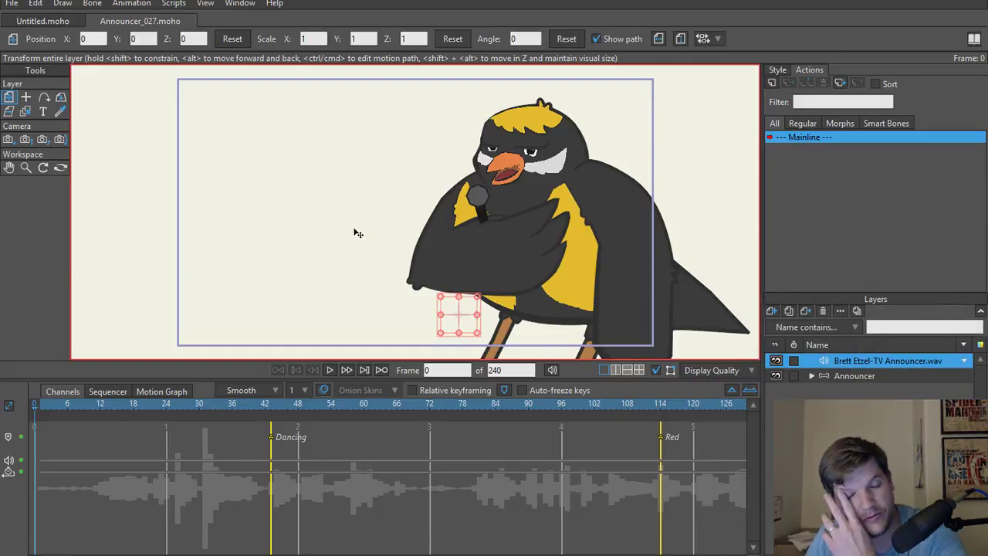
Play the bird announcer animation from frame 1 to review it, and return to the start of the timeline.
scroll(354, 229, "down", 2)
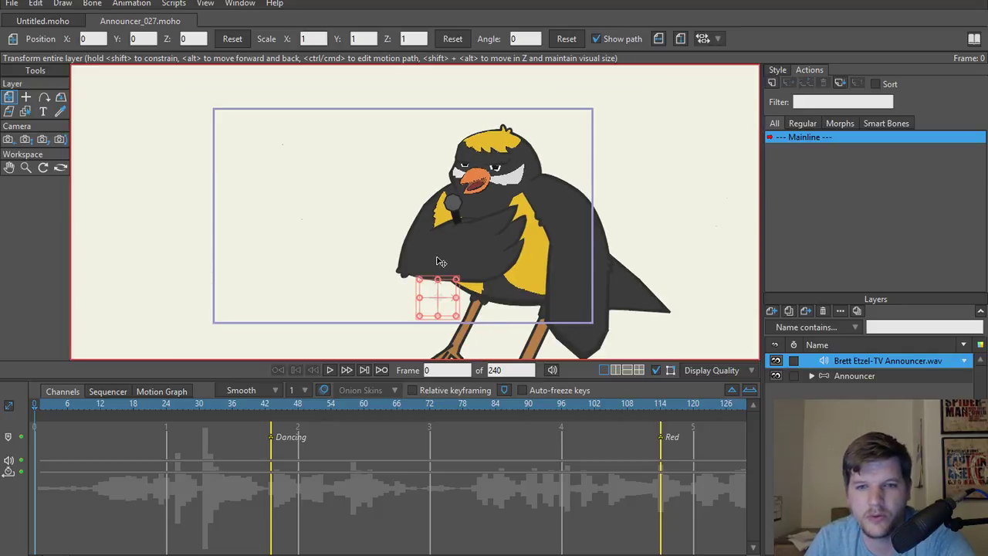
left_click_drag(412, 256, 352, 246)
left_click_drag(277, 248, 301, 252)
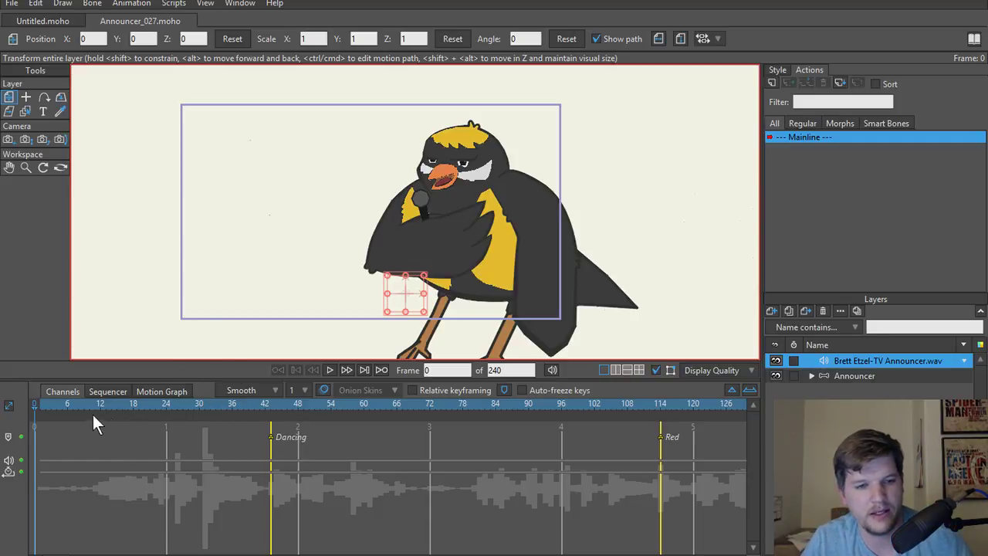
left_click(42, 407)
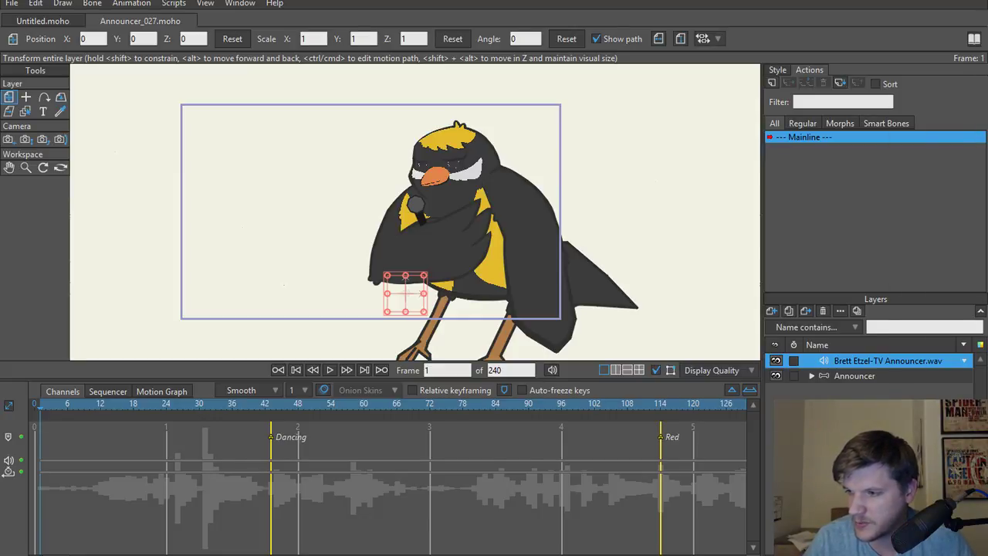
left_click(328, 368)
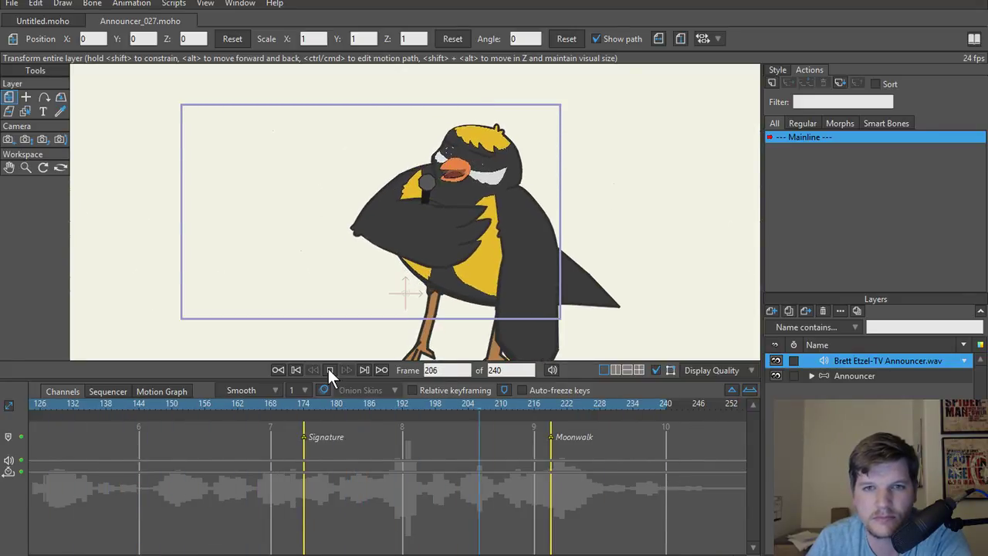
left_click(328, 369)
left_click(295, 370)
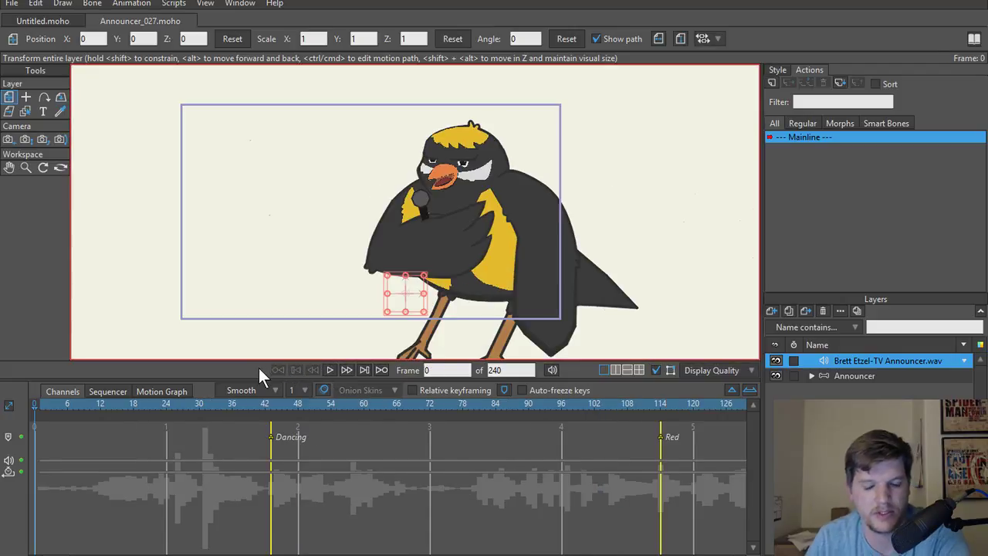
Make the Announcer bone layer active and close the Untitled.moho document.
scroll(346, 243, "up", 4)
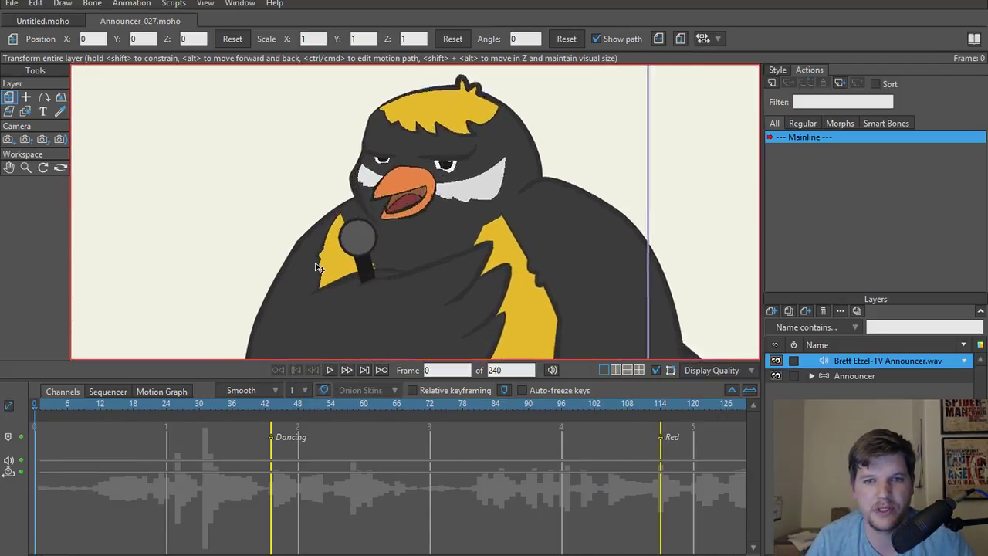
scroll(319, 267, "up", 3)
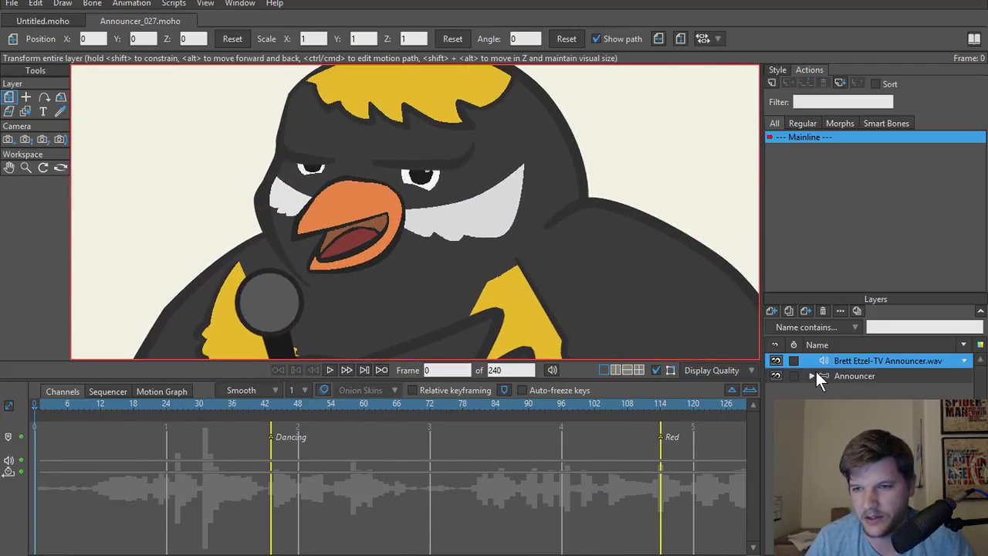
left_click(849, 375)
scroll(525, 247, "down", 3)
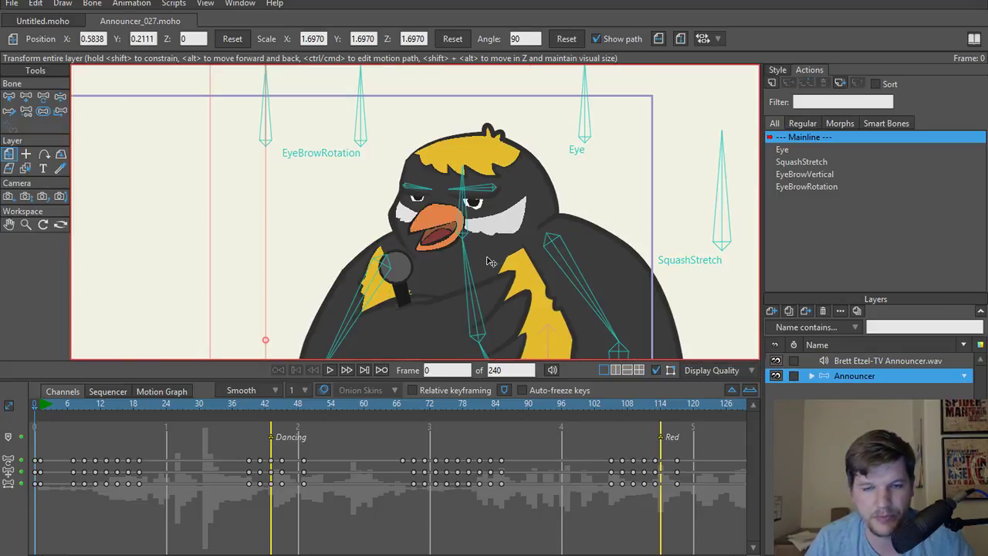
scroll(328, 218, "down", 5)
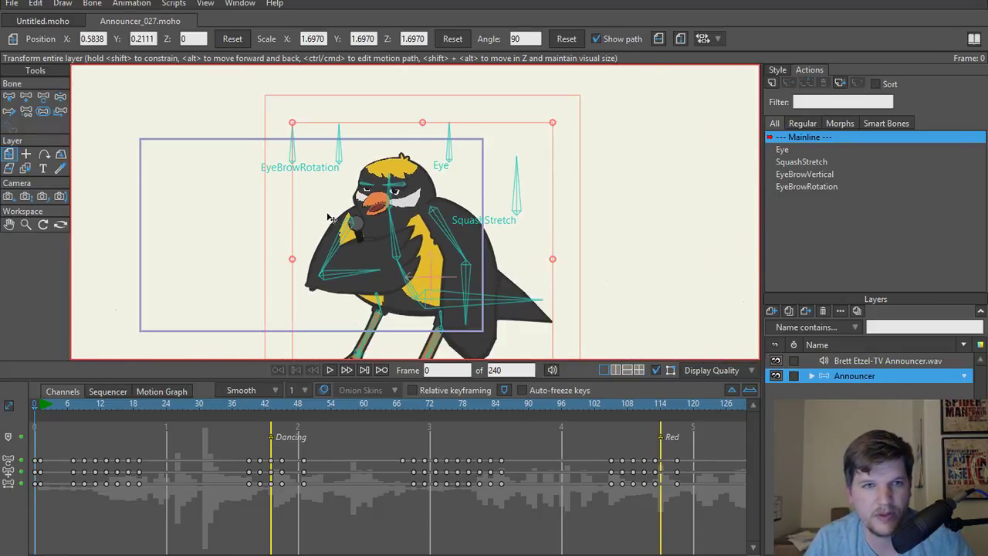
left_click(9, 20)
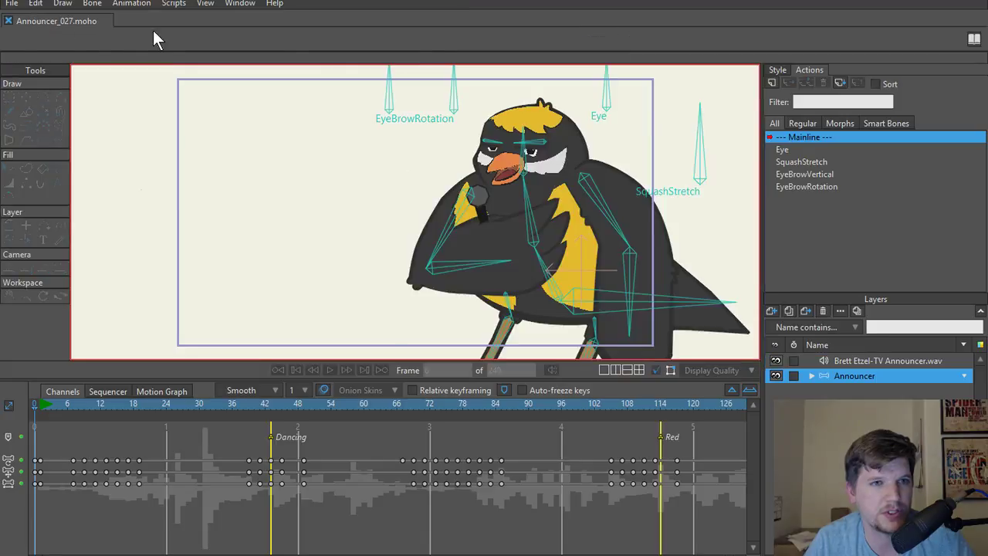
Look through the saved Announcer project versions in the Assets folder without opening any of them.
left_click(11, 3)
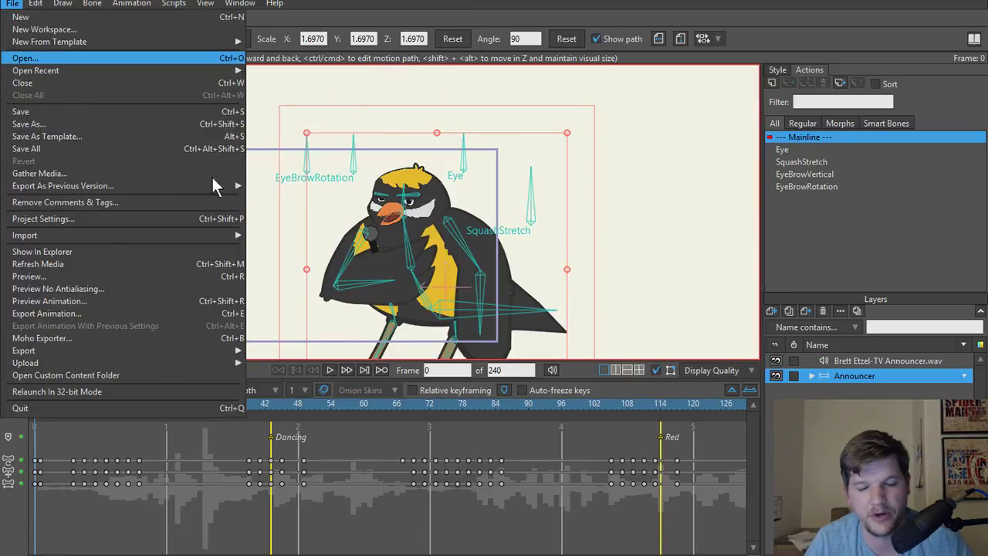
left_click(46, 58)
scroll(299, 299, "down", 5)
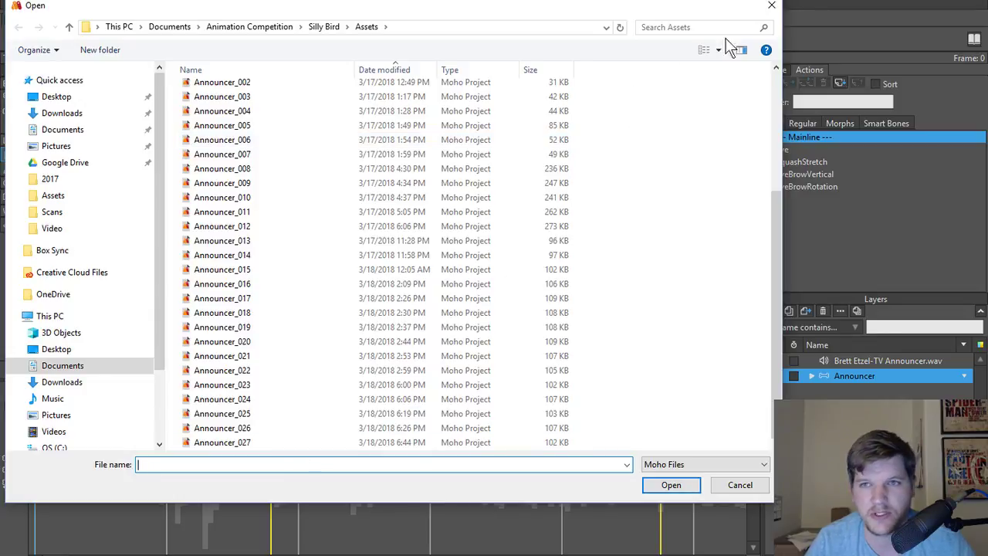
left_click(771, 6)
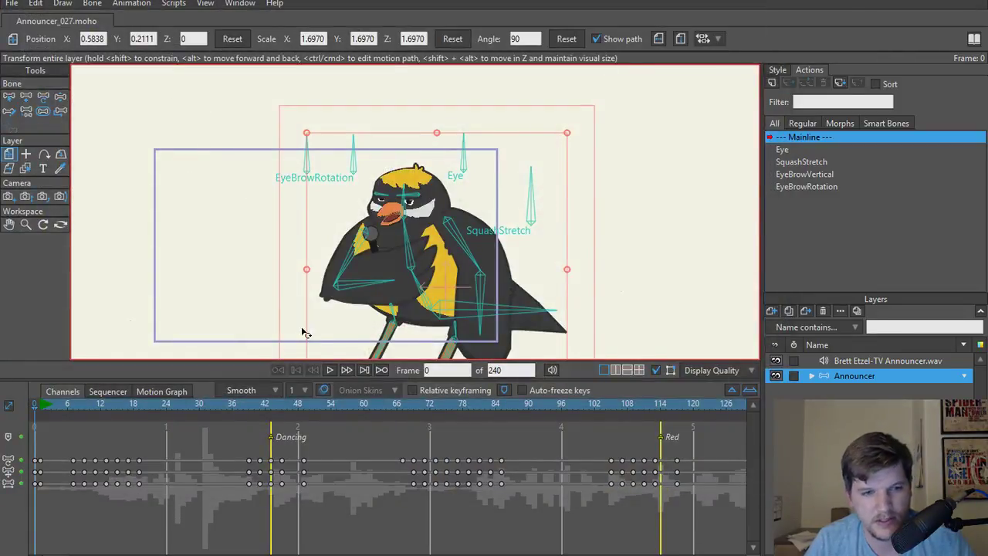
Delete all keyframes of the EyeBrowVertical bone on the Announcer layer.
key("z")
left_click(307, 156)
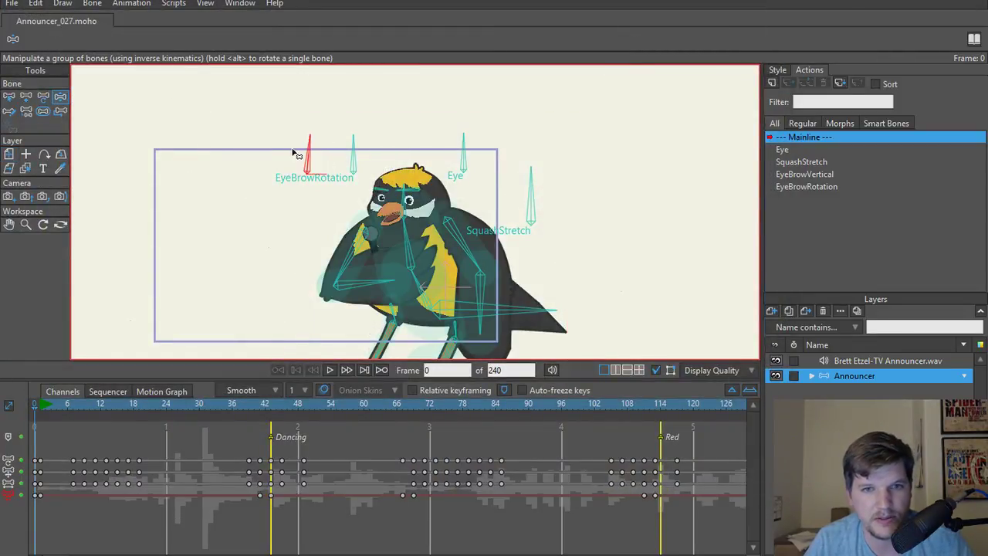
key("b")
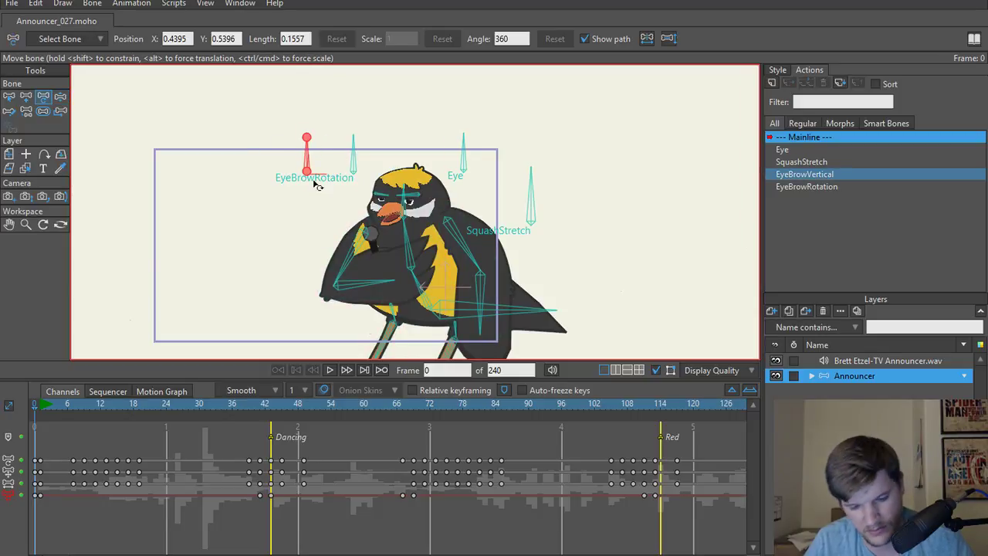
key("b")
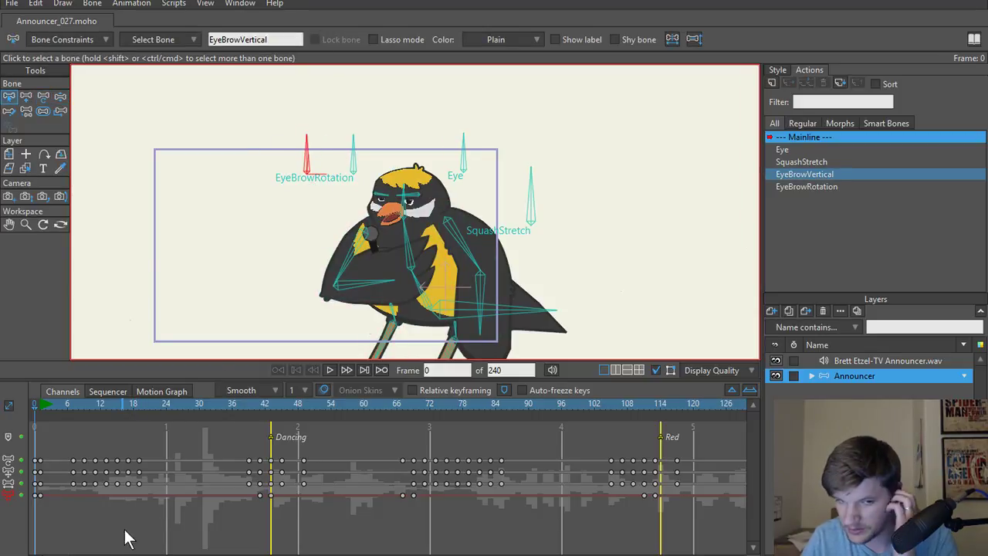
left_click(9, 496)
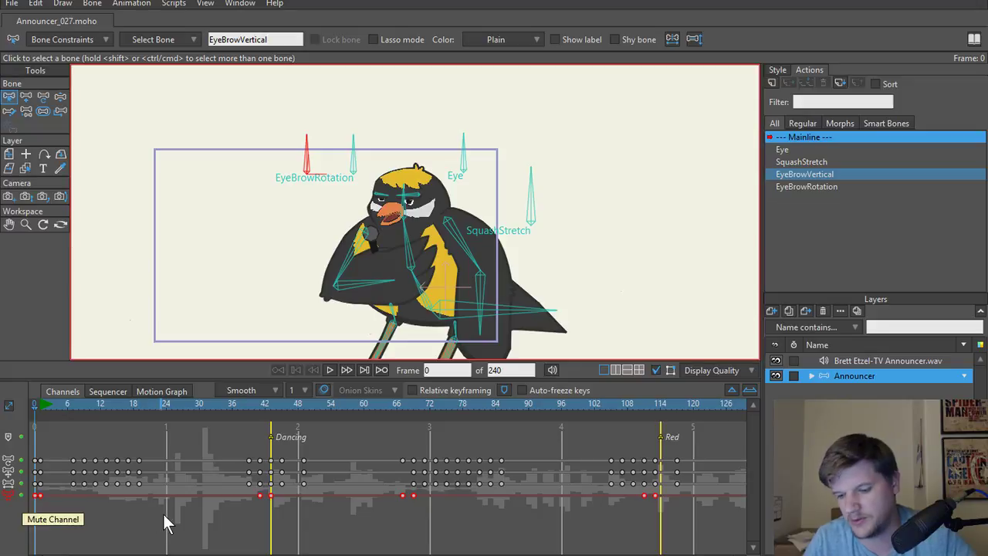
key("Delete")
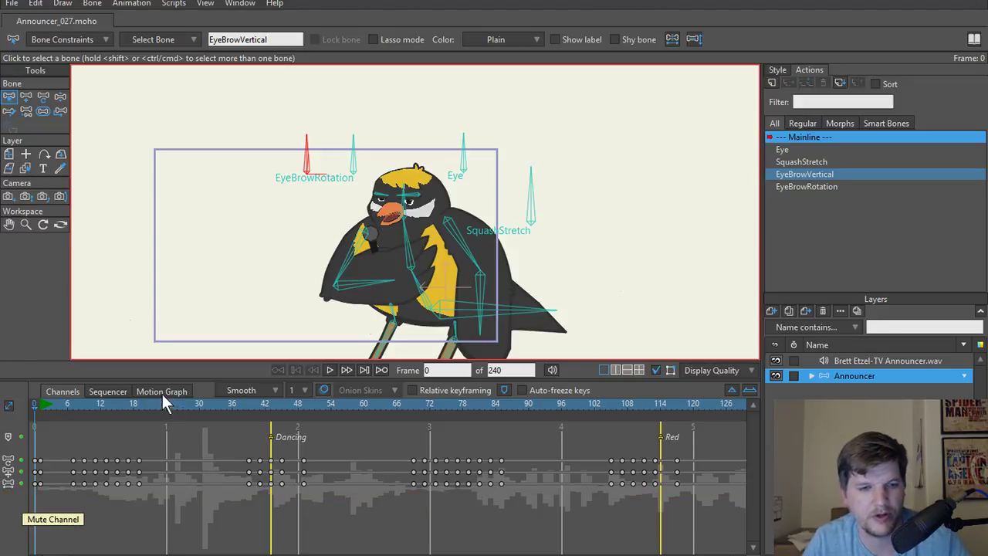
Play the animation from frame 1 to check how it looks without the EyeBrowVertical keys.
scroll(421, 276, "up", 3)
scroll(339, 293, "down", 3)
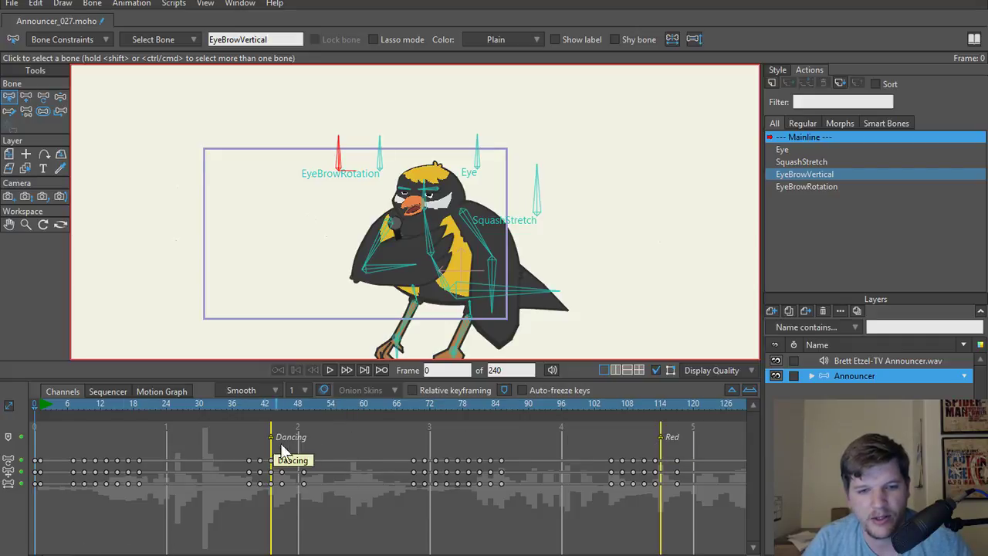
left_click_drag(101, 555, 73, 549)
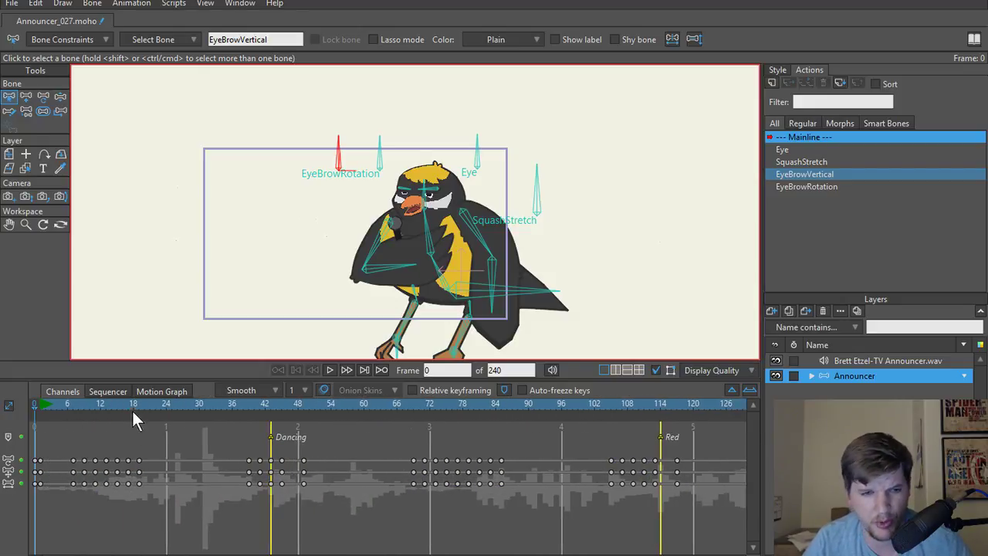
key("ctrl+Right")
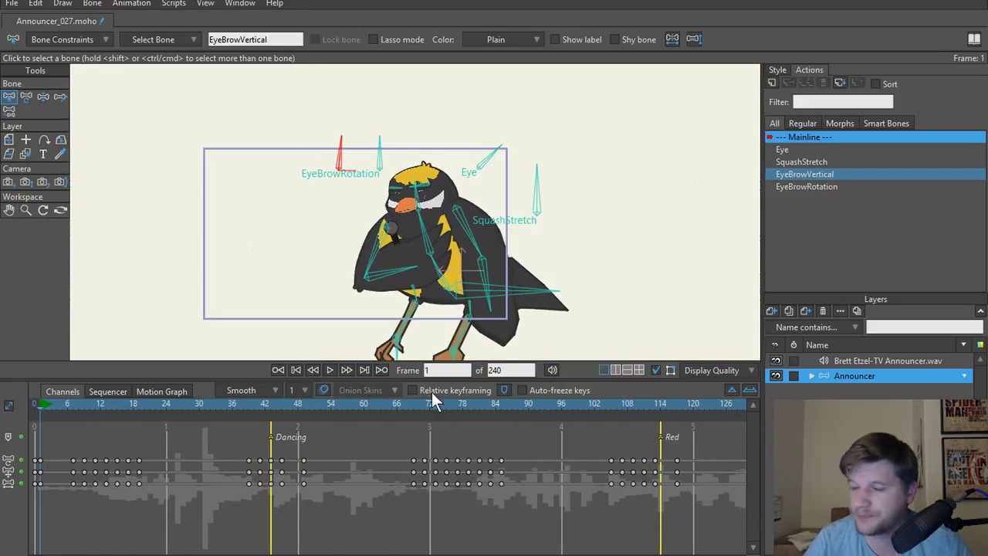
left_click(330, 371)
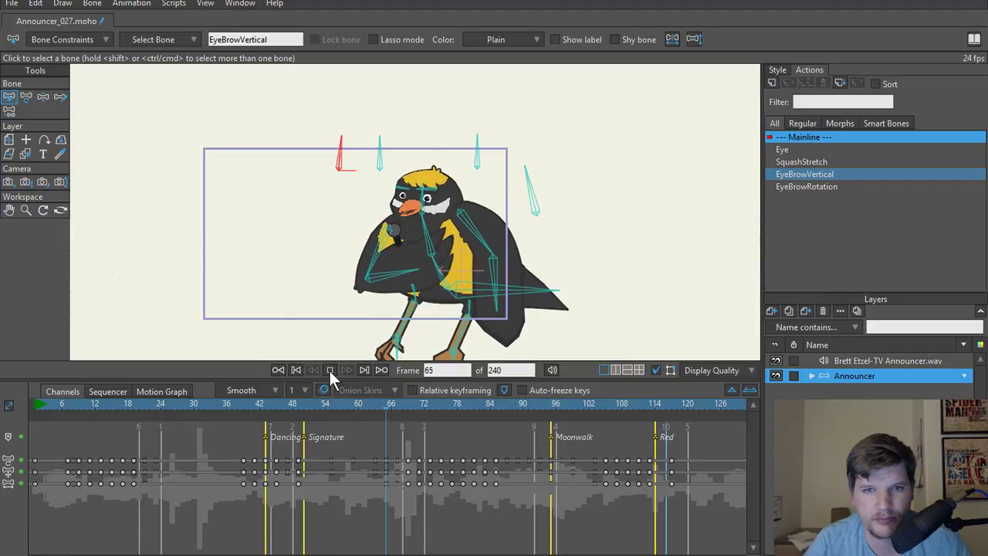
left_click(329, 368)
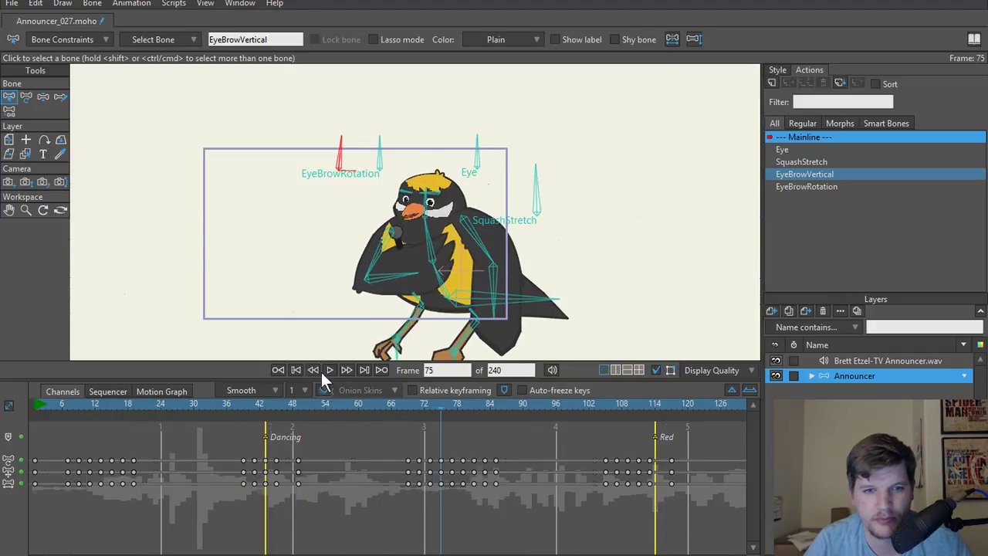
At frame 1, rotate the EyeBrowVertical bone clockwise about halfway between upright and horizontal to lower the eyebrows.
left_click(42, 409)
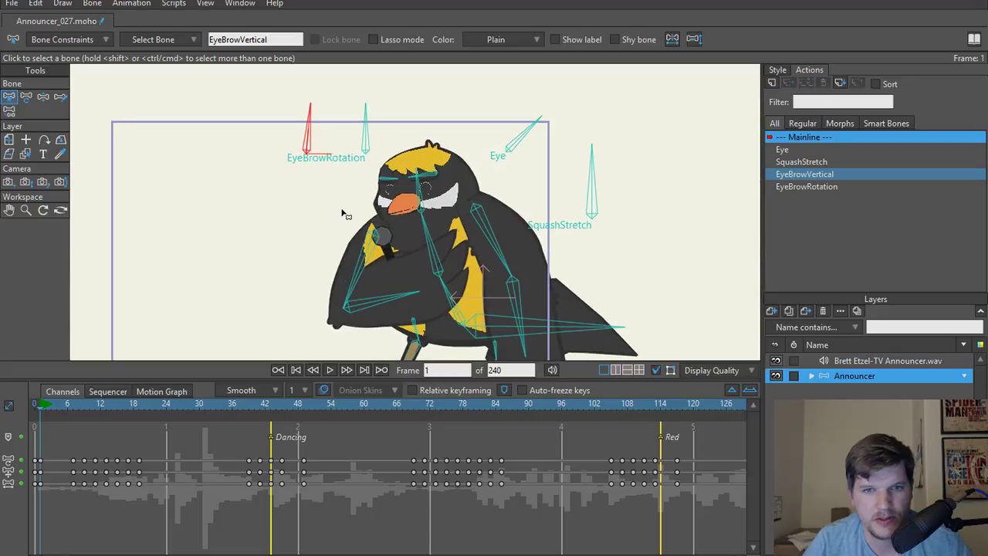
key("z")
left_click_drag(309, 133, 337, 162)
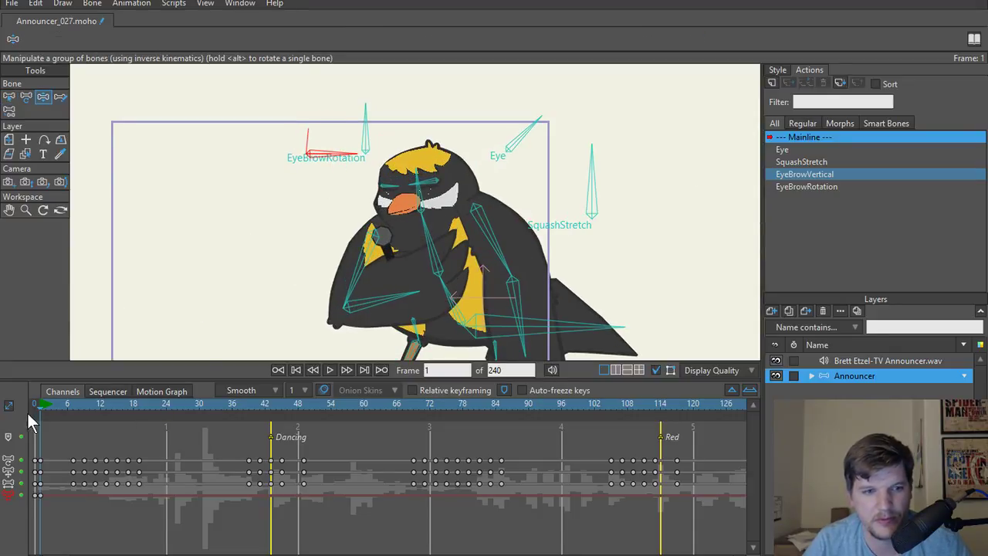
mouse_move(37, 406)
left_mouse_down()
mouse_move(137, 403)
mouse_move(259, 420)
mouse_move(249, 411)
mouse_move(39, 419)
left_mouse_up()
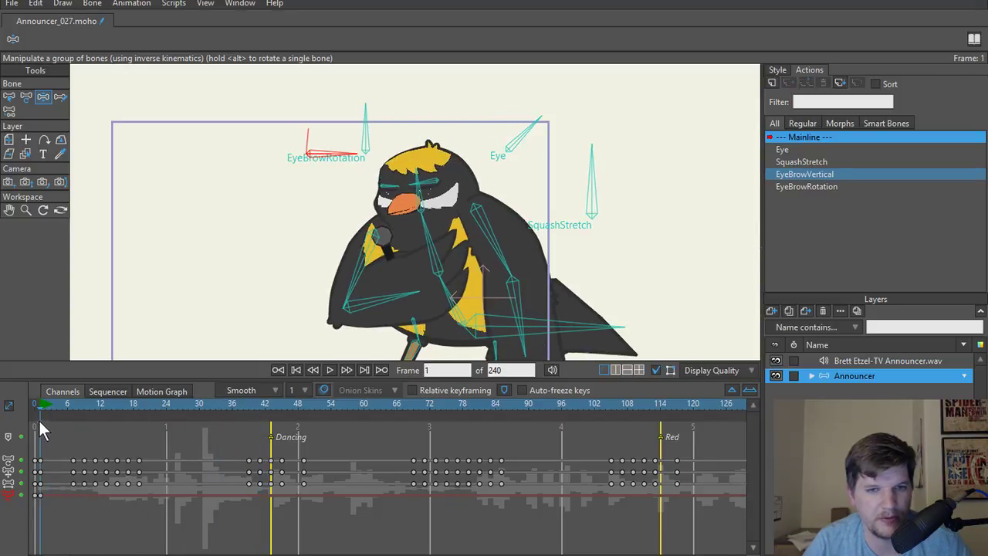
left_click_drag(326, 152, 329, 137)
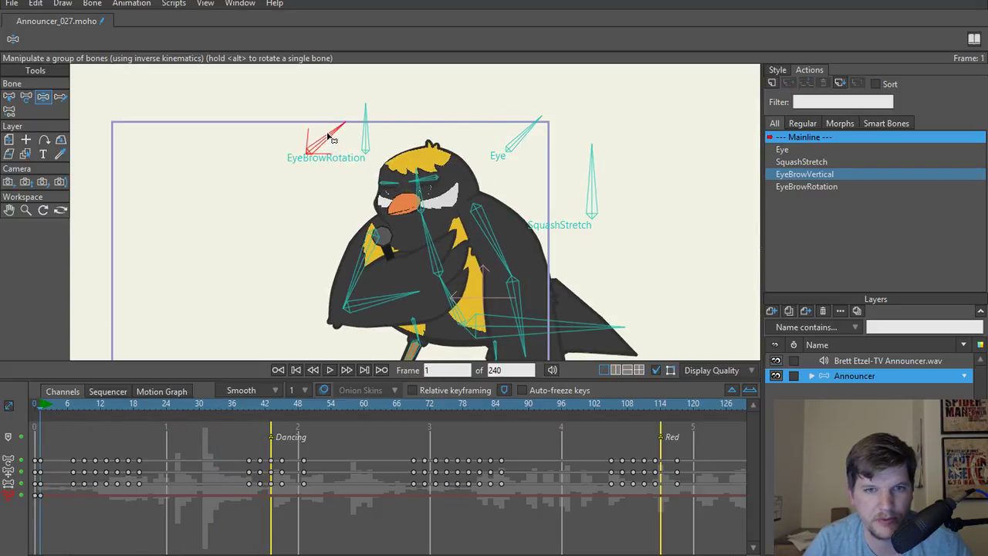
Key the EyeBrowVertical bone's tilted pose at frame 41 and rotate the bone back to nearly upright at frame 43.
left_click_drag(43, 408, 260, 415)
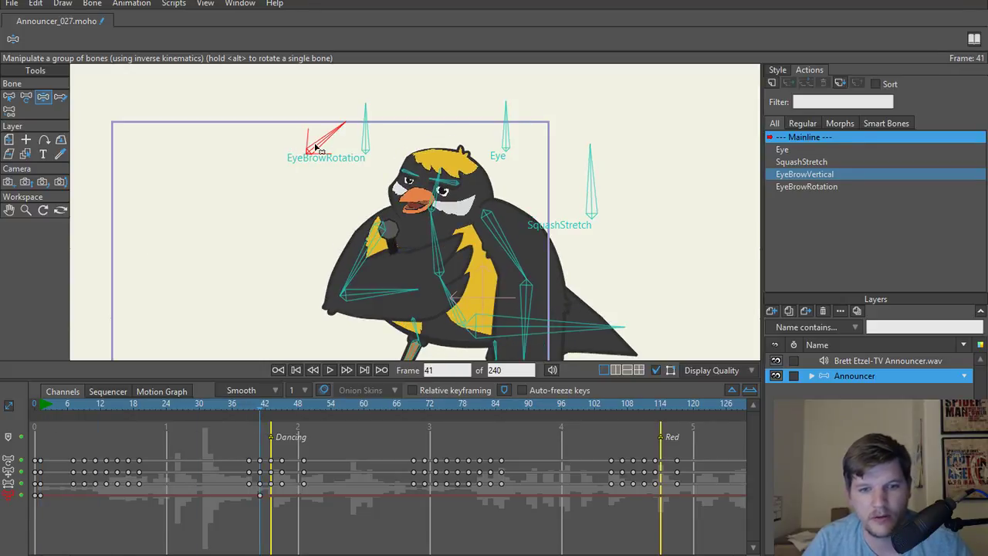
key("ctrl+Right")
key("ctrl+Right")
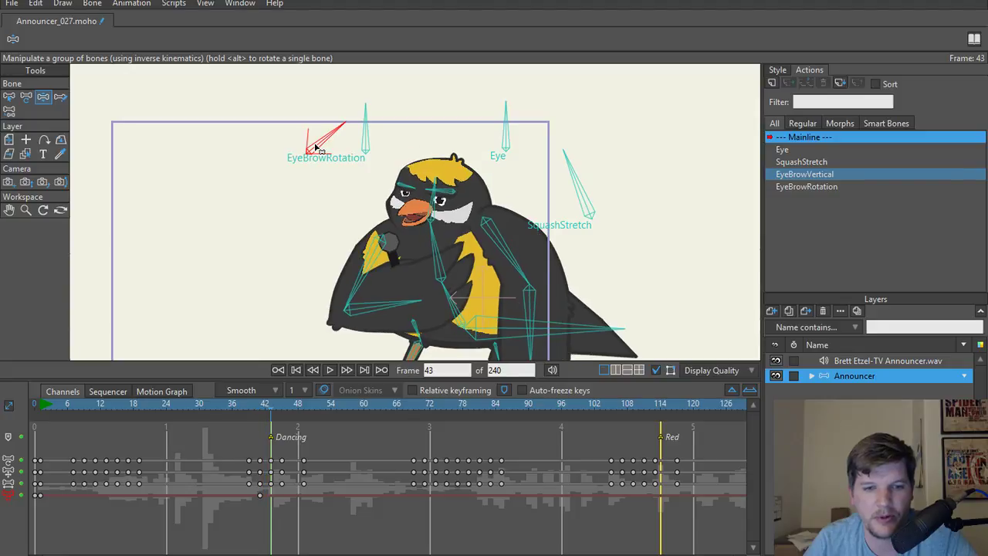
left_click_drag(316, 147, 290, 127)
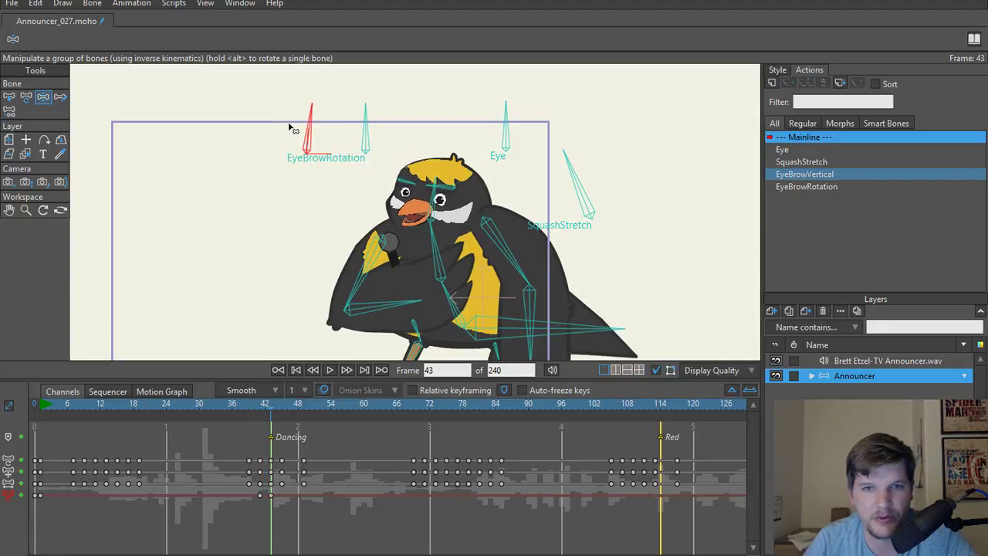
Step through the frames from 43 to 52 and play the animation from near the start to check the eyebrow motion.
key("ctrl+Right")
key("ctrl+Right")
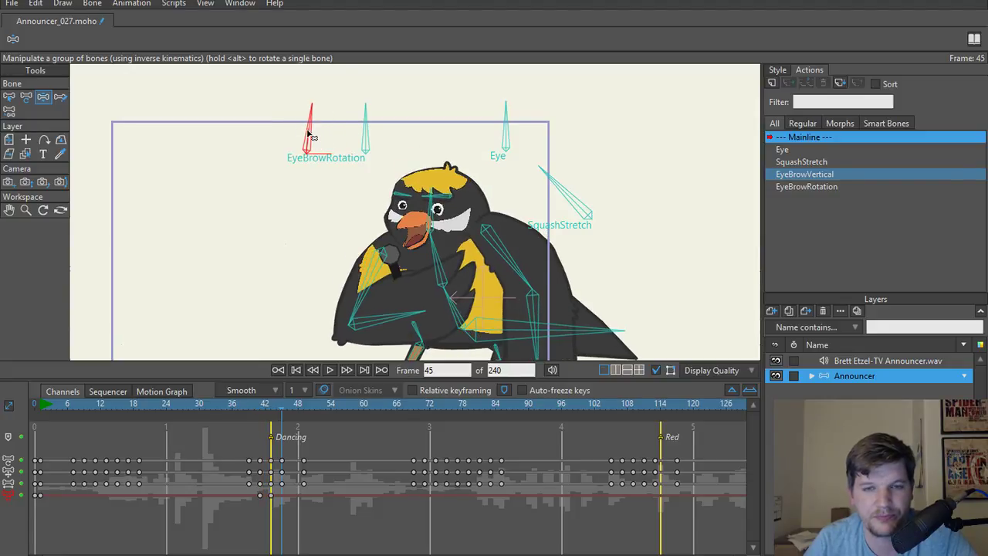
key("ctrl+Right")
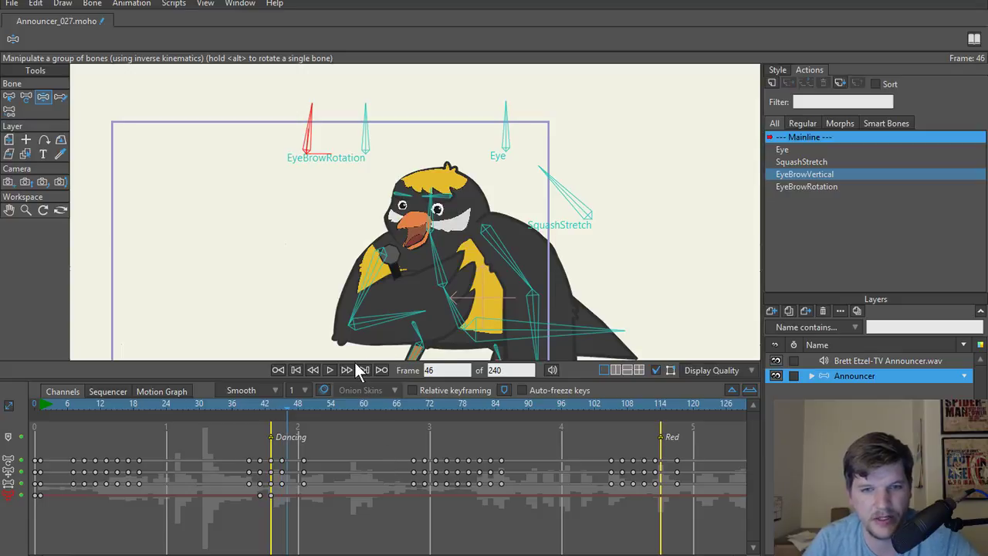
key("Right")
key("Right")
key("Right")
key("Right")
key("Right")
key("Right")
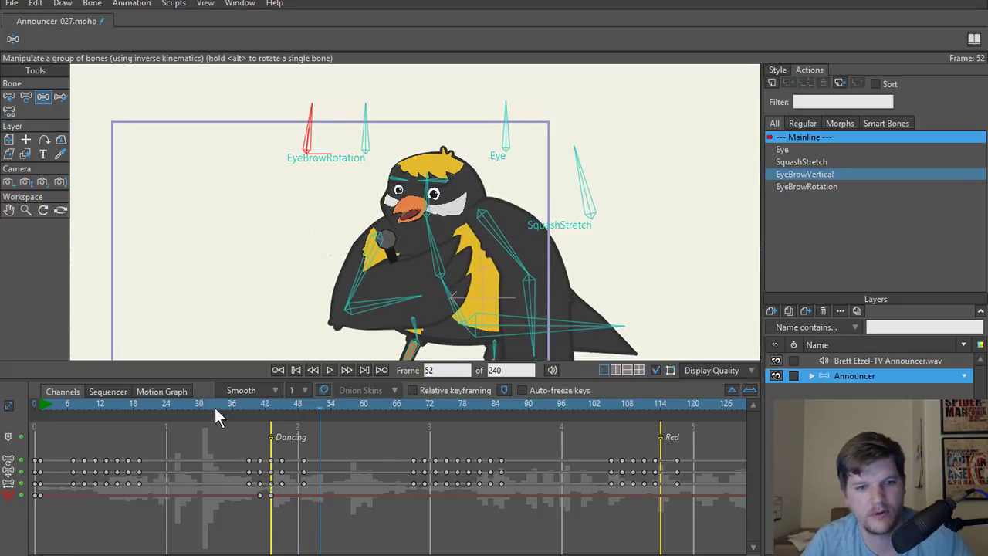
left_click_drag(214, 407, 62, 406)
key("space")
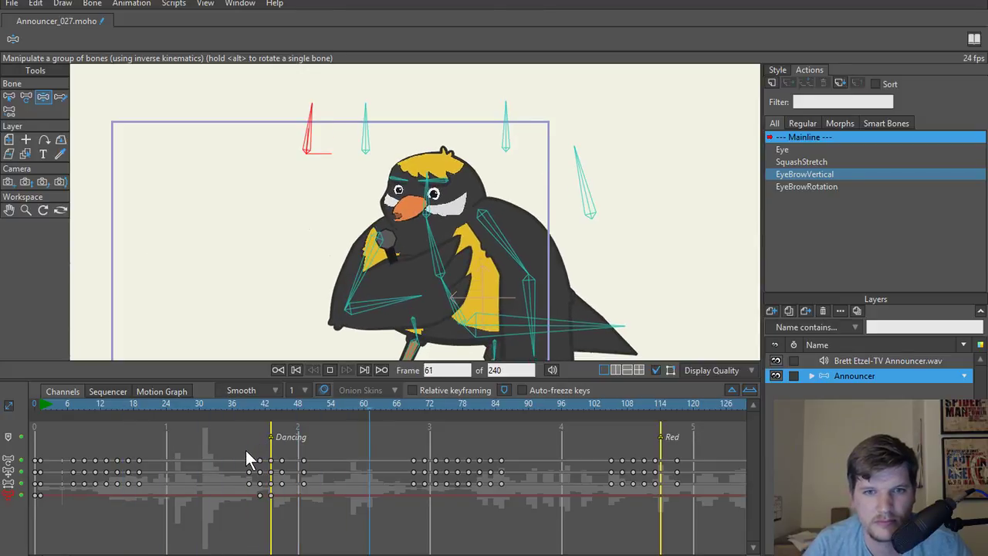
key("space")
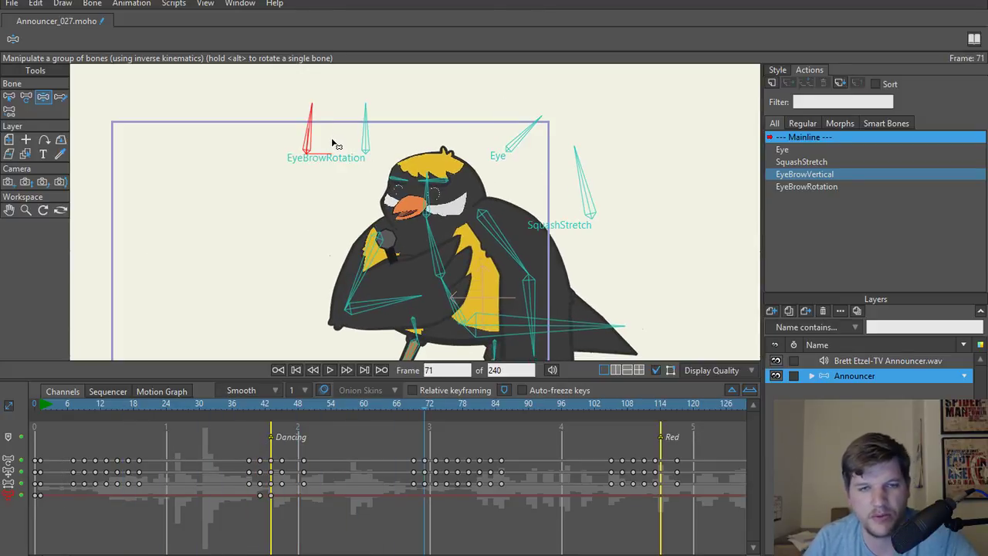
Key the EyeBrowVertical bone's nearly upright pose at frame 71 and rotate the bone about halfway clockwise at frame 73 to lower the eyebrows.
key("Right")
key("Right")
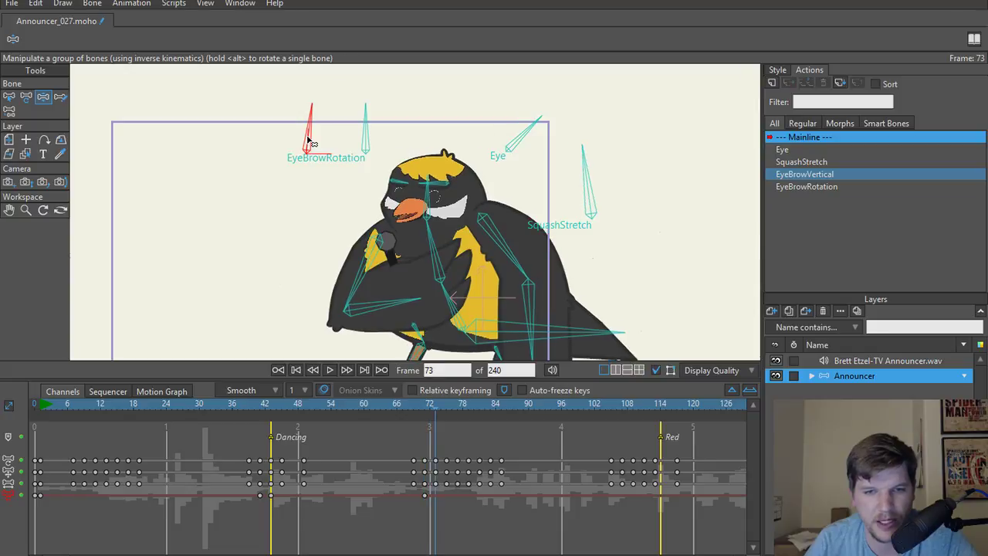
left_click_drag(309, 142, 323, 142)
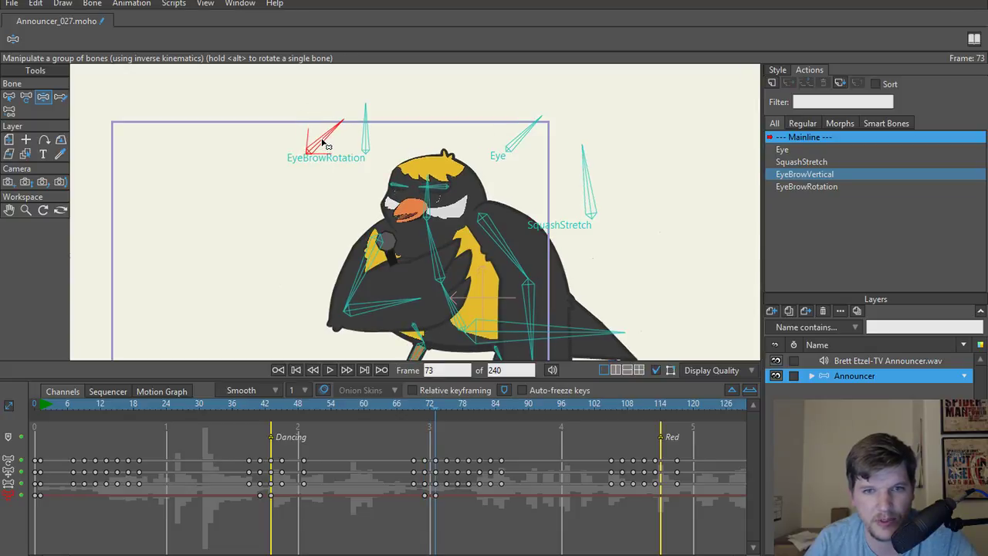
Play the animation past frame 73 to check the lowered eyebrows, and return to about frame 87.
left_click_drag(288, 405, 139, 399)
key("space")
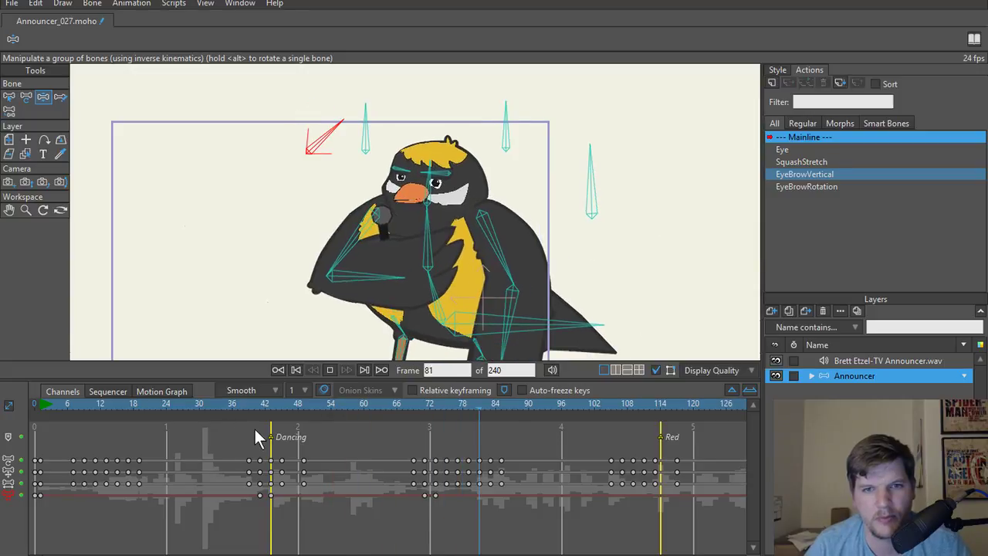
key("space")
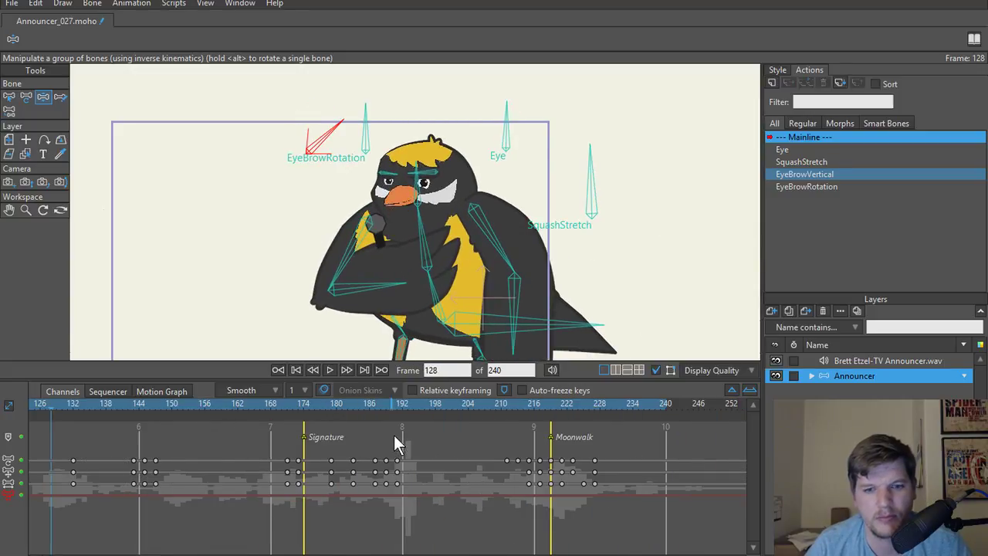
left_click_drag(351, 406, 518, 446)
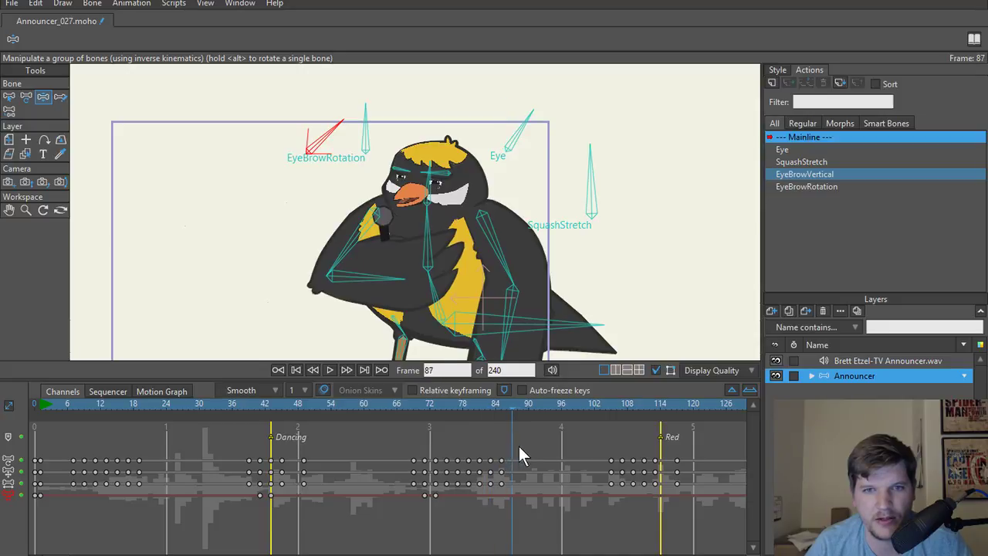
Select the Eye bone and examine its blink between frames 73 and 88 up close.
key("b")
left_click(522, 147)
scroll(425, 210, "up", 4)
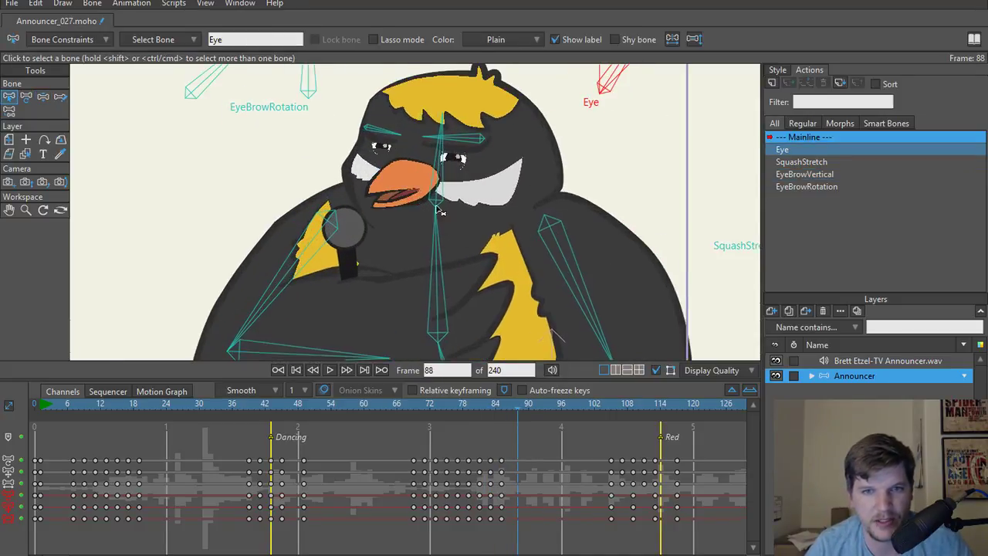
scroll(432, 236, "down", 2)
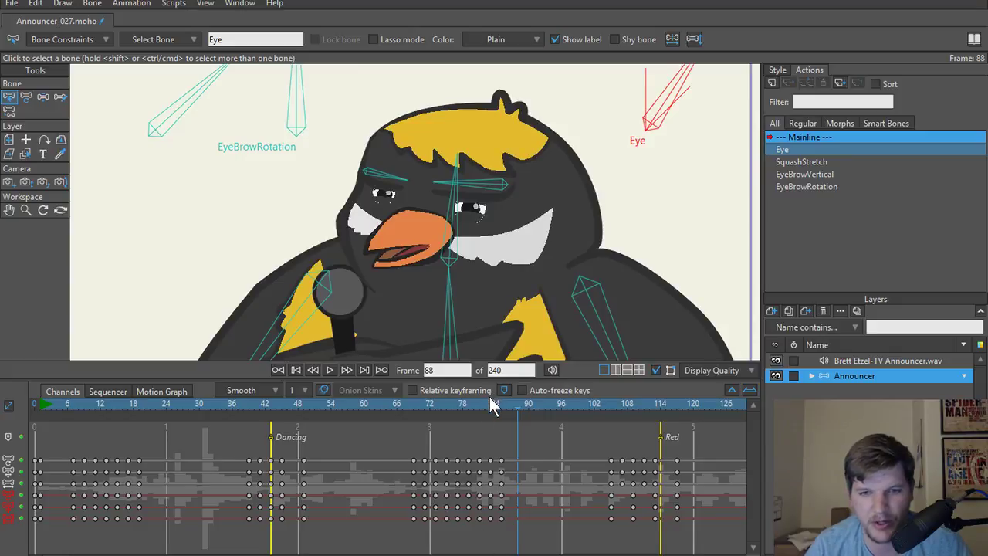
left_click(430, 423)
left_click_drag(416, 410, 456, 407)
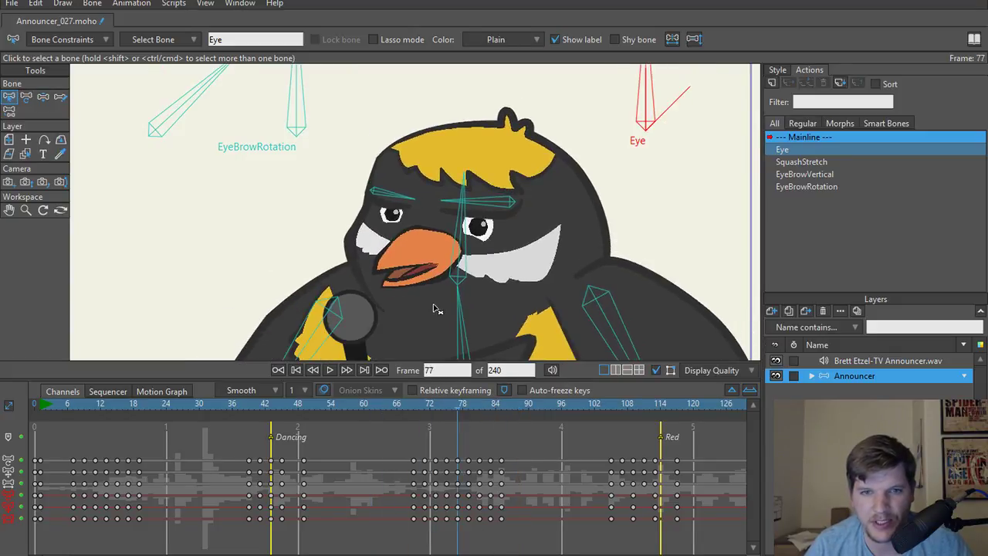
scroll(435, 308, "down", 2)
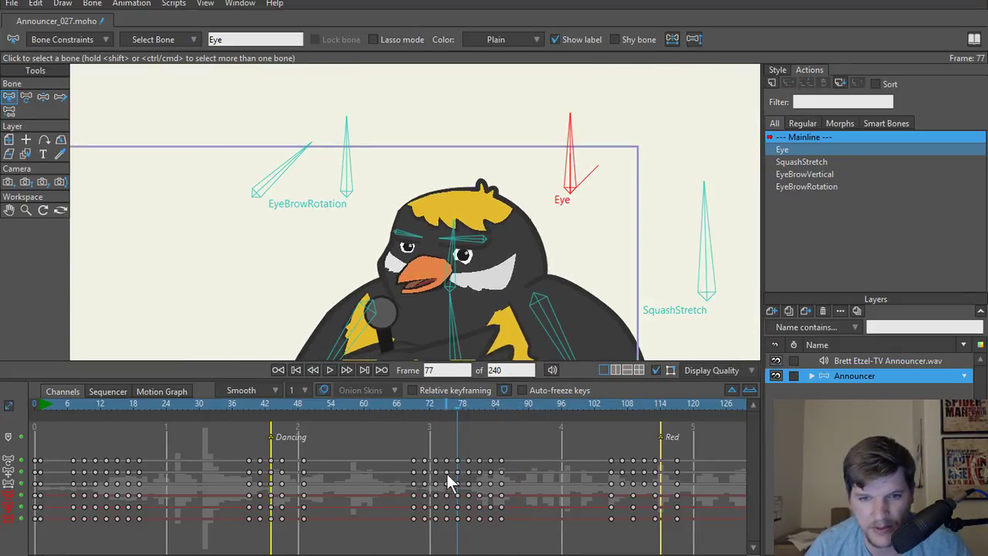
left_click_drag(460, 411, 490, 408)
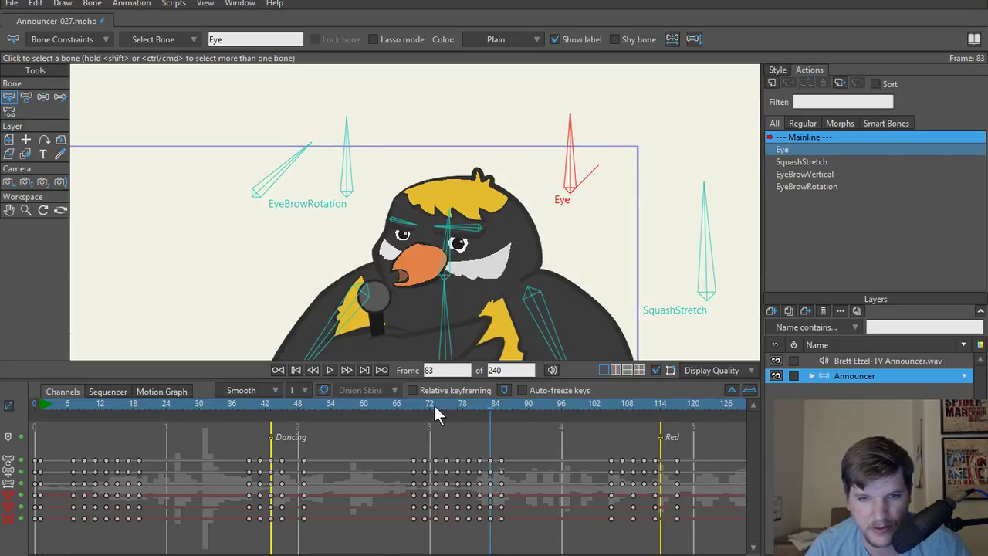
mouse_move(435, 409)
left_mouse_down()
mouse_move(415, 405)
mouse_move(459, 407)
mouse_move(423, 413)
mouse_move(437, 413)
left_mouse_up()
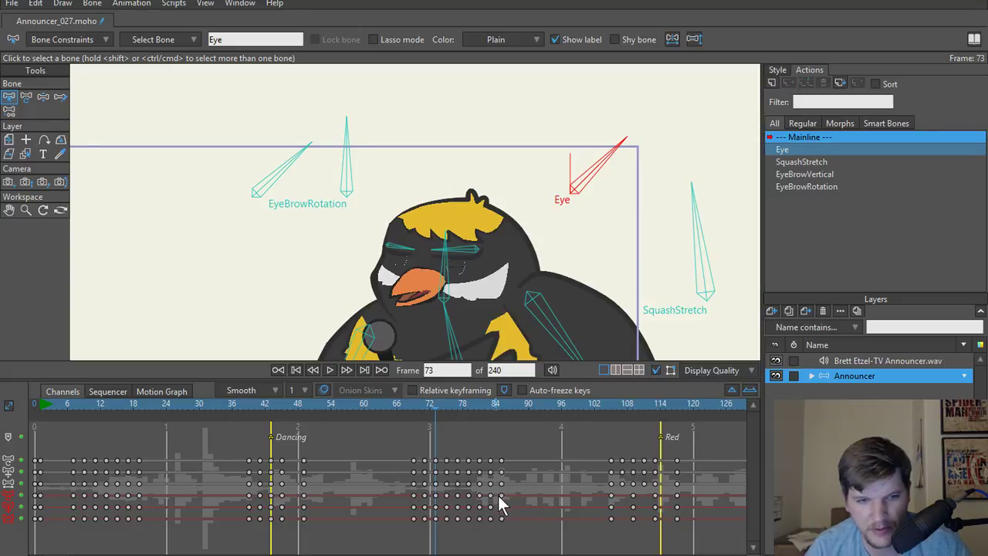
Delete the Eye bone's keys from frames 73 to 81, move its keys at frames 83 and 85 to 73 and 75, and play the result.
left_click_drag(501, 497, 433, 500)
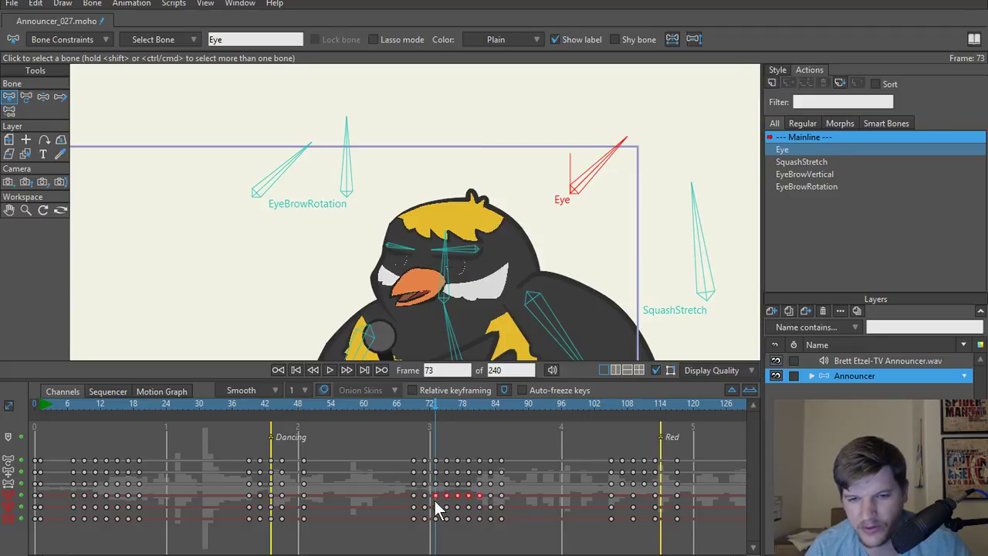
key("Delete")
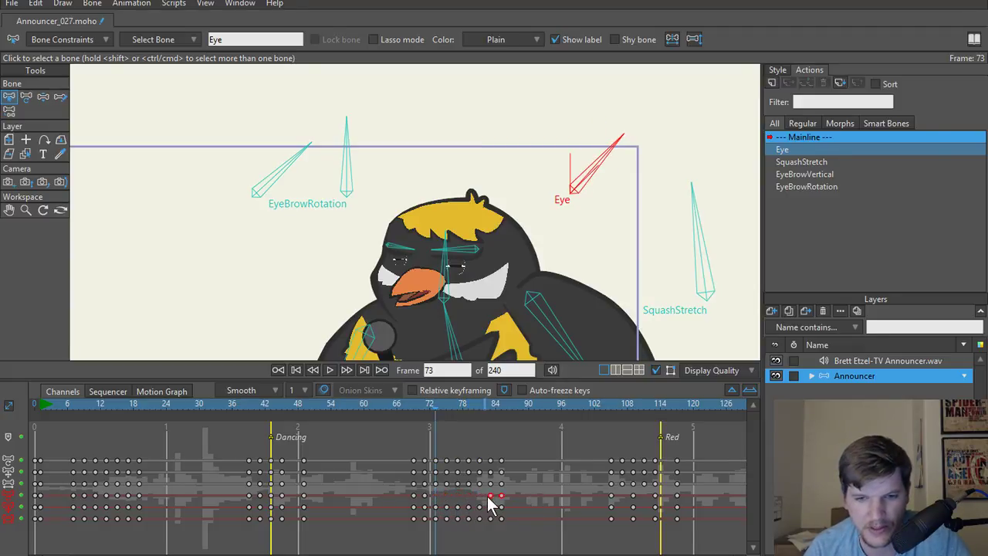
key("ctrl+z")
left_click_drag(443, 498, 437, 498)
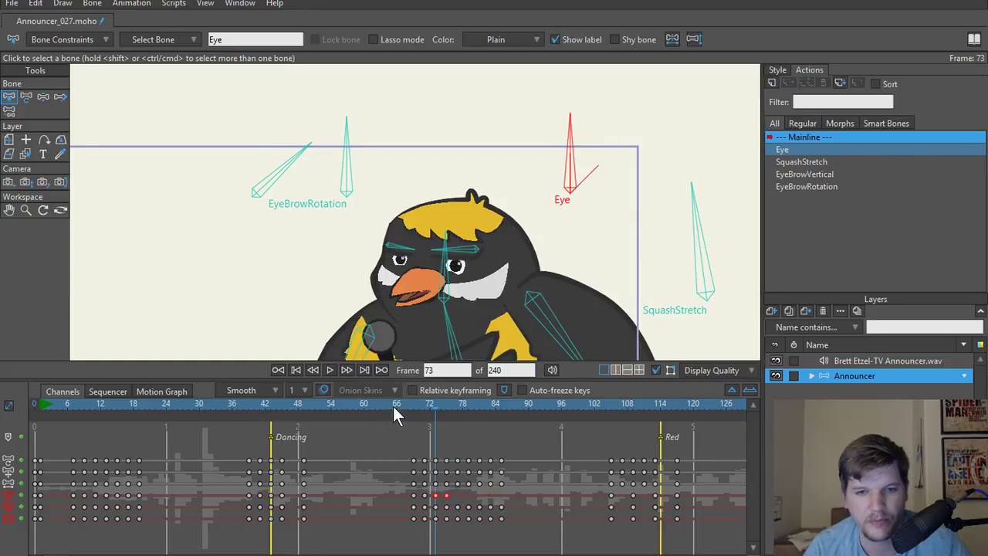
key("space")
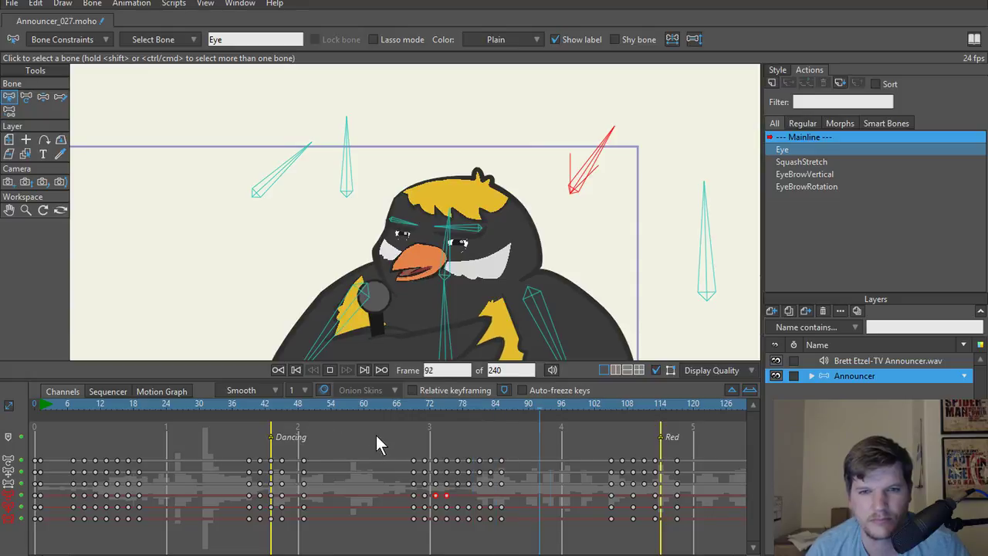
key("space")
Key the EyeBrowVertical bone's tilted pose at frame 111 and rotate the bone back to nearly upright at frame 113.
left_click_drag(584, 404, 645, 404)
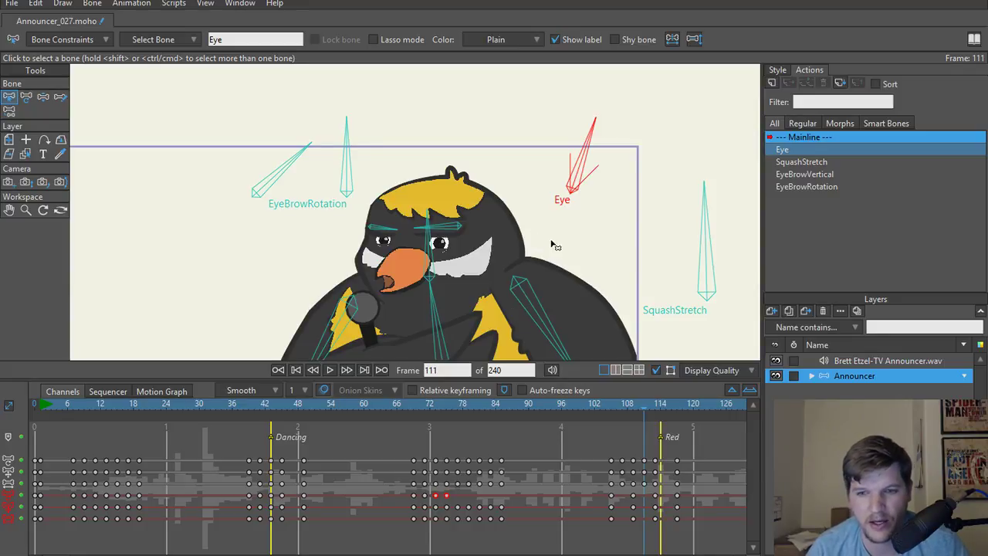
key("z")
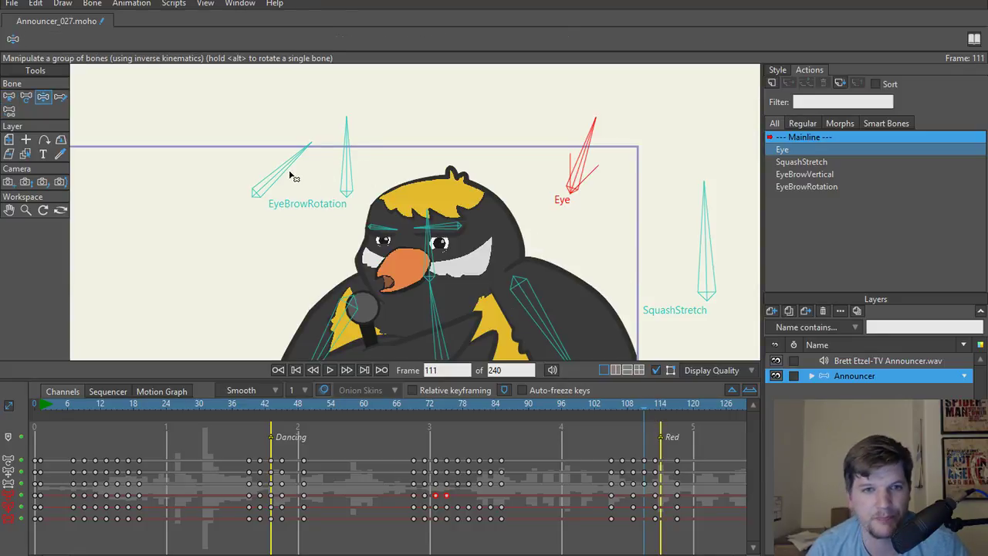
left_click(282, 178)
key("ctrl+Right")
key("ctrl+Right")
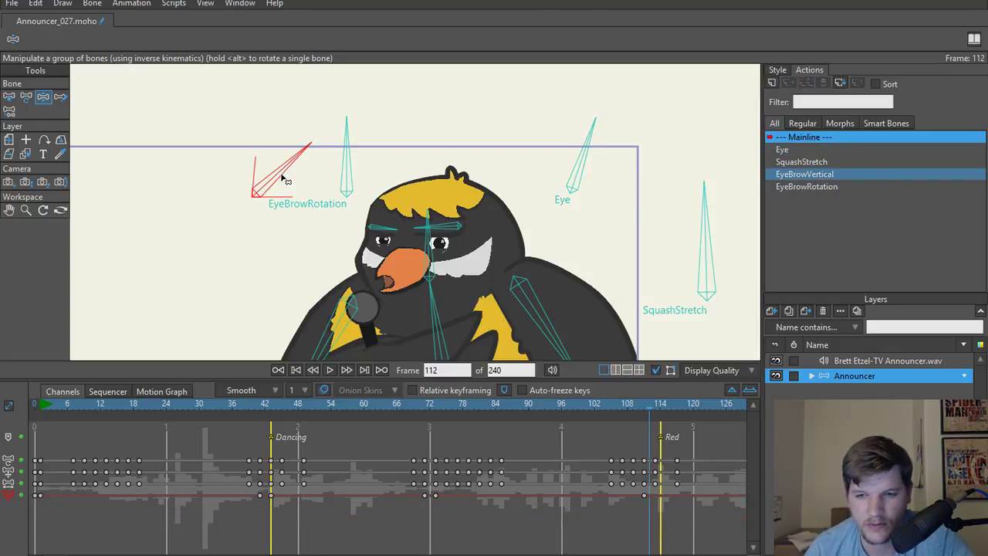
left_click_drag(282, 178, 241, 143)
Step through the frames from 113 to 124 and play the animation from frame 69 to check the eyebrow motion.
key("ctrl+Right")
key("ctrl+Right")
key("ctrl+Right")
key("ctrl+Right")
key("ctrl+Right")
key("ctrl+Right")
key("ctrl+Right")
key("ctrl+Right")
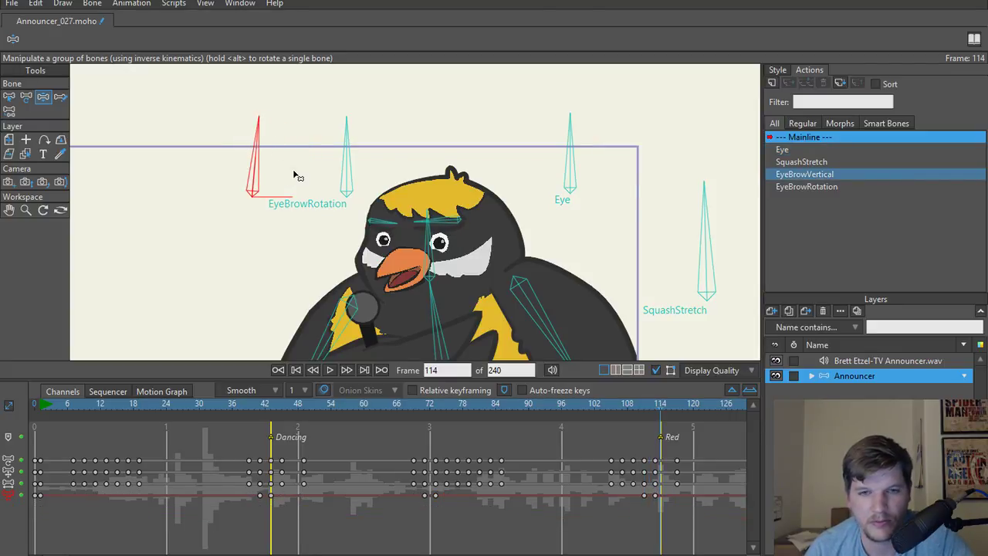
key("ctrl+Right")
key("ctrl+Right")
key("ctrl+Right")
key("ctrl+Right")
key("ctrl+Right")
key("ctrl+Right")
key("ctrl+Right")
key("ctrl+Right")
key("ctrl+Right")
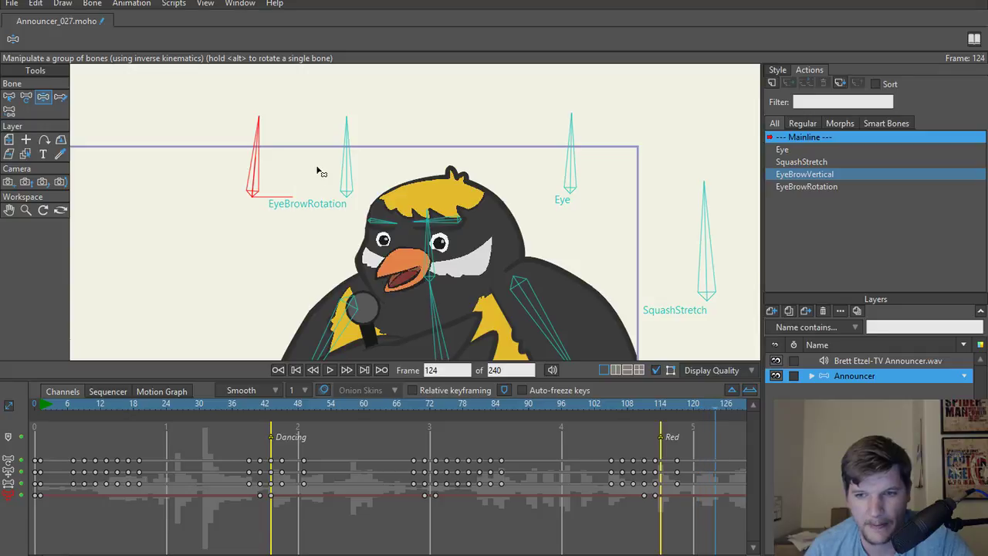
left_click(397, 405)
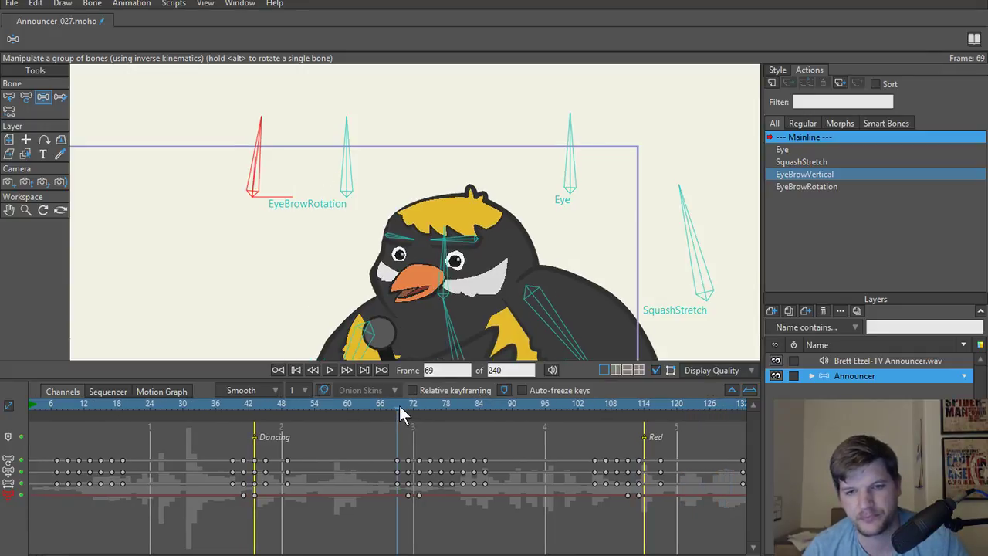
key("space")
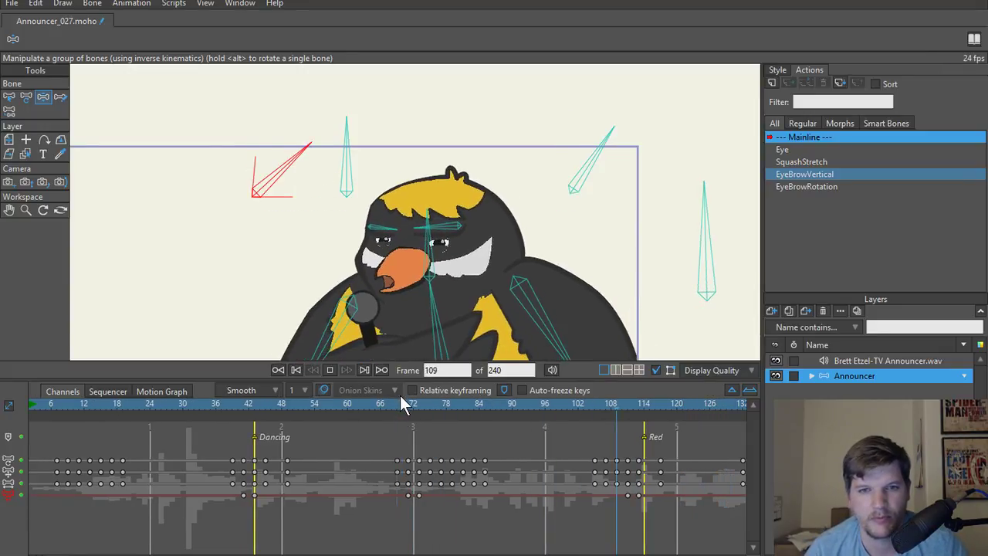
key("space")
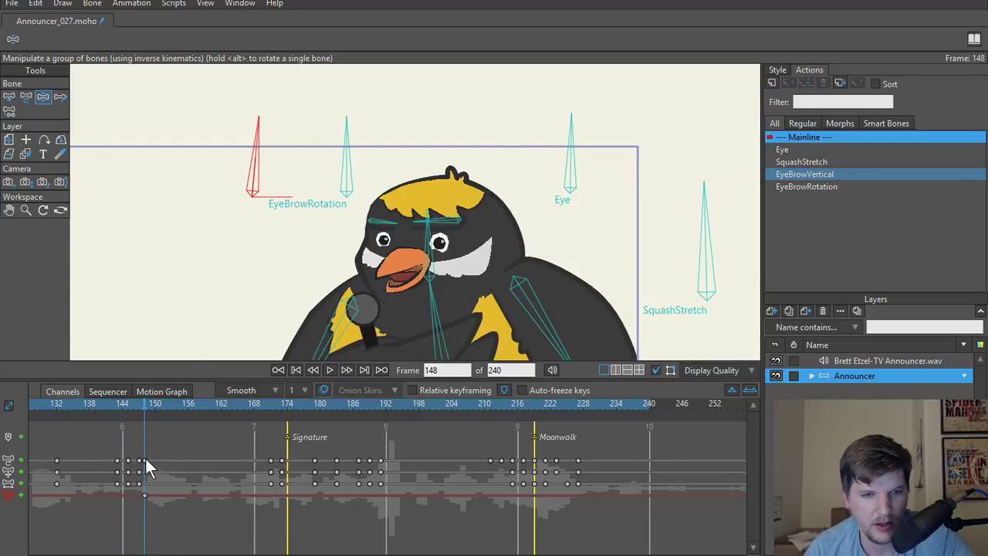
Move the EyeBrowVertical bone's key from frame 148 to 147 and rotate the bone clockwise at frame 149 to lower the eyebrows.
left_click_drag(145, 496, 138, 496)
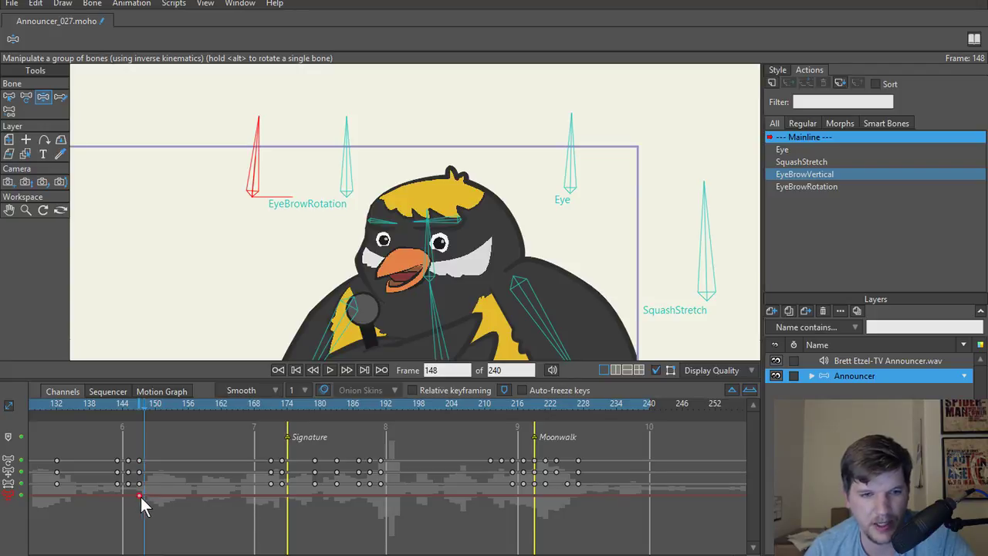
key("Left")
key("Right")
key("Right")
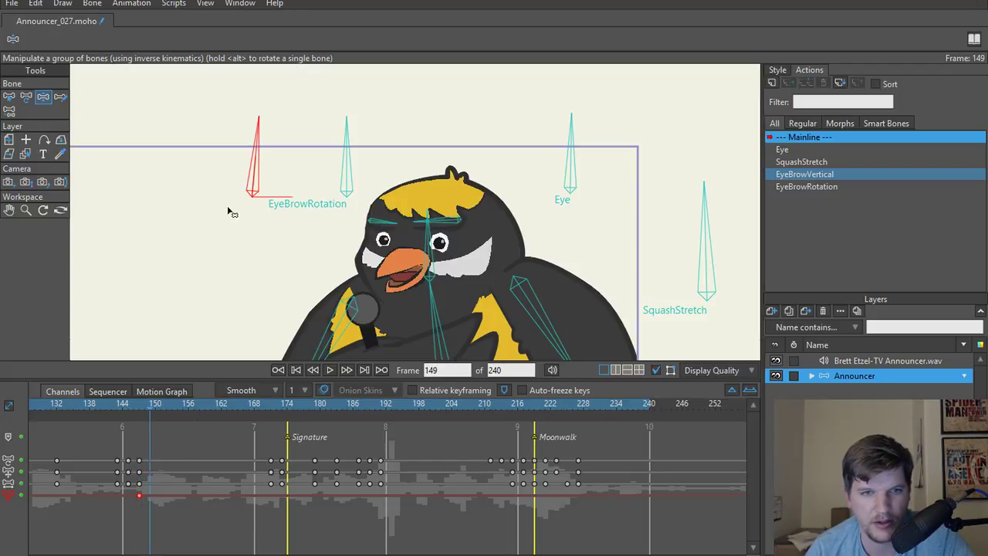
left_click_drag(259, 174, 286, 185)
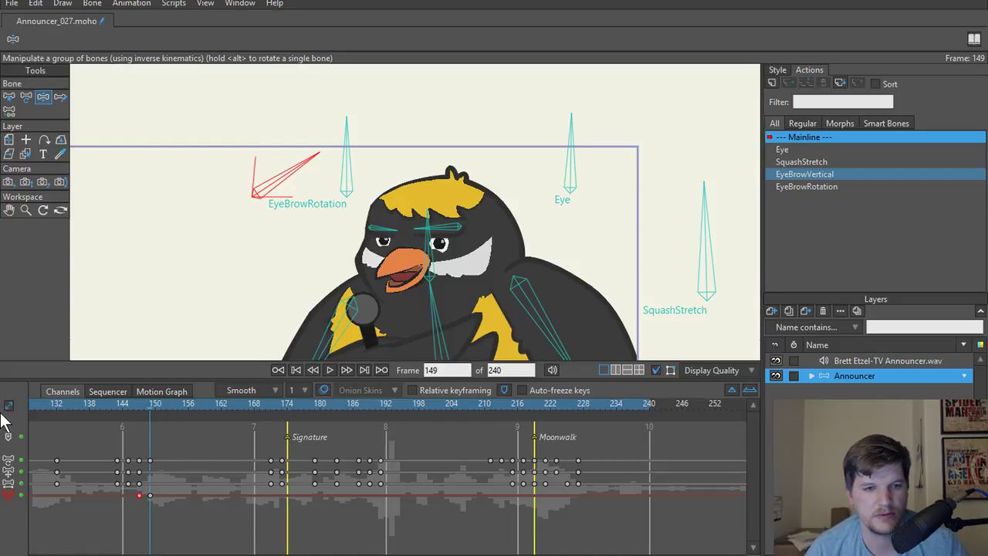
Play the animation through the Red and Signature markers to check the eyebrow motion around frame 149.
left_click_drag(85, 409, 293, 423)
key("space")
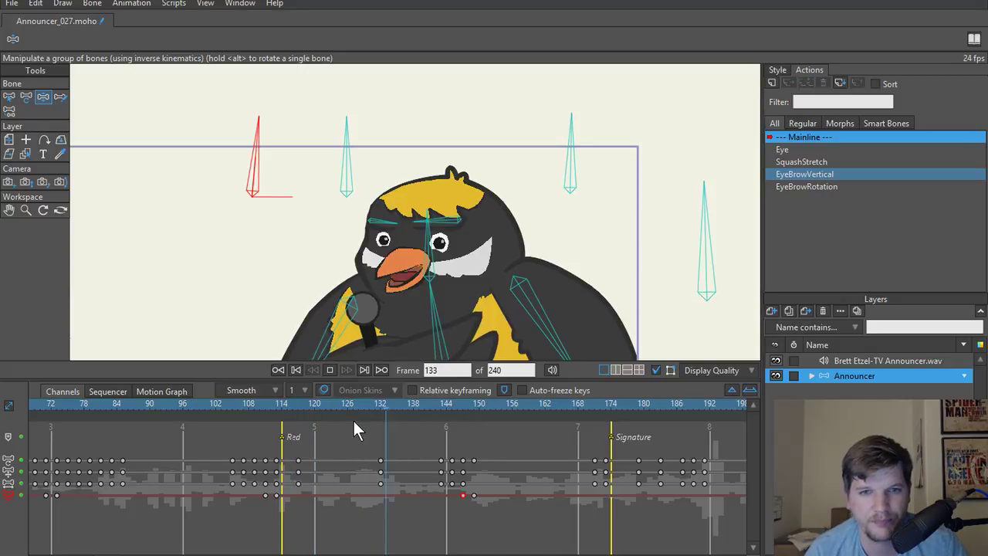
left_click_drag(230, 405, 77, 413)
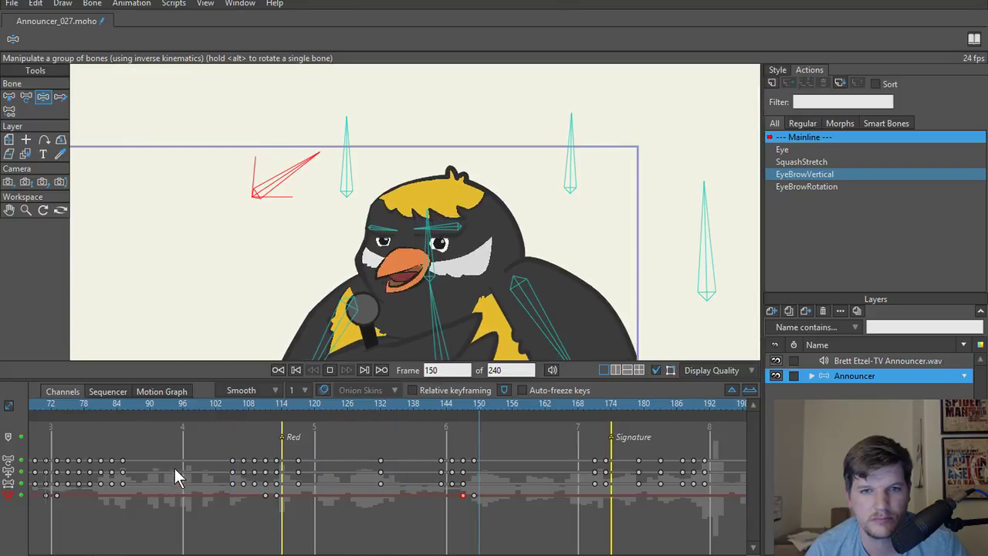
key("space")
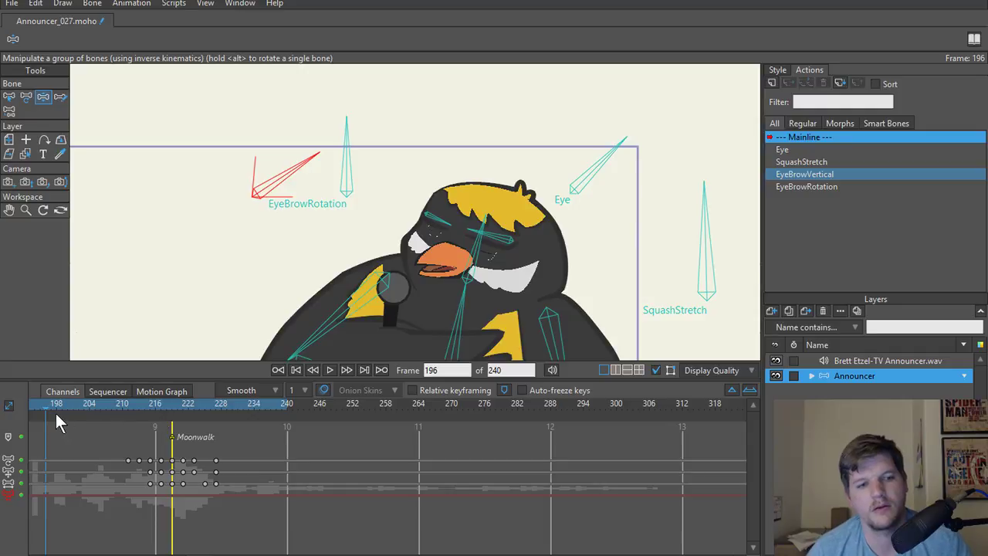
Key the EyeBrowVertical bone's tilted pose at frame 217 and rotate the bone back to nearly upright at frame 219.
left_click_drag(47, 405, 159, 409)
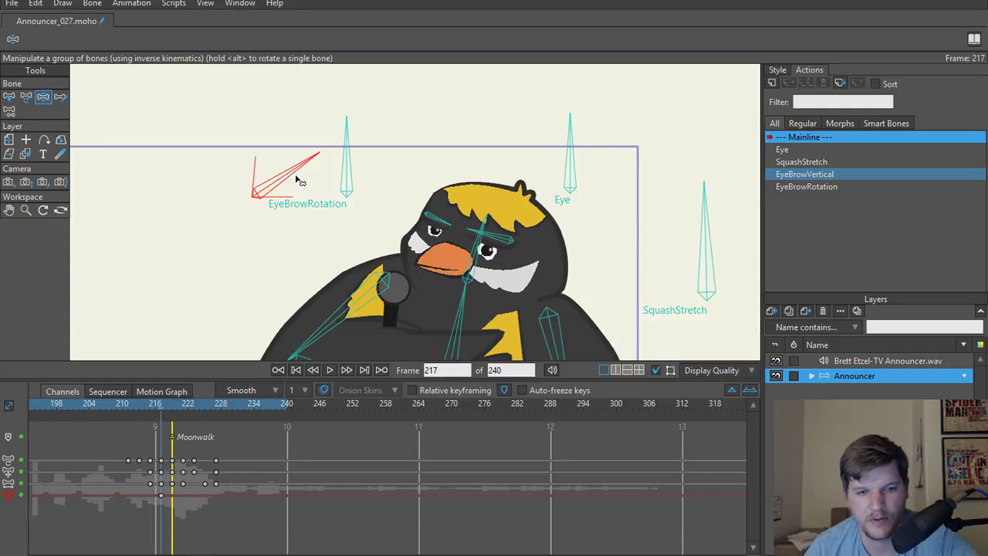
key("ctrl+Right")
key("ctrl+Right")
left_click_drag(300, 178, 239, 146)
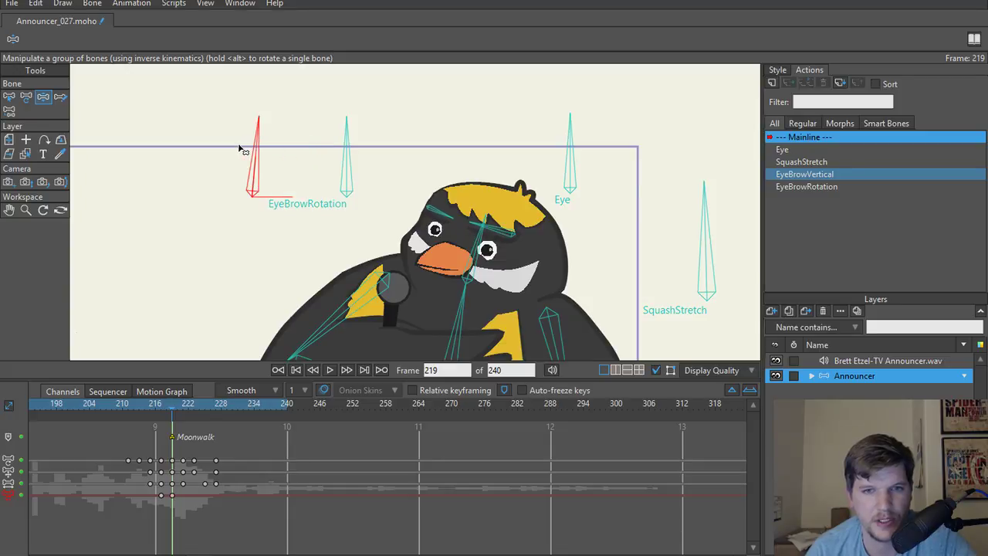
Advance to frame 246 and rotate the EyeBrowVertical bone clockwise more than halfway towards horizontal to lower the eyebrows.
key("Right")
key("Right")
key("Right")
key("Right")
key("Right")
key("Right")
key("Right")
key("Right")
key("Right")
key("Right")
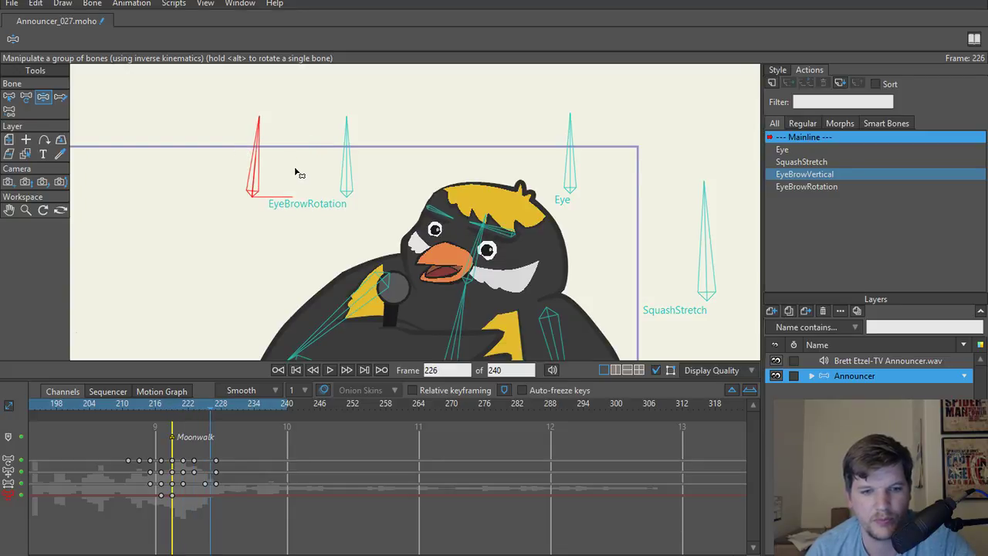
key("Right")
key("Right")
key("Right")
key("Right")
key("Right")
key("Right")
key("Right")
key("Right")
key("Right")
key("Right")
key("Right")
key("Right")
key("Right")
key("Right")
key("Right")
key("Right")
key("Right")
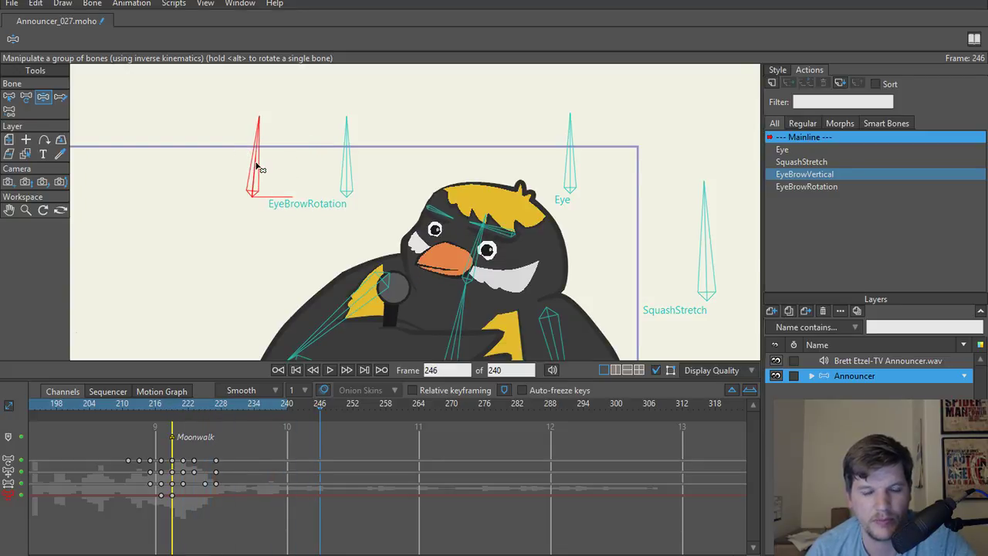
left_click_drag(260, 167, 286, 182)
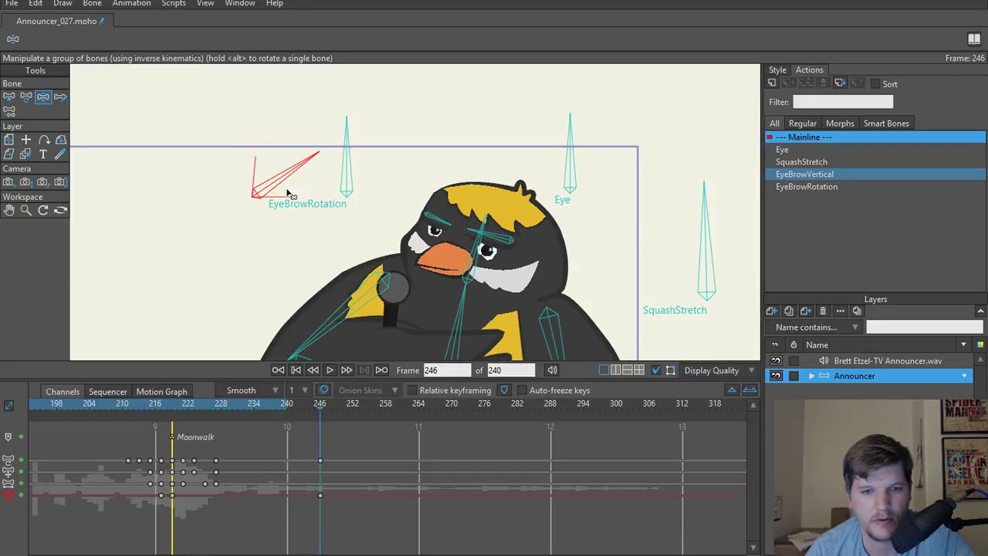
Copy the EyeBrowVertical bone's nearly upright key from frame 219 to frame 244 to hold the raised eyebrows.
left_click(172, 495)
key("Left")
key("Left")
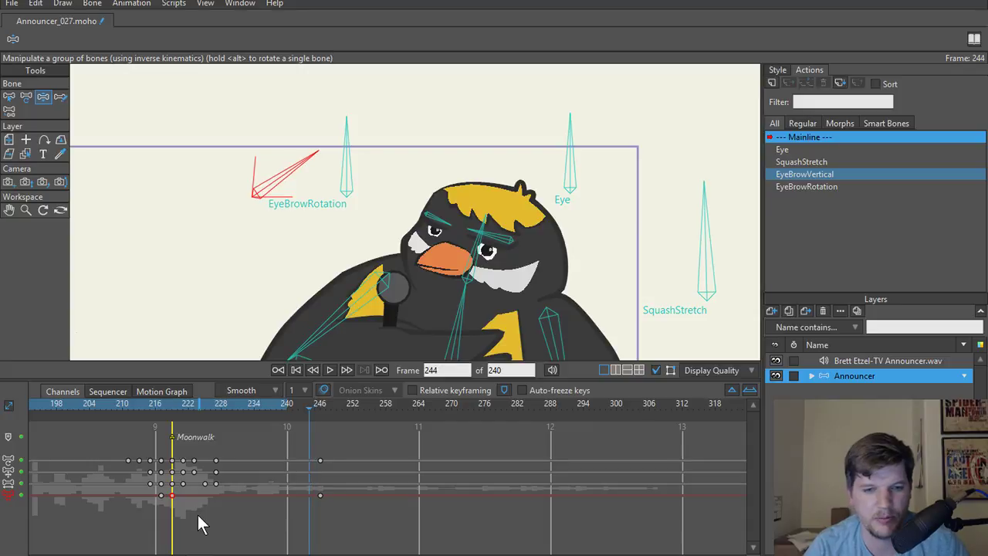
key("ctrl+v")
Play the animation from frame 208 through the Moonwalk marker to check the eyebrow drop at frame 246.
left_click(112, 403)
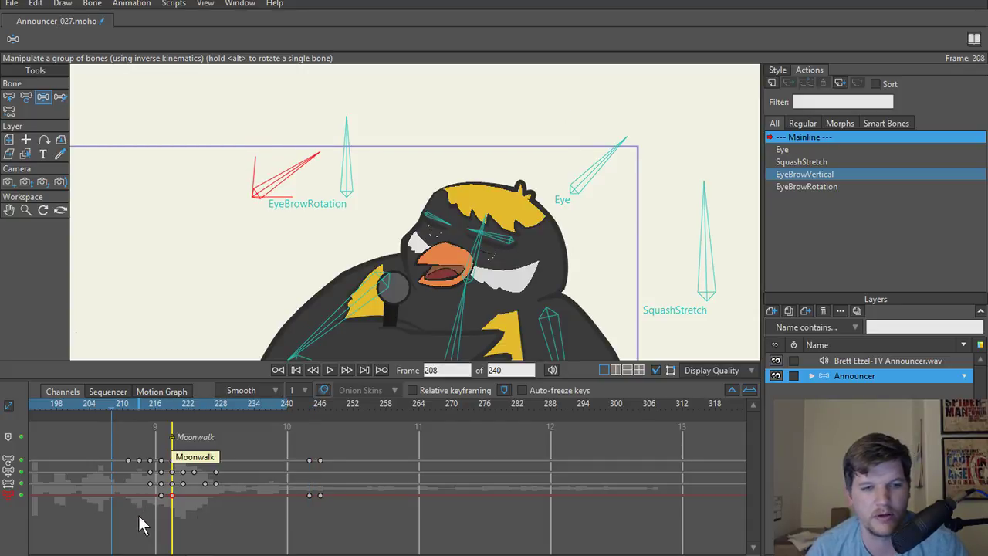
key("space")
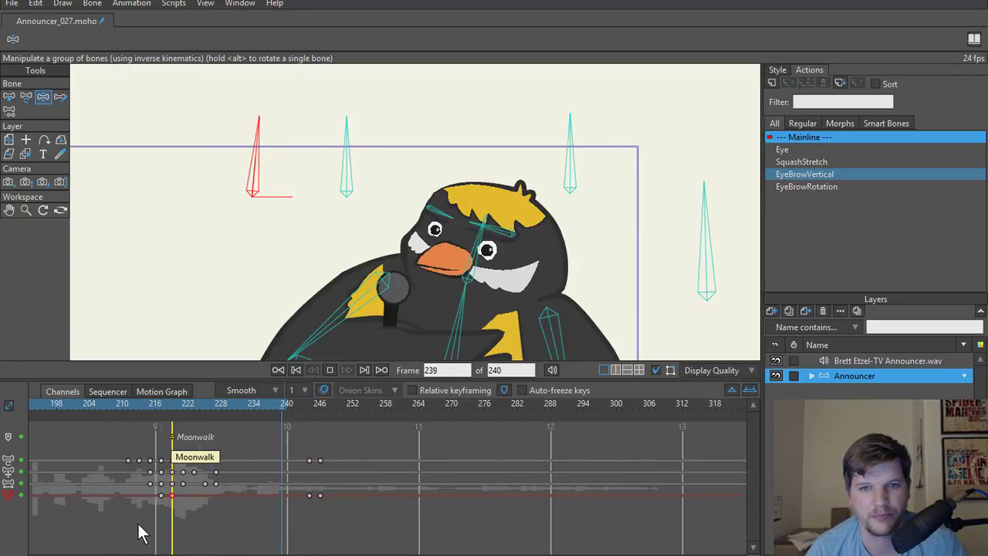
key("space")
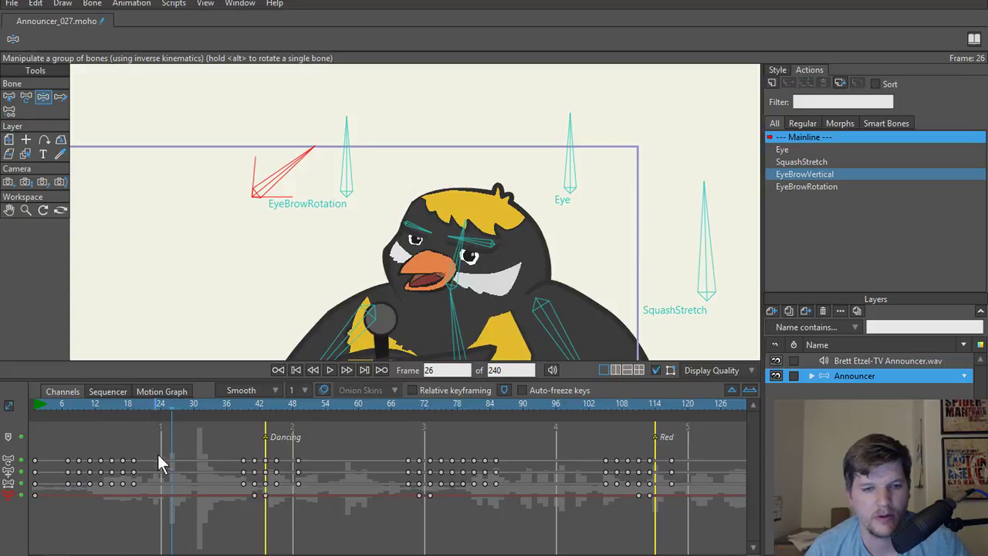
Return to frame 0, mask the viewport outside the output frame, and hide the bone overlays.
left_click(296, 369)
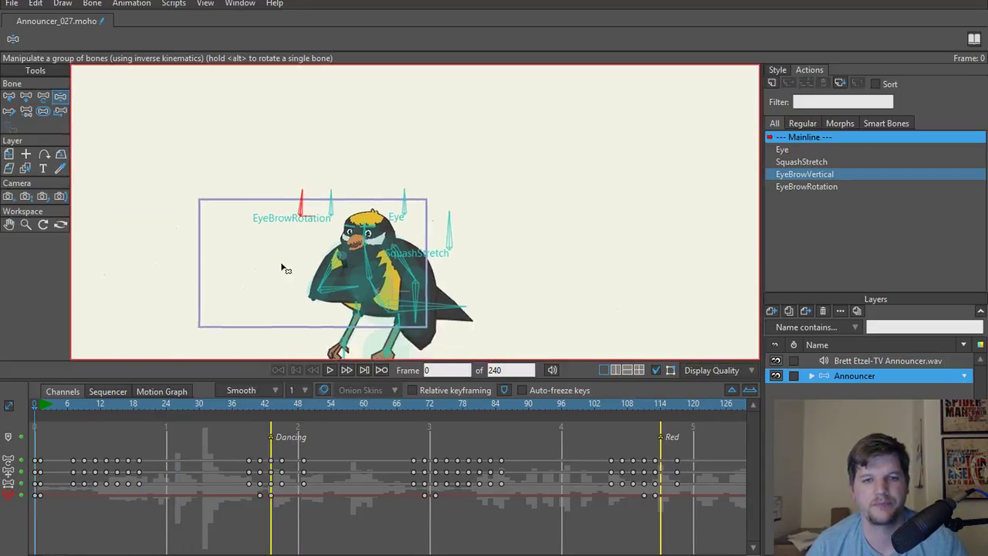
left_click_drag(318, 294, 328, 312)
scroll(327, 312, "up", 1)
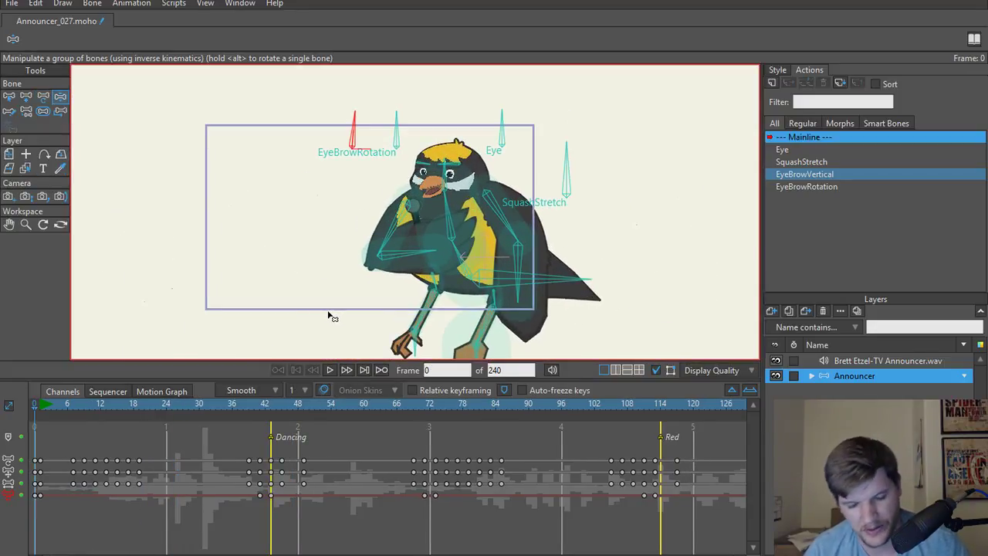
key("ctrl+j")
left_click(656, 368)
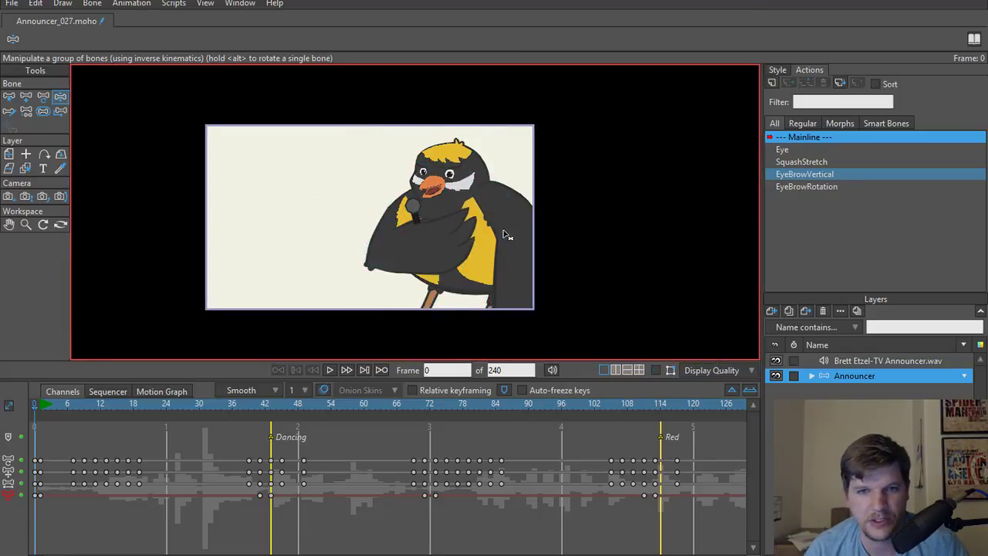
scroll(471, 232, "up", 3)
scroll(463, 255, "down", 2)
left_click_drag(458, 266, 474, 251)
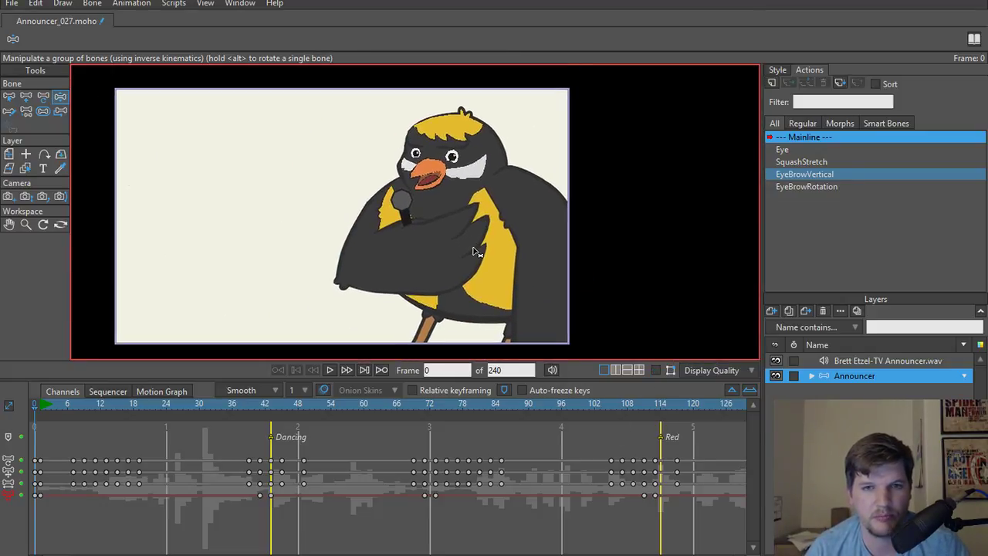
Play the whole animation from frame 0 to review the eyebrow motion without bones.
left_click(330, 370)
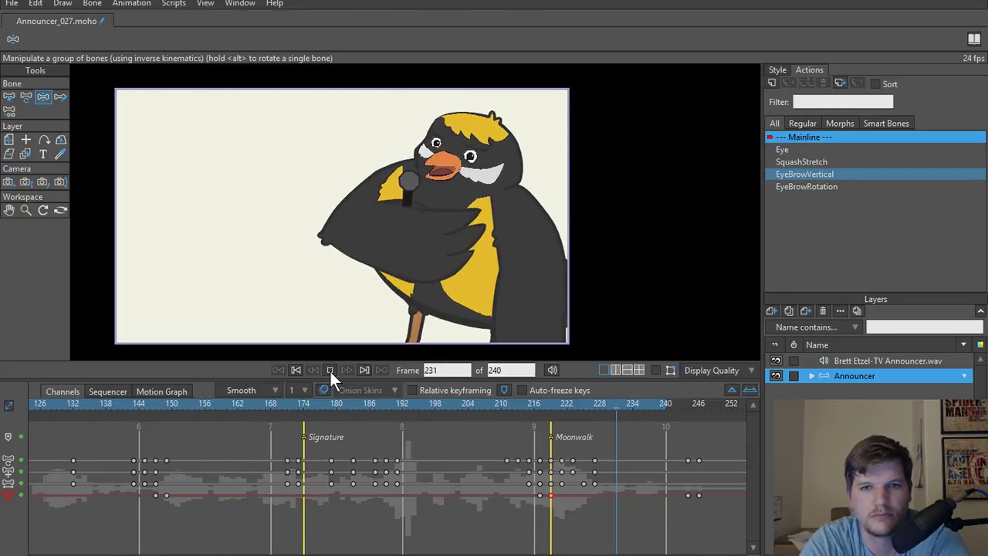
left_click(330, 369)
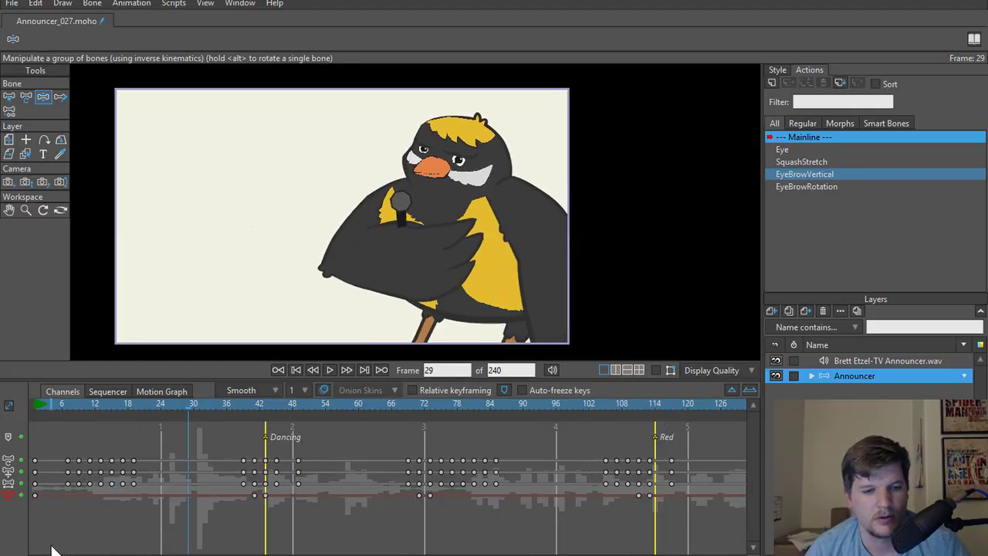
Show the bones again, key EyeBrowVertical's tilted pose at frame 171, and rotate it nearly upright at frame 173.
scroll(254, 477, "right", 5)
left_click_drag(297, 396, 373, 423)
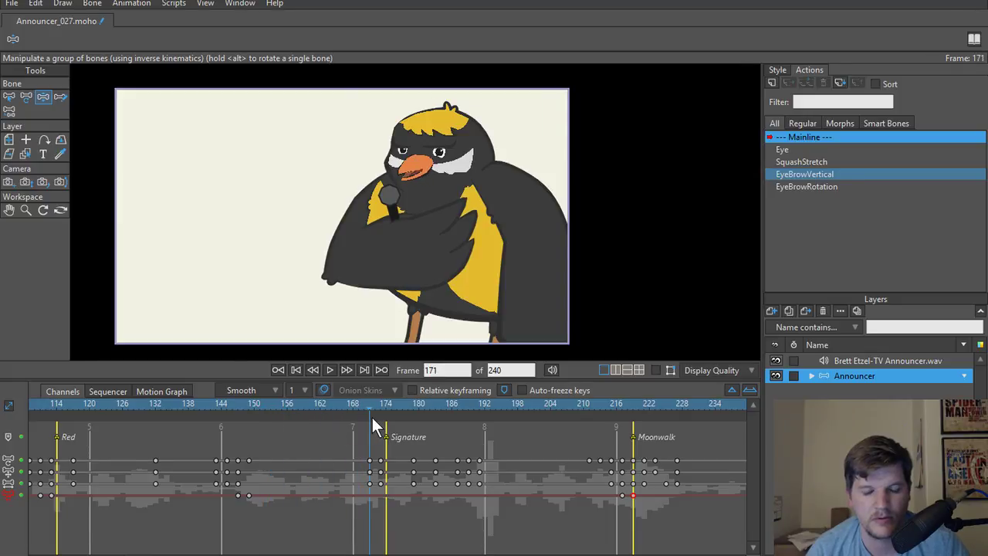
left_click(655, 371)
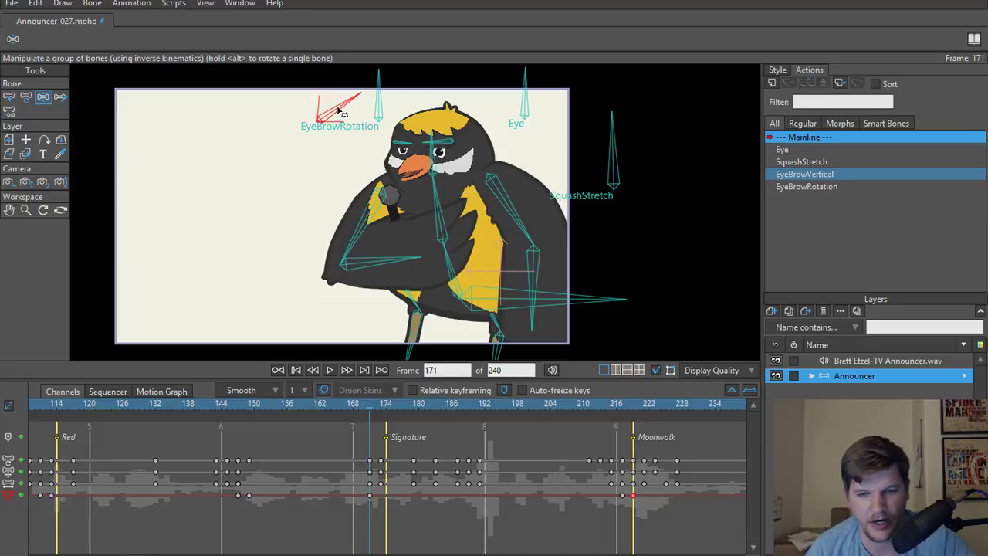
key("Right")
key("Right")
left_click_drag(337, 111, 308, 86)
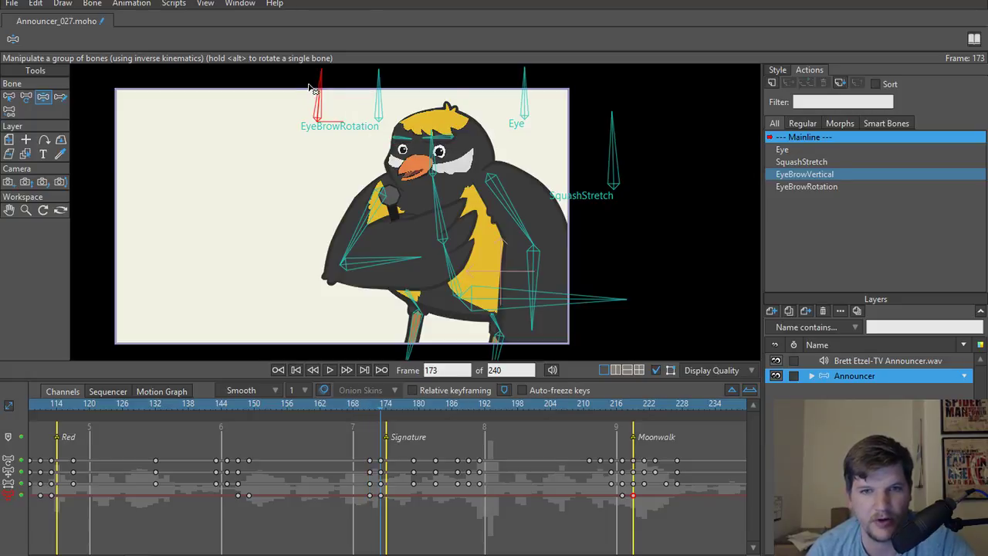
Key the EyeBrowVertical bone's nearly upright pose at frame 181 and rotate it clockwise at frame 183 to lower the eyebrows.
key("Right")
key("Right")
key("Right")
key("Right")
key("Right")
key("Right")
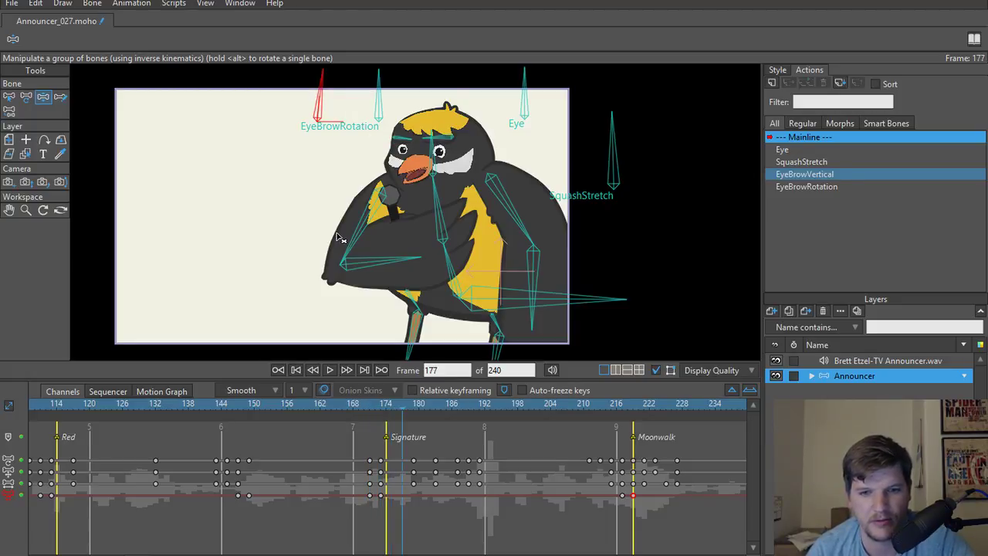
key("Right")
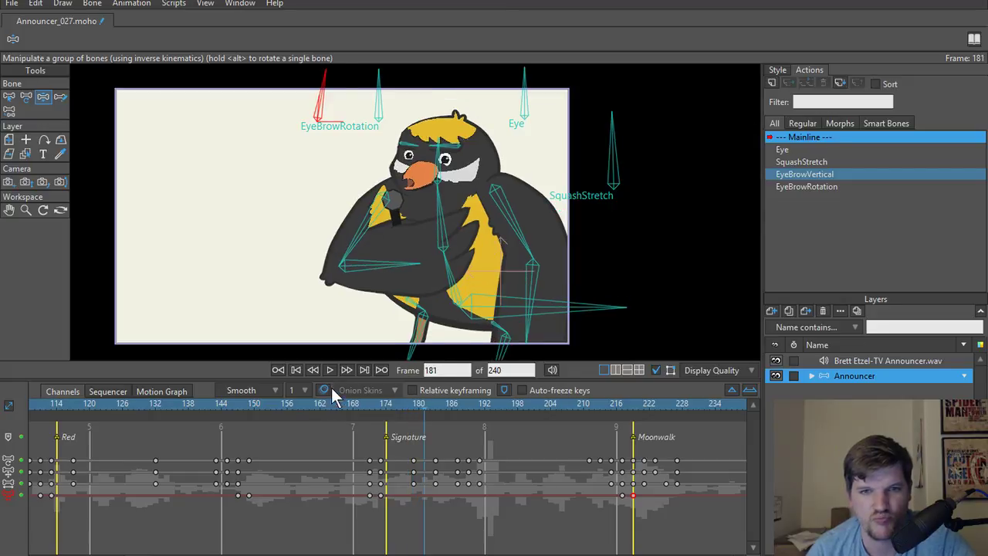
key("Left")
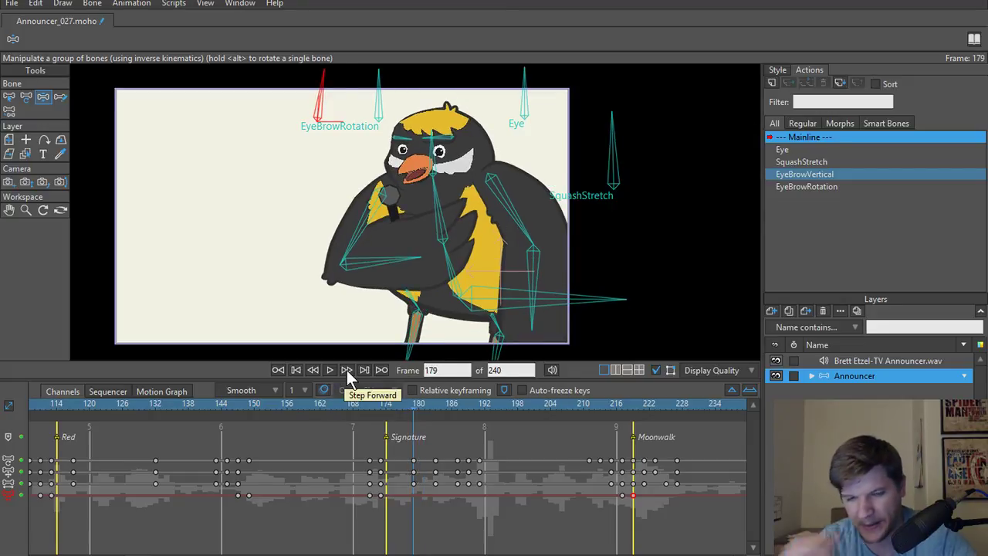
key("Right")
key("Right")
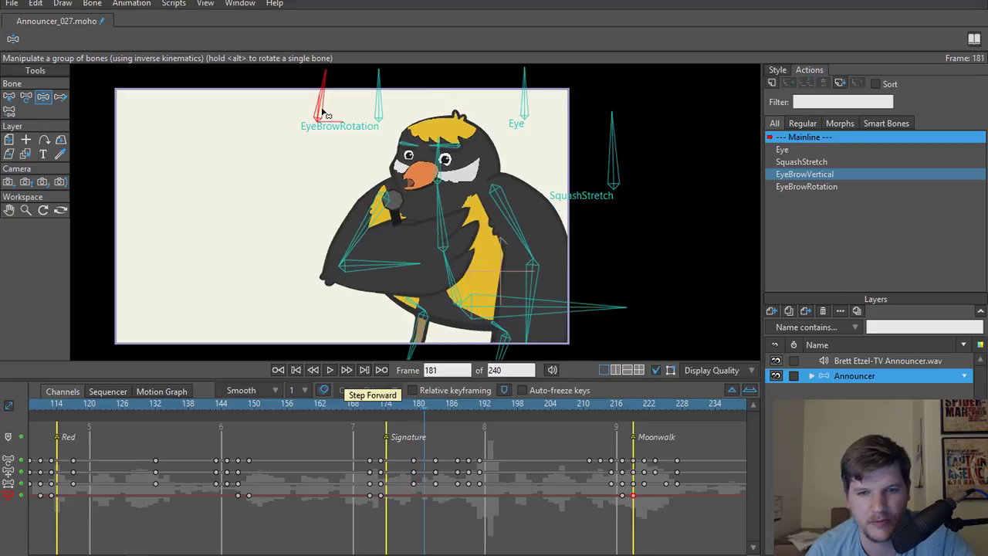
key("Right")
key("Right")
left_click_drag(324, 114, 353, 129)
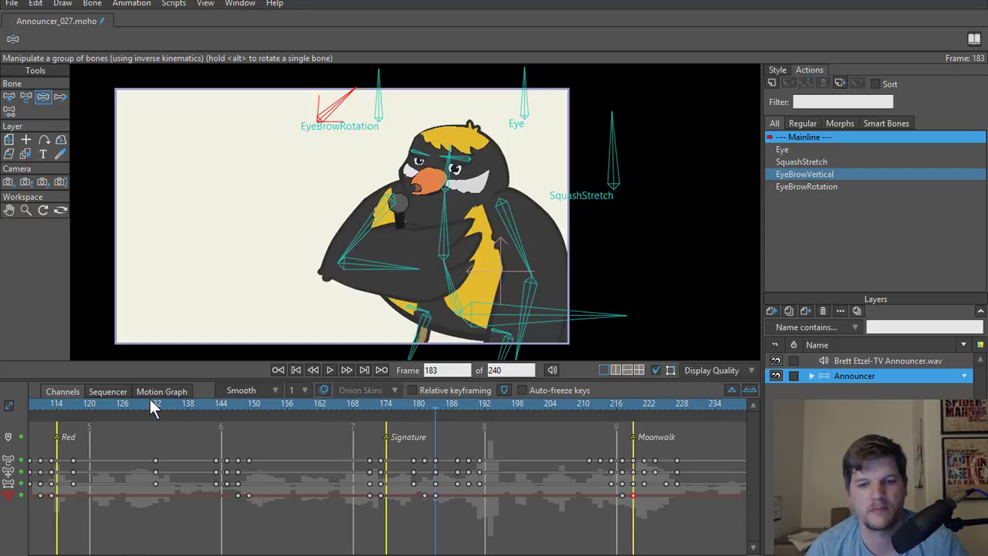
Play the animation from frame 144 through the Signature and Moonwalk markers to check the new eyebrow keys.
left_click(219, 405)
key("space")
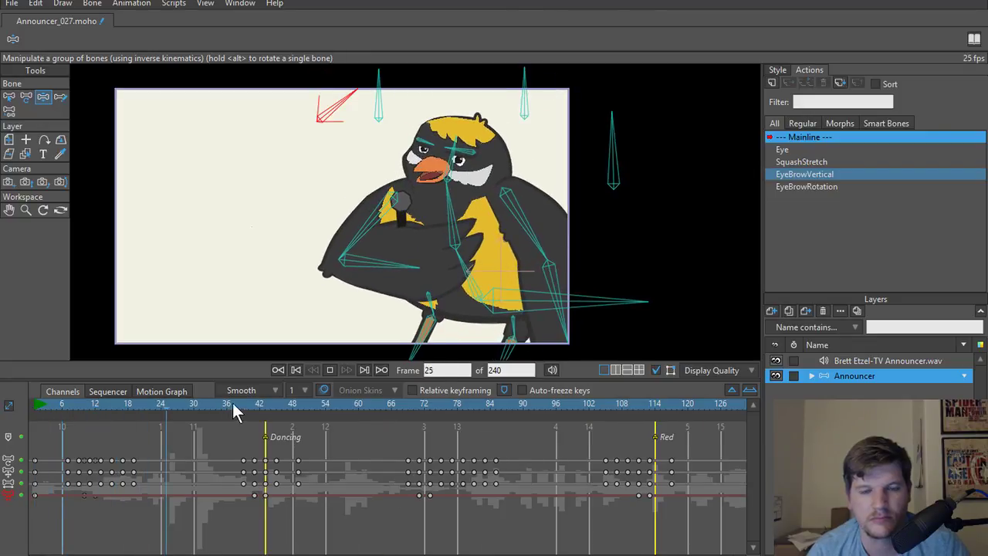
key("space")
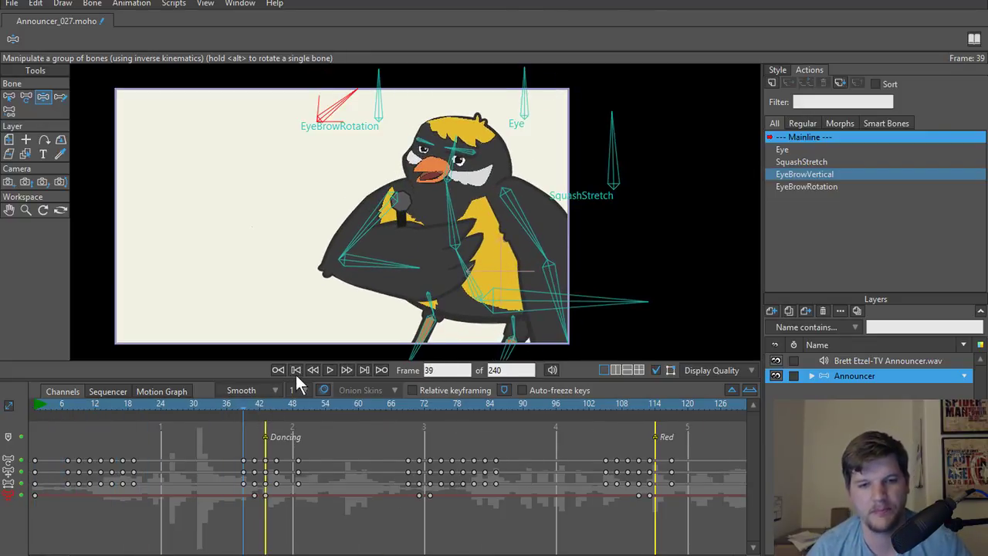
Key the EyeBrowRotation bone's upright pose at frame 39 and at frame 1.
scroll(263, 282, "down", 1)
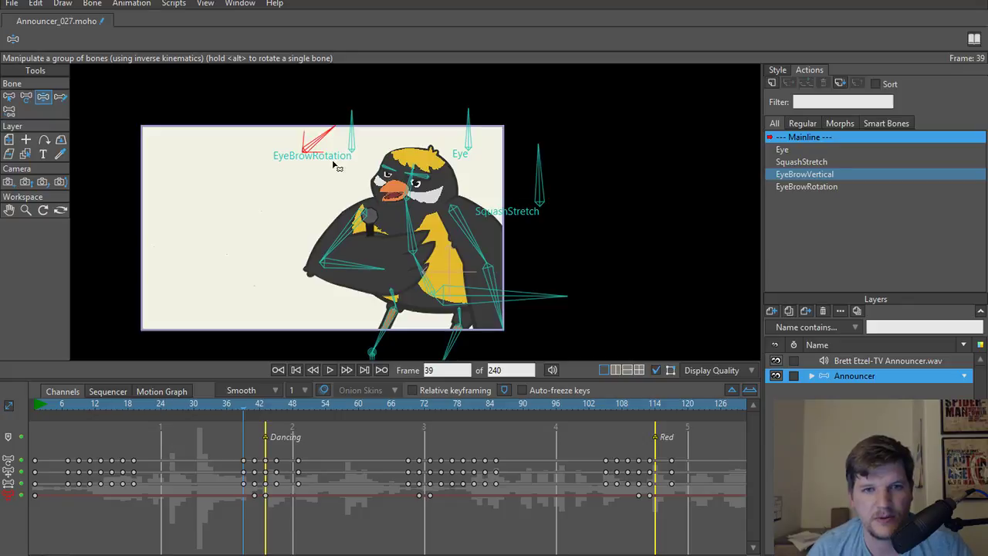
left_click_drag(352, 135, 393, 163)
key("ctrl+z")
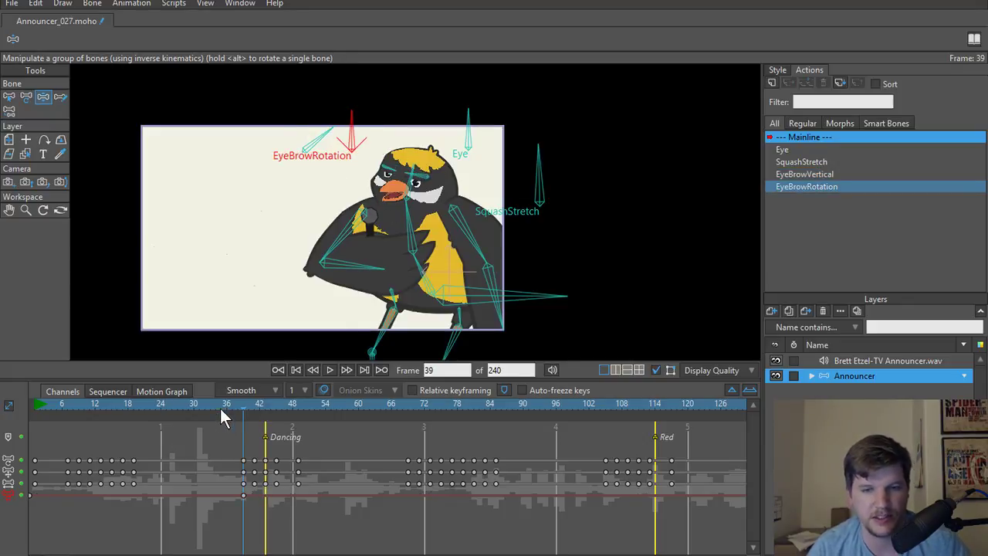
left_click_drag(216, 407, 0, 414)
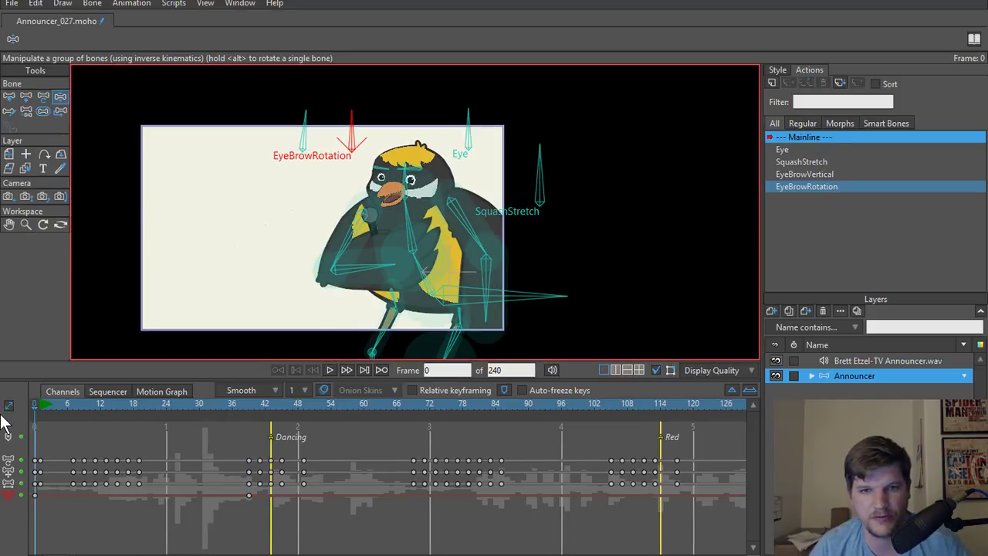
left_click(42, 406)
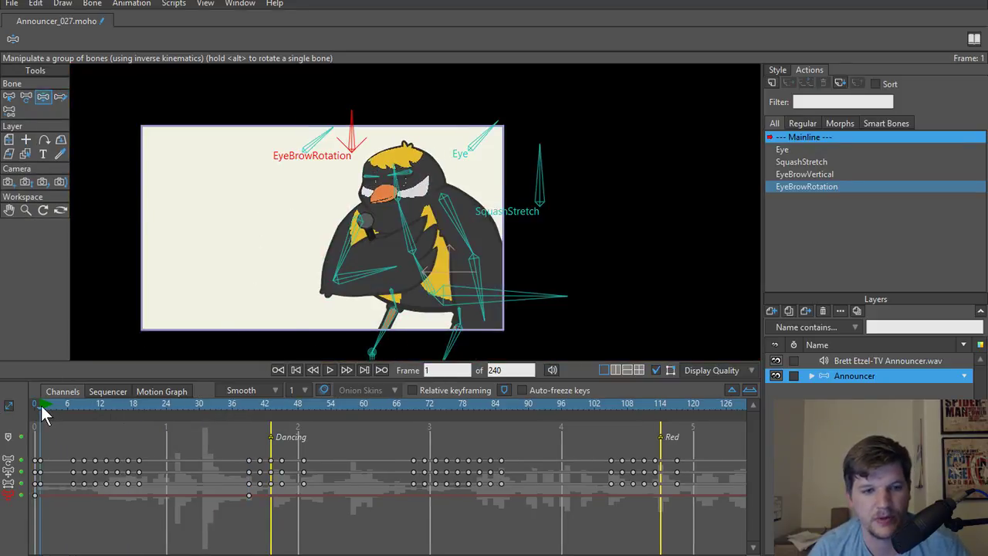
scroll(348, 195, "up", 2)
scroll(348, 195, "up", 1)
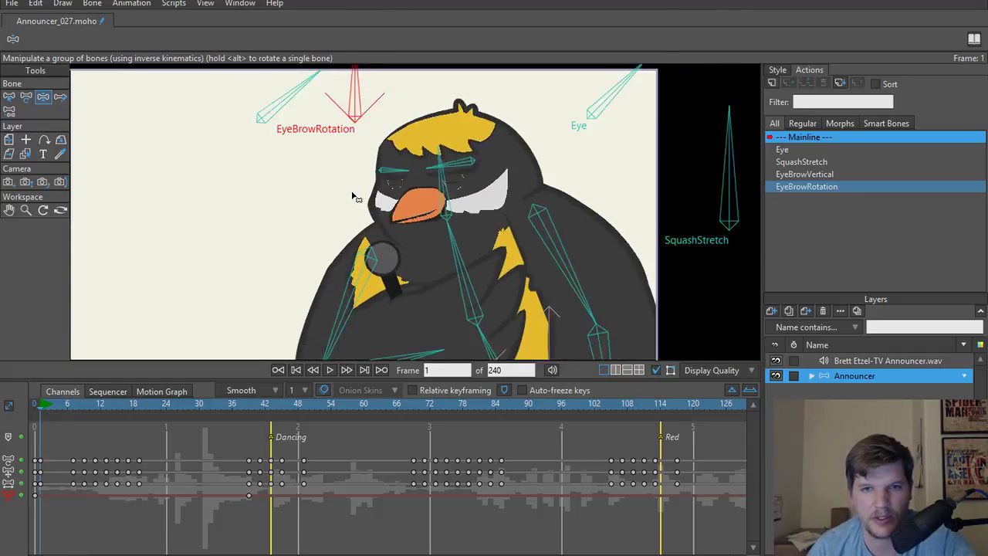
scroll(348, 195, "down", 3)
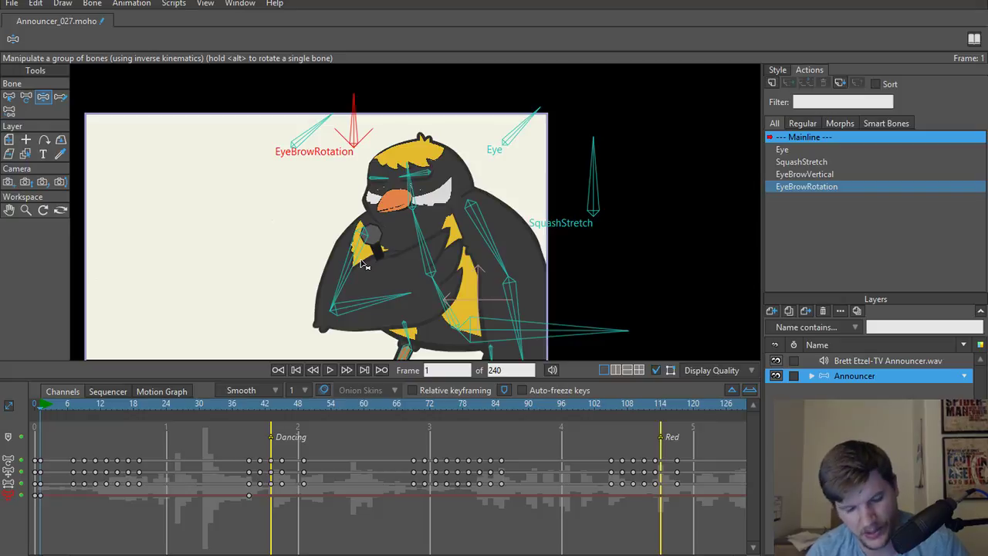
Play the opening from frame 1 past the Dancing marker to review the eyebrows.
key("space")
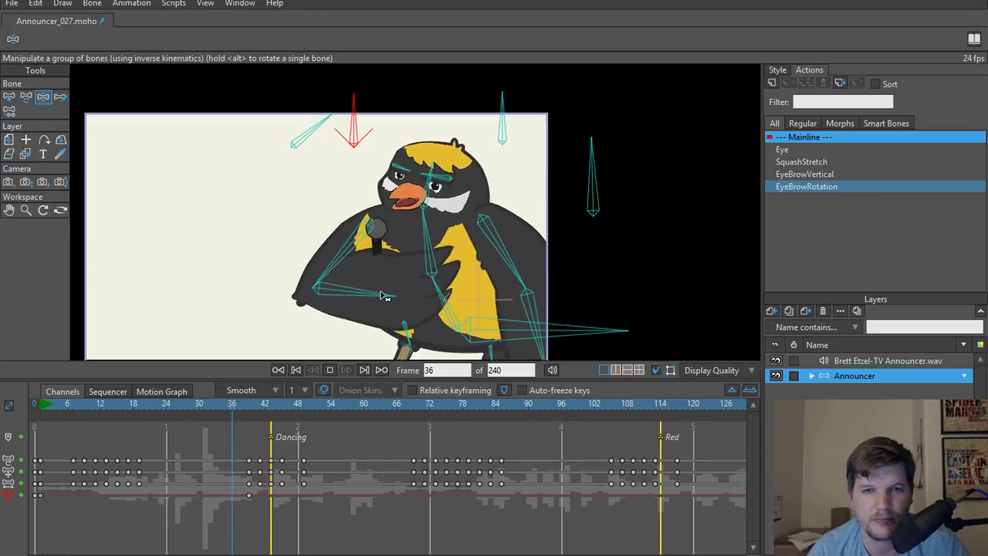
key("space")
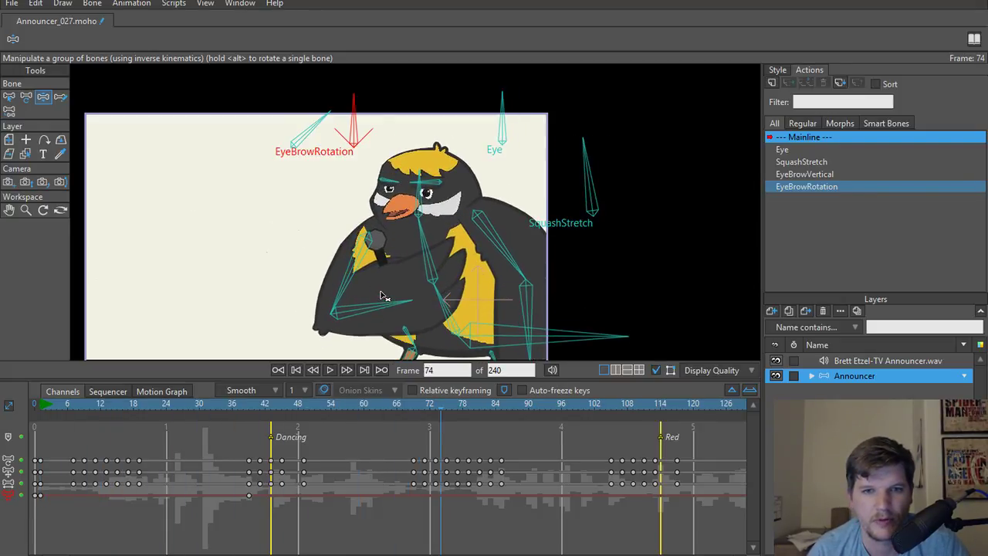
At frame 41, compare EyeBrowVertical's key timing, then rotate the EyeBrowRotation bone partway clockwise to angle the eyebrows.
left_click_drag(237, 401, 258, 417)
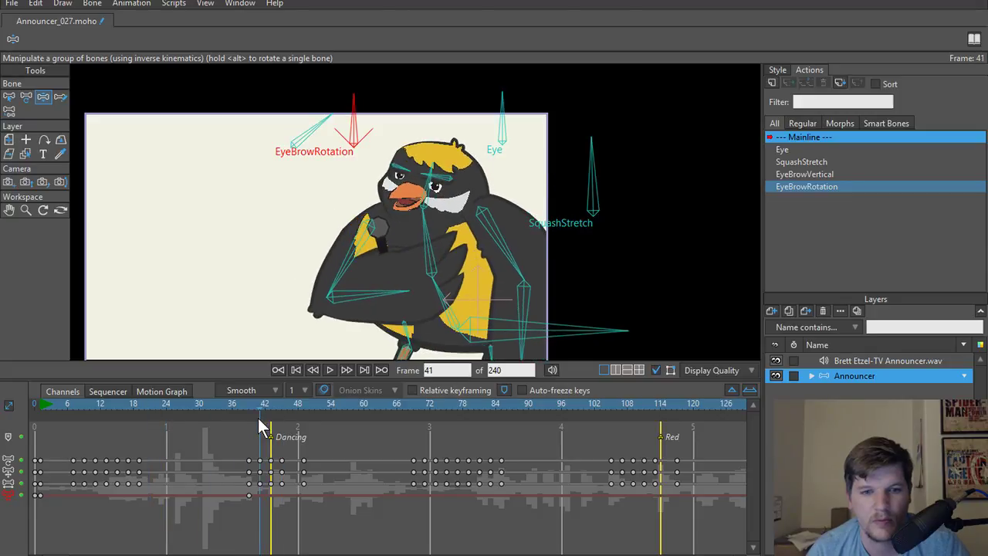
key("z")
left_click(302, 137)
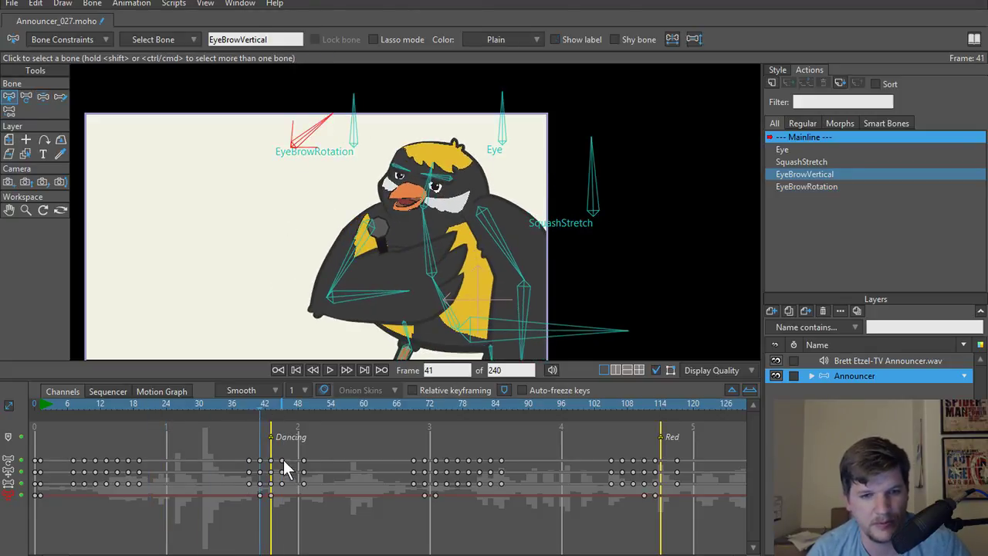
left_click(358, 136)
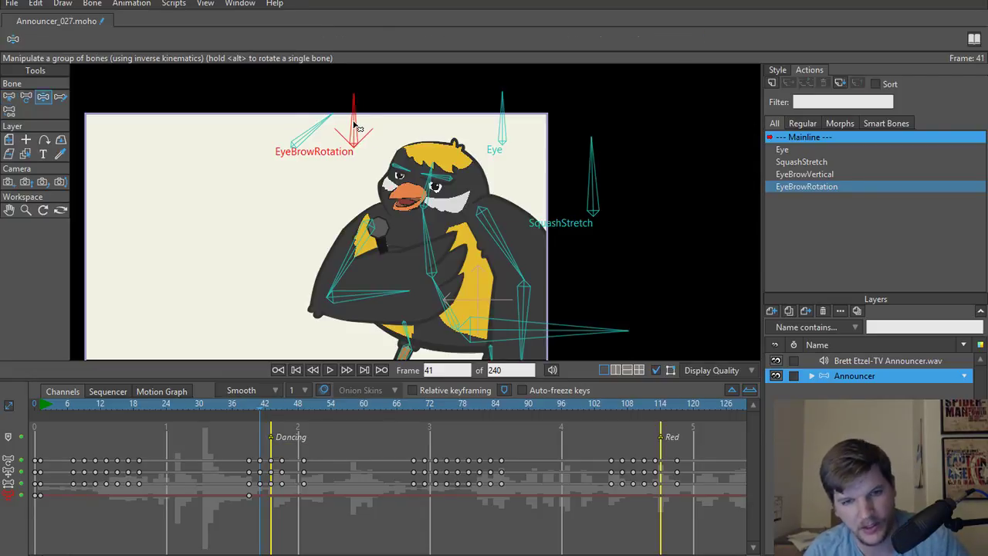
key("z")
mouse_move(357, 127)
left_mouse_down()
mouse_move(381, 134)
mouse_move(370, 135)
left_mouse_up()
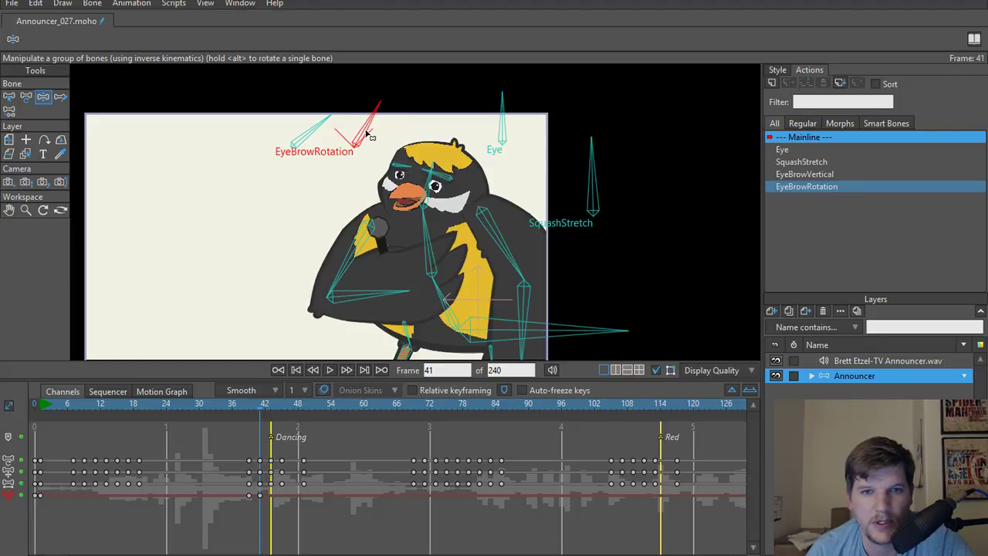
Key the EyeBrowRotation bone's angled pose at frame 43, then rotate it back near upright at frame 49.
key("Right")
key("Right")
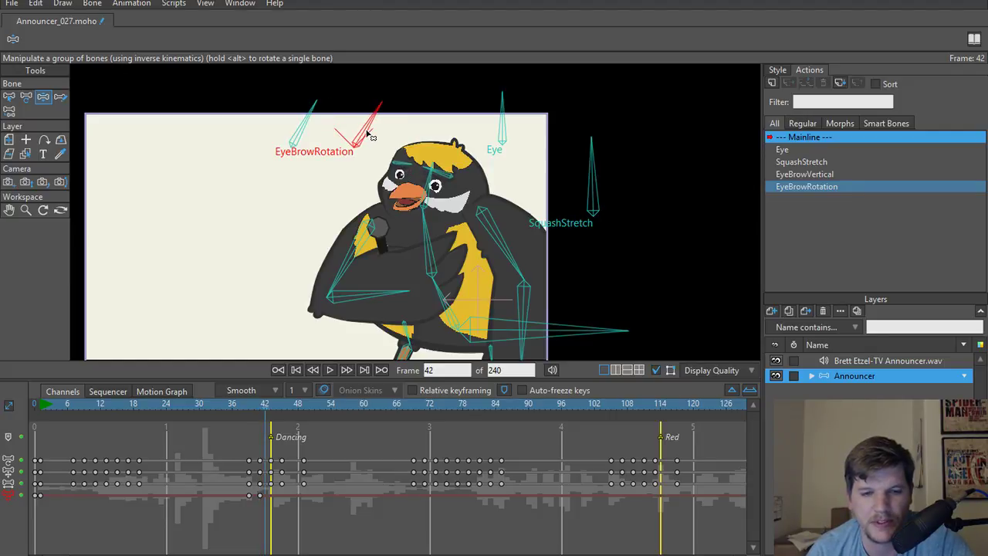
key("Right")
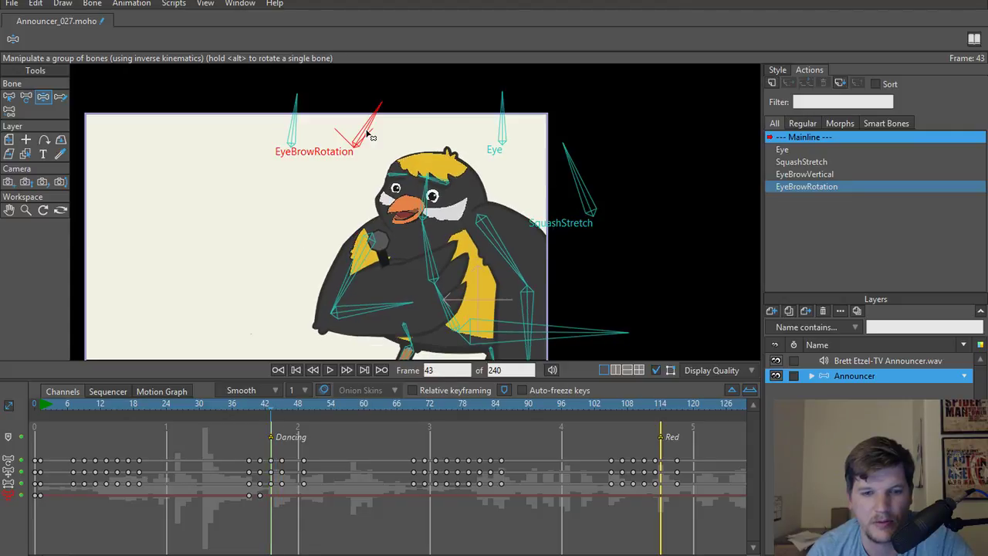
key("Right")
key("Right")
key("Right")
key("Right")
key("Right")
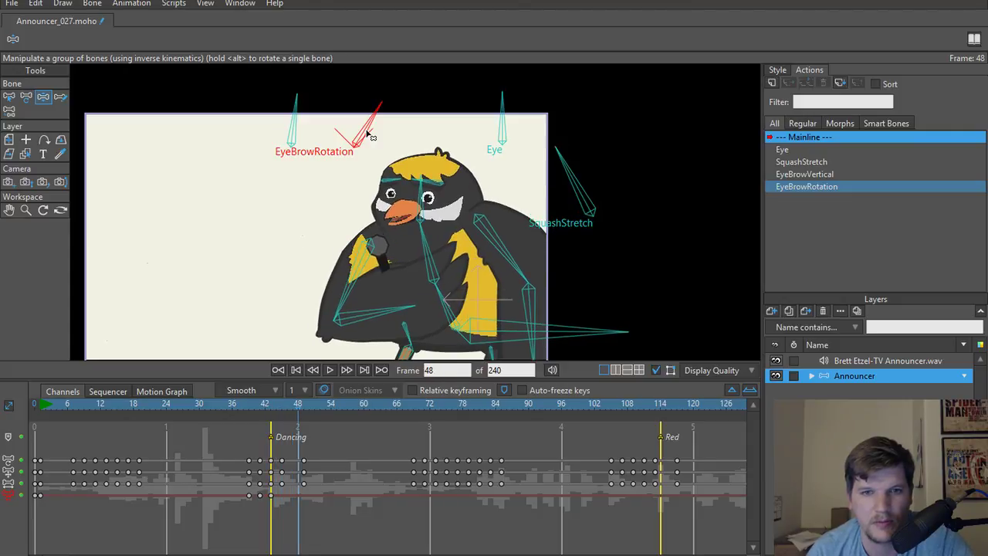
key("Right")
left_click_drag(369, 135, 366, 133)
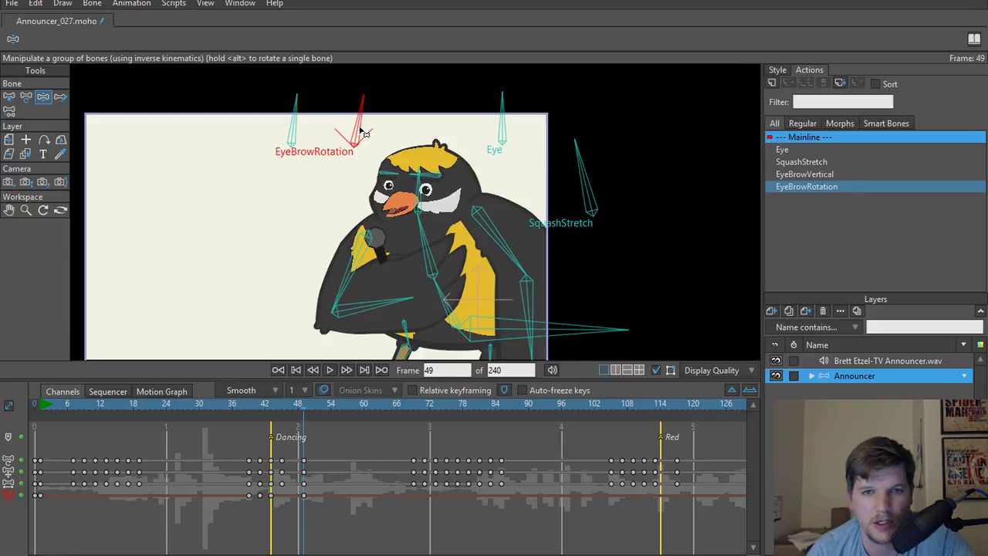
Hide the bone overlays and play the animation, replaying from frame 146 through the Signature and Moonwalk markers to review the eyebrows.
left_click(655, 371)
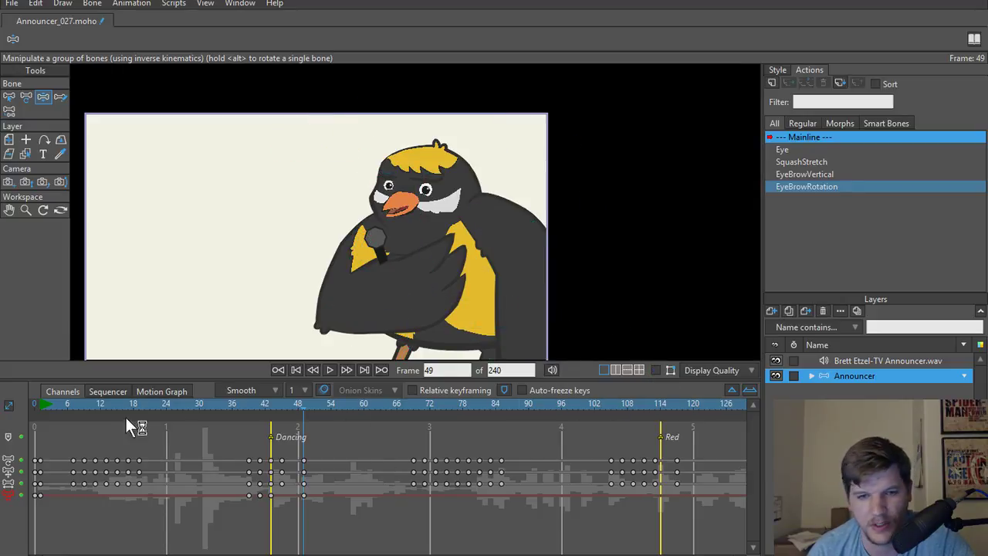
left_click(189, 406)
key("space")
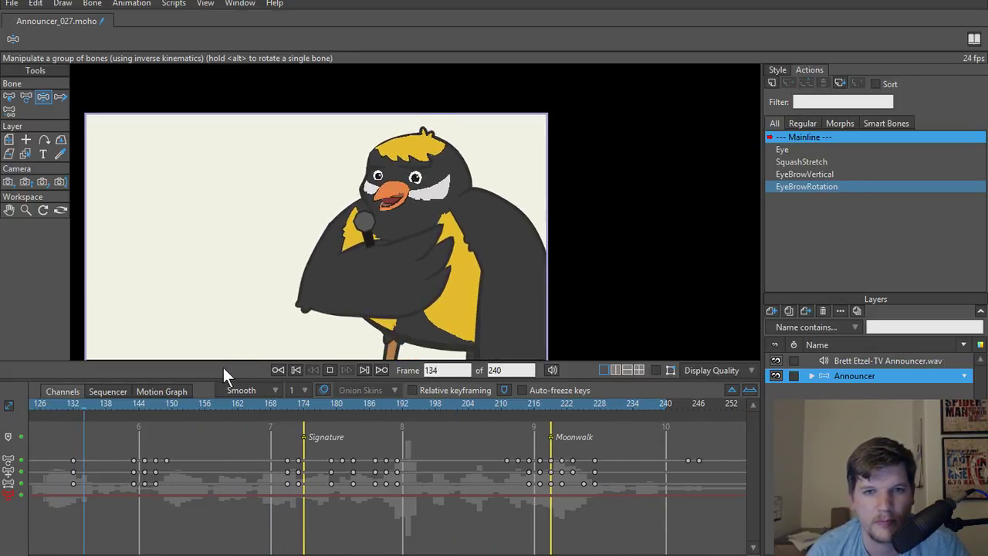
key("space")
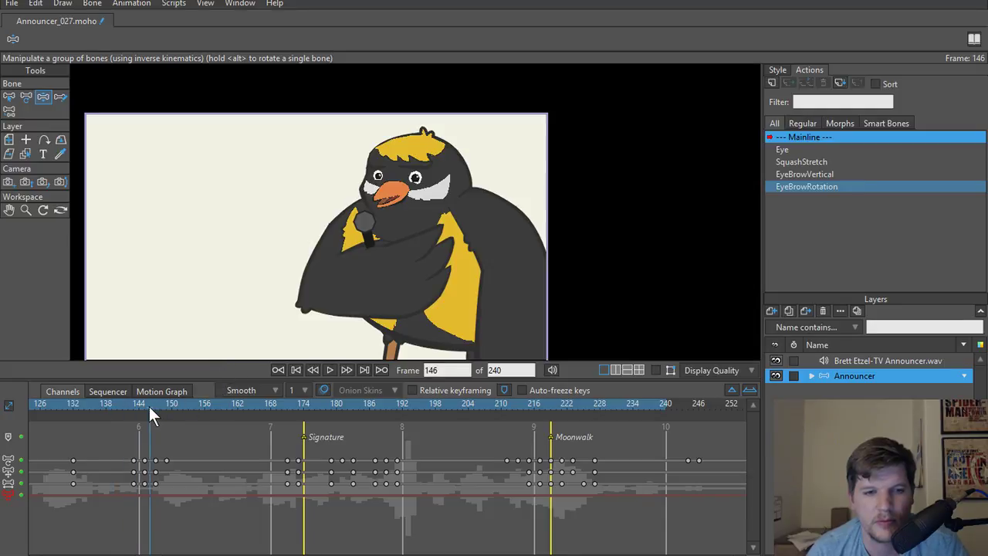
key("space")
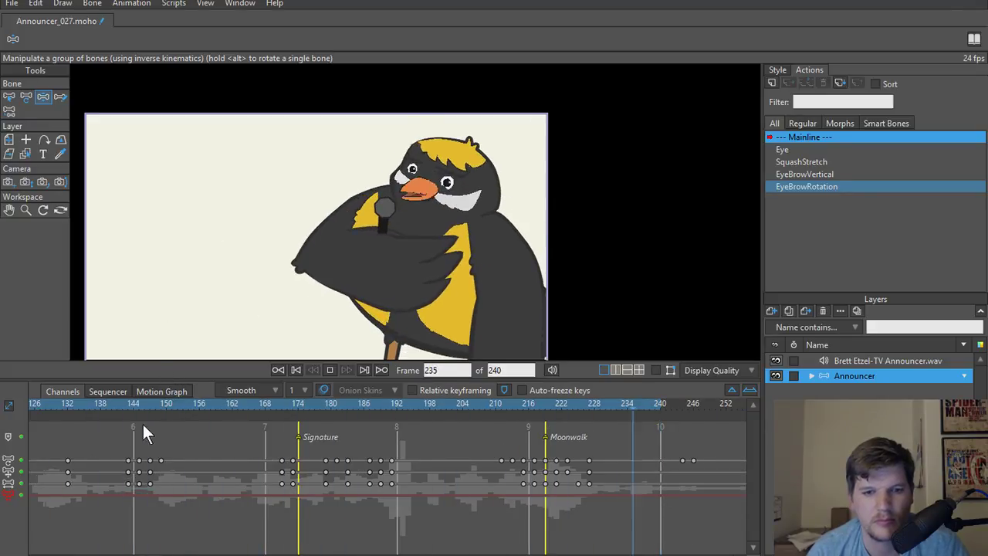
Show the bone overlays again and delete the EyeBrowVertical bone's keys around the Signature marker, from frame 171 to 183.
left_click(214, 405)
left_click_drag(216, 555, 438, 555)
left_click_drag(179, 405, 205, 405)
left_click(655, 369)
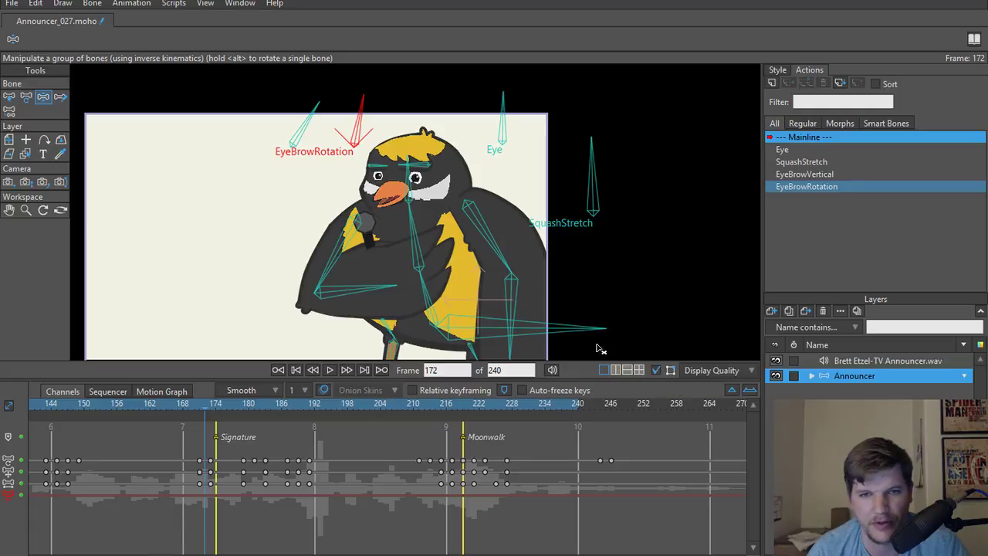
key("b")
left_click(294, 135)
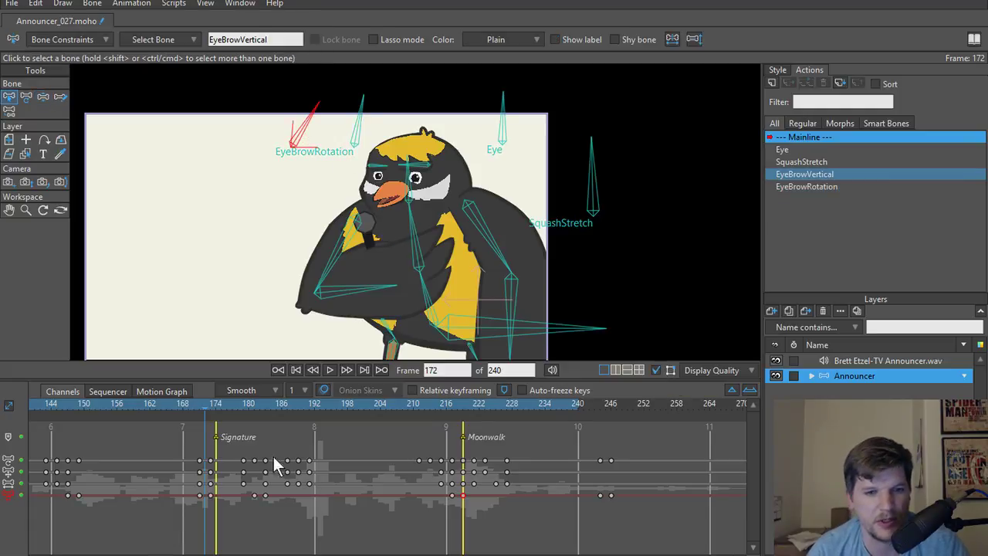
left_click_drag(186, 493, 384, 512)
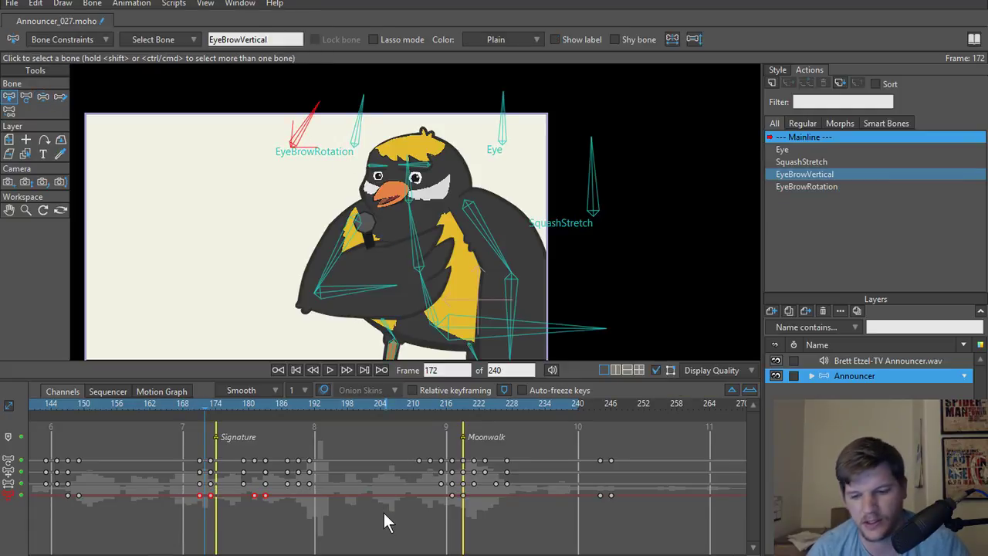
key("Delete")
Key the EyeBrowRotation bone's near-upright pose at frame 171, then rotate it clockwise at frame 173.
left_click(112, 404)
key("space")
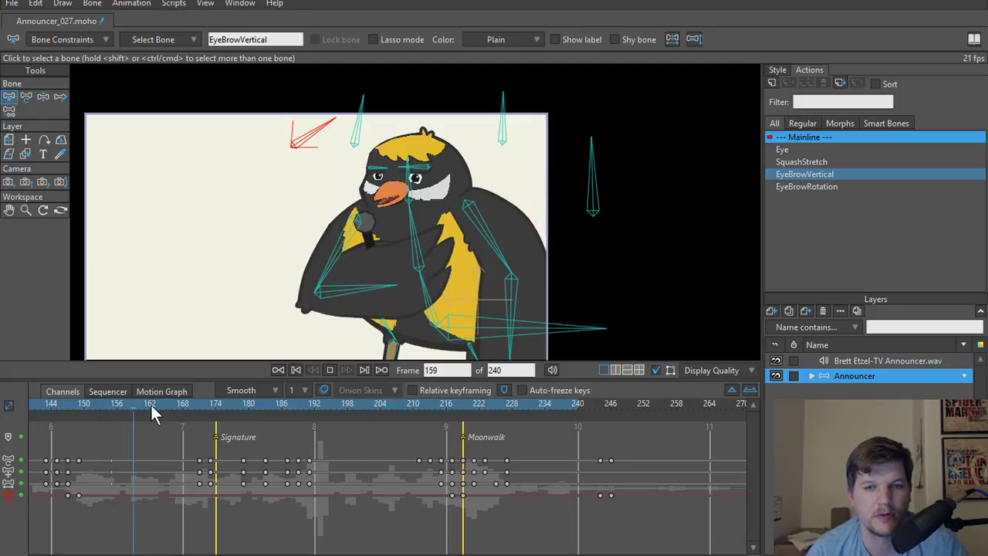
left_click_drag(153, 404, 197, 396)
key("z")
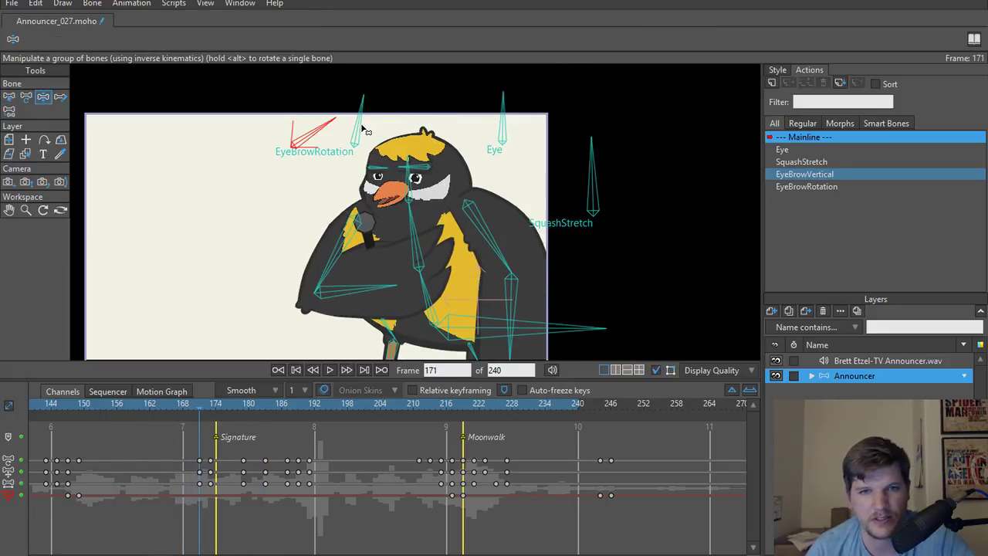
left_click(361, 131)
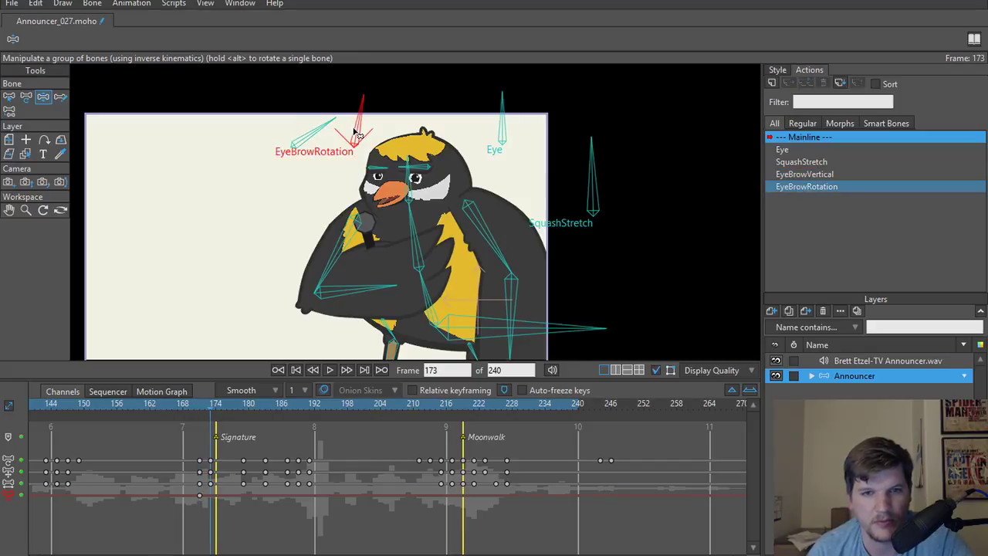
left_click_drag(359, 135, 367, 145)
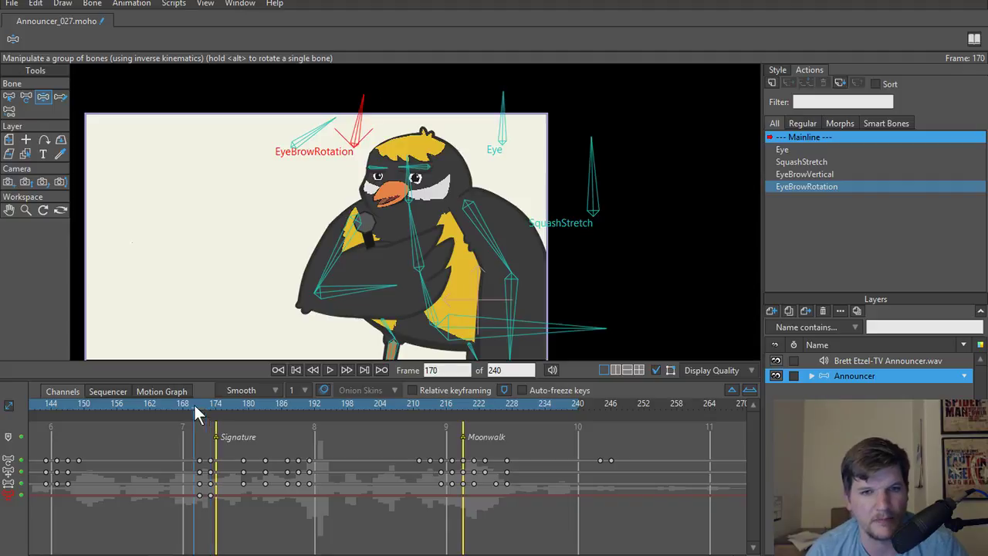
Play from about frame 151 through the Signature and Moonwalk markers to check the eyebrow rotation.
left_click(89, 402)
key("space")
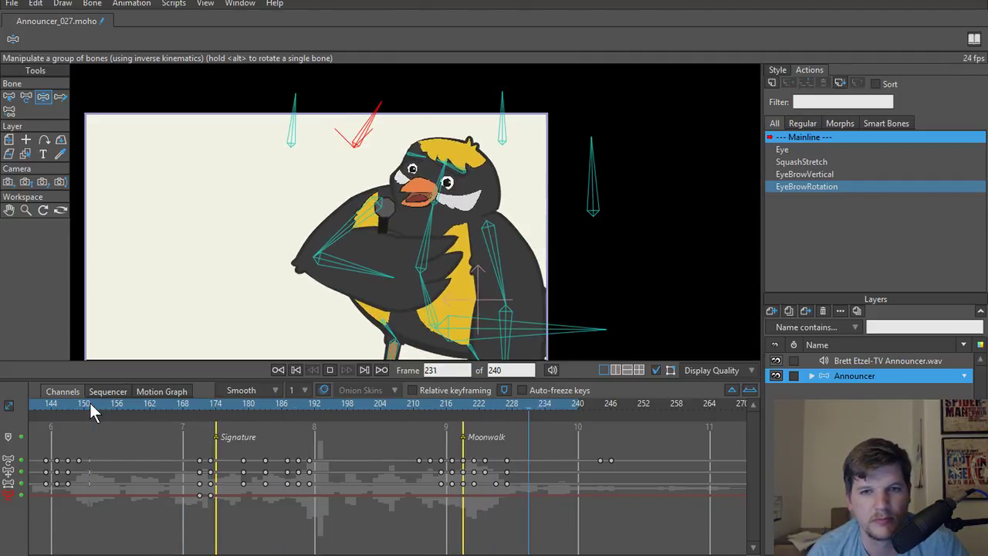
key("space")
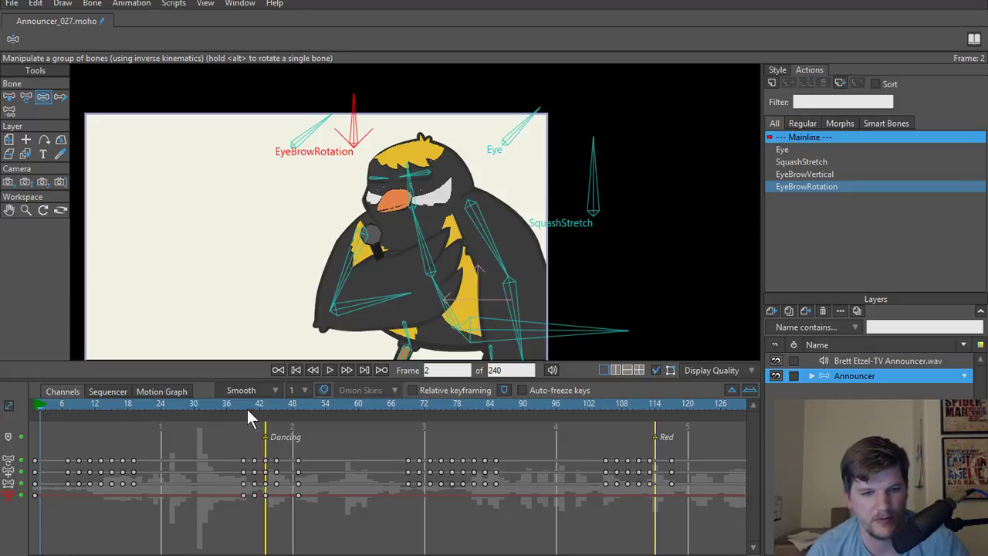
Hide the bone overlays, enlarge the bird and play the whole animation from frame 0.
left_click(297, 368)
left_click(656, 370)
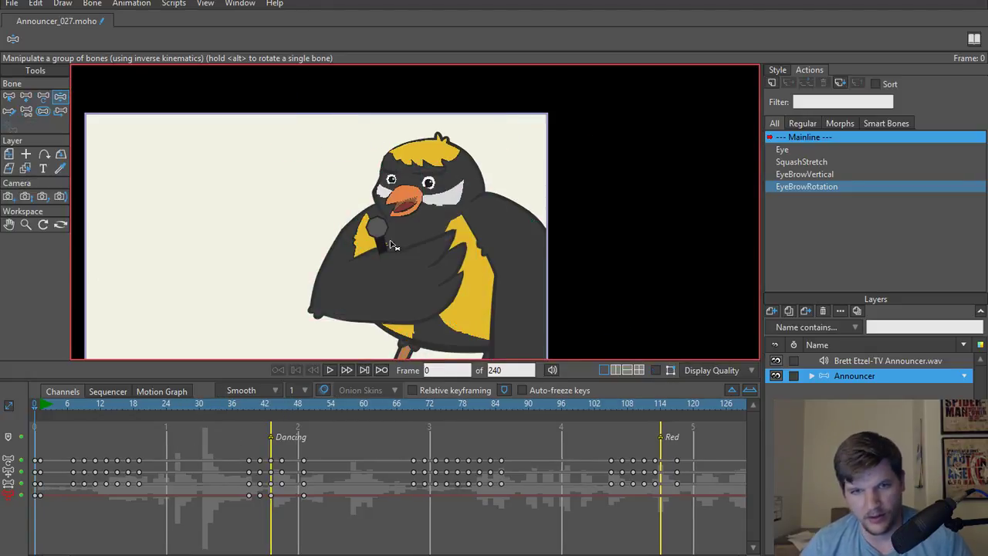
scroll(397, 226, "up", 2)
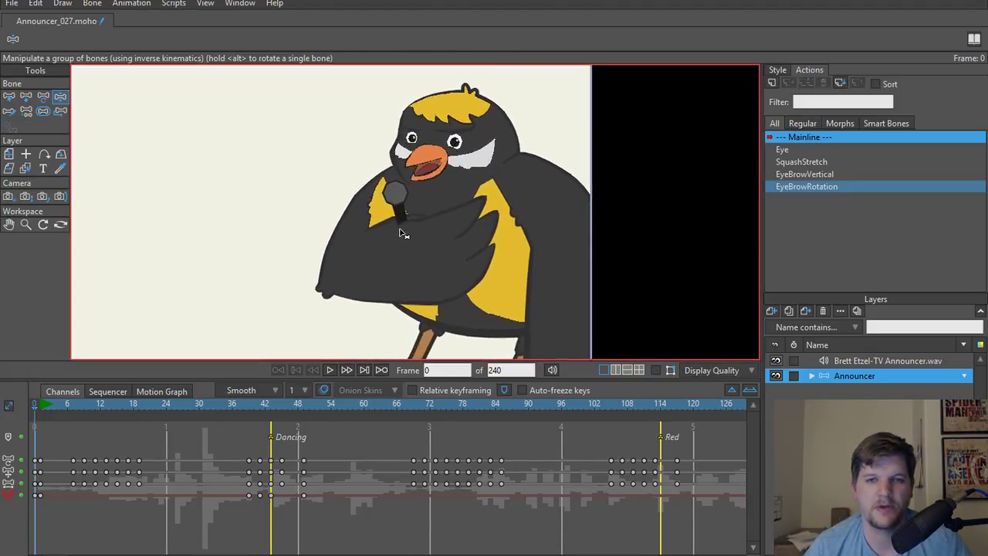
scroll(400, 230, "down", 2)
scroll(400, 233, "up", 2)
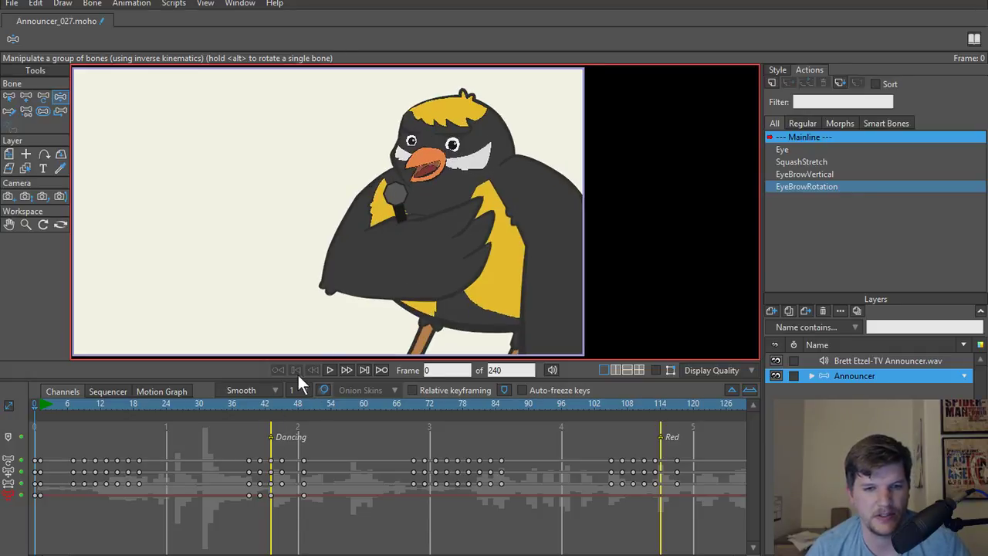
left_click(331, 371)
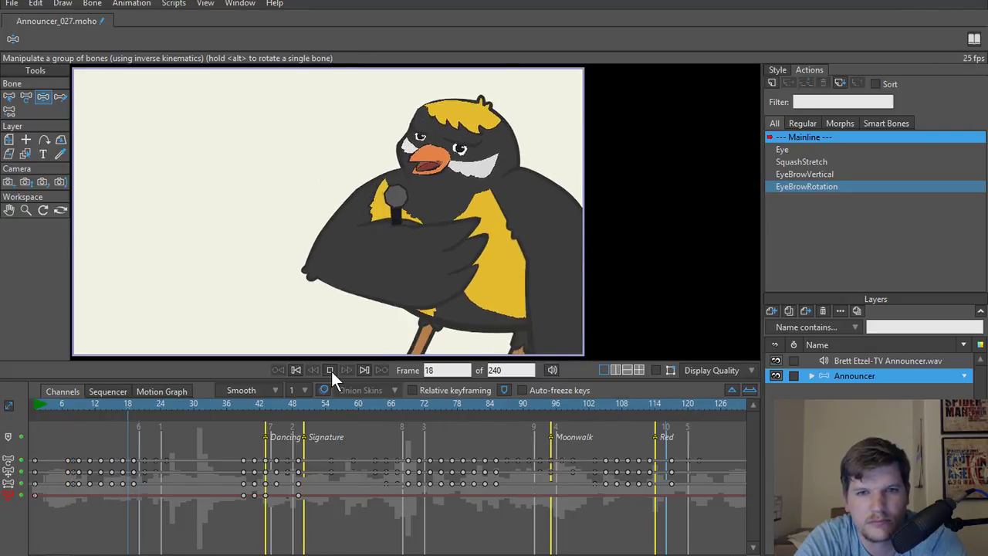
left_click(329, 369)
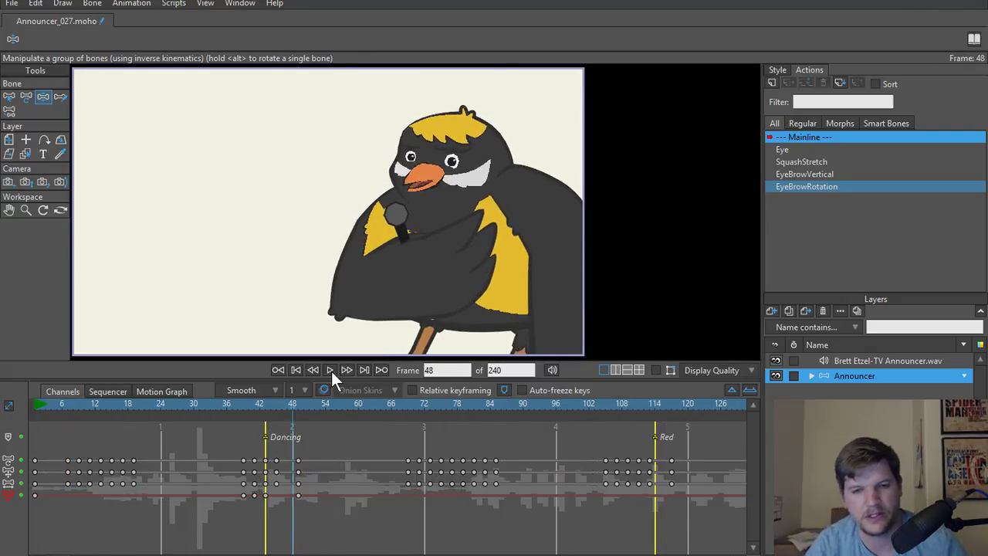
Reveal the artwork outside the camera frame at frame 0, fit the bird in view and replay the whole animation.
left_click(287, 369)
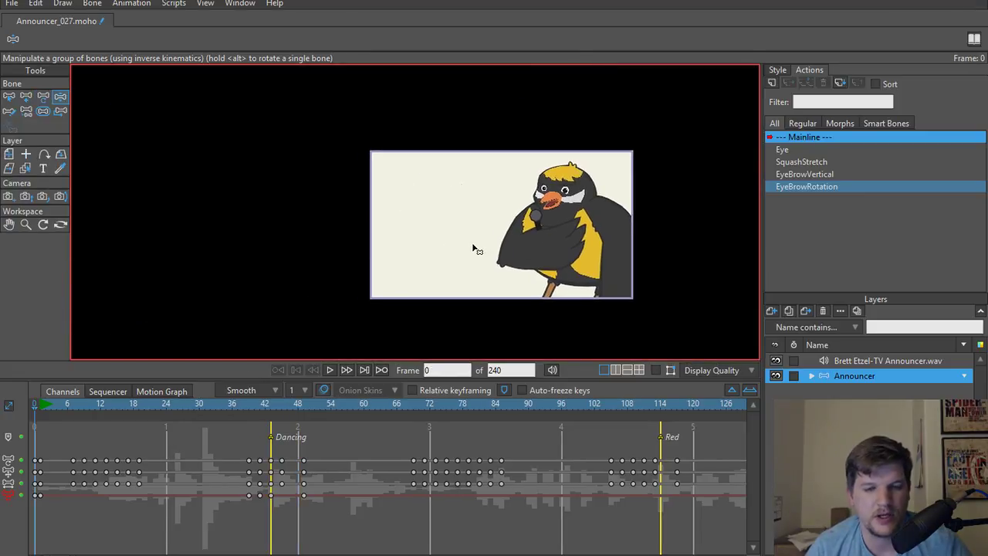
key("ctrl+m")
scroll(472, 249, "down", 1)
left_click_drag(447, 256, 346, 261)
scroll(364, 259, "up", 1)
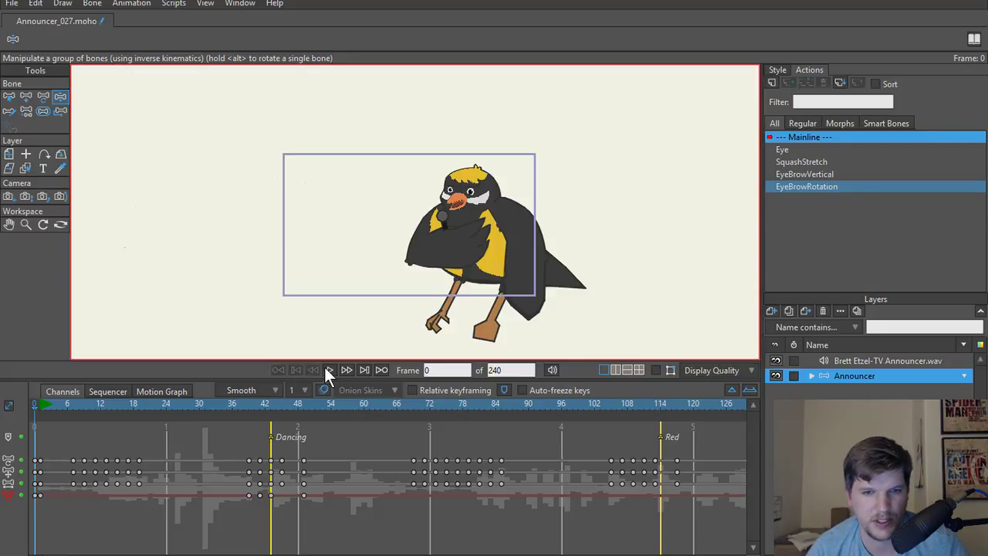
left_click_drag(463, 275, 434, 290)
scroll(432, 289, "up", 1)
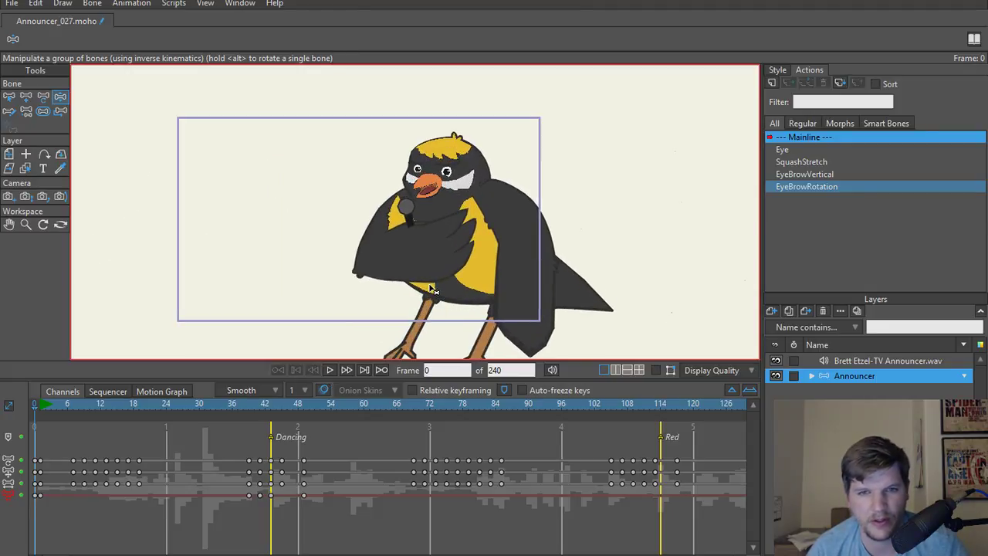
scroll(431, 289, "down", 1)
scroll(417, 286, "up", 1)
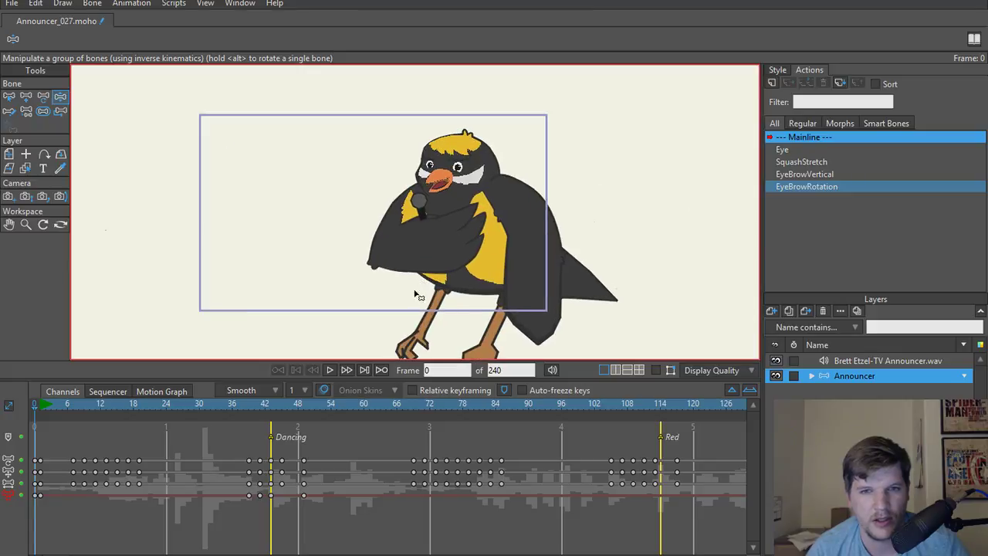
left_click(329, 364)
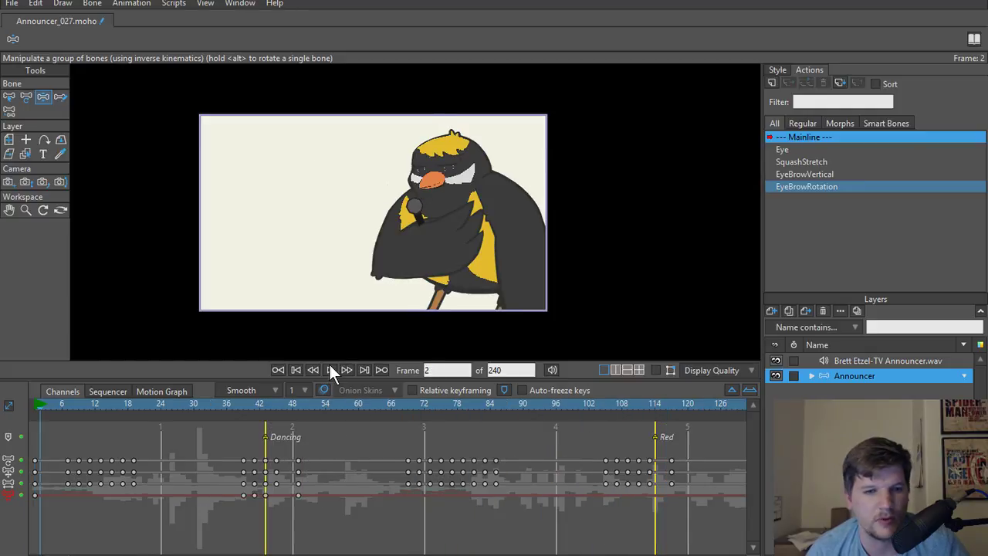
left_click(298, 366)
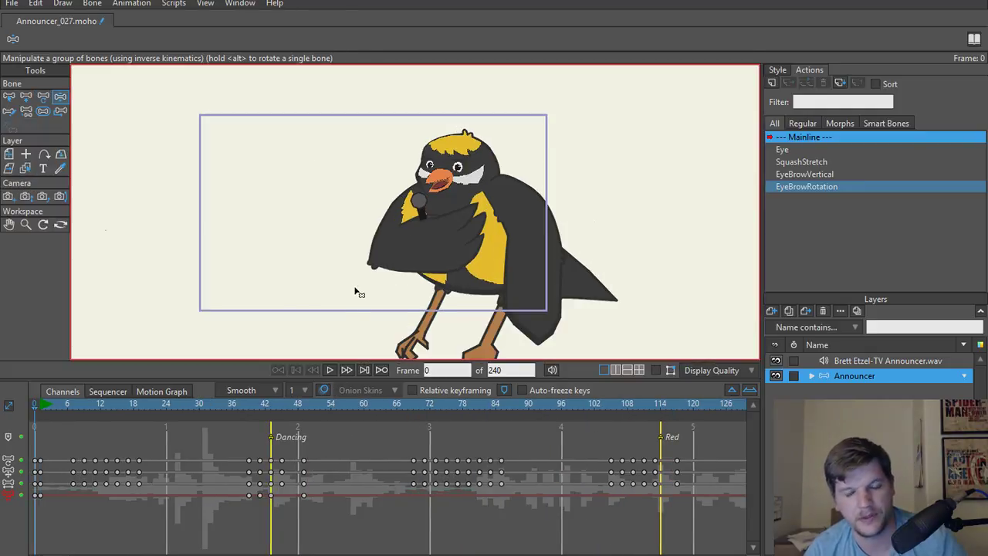
Save the project as a new version named Announcer_028 in the Assets folder.
scroll(355, 292, "down", 1)
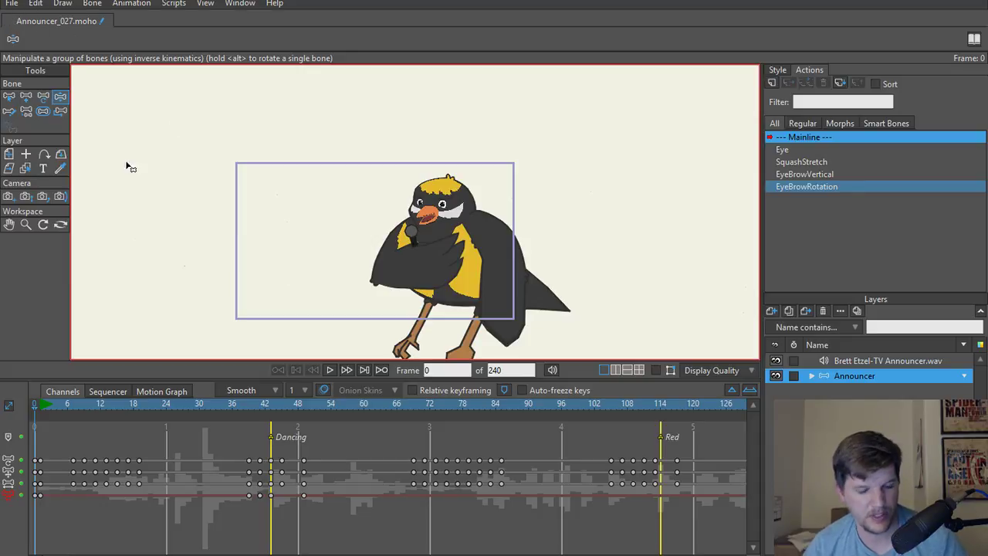
key("ctrl+shift+s")
left_click(188, 437)
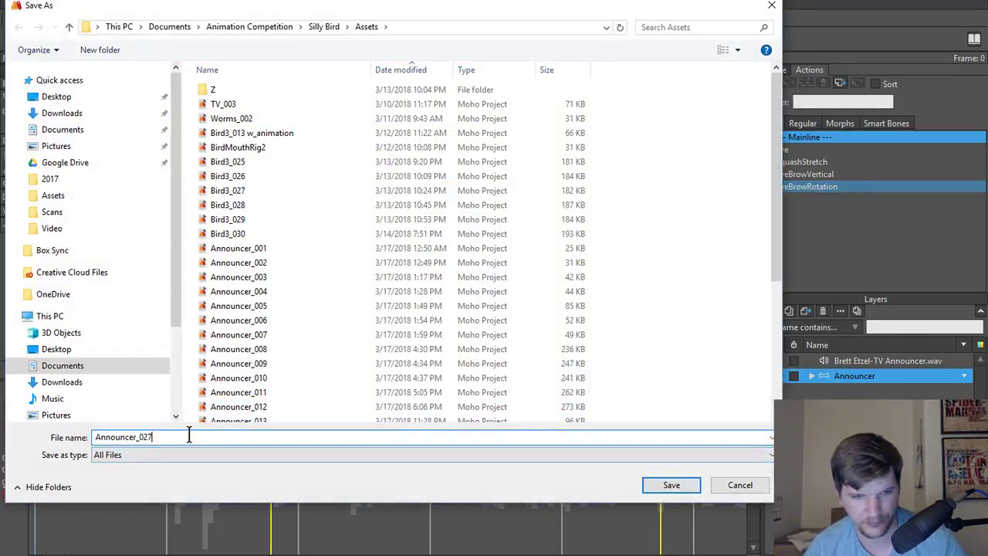
key("BackSpace")
type("8")
key("Return")
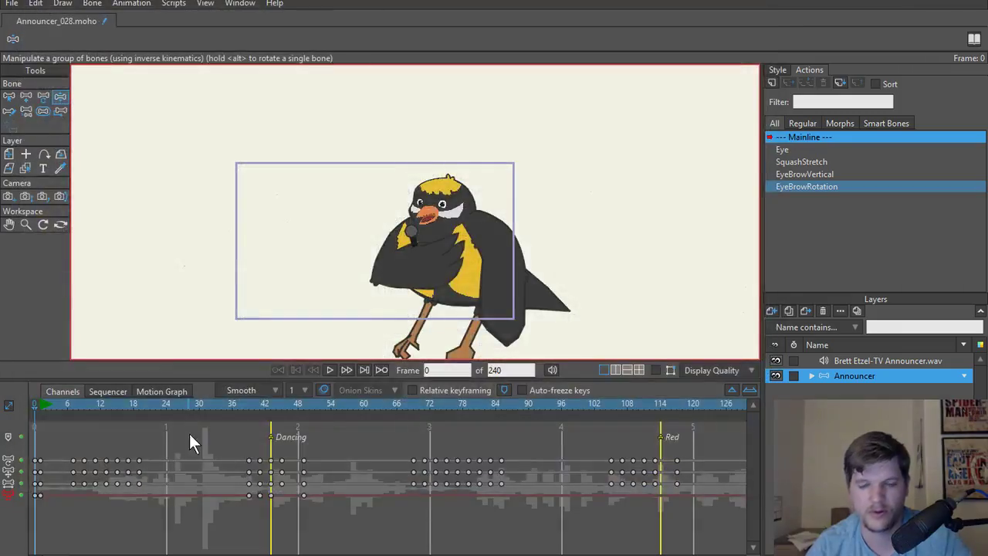
left_click_drag(218, 300, 185, 246)
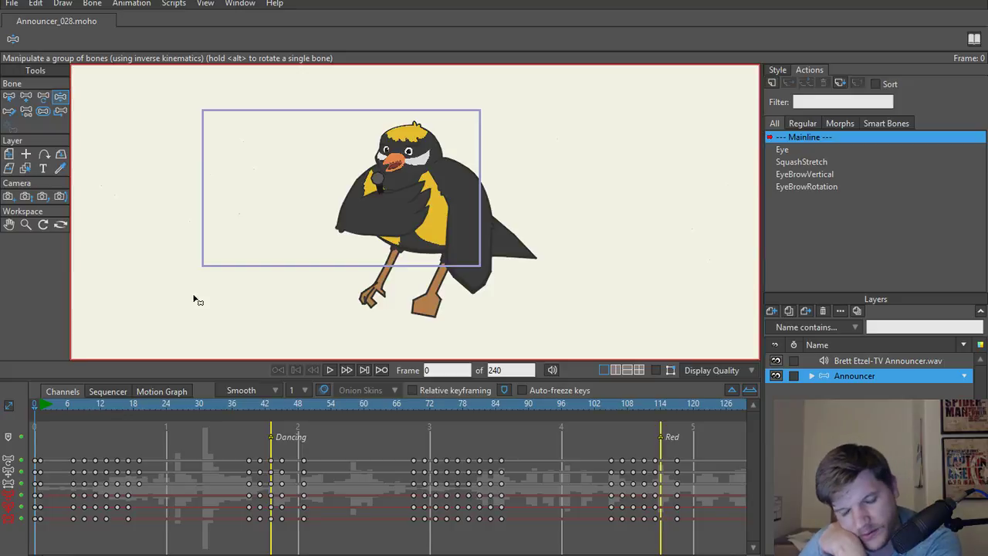
left_click_drag(183, 301, 225, 304)
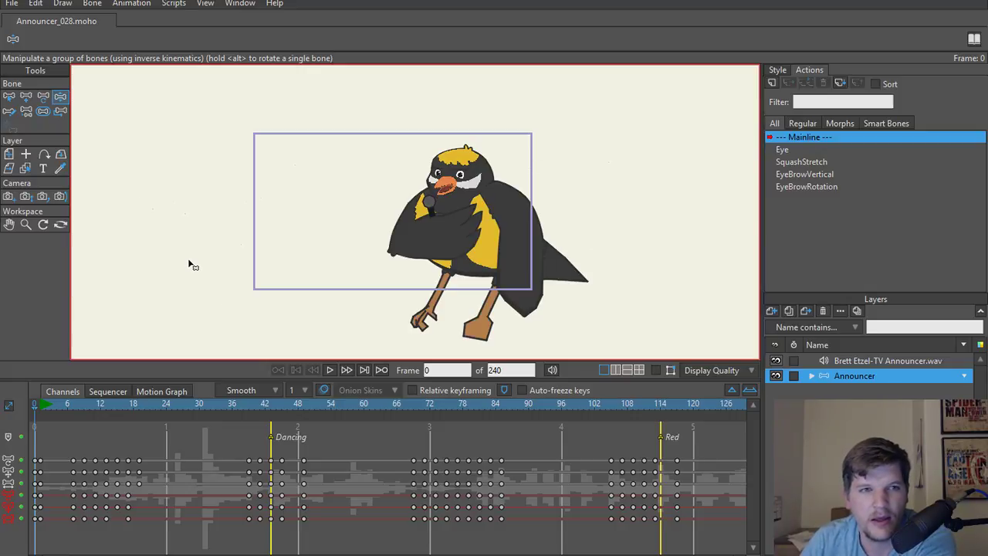
While browsing Silly Bird's Assets folder for a project to open, move Announcer_001 through Announcer_027 into the Z folder.
left_click(12, 4)
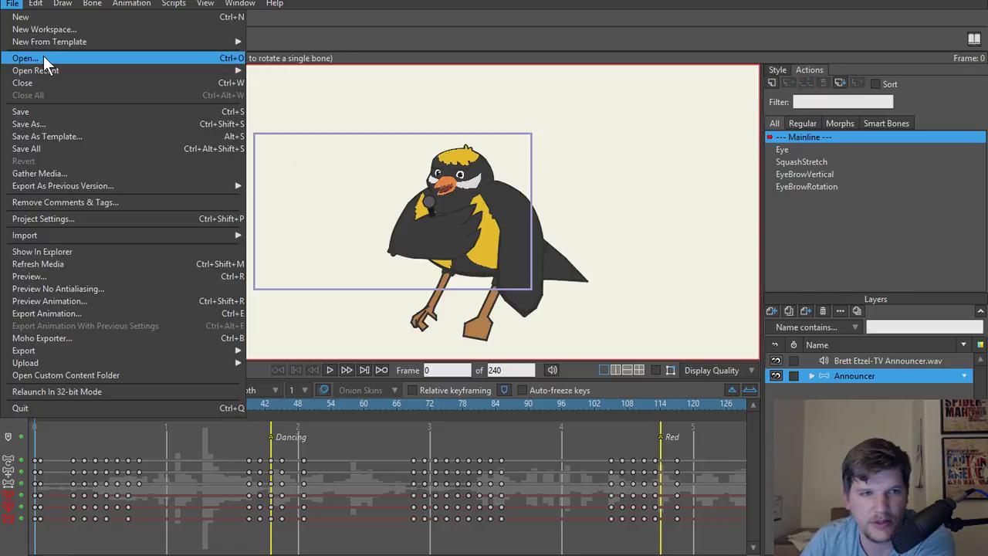
left_click(45, 58)
left_click(318, 29)
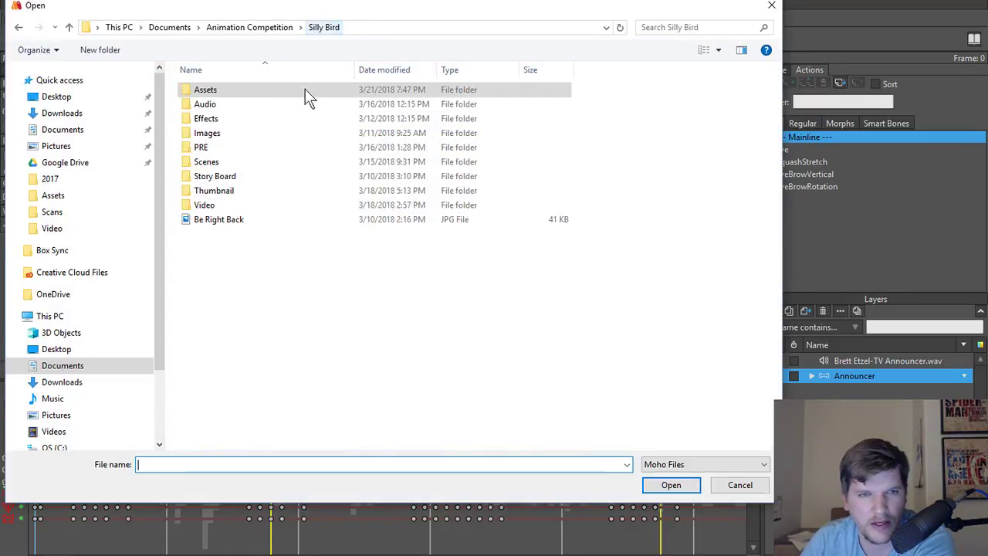
key("Return")
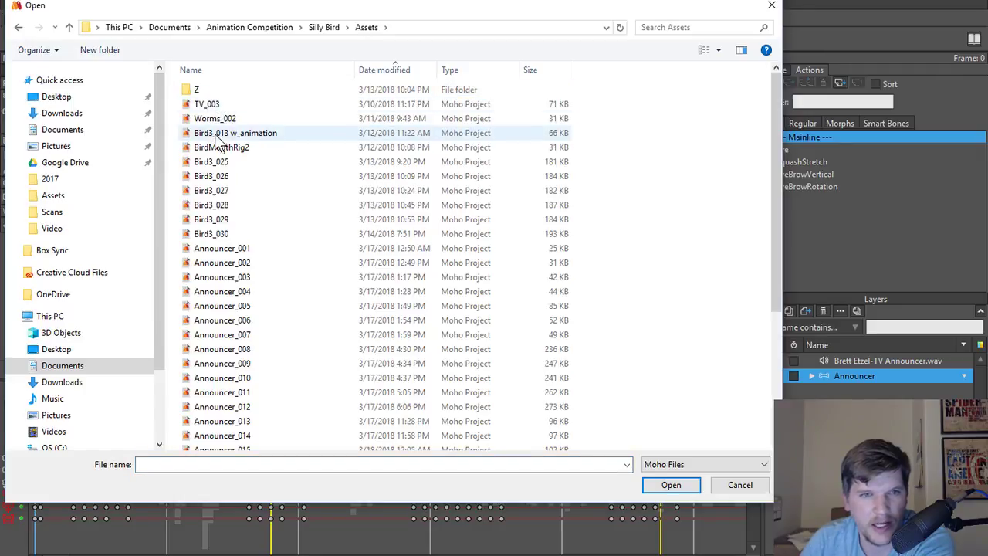
scroll(279, 195, "down", 3)
scroll(278, 201, "up", 3)
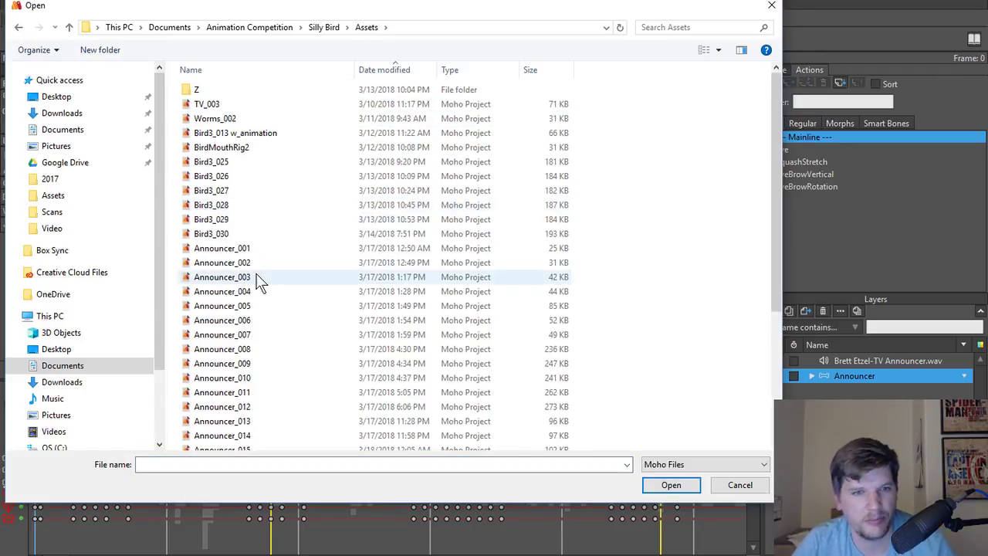
left_click(231, 248)
scroll(283, 306, "down", 5)
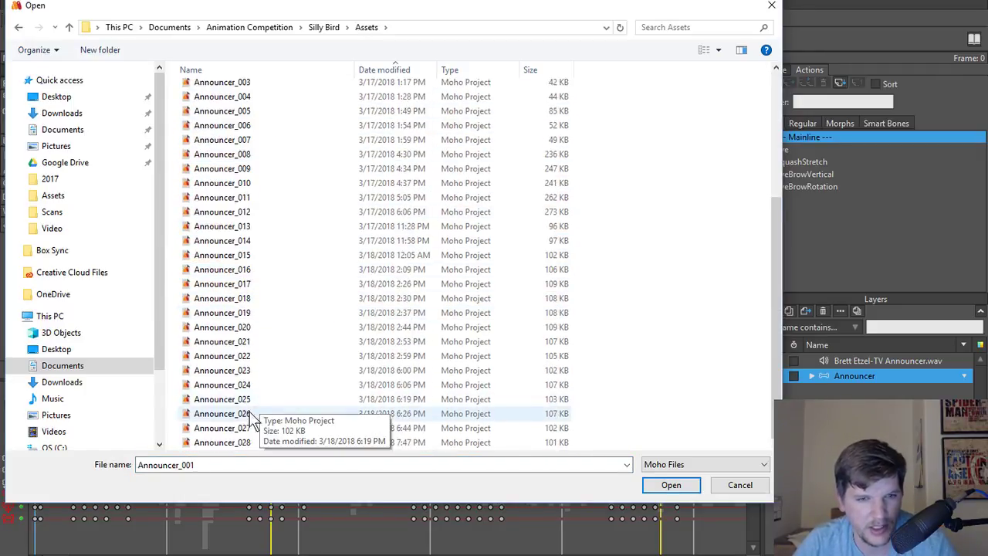
left_click(231, 428, "shift")
scroll(240, 421, "up", 5)
left_click_drag(223, 251, 223, 90)
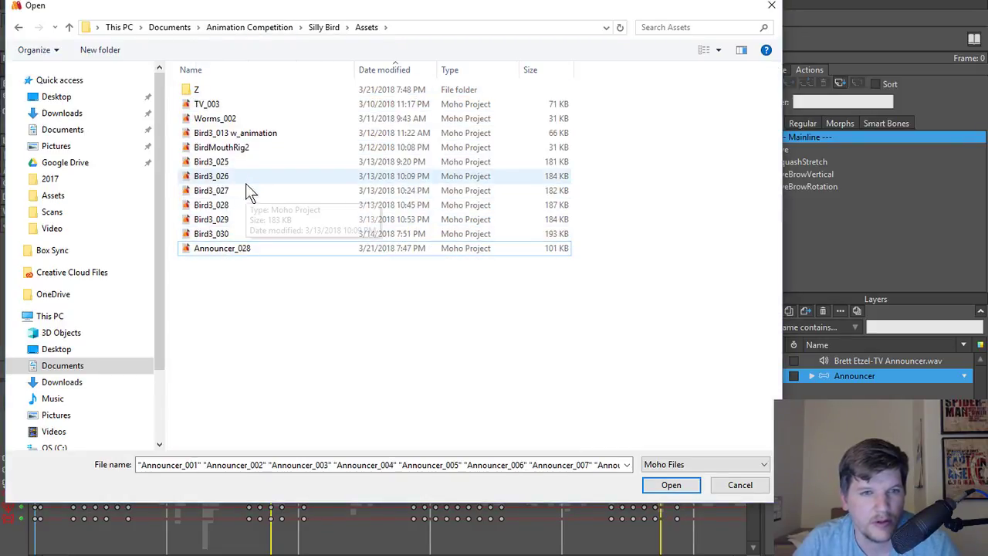
Move the project files Bird3_025 through Bird3_029 into the Z folder.
left_click(233, 165)
left_click(232, 221, "shift")
left_click_drag(228, 193, 232, 90)
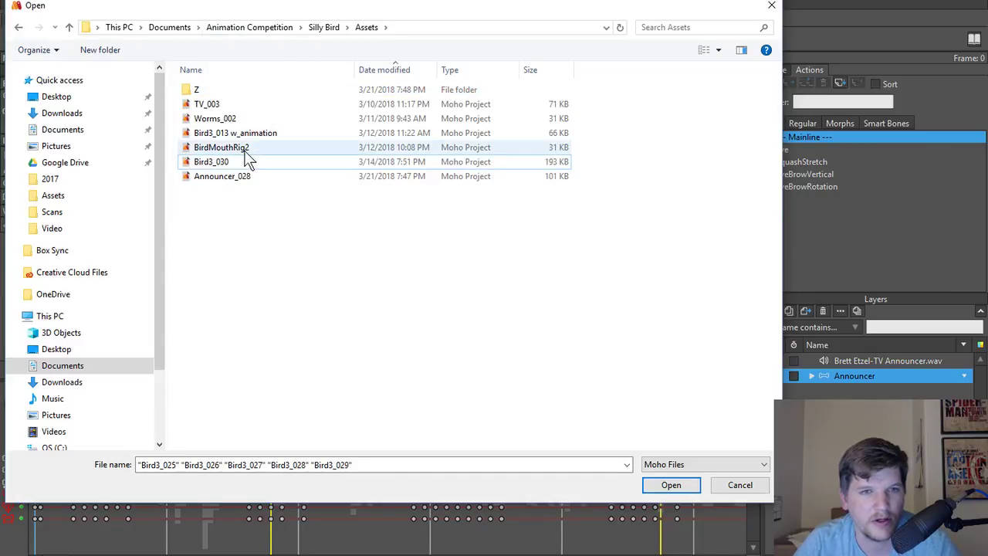
Open the BirdMouthRig2 project to inspect its contents and close it again.
double_click(242, 148)
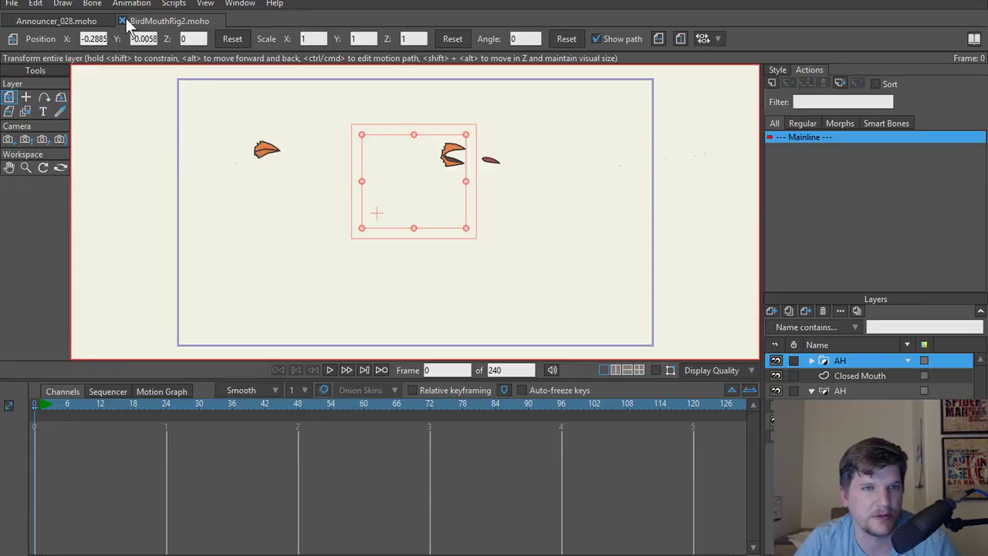
left_click(62, 21)
Move BirdMouthRig2 into the Z folder, undoing the mistaken move of Bird3_013 w_animation so it stays in Assets.
left_click(12, 3)
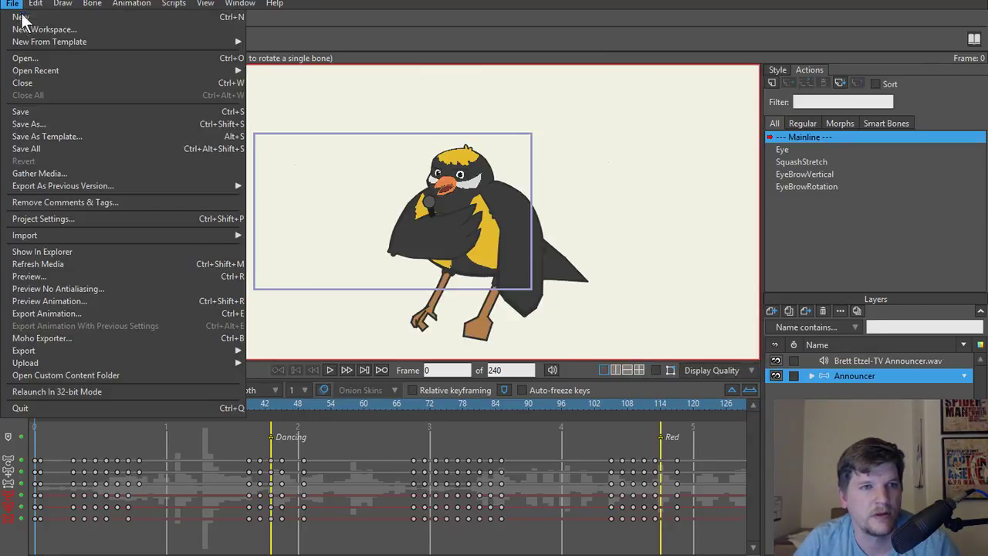
left_click(27, 59)
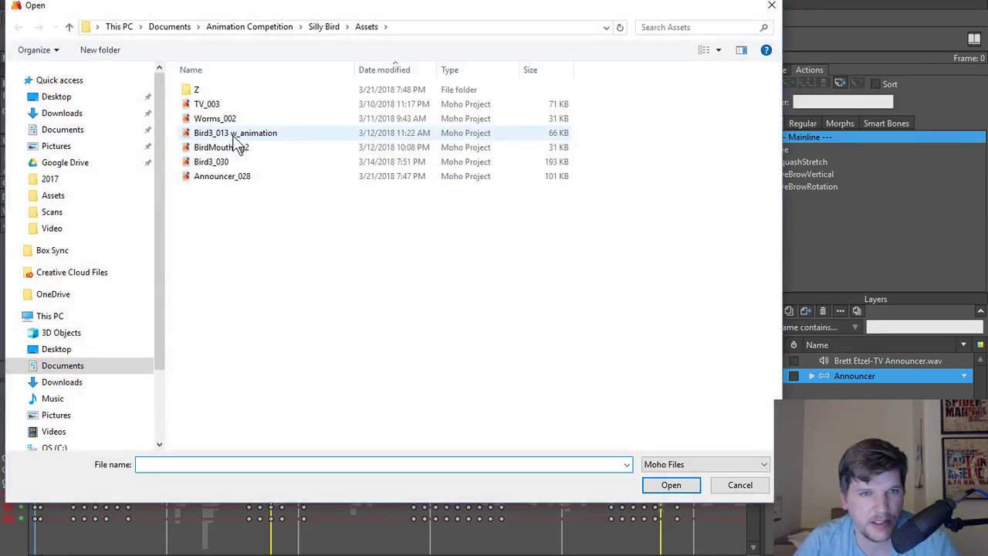
left_click_drag(232, 135, 247, 90)
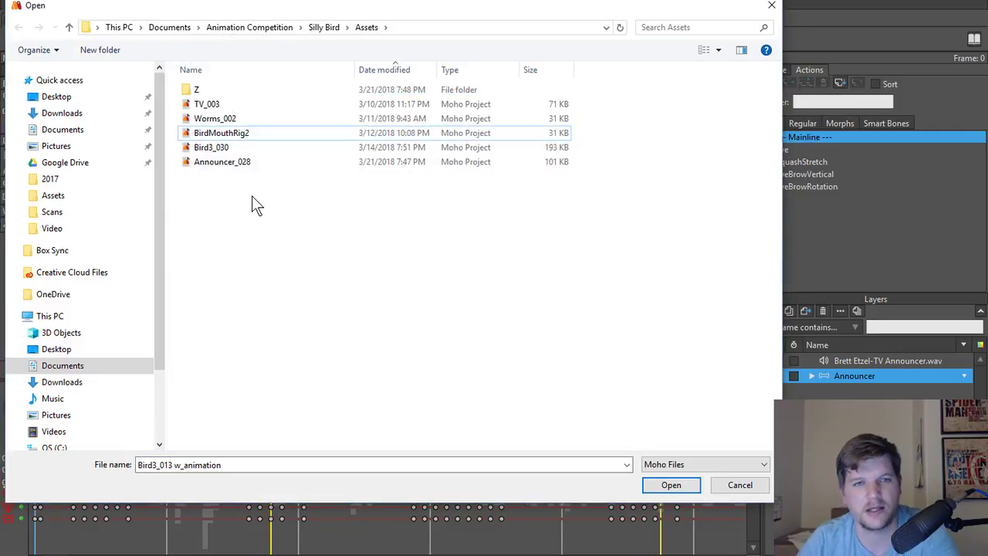
key("ctrl+z")
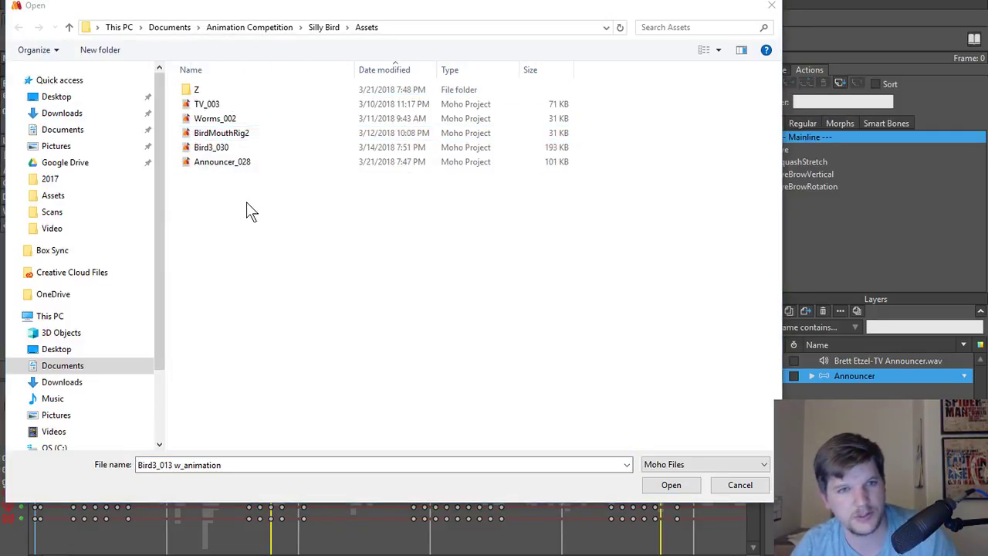
left_click_drag(236, 147, 246, 93)
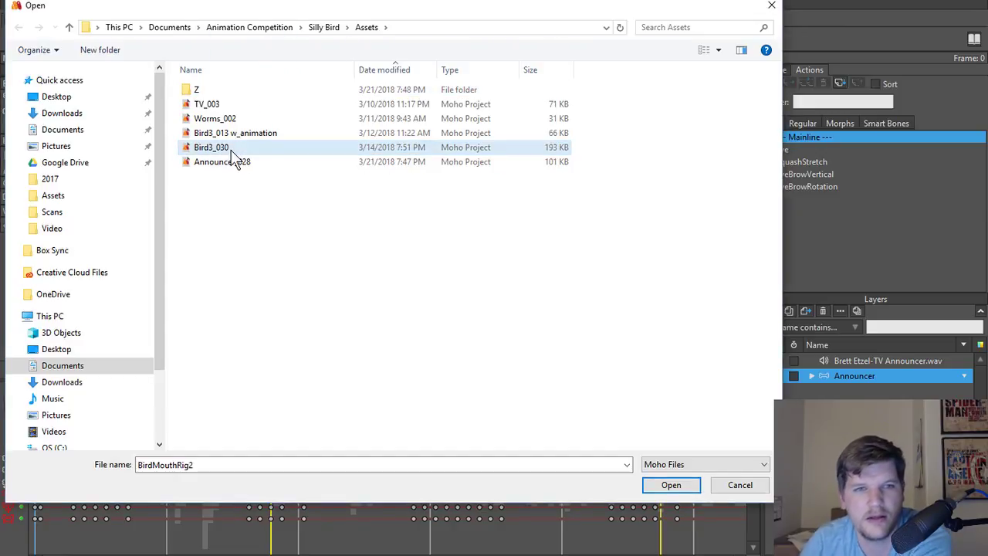
Open TV_003 and toggle the visibility of the TV Side and TV Front layers to identify each drawing.
double_click(210, 104)
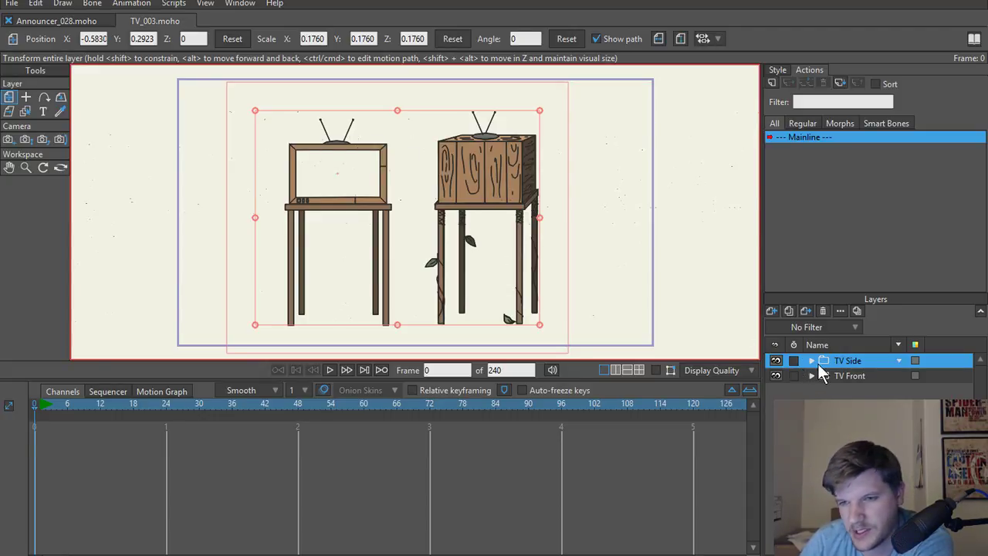
left_click(776, 361)
left_click(776, 361)
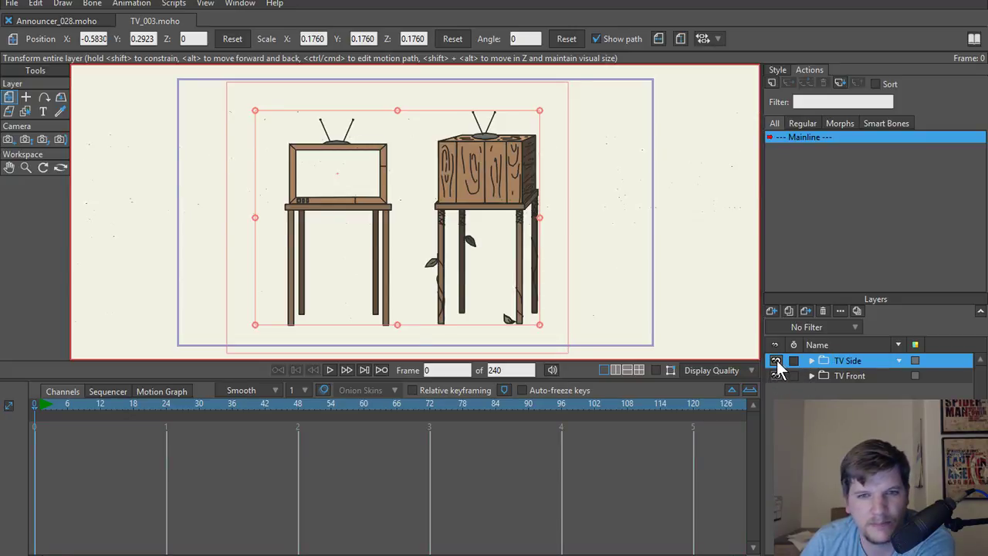
left_click(775, 361)
left_click(776, 361)
left_click(776, 376)
left_click(776, 377)
left_click(776, 376)
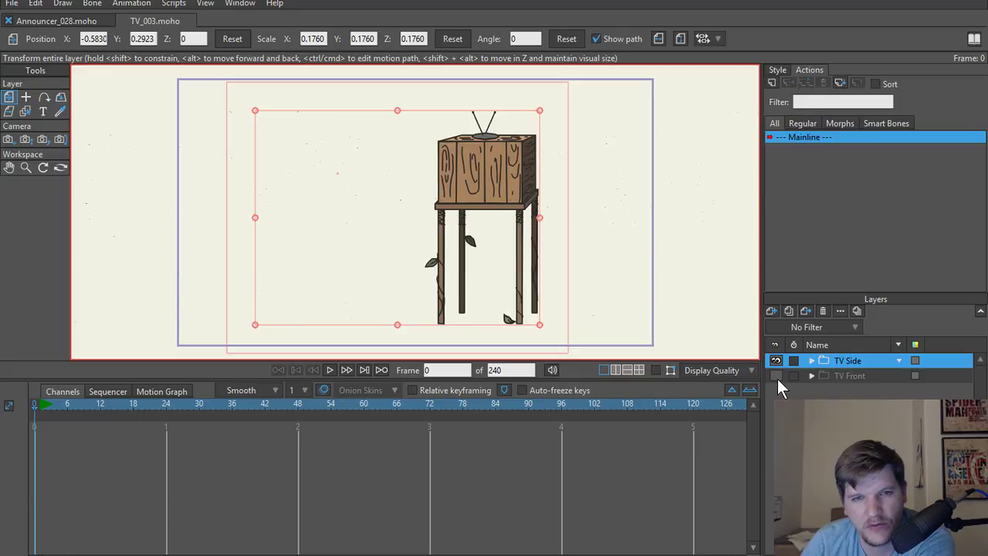
left_click(777, 376)
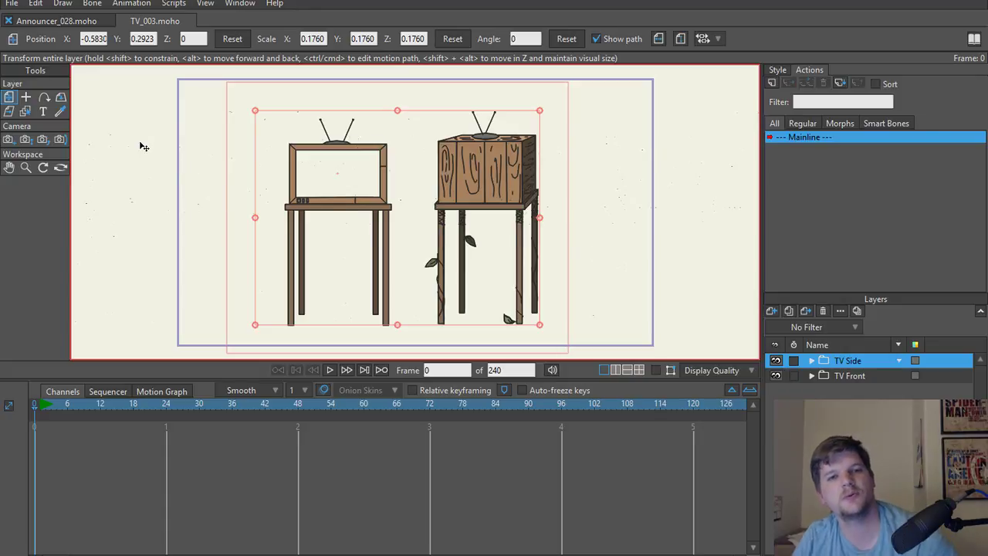
Save the TV project under the new name TVFront_Announcer_001 in the Assets folder.
key("ctrl+shift+s")
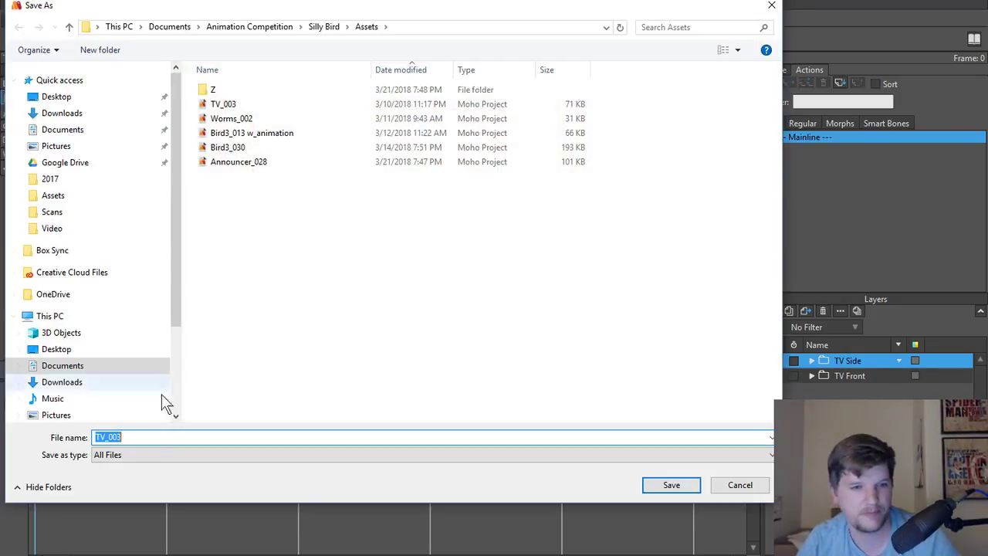
left_click(106, 437)
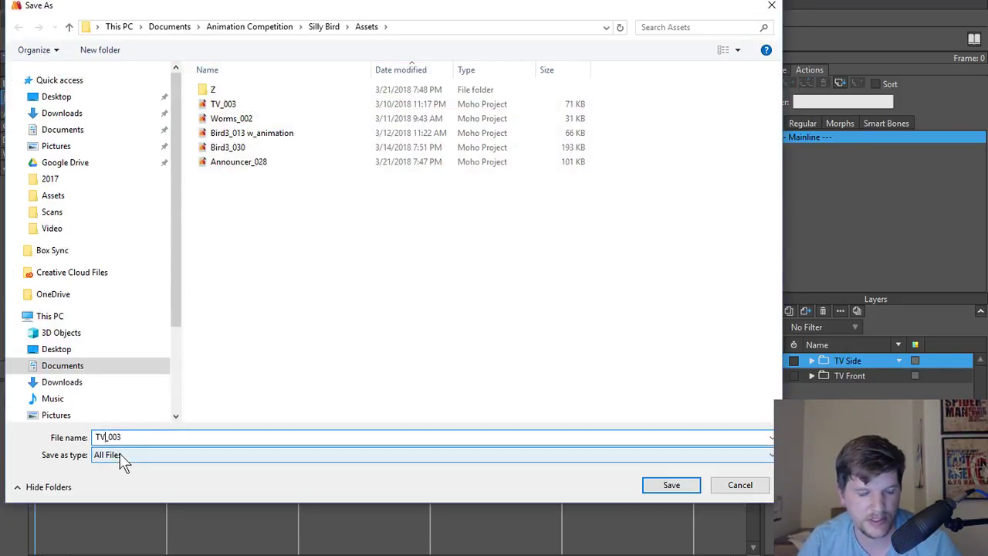
type("Fron")
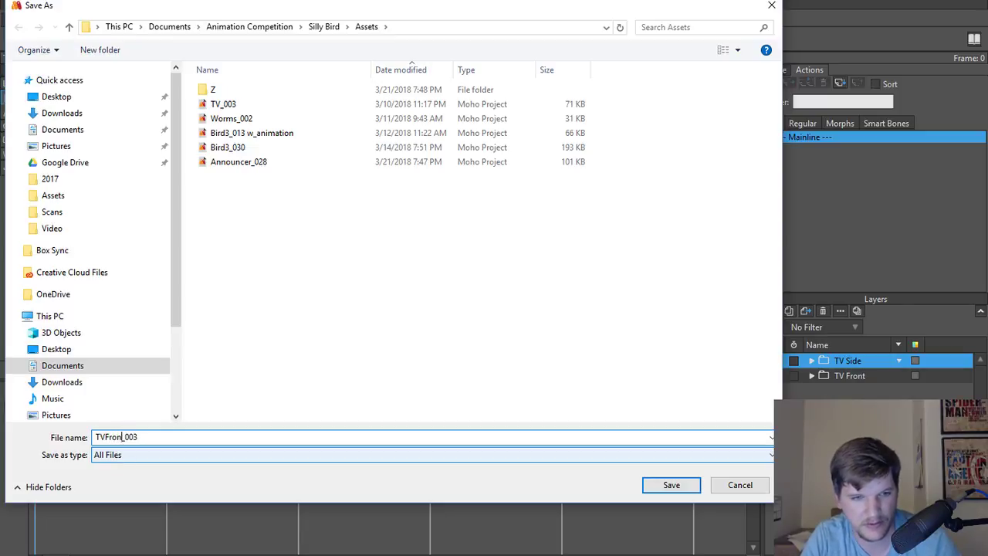
type("t_Announcer")
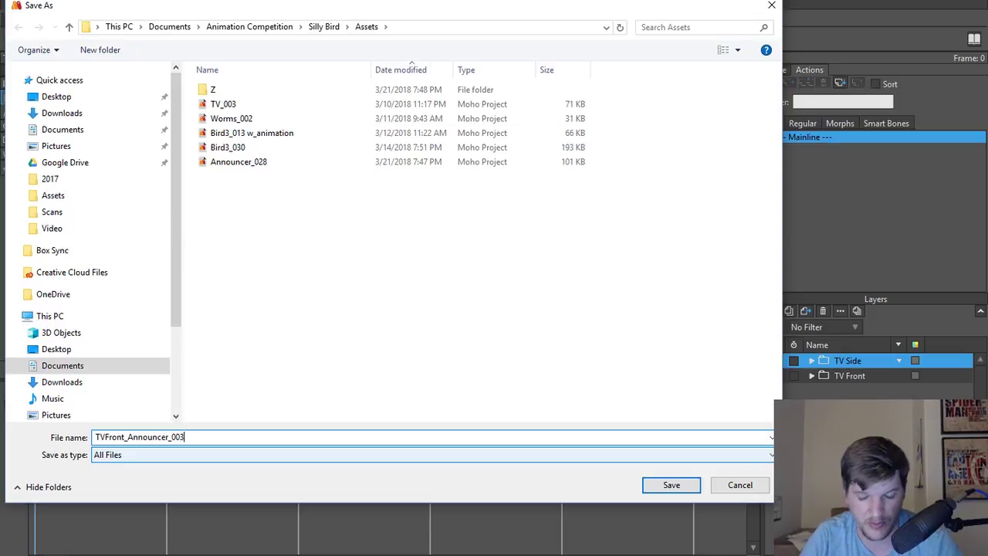
key("BackSpace")
type("1")
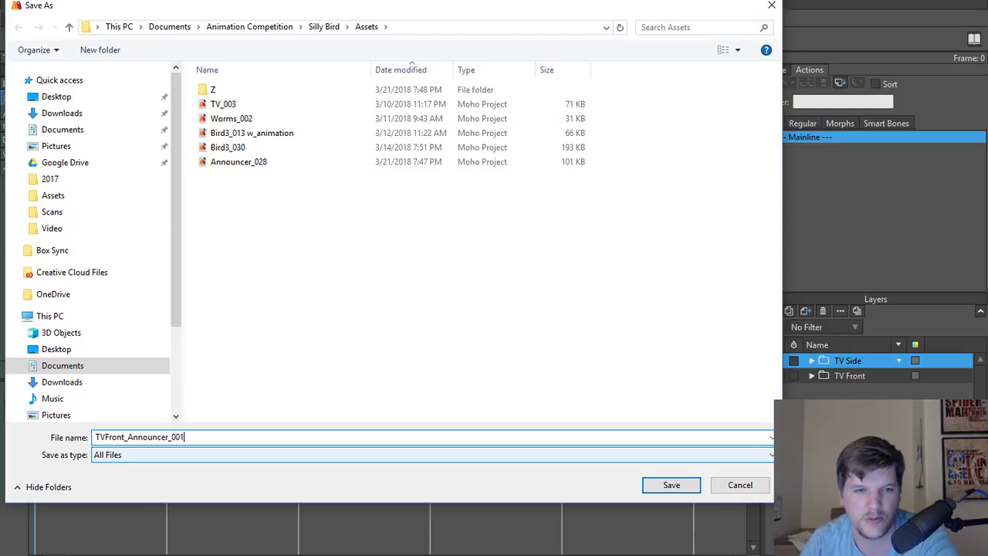
left_click(690, 486)
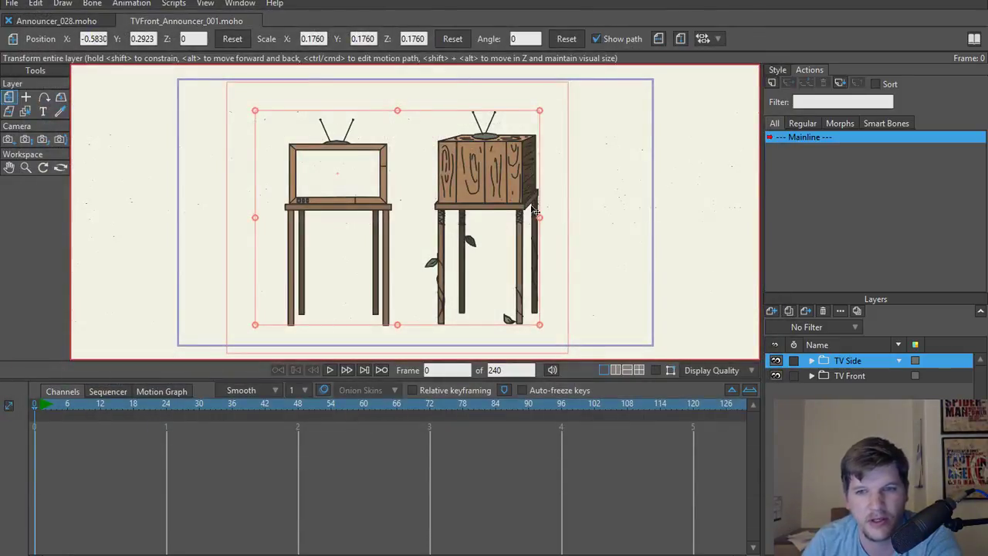
Delete the TV Side layer, keeping only TV Front in the project.
left_click(857, 377)
left_click(857, 361)
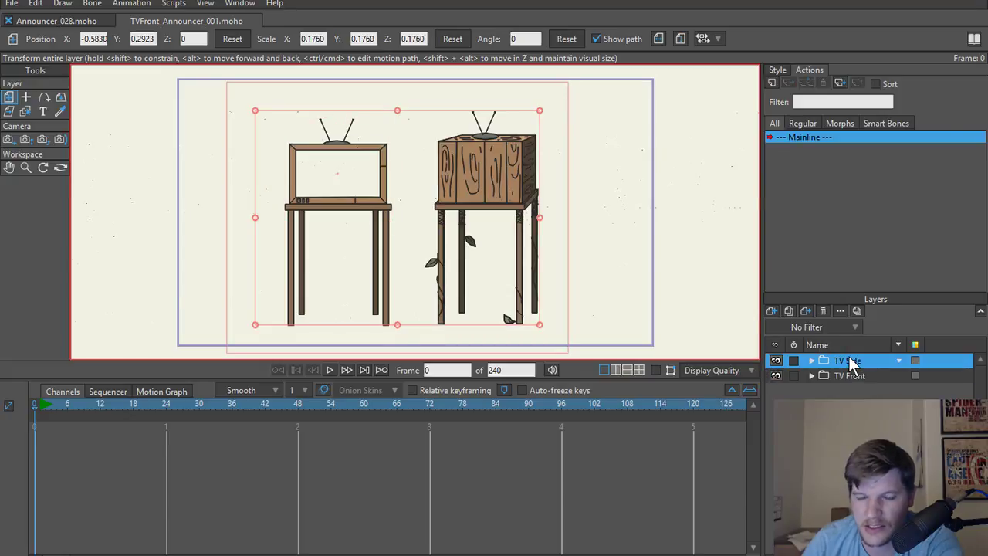
left_click(822, 311)
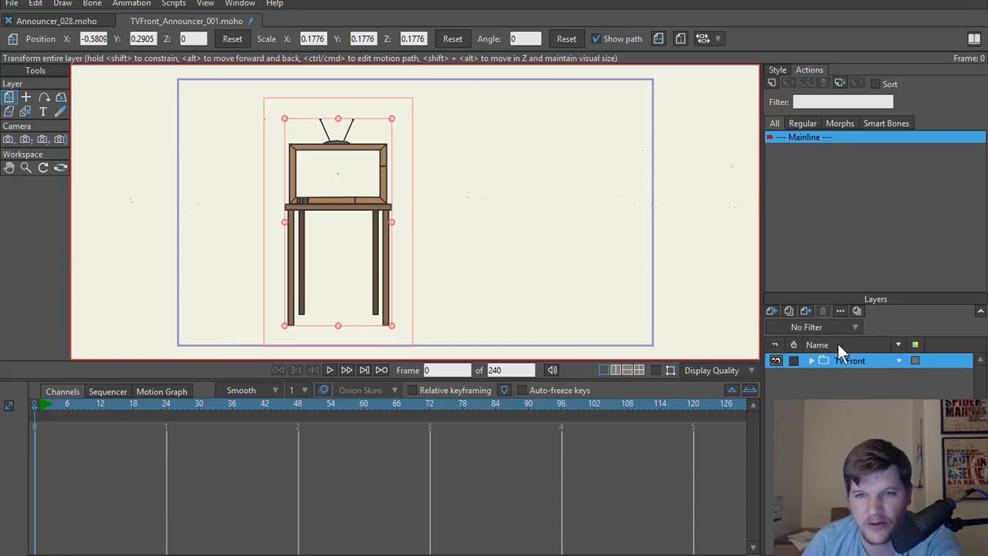
Create a new group layer and place the TV Front layer inside it.
left_click_drag(371, 202, 375, 214)
scroll(375, 198, "down", 1)
scroll(376, 201, "up", 1)
scroll(379, 219, "down", 1)
scroll(379, 219, "up", 1)
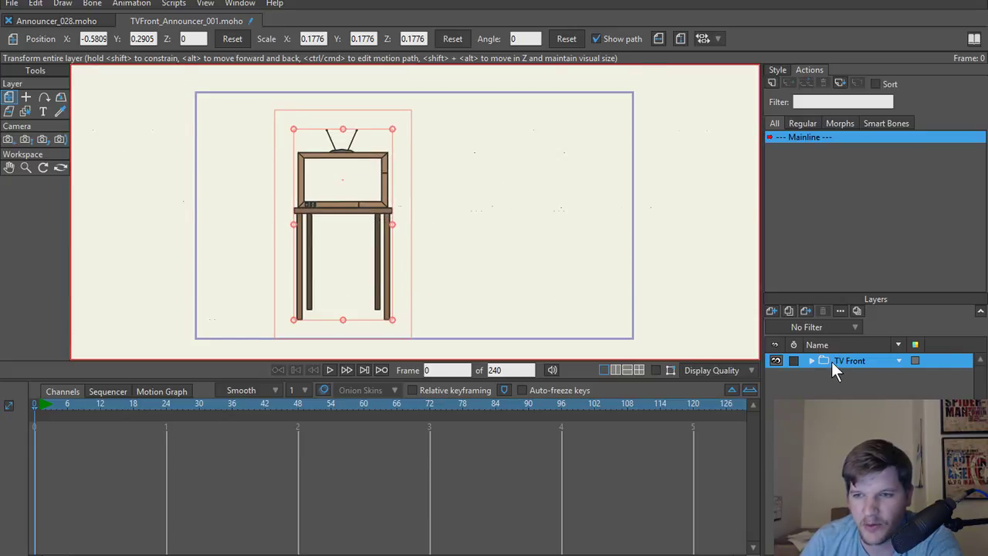
left_click(774, 312)
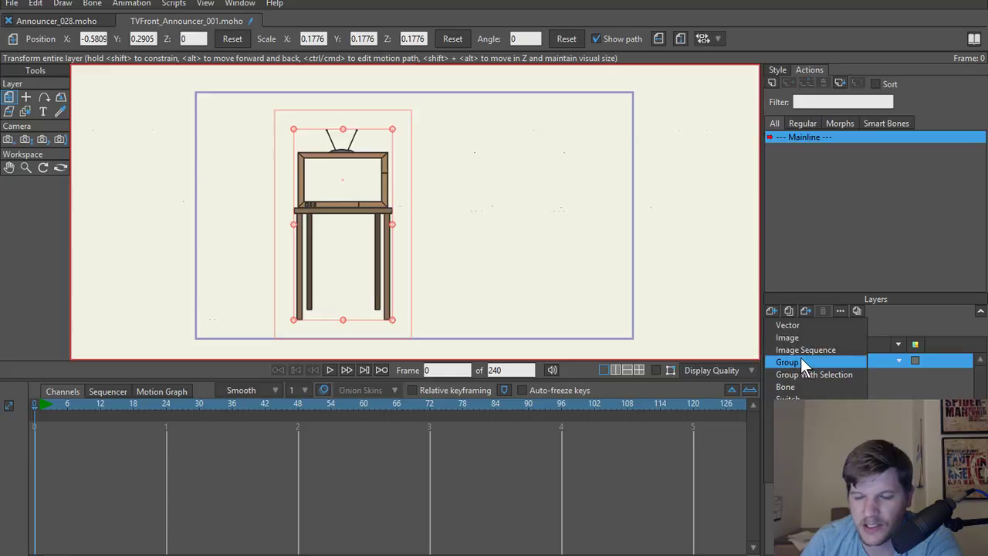
left_click(837, 375)
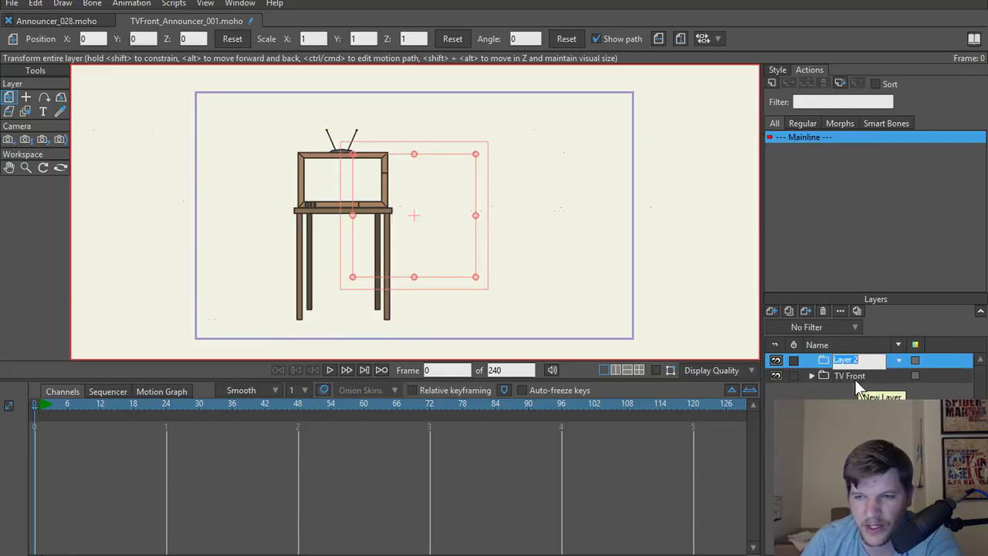
left_click(849, 377)
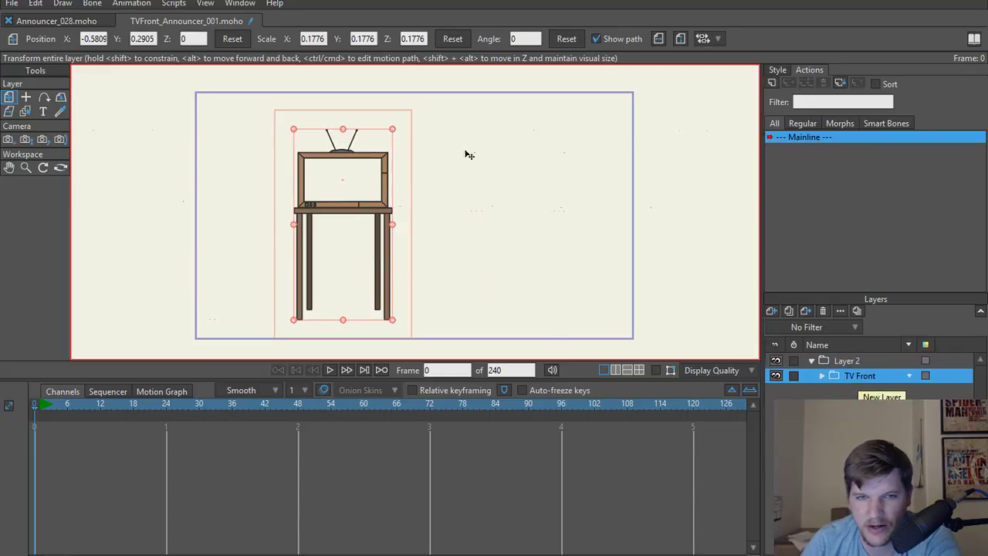
Rename the group containing TV Front as Scene 1.
left_click(853, 362)
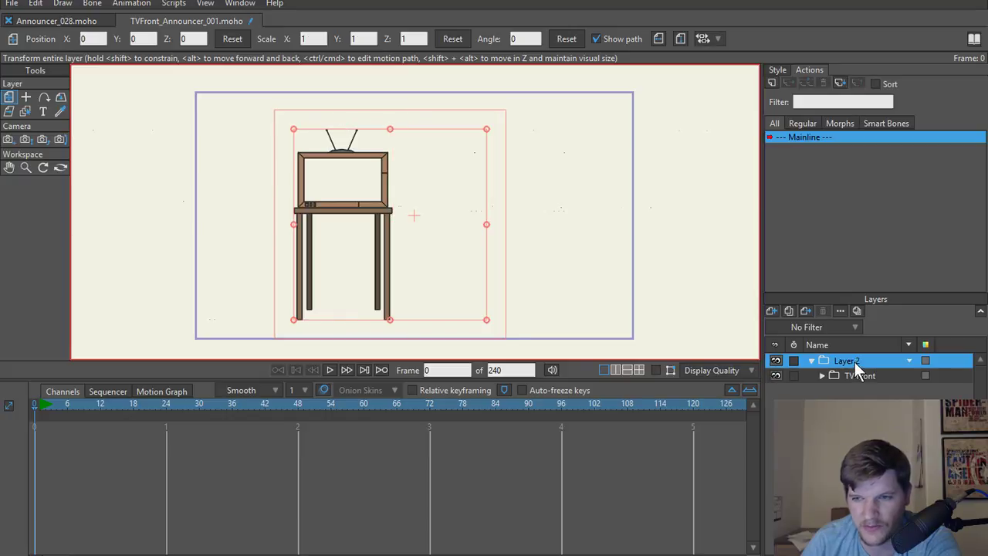
double_click(854, 362)
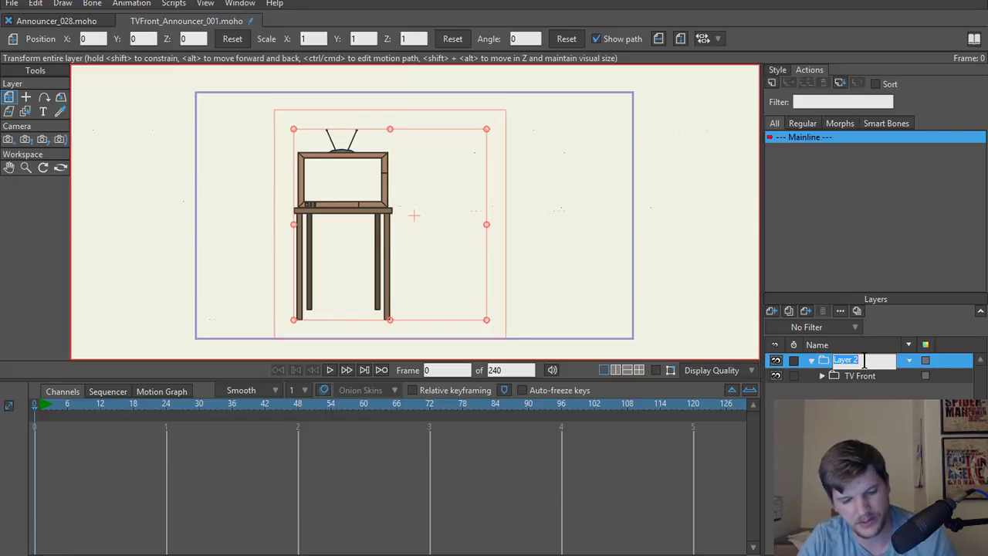
type("Scene 1")
key("Return")
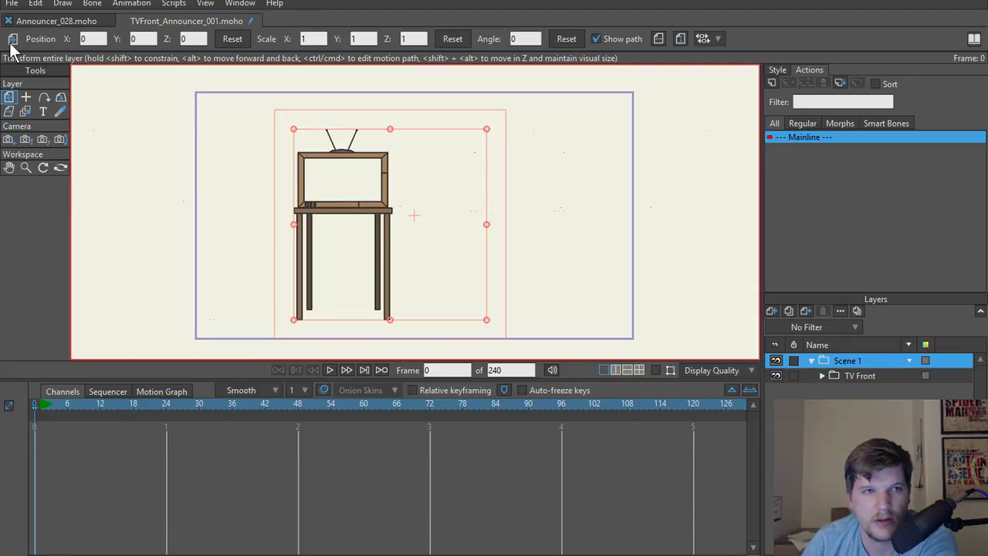
Import both the TV Announcer audio and the Announcer rig from the Announcer_028 project into TVFront_Announcer_001.
left_click(43, 23)
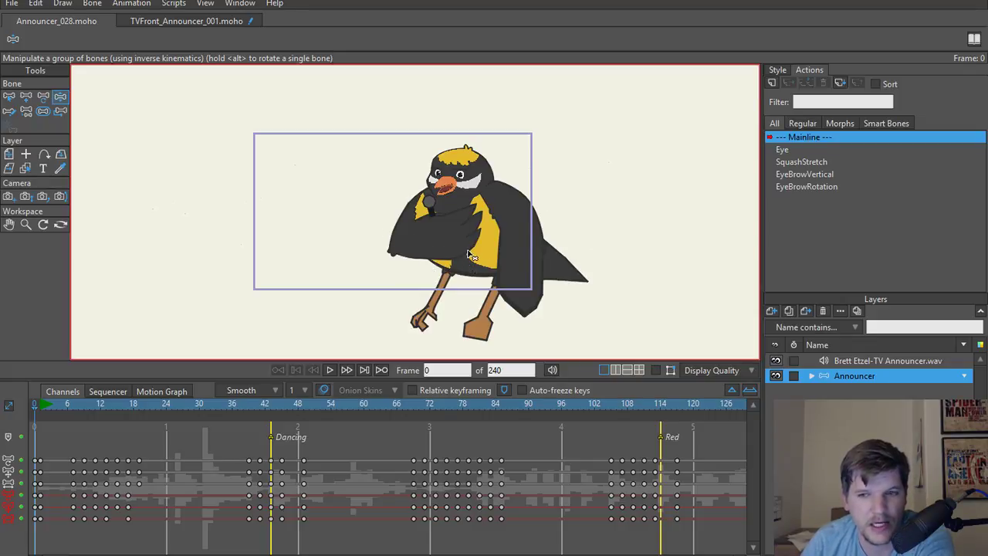
left_click(188, 20)
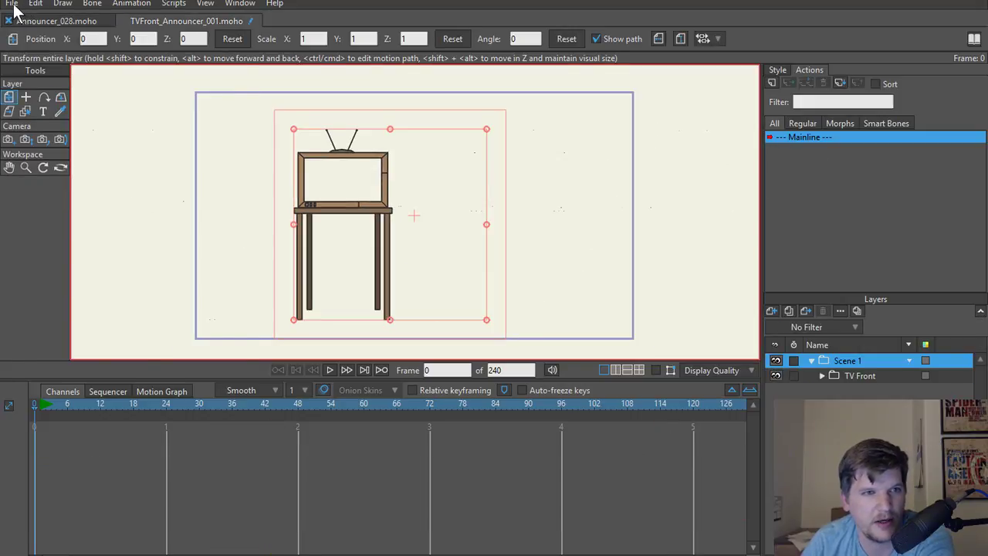
left_click(12, 4)
mouse_move(39, 238)
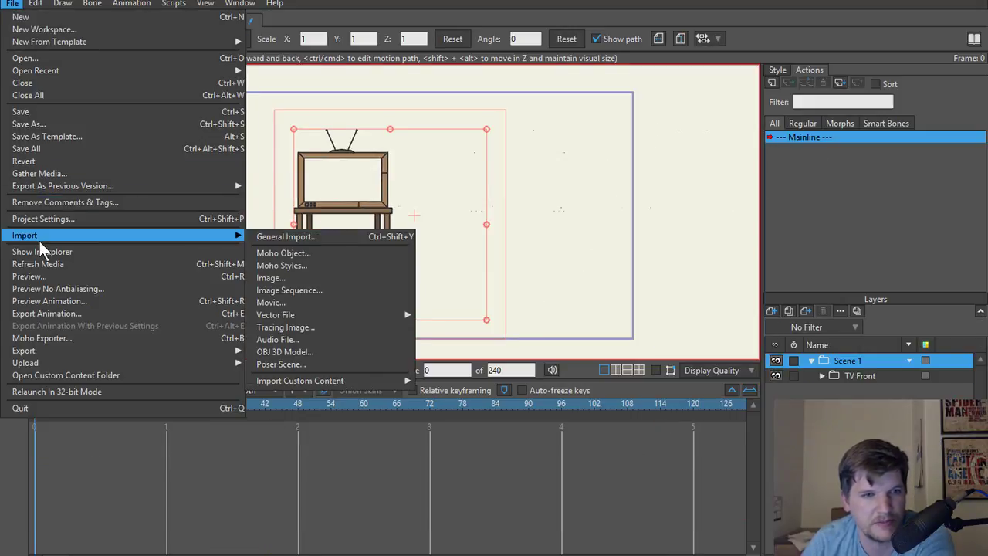
left_click(302, 253)
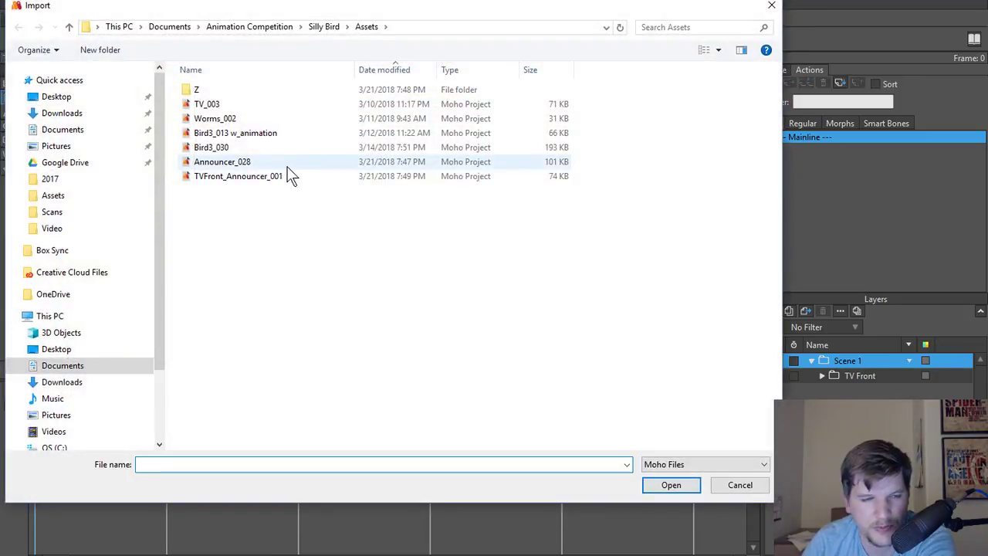
double_click(231, 161)
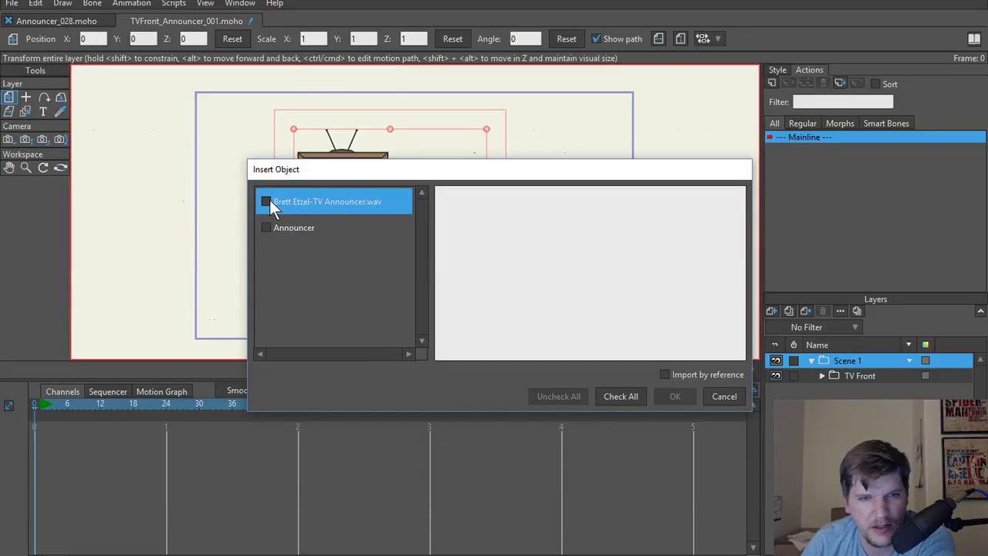
left_click(269, 202)
left_click(268, 227)
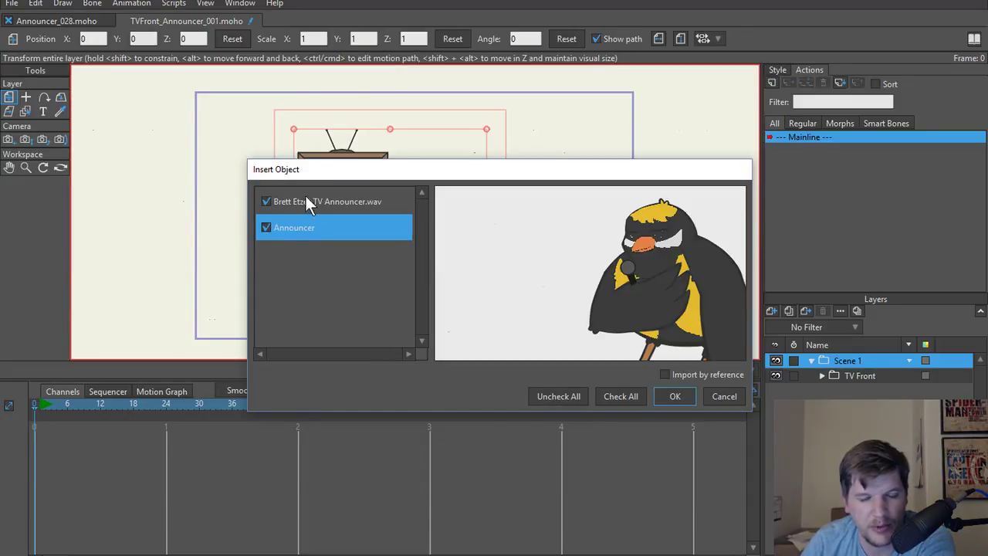
left_click(666, 401)
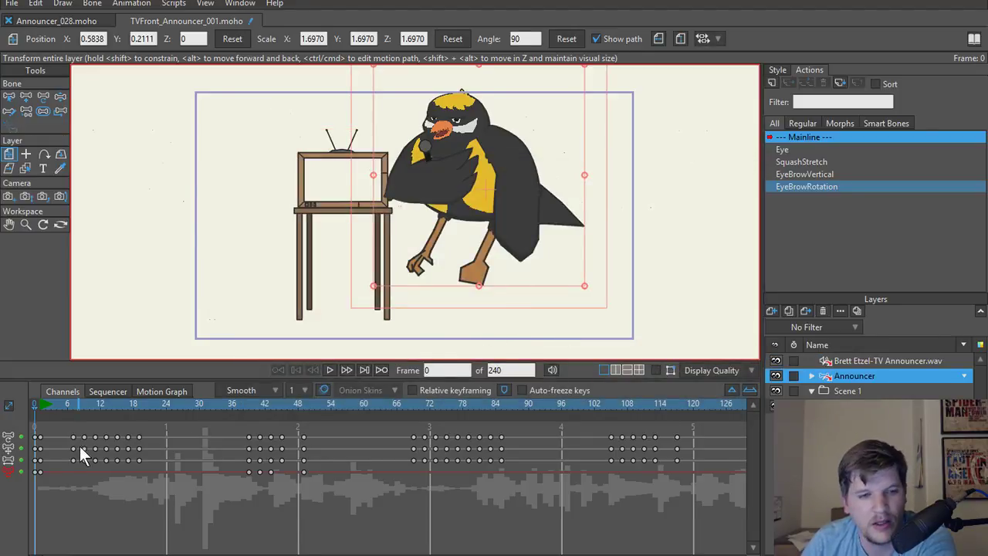
Create a group named Announcer inside Scene 1 and move the imported audio and Announcer rig layers into it.
left_click(849, 389)
left_click(847, 376)
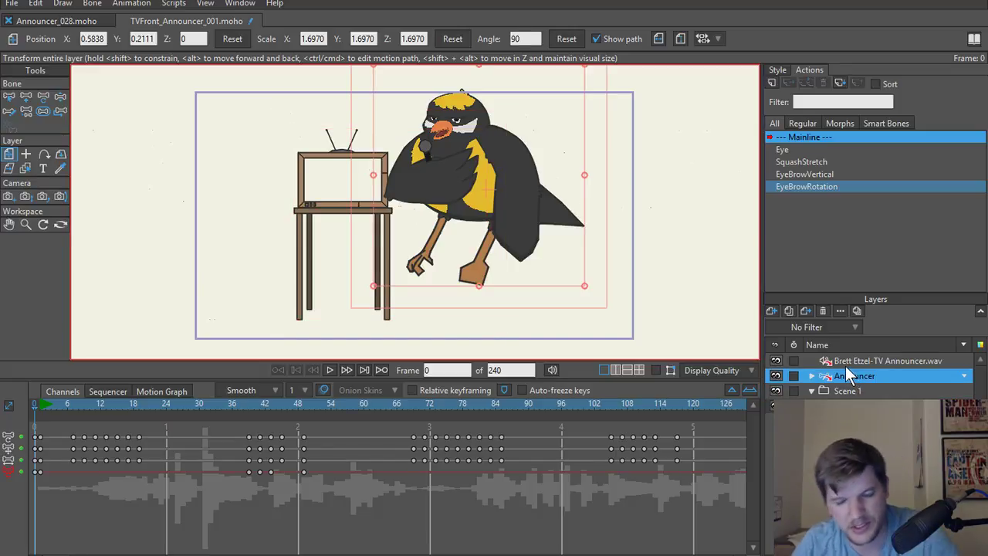
left_click(844, 363, "shift")
left_click(845, 406)
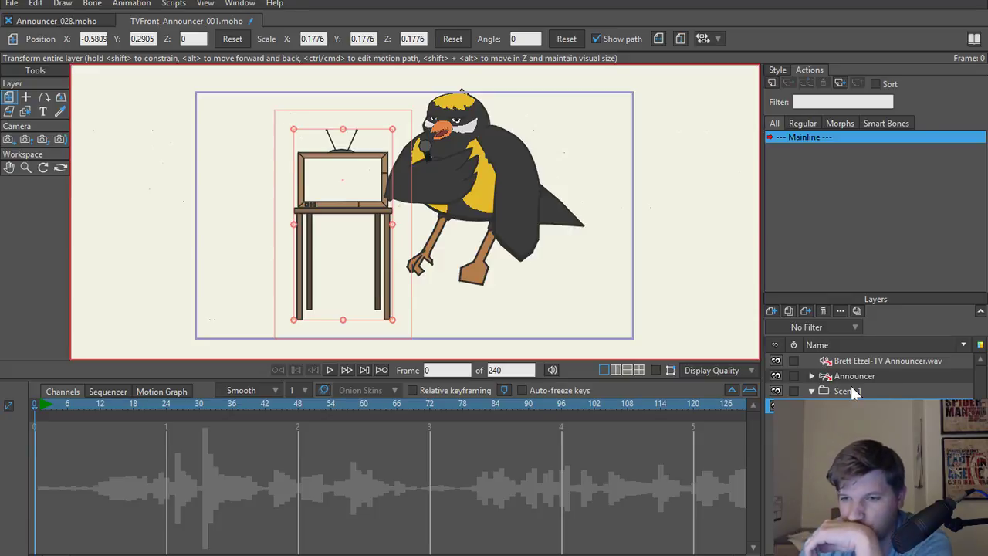
left_click(772, 311)
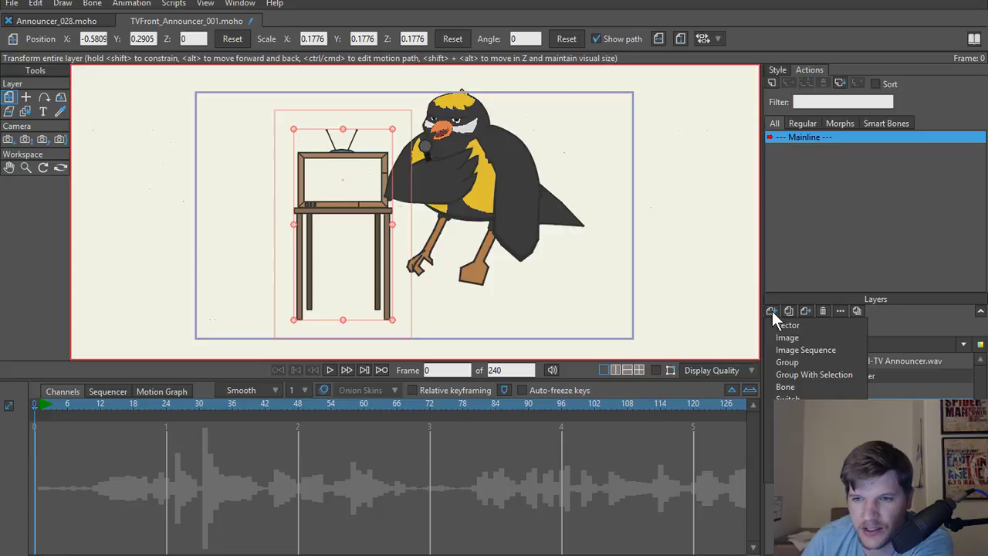
left_click(794, 385)
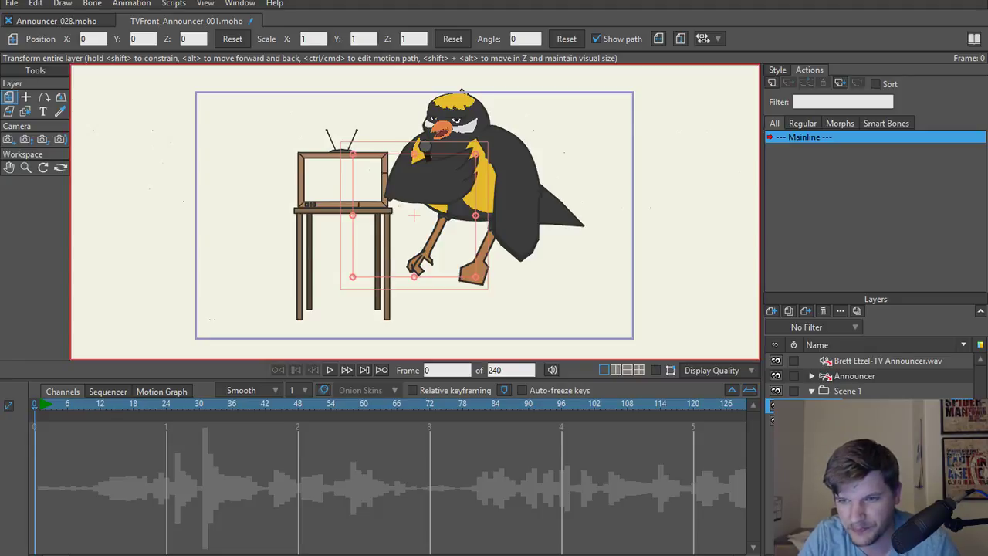
left_click(835, 366)
left_click(840, 375, "ctrl")
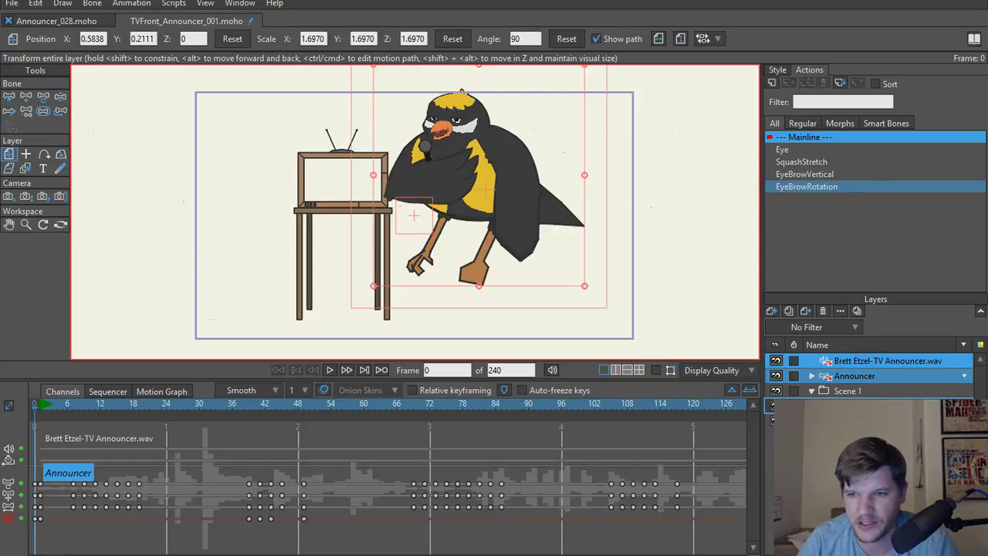
scroll(823, 379, "up", 1)
left_click(823, 378)
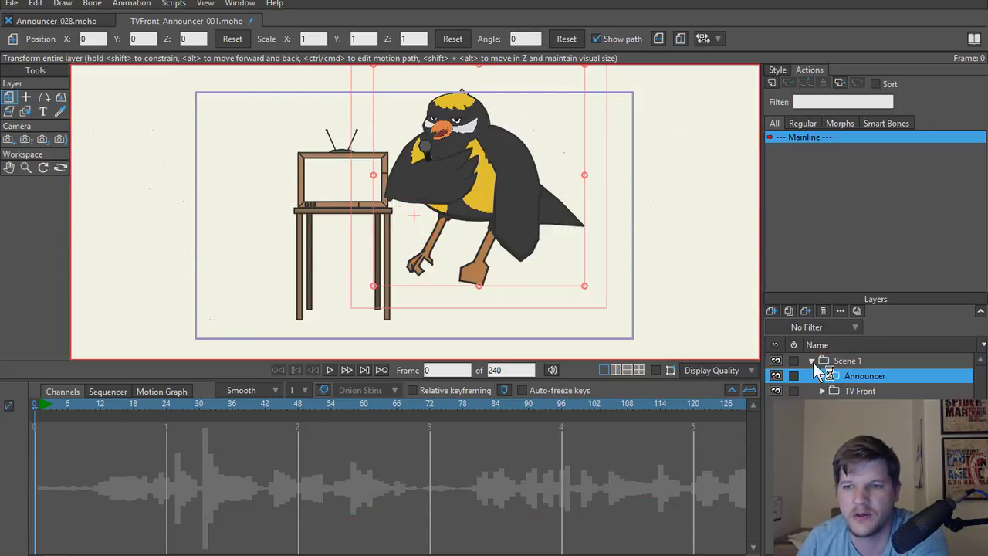
left_click(811, 360)
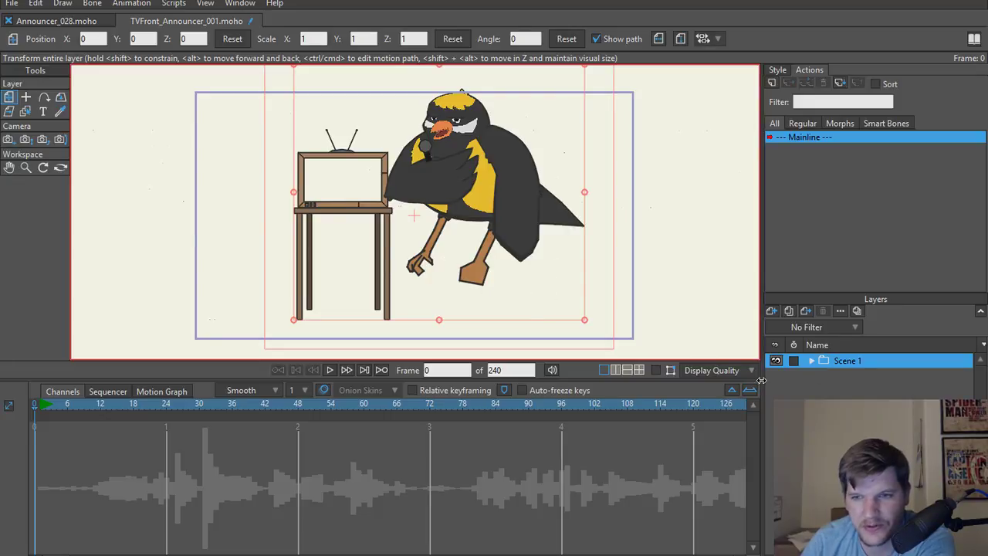
left_click(811, 360)
left_click(858, 378)
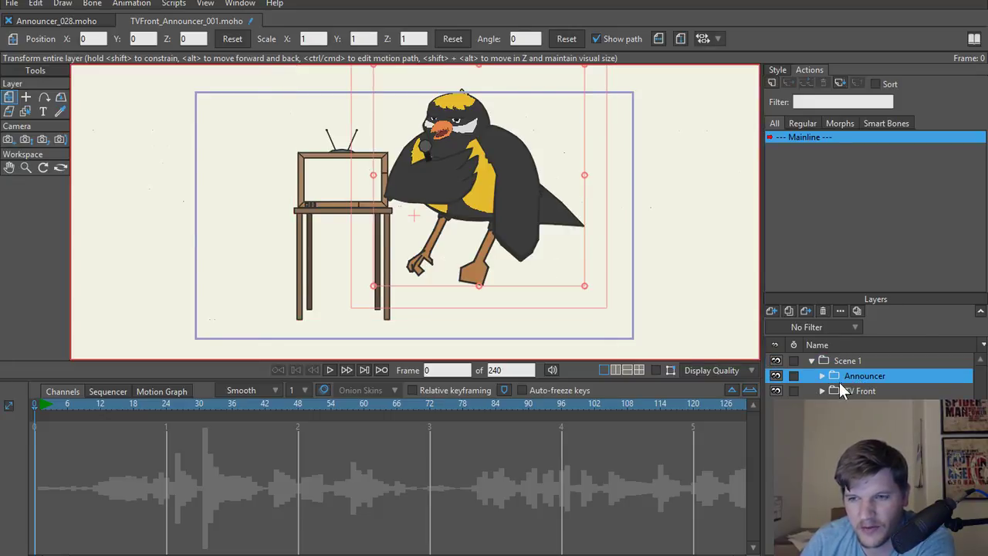
left_click(780, 392)
left_click(780, 391)
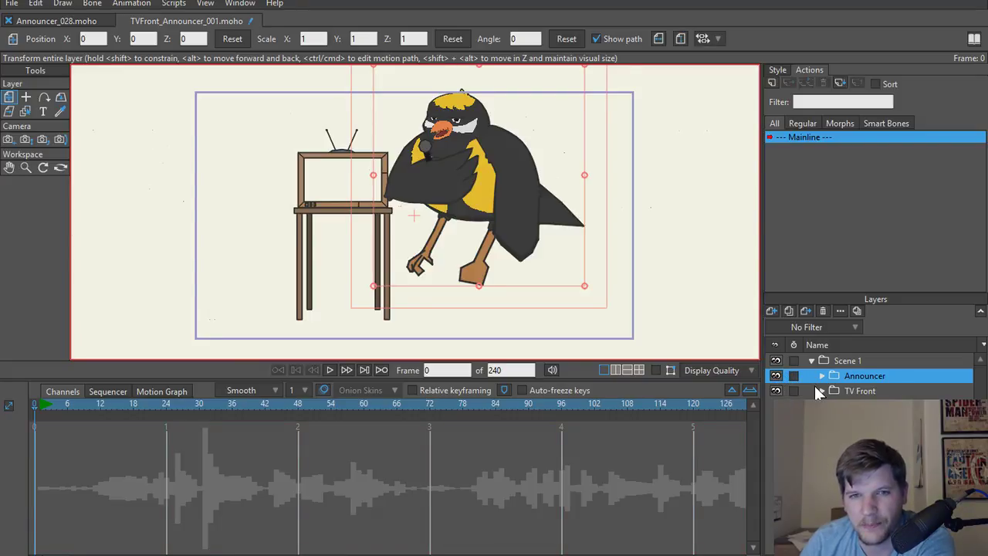
double_click(859, 380)
key("Return")
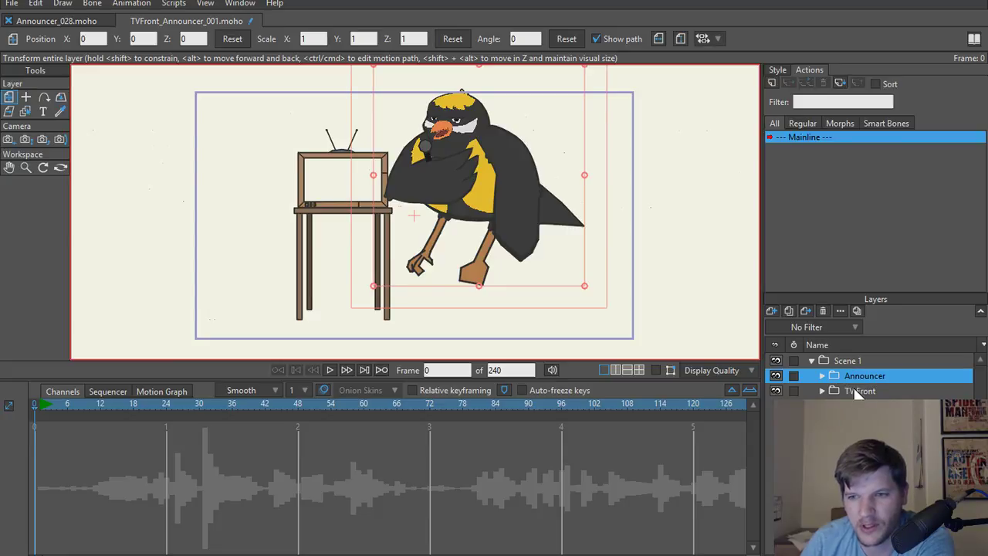
Place the Announcer group beneath TV Front within Scene 1, and shrink and position the bird behind the TV's screen opening.
left_click_drag(864, 376, 859, 392)
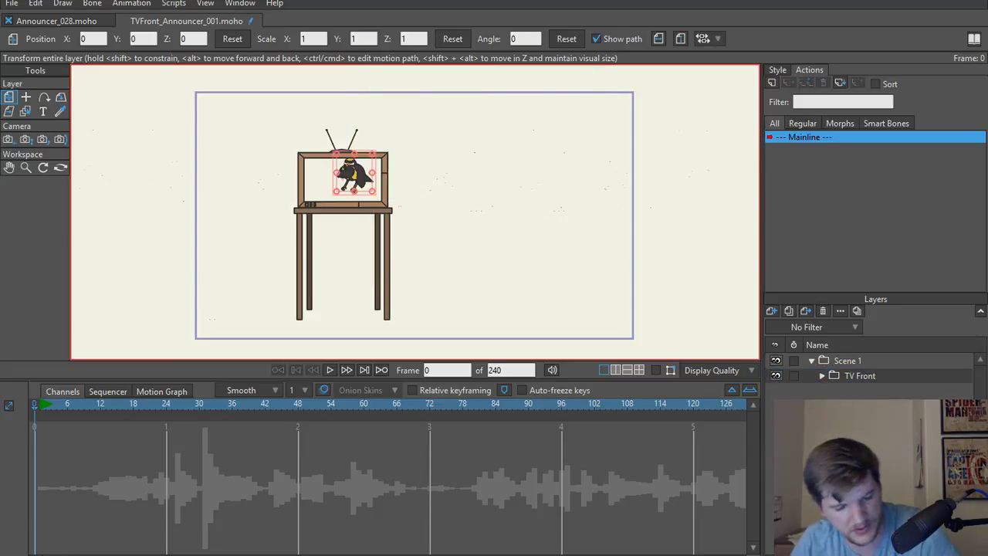
key("ctrl+z")
mouse_move(858, 377)
left_mouse_down()
mouse_move(858, 393)
mouse_move(850, 382)
left_mouse_up()
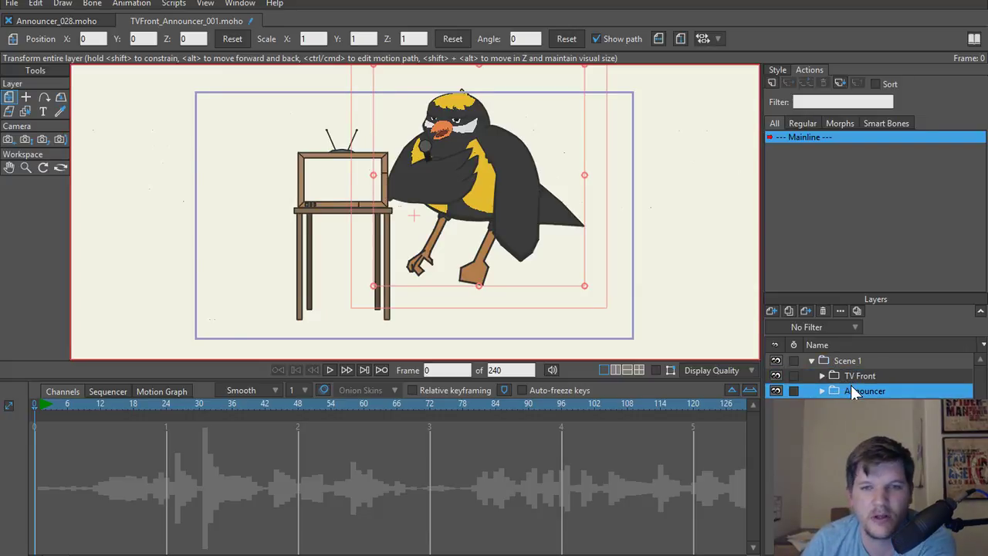
left_click_drag(564, 250, 448, 261)
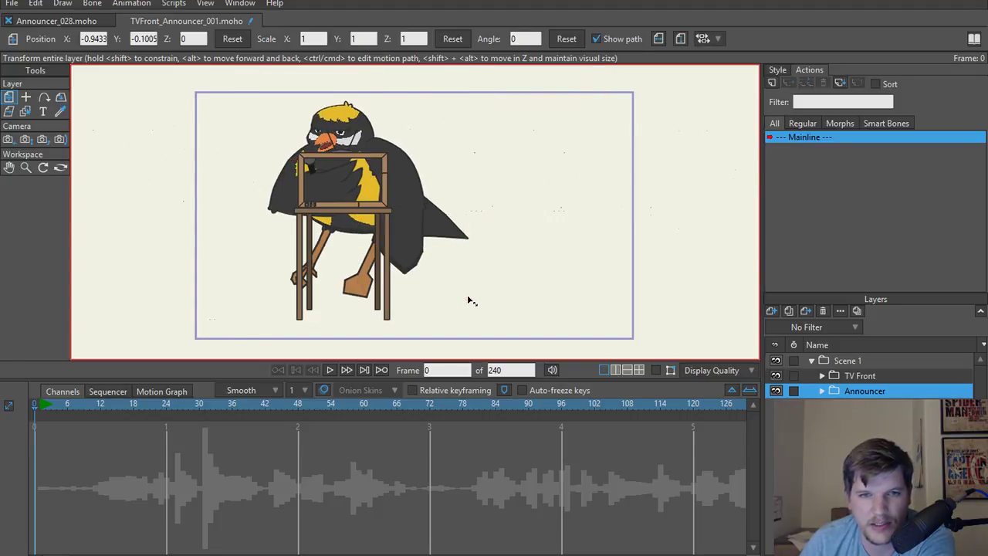
left_click_drag(468, 299, 374, 202)
left_click(865, 358)
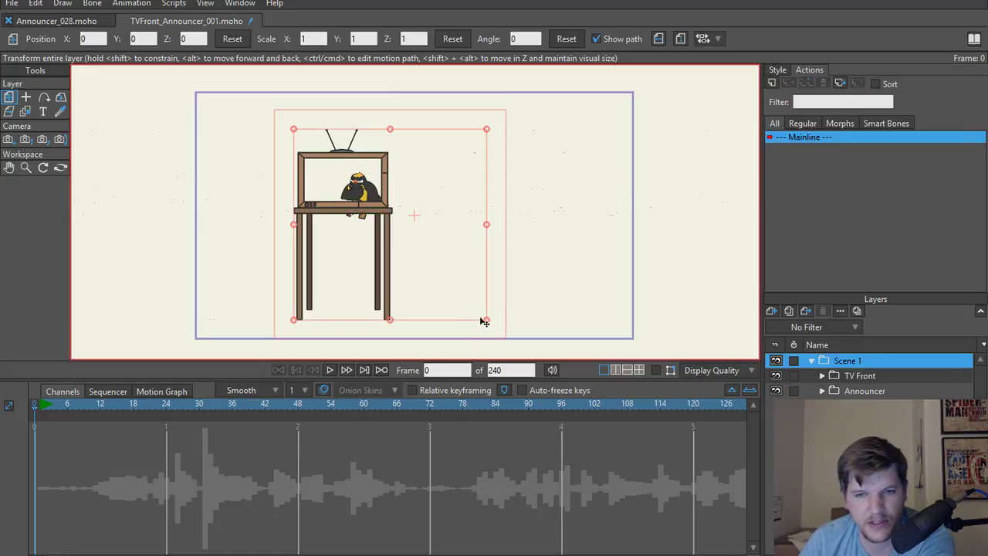
left_click_drag(493, 320, 525, 347)
key("ctrl+z")
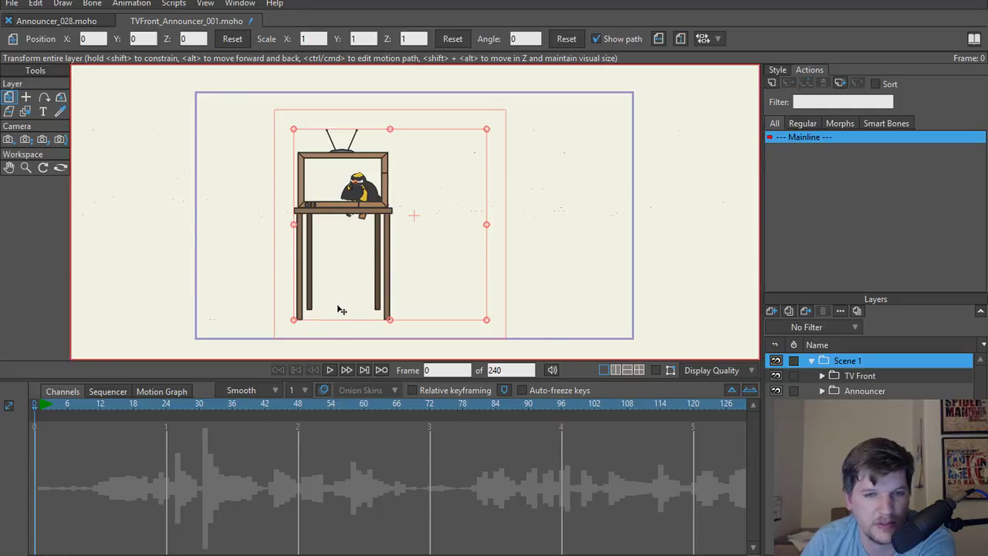
left_click(25, 96)
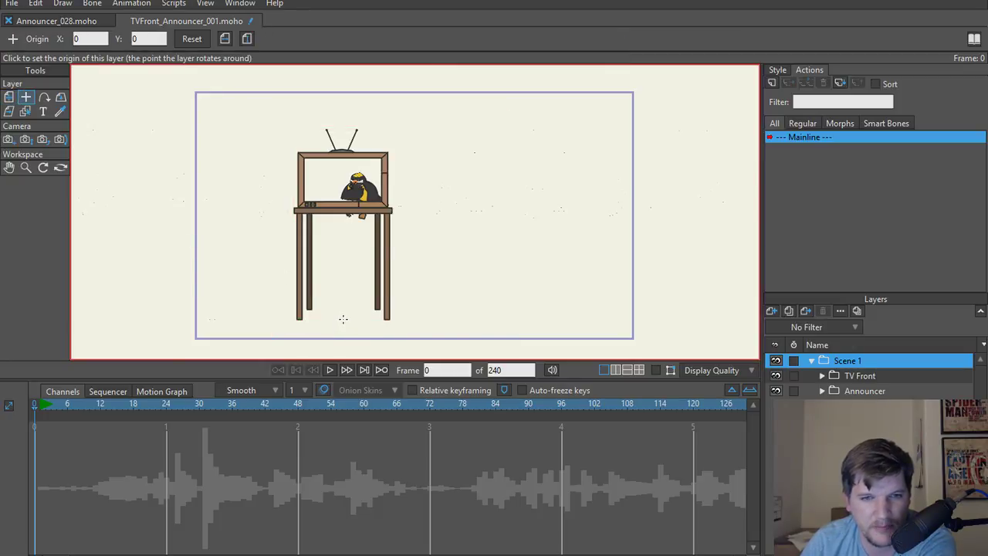
left_click(343, 318)
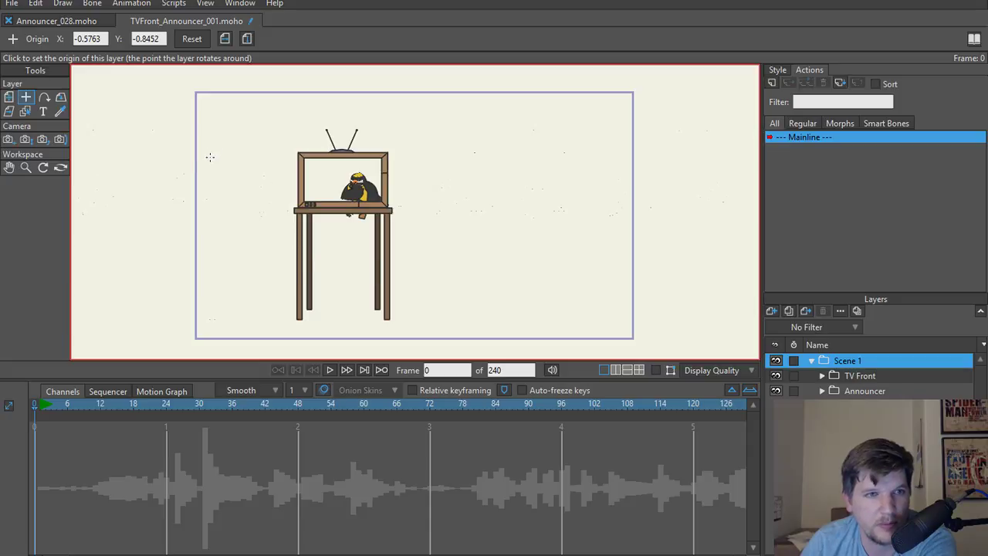
left_click(9, 97)
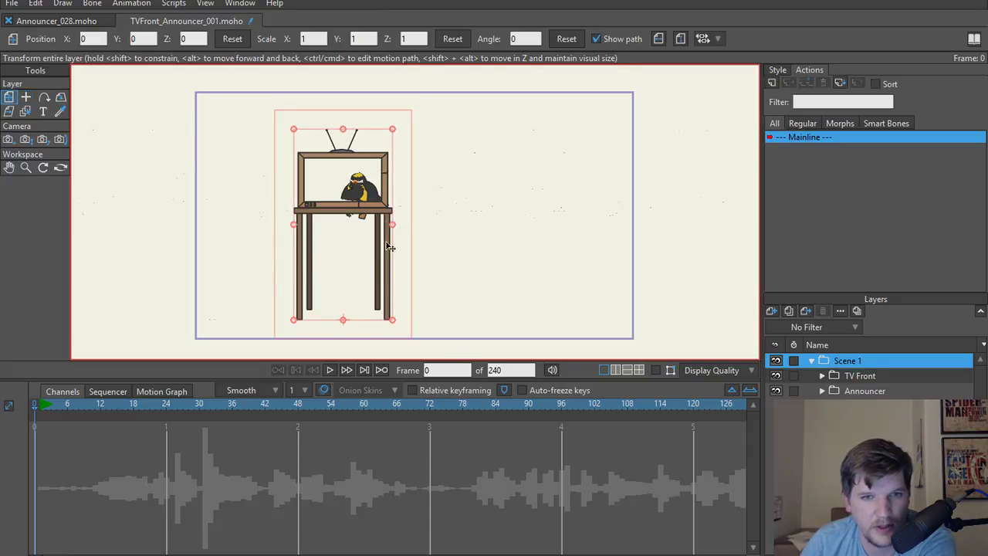
left_click_drag(392, 322, 399, 327)
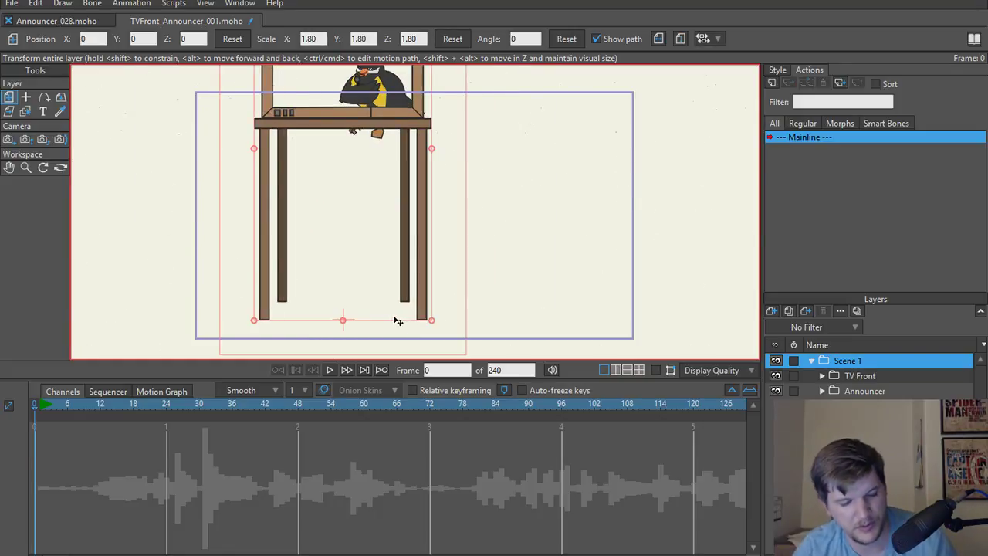
key("ctrl+z")
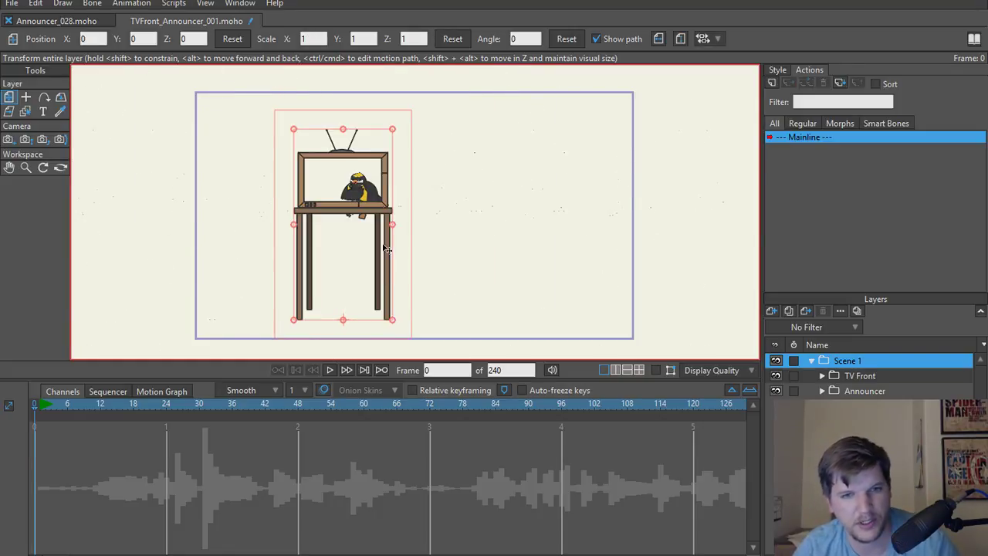
Set Scene 1's origin at the centre of the TV screen and scale the group to about 4.23.
left_click(25, 97)
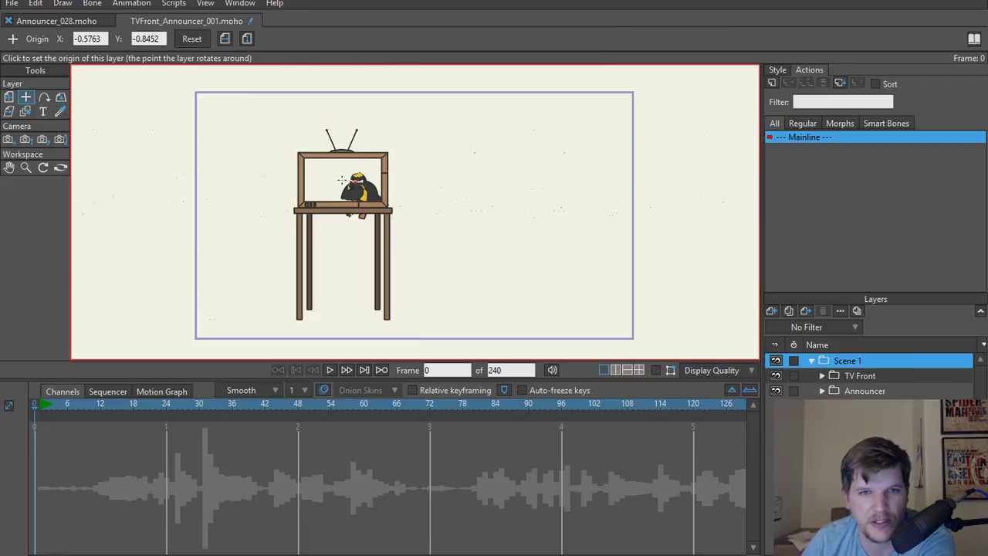
key("0")
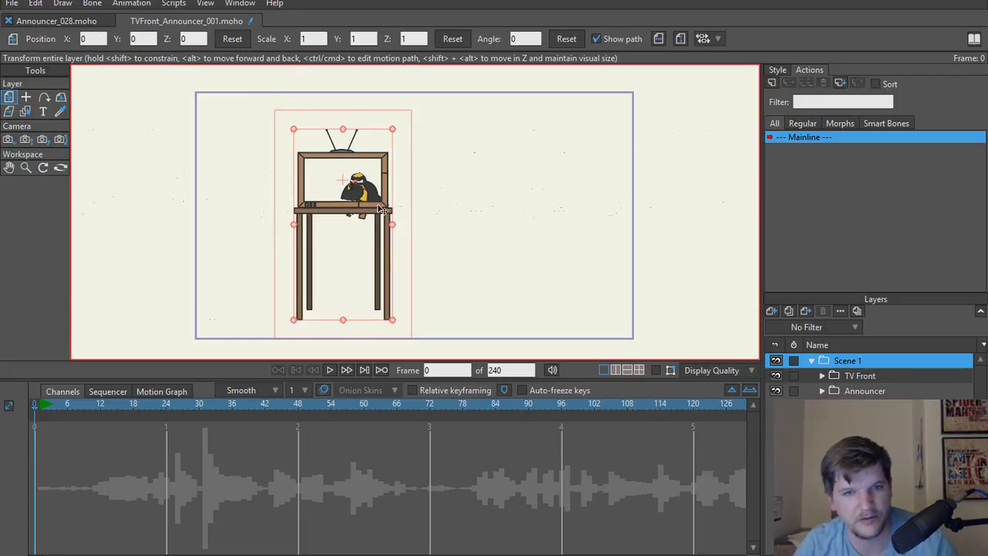
left_click_drag(392, 321, 646, 509)
scroll(452, 157, "down", 5)
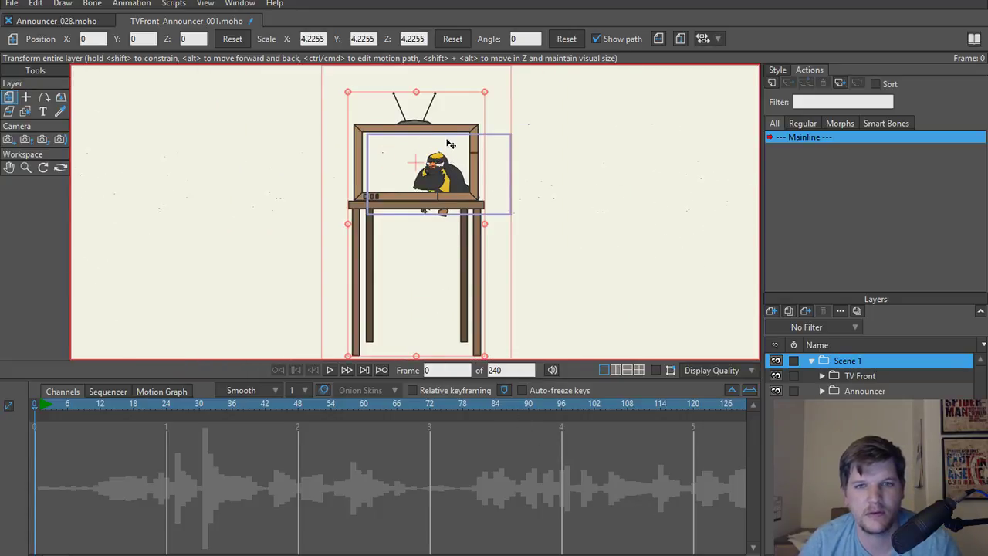
Centre Scene 1 on the camera frame at about X 0.58, Y -0.49 with a scale of about 2.63, and preview-render frame 0.
left_click_drag(449, 143, 452, 213)
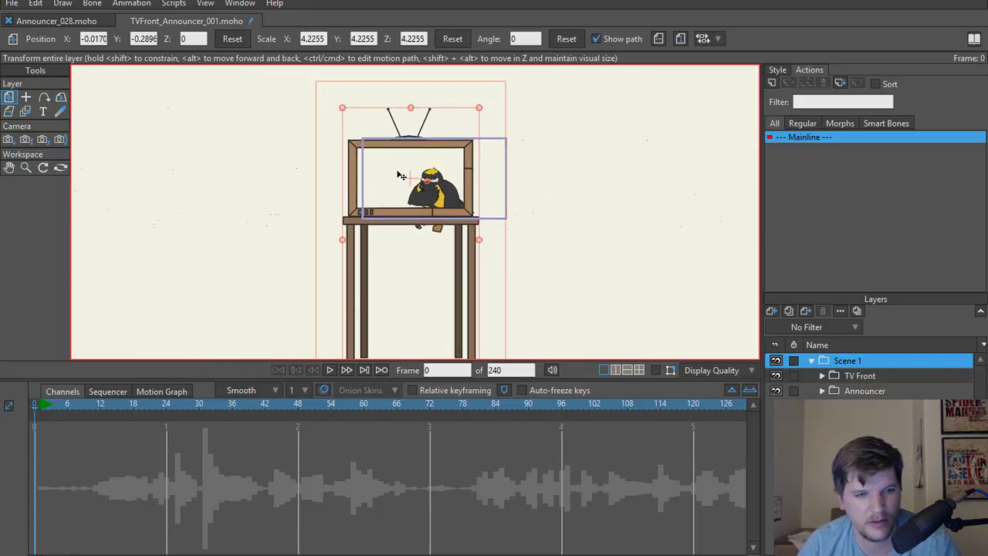
left_click_drag(407, 176, 430, 174)
left_click_drag(505, 109, 545, 94)
left_click(492, 168)
left_click_drag(492, 168, 500, 170)
left_click_drag(531, 83, 458, 117)
left_click_drag(436, 198, 435, 200)
key("ctrl+r")
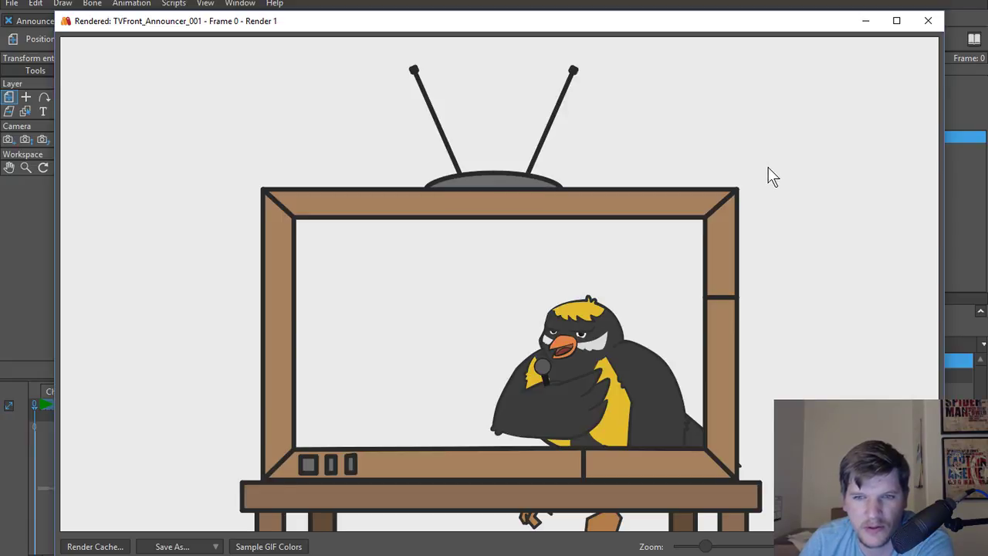
left_click(865, 21)
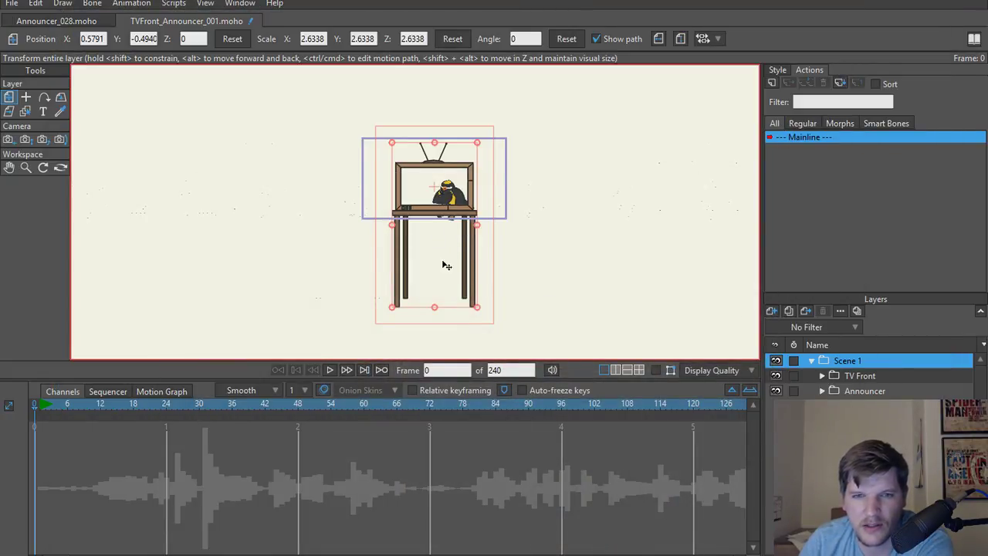
Enlarge Scene 1 to a scale of about 4.33 and move it to about X 0.53, Y -0.29, fitting the TV to the camera frame.
left_click_drag(478, 308, 519, 345)
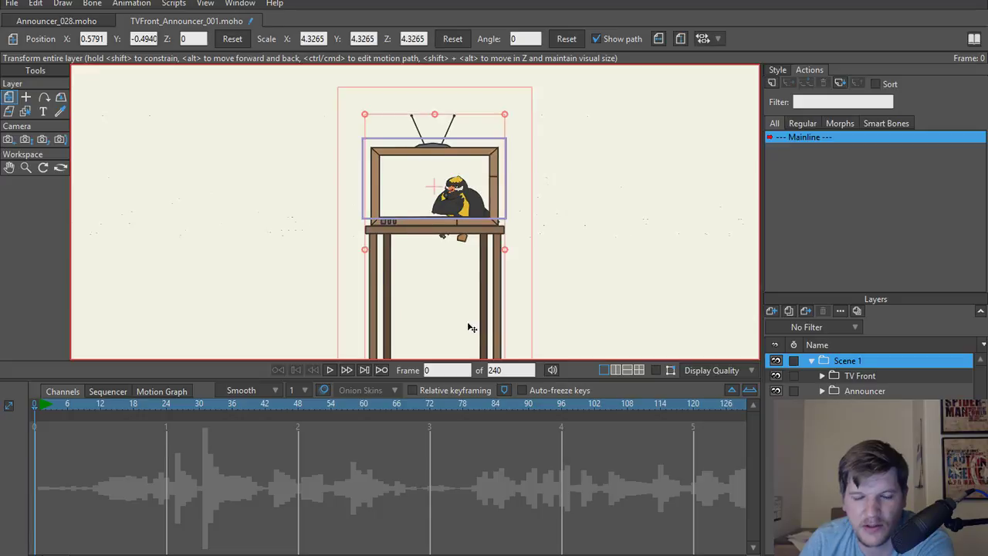
left_click_drag(430, 312, 433, 304)
scroll(430, 301, "down", 3)
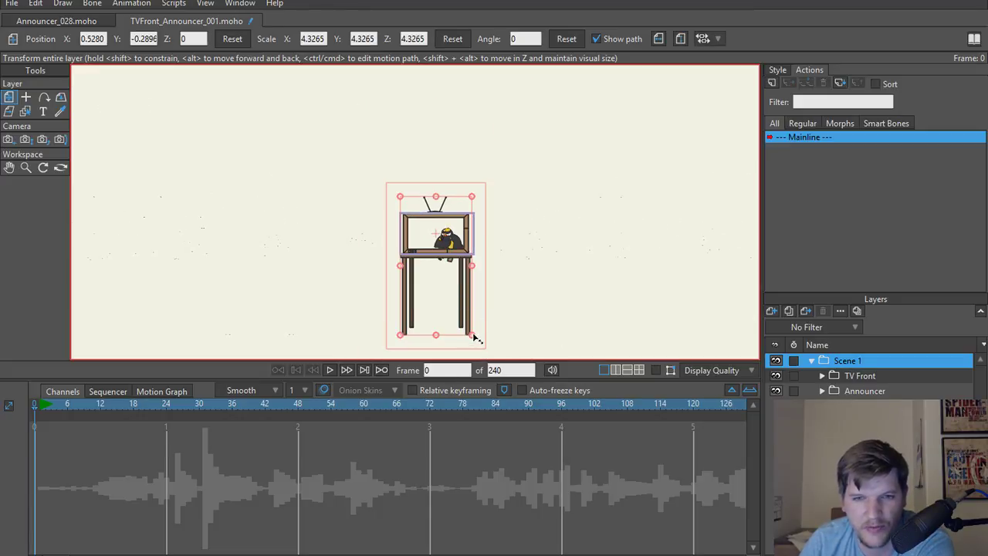
Shrink Scene 1 to a scale of about 2.43 and move it to about X 0.46, Y -0.42.
scroll(482, 341, "up", 3)
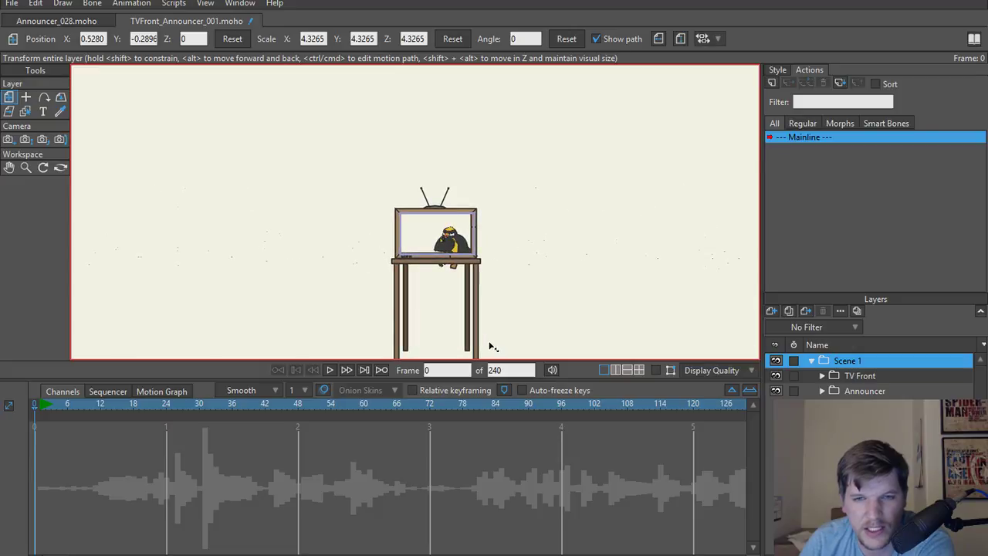
scroll(492, 346, "down", 3)
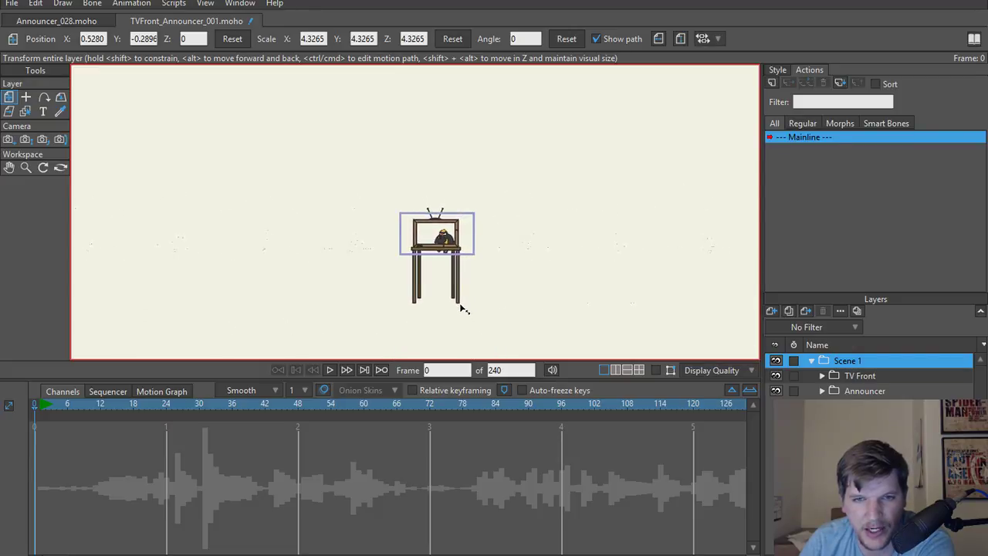
left_click_drag(460, 305, 485, 335)
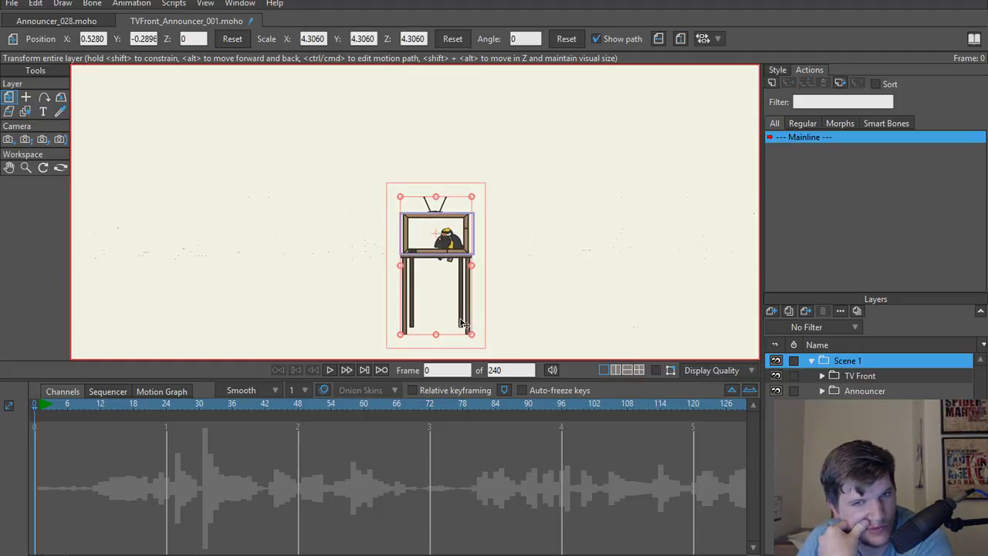
left_click_drag(467, 335, 455, 317)
left_click_drag(446, 241, 444, 243)
scroll(446, 245, "up", 5)
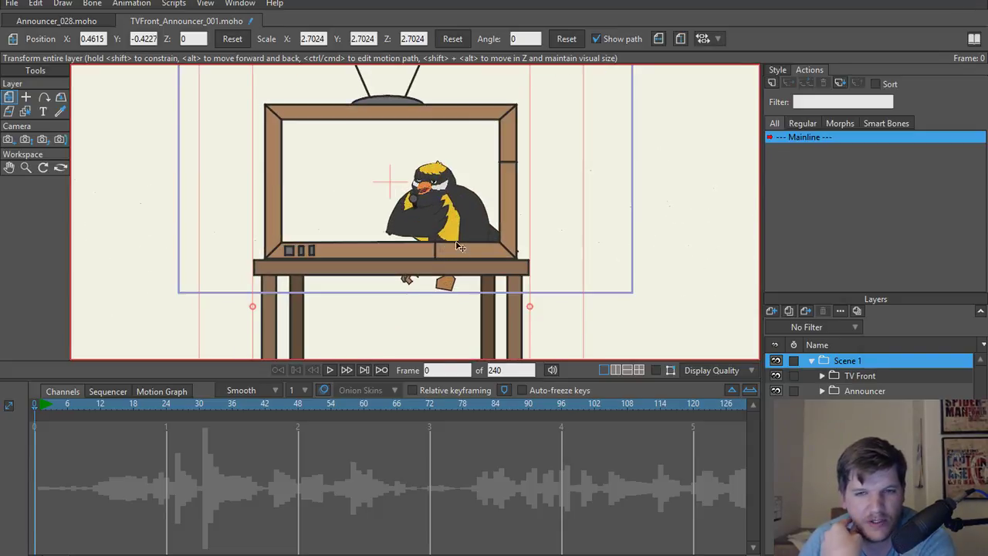
scroll(437, 278, "down", 6)
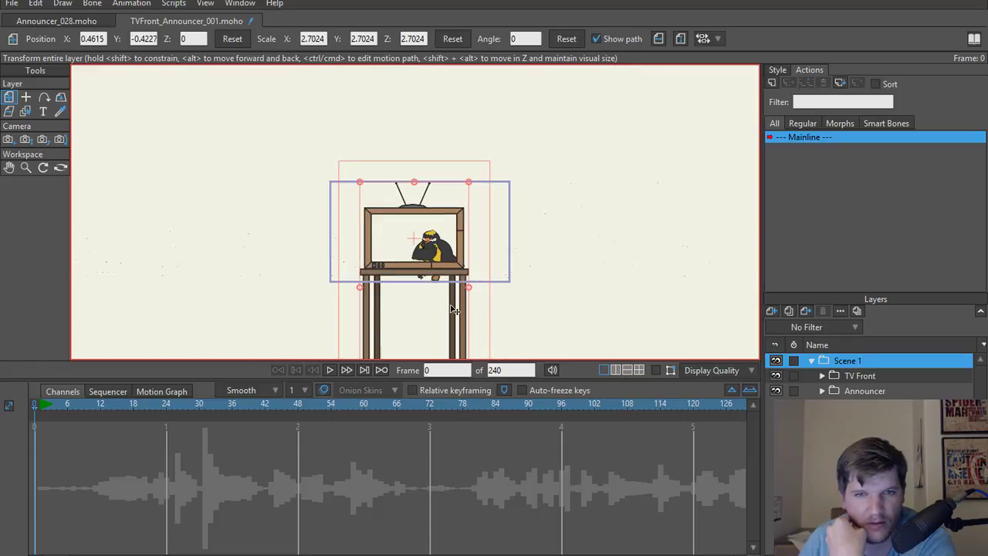
left_click_drag(470, 184, 463, 188)
scroll(429, 274, "up", 3)
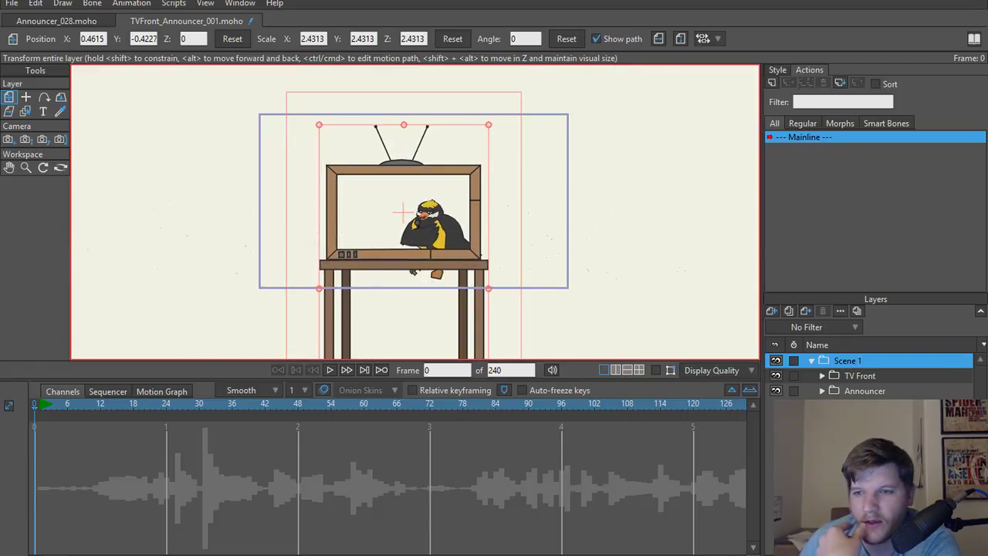
left_click(862, 376)
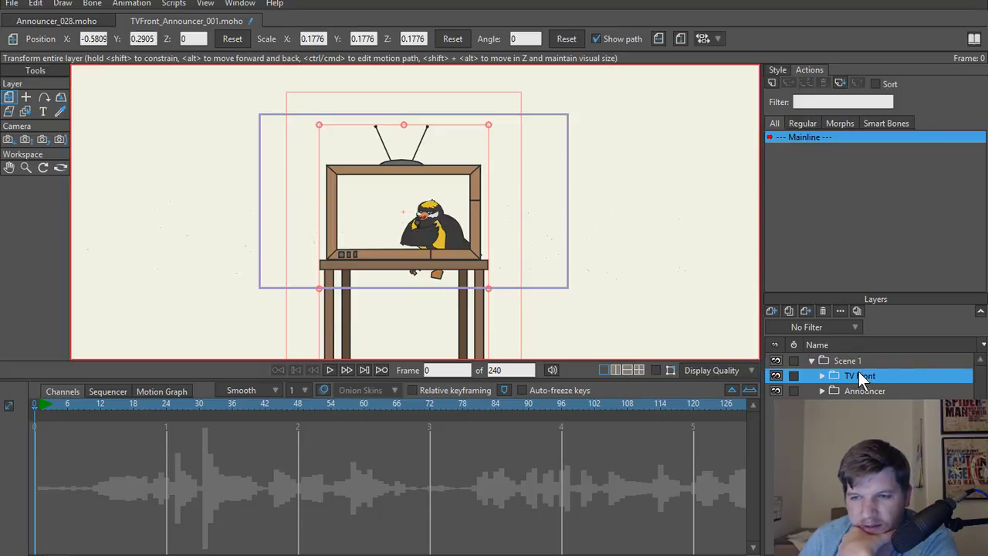
left_click(871, 360)
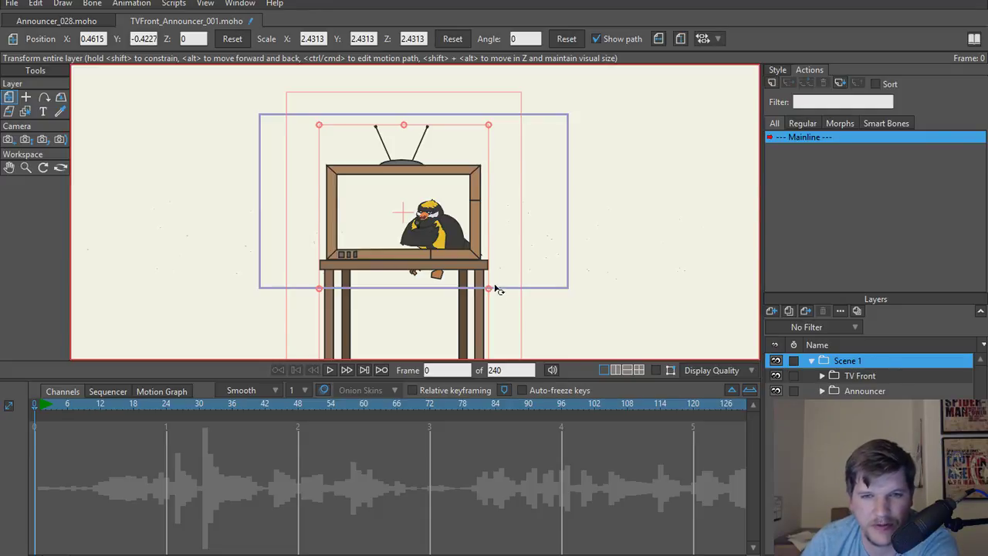
left_click(822, 376)
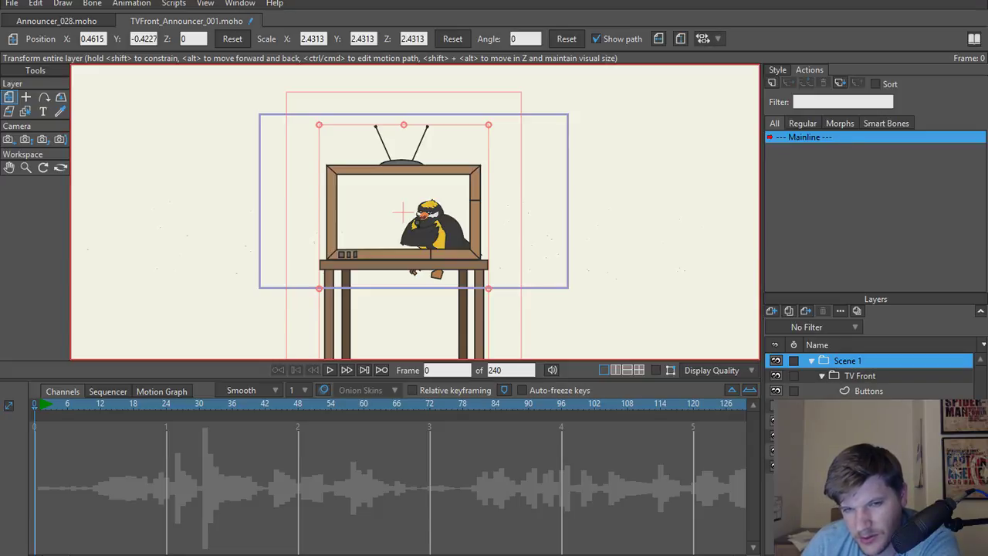
left_click(821, 376)
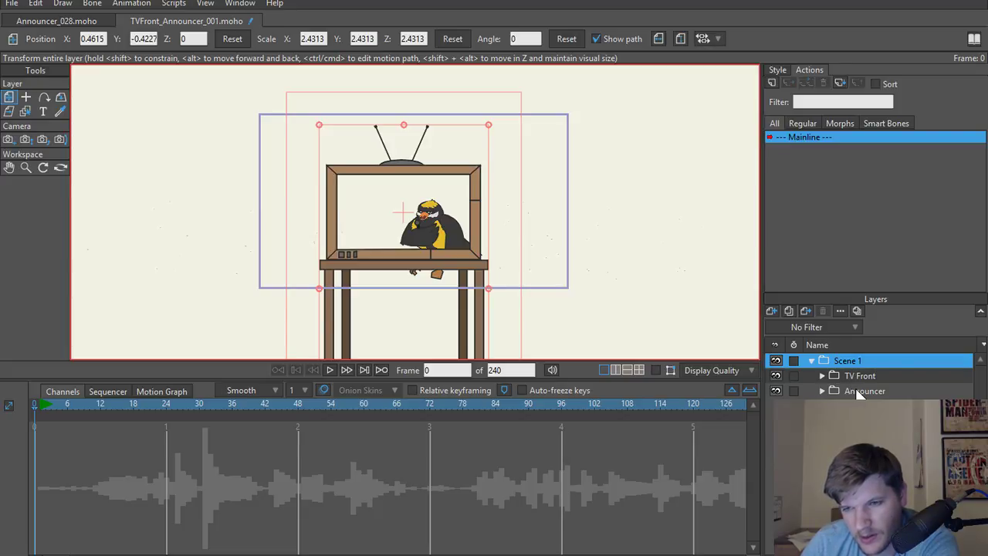
Add a vector layer inside Scene 1 and place it beneath the Announcer group.
left_click(855, 389)
left_click(771, 311)
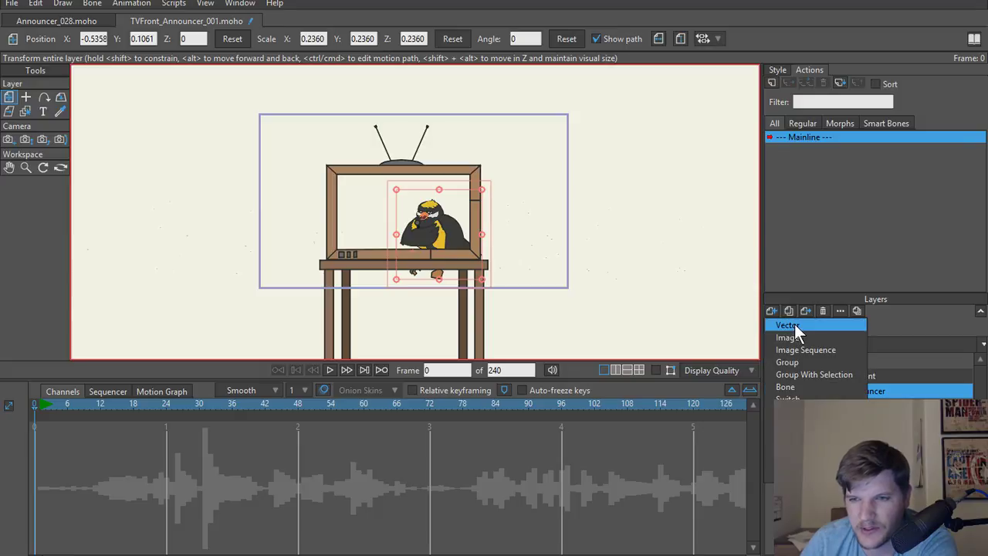
left_click(794, 324)
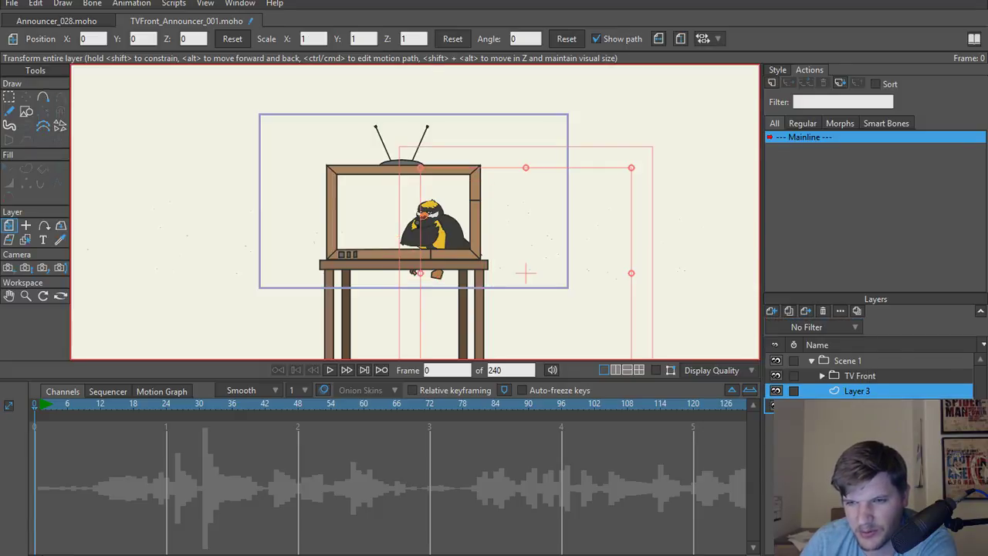
key("ctrl+z")
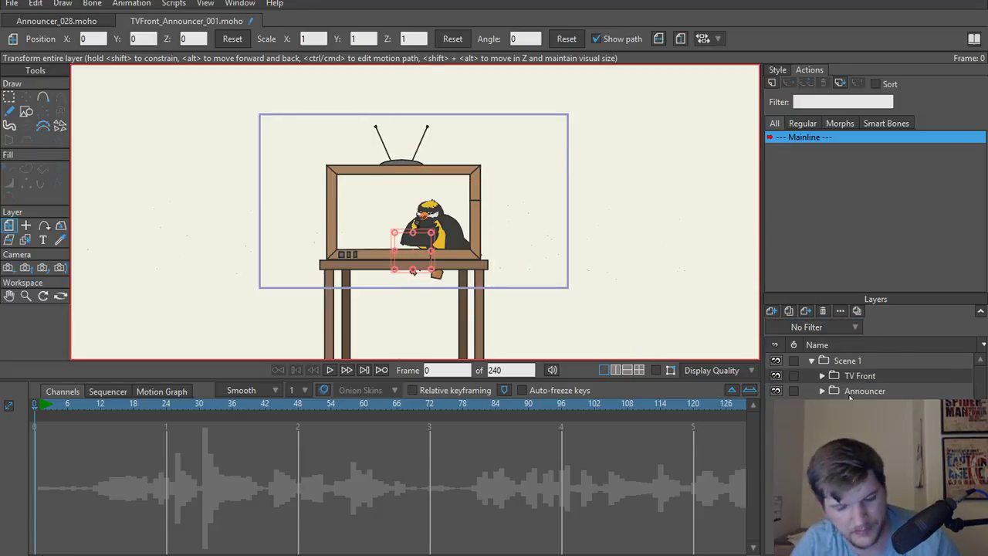
key("ctrl+shift+z")
key("ctrl+z")
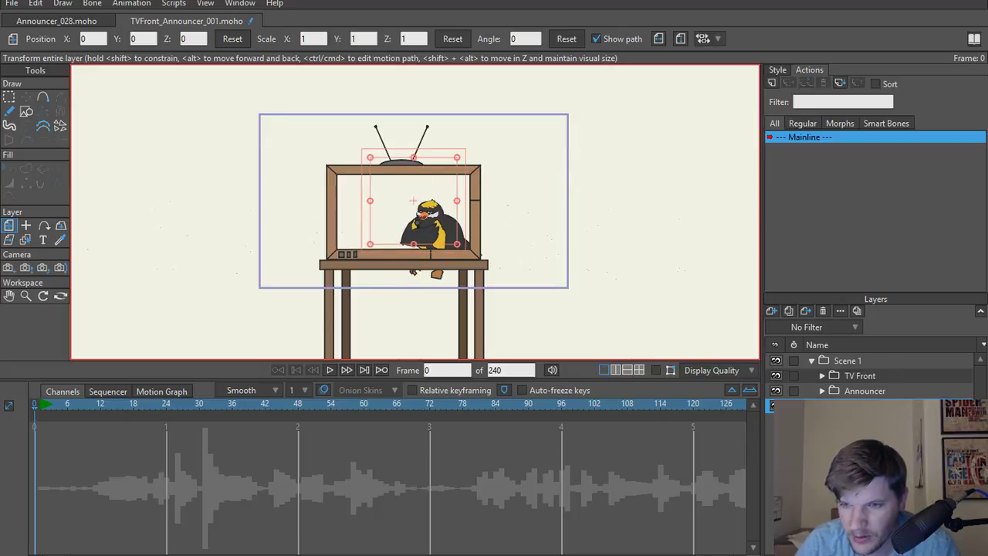
left_click_drag(853, 395, 852, 403)
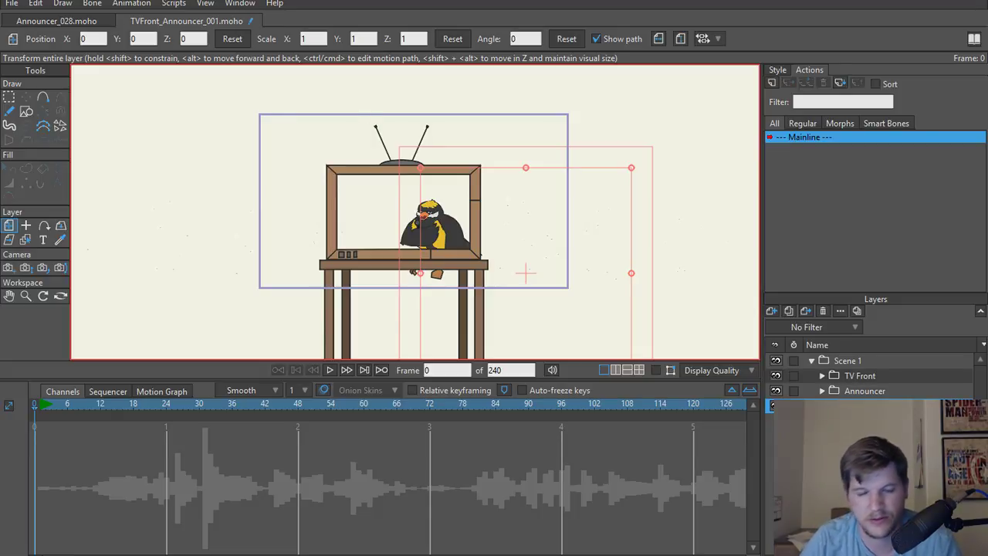
Draw a filled rectangle without stroke on the new vector layer, covering the TV's screen opening and reaching under its frame.
left_click(27, 111)
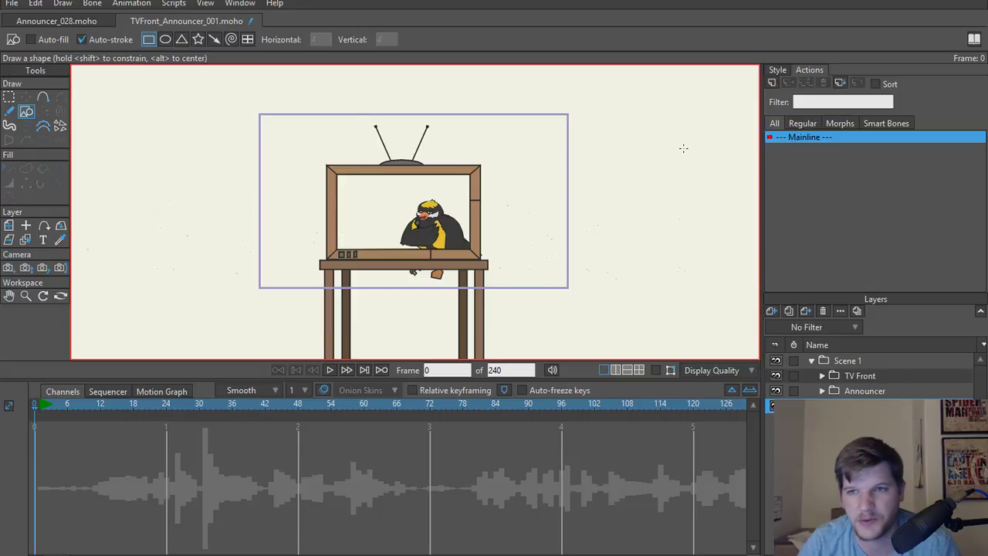
left_click(777, 70)
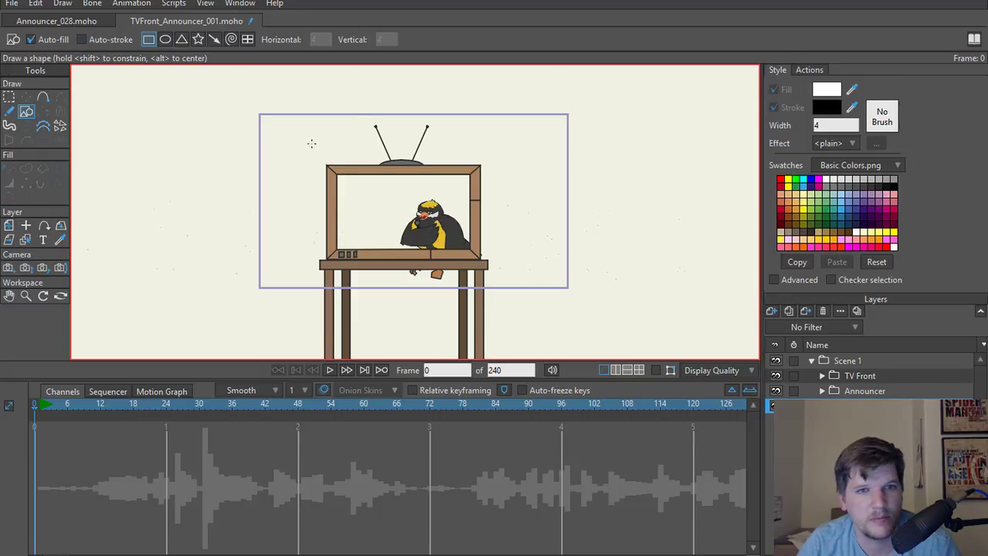
left_click_drag(331, 170, 480, 256)
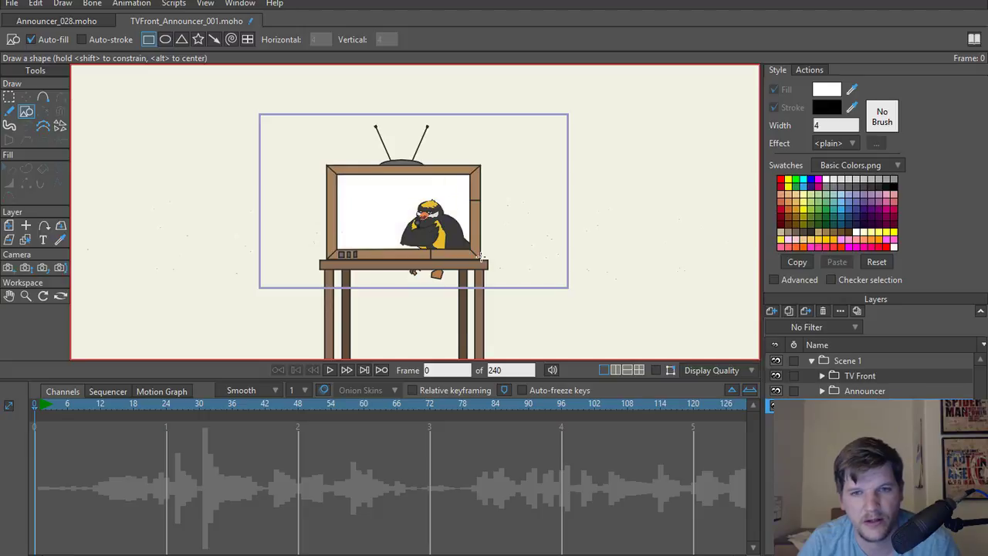
Change the screen rectangle's fill colour to pure bright red.
key("q")
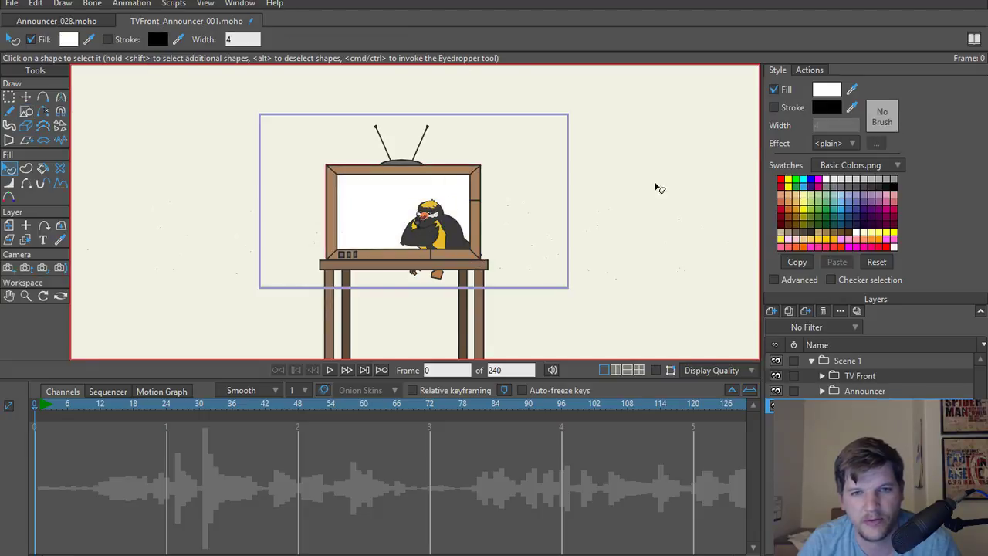
left_click(821, 94)
left_click(652, 177)
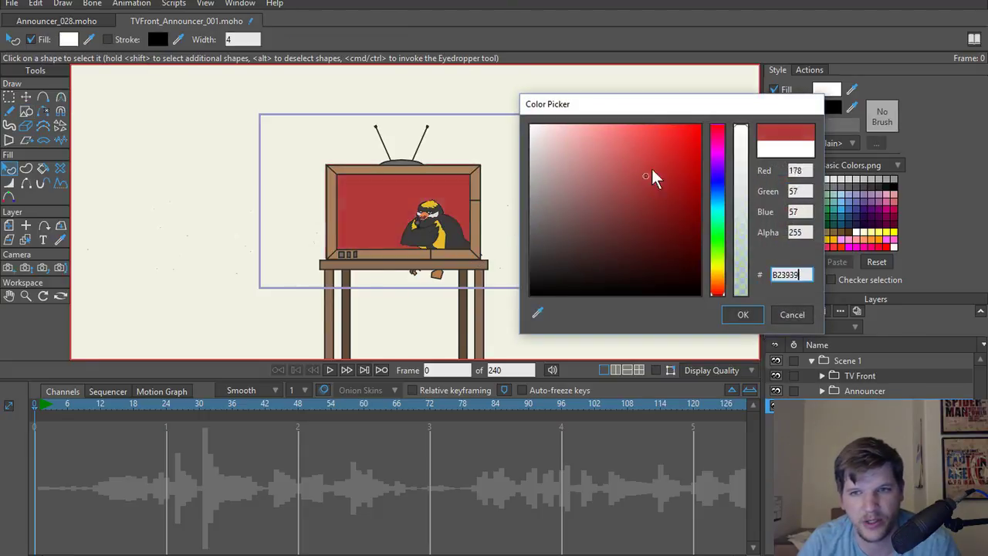
left_click_drag(652, 177, 764, 125)
left_click(733, 314)
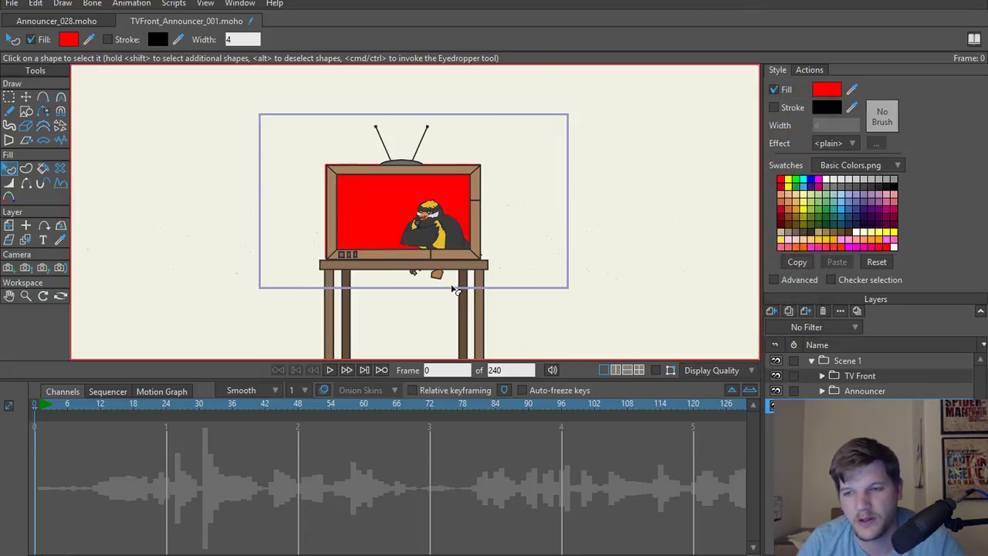
Set Scene 1's group mask to Hide all in its layer masking settings.
scroll(452, 283, "up", 3)
left_click(862, 362)
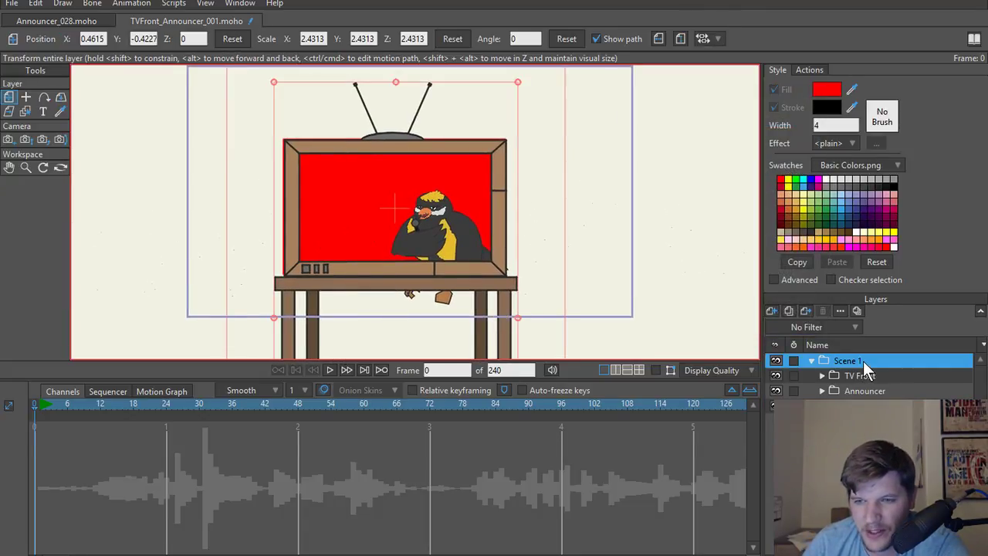
double_click(863, 361)
left_click(507, 58)
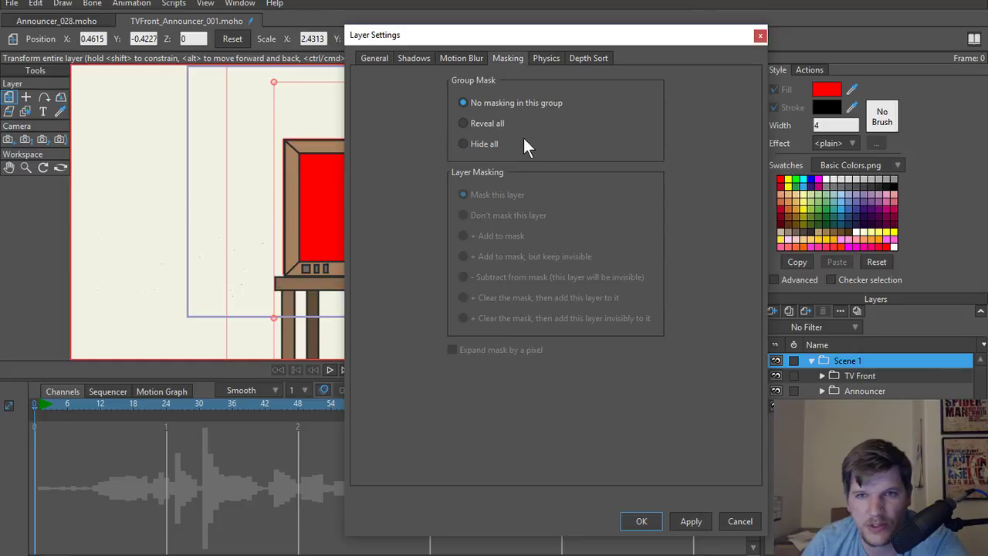
left_click(680, 520)
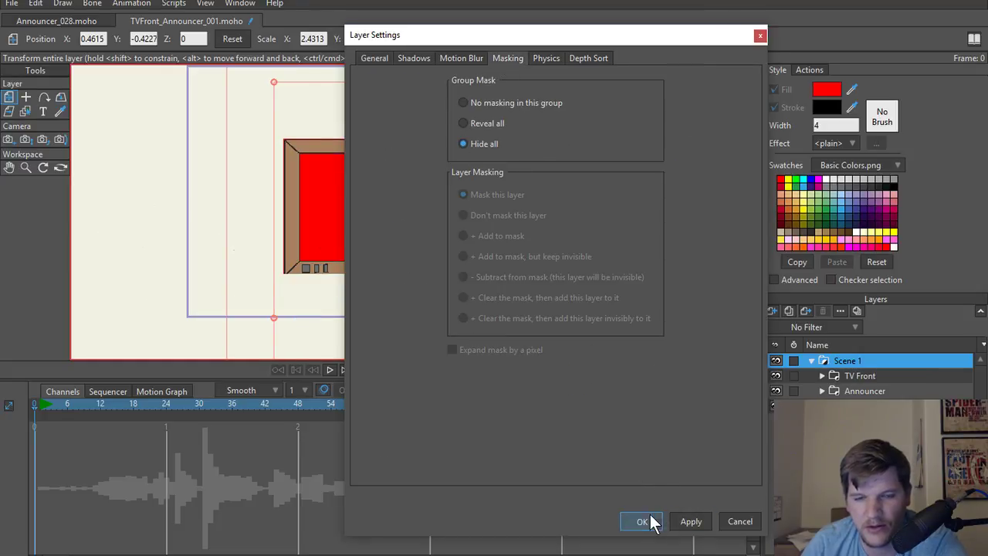
left_click(648, 521)
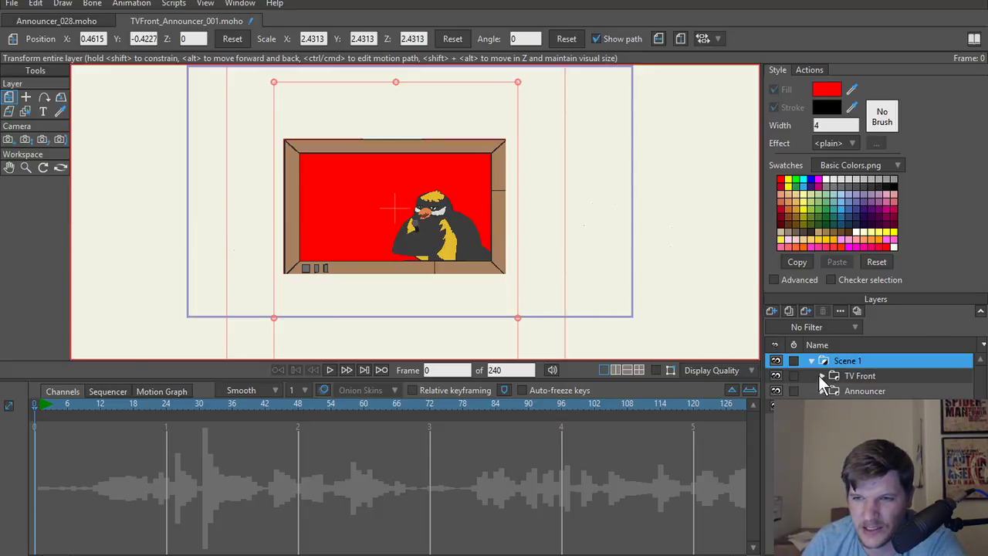
Exclude the TV Front group from Scene 1's mask so that the whole TV is shown.
left_click(861, 377)
right_click(862, 378)
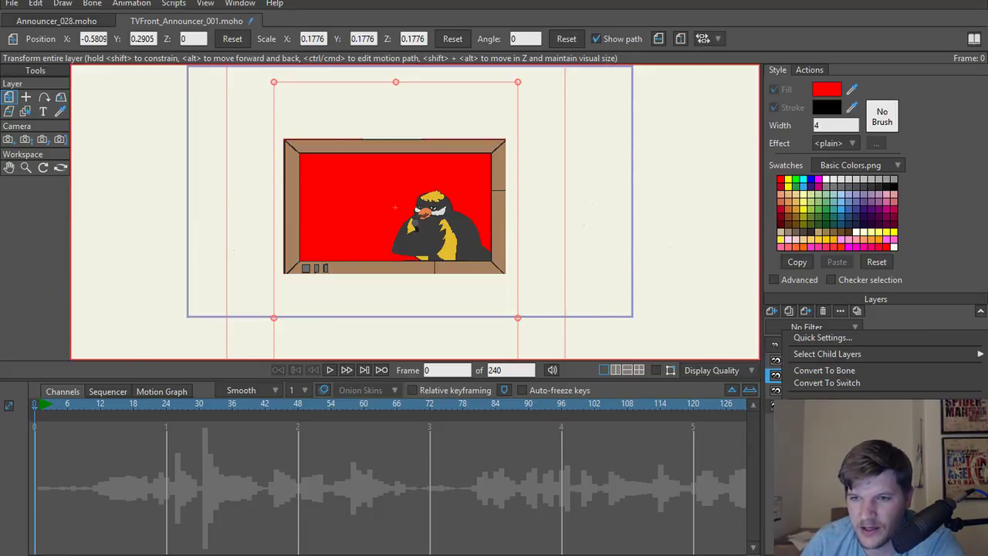
left_click(838, 412)
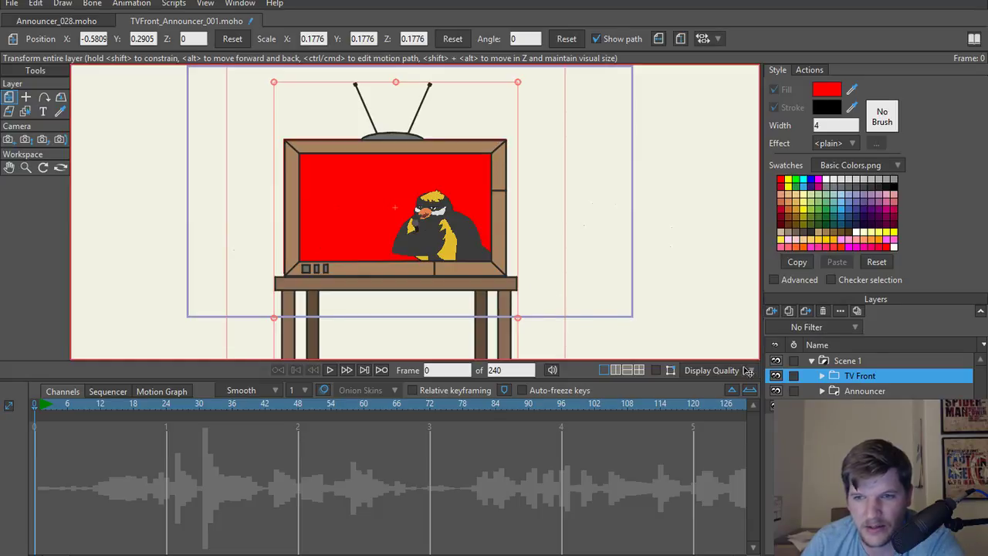
Preview-render frame 0 to check how the Announcer is masked inside the TV screen, and close the preview.
left_click(860, 391)
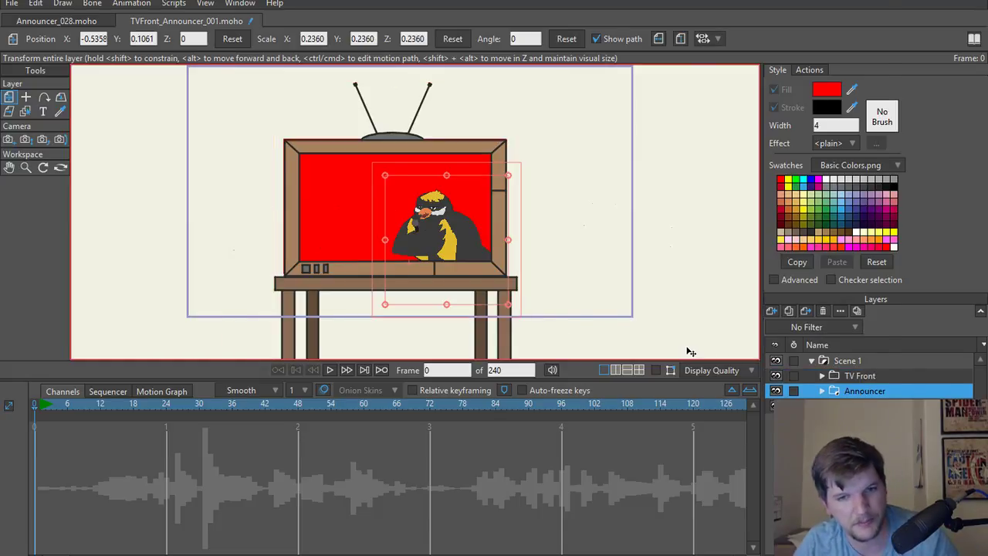
key("ctrl+r")
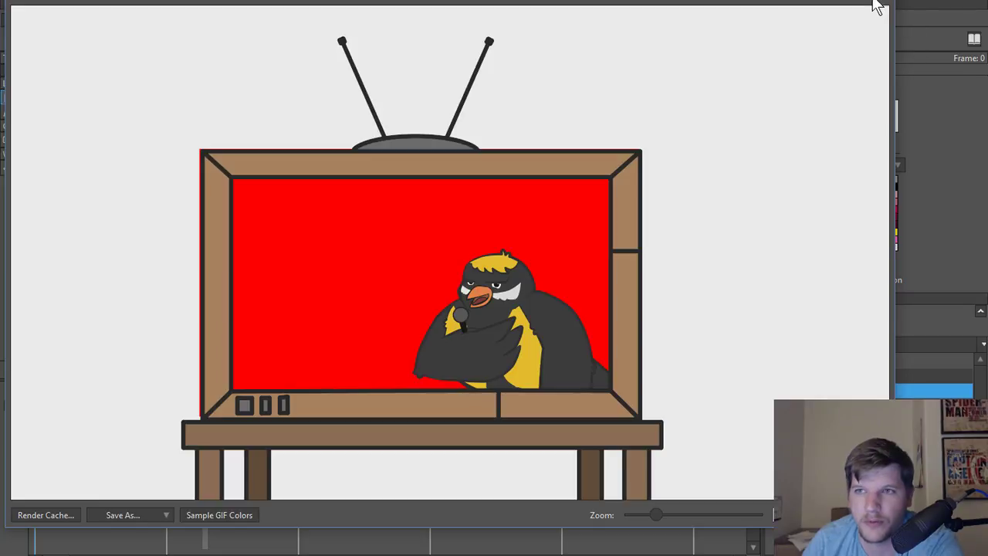
left_click(877, 7)
left_click(860, 378)
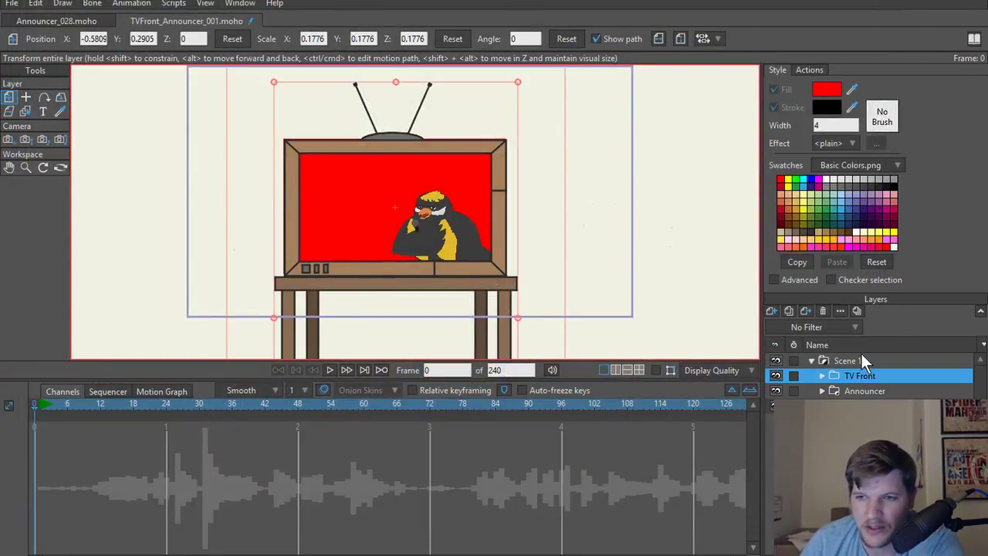
left_click(861, 358)
left_click(862, 377)
left_click(861, 389)
left_click(858, 362)
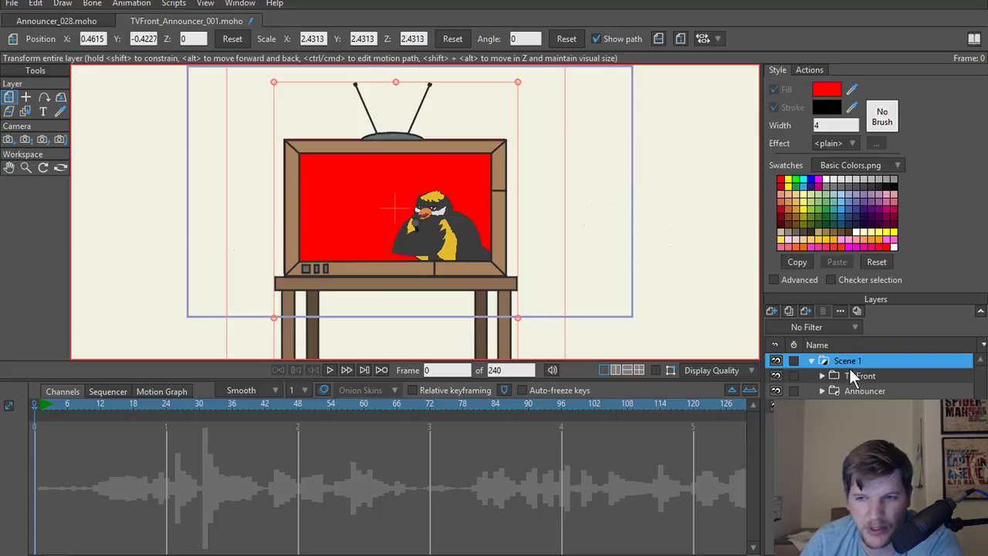
left_click(859, 406)
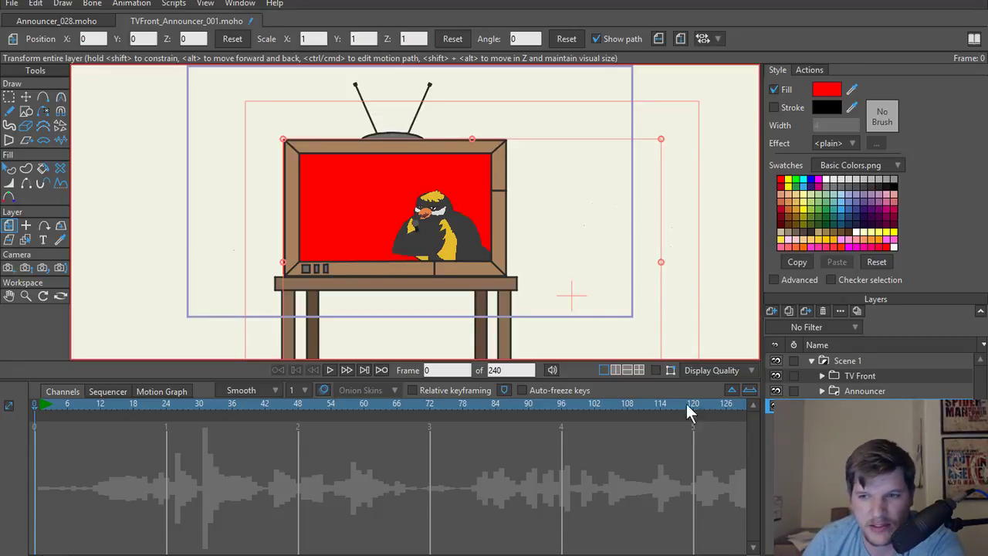
Try moving the Announcer group outside the TV to test its masking, and undo the move.
left_click(872, 393)
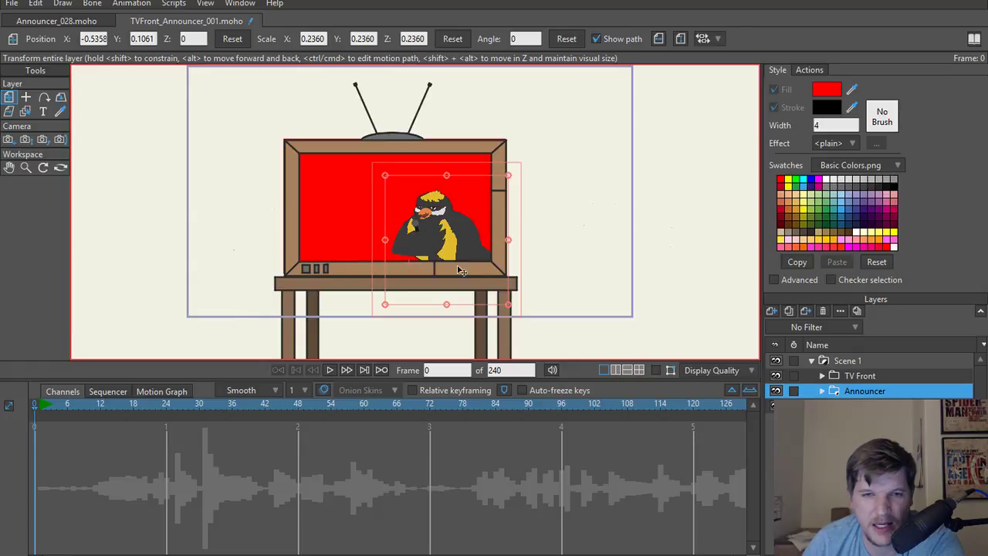
left_click_drag(460, 270, 573, 244)
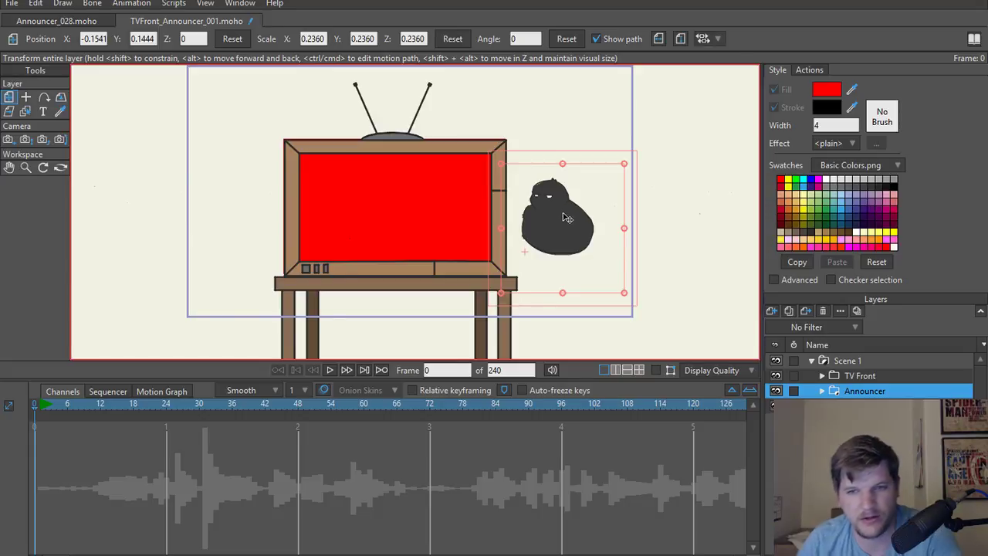
key("ctrl+z")
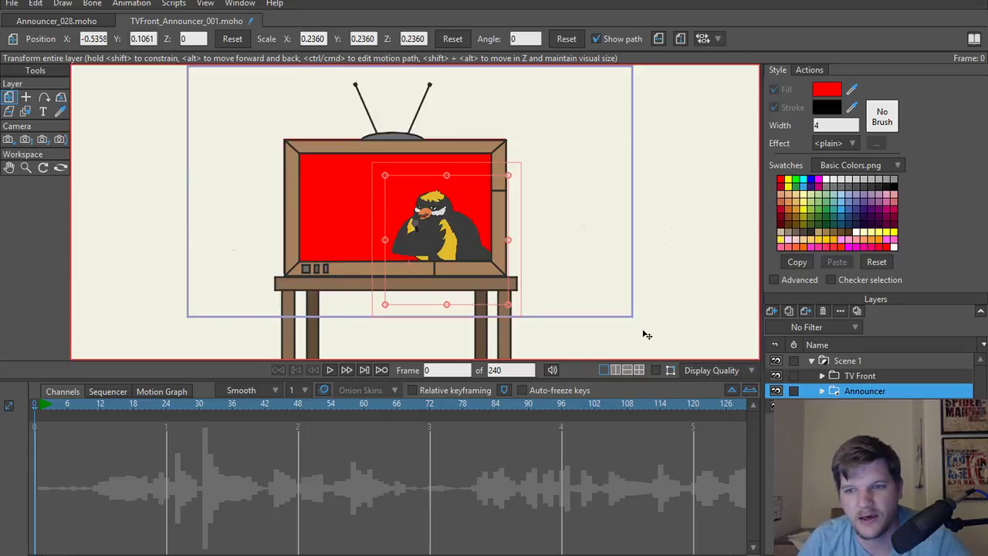
Look through the layers inside the TV Front and Announcer groups, and collapse both groups again.
left_click(821, 375)
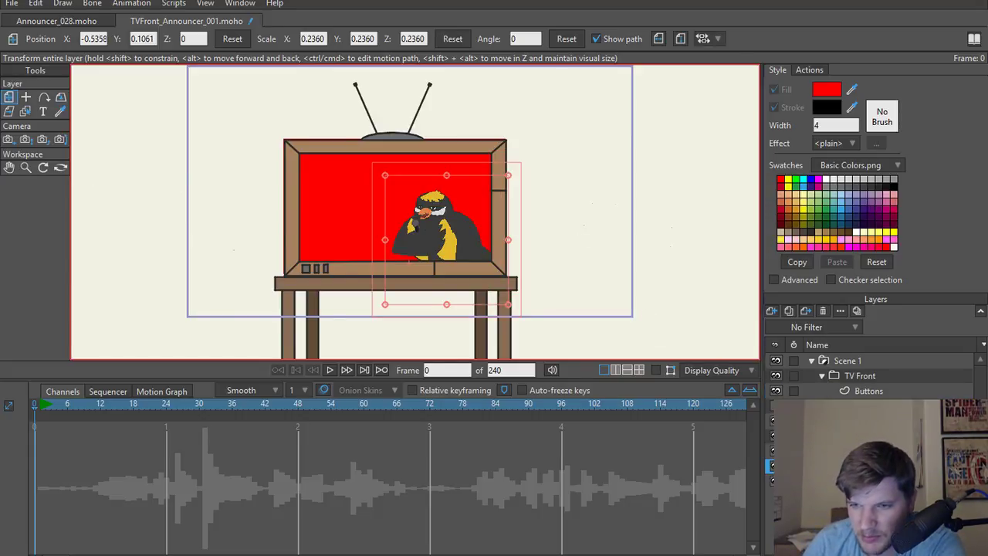
left_click(822, 376)
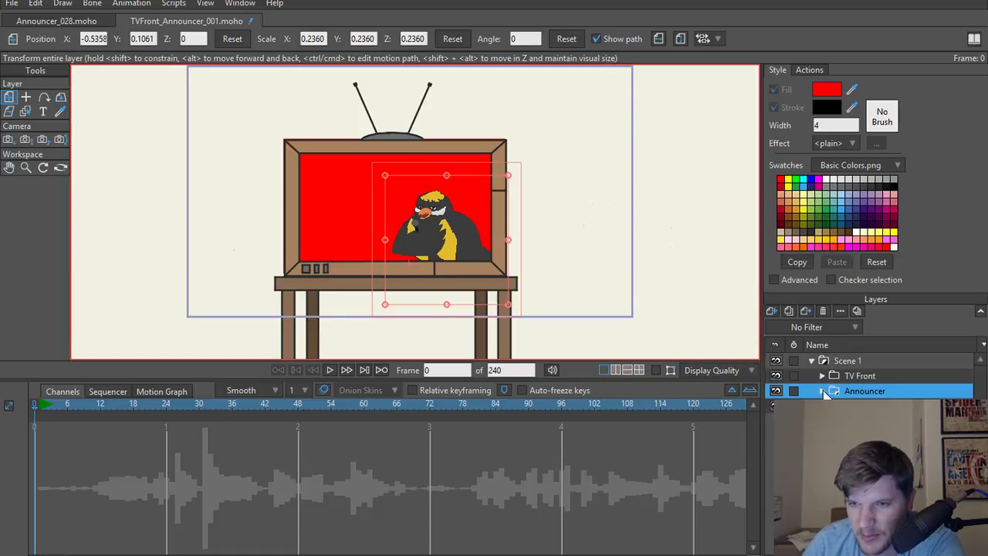
left_click(833, 420)
scroll(857, 425, "down", 6)
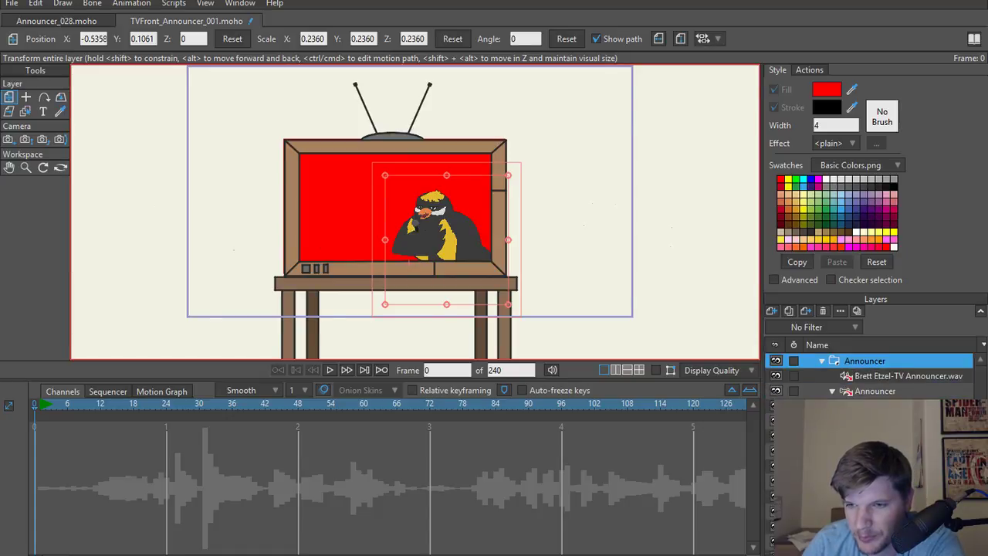
scroll(856, 424, "up", 6)
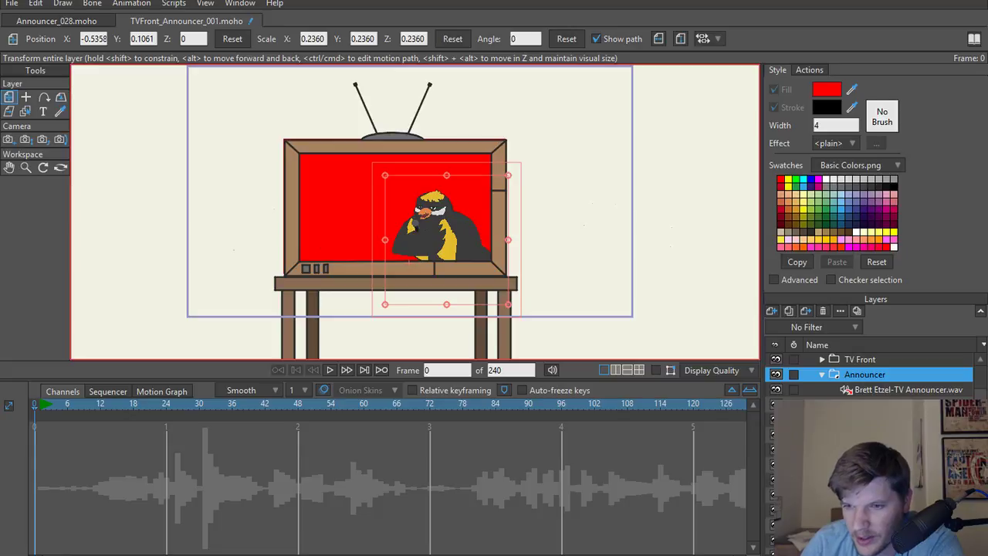
scroll(872, 381, "up", 1)
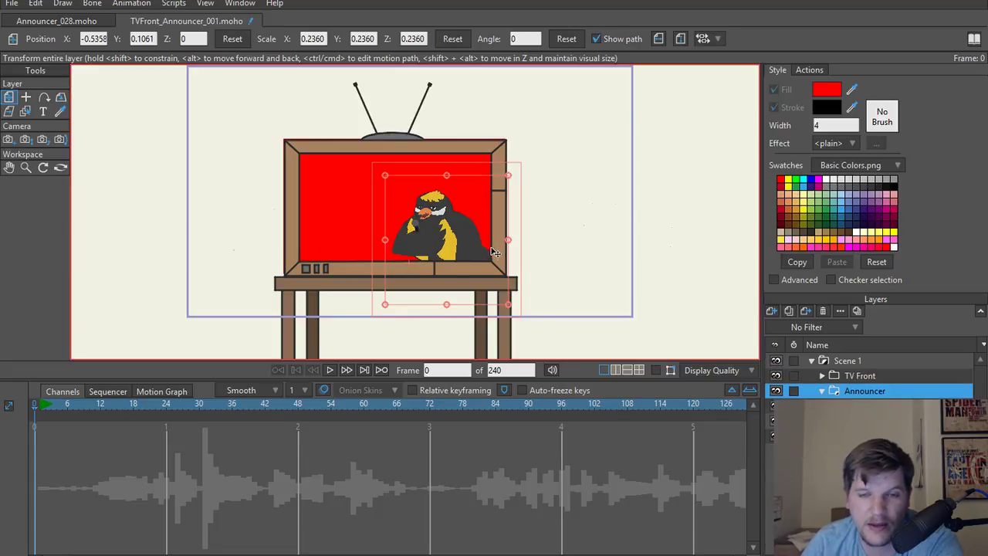
left_click(820, 391)
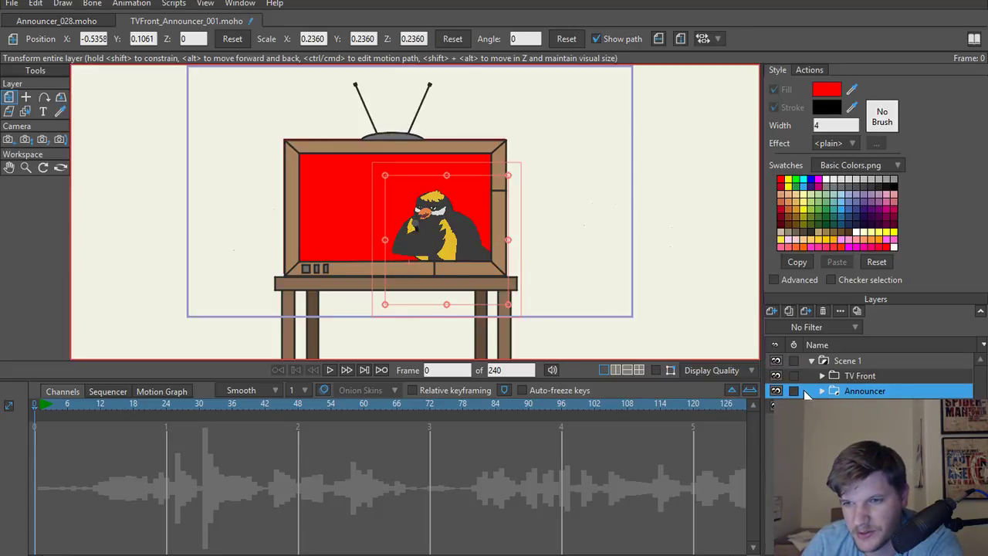
Move the Announcer group slightly up and to the right inside the TV screen, to about X -0.502, Y 0.1535.
mouse_move(430, 251)
left_mouse_down()
mouse_move(444, 249)
mouse_move(440, 231)
mouse_move(449, 245)
left_mouse_up()
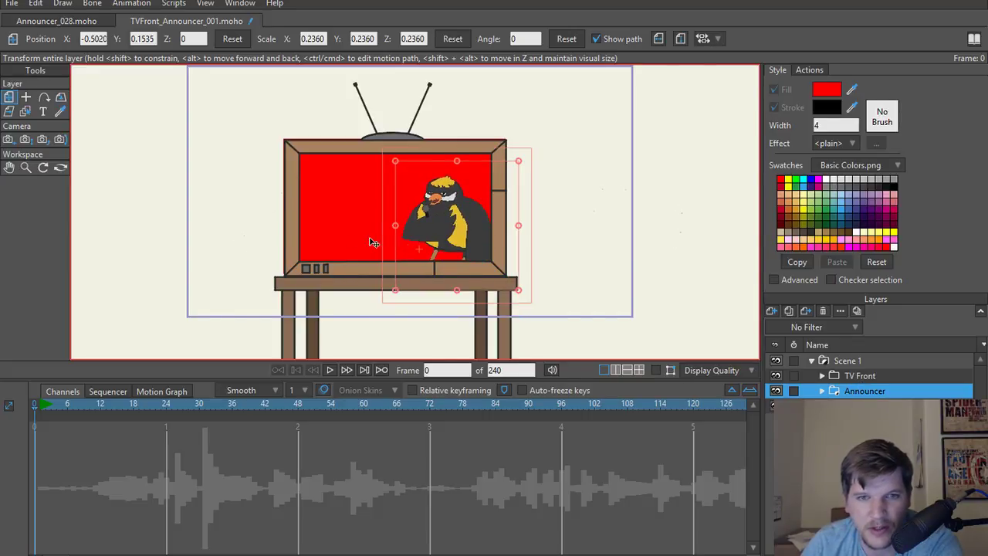
scroll(375, 240, "up", 3)
Move the whole Scene 1 group to about X 0.6891, Y -0.3761 so the TV sits centered in the camera frame.
scroll(364, 216, "down", 3)
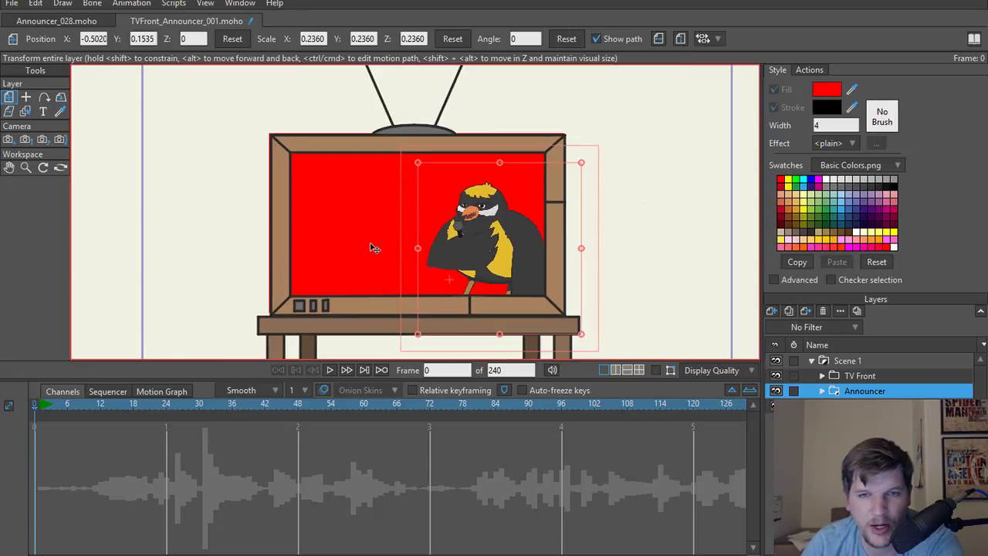
left_click(843, 361)
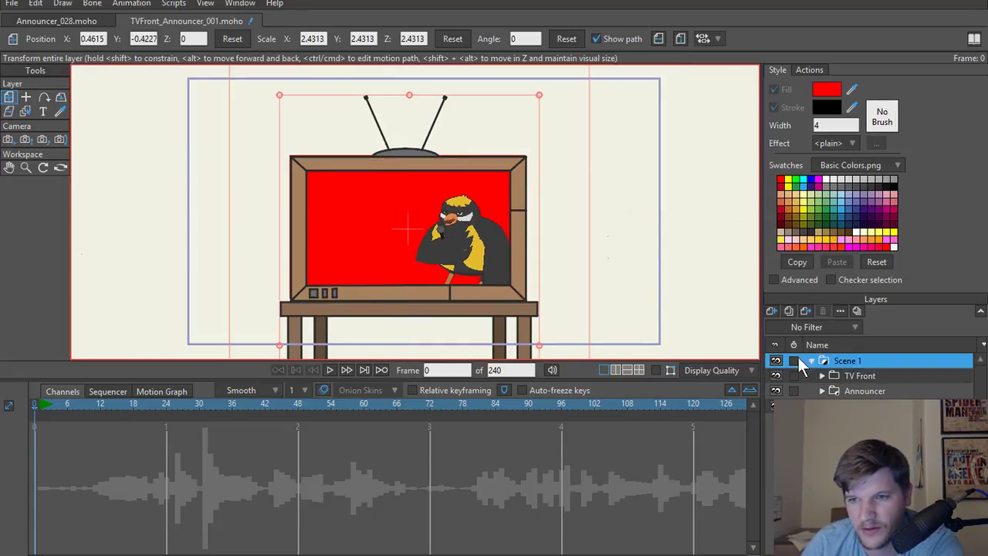
left_click_drag(384, 307, 410, 302)
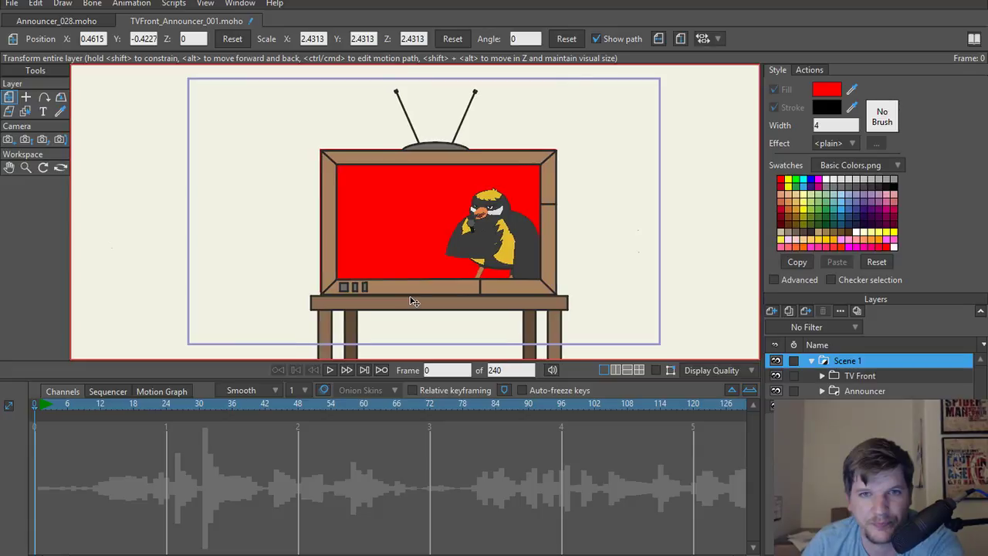
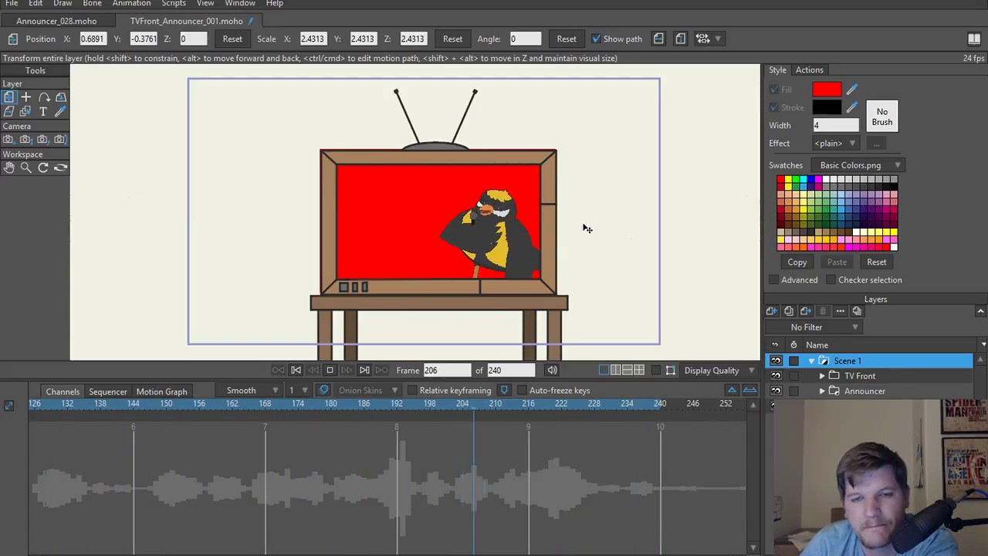
Stop the playback, examine the Announcer close up inside the TV screen, and return to frame 0.
key("space")
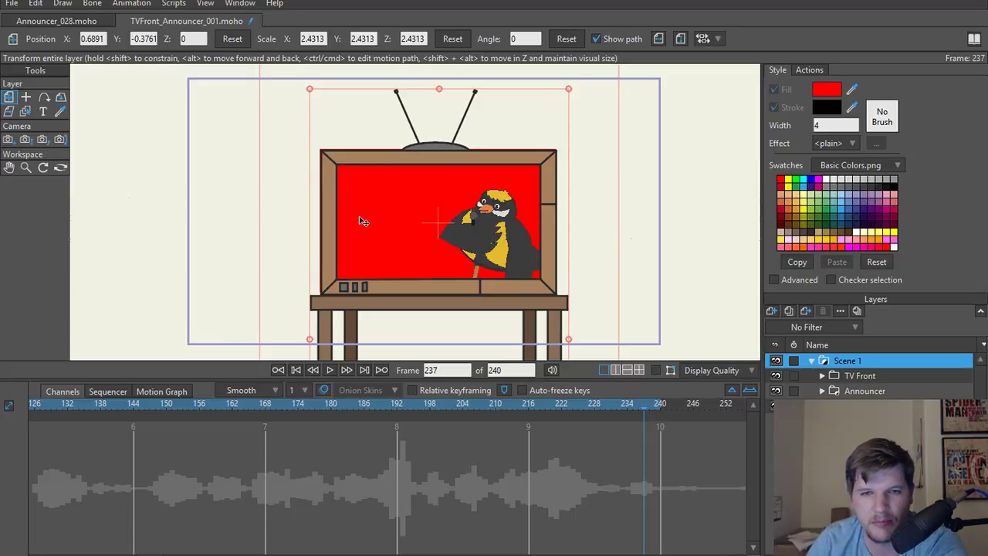
scroll(364, 222, "up", 1)
scroll(393, 252, "up", 2)
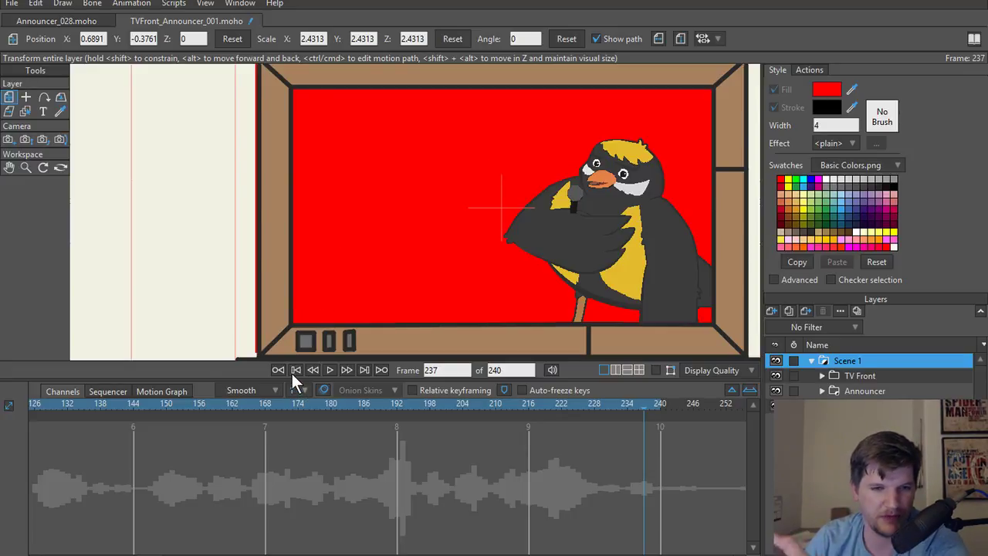
scroll(363, 254, "down", 3)
scroll(366, 255, "up", 2)
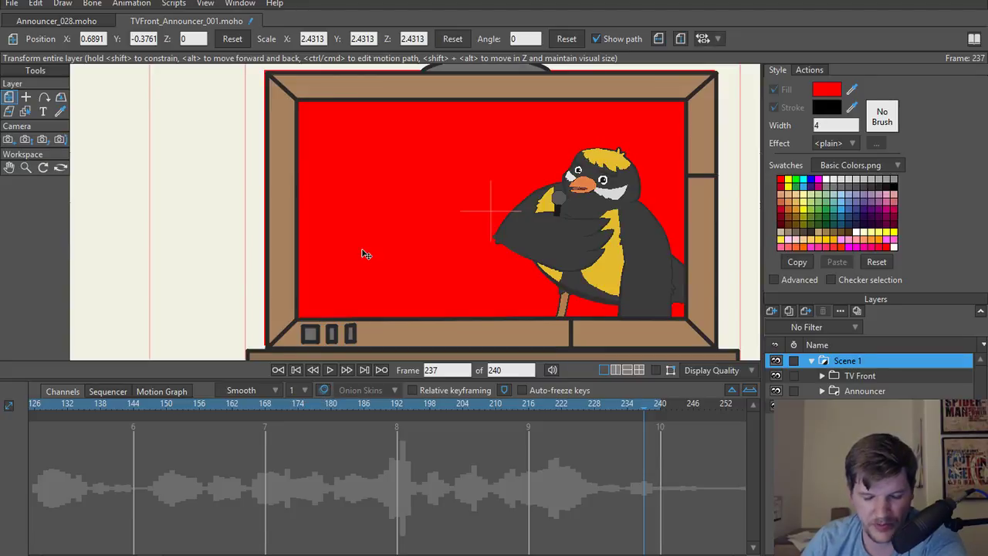
left_click(294, 369)
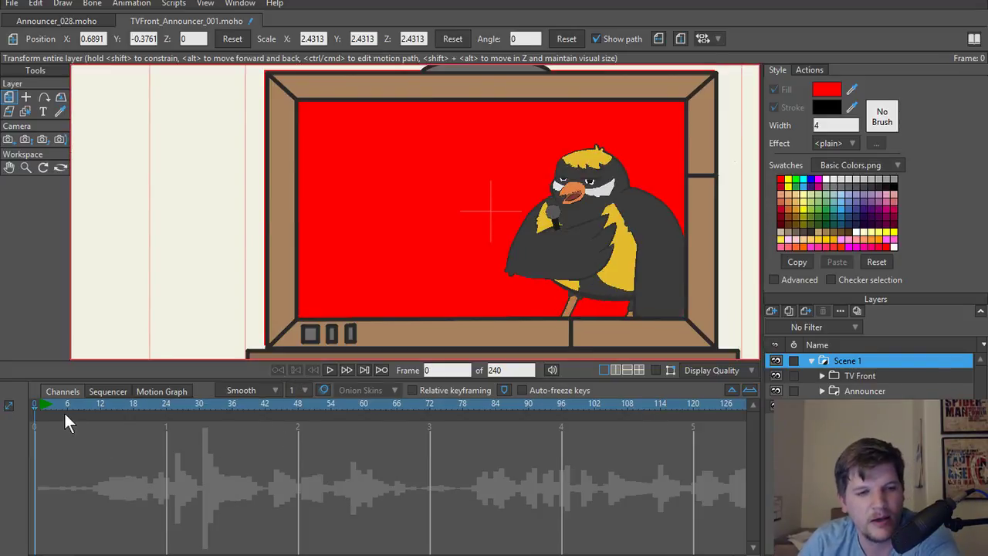
left_click_drag(64, 410, 4, 401)
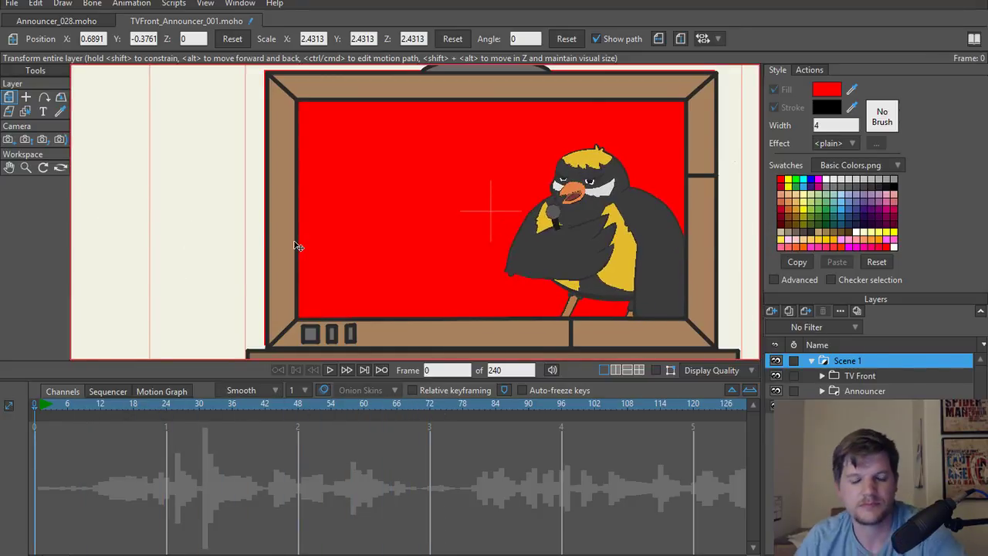
Try shrinking the red screen layer to scale X 0.9662 and Y 0.9376 and shifting its origin to fit it inside the TV frame.
right_click(368, 232, "alt")
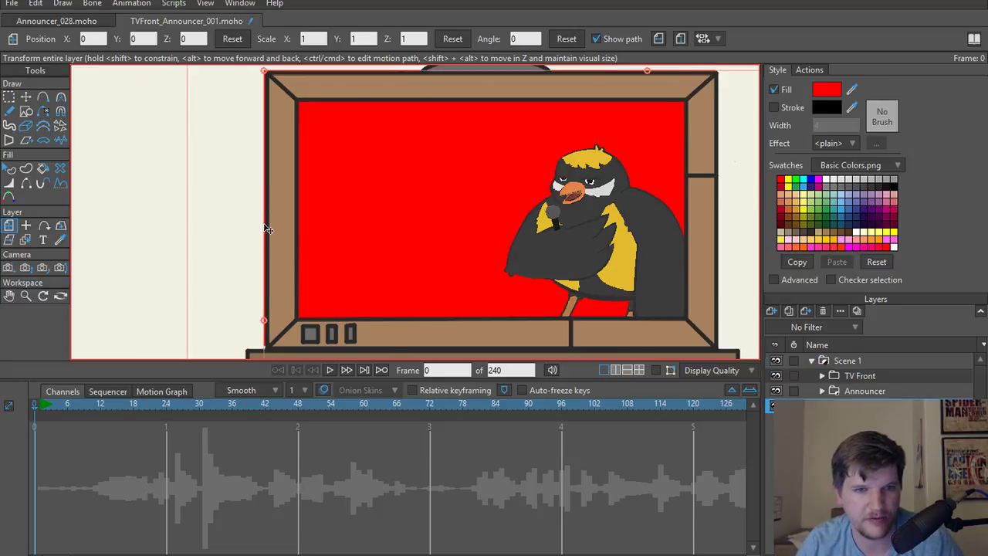
scroll(274, 255, "down", 2)
left_click_drag(268, 307, 280, 307)
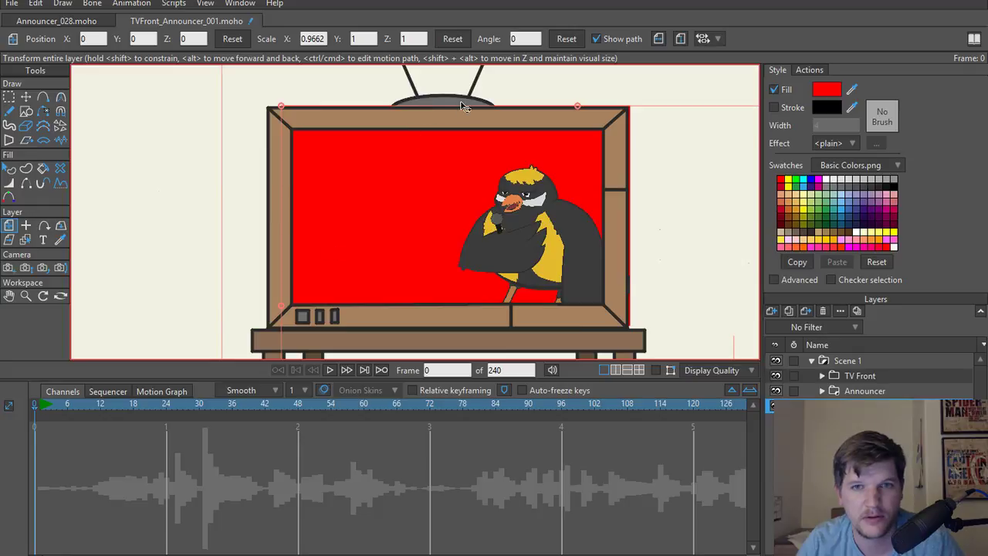
left_click_drag(577, 111, 577, 131)
scroll(666, 251, "down", 2)
left_click_drag(711, 257, 510, 221)
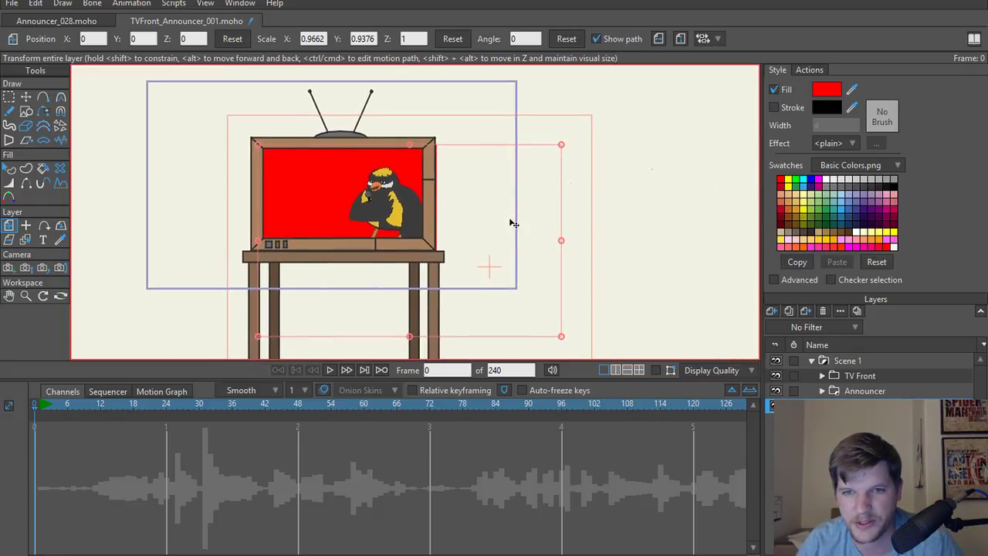
left_click_drag(561, 240, 553, 240)
key("ctrl+z")
key("ctrl+z")
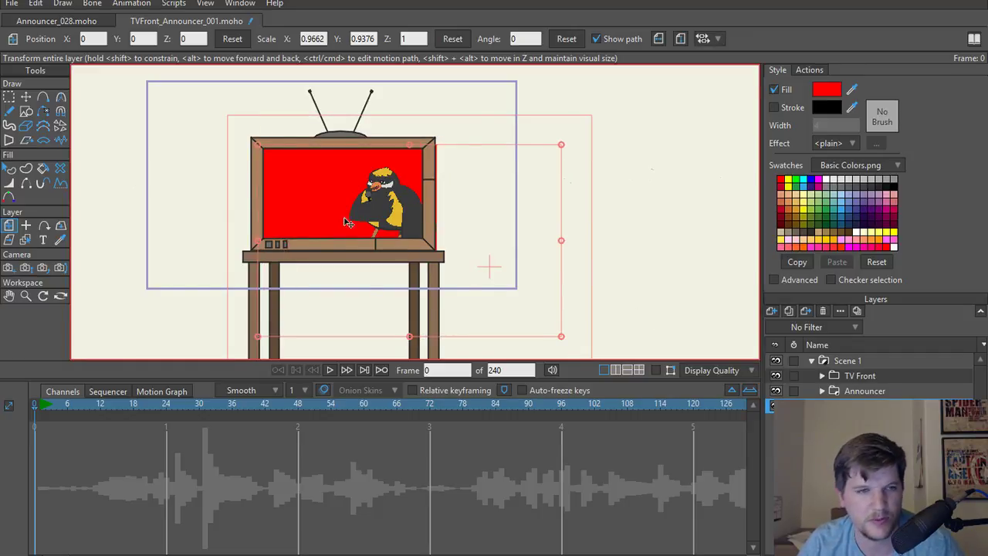
left_click(28, 227)
left_click(415, 248)
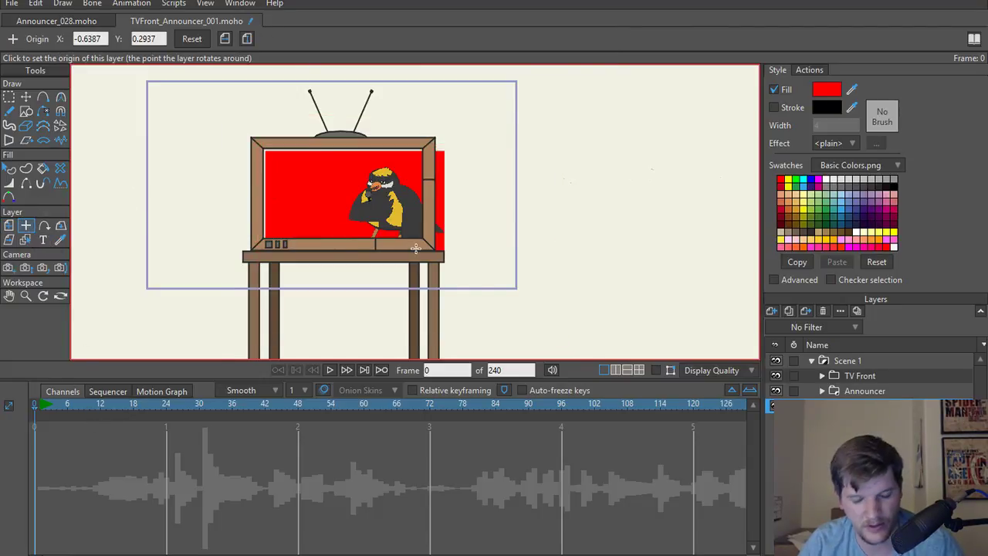
Shrink the red screen shape by transforming all its points so its edges stay hidden behind the TV frame.
key("t")
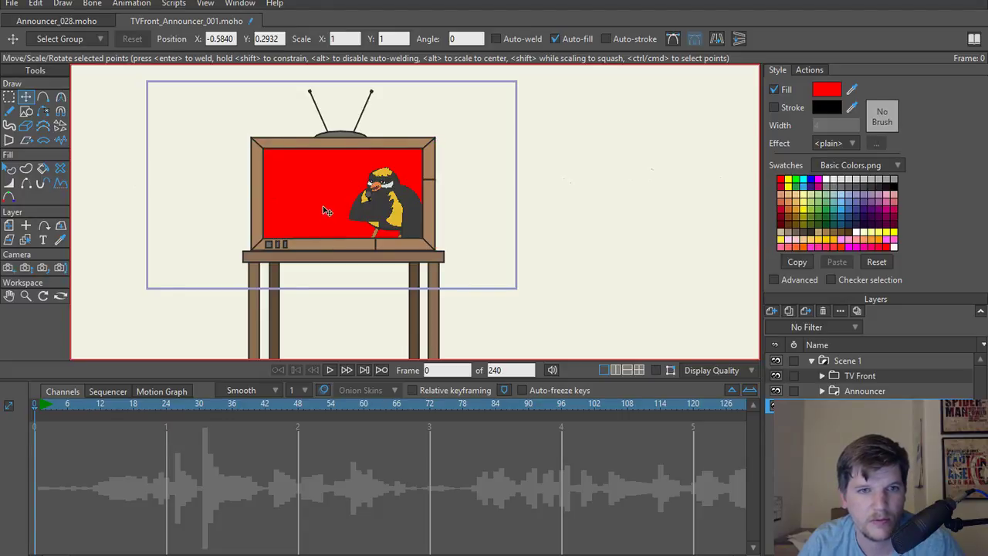
key("ctrl+a")
left_click_drag(438, 200, 425, 194)
left_click_drag(336, 246, 336, 244)
scroll(333, 244, "up", 2)
left_click_drag(277, 223, 354, 279)
scroll(355, 279, "up", 1)
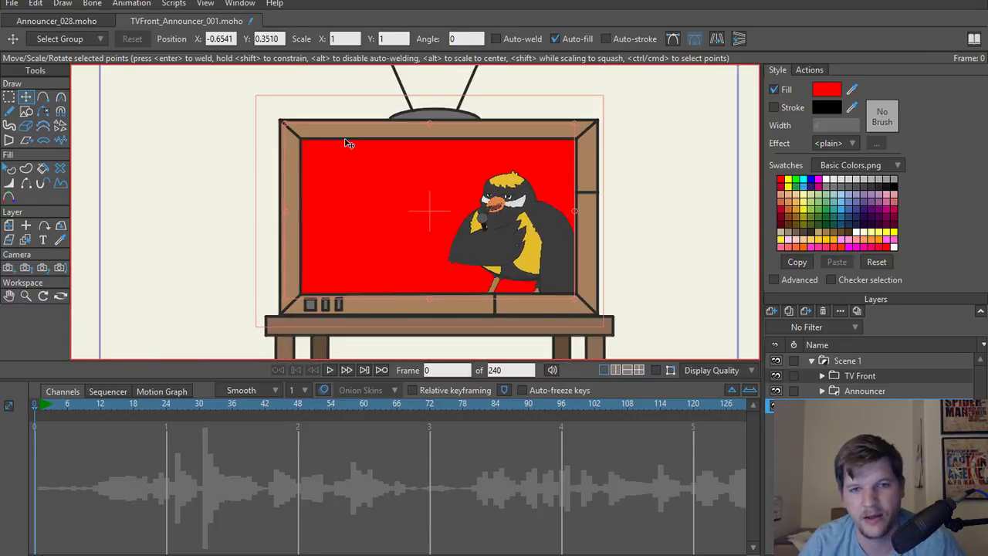
scroll(401, 277, "down", 1)
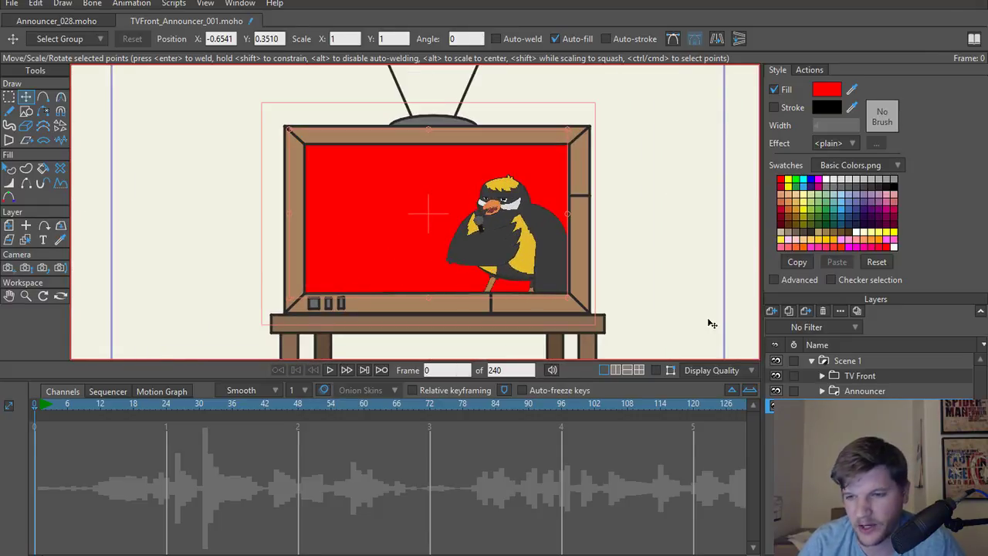
Toggle the visibility of the red screen layer and the TV Front group to check how they mask the Announcer.
left_click(773, 407)
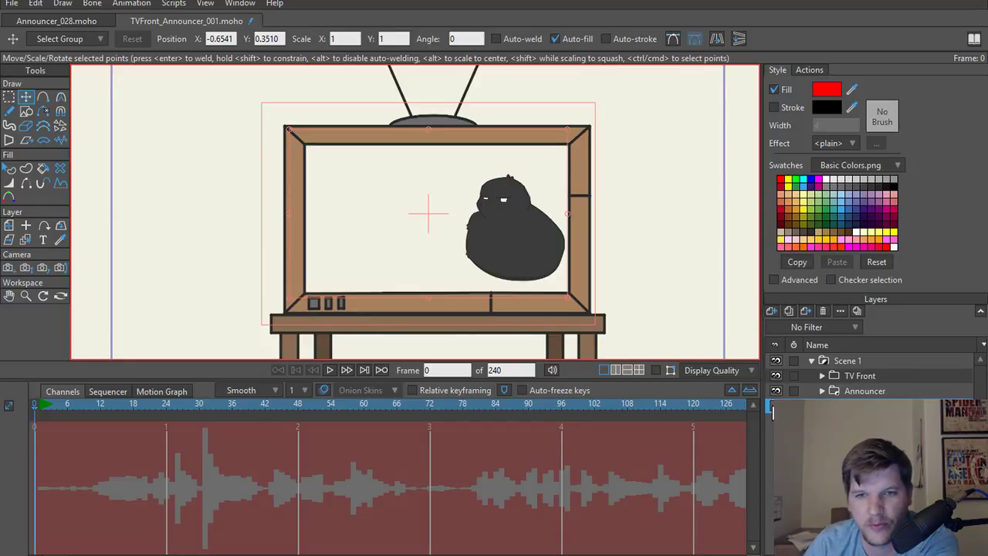
left_click(773, 406)
left_click(772, 406)
left_click(772, 407)
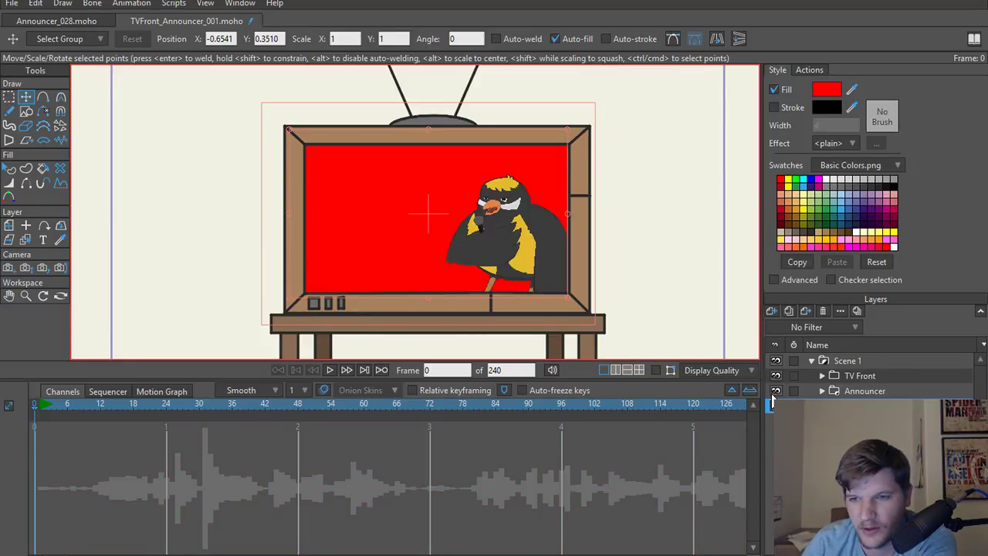
left_click(773, 403)
left_click(773, 403)
left_click(775, 376)
left_click(776, 376)
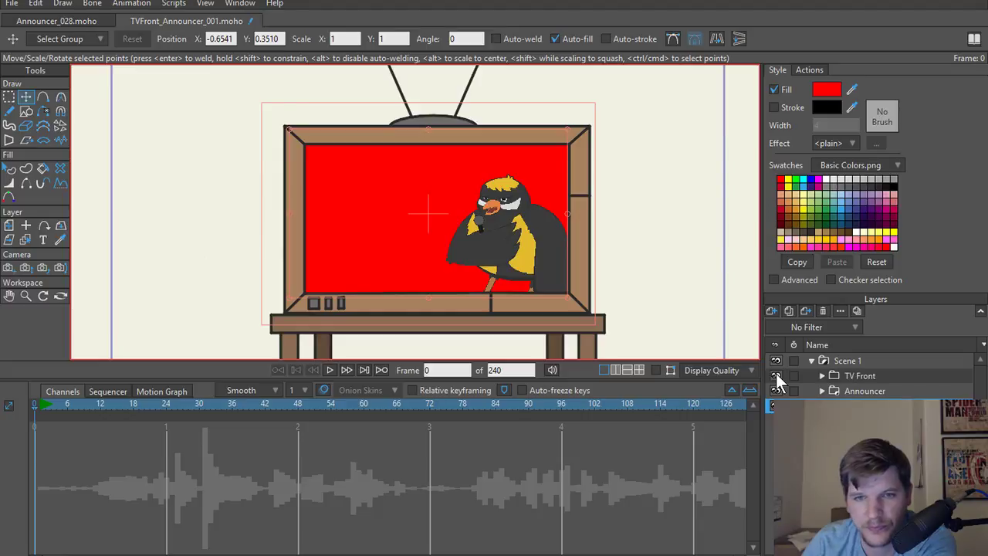
left_click(776, 376)
left_click(775, 376)
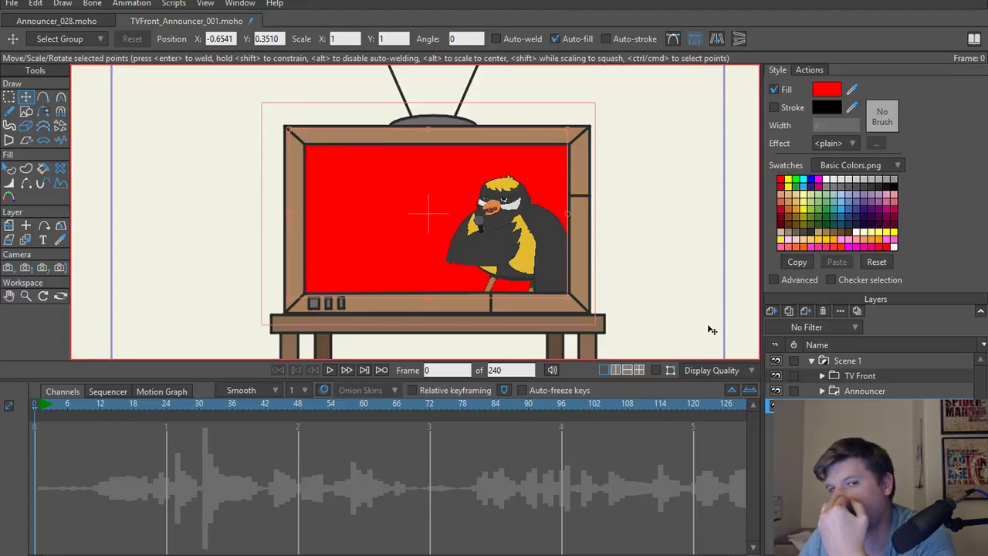
Select the Scene 1 group and collapse it in the layer list.
scroll(429, 267, "down", 4)
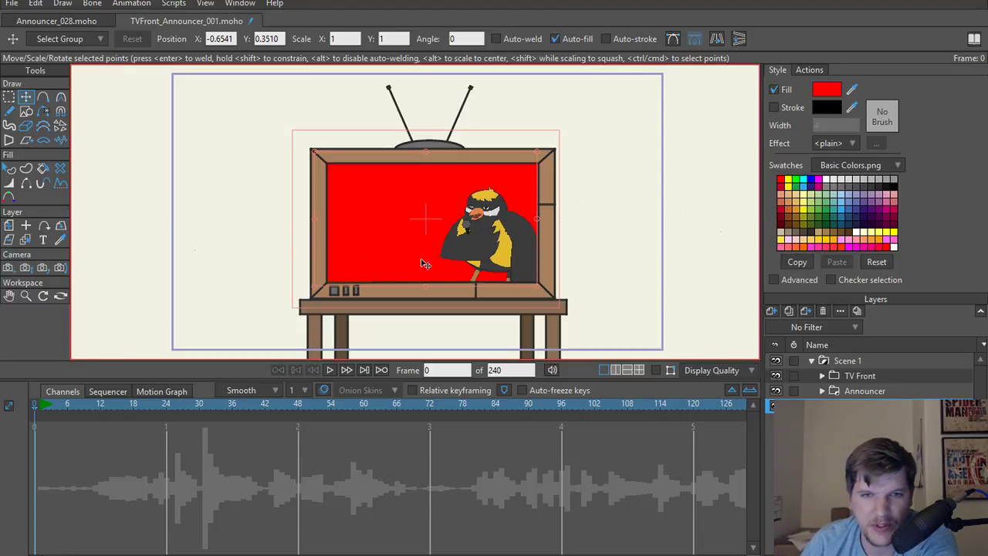
scroll(433, 277, "up", 1)
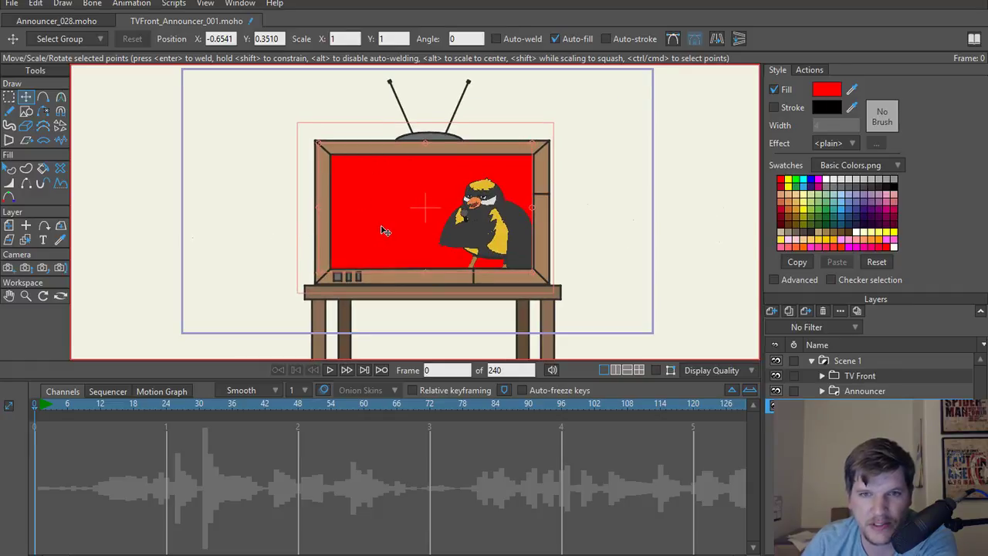
scroll(383, 230, "down", 1)
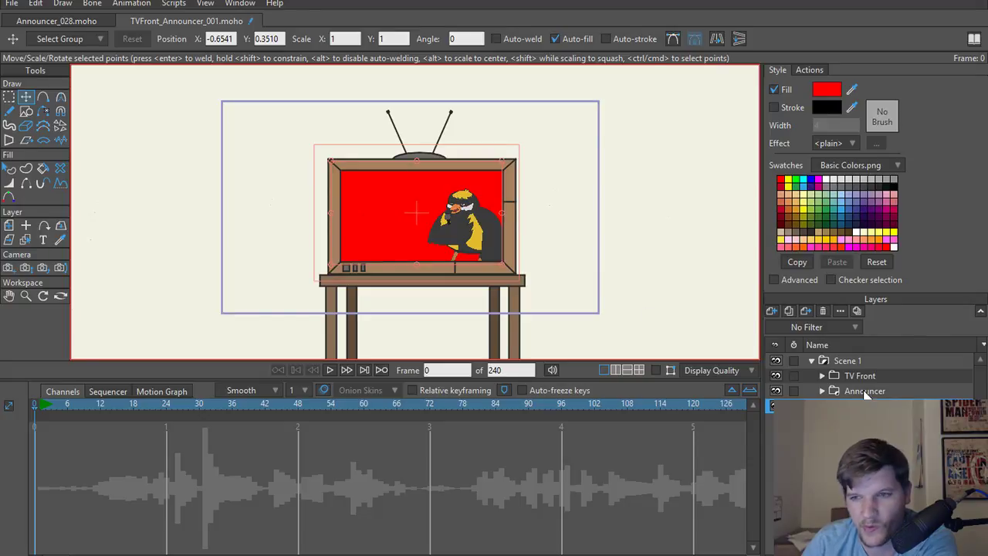
left_click(854, 361)
left_click(811, 360)
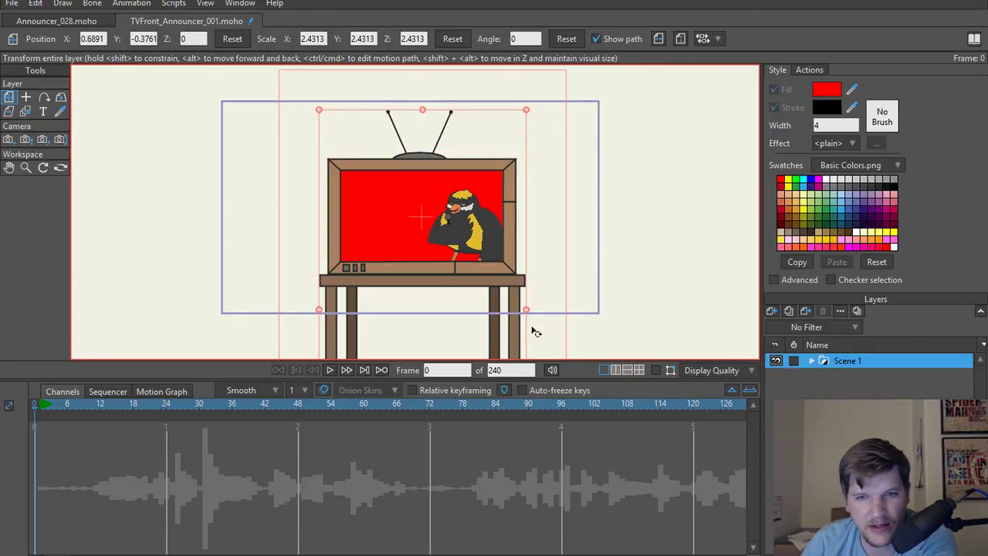
Try enlarging Scene 1 to a scale of 5.2807 so the TV screen fills the camera frame, and undo it.
left_click_drag(527, 111, 739, 75)
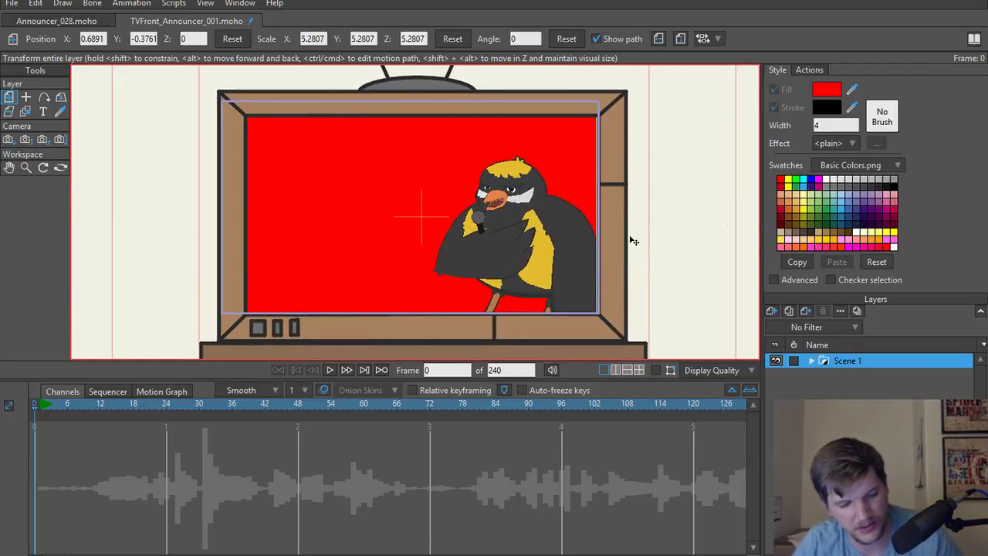
key("ctrl+z")
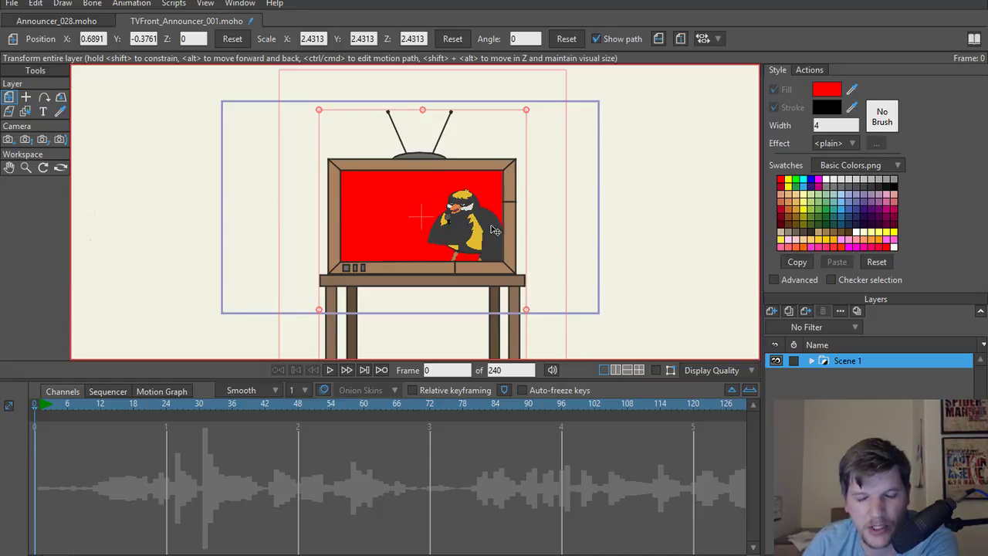
scroll(424, 256, "up", 4)
scroll(409, 204, "down", 3)
scroll(409, 203, "up", 3)
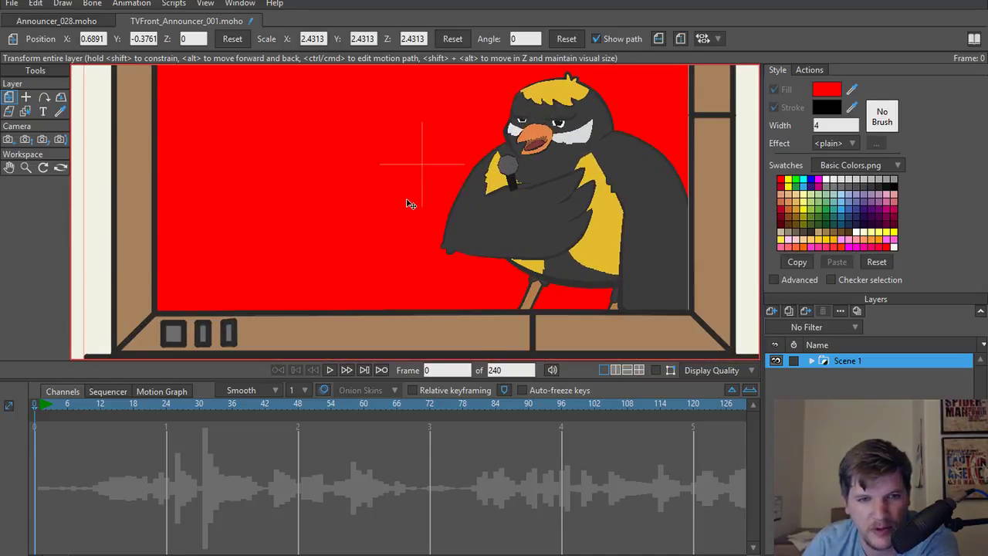
Play back the scene with its audio to check how the announcer moves inside the TV within the camera frame.
scroll(410, 203, "down", 3)
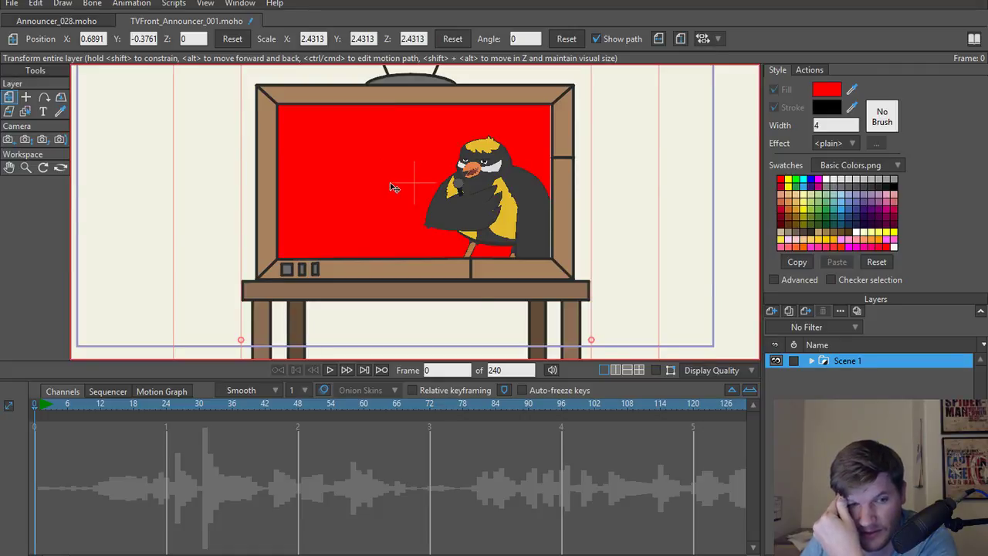
scroll(394, 187, "down", 1)
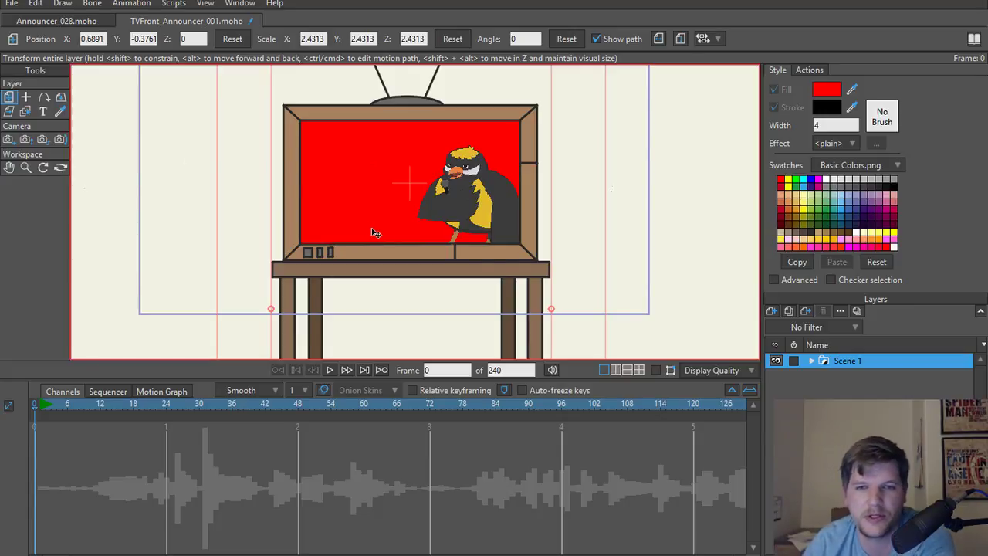
left_click_drag(351, 221, 379, 262)
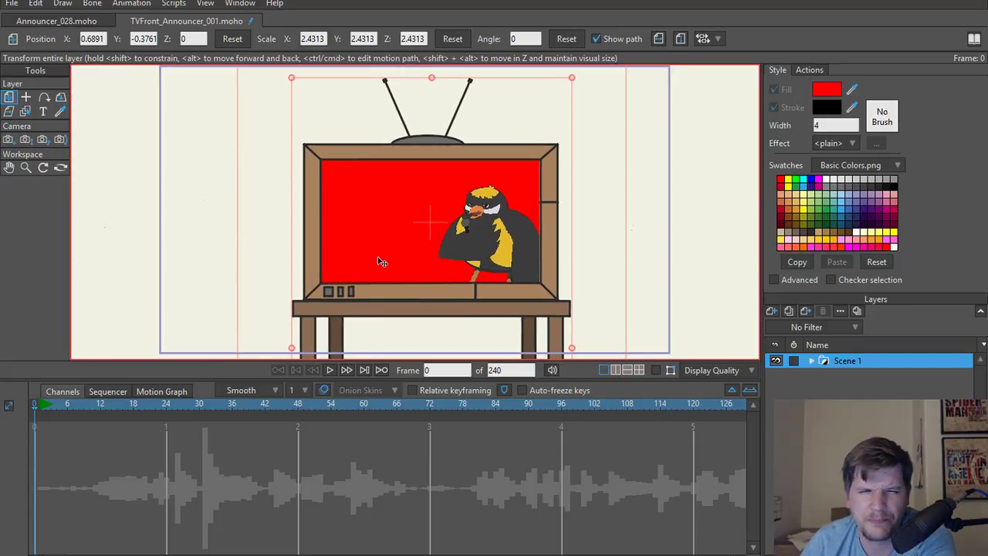
scroll(370, 213, "down", 1)
scroll(370, 213, "down", 1)
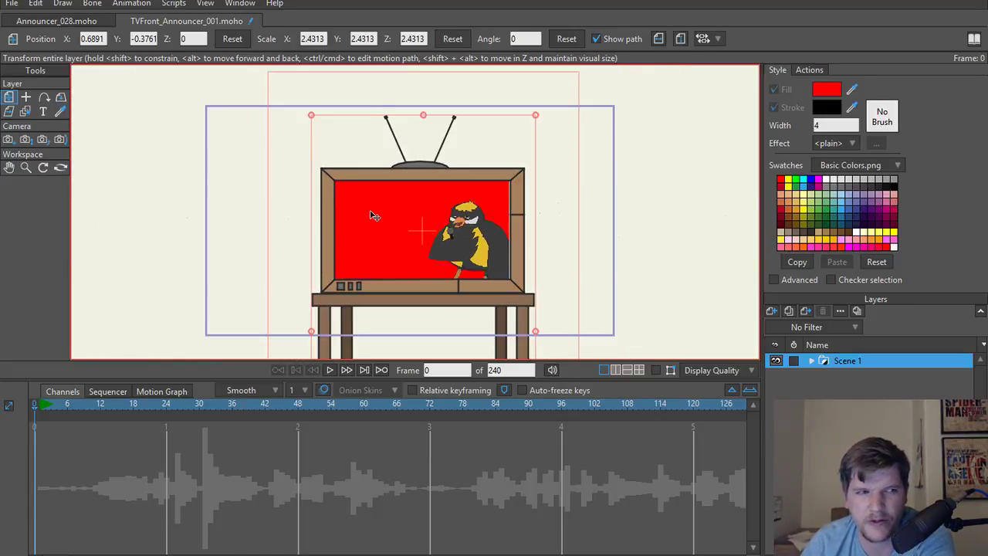
scroll(373, 215, "up", 2)
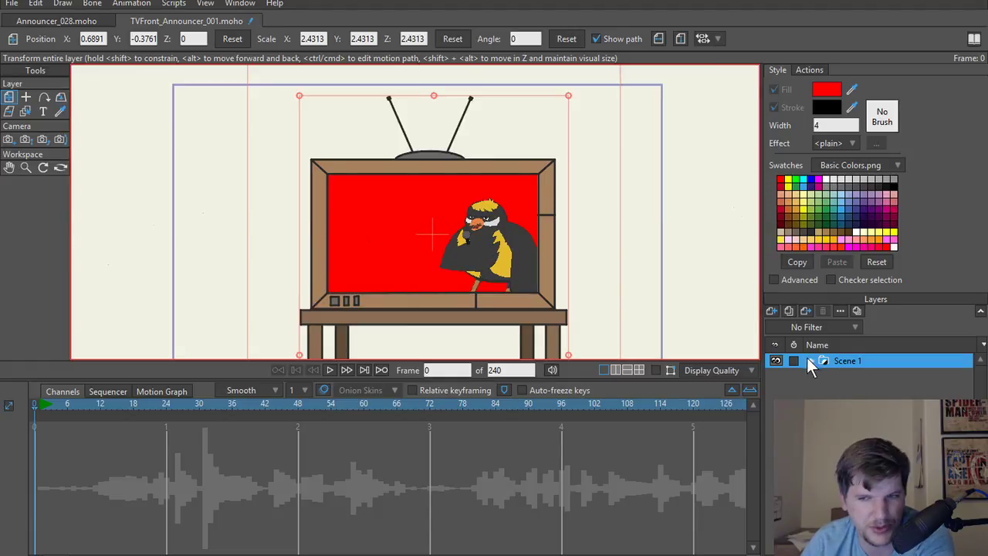
left_click(329, 370)
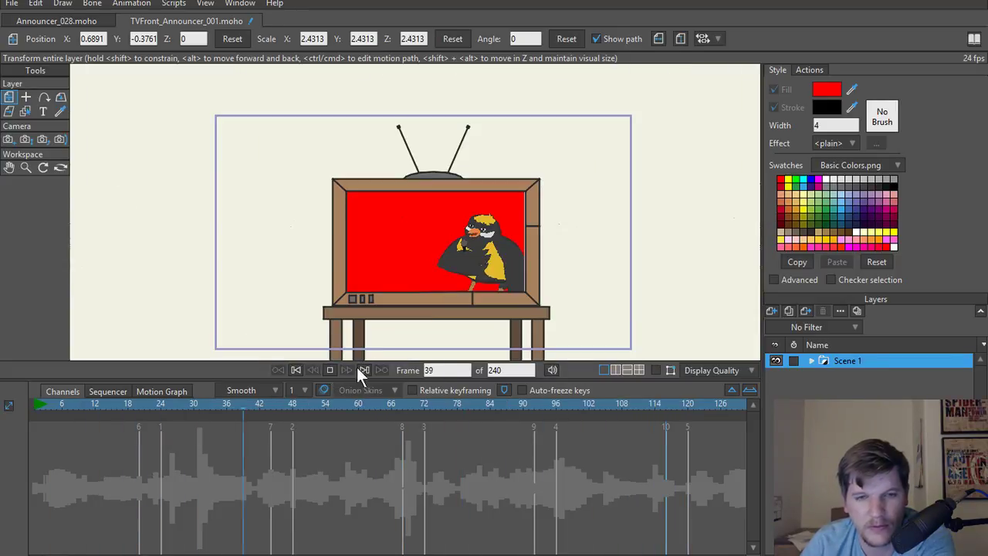
left_click(328, 369)
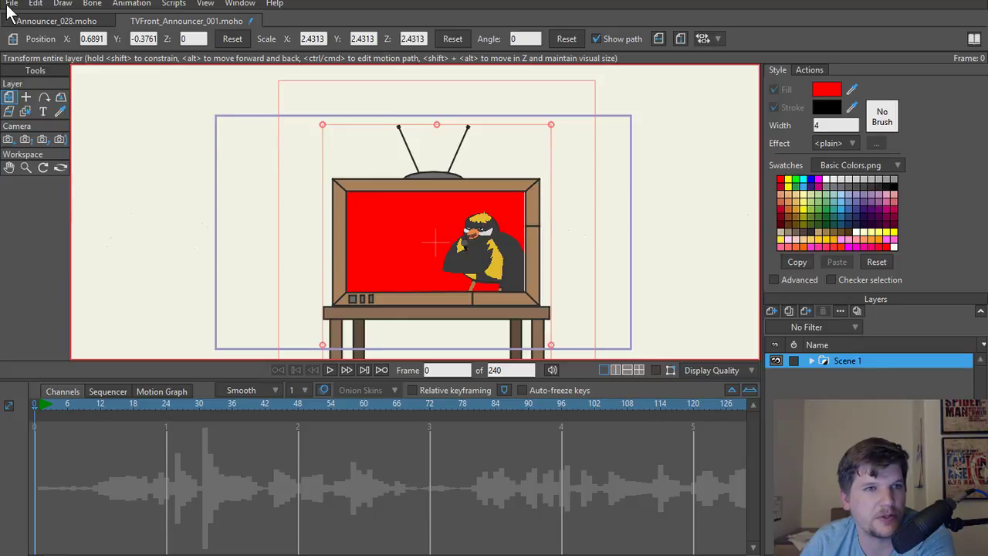
Export the animation, frames 1 to 240, as an MP4 named TV_Test in the Silly Bird\Video folder.
left_click(11, 4)
mouse_move(46, 352)
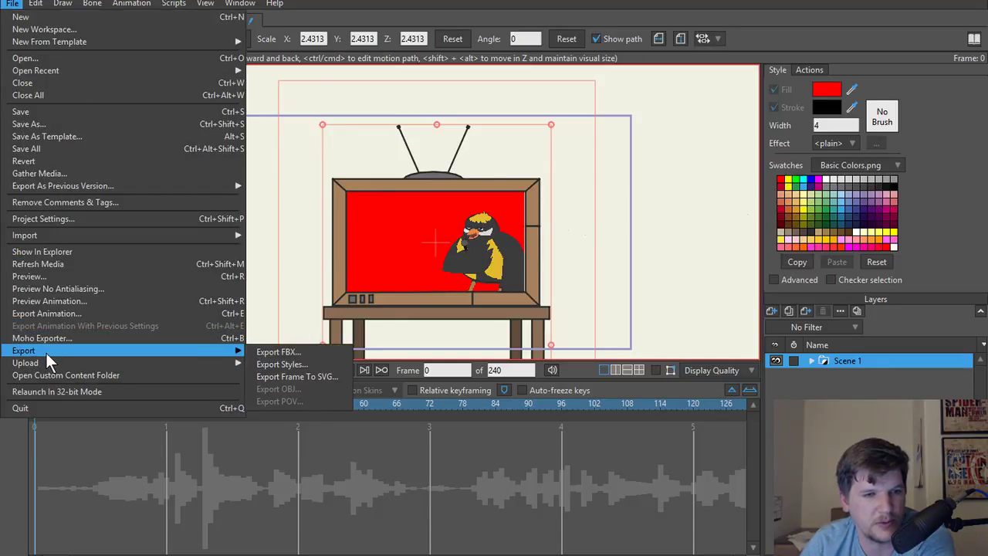
left_click(57, 315)
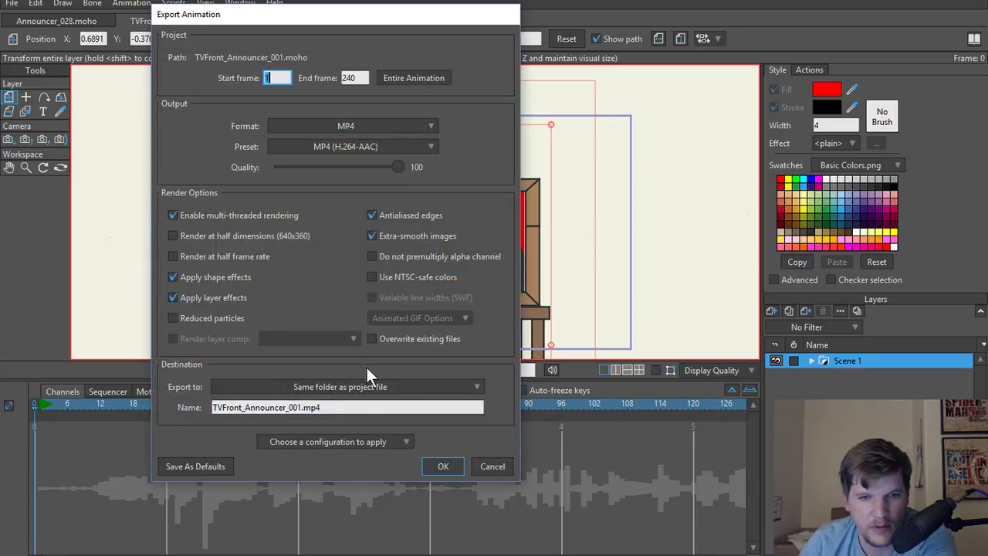
left_click(342, 407)
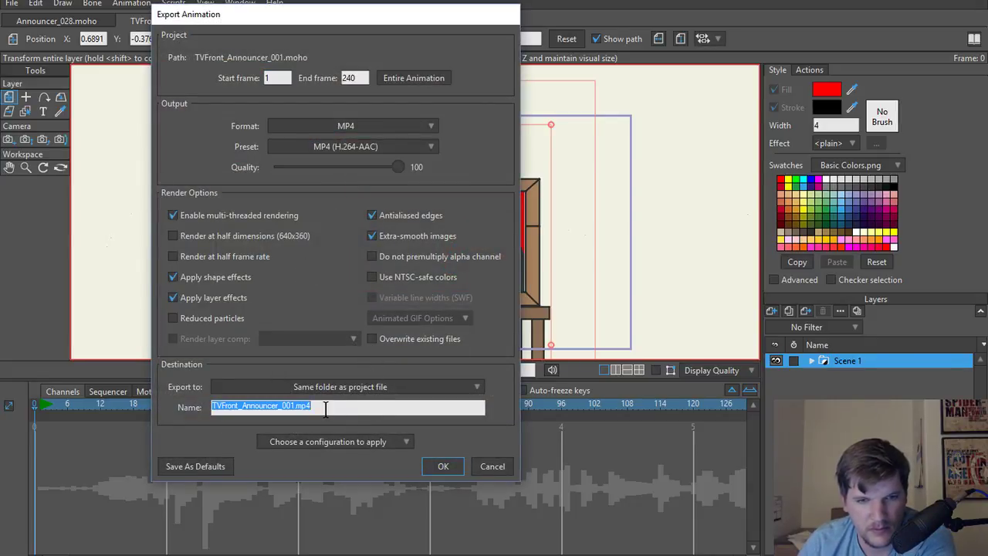
type("TV_Test")
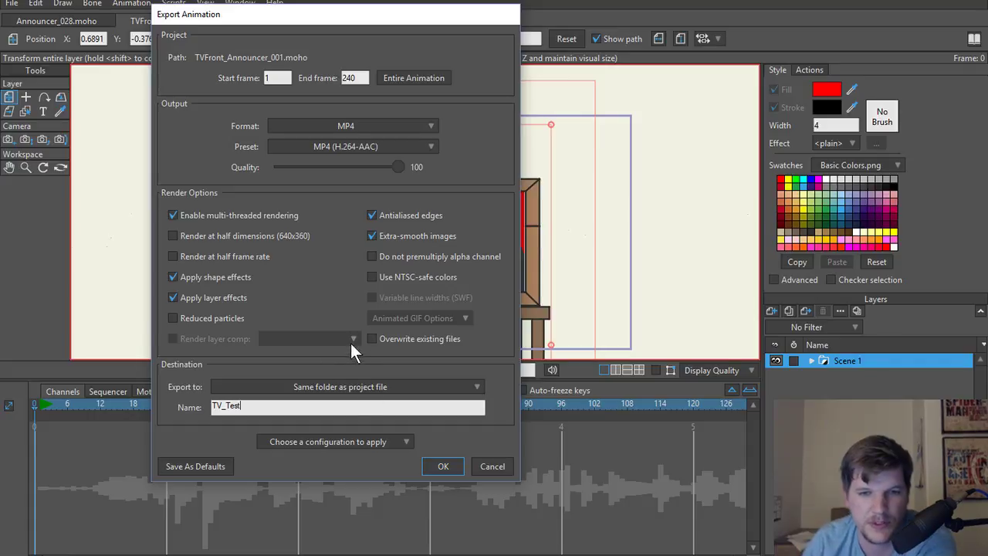
left_click(384, 390)
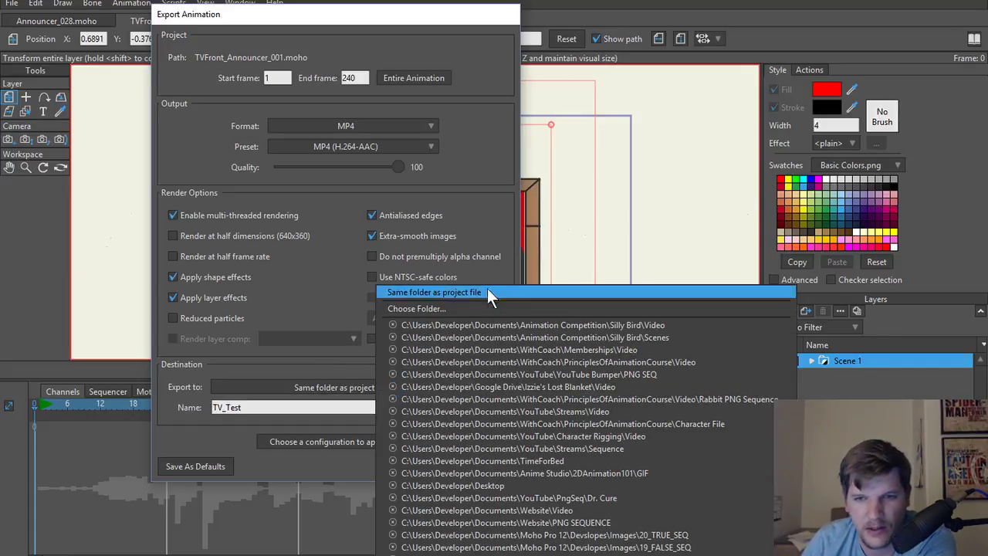
left_click(471, 328)
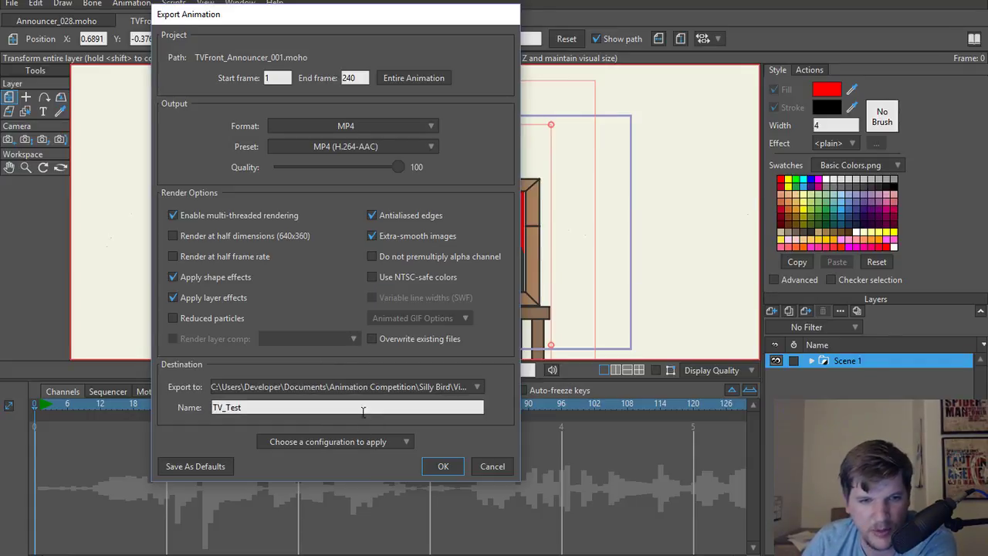
left_click(442, 463)
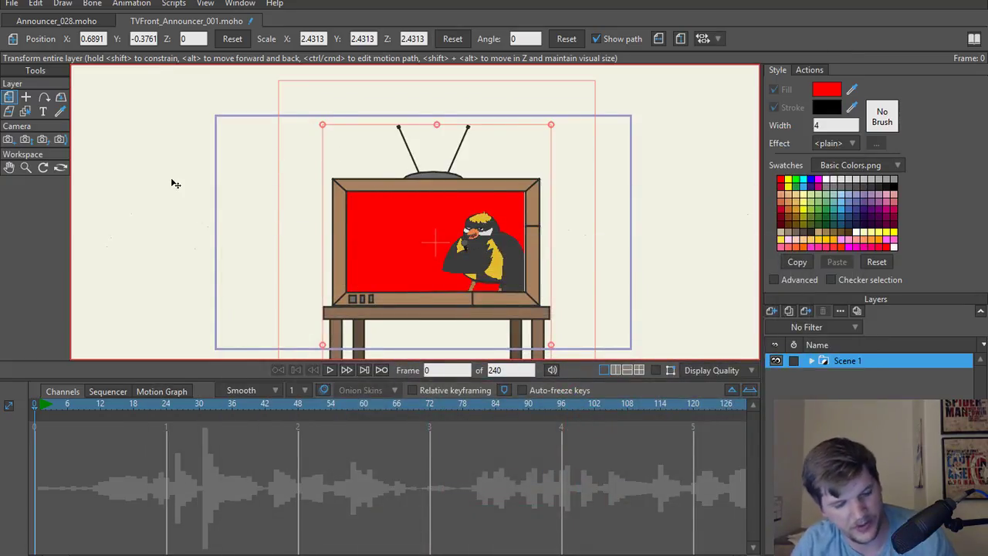
Save the project as a new version named TVFront_Announcer_002 in the Assets folder.
key("ctrl+shift+s")
left_click(214, 437)
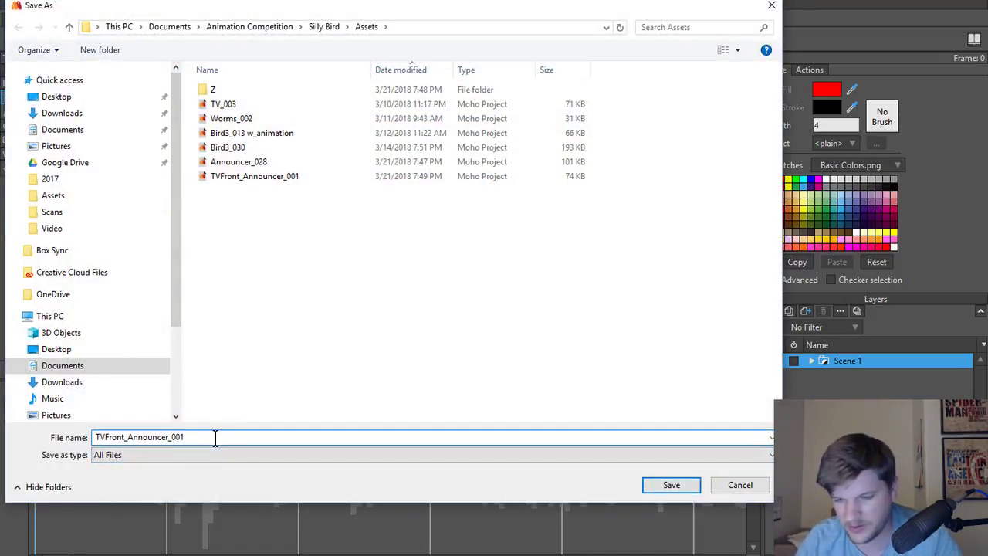
key("Return")
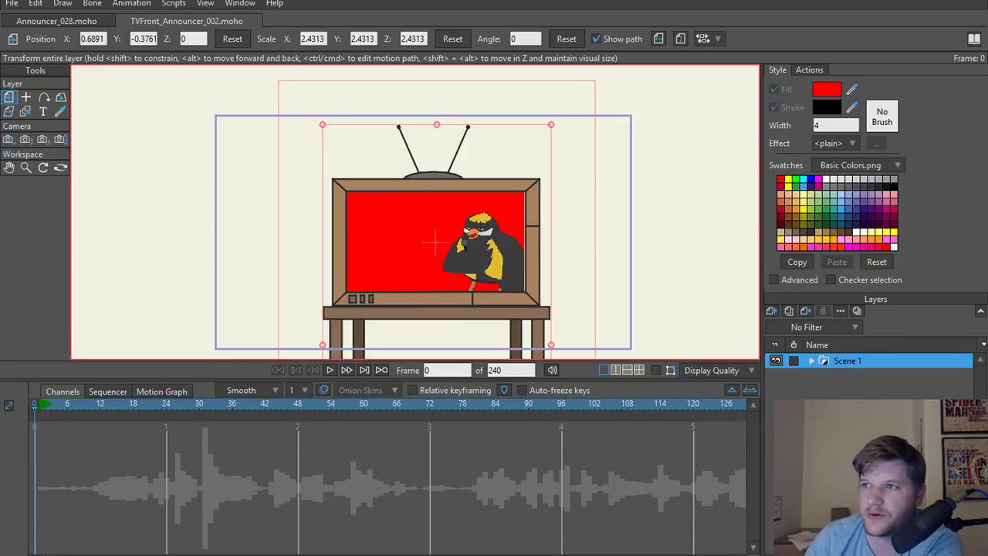
Switch to Chrome and search Google Images for "dancing with the stars logo" as a reference.
left_click(525, 3)
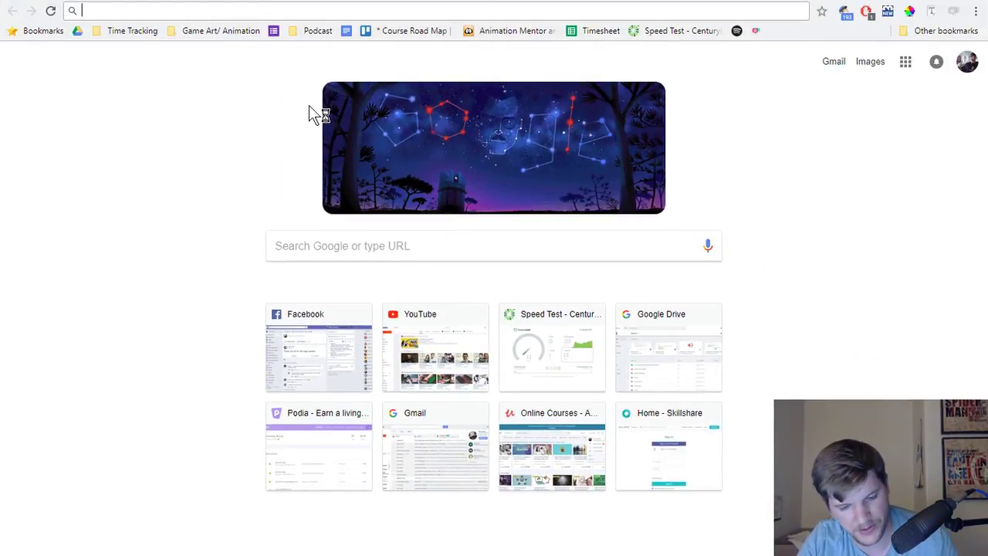
type("dancing with the")
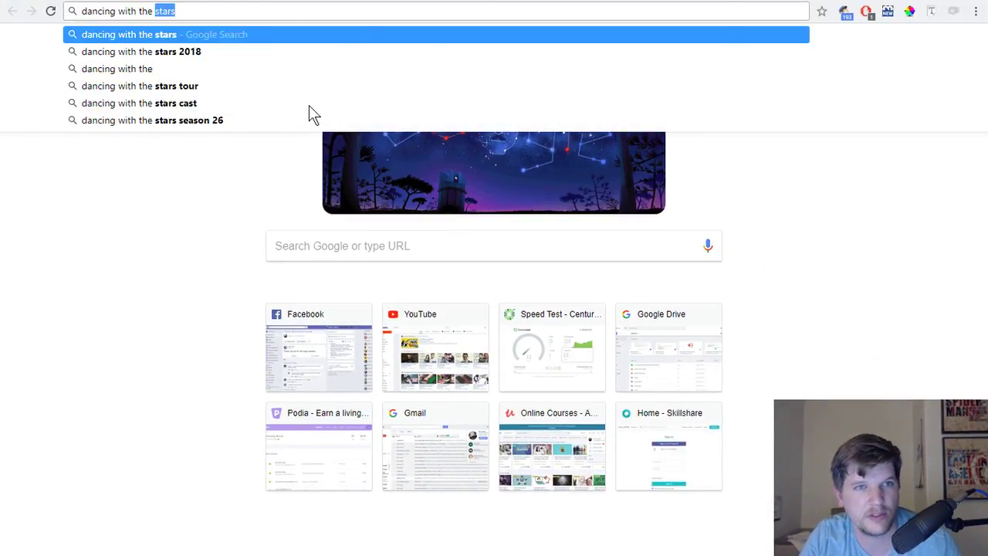
key("Return")
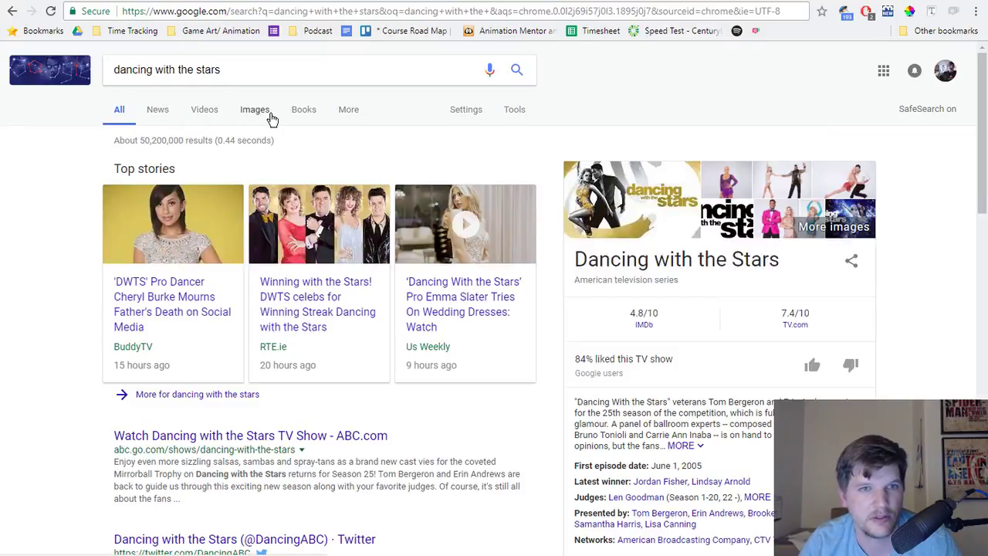
left_click(270, 116)
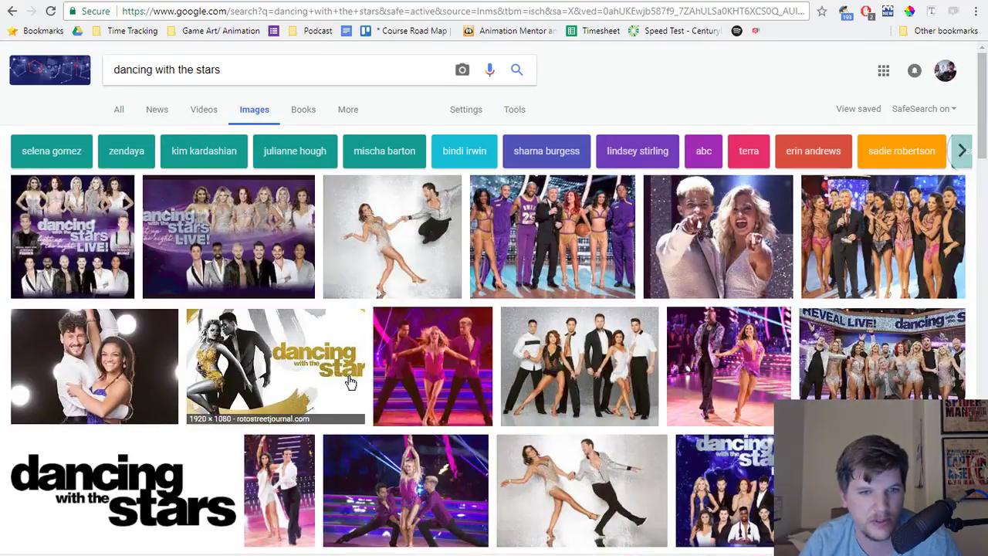
left_click(234, 79)
type("lg")
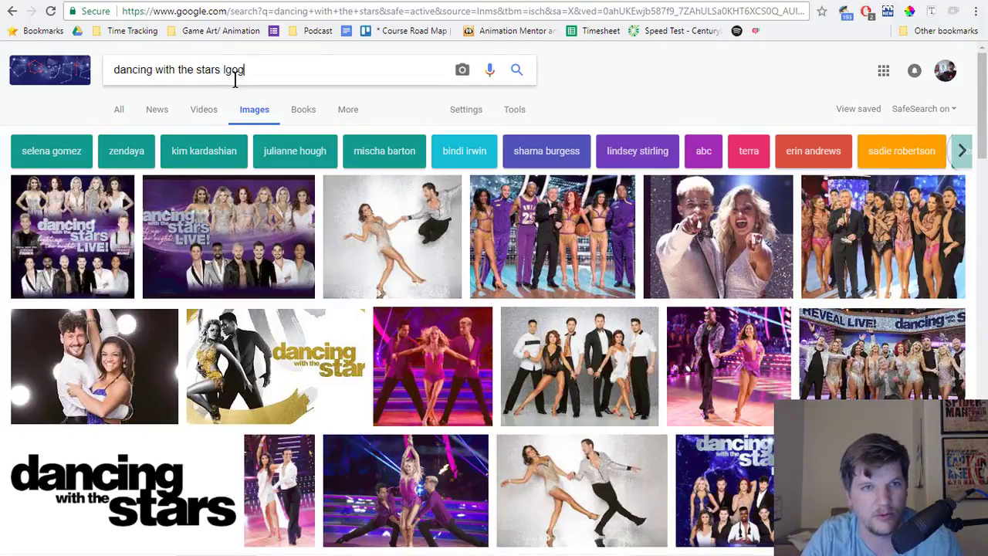
key("BackSpace")
type("ogo")
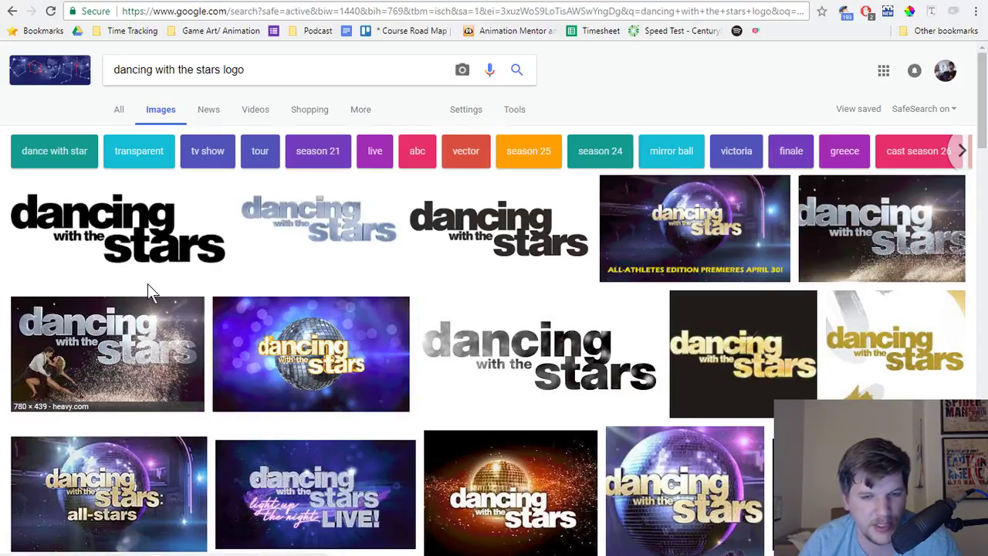
Find the dafont website through a search in a new browser tab and browse its recently added fonts.
left_click(166, 0)
type("da")
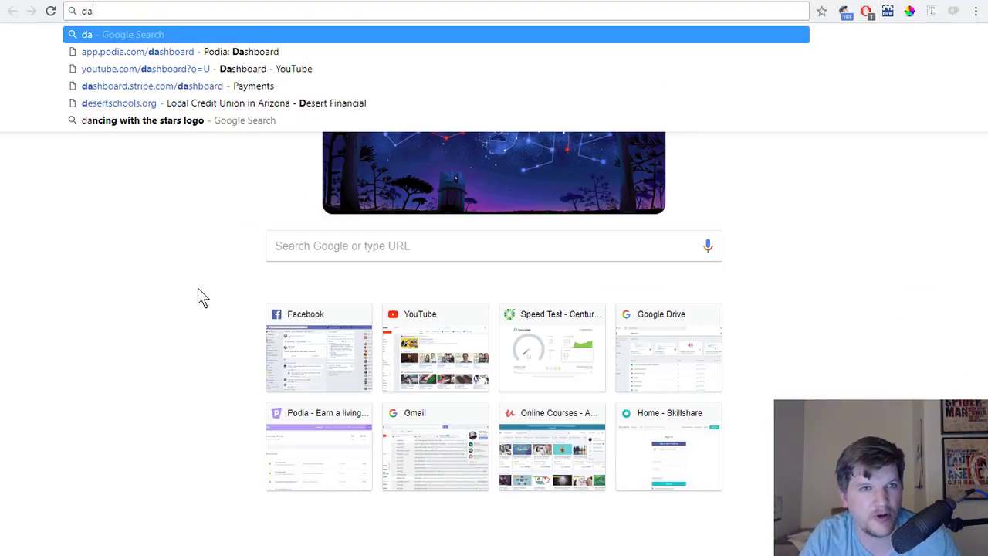
type("font")
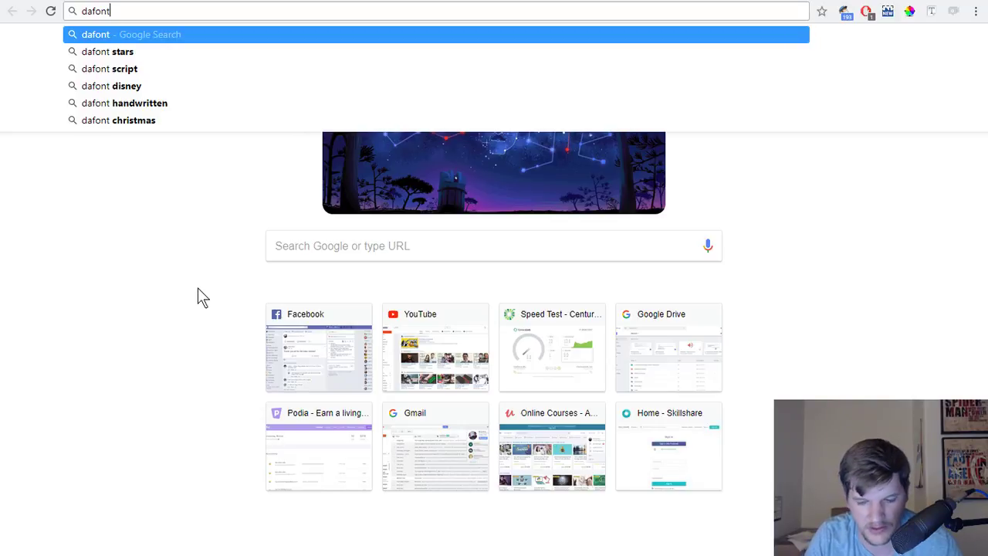
key("Return")
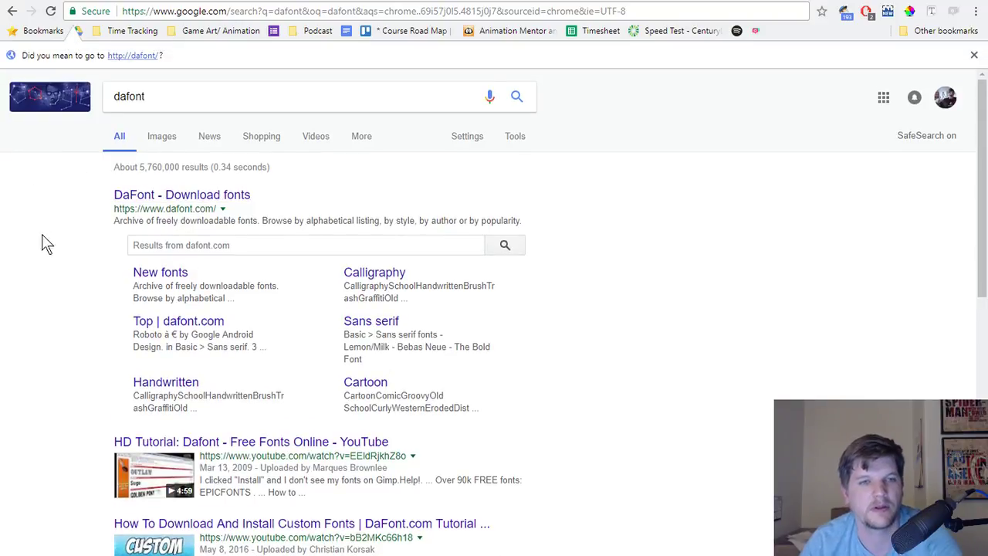
left_click(137, 196)
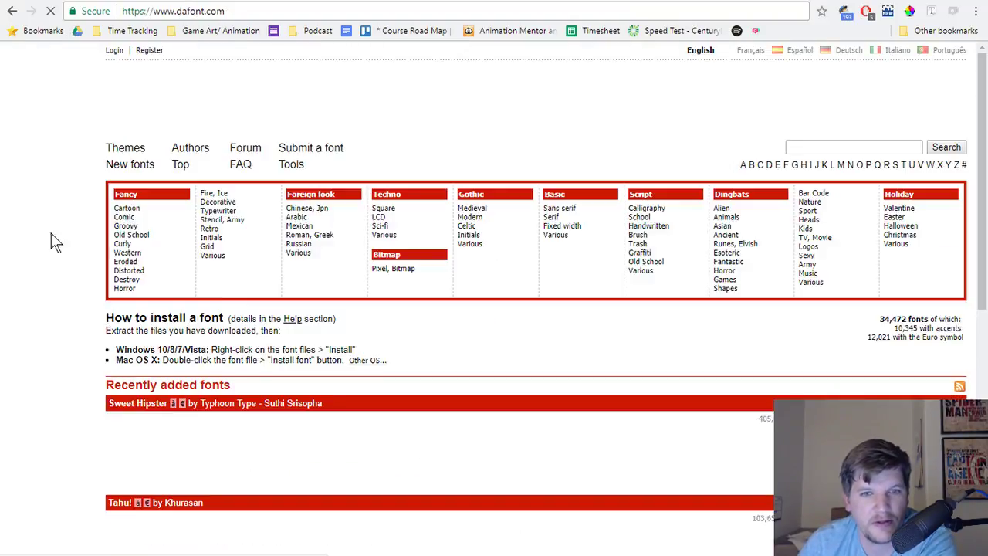
scroll(49, 238, "down", 3)
scroll(49, 231, "down", 5)
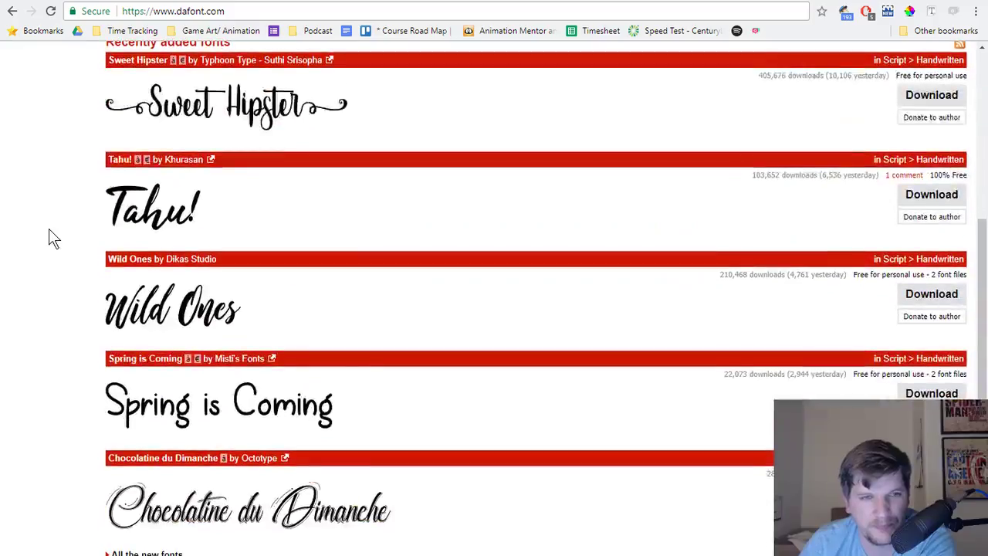
scroll(44, 236, "up", 4)
scroll(44, 234, "up", 4)
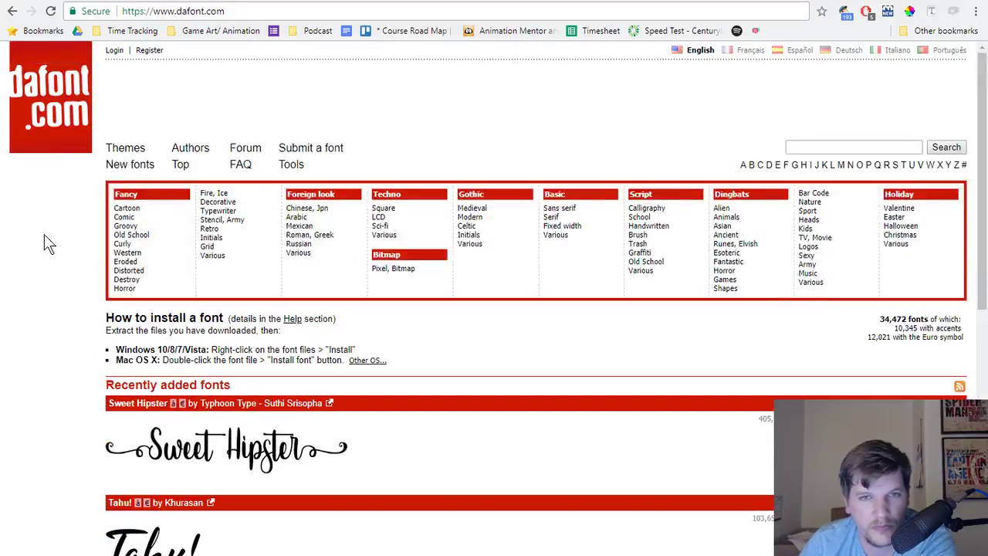
Return to the logo image results, enlarge the plain black Dancing with the Stars logo, and inspect its font with Font Finder.
left_click(65, 0)
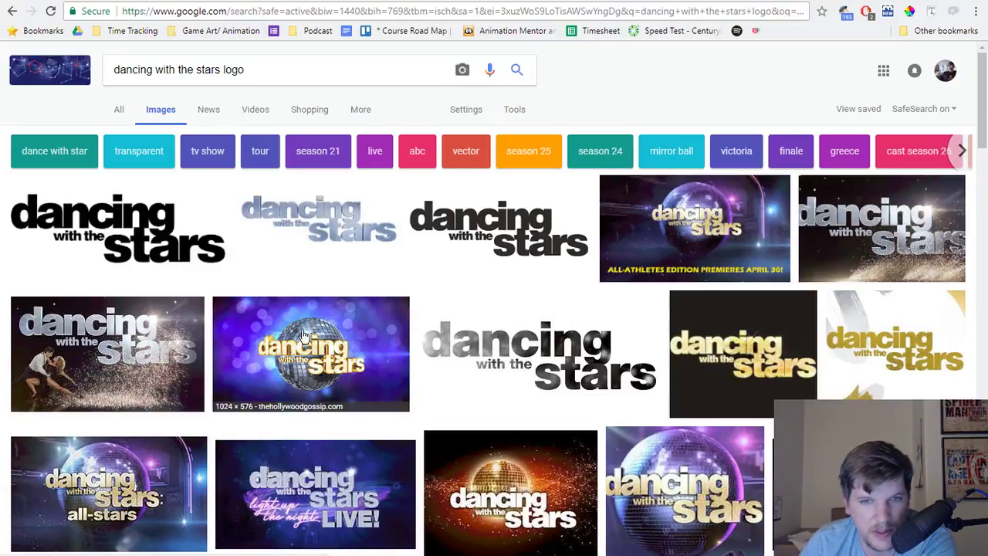
left_click(99, 251)
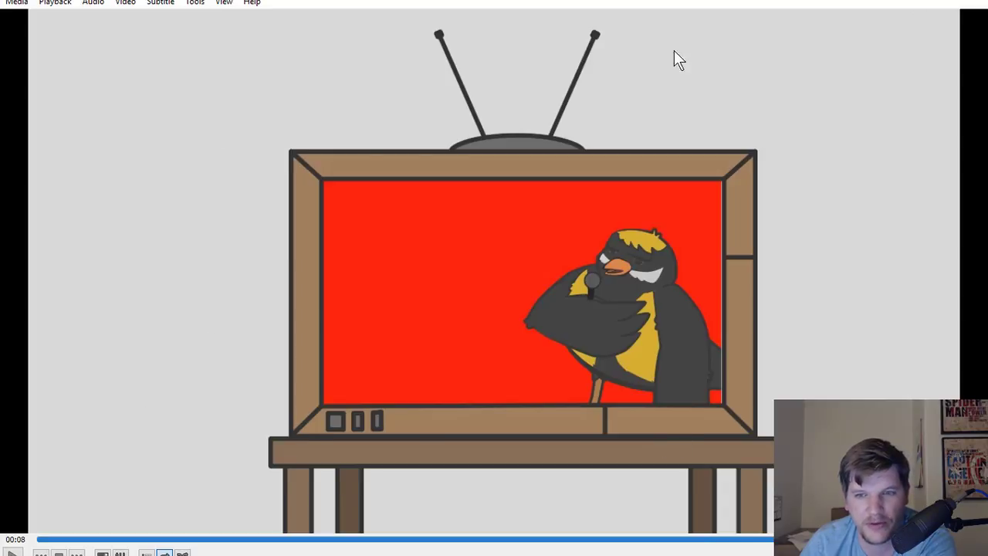
left_click(981, 4)
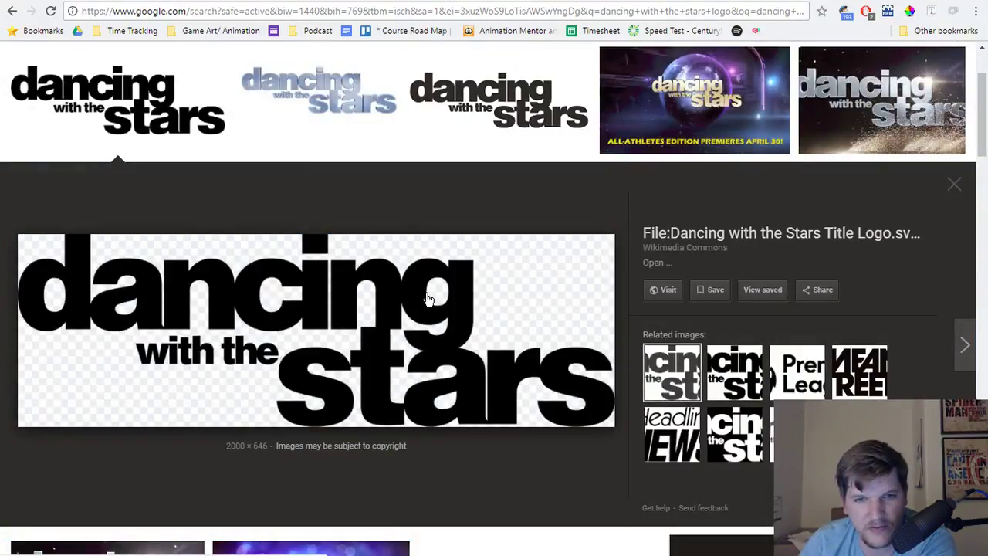
left_click_drag(987, 104, 277, 66)
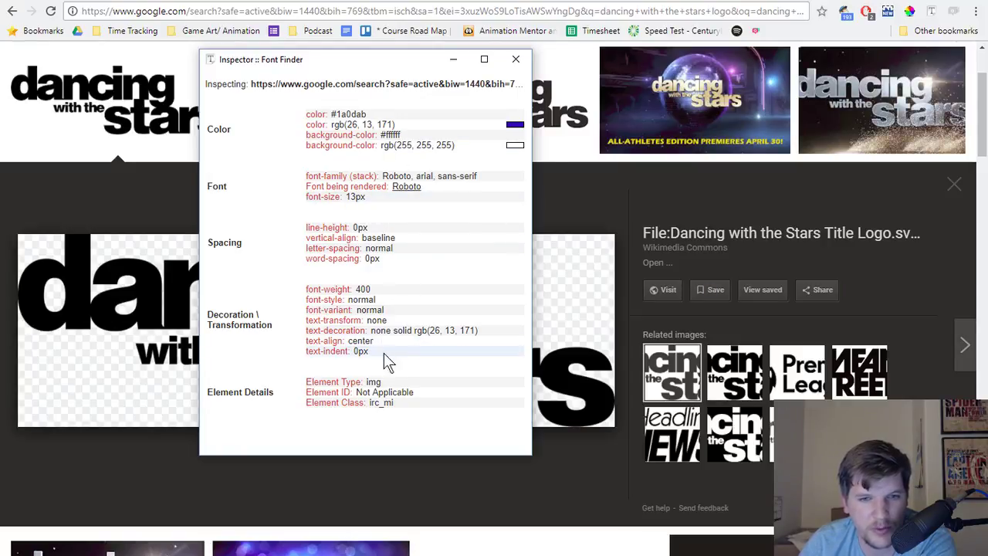
left_click(515, 58)
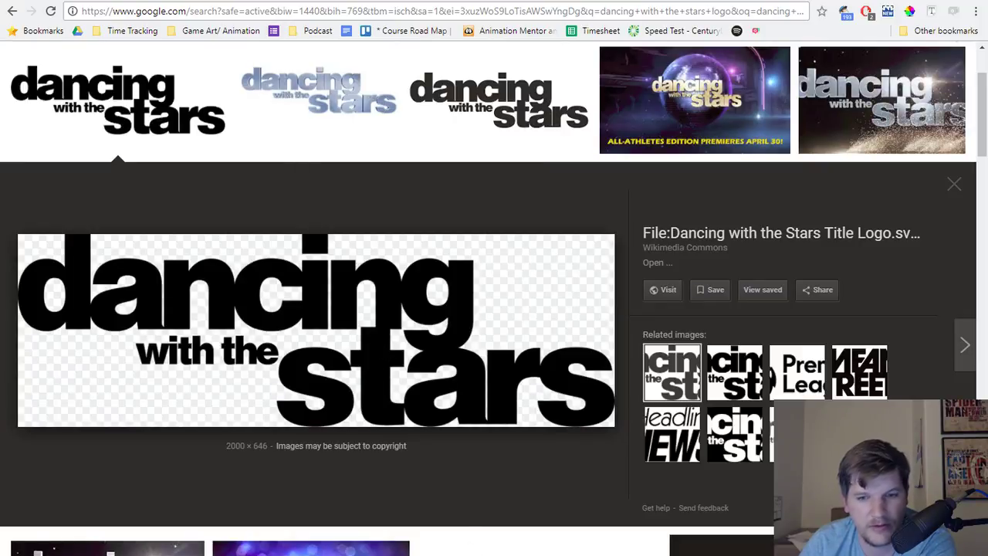
Switch back to Moho, bring up the rendered preview of TVFront_Announcer_002, and close it.
mouse_move(554, 552)
left_click(512, 545)
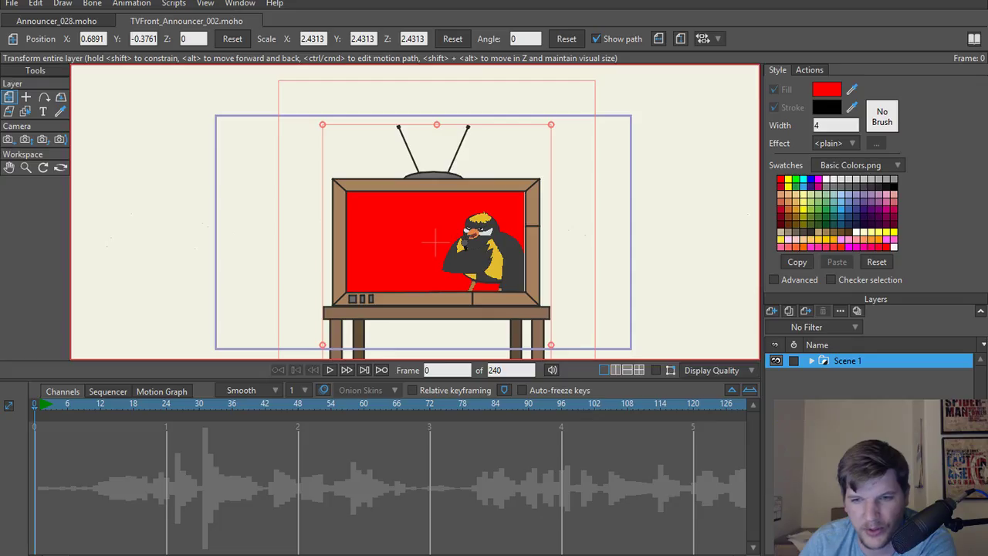
mouse_move(554, 553)
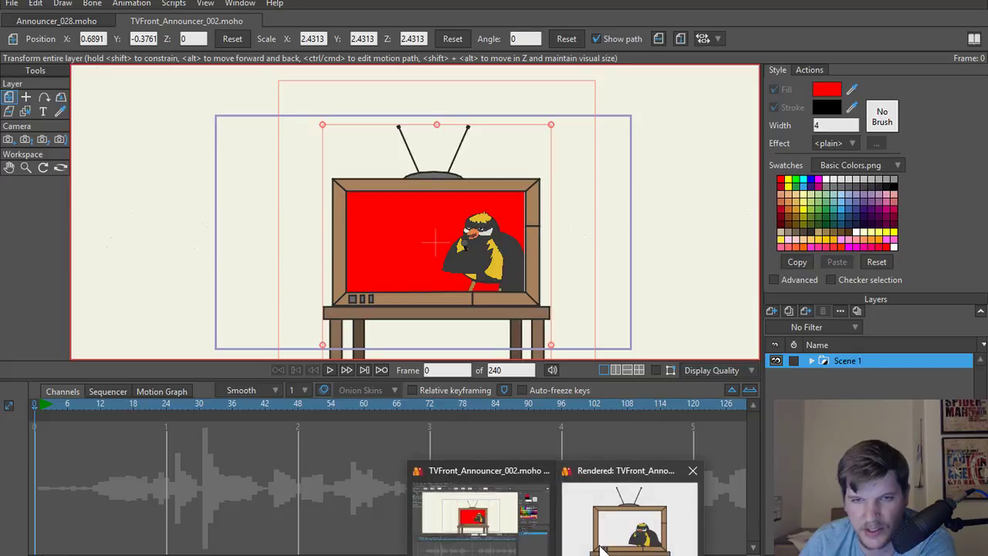
left_click(633, 513)
left_click(925, 27)
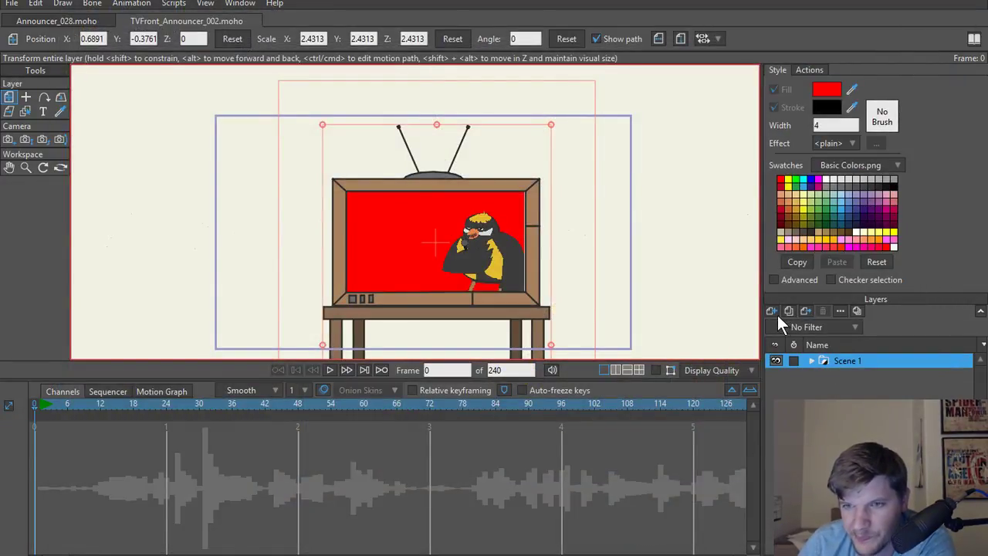
Expand Scene 1 and its TV Front group to reach the individual TV part layers.
left_click(811, 360)
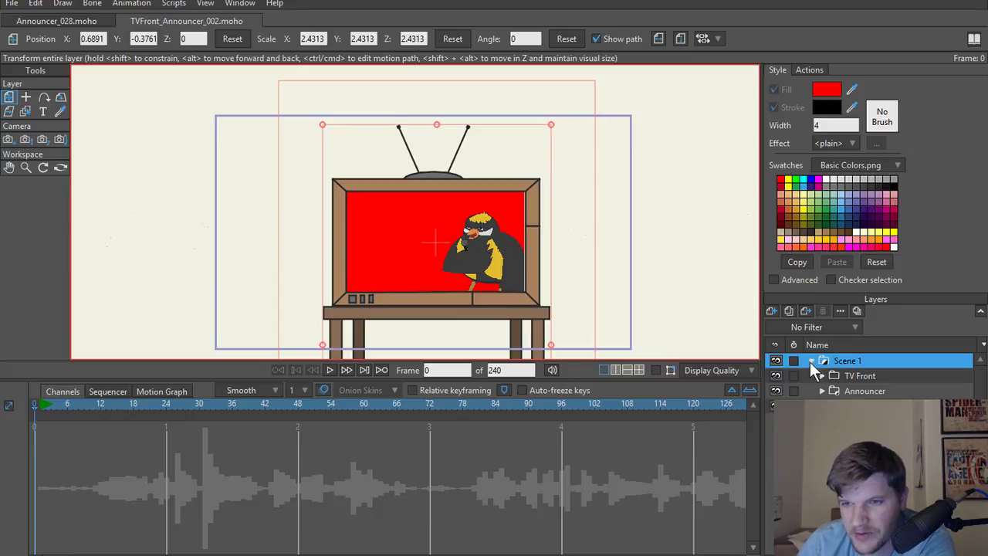
left_click(870, 376)
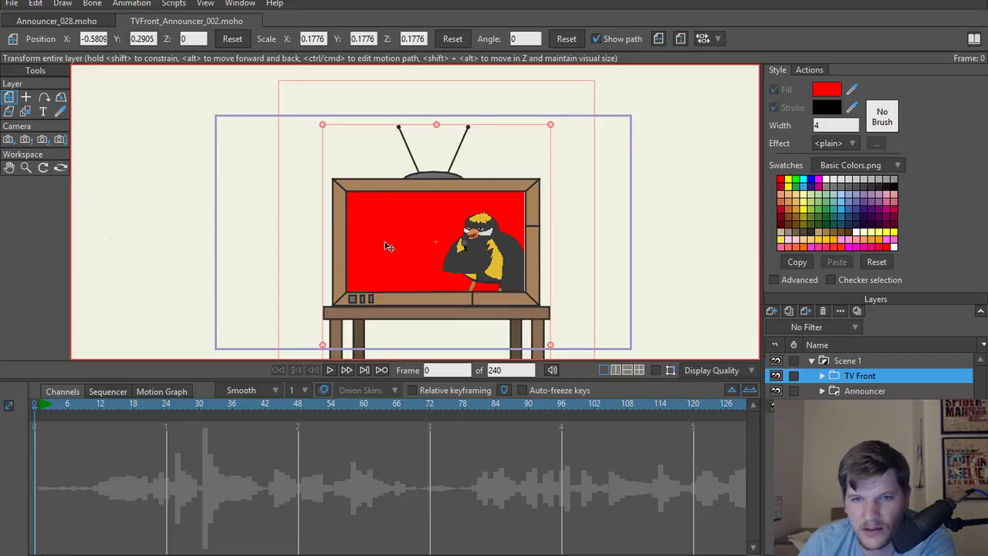
left_click(821, 375)
Try to combine the TV part layers, starting with Buttons, into a new group inside TV Front and collapse it.
left_click(866, 391)
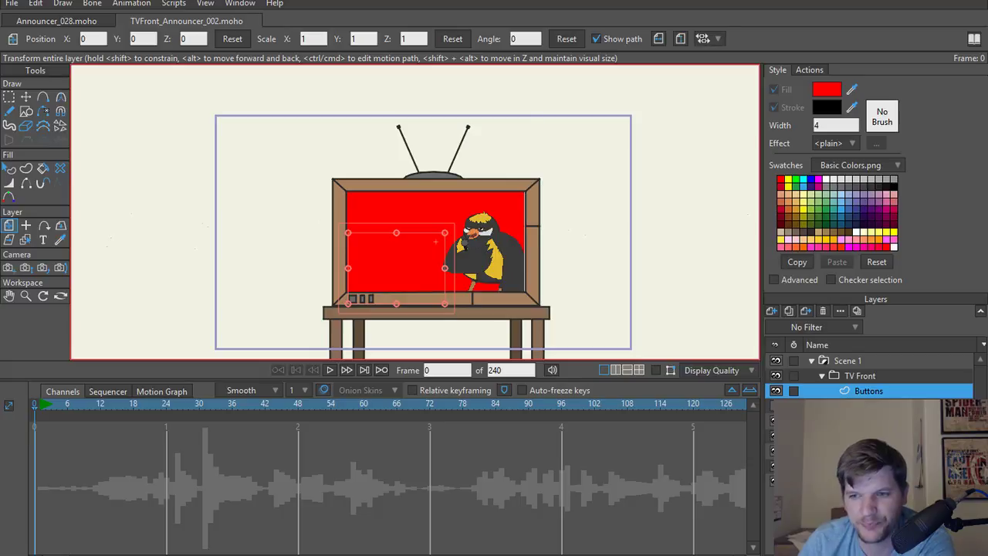
left_click(866, 450, "shift")
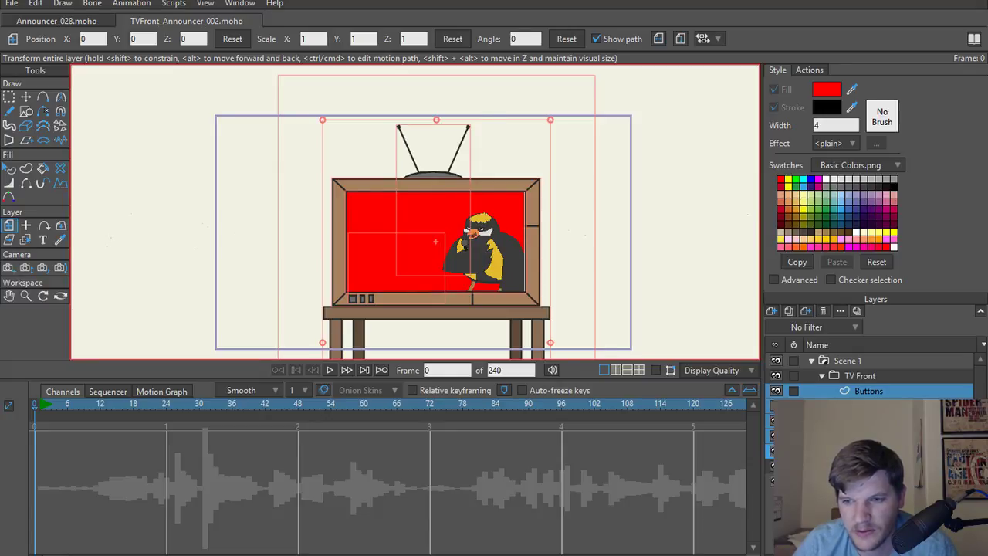
key("ctrl+g")
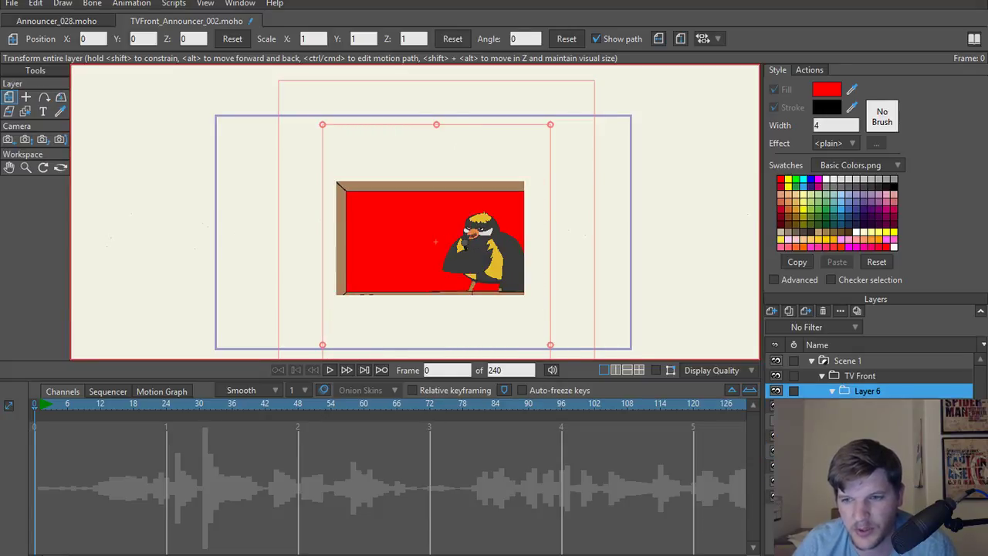
left_click(857, 376)
left_click(864, 390)
right_click(850, 393)
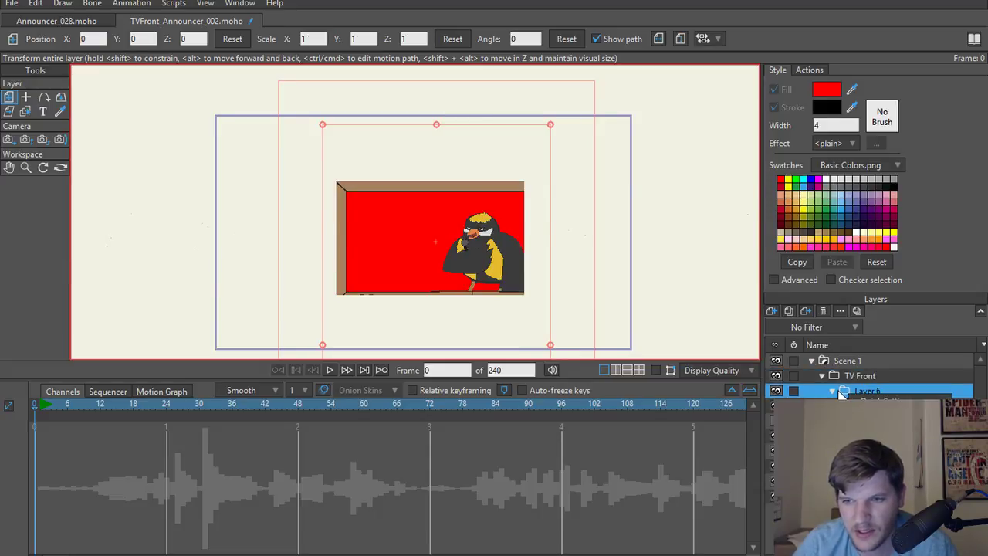
left_click(834, 391)
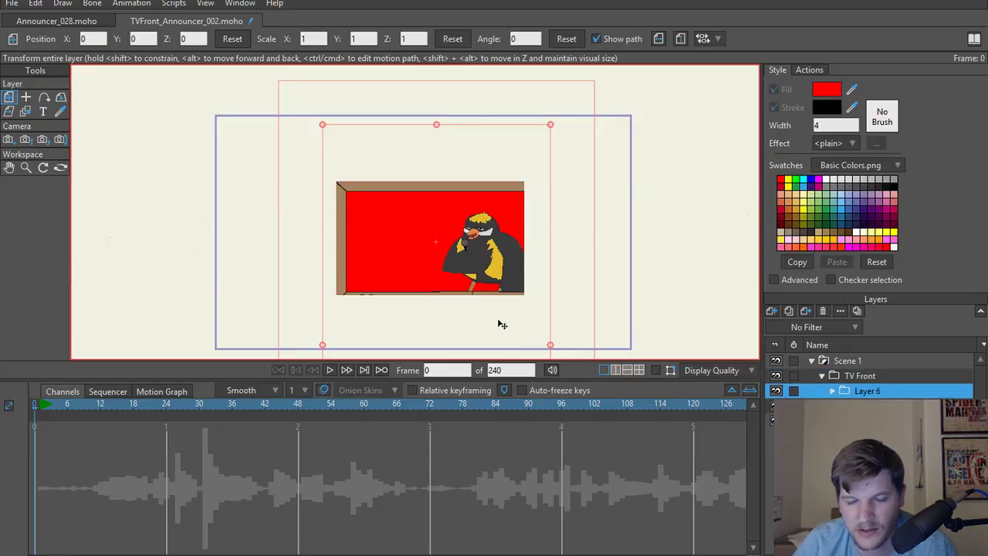
Try setting the new group's masking to Hide all in its Layer Settings.
left_click(856, 376)
left_click(860, 391)
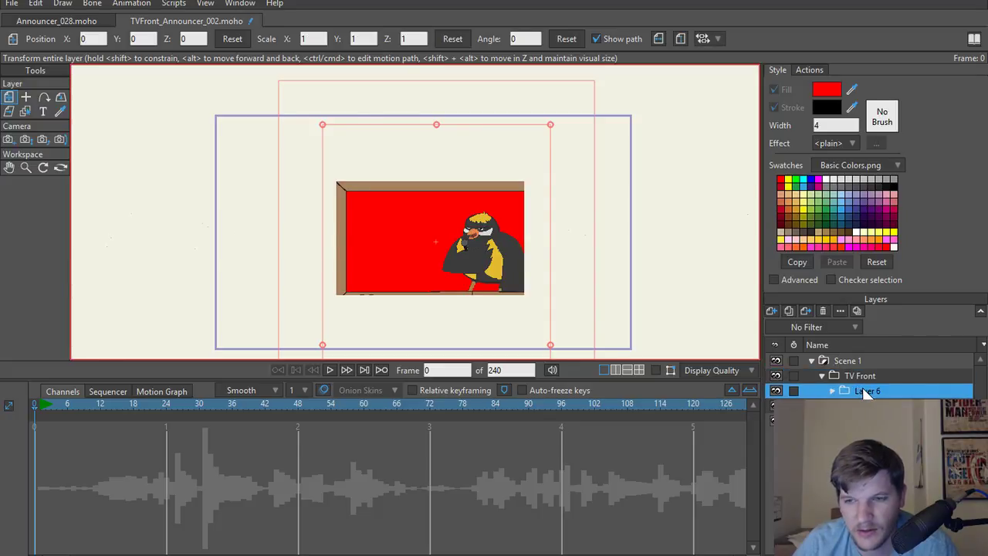
double_click(866, 392)
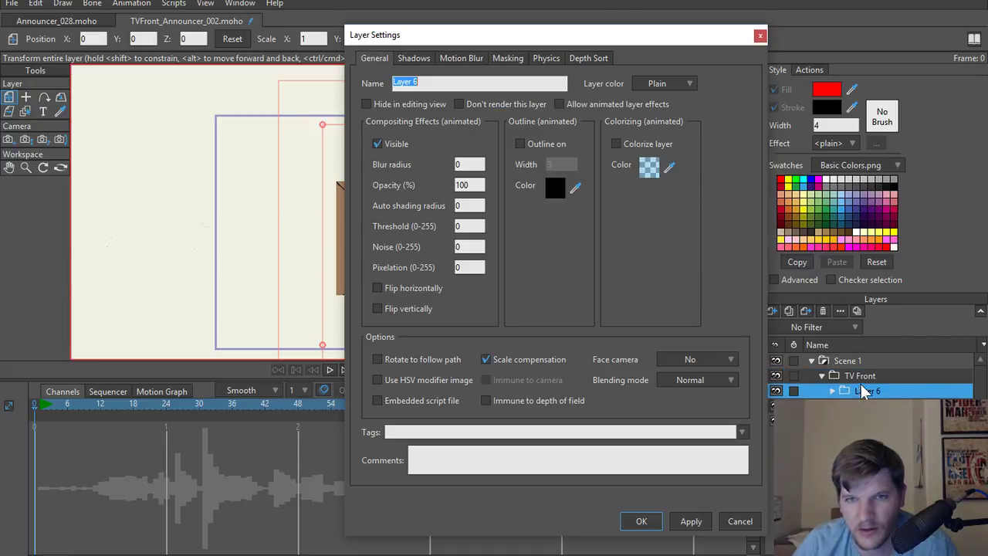
left_click(507, 58)
left_click(466, 146)
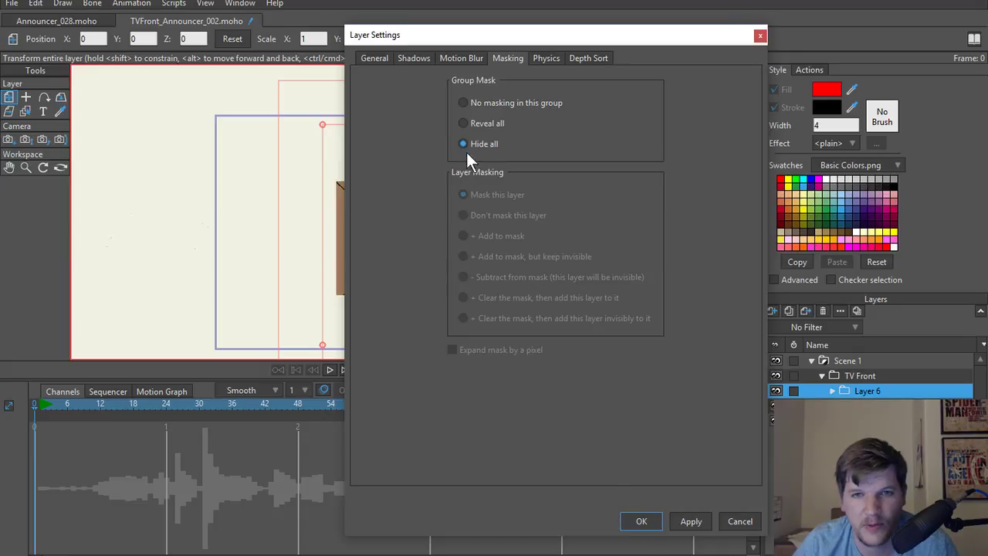
left_click(689, 522)
left_click(640, 521)
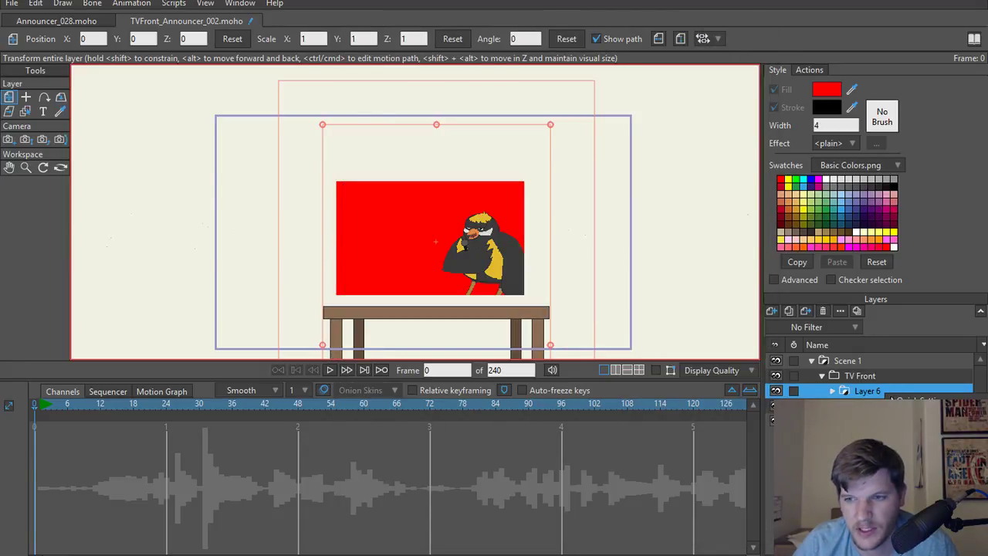
Set the new group's masking to No masking in this group, then test-render the frame and close the preview.
double_click(863, 393)
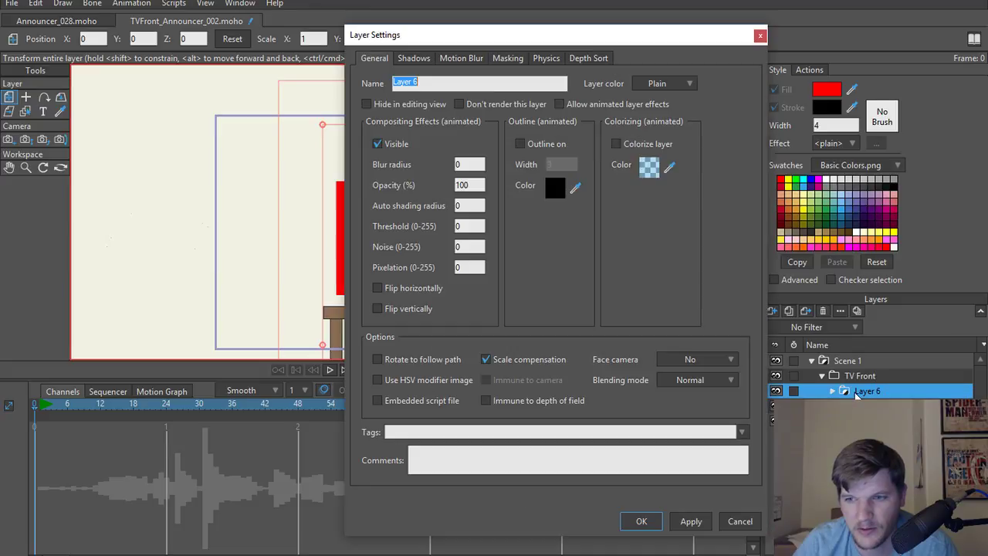
left_click(498, 61)
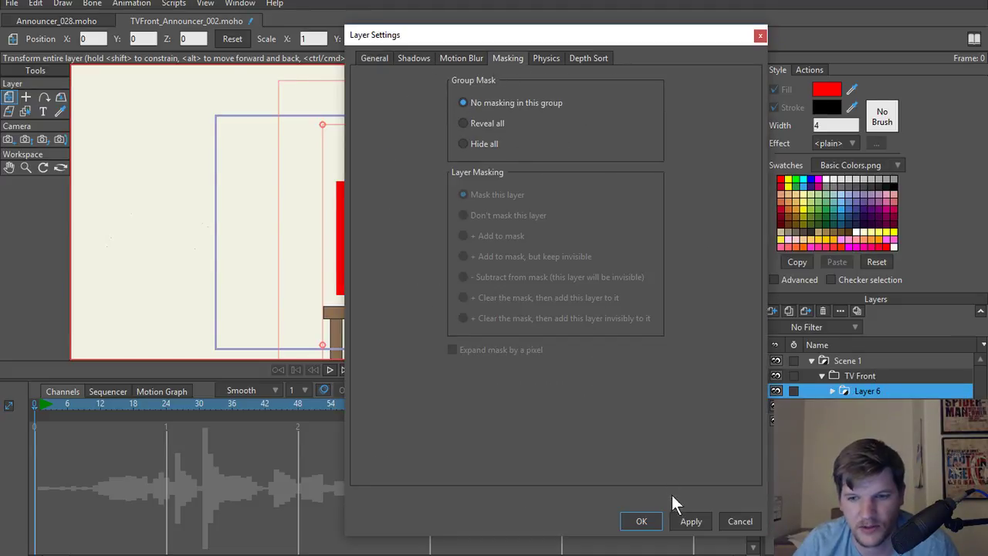
left_click(638, 521)
key("ctrl+r")
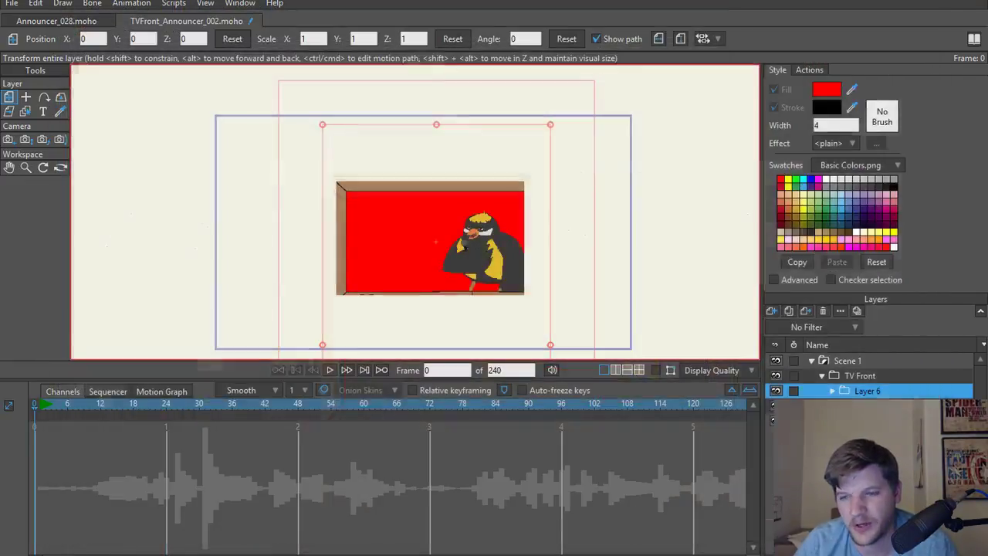
left_click(928, 21)
Undo the masking changes and the grouping of the TV part layers.
left_click(859, 376)
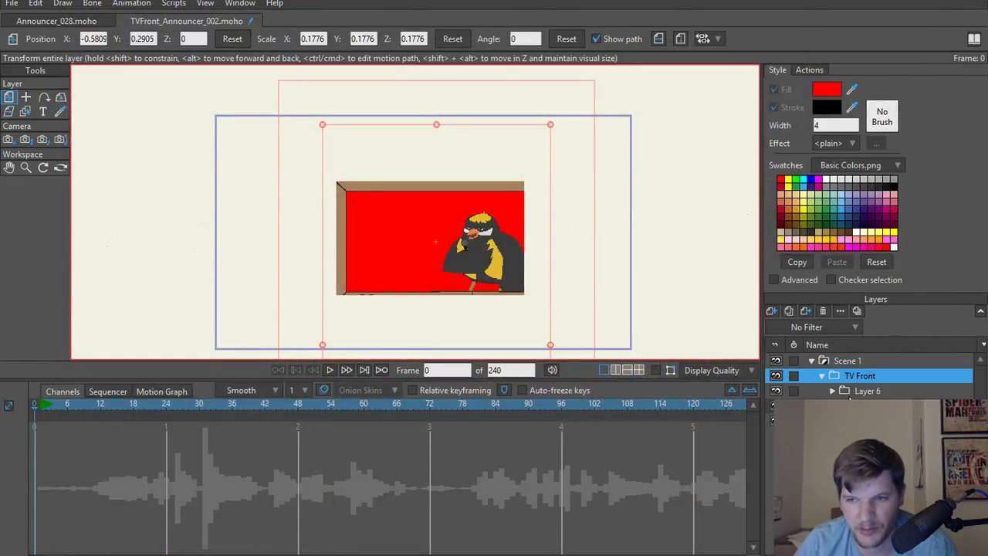
left_click(865, 390)
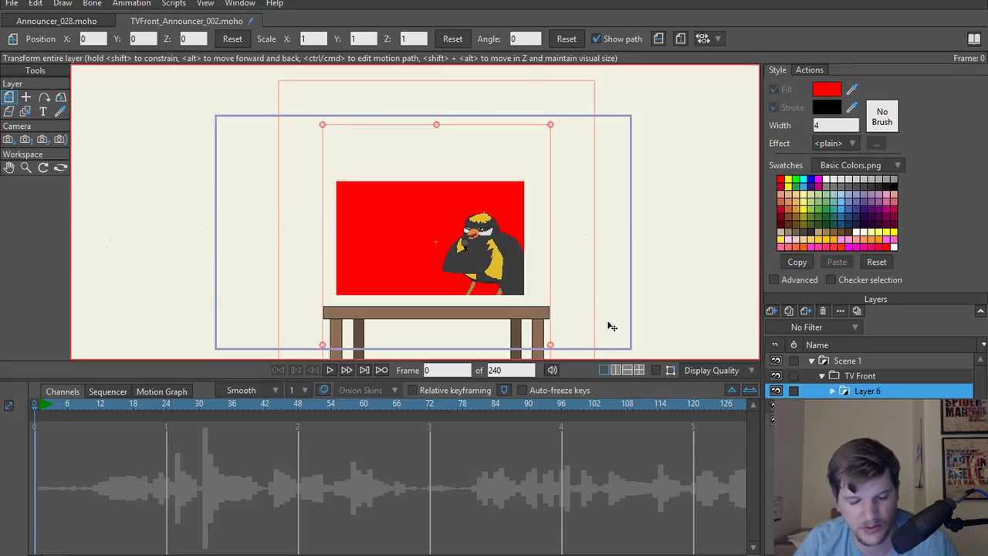
left_click(855, 405)
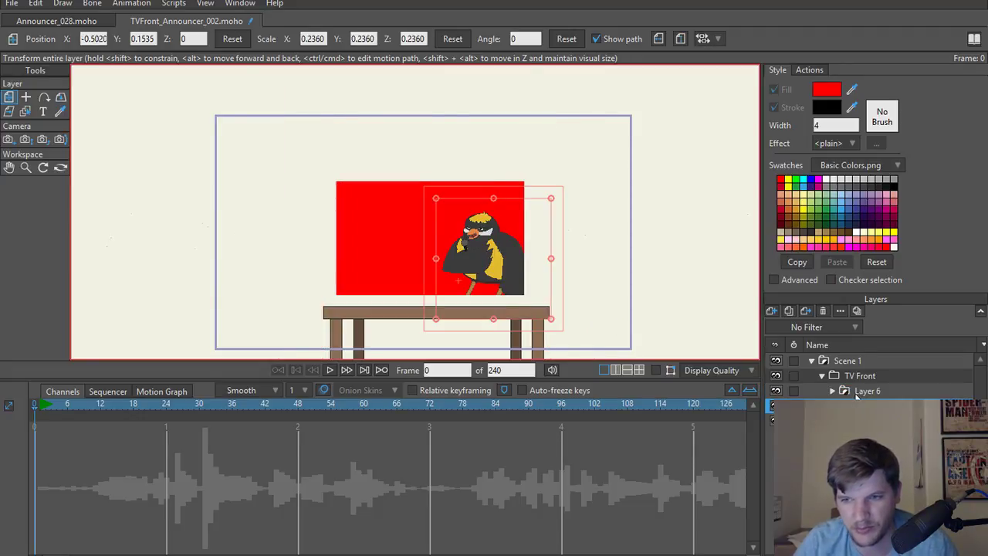
left_click(855, 395)
key("ctrl+z")
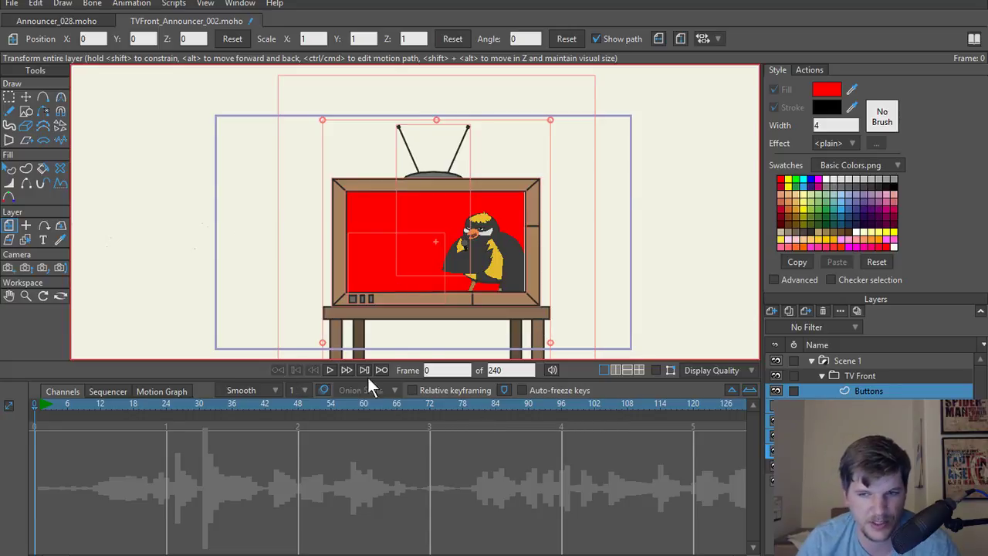
Add a text layer above the Buttons layer in the TV Front group with the text "dancing".
left_click(894, 377)
left_click(880, 390)
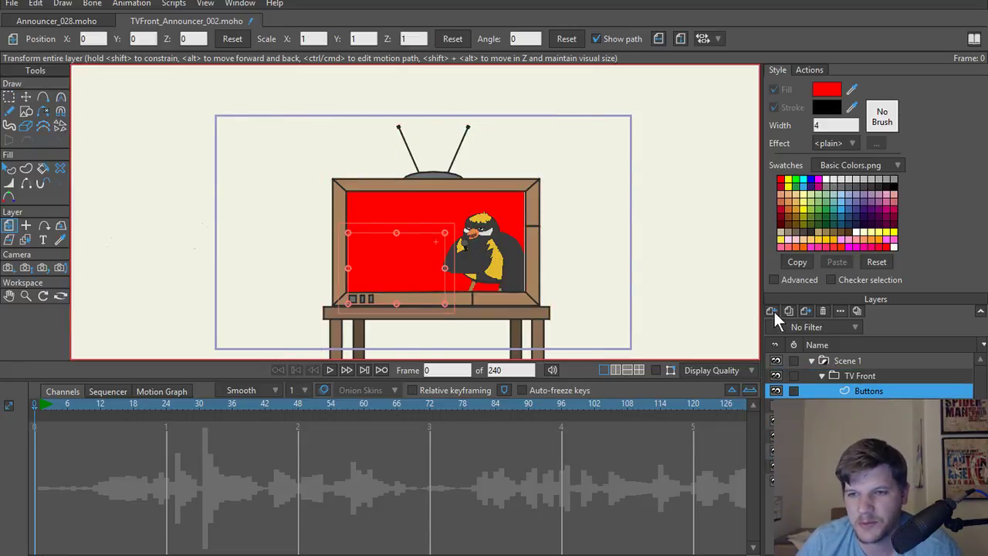
left_click(771, 310)
left_click(784, 473)
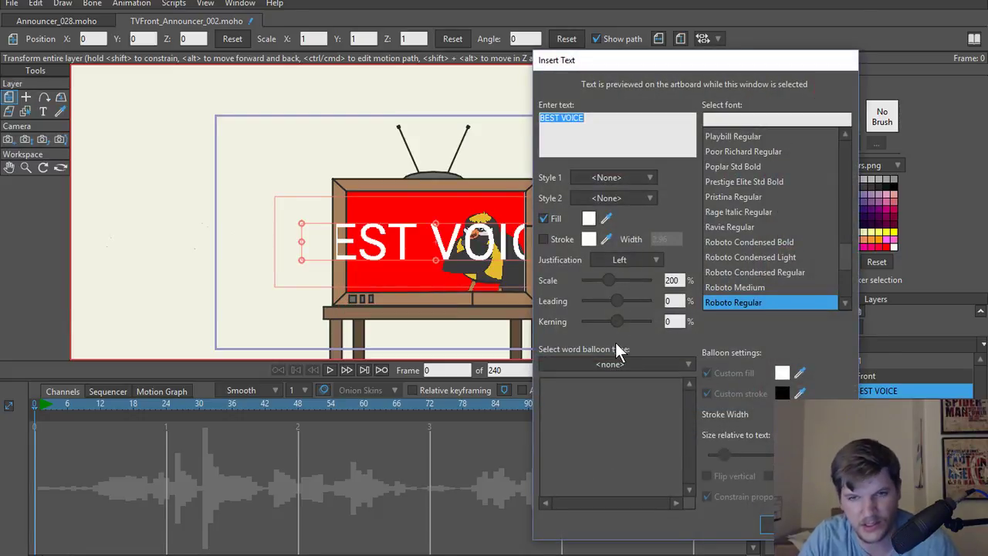
type("dancing")
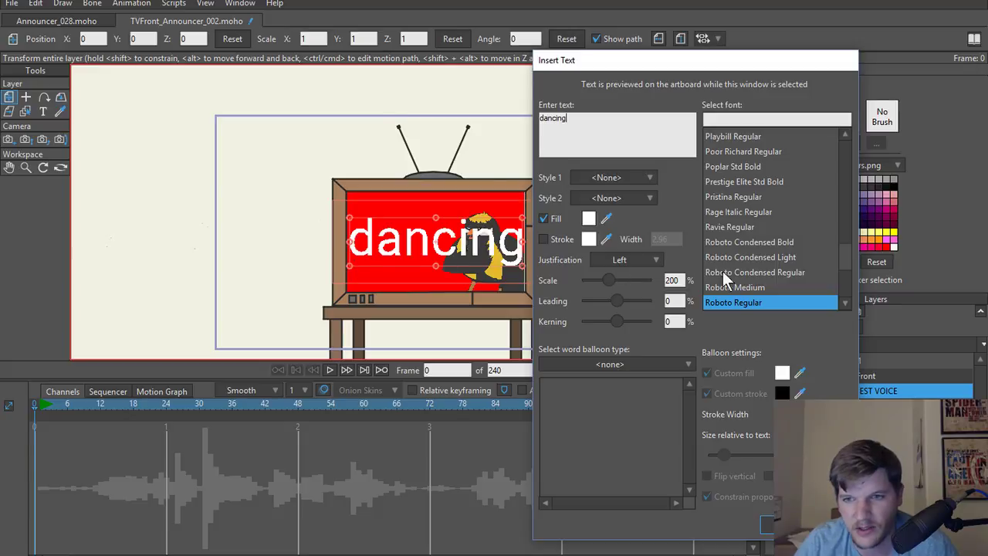
Compare Roboto Condensed Bold and Light on the "dancing" text, then choose Roboto Condensed Regular.
left_click(743, 244)
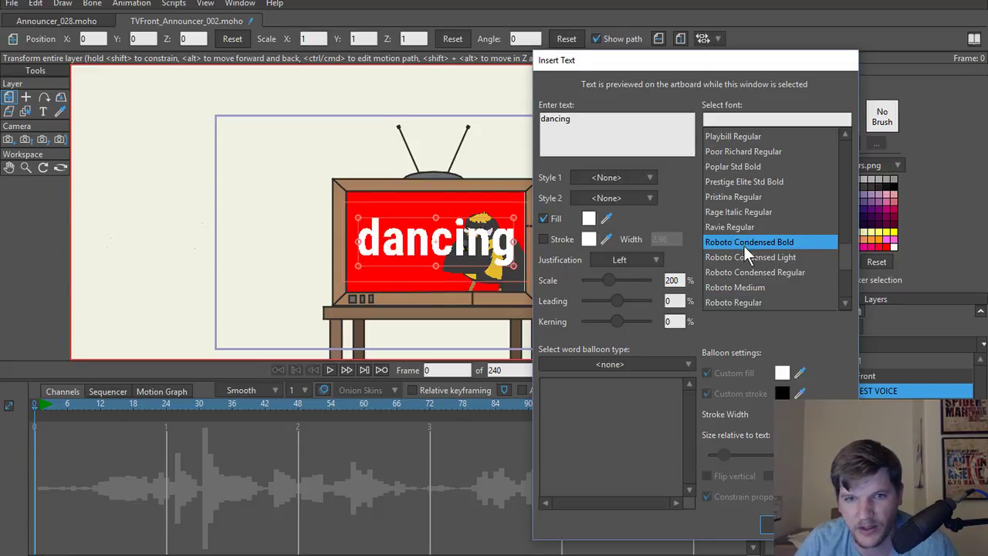
left_click(744, 256)
left_click(737, 246)
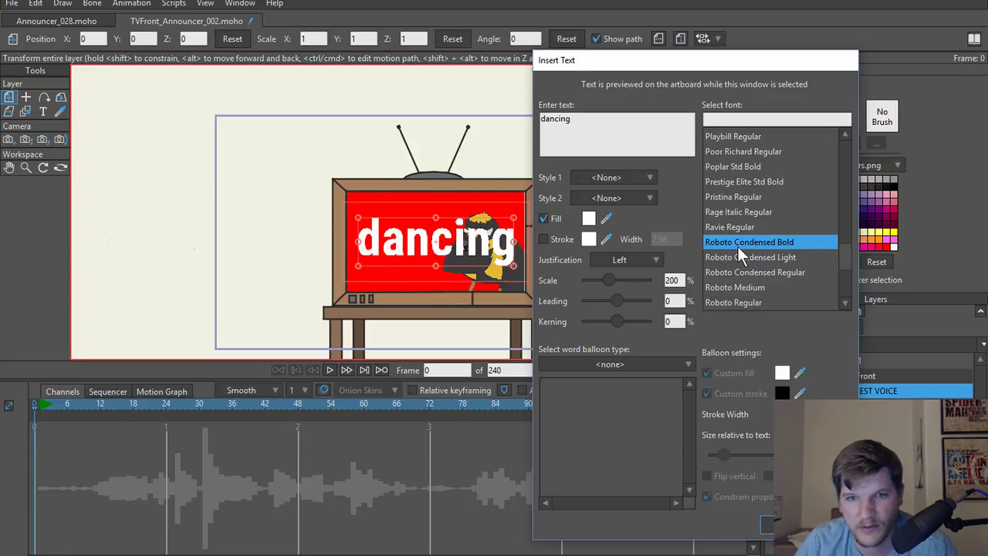
left_click(739, 273)
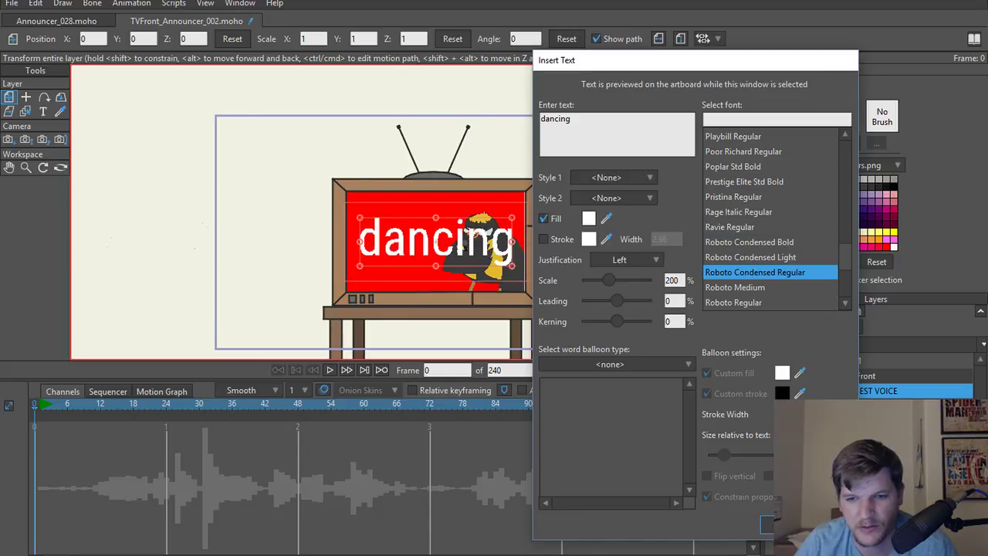
Switch to Chrome, check the enlarged Dancing with the Stars logo, and look over the dafont home page for a matching font.
mouse_move(422, 547)
left_click(463, 509)
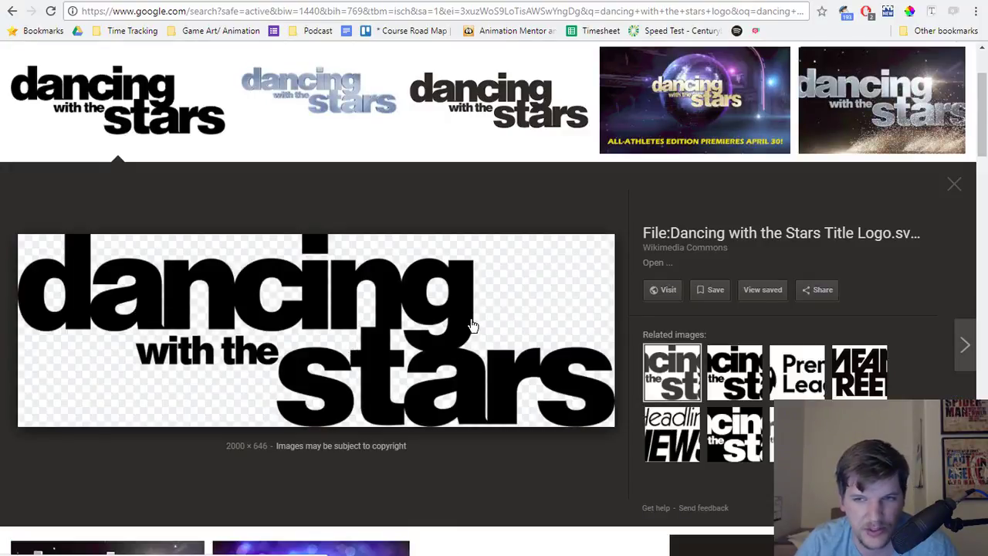
scroll(463, 323, "up", 1)
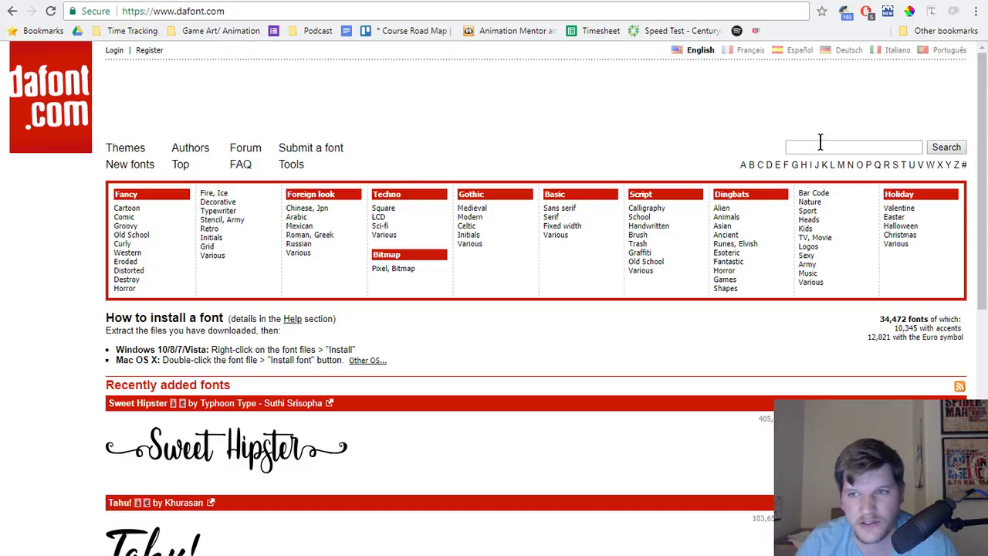
scroll(531, 235, "down", 2)
scroll(522, 249, "up", 2)
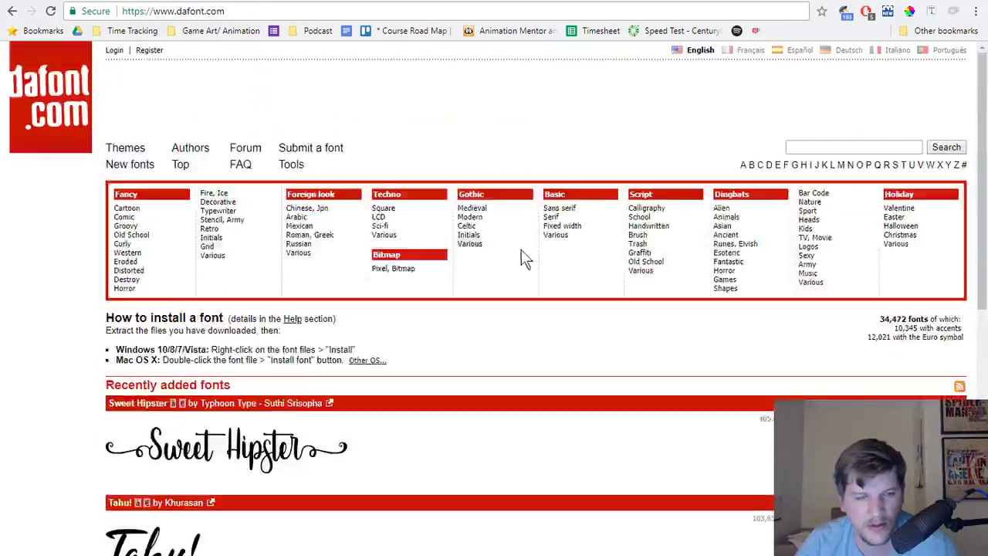
scroll(501, 238, "down", 3)
scroll(463, 227, "down", 5)
scroll(433, 224, "up", 6)
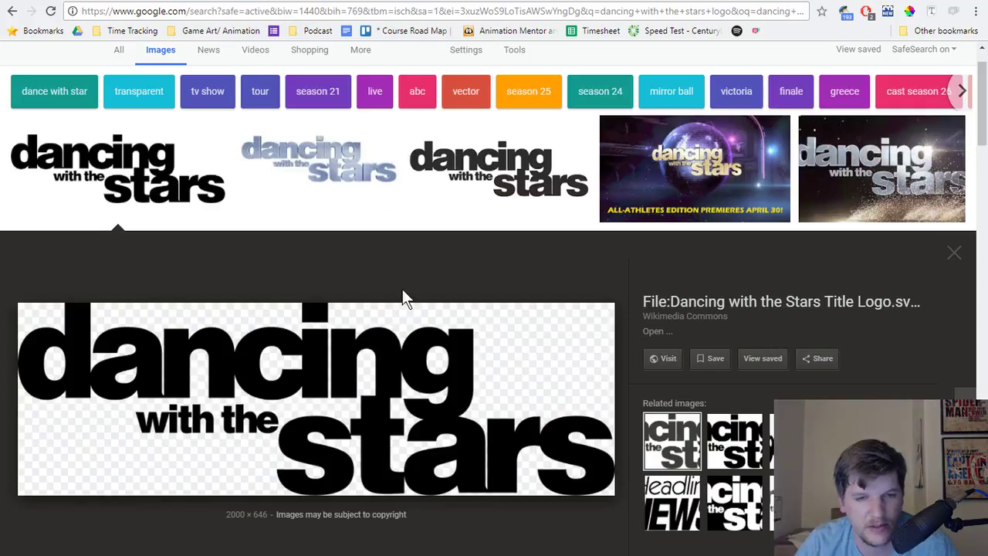
Step through the enlarged Dancing with the Stars logo variants in the image results, then close the enlarged preview.
scroll(405, 293, "down", 1)
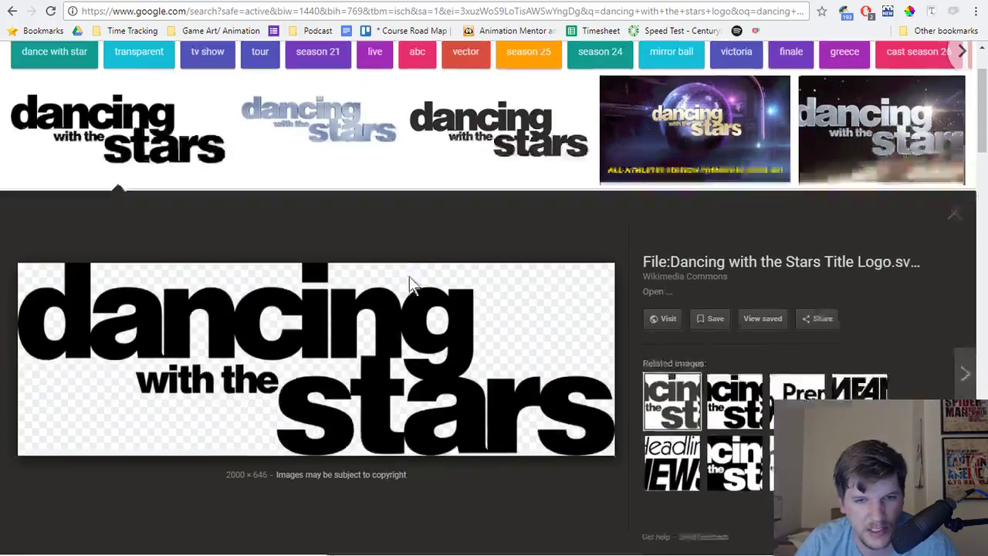
left_click(963, 348)
left_click(963, 347)
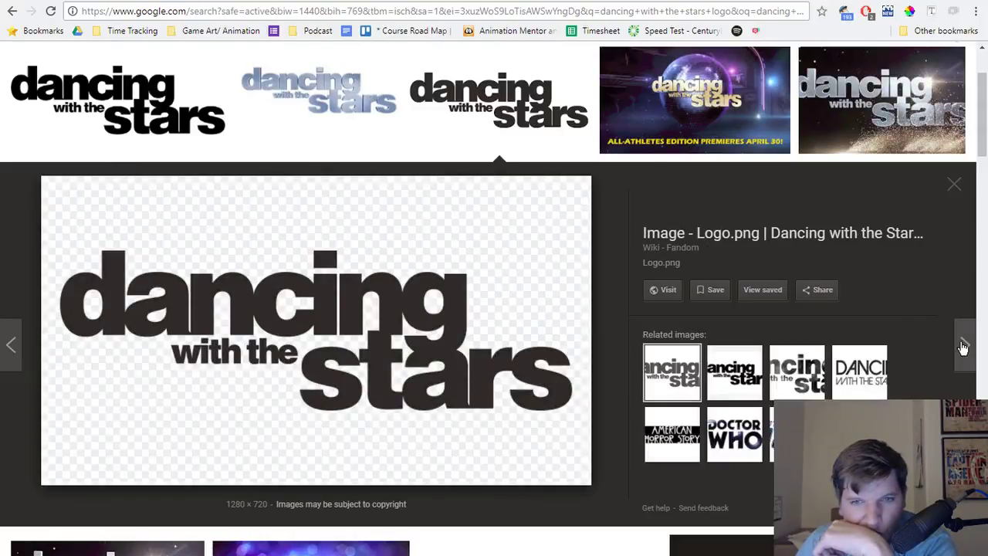
left_click(963, 347)
left_click(954, 183)
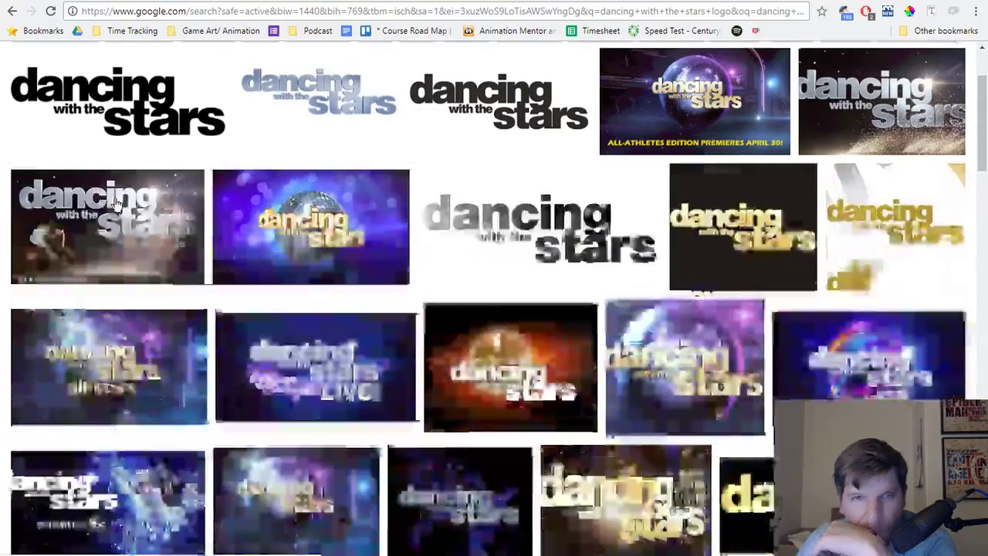
Change the web search to "dancing with the stars font" and run it.
scroll(202, 127, "up", 2)
left_click(243, 77)
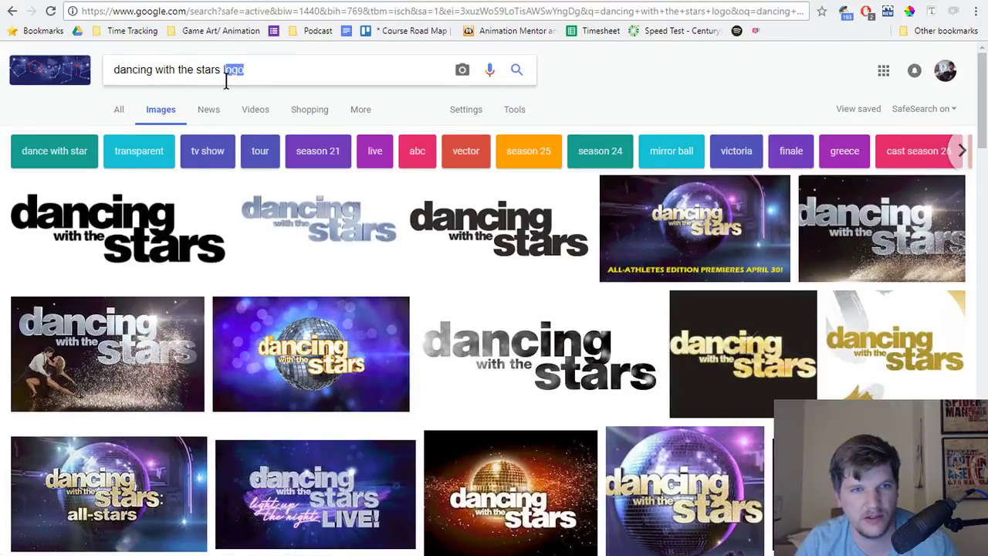
left_click_drag(226, 82, 220, 90)
key("BackSpace")
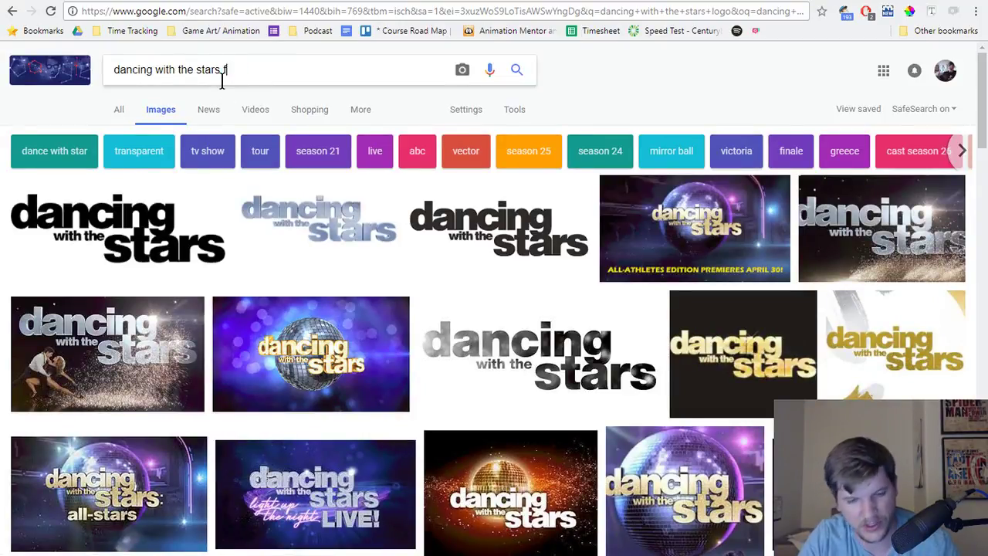
type("font")
key("Return")
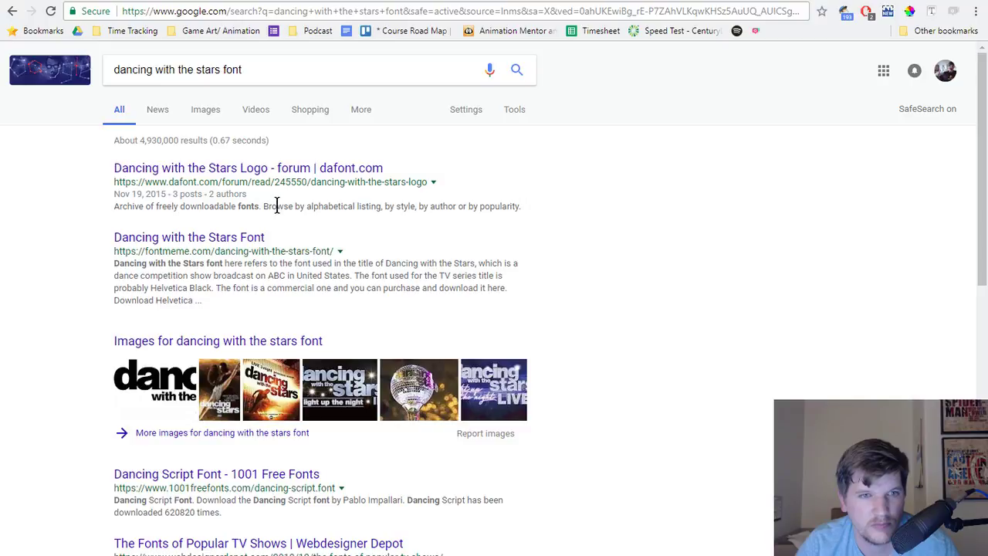
Open the dafont forum topic on the Dancing with the Stars logo and read the identified and suggested fonts.
left_click(268, 171)
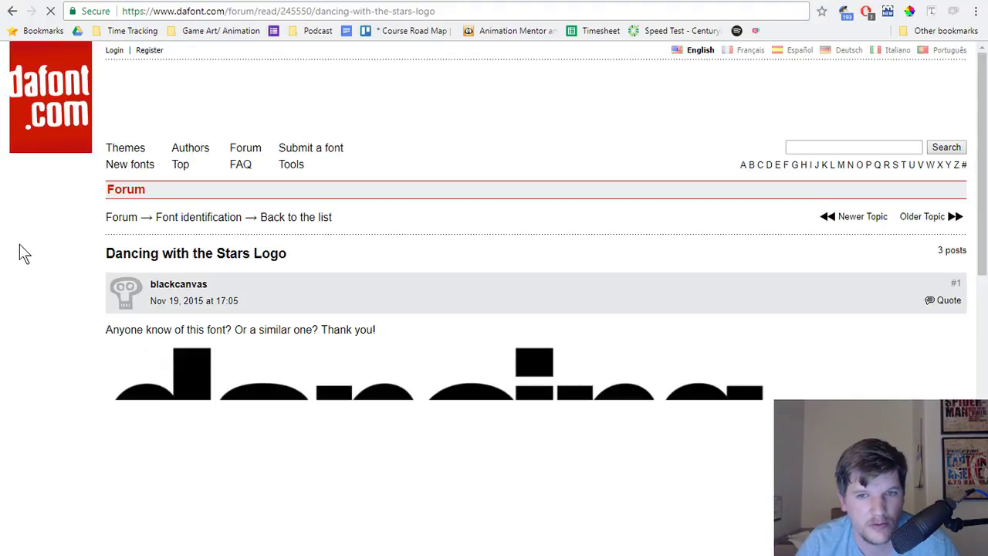
scroll(21, 245, "down", 5)
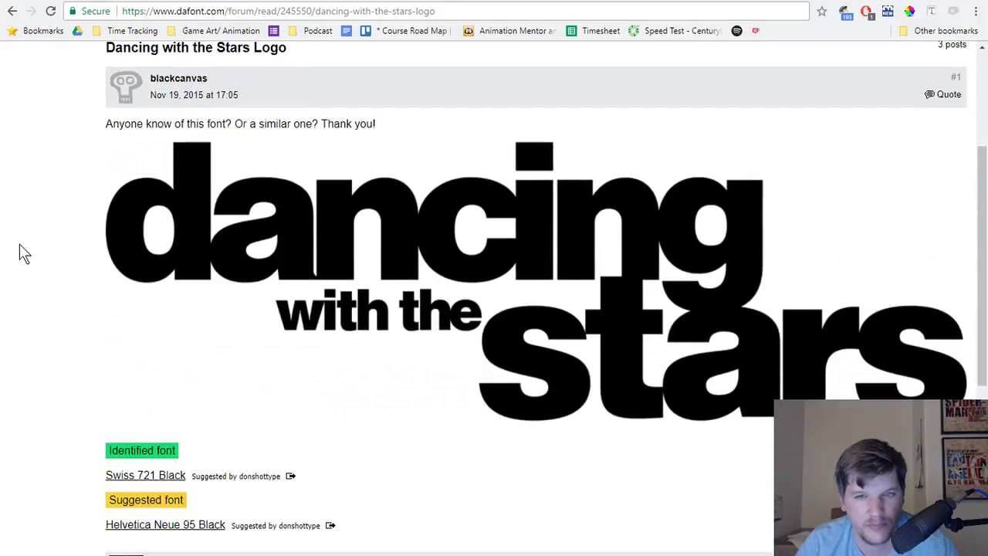
scroll(21, 253, "down", 1)
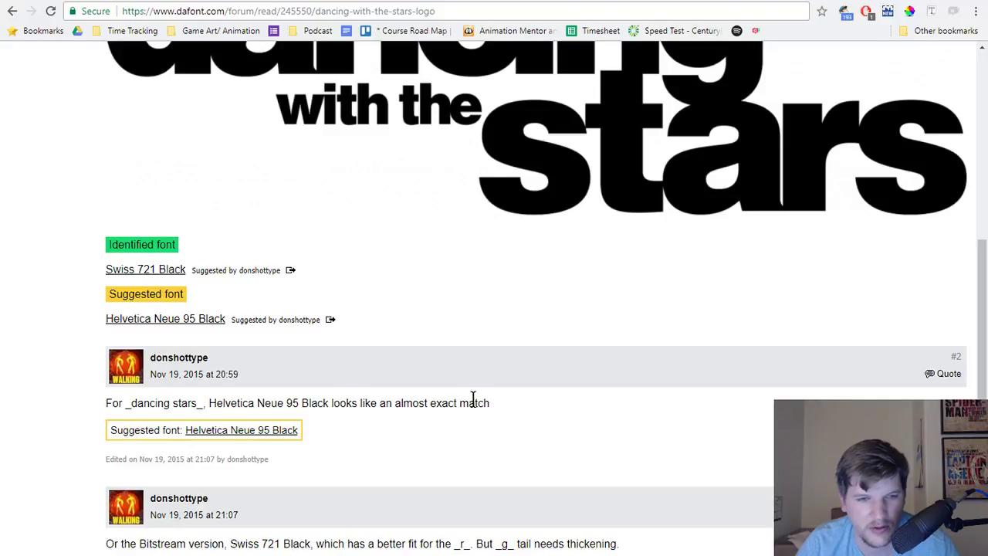
scroll(473, 397, "down", 2)
scroll(370, 399, "down", 1)
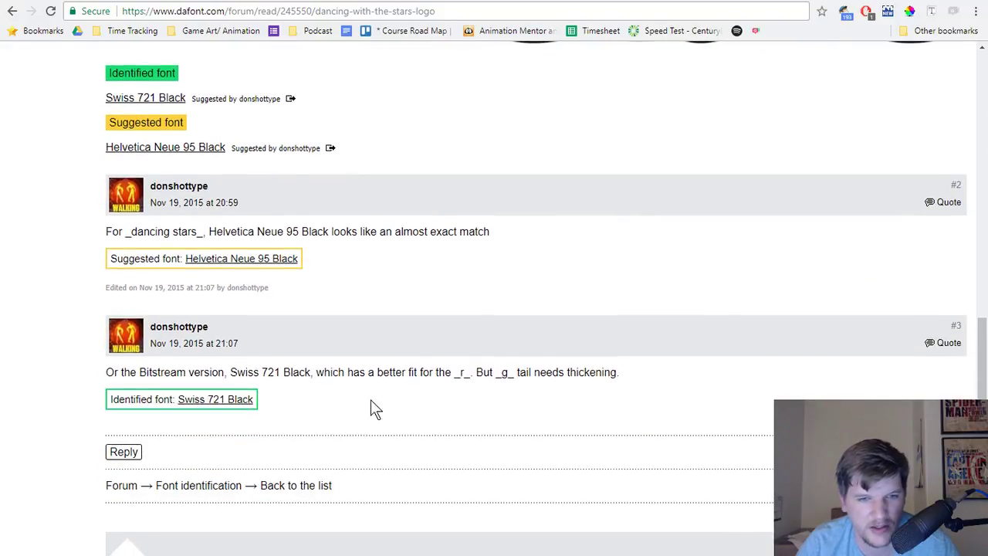
scroll(374, 399, "up", 2)
Switch back to Moho, find the Arial fonts, and compare Arial Black and Arial Bold on the "dancing" text.
mouse_move(421, 555)
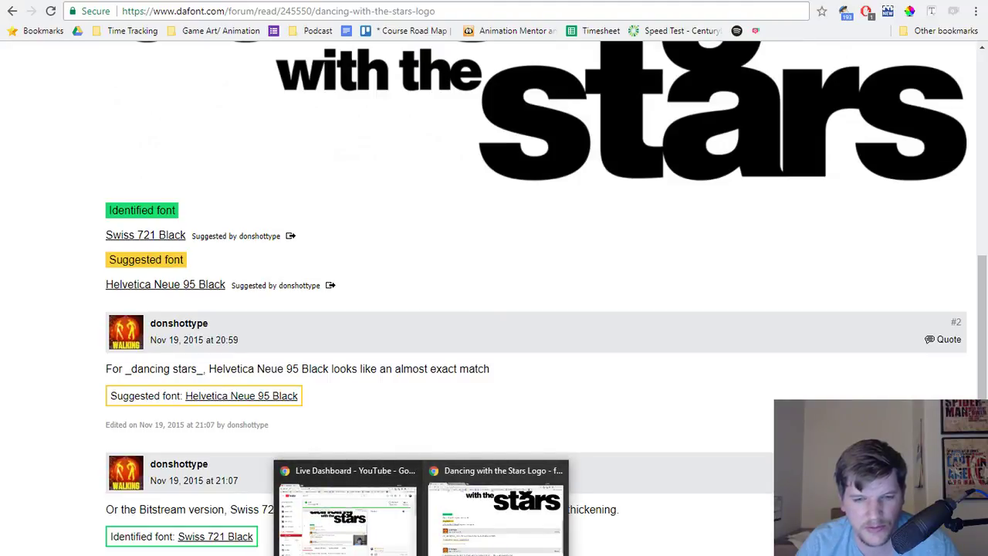
left_click(533, 555)
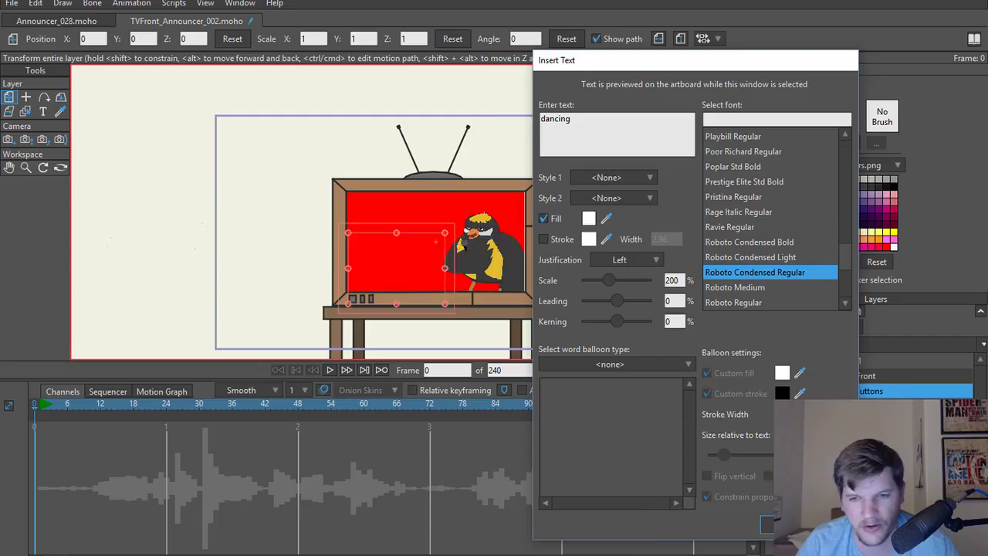
scroll(743, 188, "up", 2)
scroll(743, 188, "up", 6)
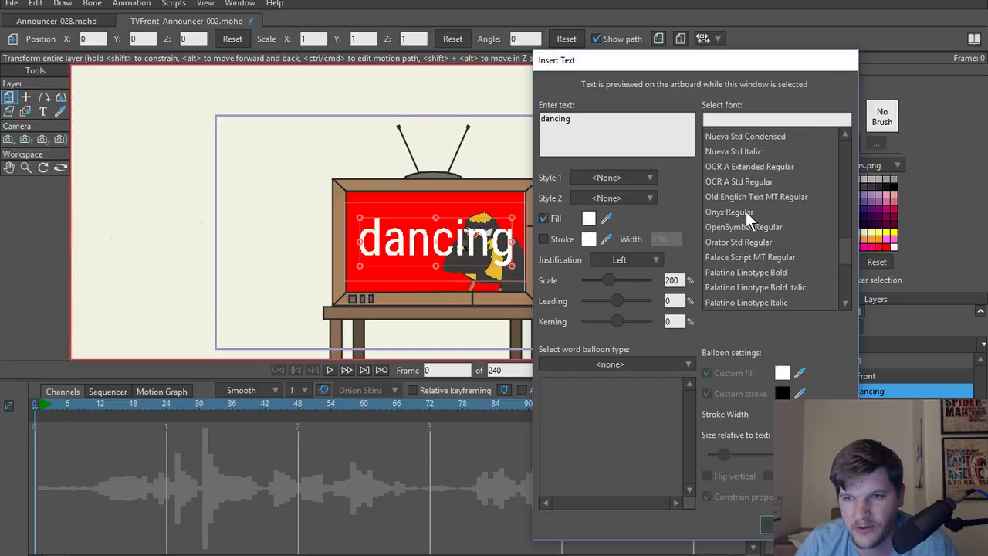
left_click_drag(850, 257, 843, 152)
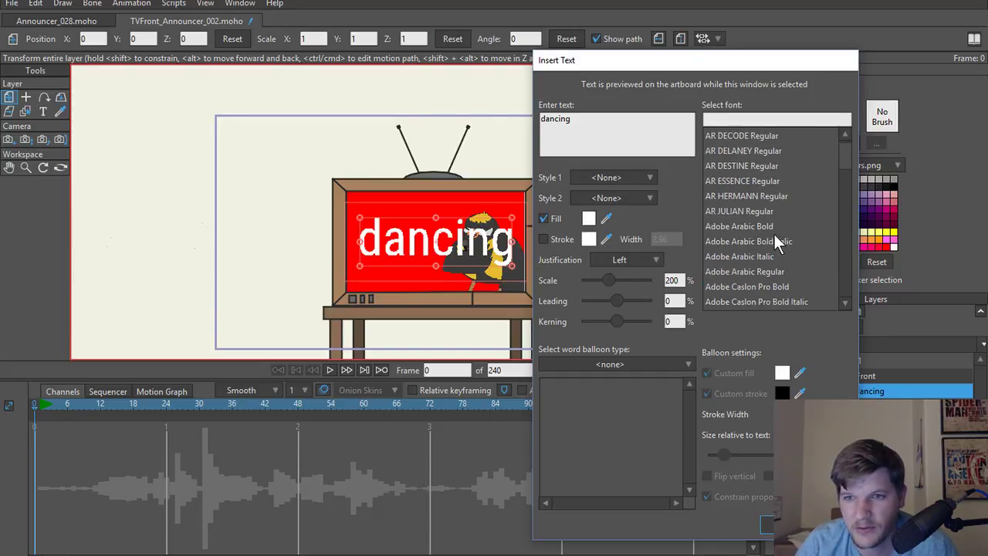
scroll(769, 229, "down", 12)
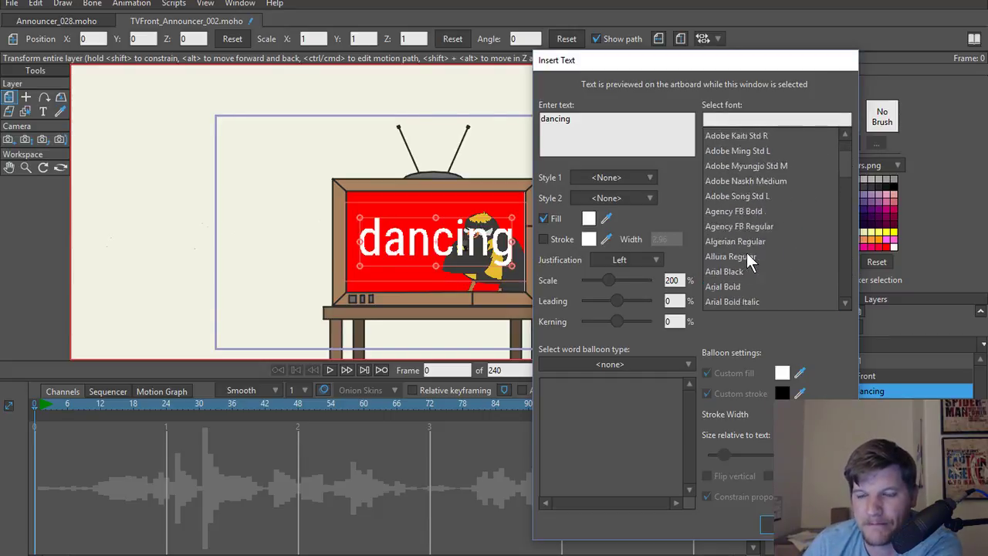
left_click(736, 227)
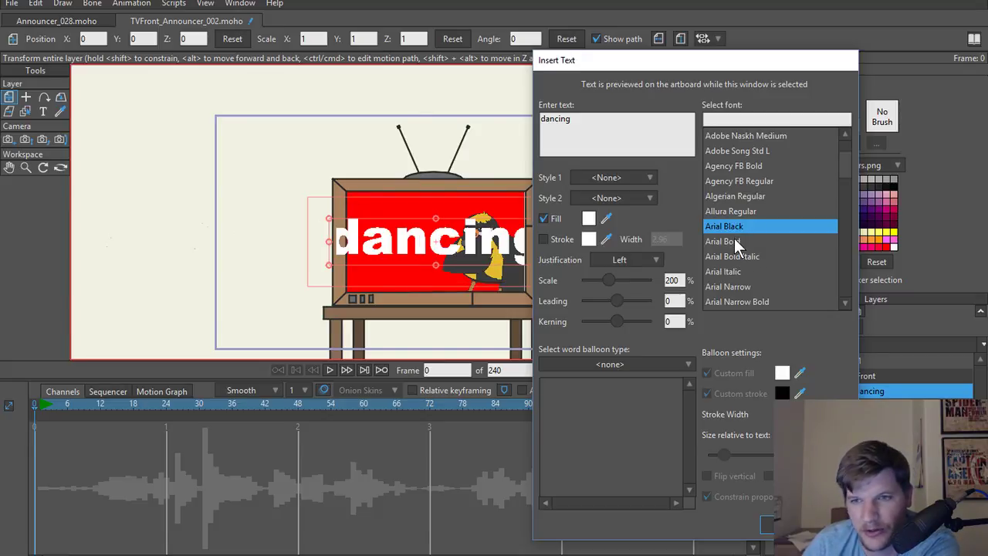
left_click(734, 242)
left_click(733, 226)
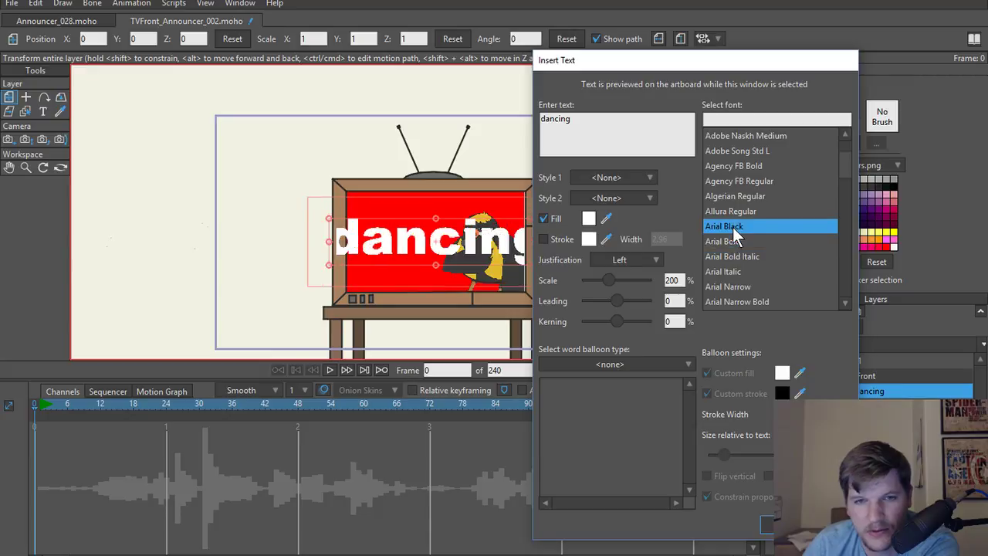
left_click(736, 243)
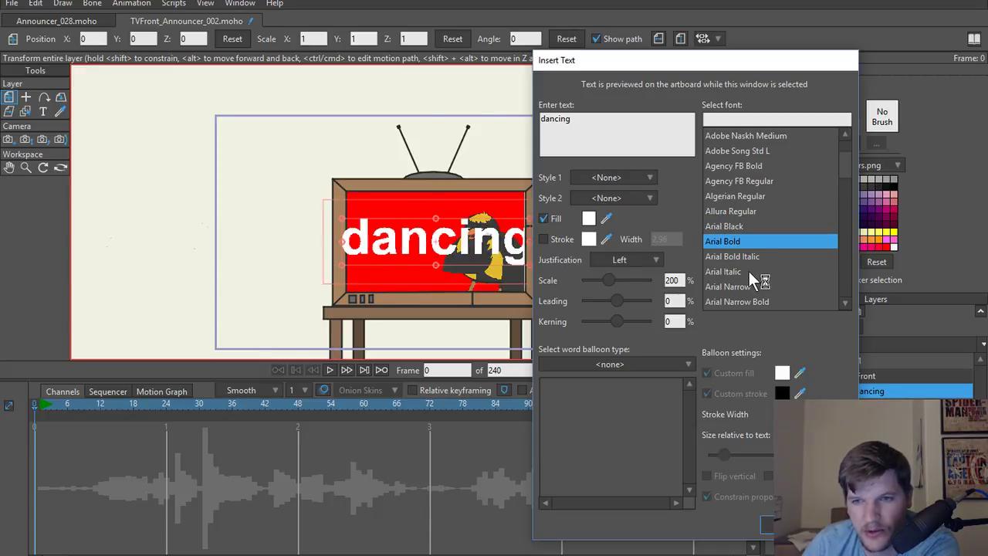
Preview Arial Regular on the "dancing" text, then choose Arial Bold and insert the text.
scroll(737, 272, "down", 2)
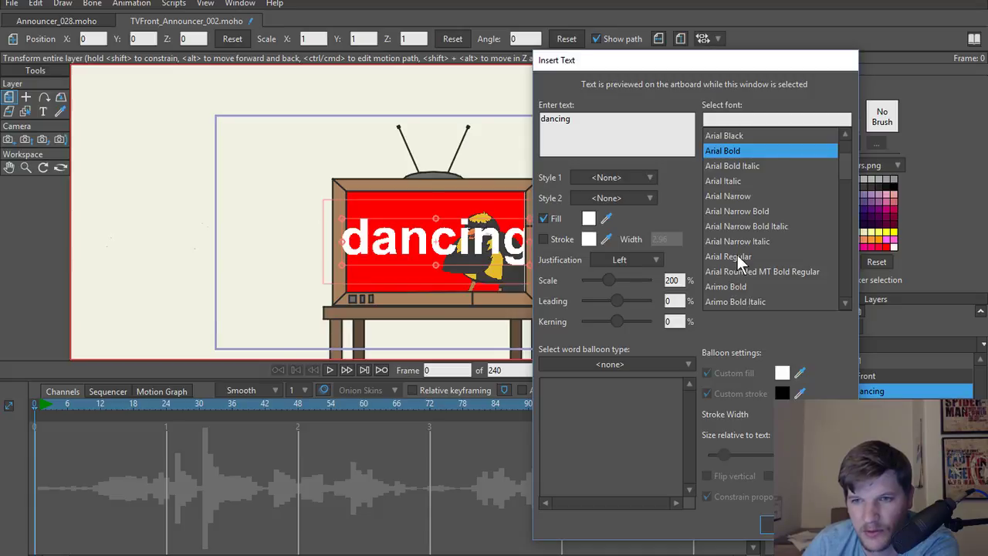
left_click(737, 259)
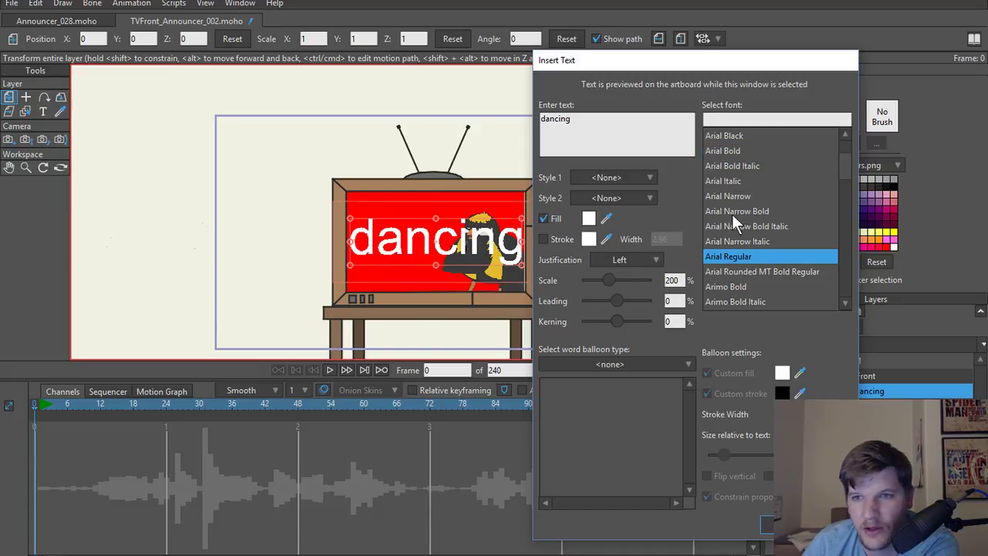
left_click(737, 150)
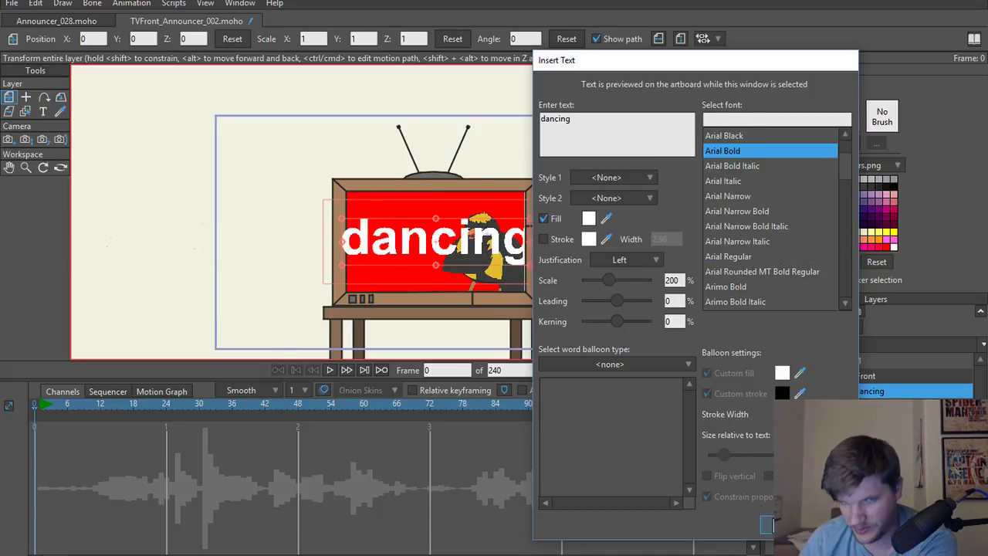
left_click(768, 524)
key("Return")
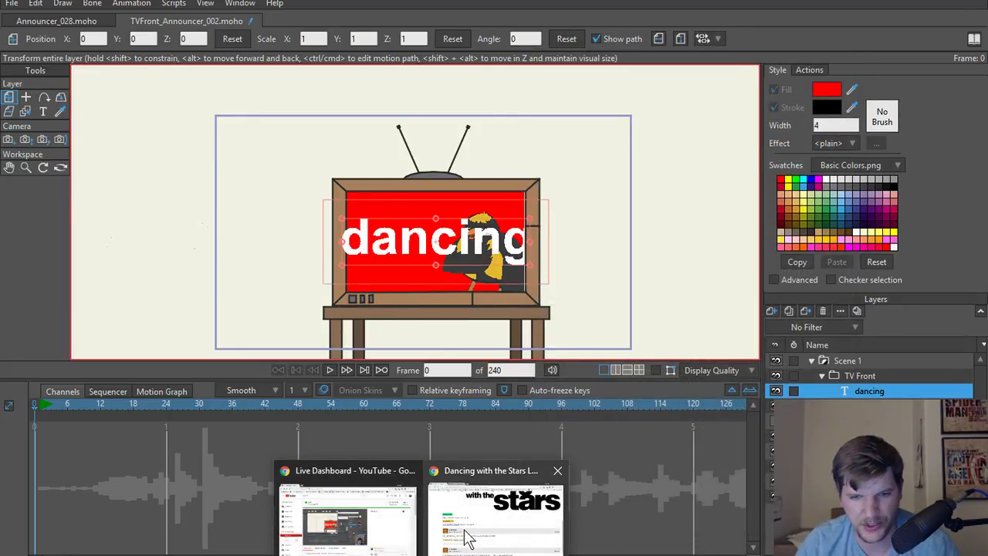
Switch to Chrome to check the logo in the dafont topic, then return to Moho.
left_click(465, 535)
scroll(396, 113, "up", 4)
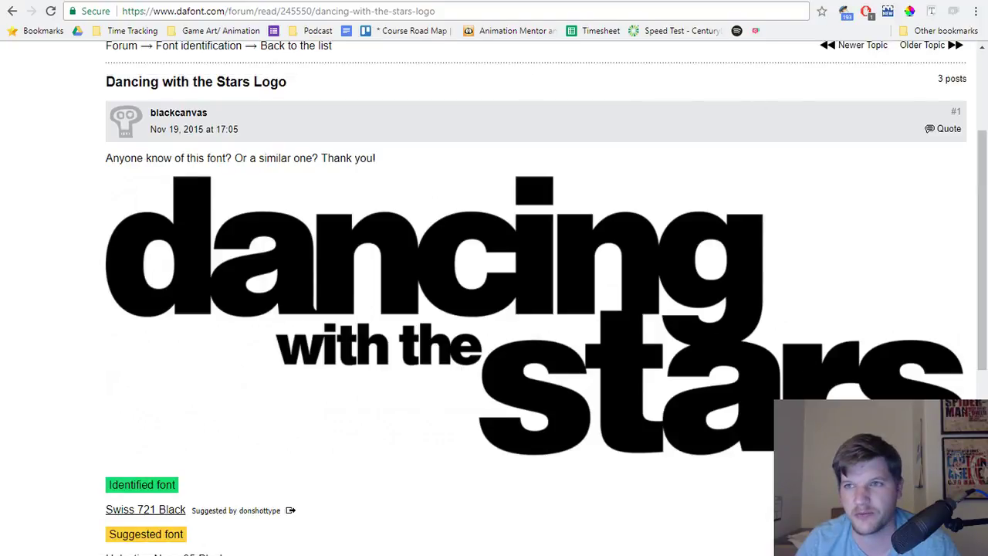
key("alt+Tab")
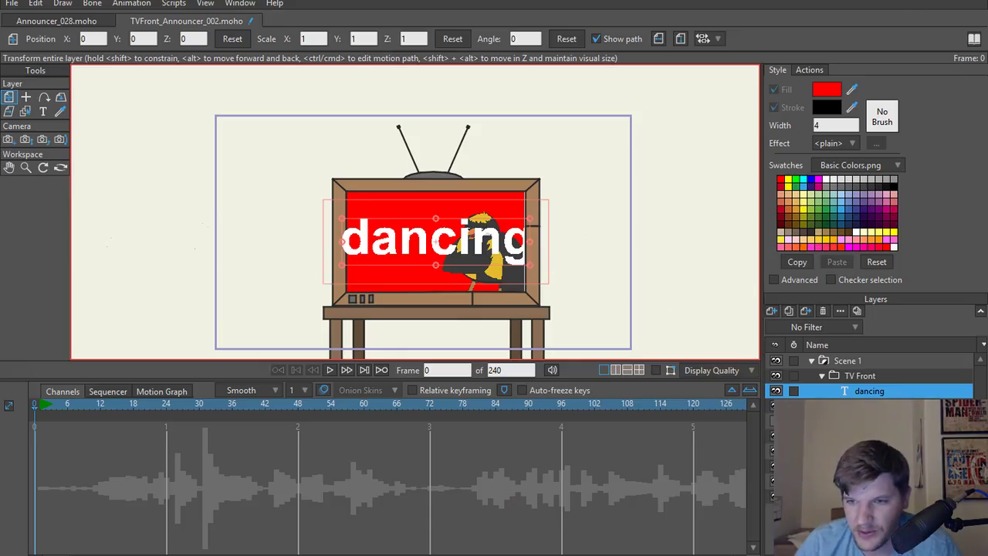
Set the fill colour of the "dancing" text to near-black 171717 in its layer settings and apply it.
double_click(875, 393)
left_click(448, 218)
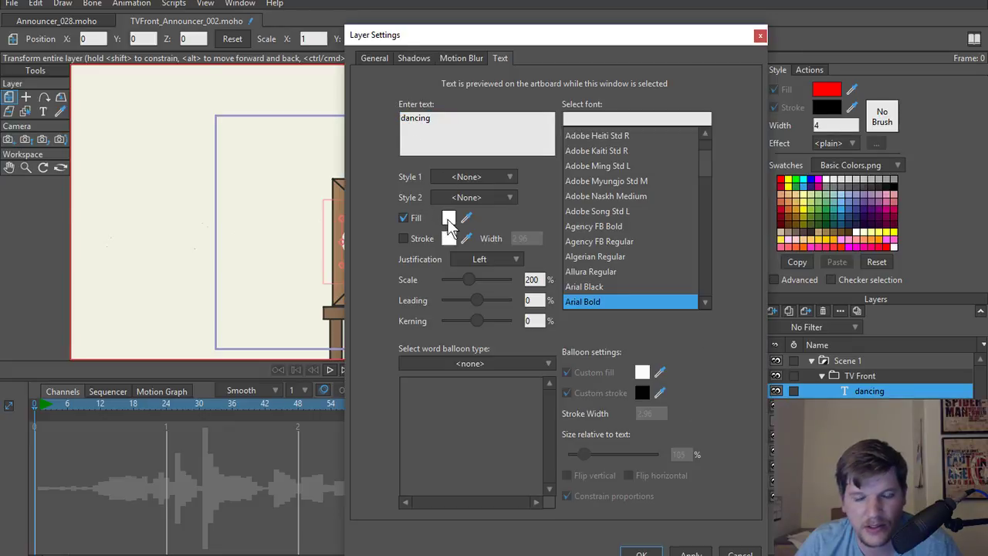
left_click_drag(560, 191, 496, 278)
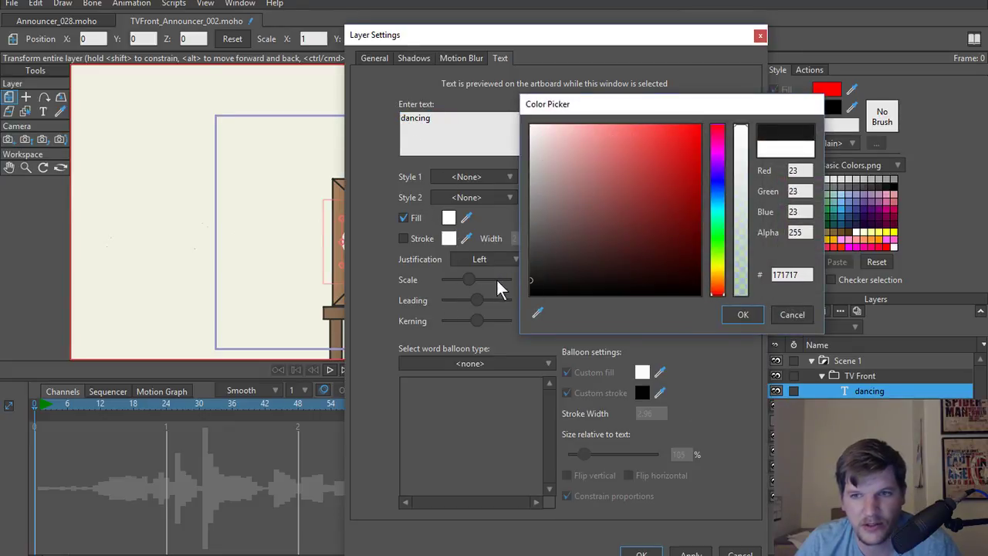
left_click(742, 314)
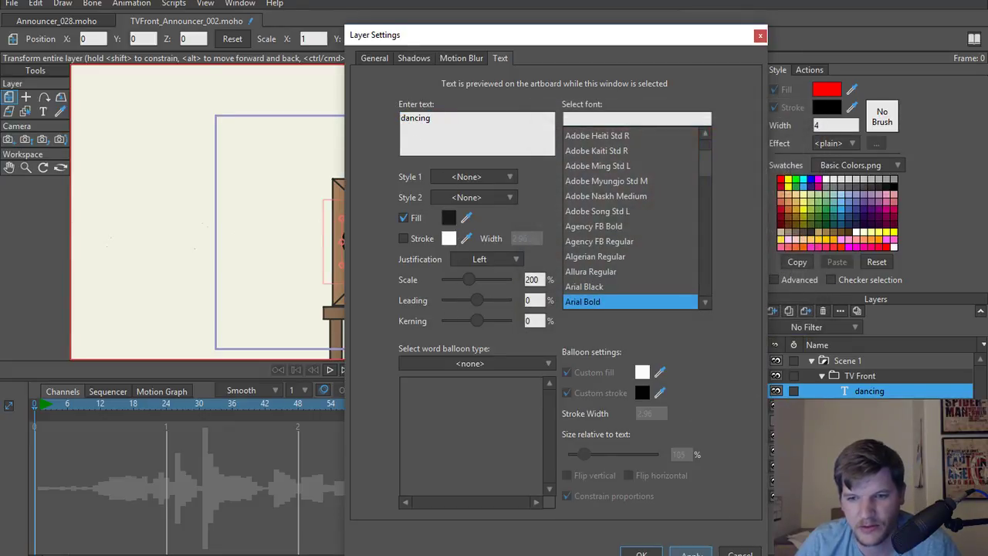
key("Return")
scroll(448, 257, "up", 2)
scroll(452, 262, "down", 1)
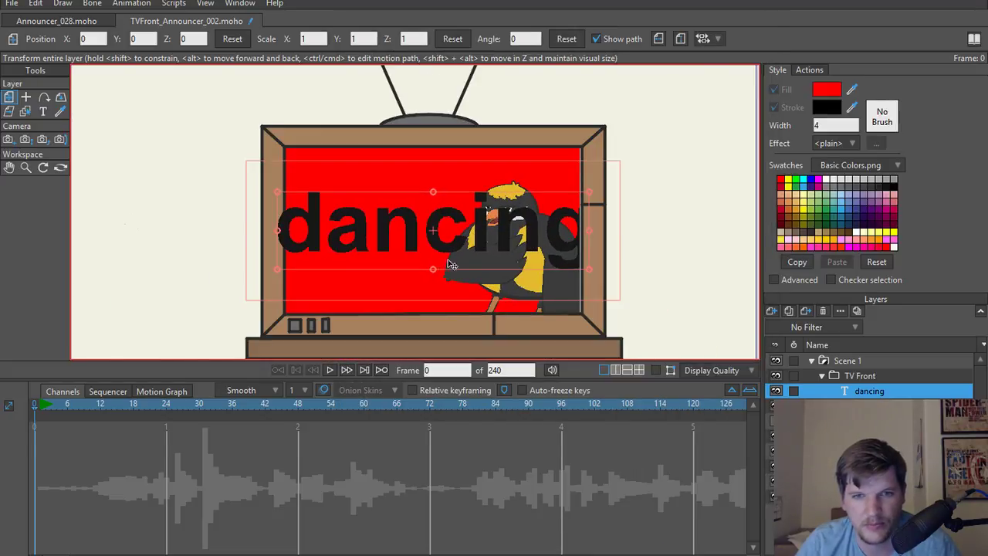
Duplicate the "dancing" text layer and change the copy's text to "with the".
left_click(786, 311)
left_click(878, 406)
left_click(875, 392)
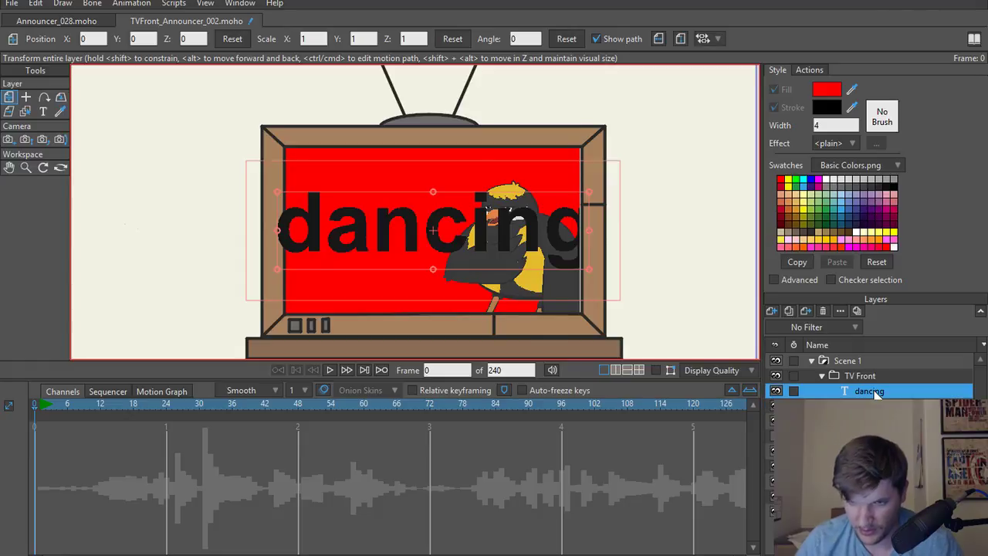
double_click(875, 392)
type("with the")
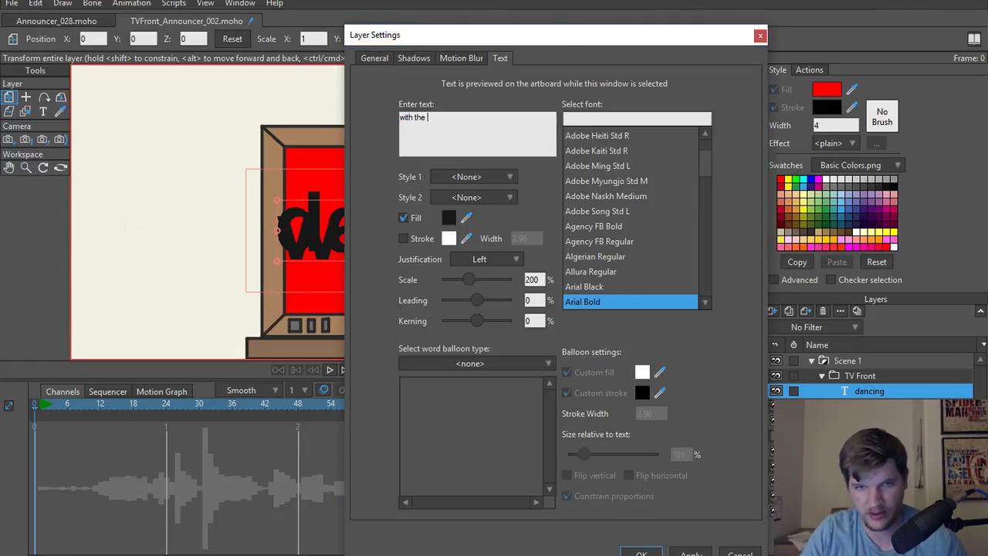
left_click(683, 553)
left_click(644, 552)
Add another new text layer above the "with the" layer in the TV Front group.
left_click(771, 310)
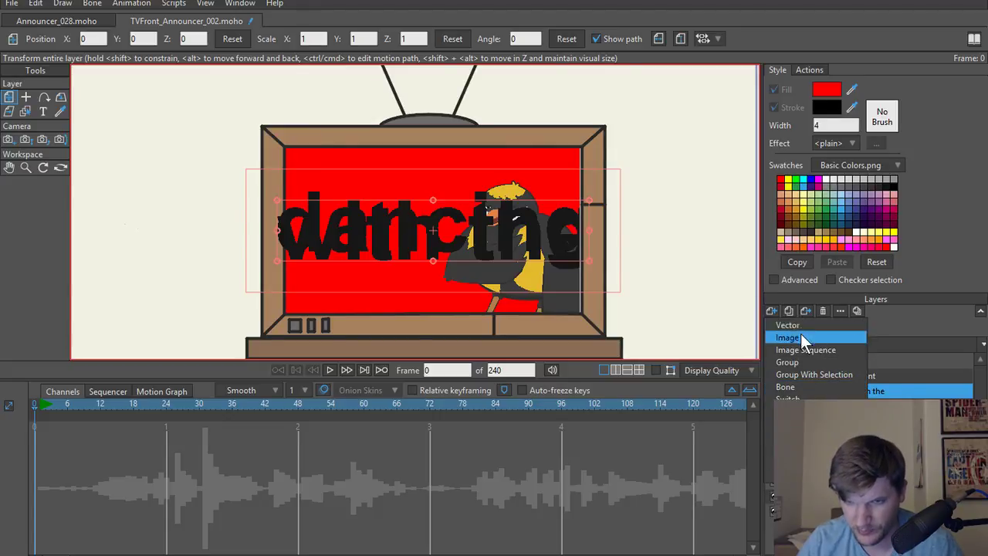
left_click(779, 472)
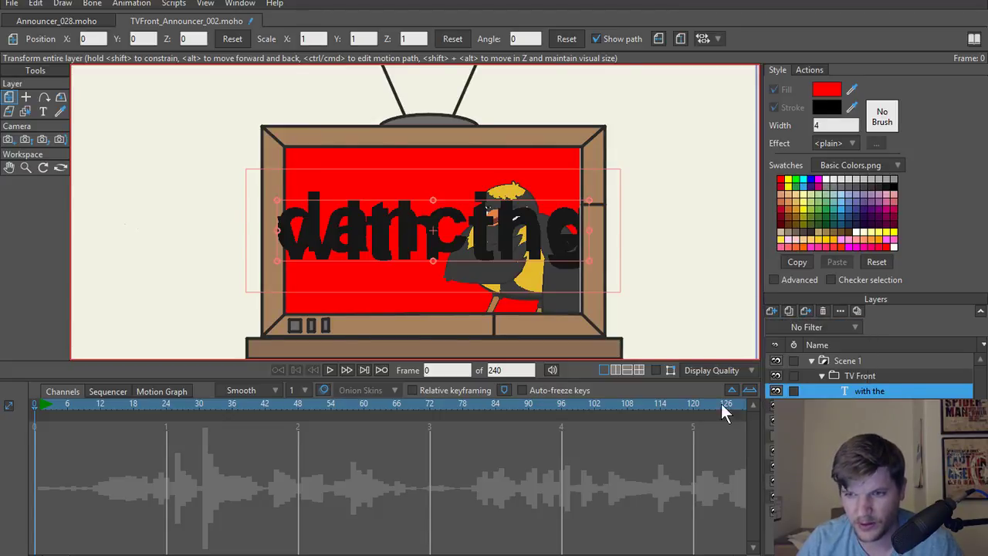
Insert a text layer reading "stars" in Arial Bold at 200% scale.
type("start")
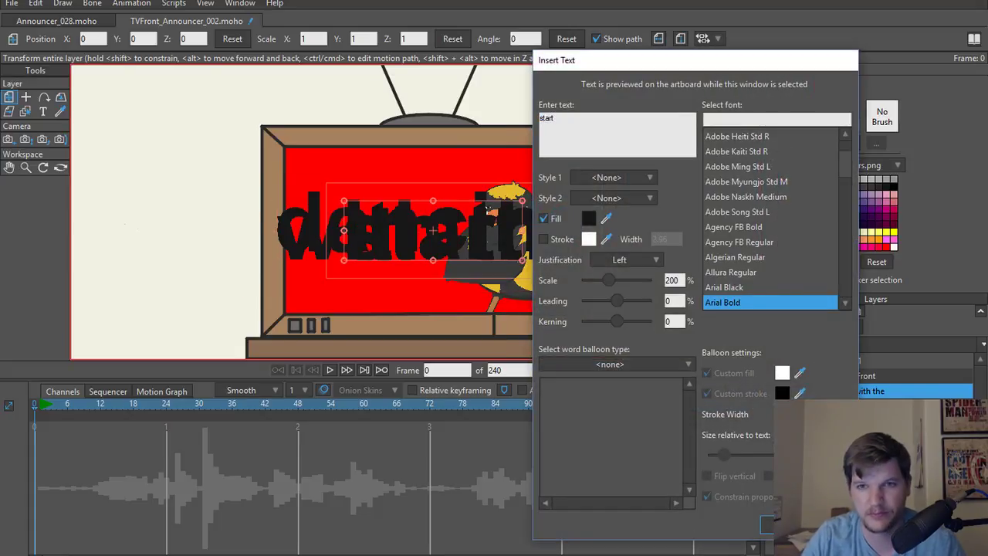
key("BackSpace")
type("s")
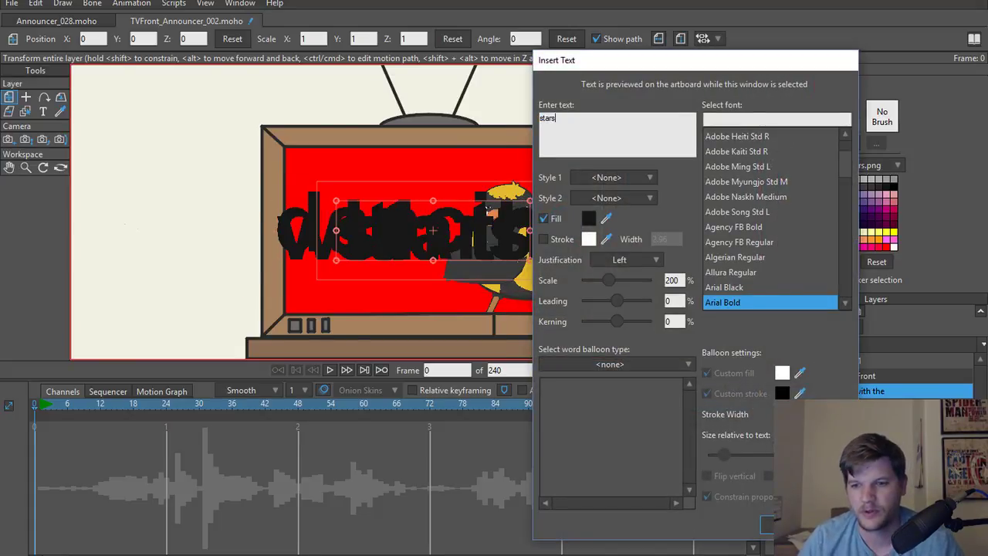
left_click(786, 524)
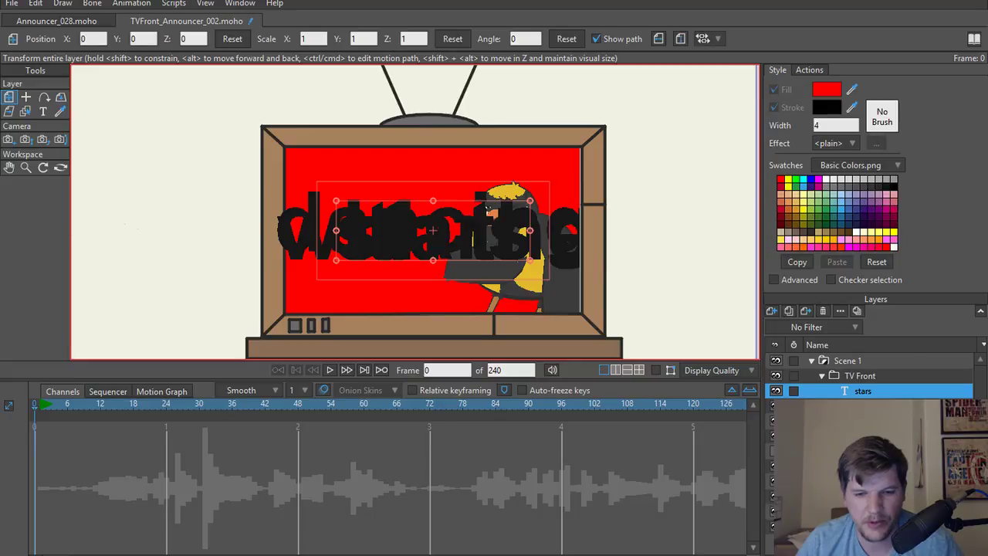
Switch to the web browser and return from the font forum page to the Google results.
left_click(498, 502)
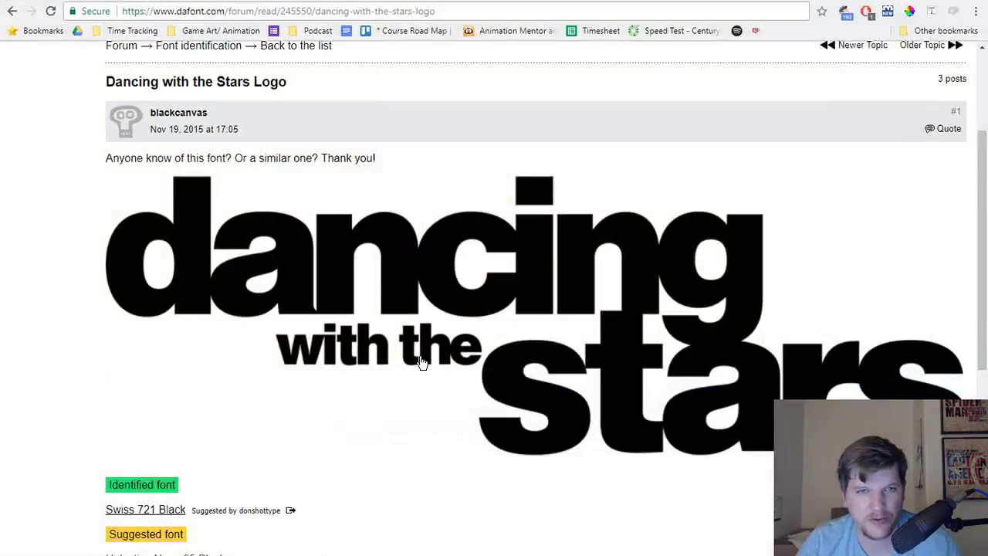
left_click(12, 10)
left_click(12, 10)
left_click(30, 11)
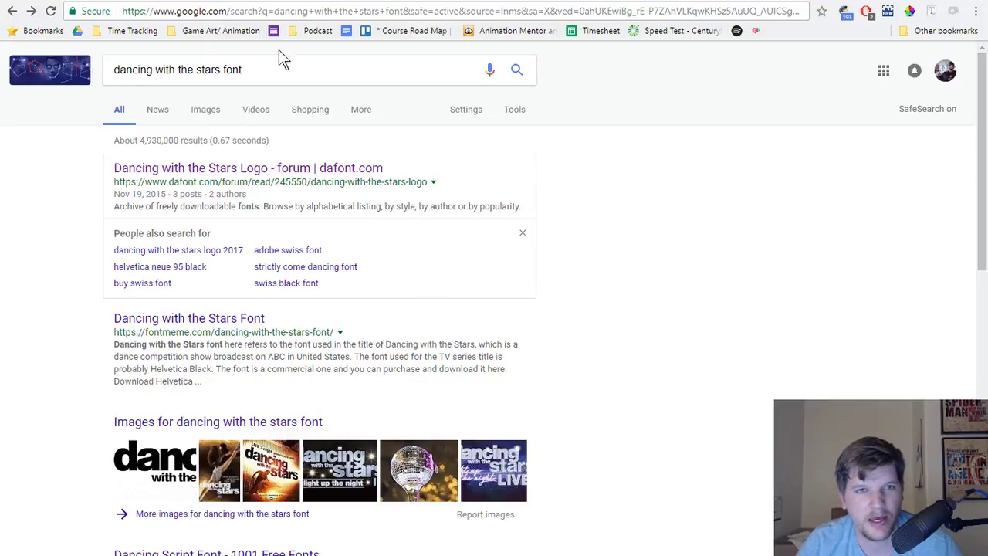
Search Google for "dancing with the stars logo".
left_click(282, 77)
key("BackSpace")
key("BackSpace")
key("BackSpace")
key("BackSpace")
key("BackSpace")
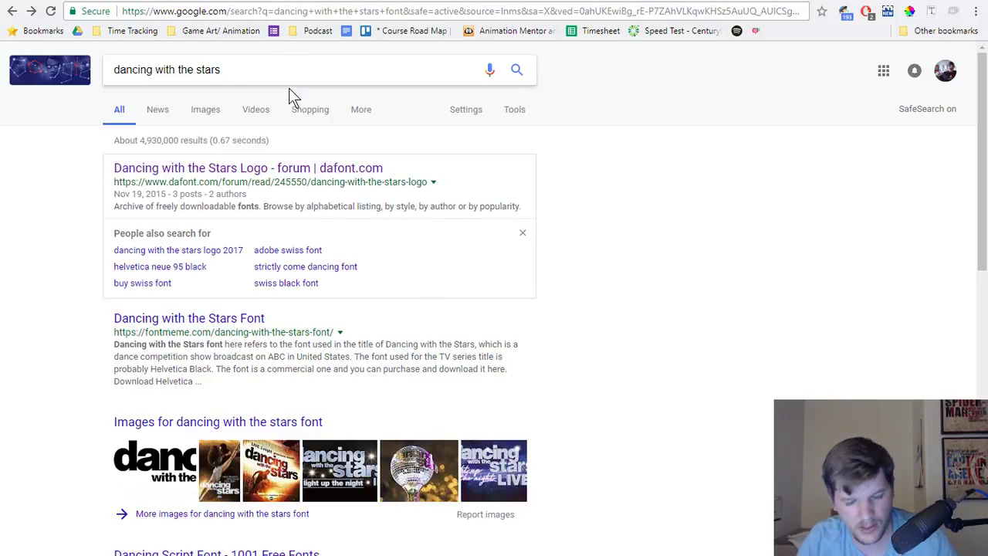
type("lgo")
key("BackSpace")
key("BackSpace")
type("og")
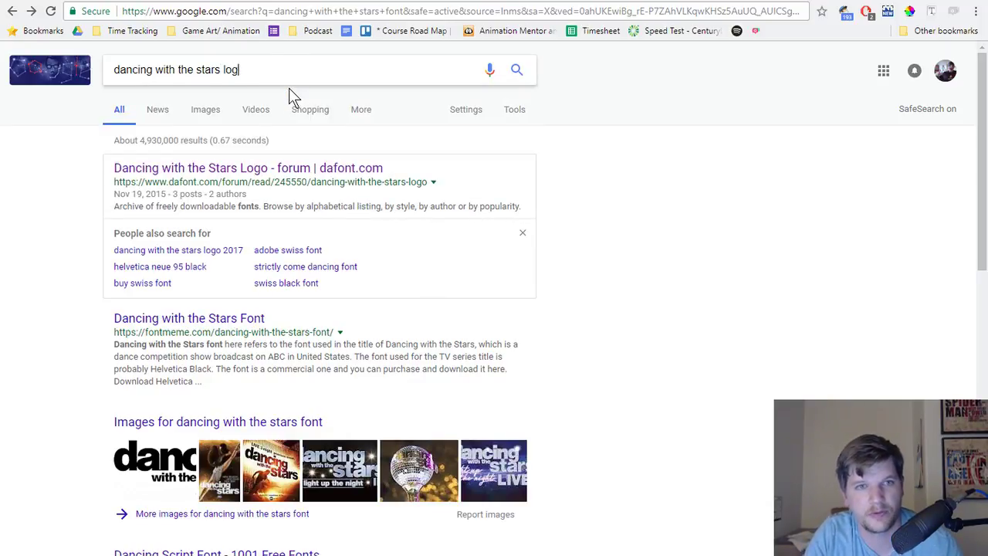
type("o")
key("Return")
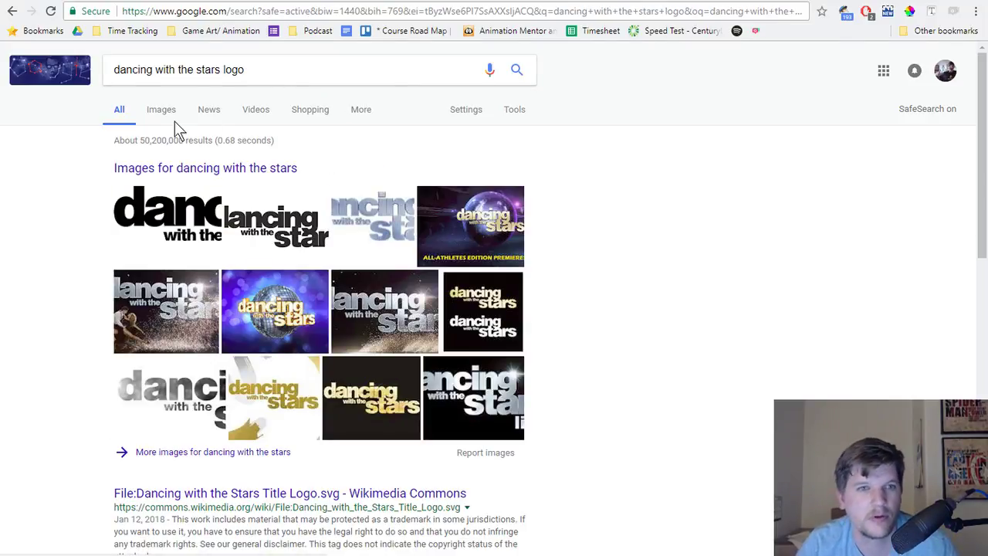
Open the black Wikimedia Commons logo from the image results and copy the image.
left_click(169, 114)
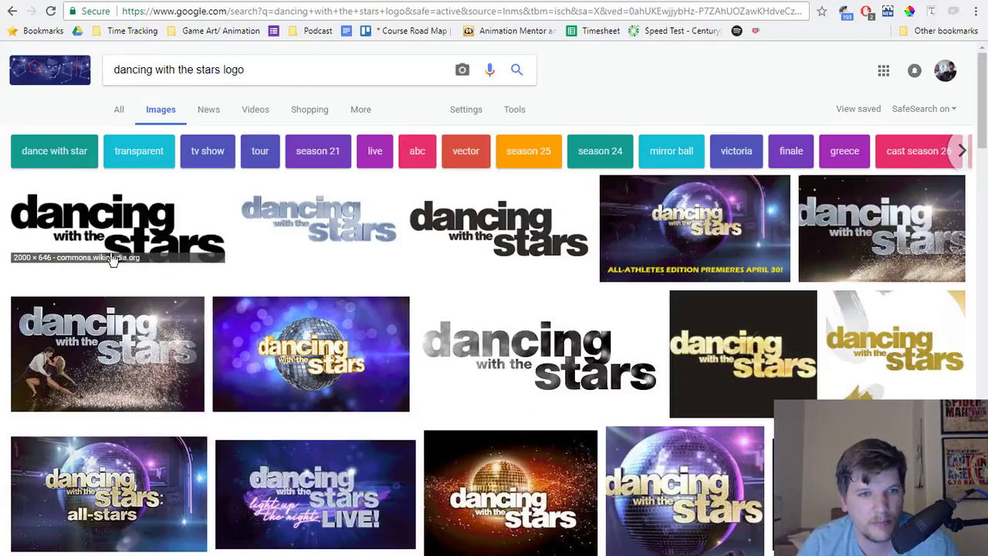
left_click(136, 231)
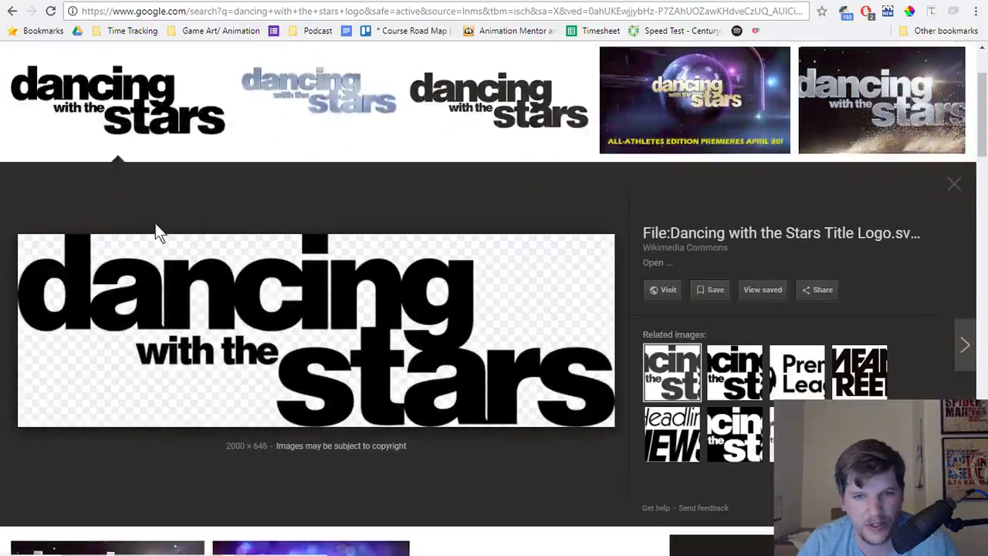
right_click(345, 342)
left_click(421, 234)
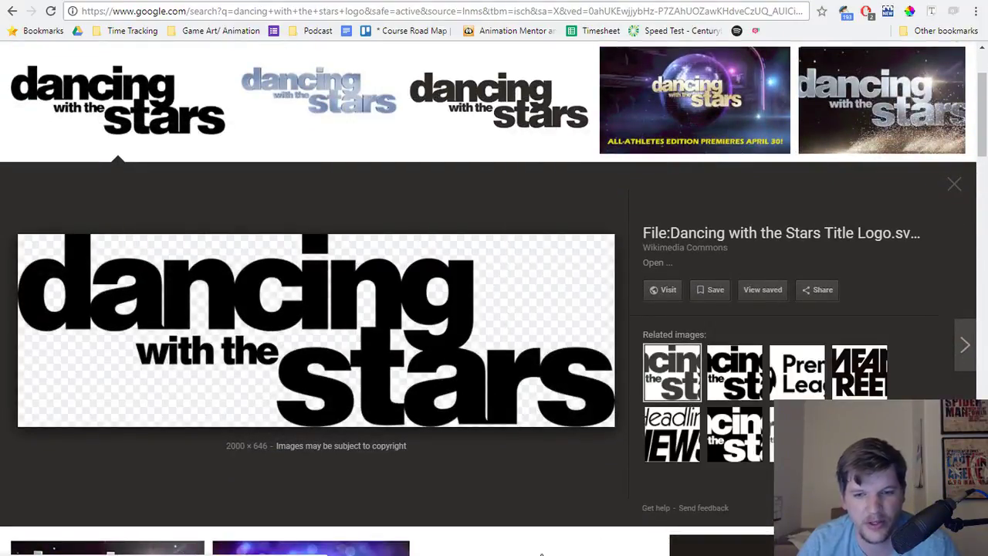
Switch back to Moho, paste the copied logo and name the image "DWTS Logo".
key("alt+Tab")
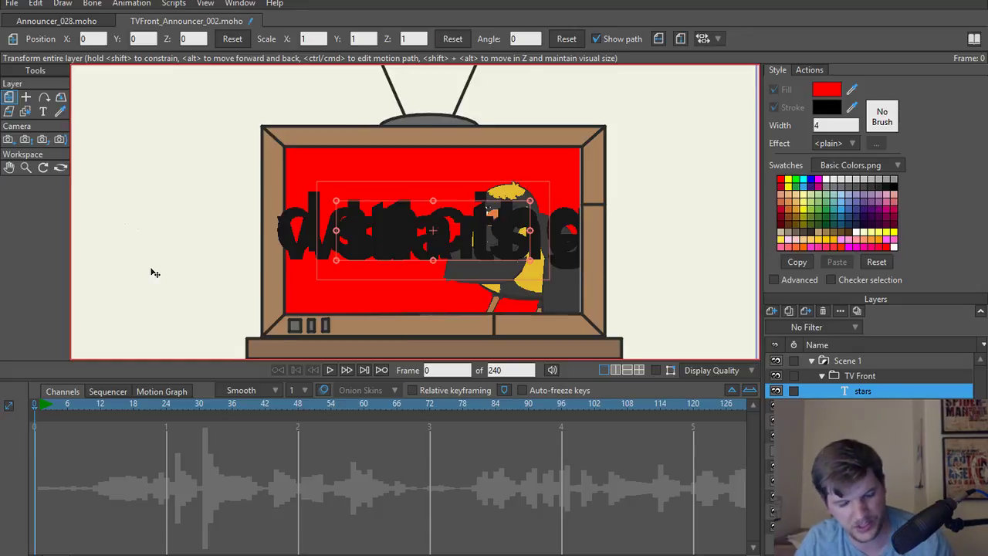
key("ctrl+v")
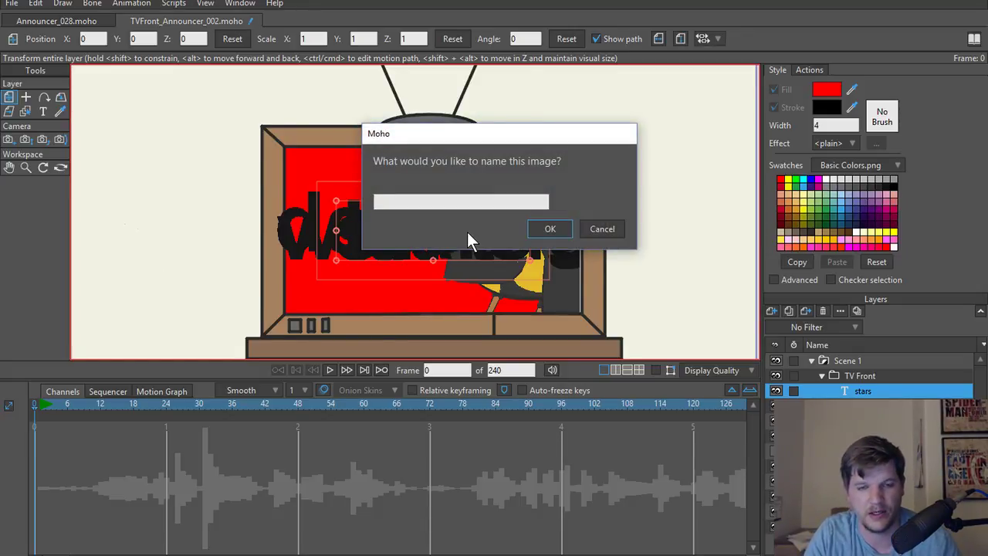
type("DWTS Logo")
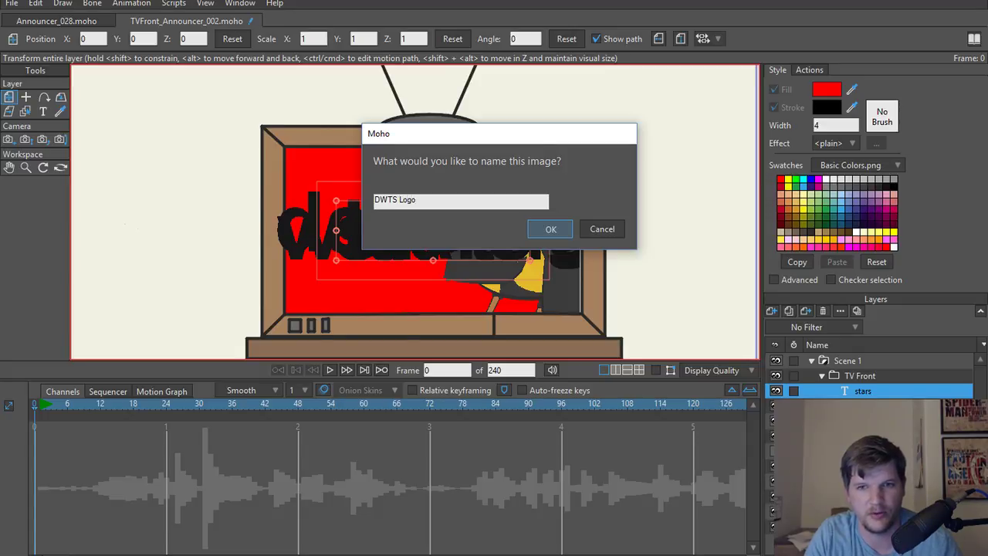
key("Return")
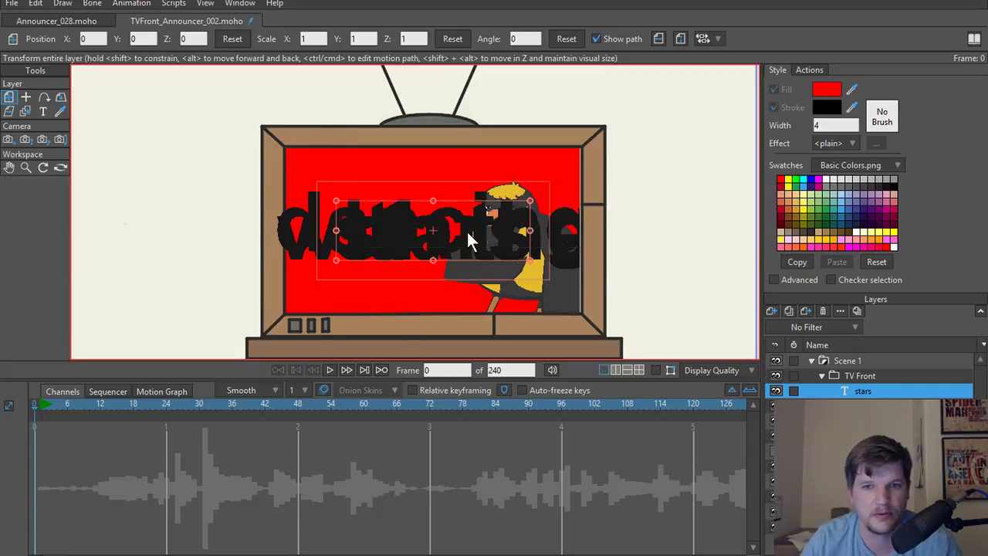
Save the pasted image in a new folder named "Logo" inside the Silly Bird project's Images folder.
left_click(323, 27)
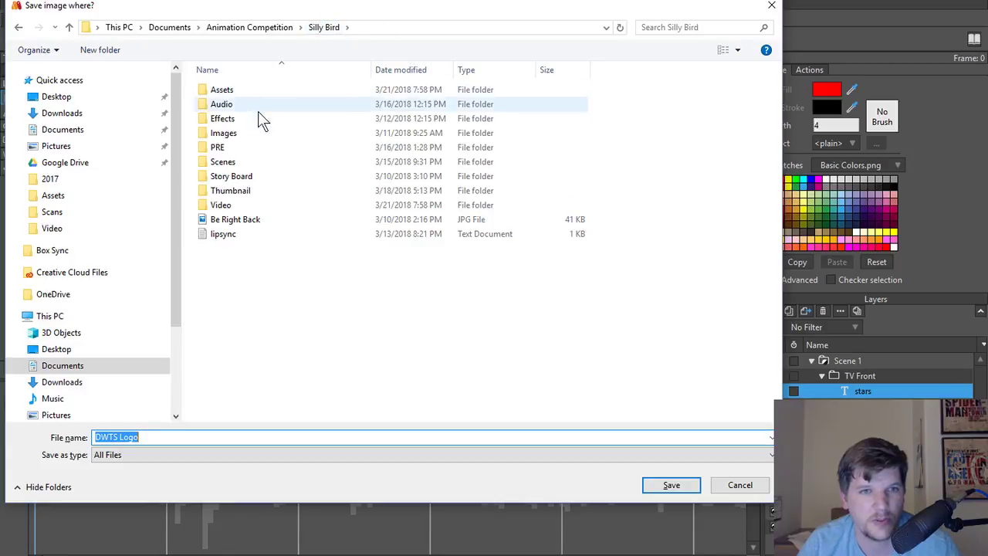
double_click(241, 130)
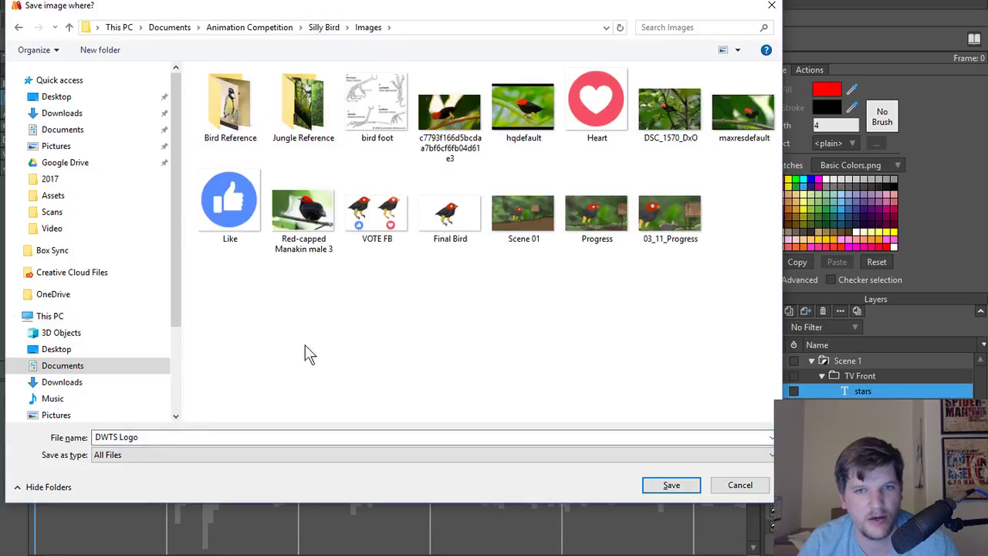
left_click(108, 51)
type("Logo")
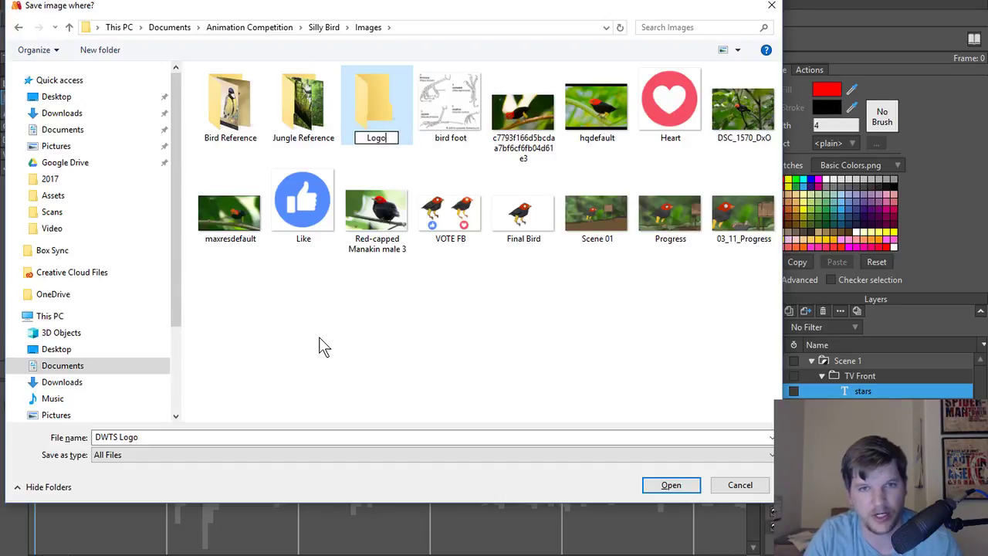
key("Return")
double_click(395, 152)
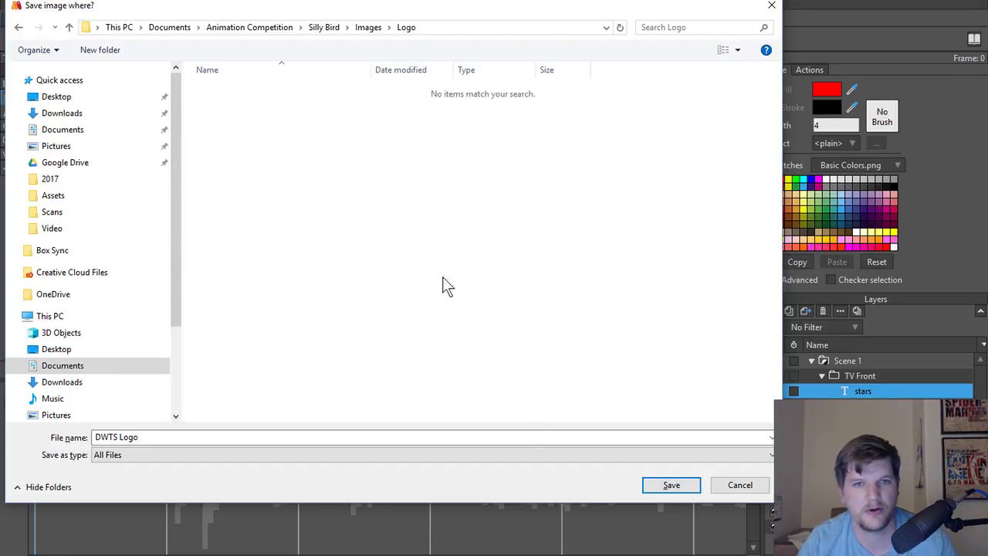
left_click(667, 486)
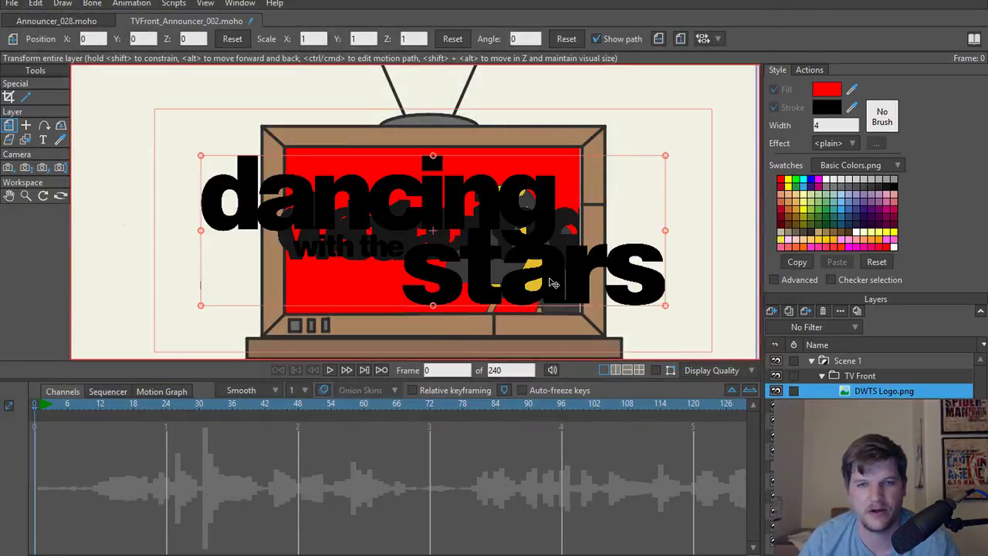
Move the DWTS Logo image off the TV into the empty area left of the scene frame.
scroll(464, 279, "down", 3)
scroll(464, 279, "up", 2)
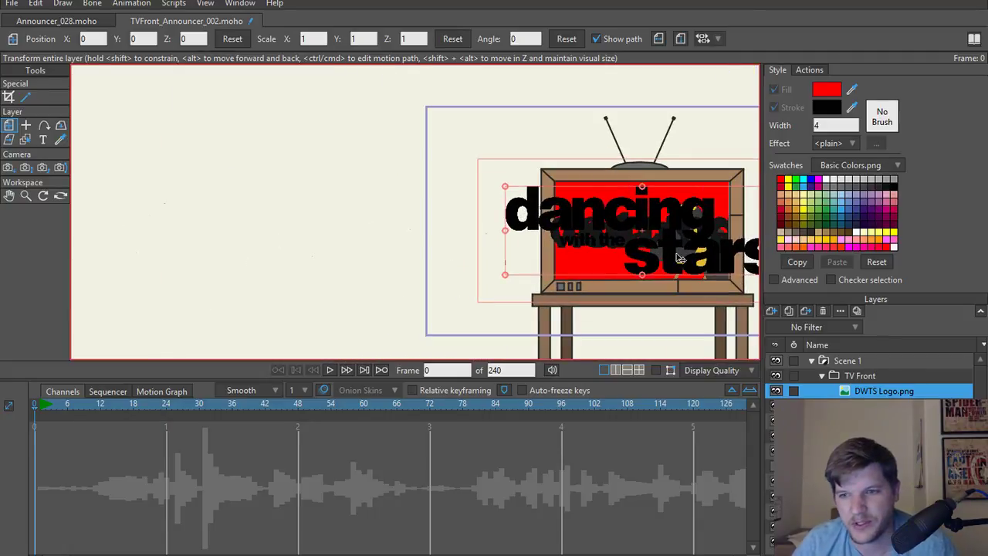
left_click(883, 406)
left_click(883, 436, "shift")
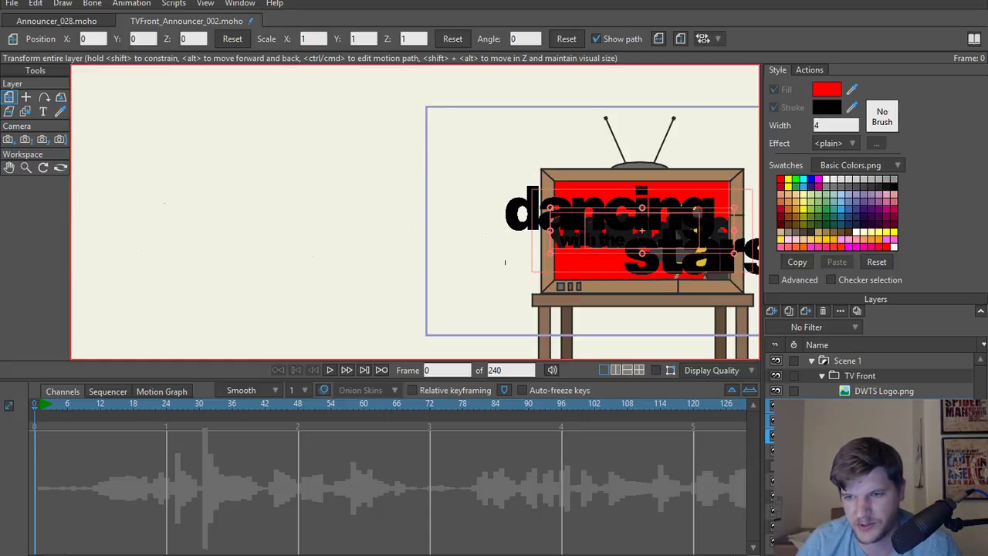
left_click(883, 405)
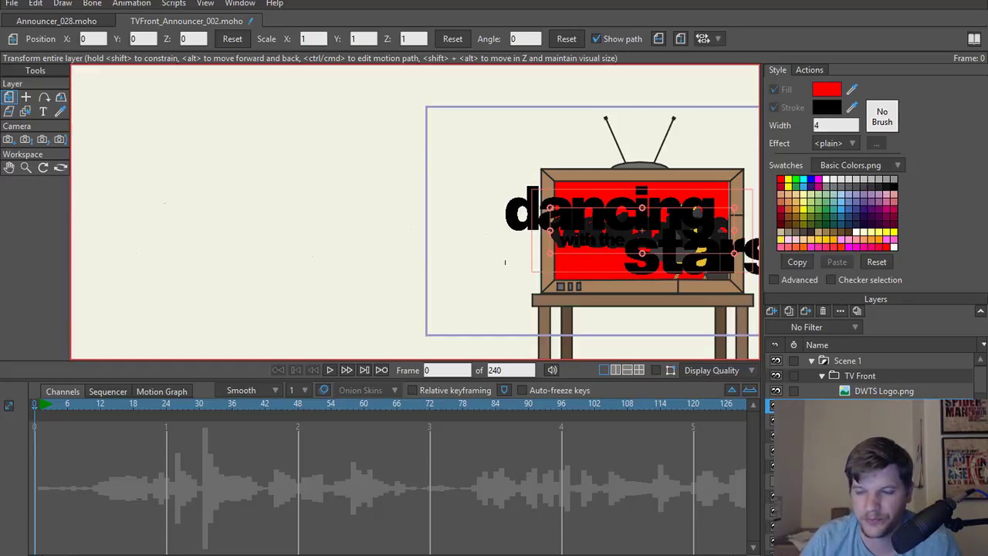
left_click(887, 392)
left_click_drag(639, 211, 290, 202)
Try moving the "dancing" text layer left from the TV screen, and undo the move.
left_click(864, 420)
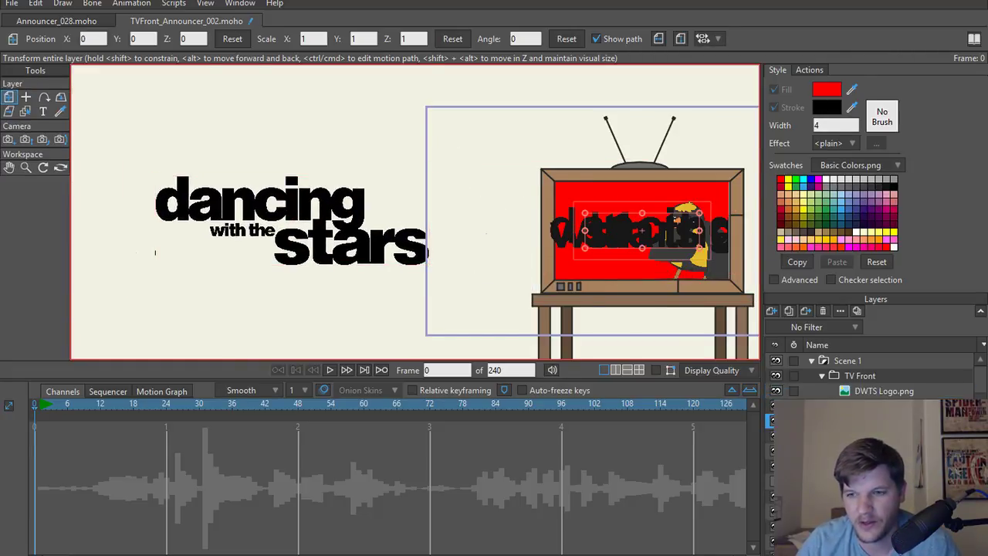
left_click(865, 451)
left_click_drag(617, 239, 518, 240)
key("ctrl+z")
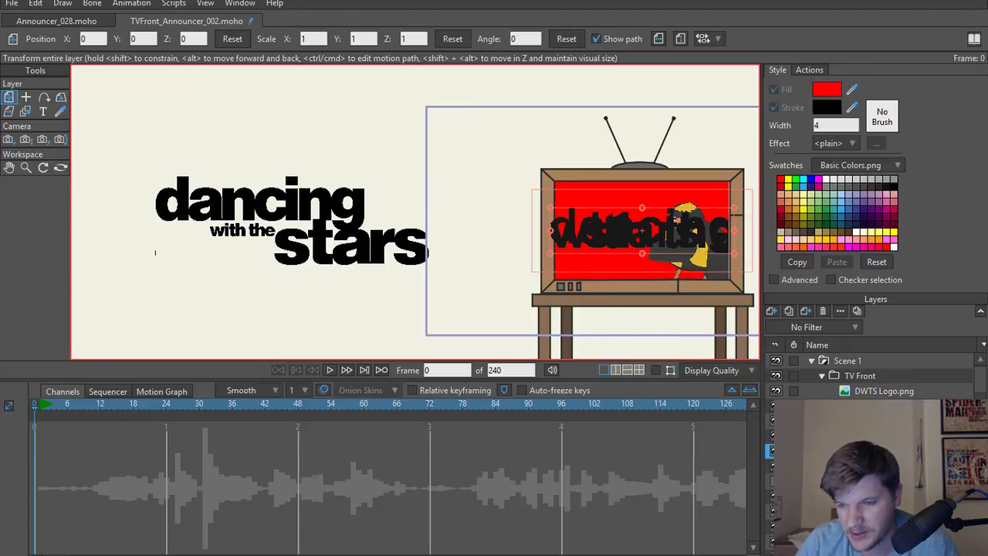
Set the group mask of the Scene 1 layer to "No masking in this group".
left_click(864, 406)
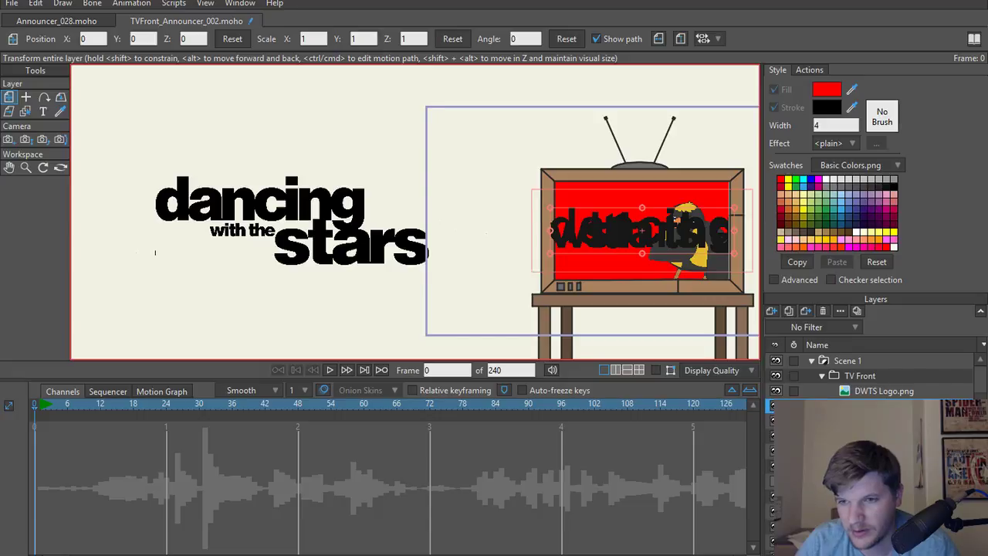
left_click(856, 360)
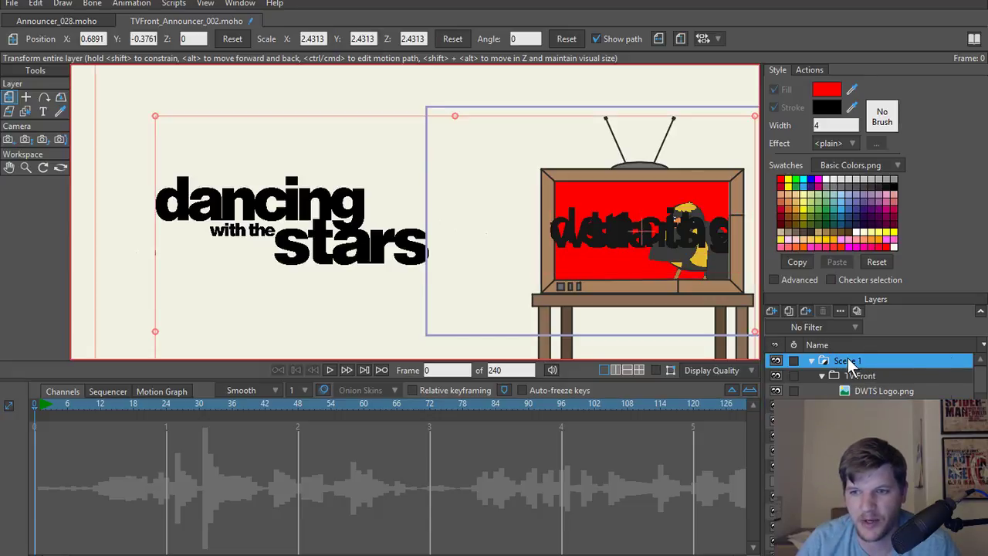
right_click(848, 358)
left_click(841, 360)
double_click(839, 359)
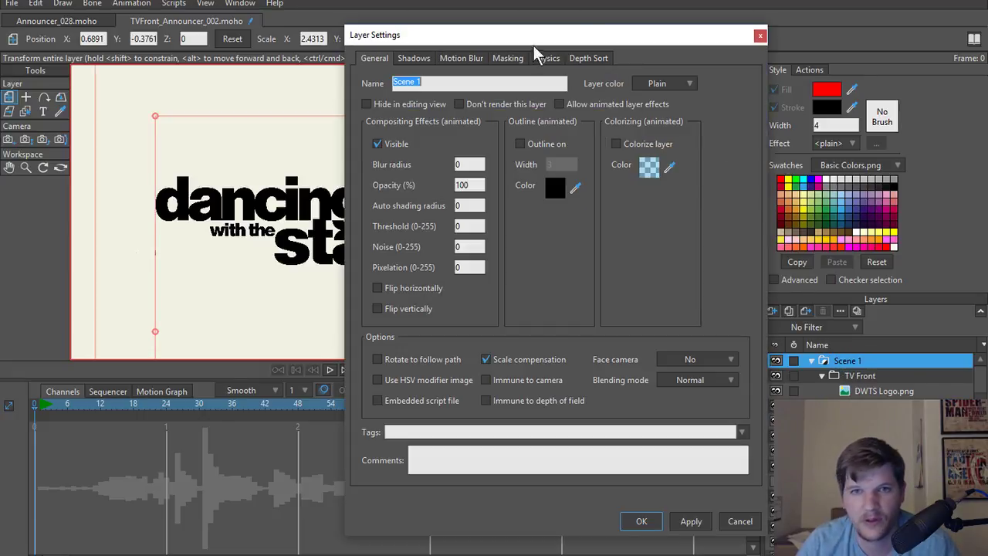
left_click(515, 58)
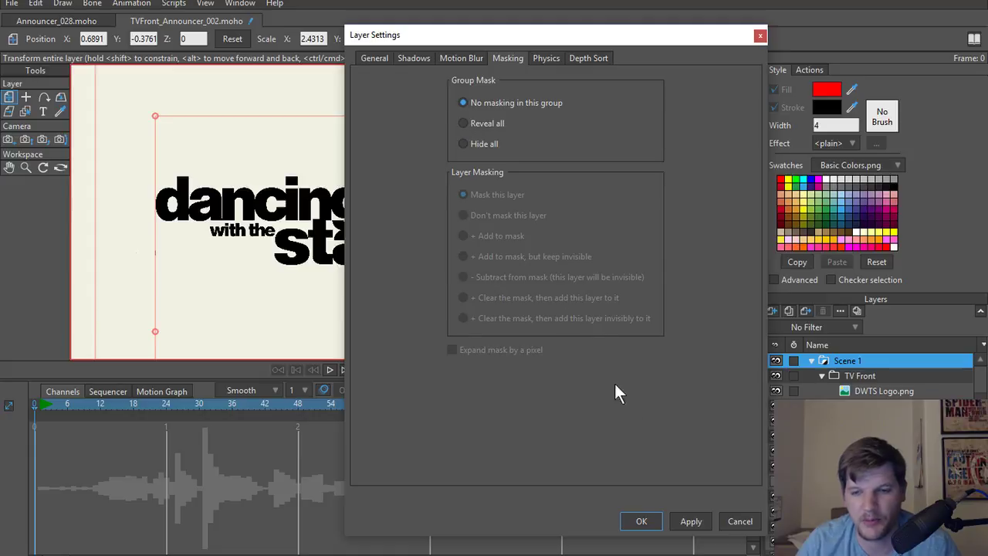
left_click(625, 521)
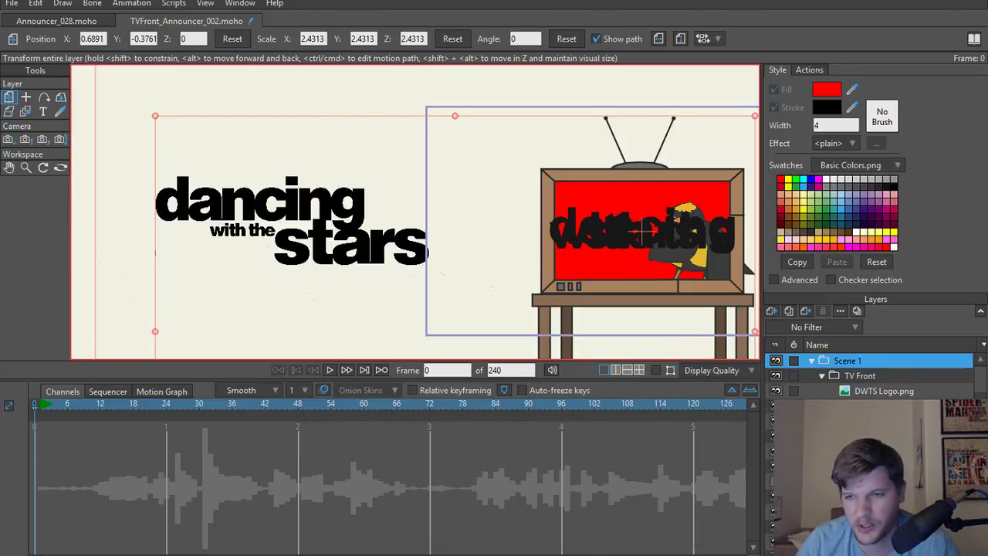
Try placing the "dancing" text over the same word in the reference logo and resizing it, and undo these changes.
left_click(868, 451)
left_click_drag(616, 231, 252, 166)
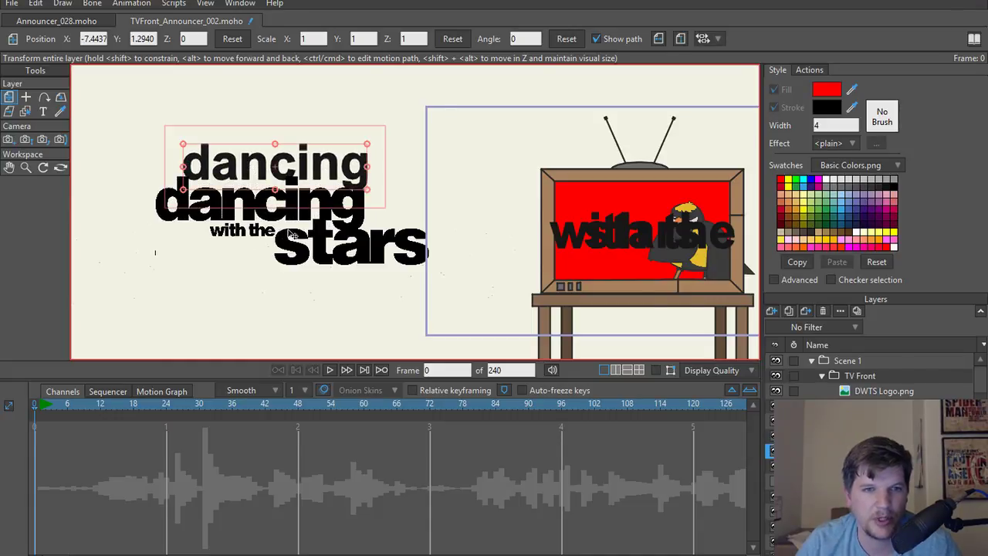
key("ctrl+z")
left_click_drag(615, 236, 220, 211)
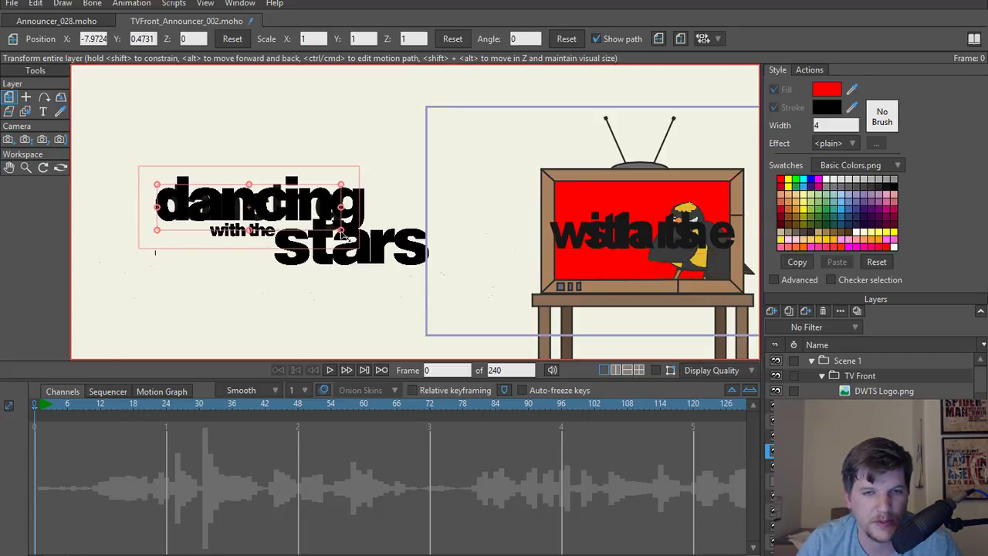
mouse_move(342, 231)
left_mouse_down()
mouse_move(367, 236)
mouse_move(330, 225)
mouse_move(425, 244)
mouse_move(479, 227)
mouse_move(483, 205)
mouse_move(313, 227)
mouse_move(330, 225)
left_mouse_up()
key("ctrl+z")
key("ctrl+z")
key("ctrl+z")
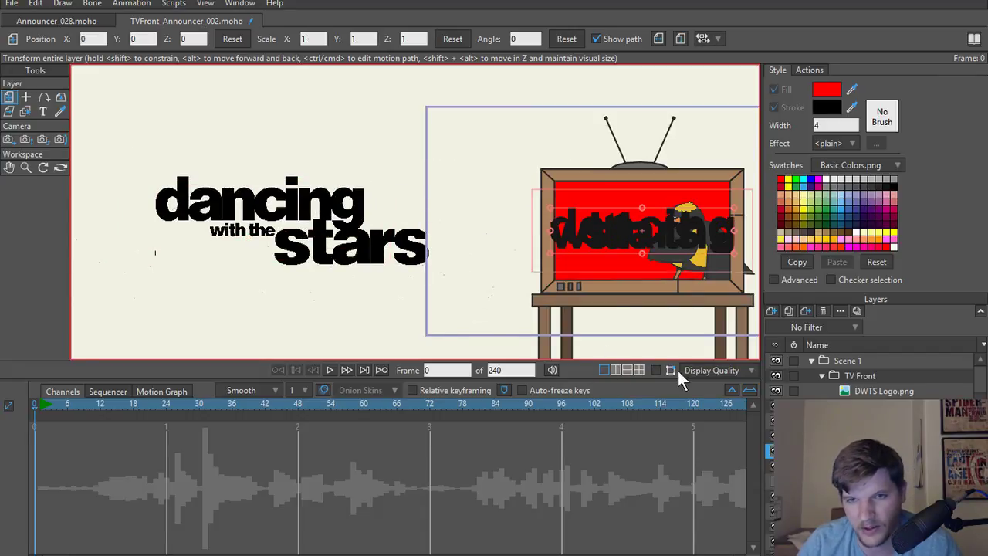
Try adjusting the leading of the "dancing" text, and cancel the change.
double_click(872, 451)
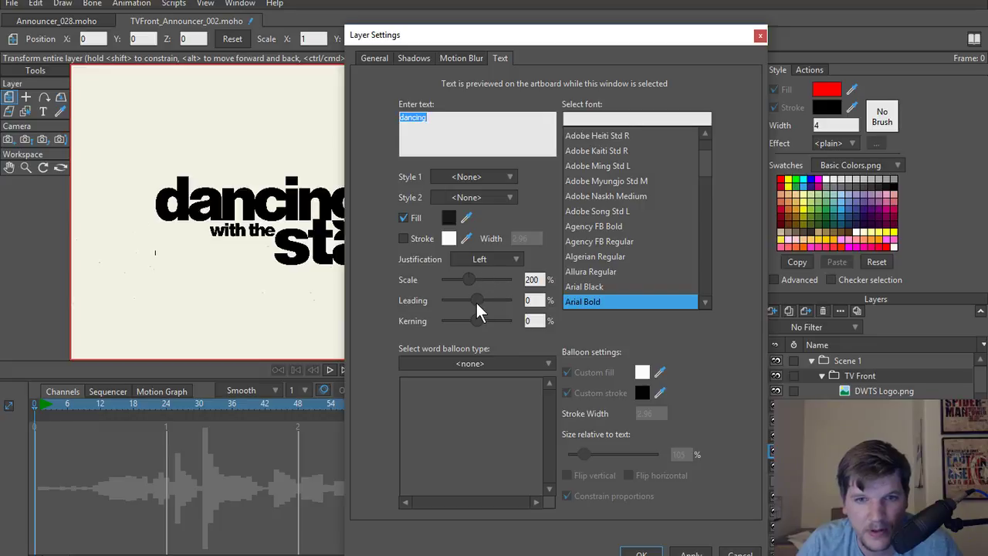
left_click_drag(509, 36, 272, 38)
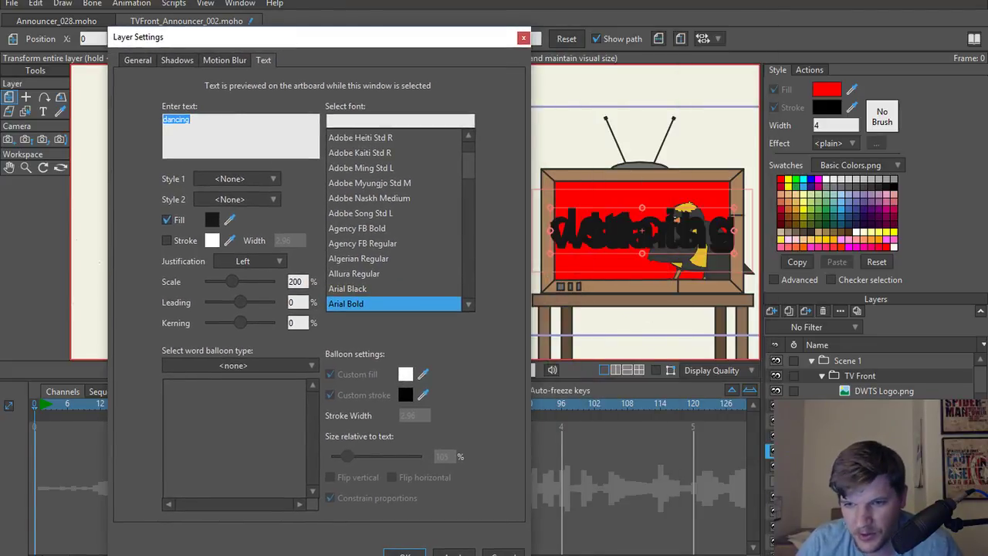
scroll(645, 280, "up", 3)
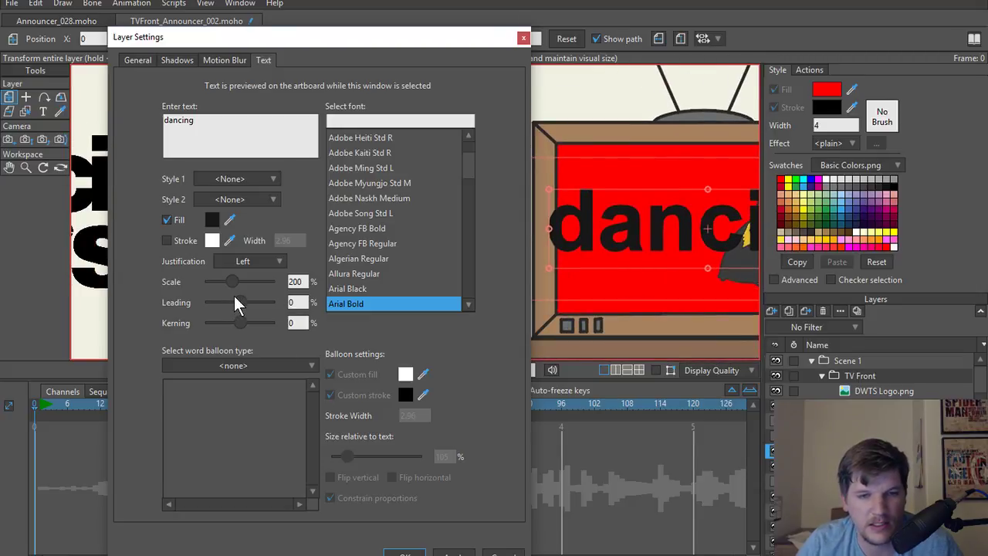
left_click_drag(234, 296, 223, 297)
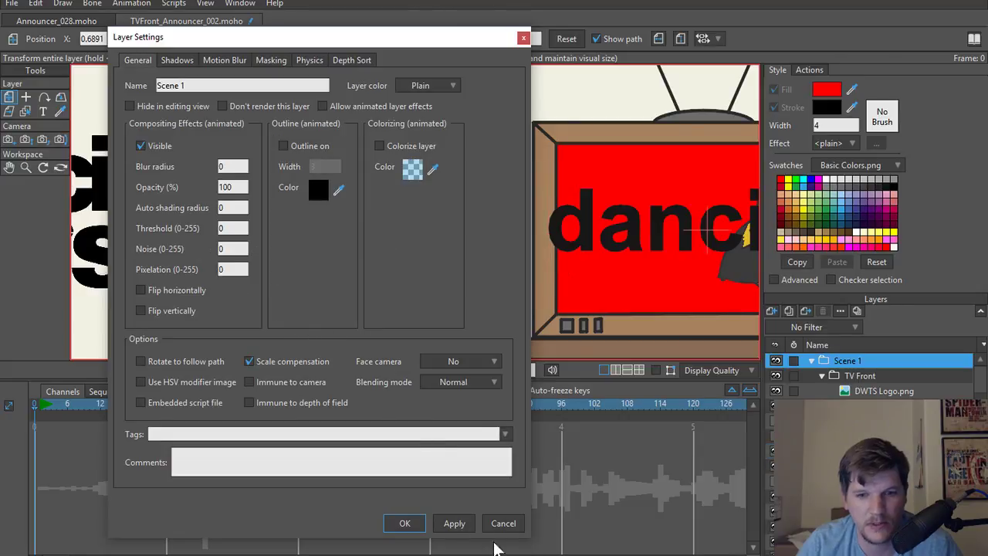
left_click(502, 522)
scroll(525, 309, "down", 3)
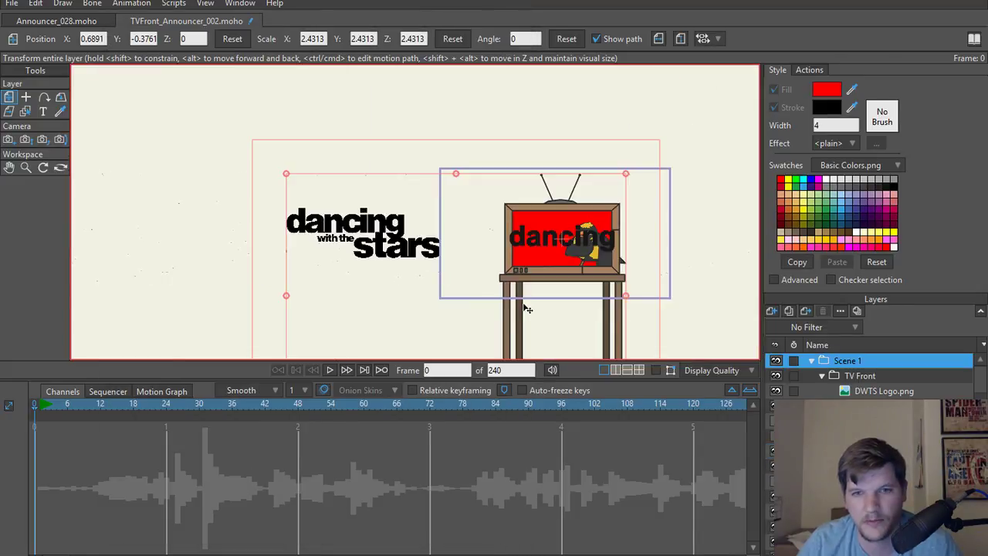
scroll(525, 309, "up", 4)
left_click(869, 451)
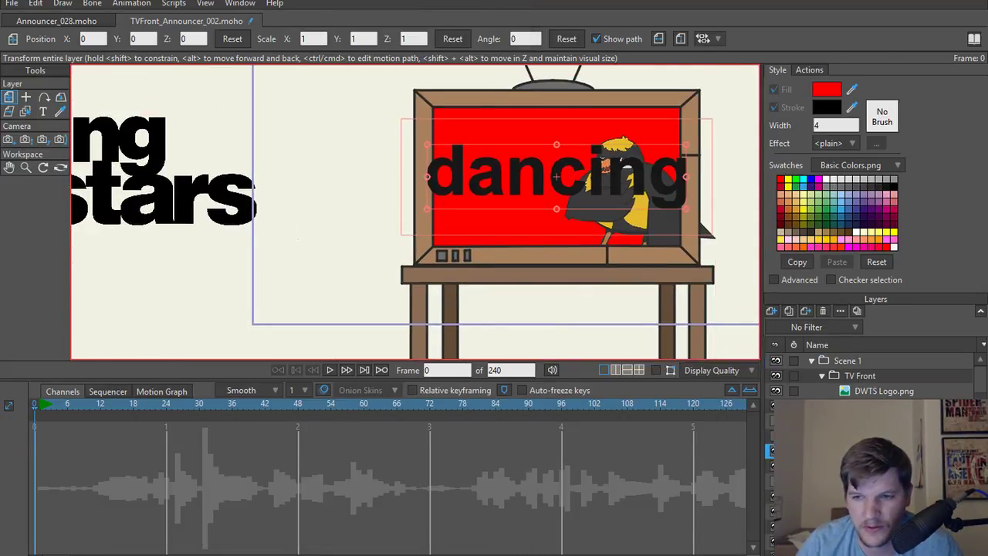
double_click(868, 450)
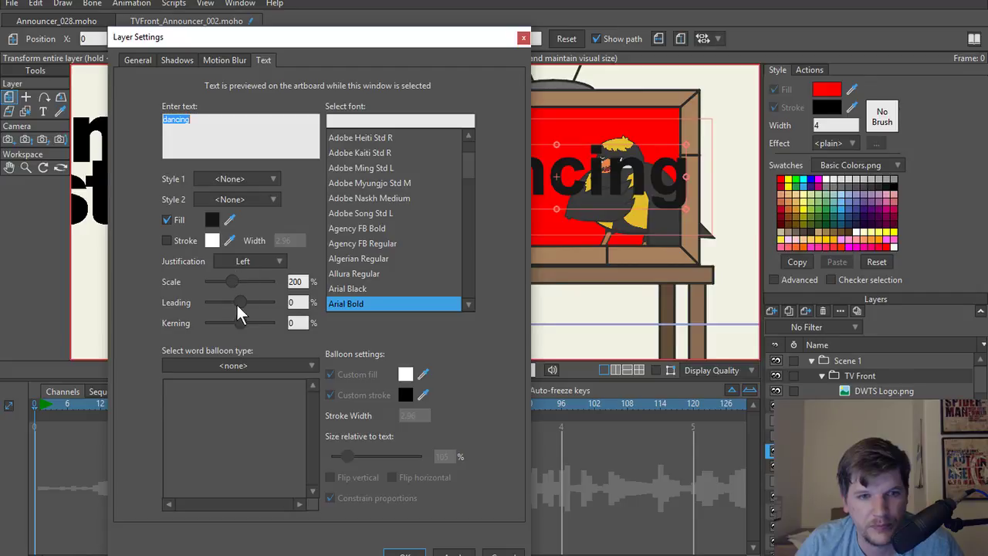
left_click_drag(236, 302, 247, 303)
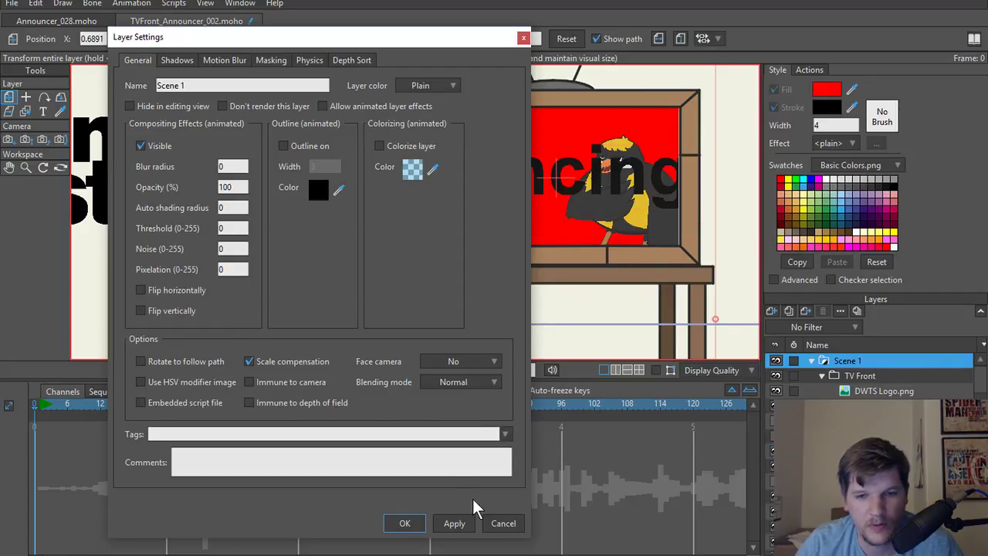
left_click(502, 522)
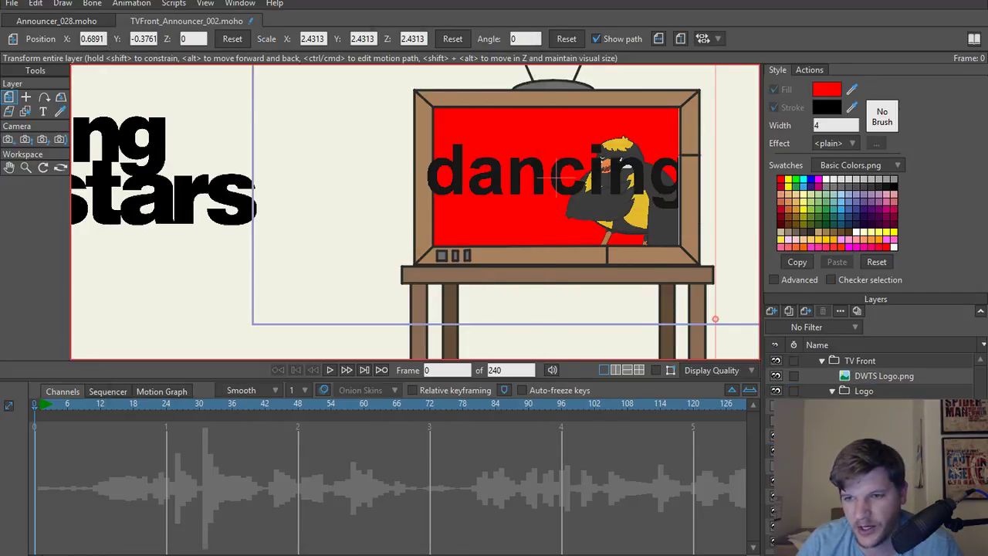
Set the Scene 1 layer's group mask to "No masking in this group" again.
scroll(875, 393, "up", 1)
double_click(866, 360)
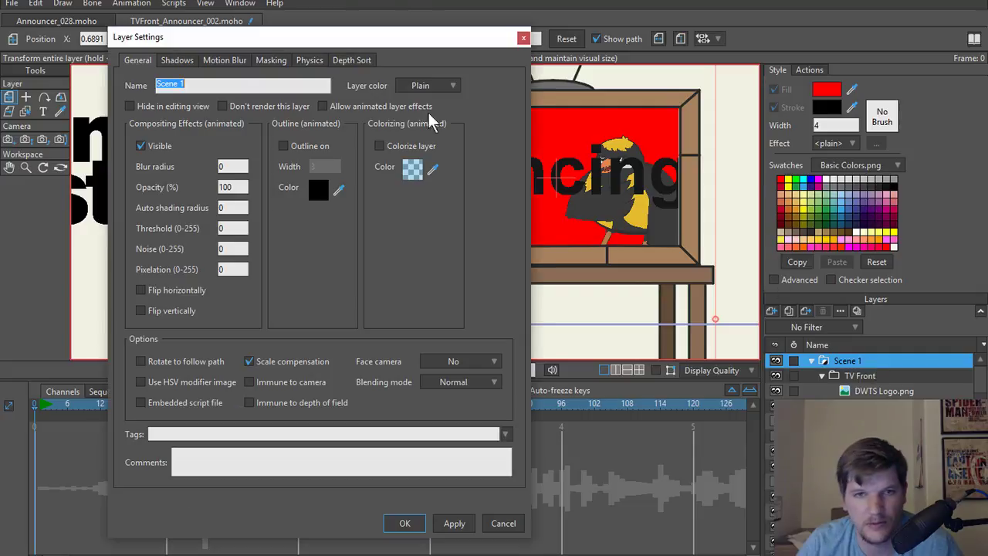
left_click(271, 61)
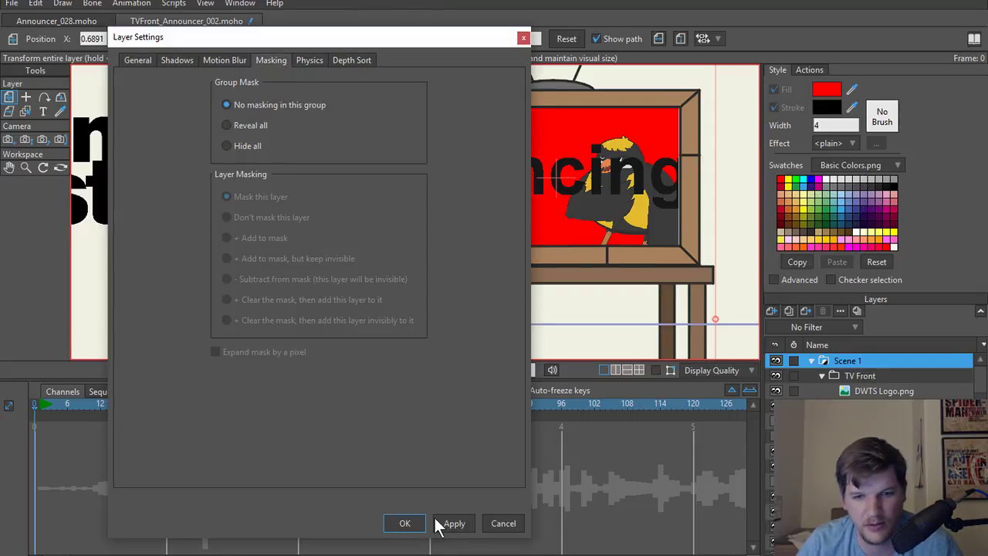
left_click(406, 522)
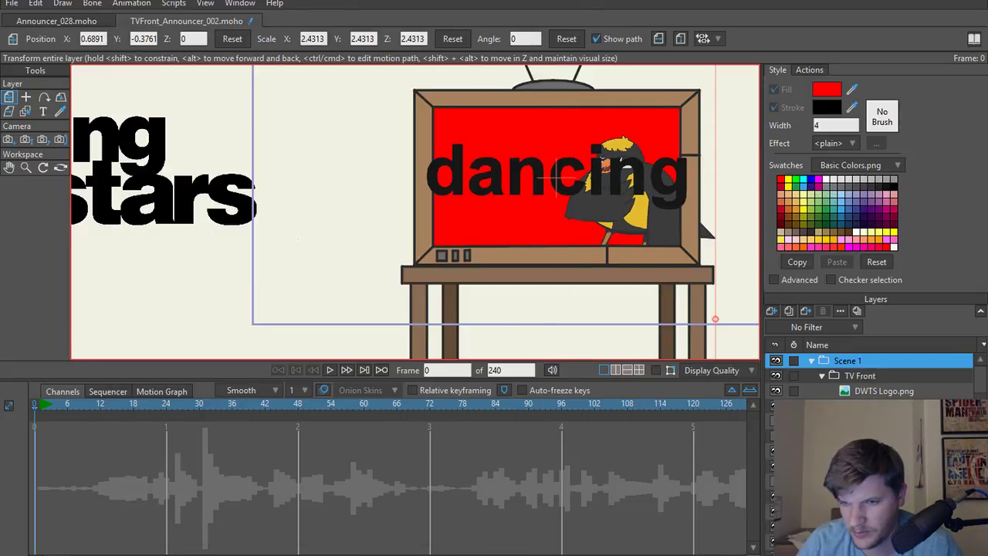
Tighten the kerning of the "dancing" text layer to -22%.
double_click(868, 451)
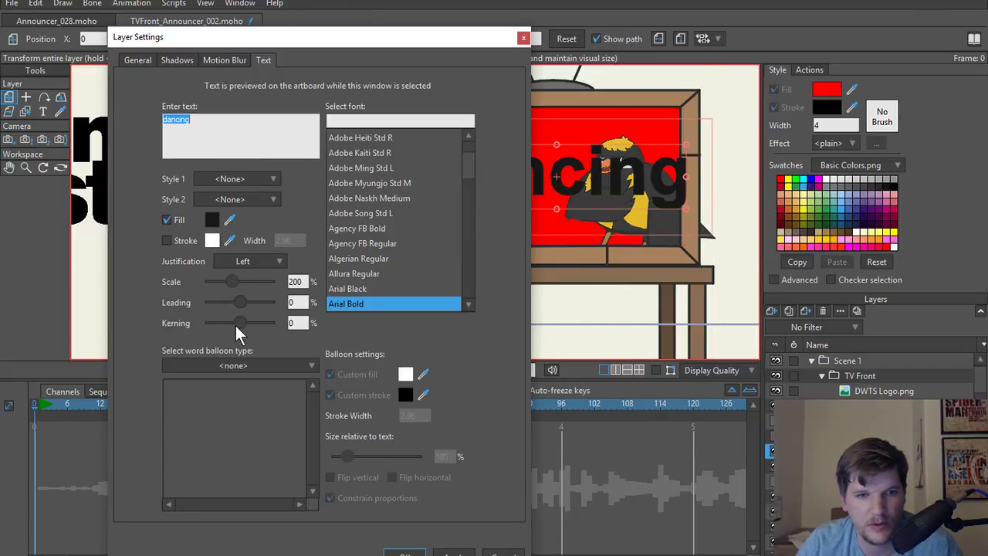
mouse_move(235, 325)
left_mouse_down()
mouse_move(254, 325)
mouse_move(236, 326)
left_mouse_up()
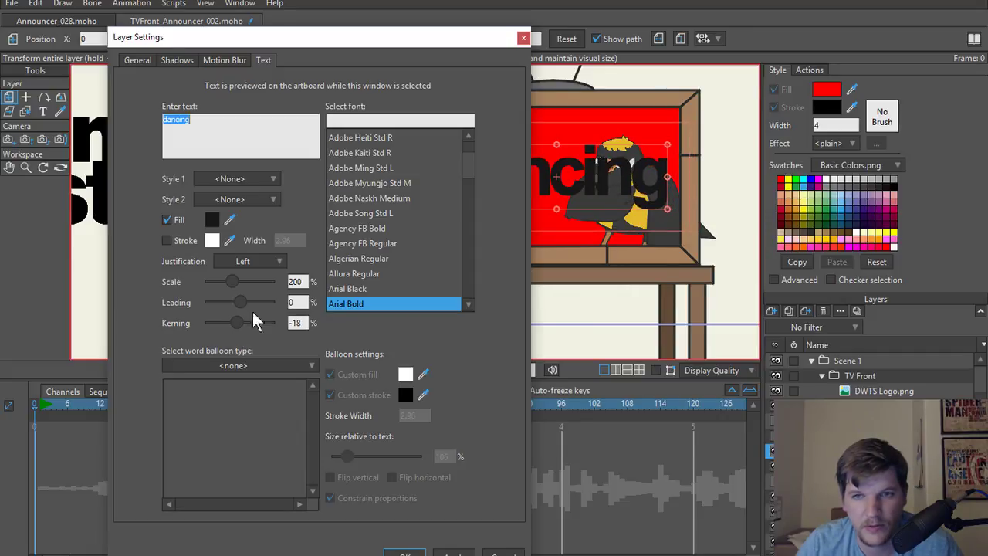
scroll(625, 247, "up", 3)
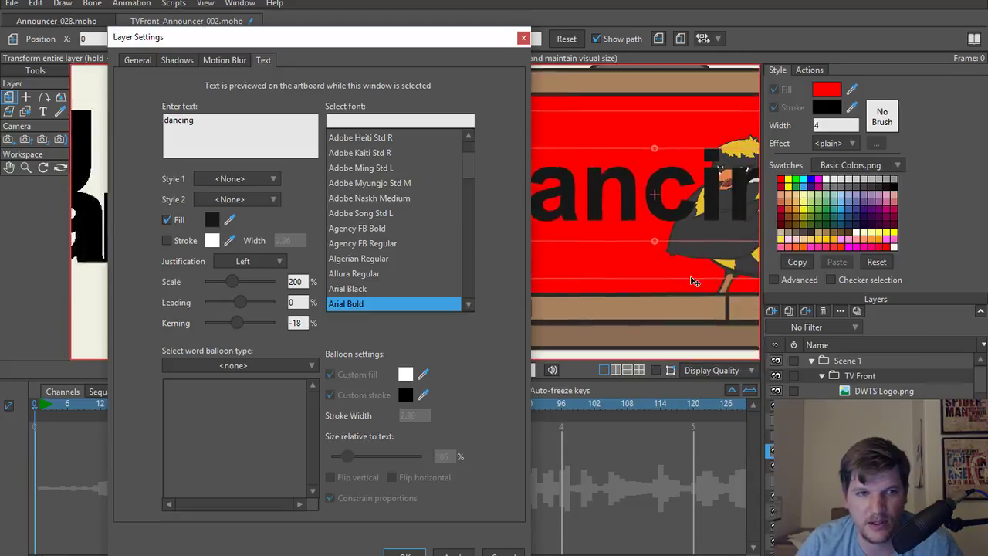
left_click_drag(692, 279, 575, 295)
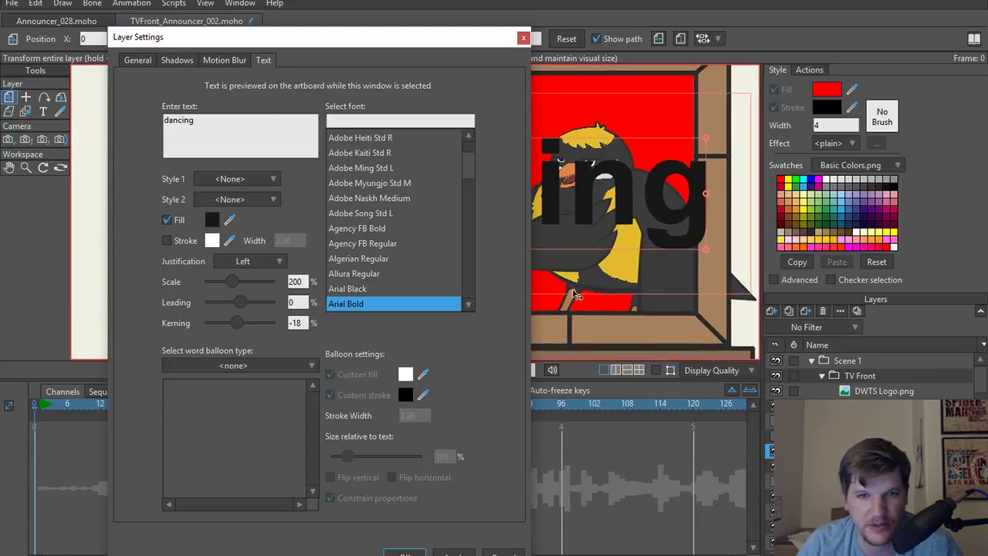
left_click_drag(235, 320, 235, 322)
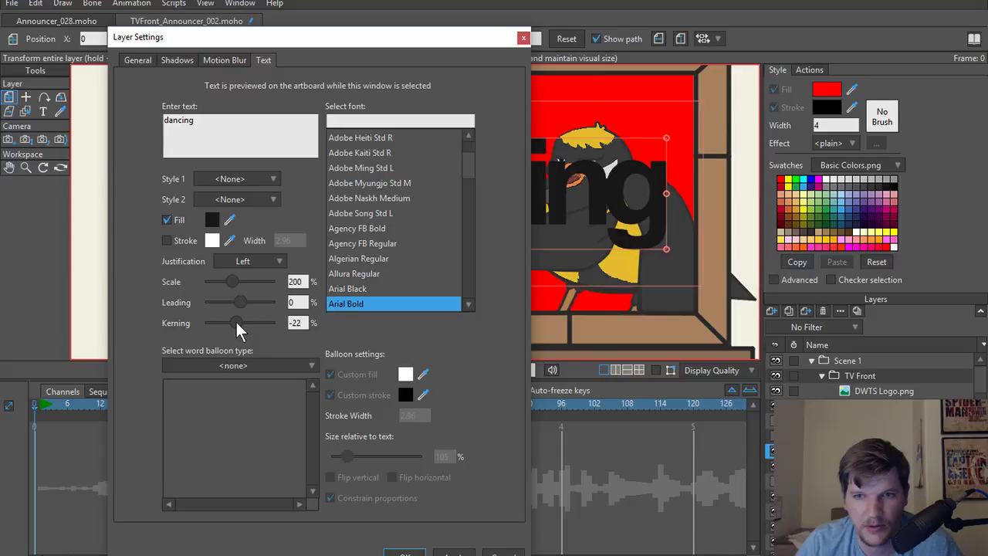
left_click(405, 551)
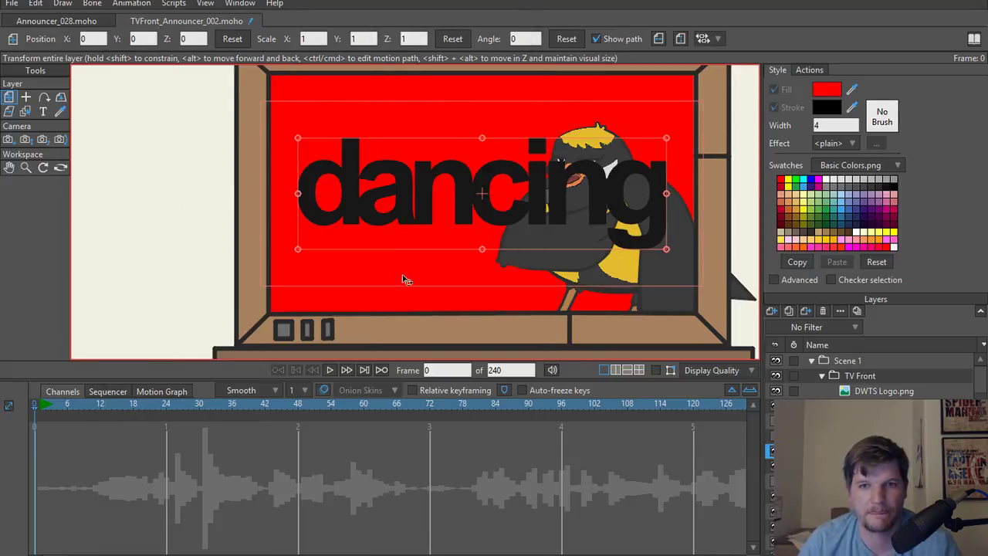
Place the "dancing" text over the same word in the reference logo, enlarge it to scale 1.4185, and undo the separate height change.
left_click_drag(352, 270, 452, 270)
scroll(452, 269, "down", 1)
left_click_drag(391, 278, 443, 260)
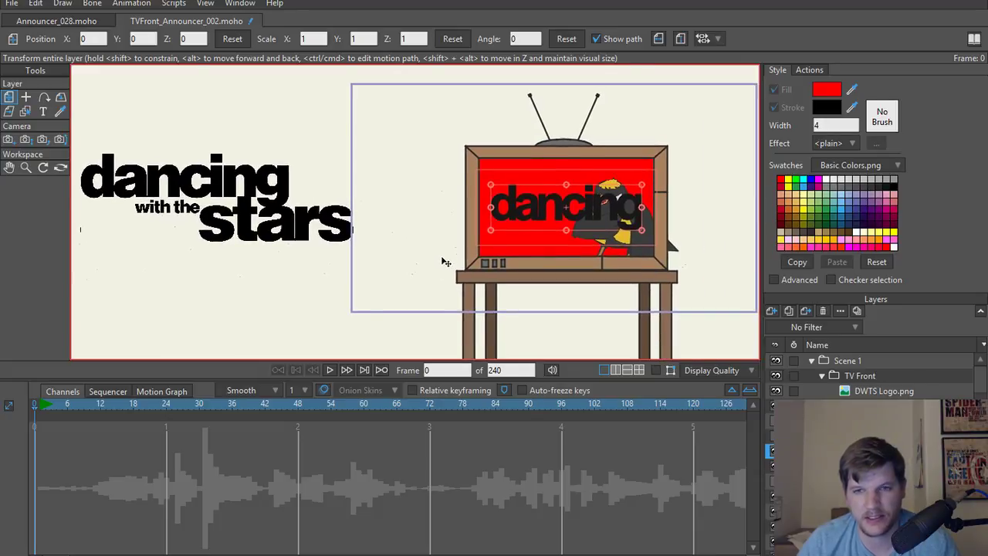
scroll(445, 264, "down", 1)
left_click_drag(540, 224, 250, 200)
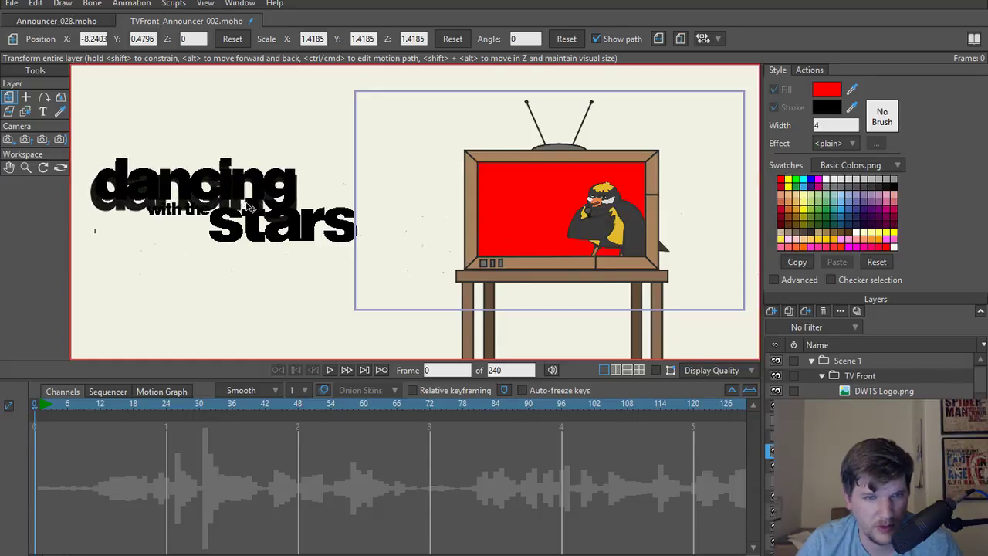
left_click_drag(251, 205, 197, 217)
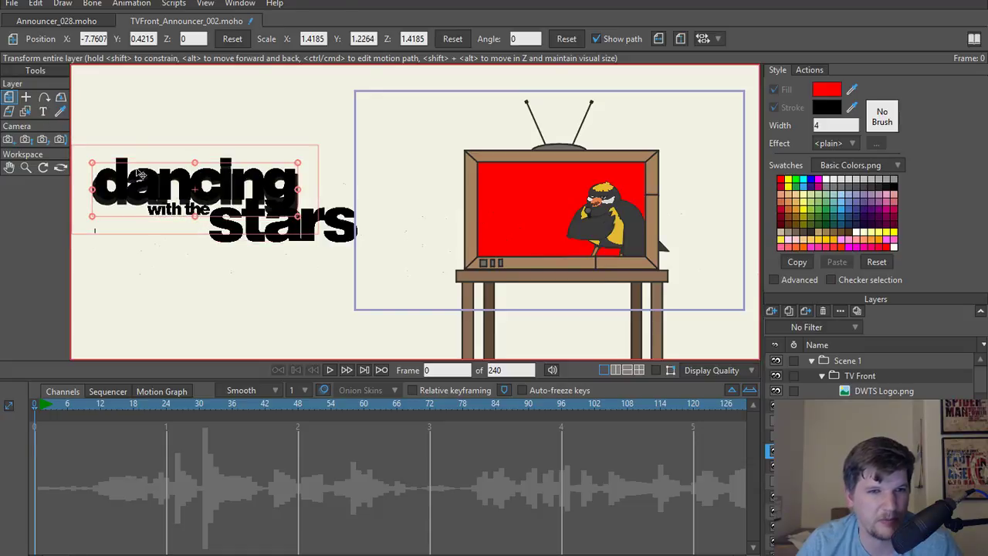
key("ctrl+z")
Squash the "dancing" text vertically to a Y scale of about 1.25 and align it with the reference word.
scroll(170, 221, "up", 6)
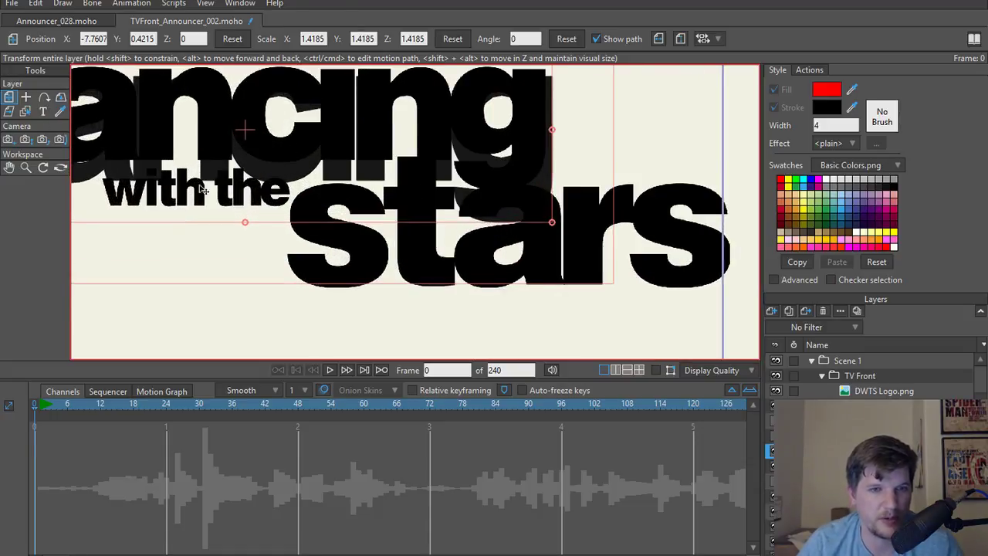
left_click_drag(213, 192, 470, 239)
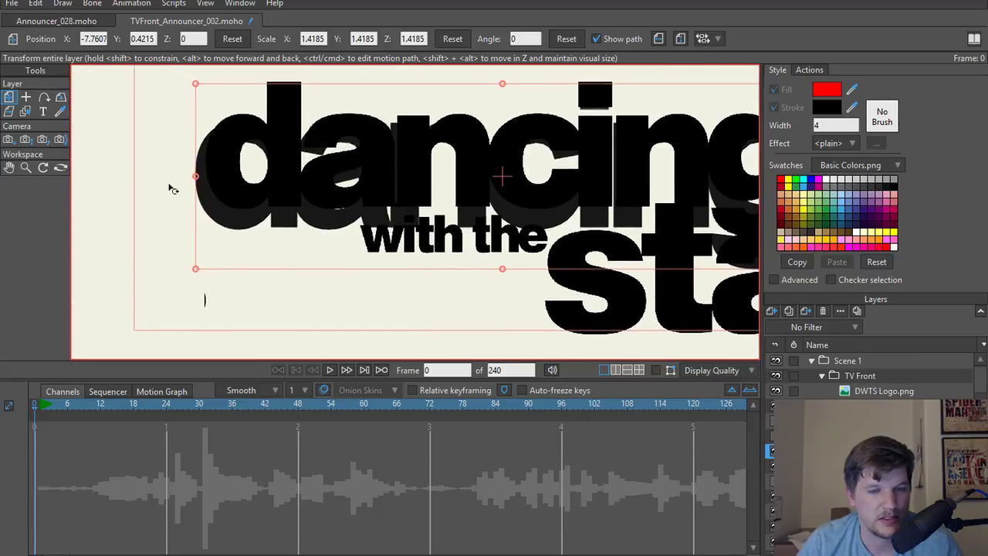
left_click_drag(323, 229, 337, 249)
scroll(459, 261, "down", 2)
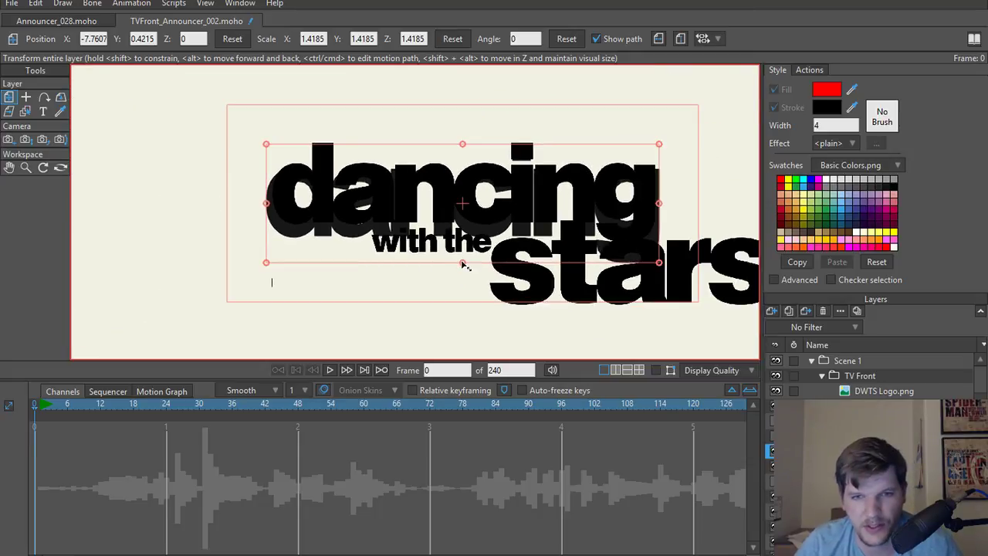
mouse_move(460, 248)
left_mouse_down()
mouse_move(459, 236)
mouse_move(466, 246)
left_mouse_up()
left_click_drag(433, 236, 457, 244)
Delete the two text layers above the "dancing" layer.
double_click(862, 450)
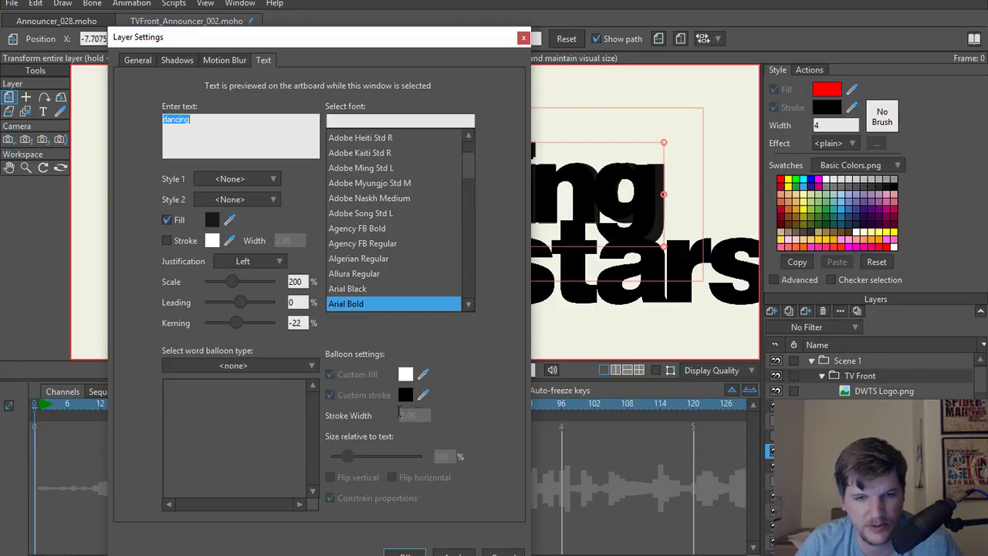
left_click(522, 39)
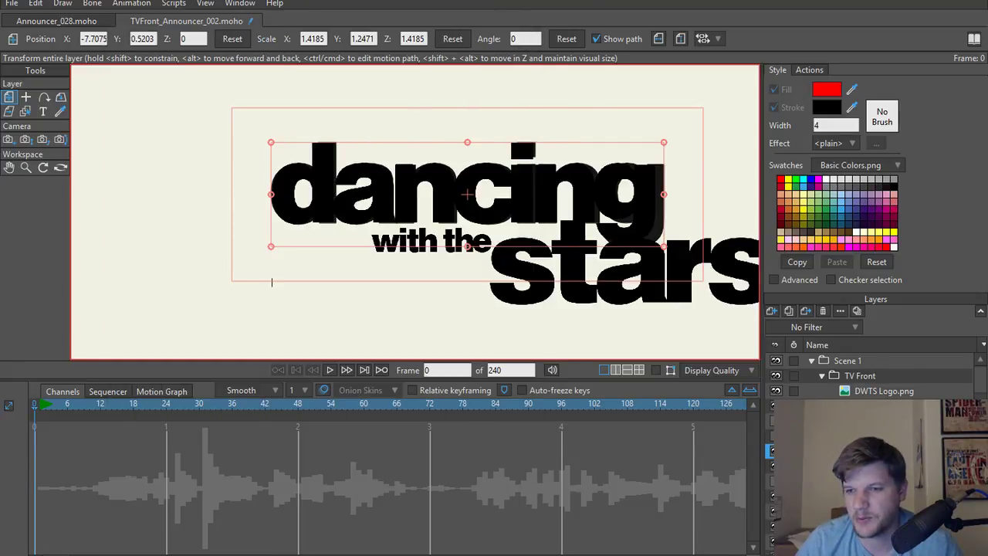
left_click(856, 421, "shift")
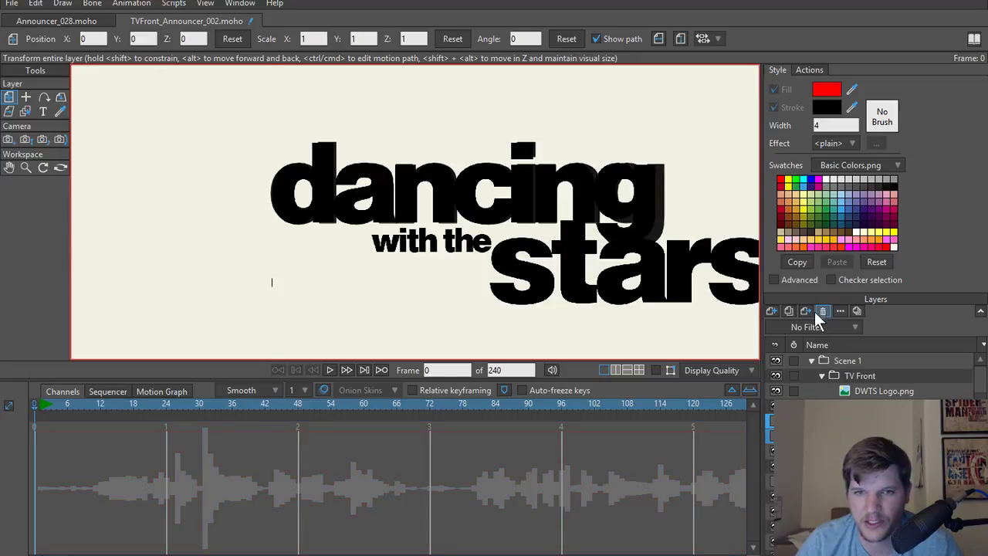
left_click(818, 312)
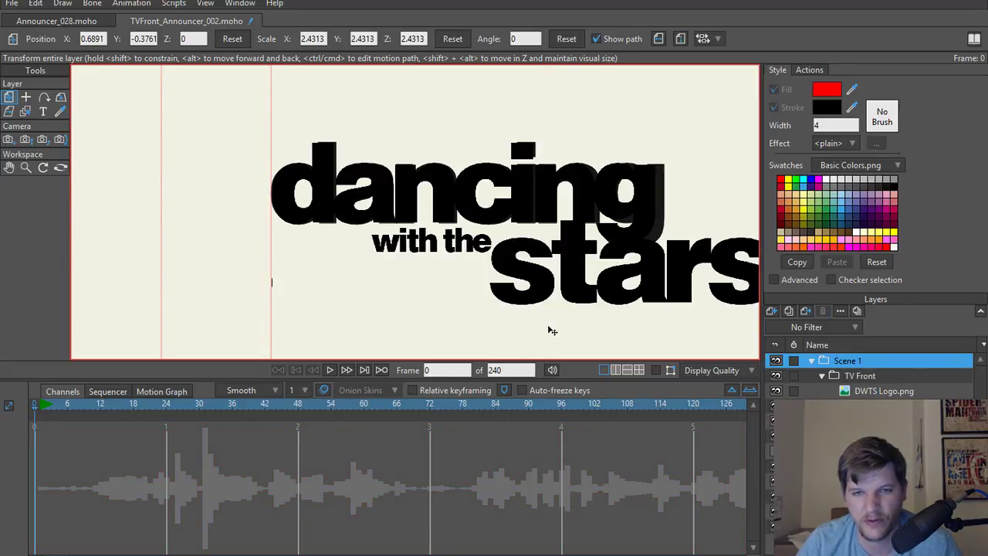
Toggle the visibility of the DWTS Logo.png layer off and on to compare the "dancing" text with the reference.
left_click_drag(534, 329, 480, 336)
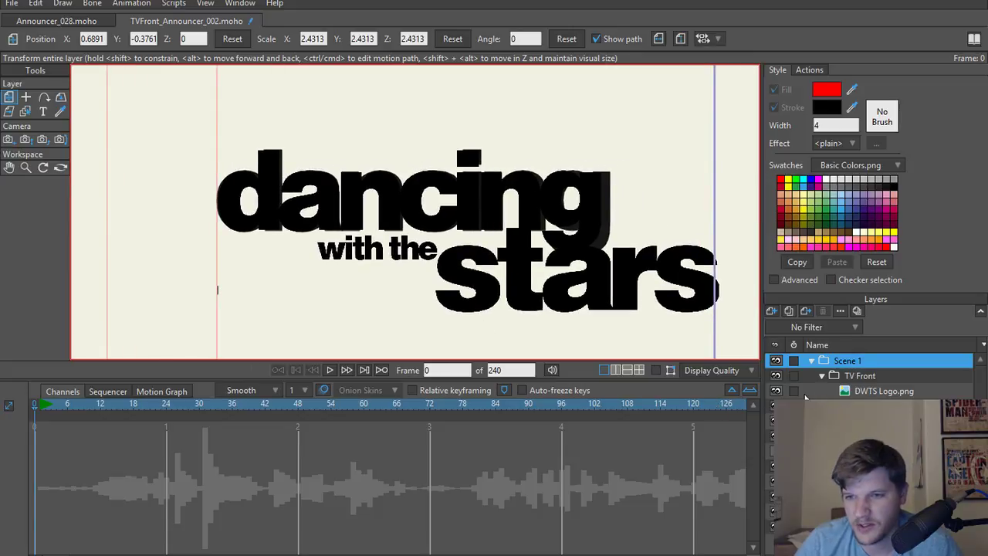
left_click(775, 391)
left_click(775, 391)
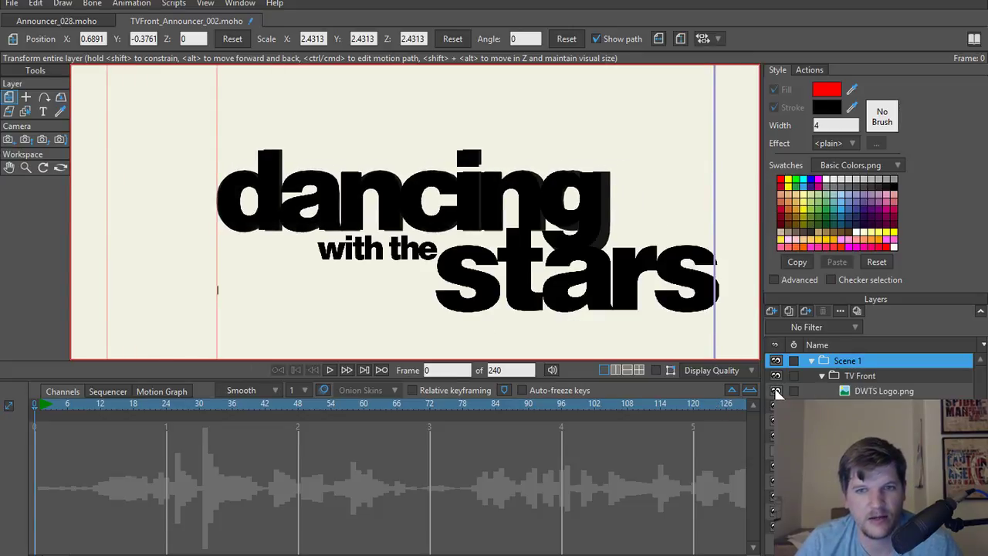
left_click(776, 391)
left_click(775, 391)
left_click(775, 391)
left_click(776, 391)
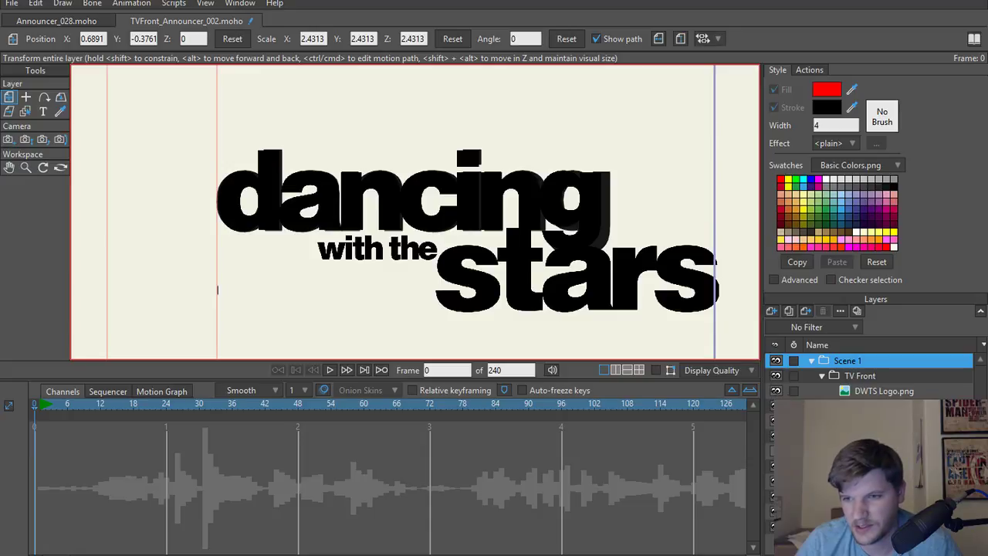
Add a new text layer reading "with the" above the "dancing" layer.
left_click(849, 421)
left_click(772, 310)
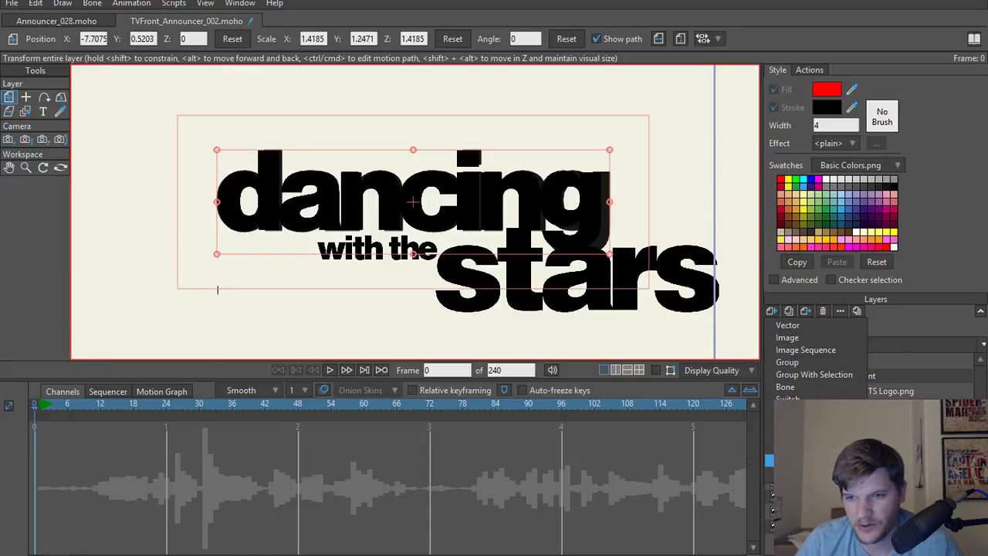
left_click(803, 471)
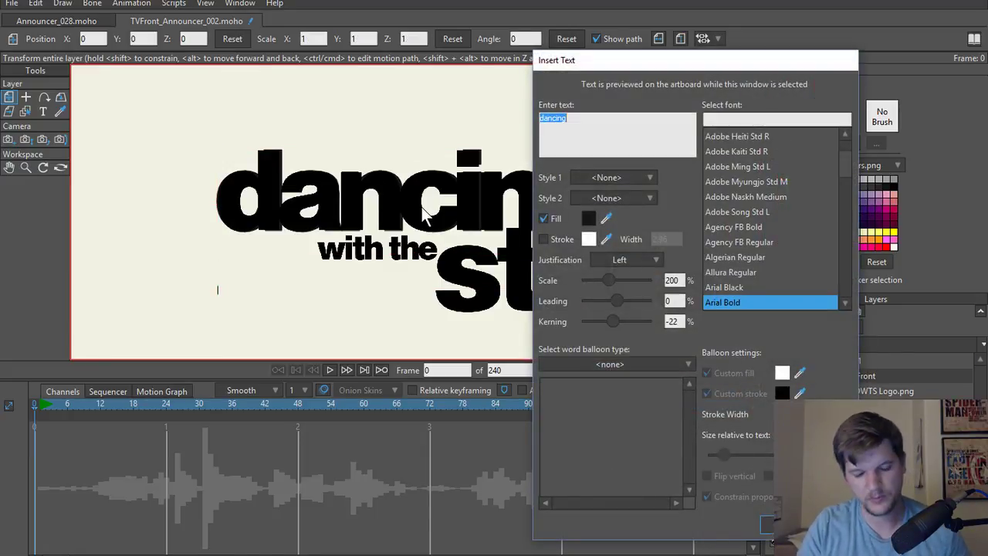
type("with the")
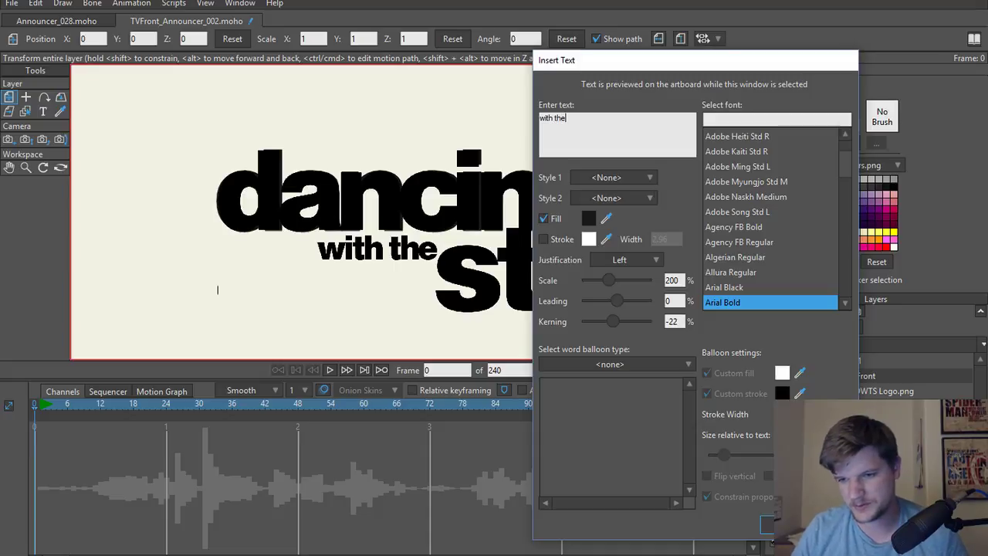
key("Escape")
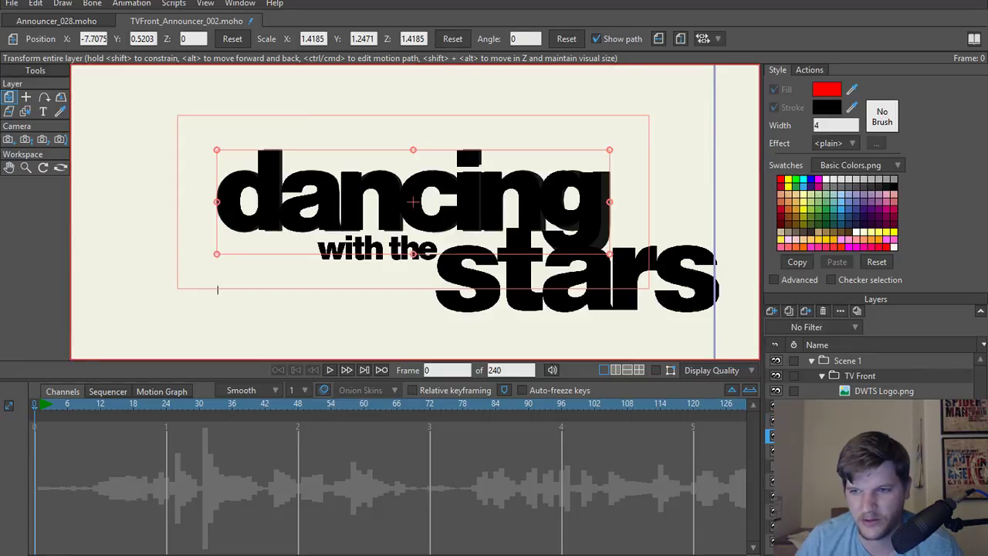
Duplicate the "dancing" text layer, change the copy's text to "with the" and scale it down to about 0.86.
left_click(802, 378)
left_click(880, 436)
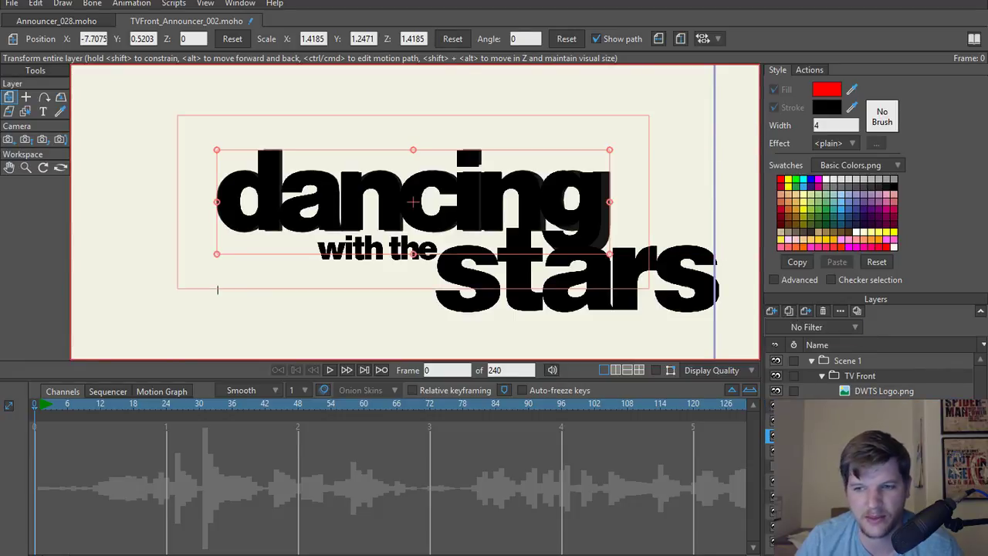
double_click(879, 436)
type("with the")
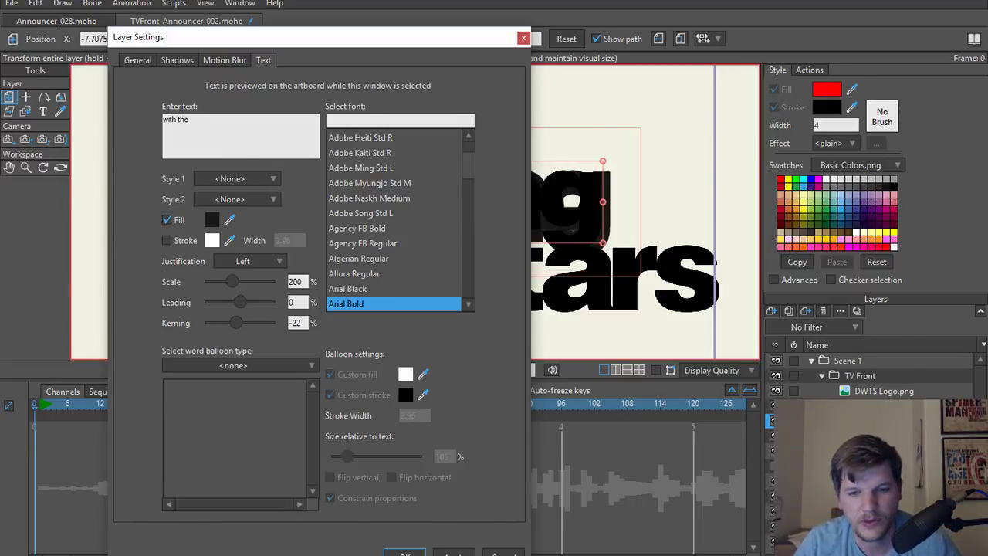
left_click(406, 553)
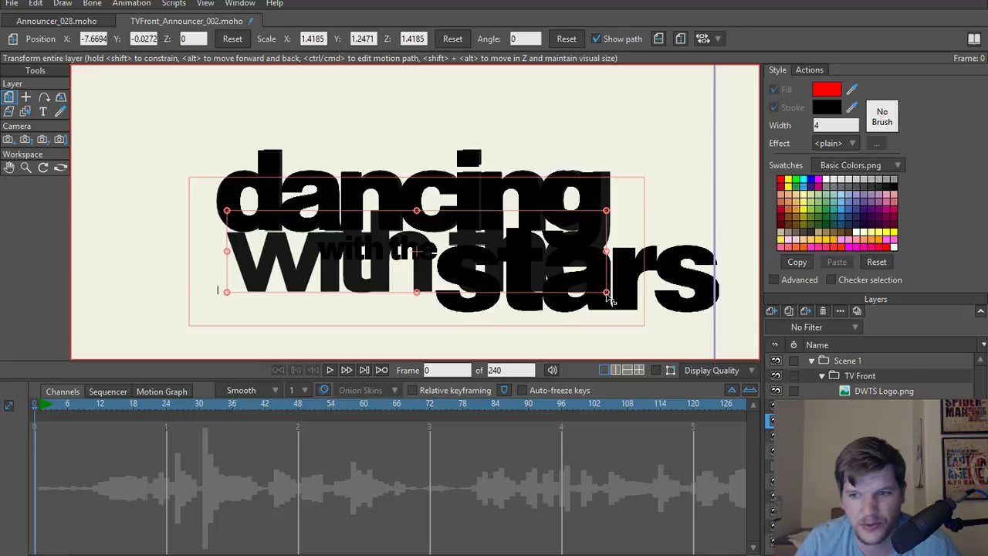
left_click_drag(606, 292, 531, 276)
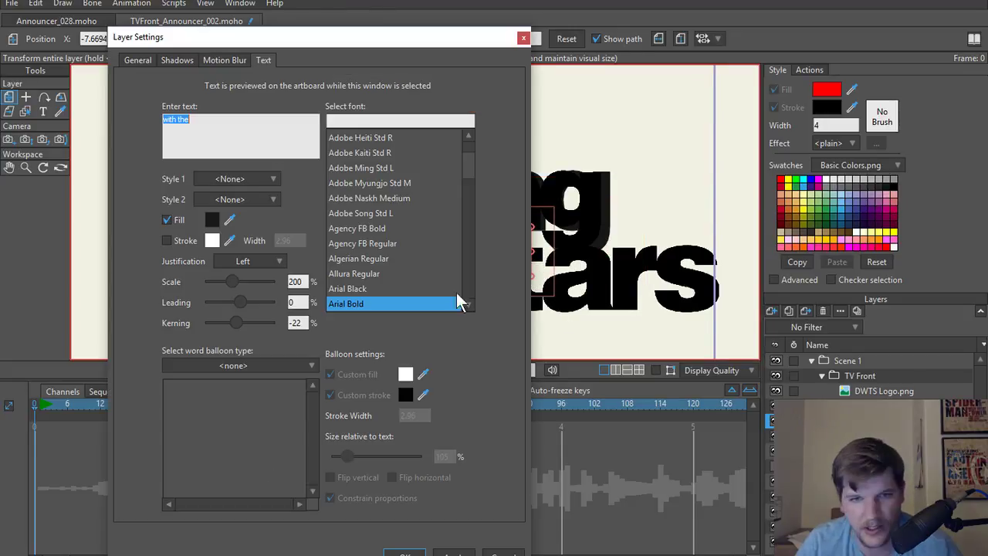
Set the fill colour of the "with the" text to pure black, 000000.
left_click(213, 220)
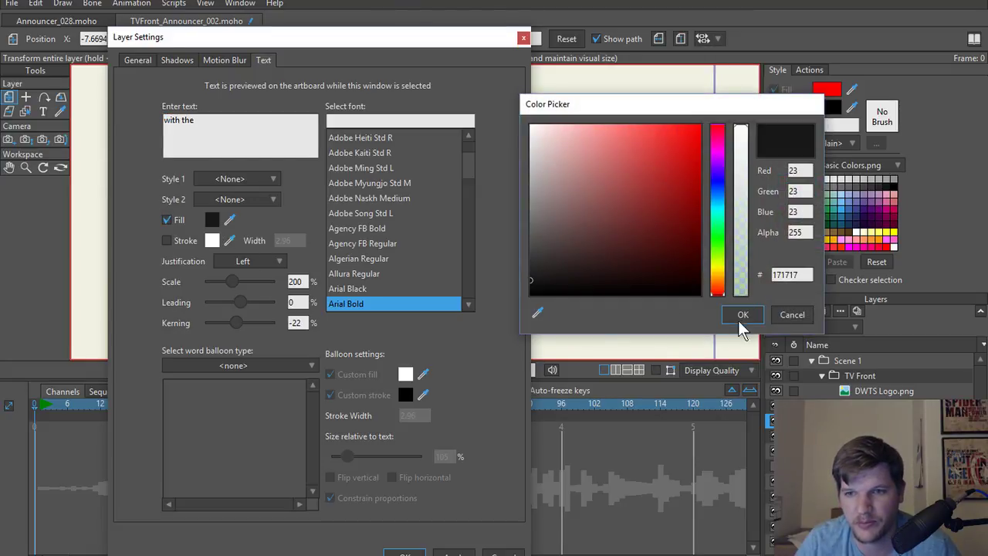
left_click_drag(529, 276, 529, 296)
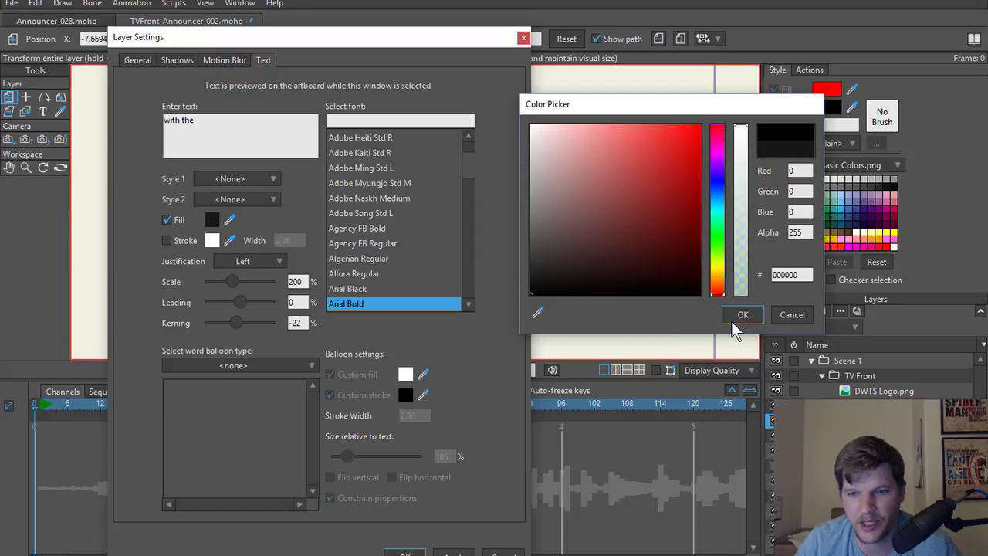
left_click(733, 318)
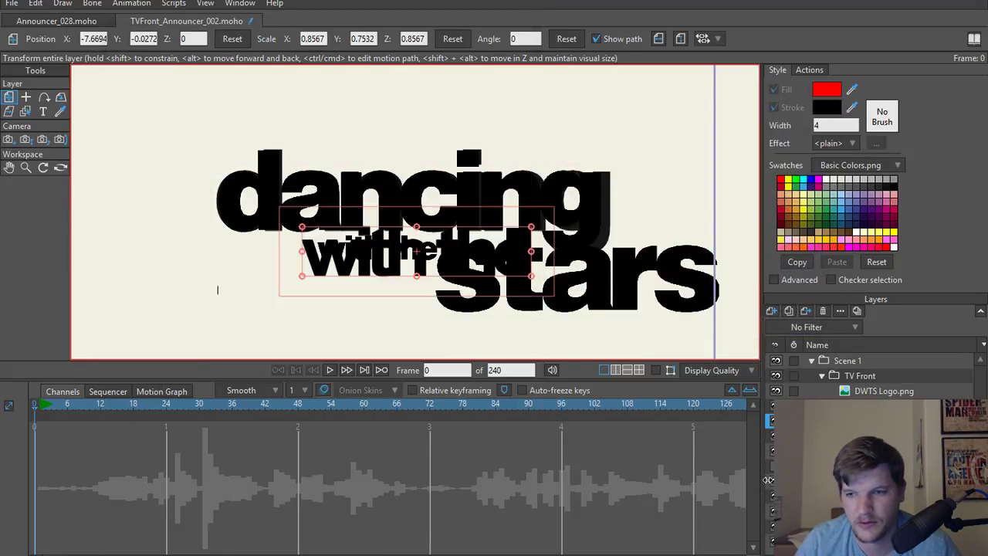
left_click(405, 551)
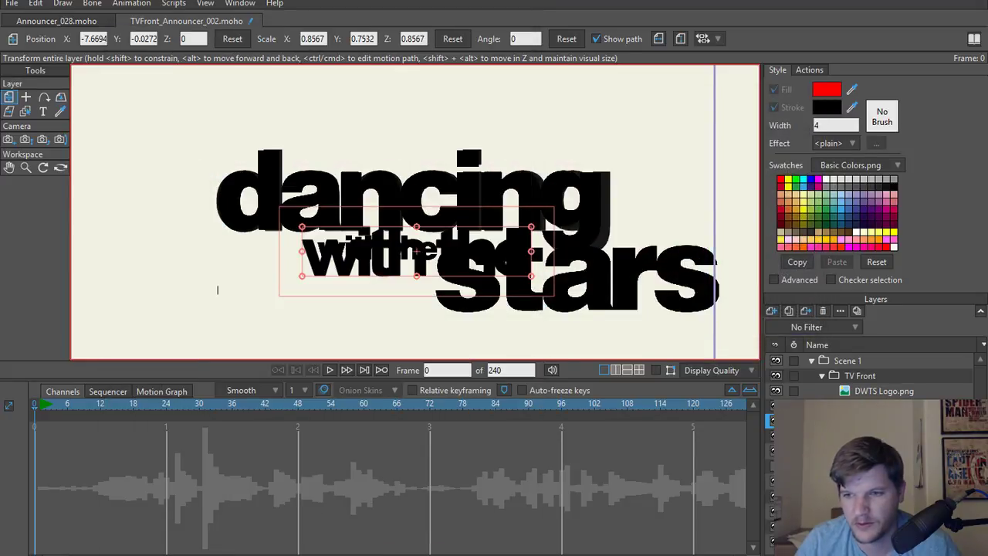
Change the "dancing" text layer's fill colour to pure black, 000000.
double_click(218, 289)
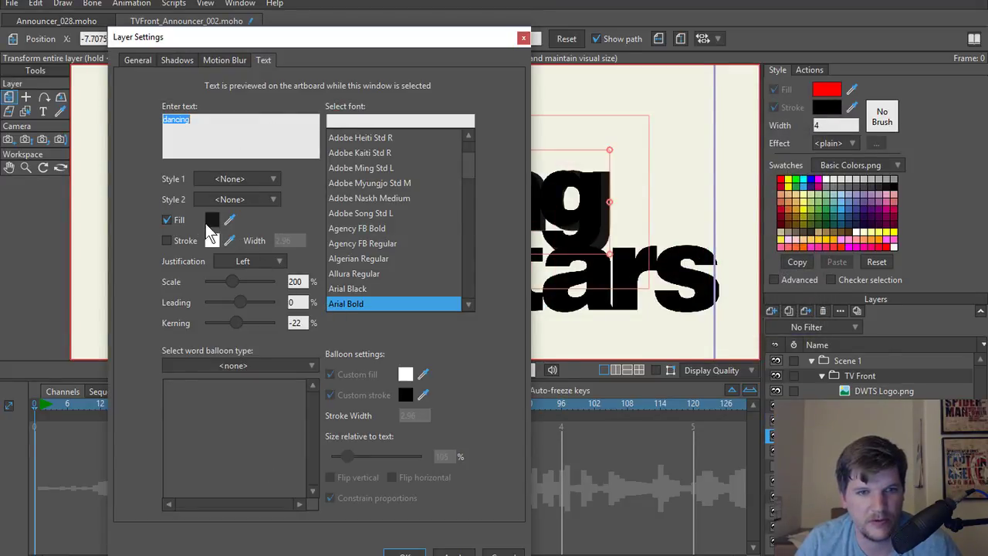
left_click(211, 222)
left_click_drag(556, 227, 493, 324)
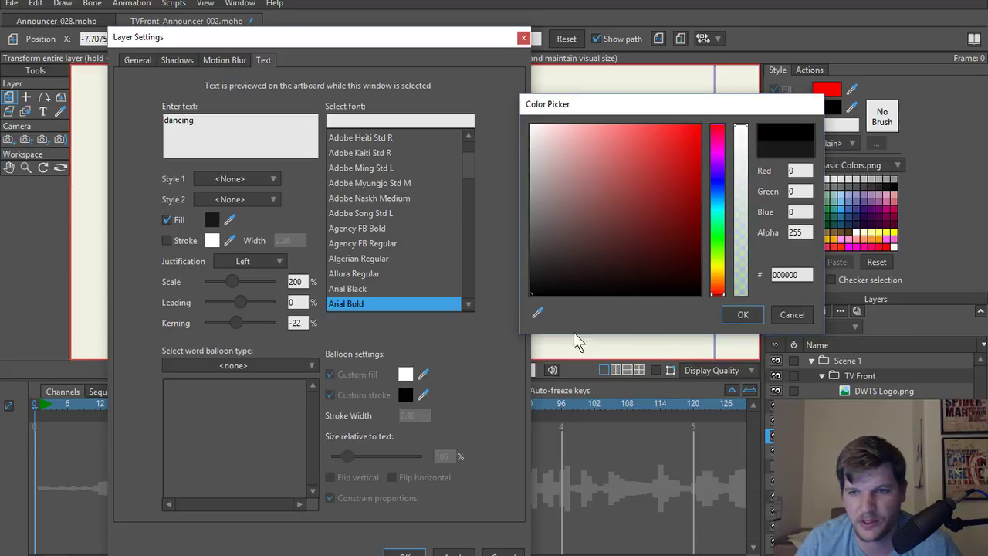
left_click(742, 314)
left_click(405, 552)
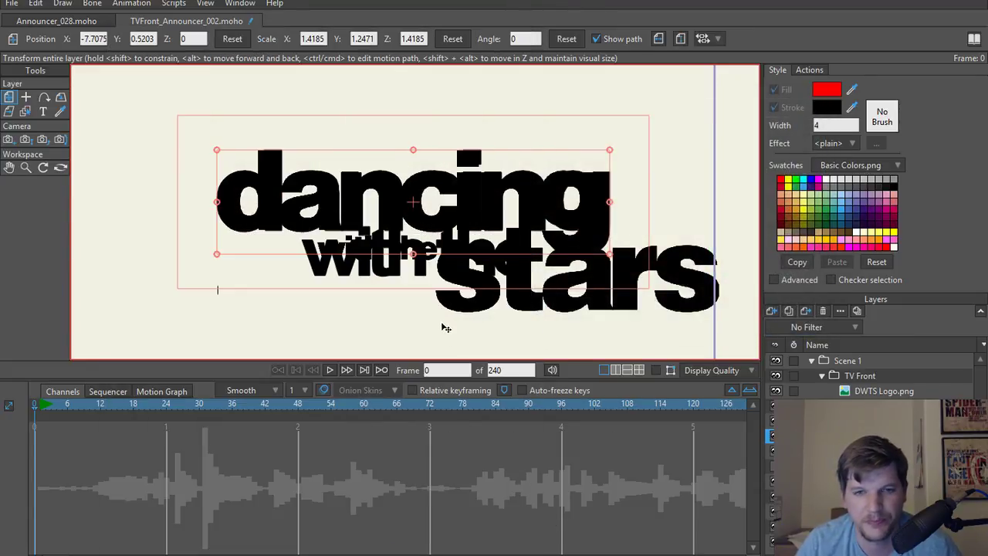
Scale the "with the" text to about 0.46 by 0.36 and align it with the same words in the reference.
left_click(876, 420)
scroll(388, 297, "up", 3)
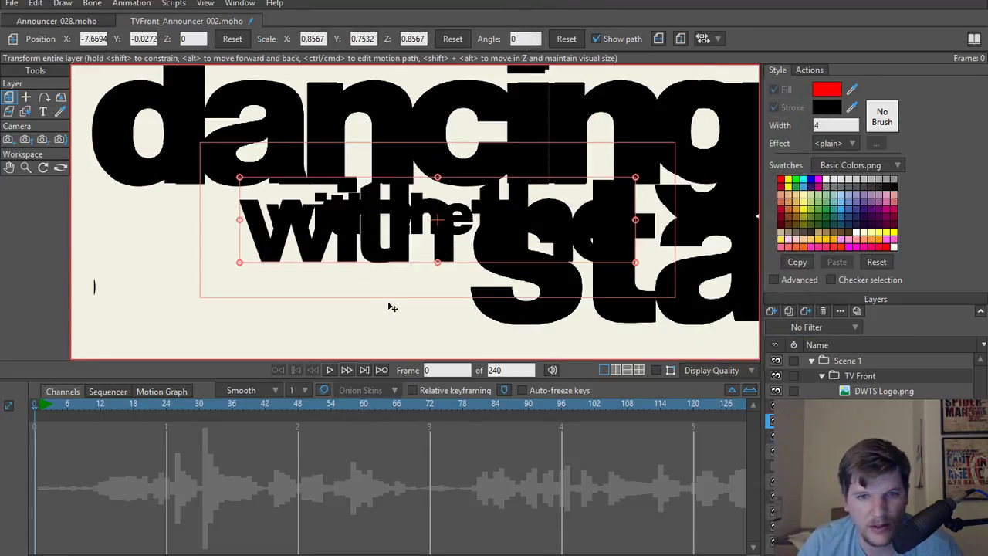
left_click_drag(345, 239, 394, 220)
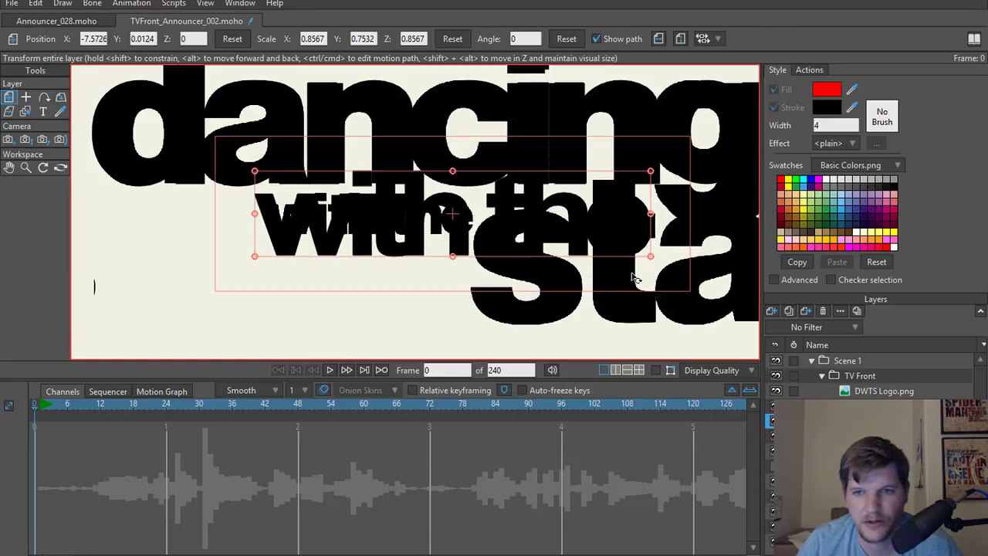
left_click_drag(652, 259, 482, 233)
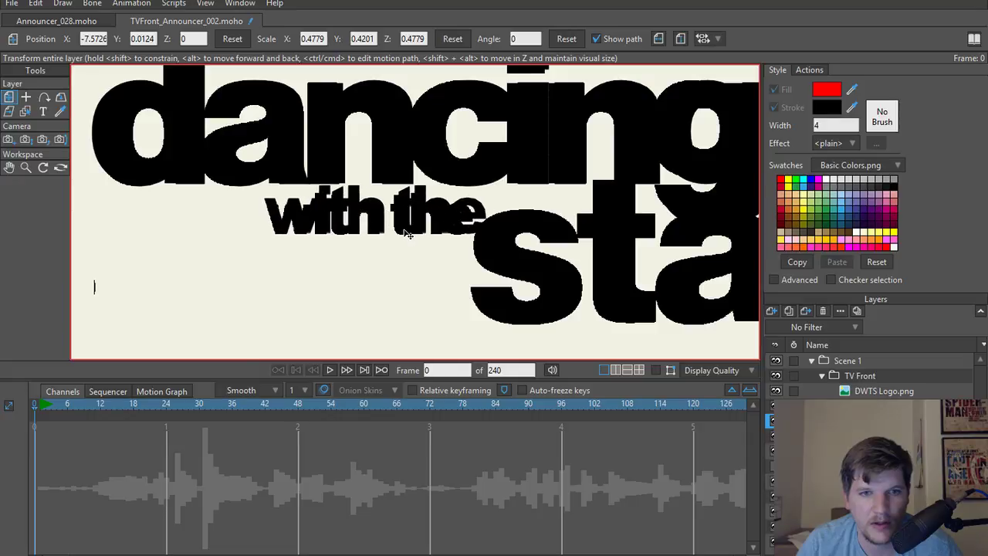
left_click_drag(407, 234, 402, 224)
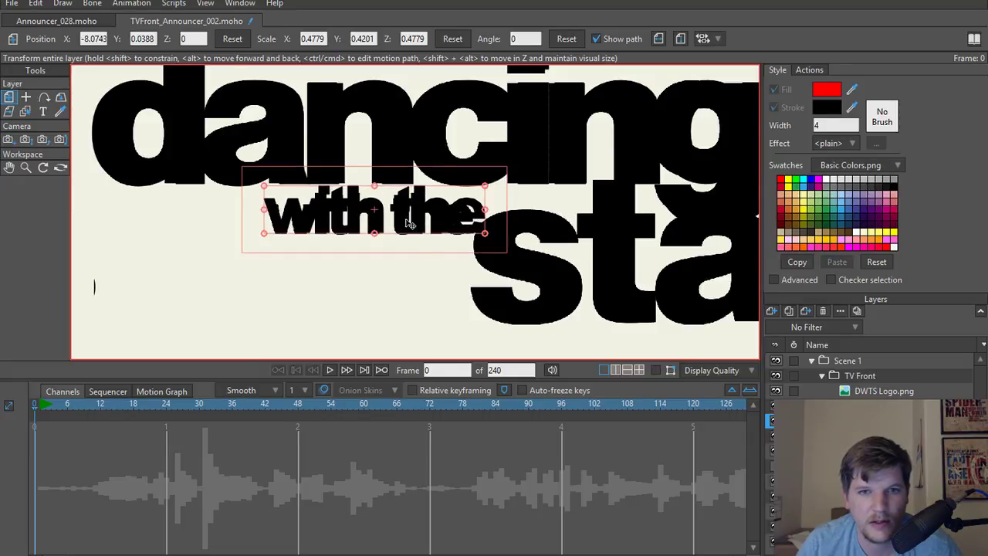
left_click_drag(486, 239, 432, 234)
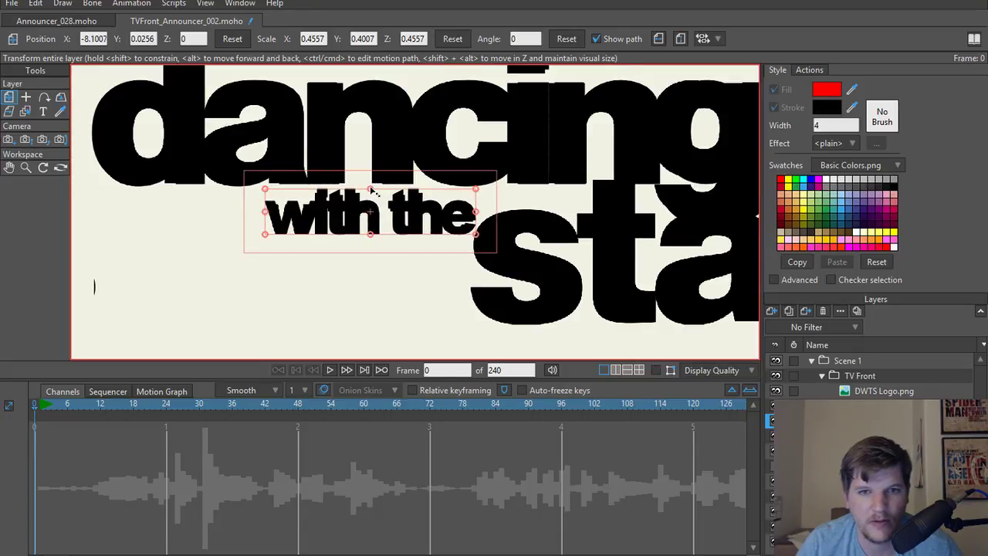
mouse_move(371, 192)
left_mouse_down()
mouse_move(370, 224)
mouse_move(368, 196)
left_mouse_up()
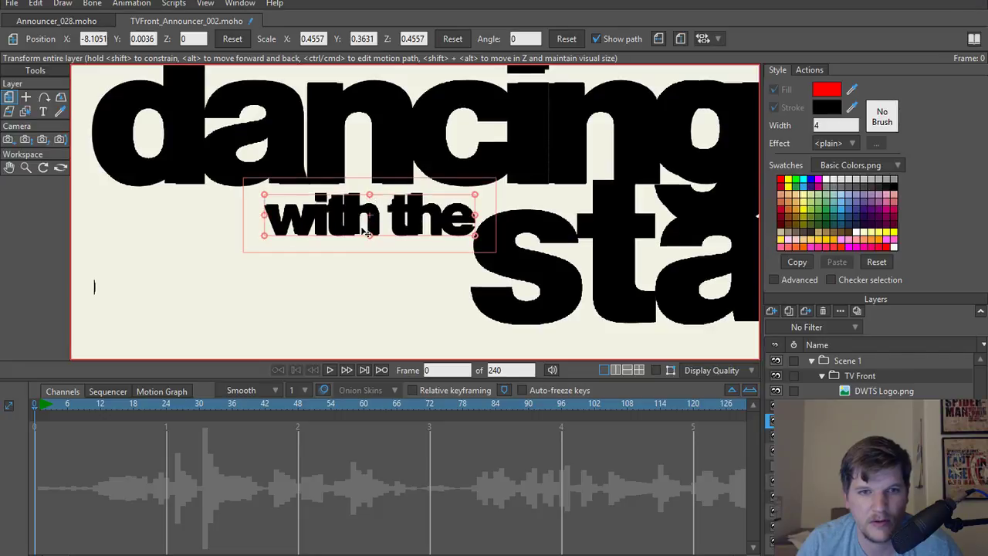
left_click_drag(368, 233, 368, 229)
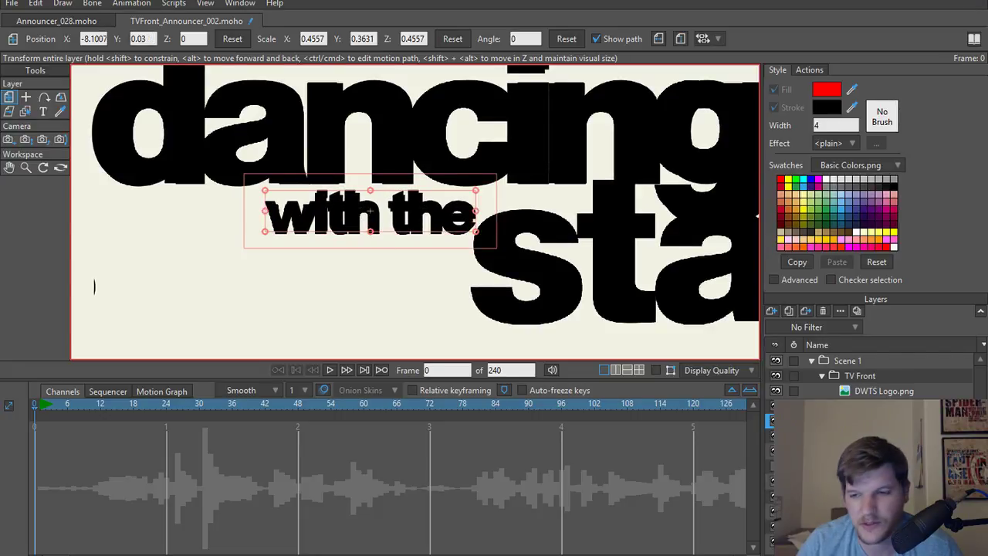
Hide and show the DWTS Logo.png layer to compare the "with the" text with the reference.
left_click(776, 391)
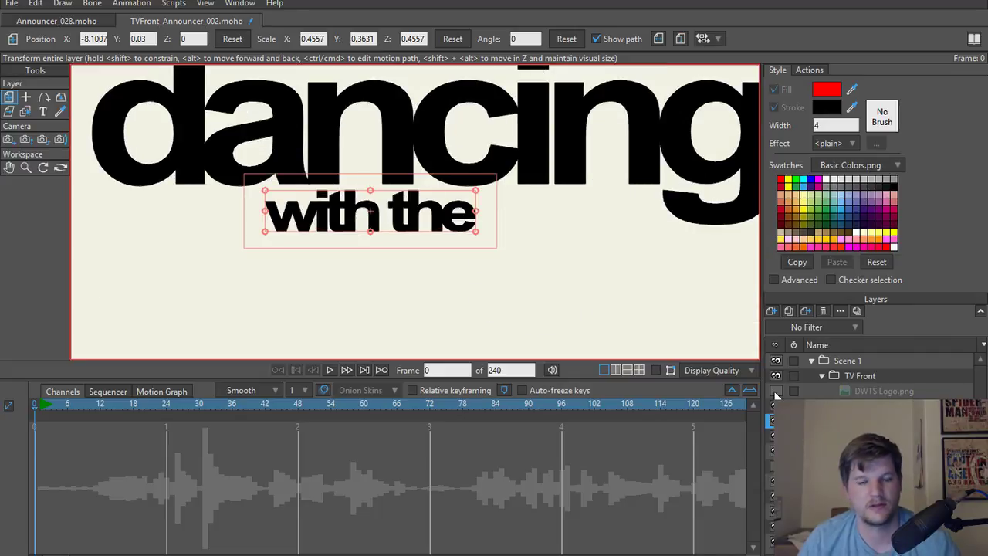
scroll(470, 270, "down", 2)
scroll(470, 271, "up", 1)
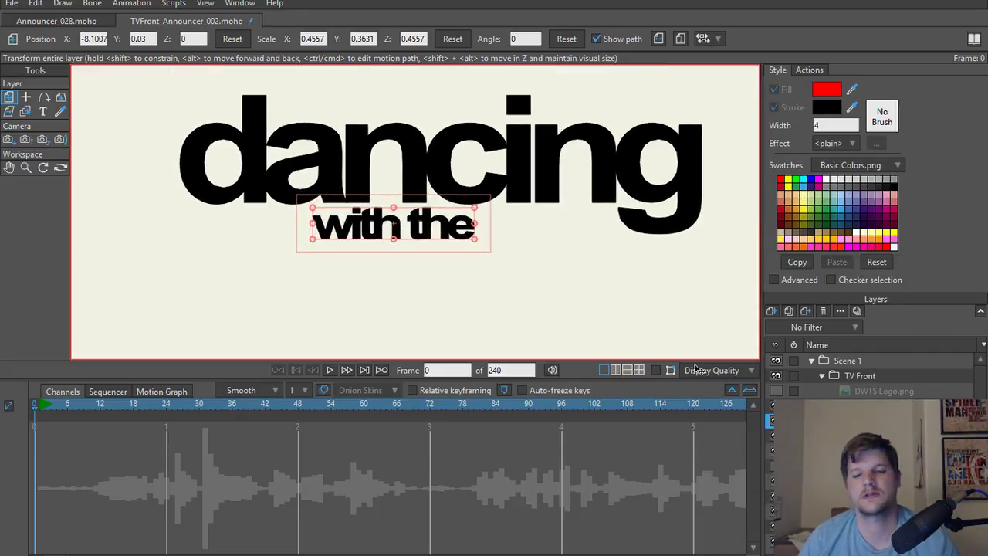
left_click(776, 390)
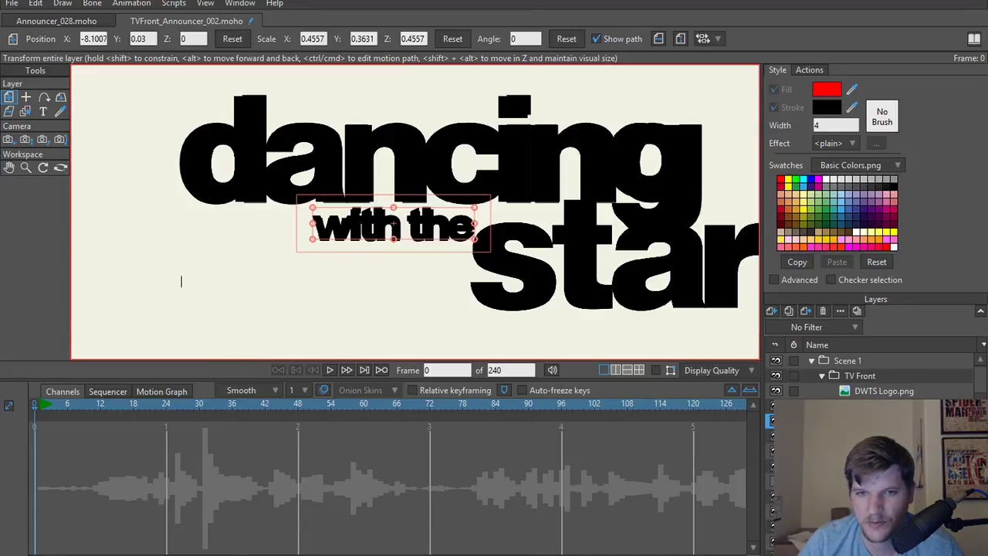
Duplicate the "with the" text layer and change the copy's text to "birds".
double_click(872, 421)
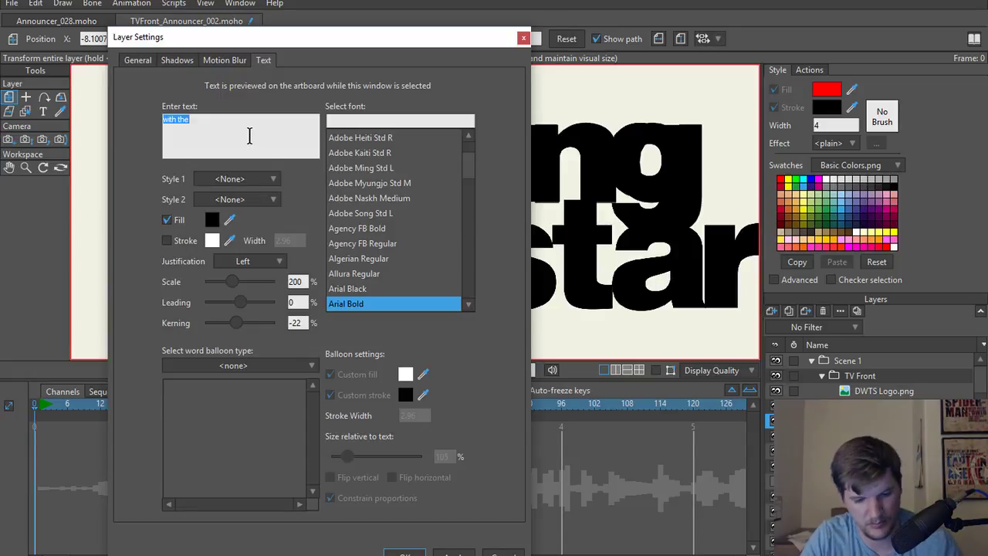
type("birds")
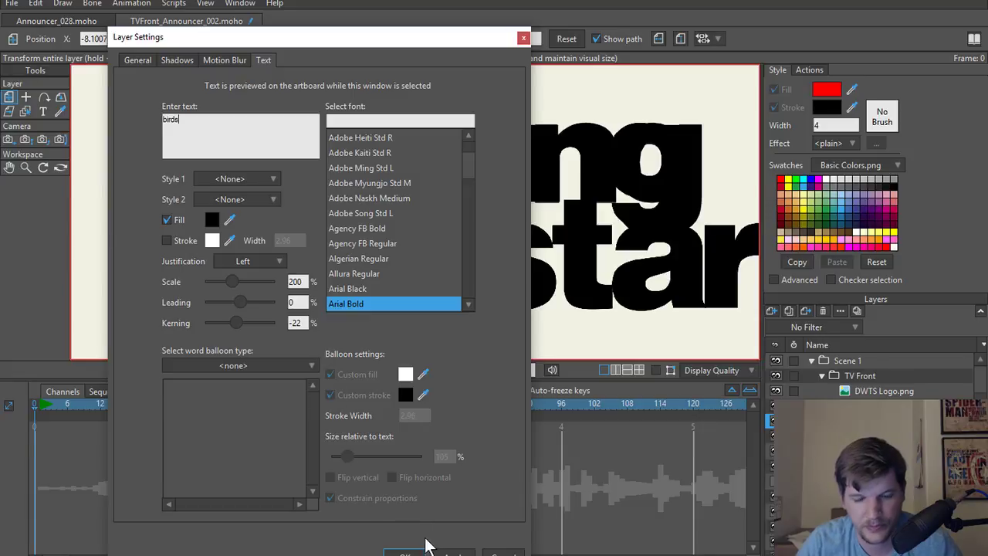
left_click(405, 553)
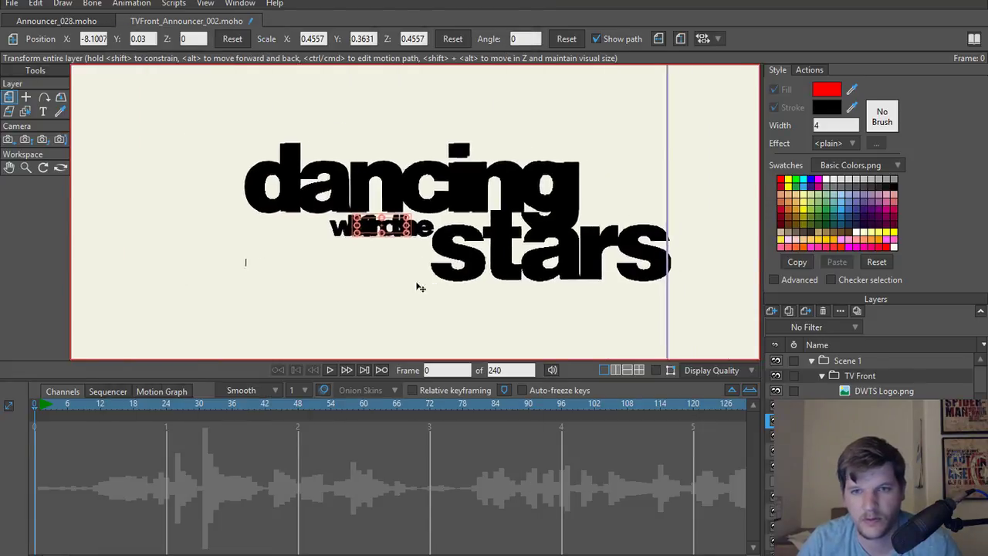
Enlarge the "birds" text to about 1.58 by 1.26 over the reference word "stars" and hide the DWTS Logo.png layer.
left_click_drag(305, 217, 521, 267)
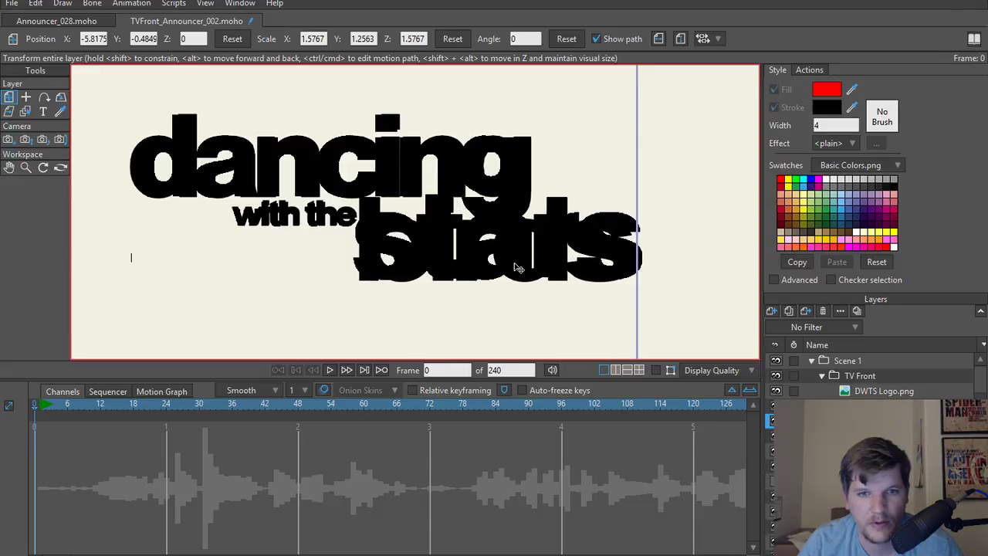
left_click_drag(517, 267, 523, 255)
left_click(775, 391)
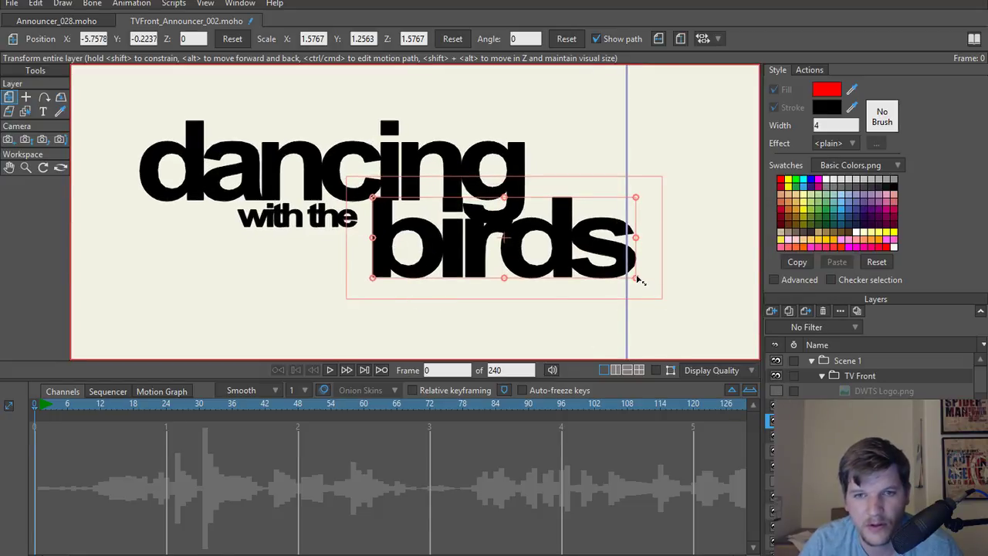
Squash the "birds" text vertically to a Y scale of about 1.15, keeping its width.
left_click_drag(505, 200, 505, 206)
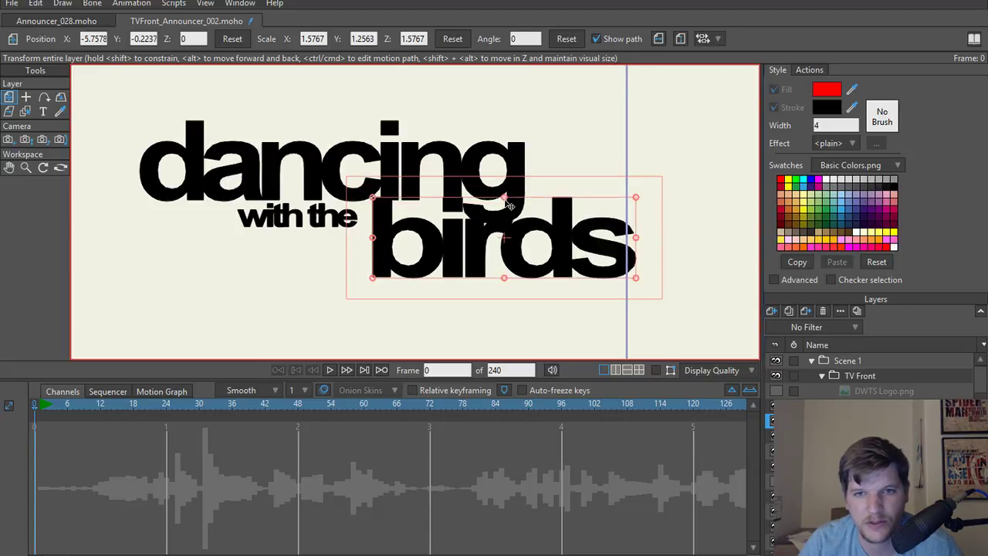
left_click_drag(507, 206, 498, 258)
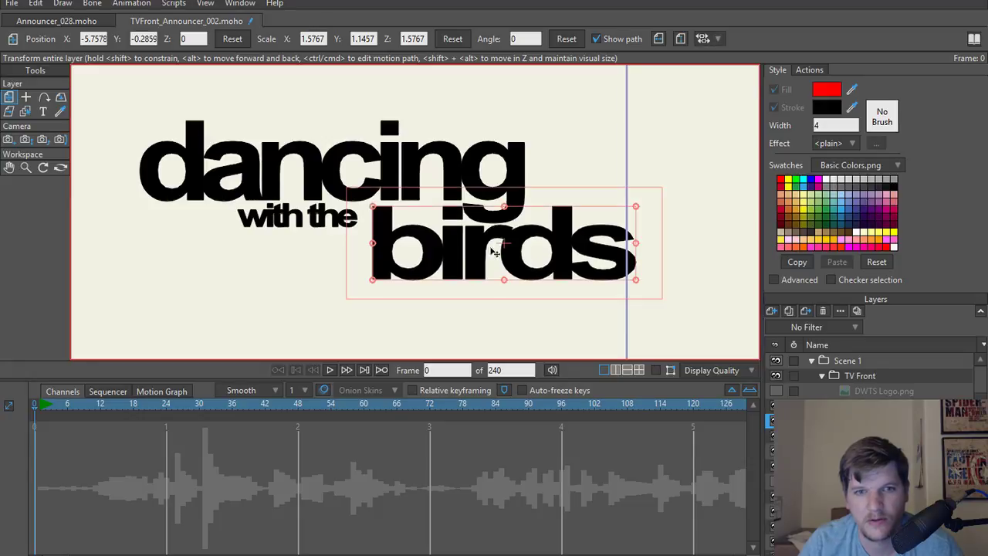
scroll(311, 260, "down", 2)
scroll(311, 263, "up", 1)
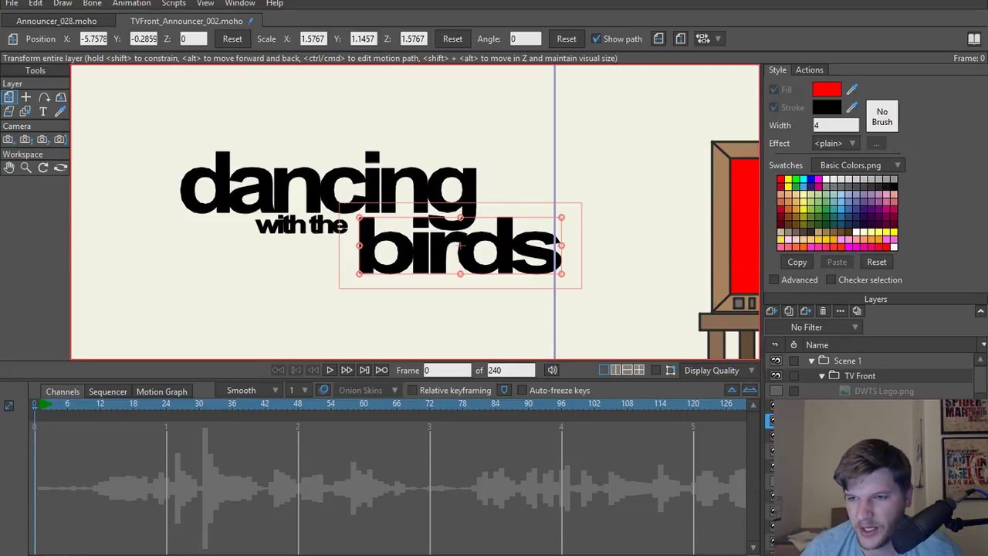
Delete the DWTS Logo.png reference layer.
left_click(877, 392)
scroll(309, 210, "down", 1)
scroll(314, 214, "up", 1)
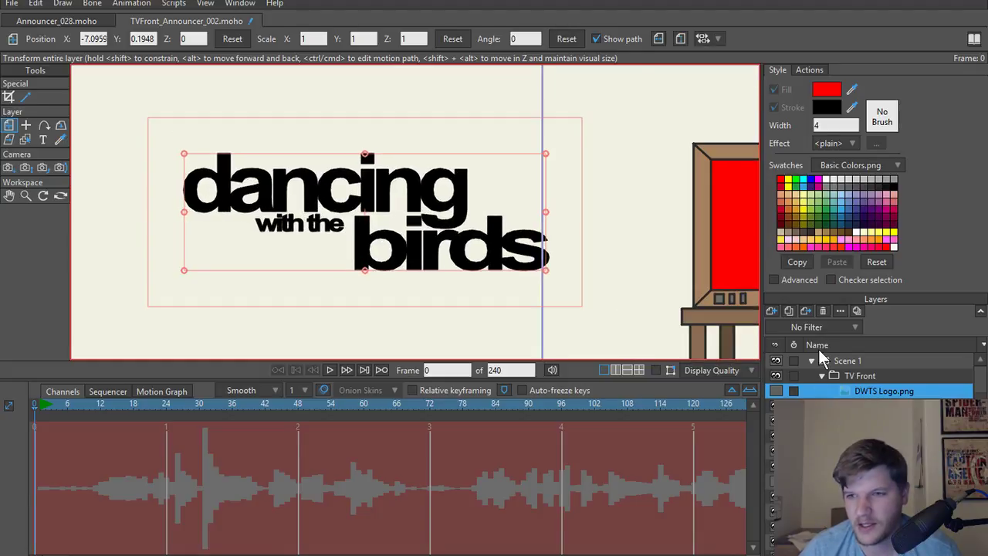
left_click(822, 311)
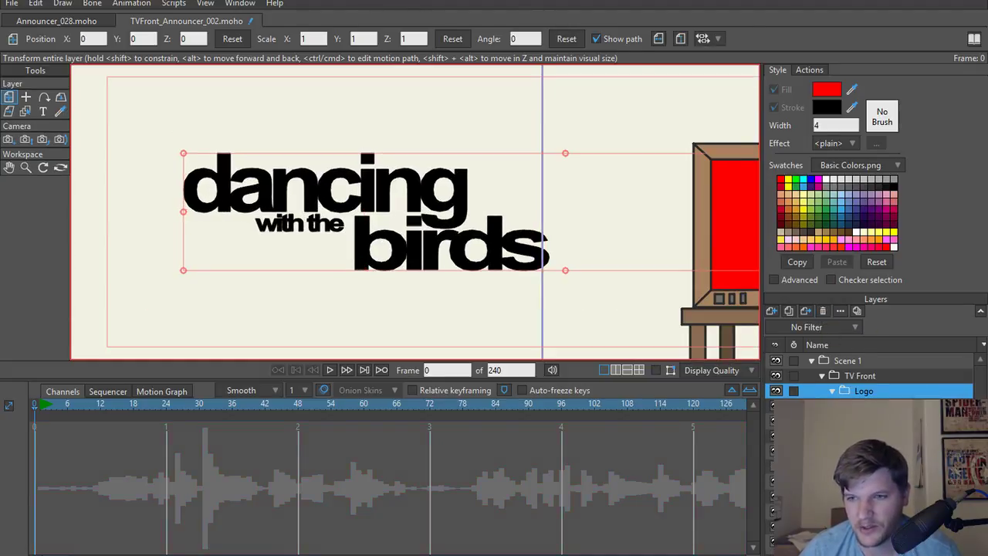
Collapse the Logo group and move it over the cartoon TV screen, to about X 6.66, Y -0.08.
left_click(831, 392)
scroll(468, 240, "down", 2)
left_click_drag(461, 259, 346, 261)
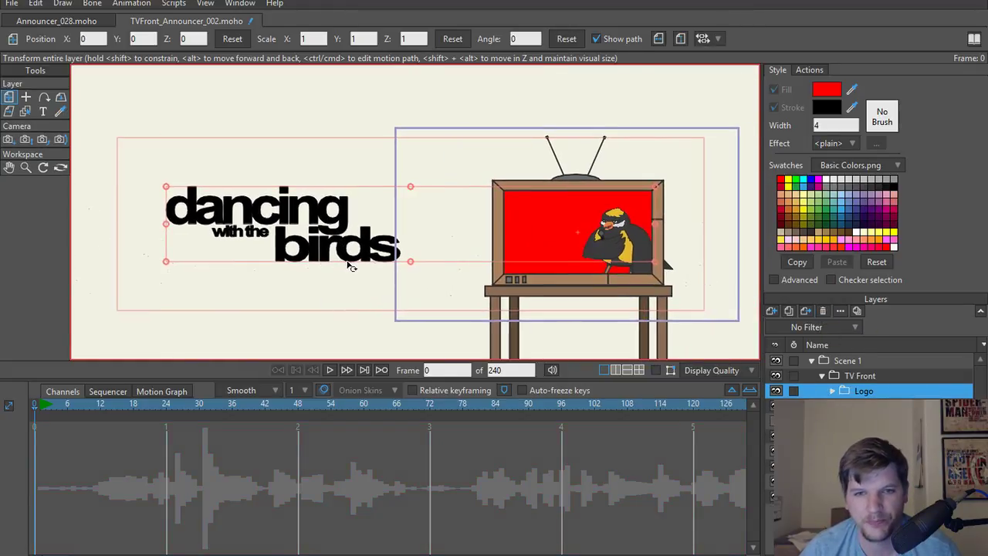
scroll(348, 262, "up", 1)
left_click_drag(279, 235, 616, 241)
scroll(618, 255, "down", 3)
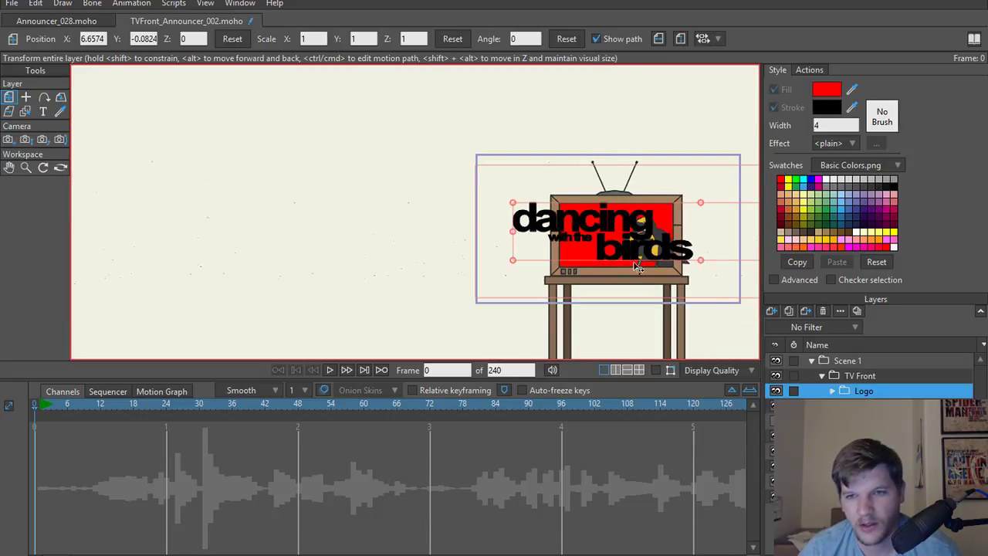
Set the Logo group's origin at the centre of the logo text and return to transforming the layer.
left_click_drag(660, 277, 526, 279)
scroll(527, 279, "up", 3)
left_click_drag(396, 266, 454, 274)
scroll(443, 273, "up", 1)
left_click(25, 98)
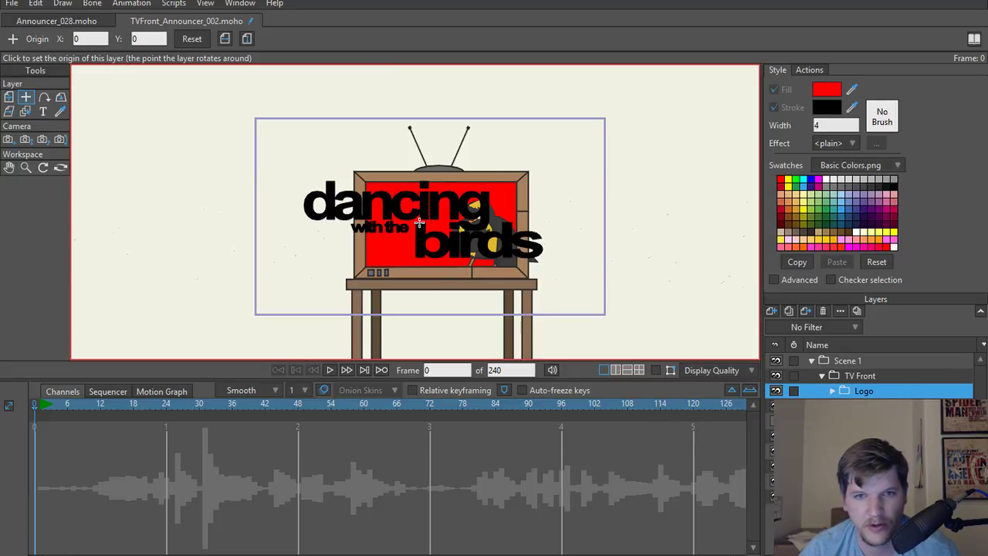
key("0")
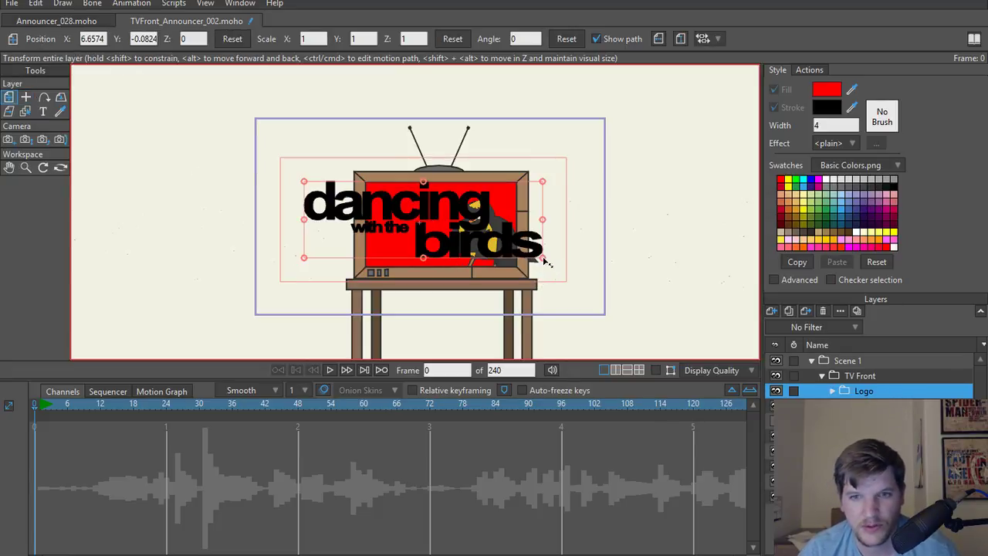
Scale the Logo group down uniformly to about 0.37 and move it to about X 6.45, Y 0.32, beside the bird on the TV screen.
left_click_drag(542, 258, 409, 211)
scroll(409, 216, "up", 4)
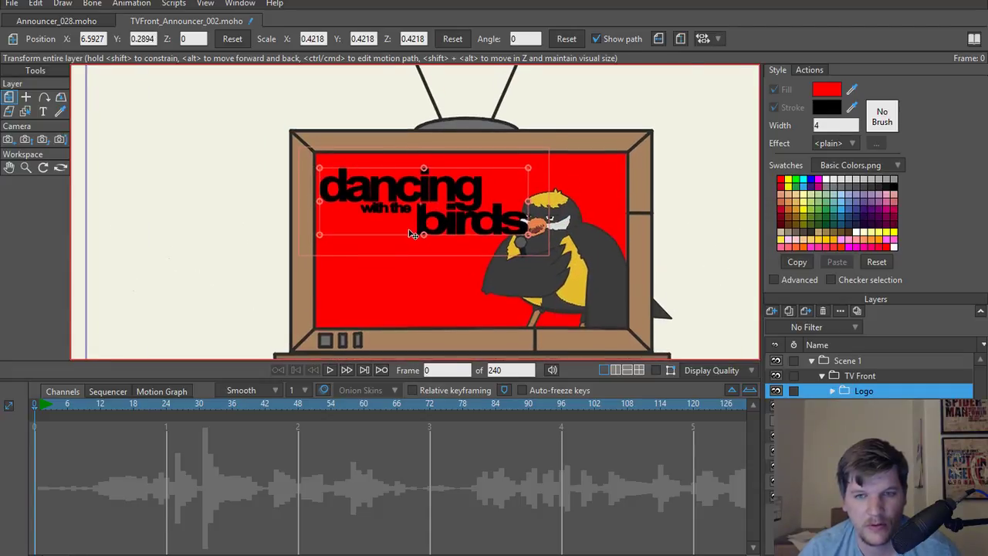
scroll(413, 234, "up", 1)
left_click_drag(555, 248, 477, 236)
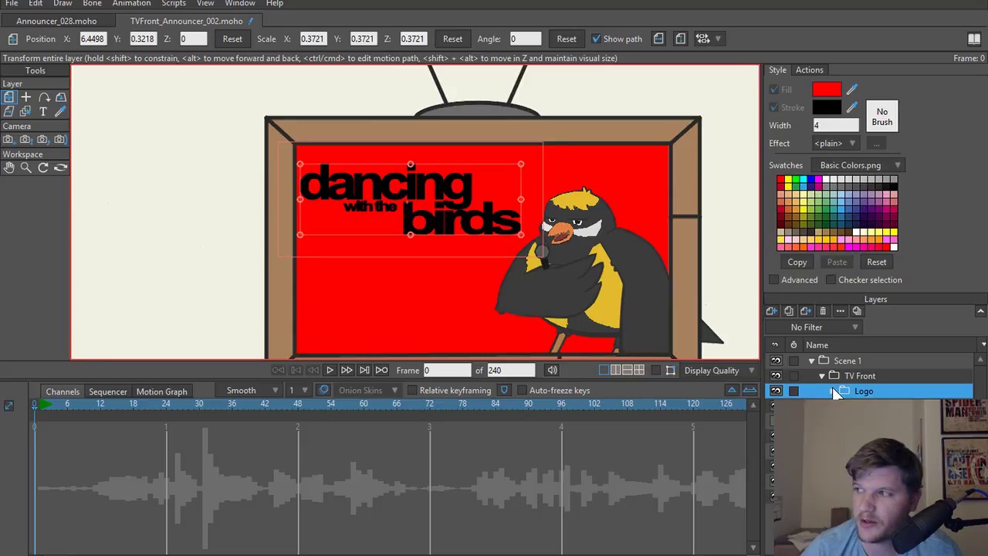
left_click(864, 406)
left_click(864, 421)
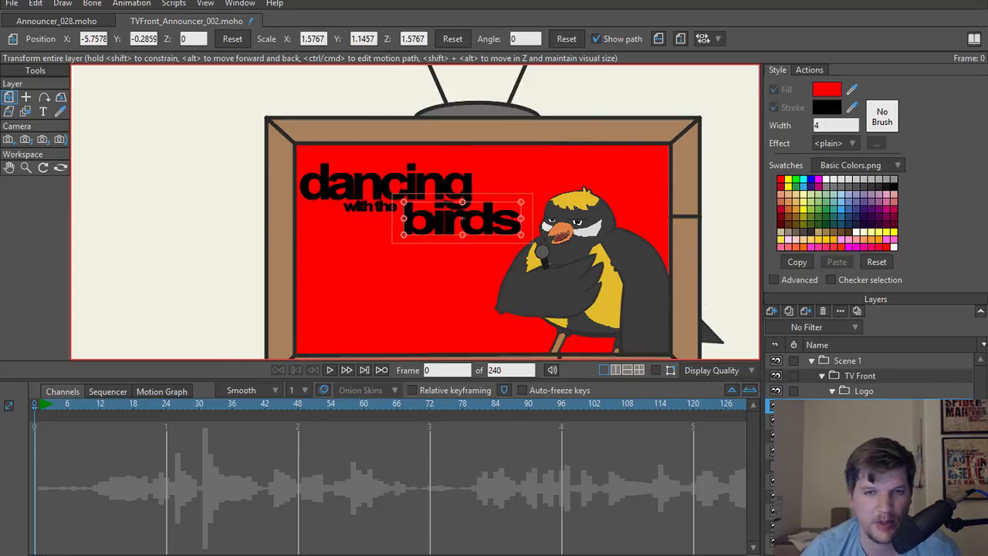
left_click(863, 390)
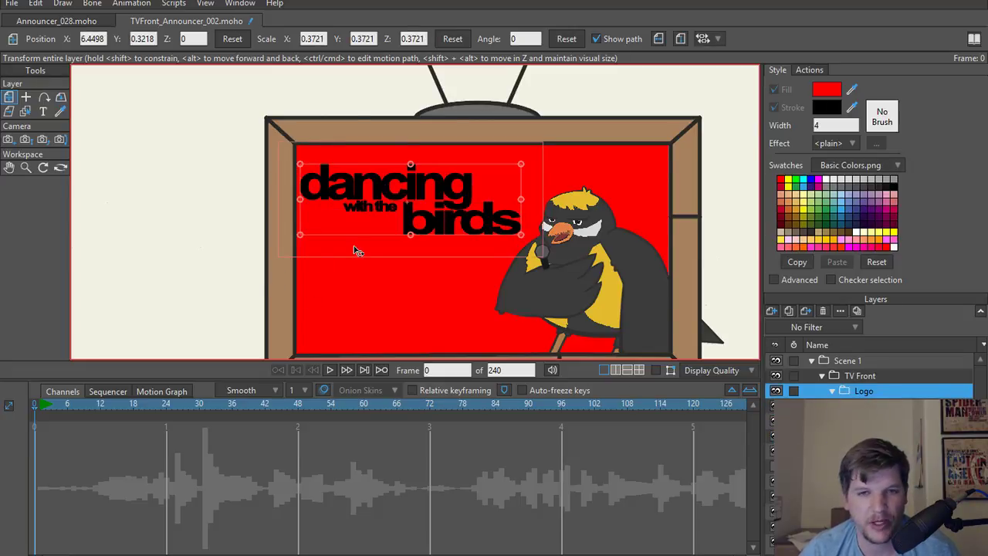
scroll(354, 251, "down", 1)
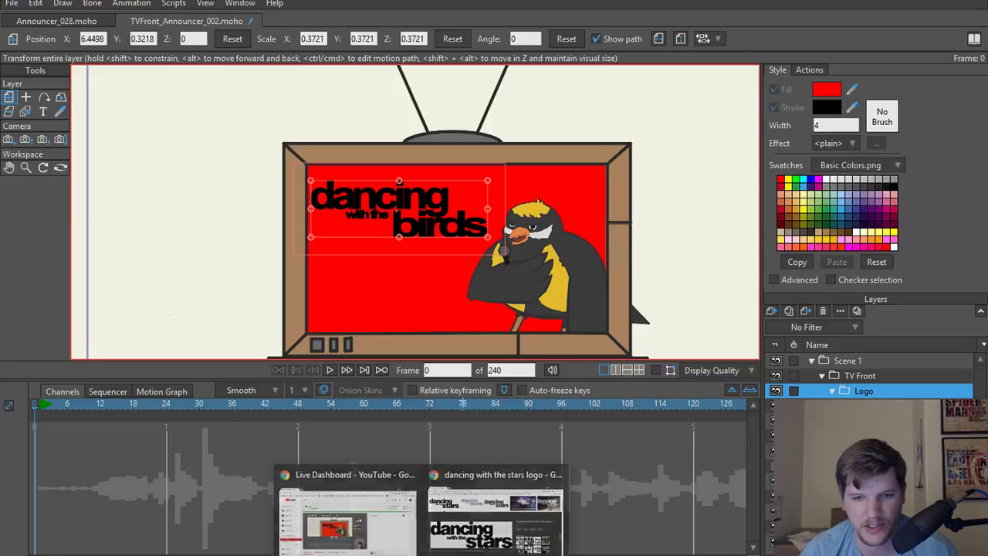
Switch to Chrome, open YouTube in a new tab and search for "dancing with the stars".
left_click(494, 513)
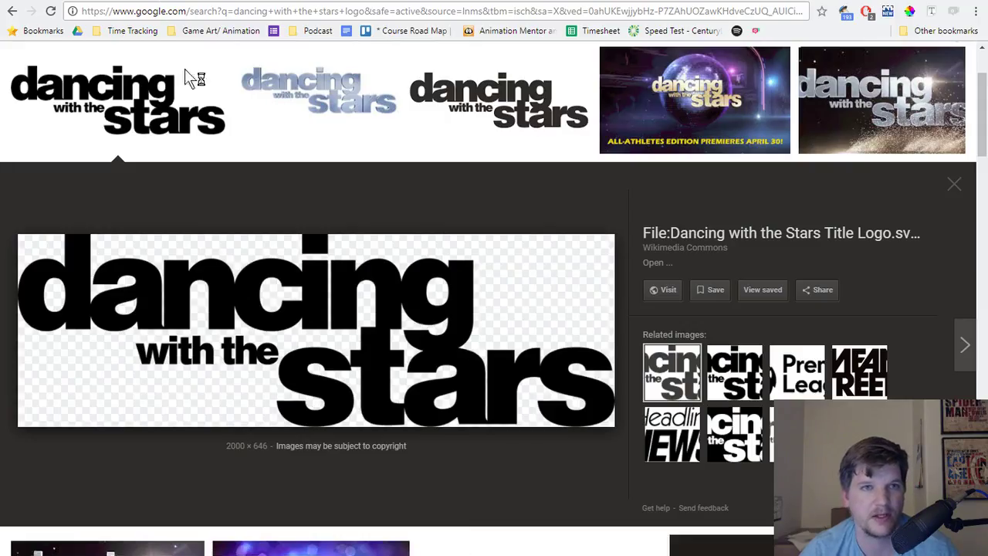
key("ctrl+t")
type("you")
key("Return")
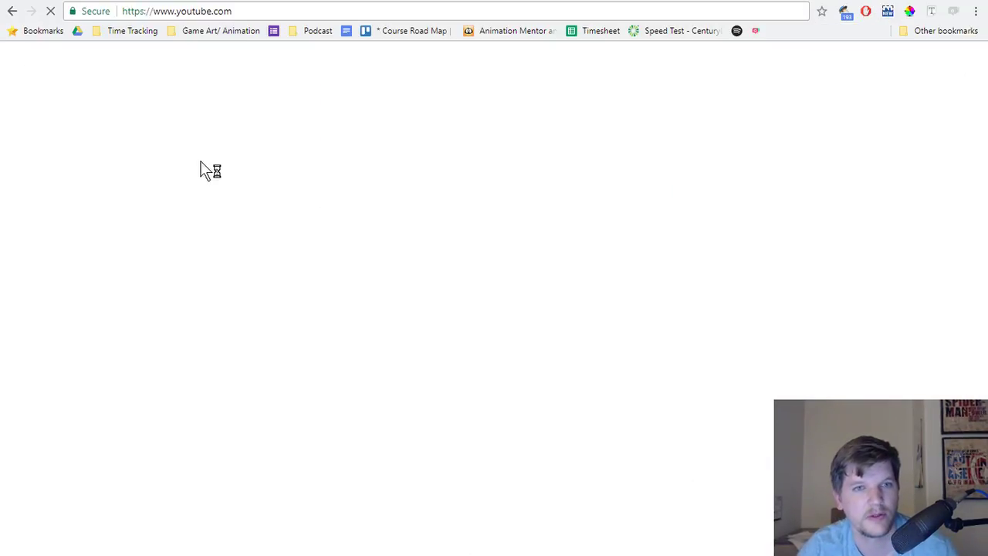
type("dan")
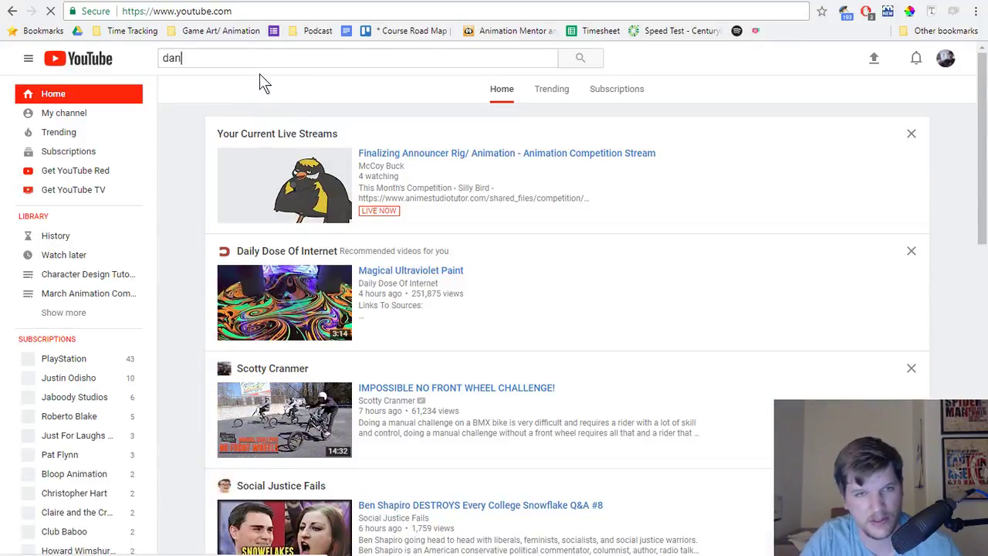
type("cing with the stars")
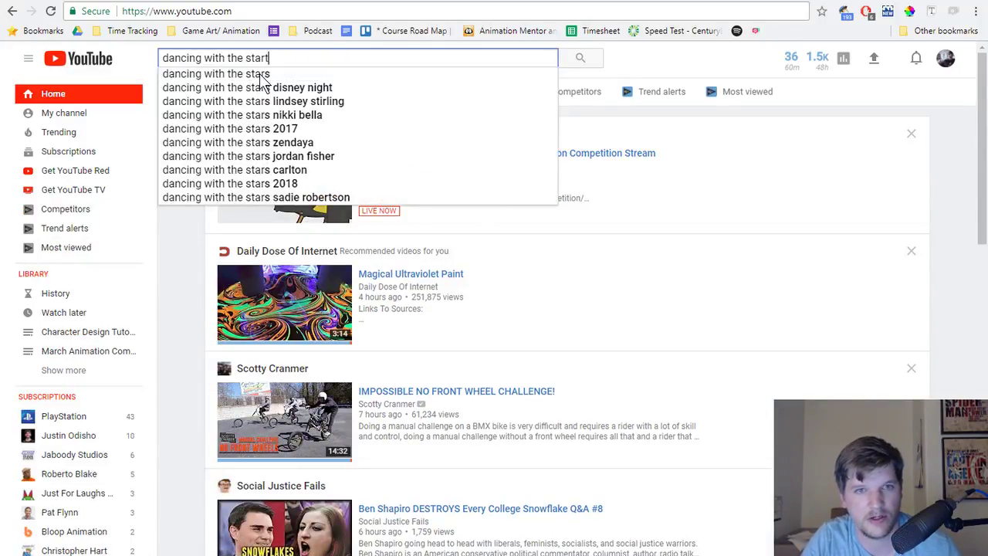
key("Return")
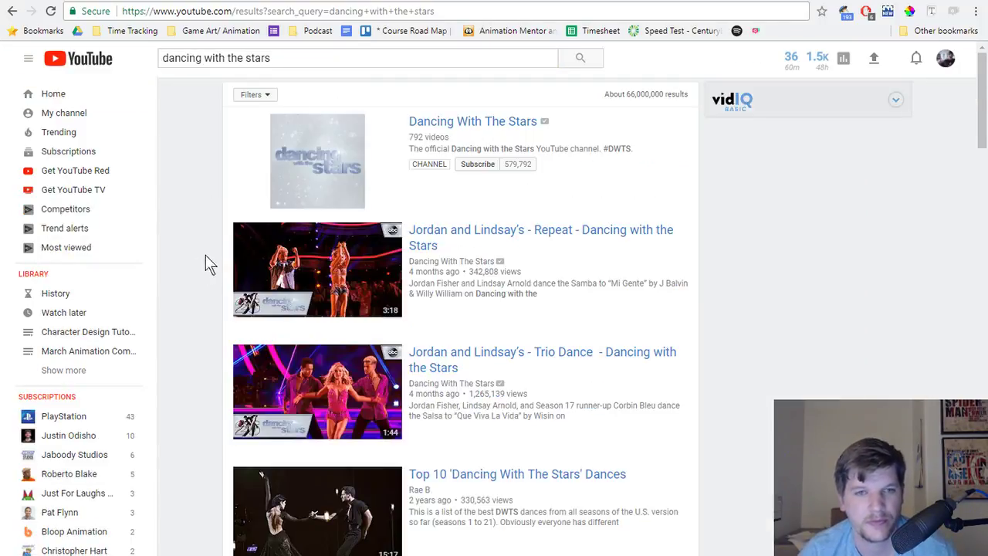
Open the official Dancing With The Stars channel, mute and pause its welcome video, and browse the channel's uploaded videos.
left_click(452, 121)
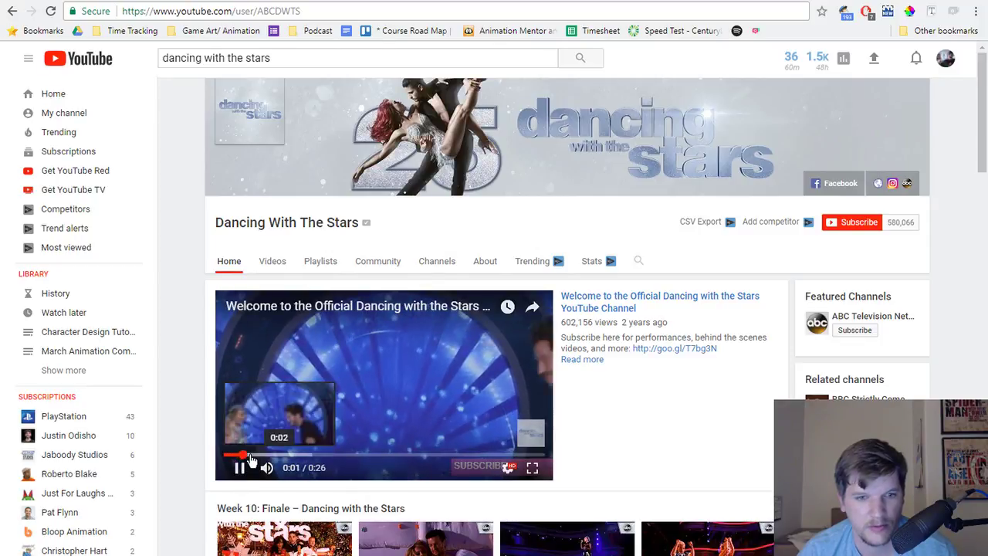
left_click(266, 467)
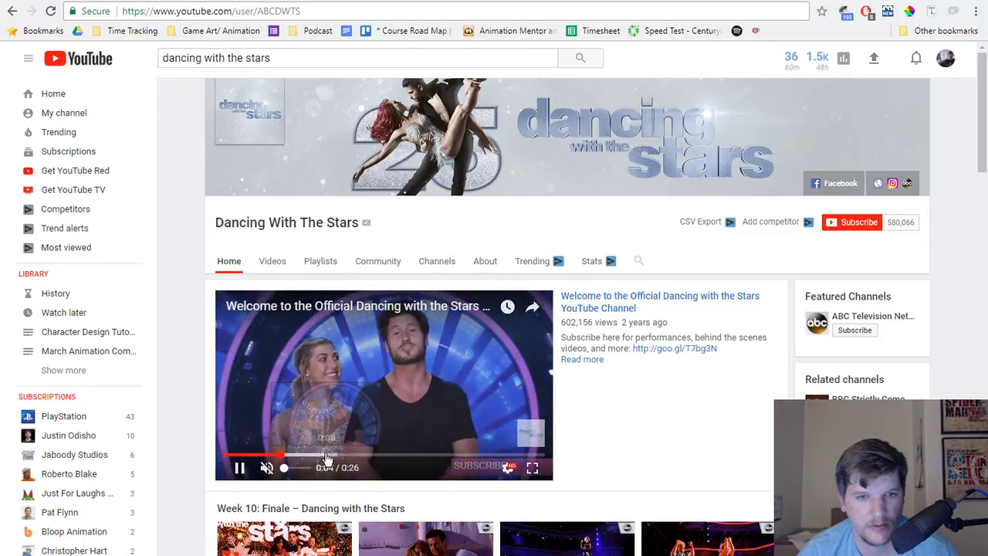
left_click(237, 469)
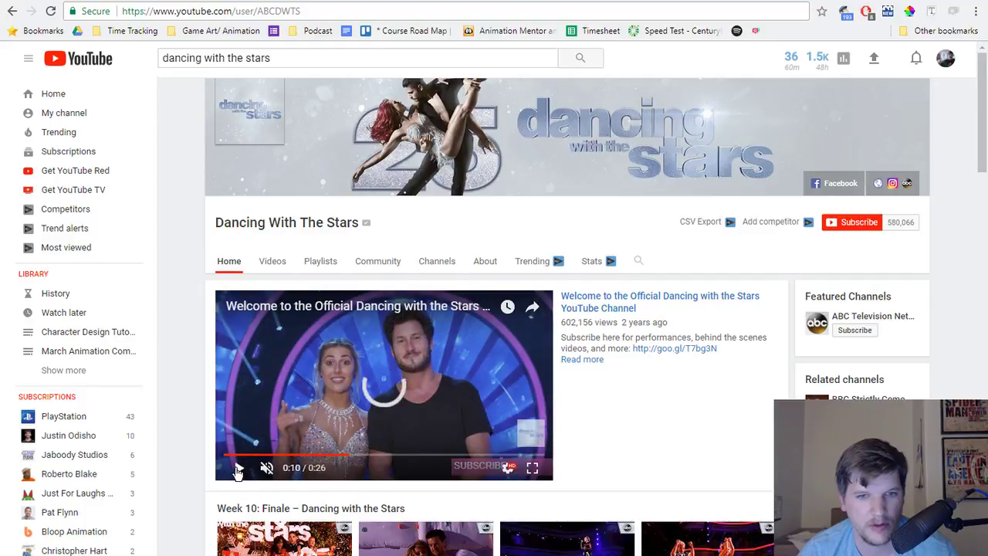
left_click(271, 261)
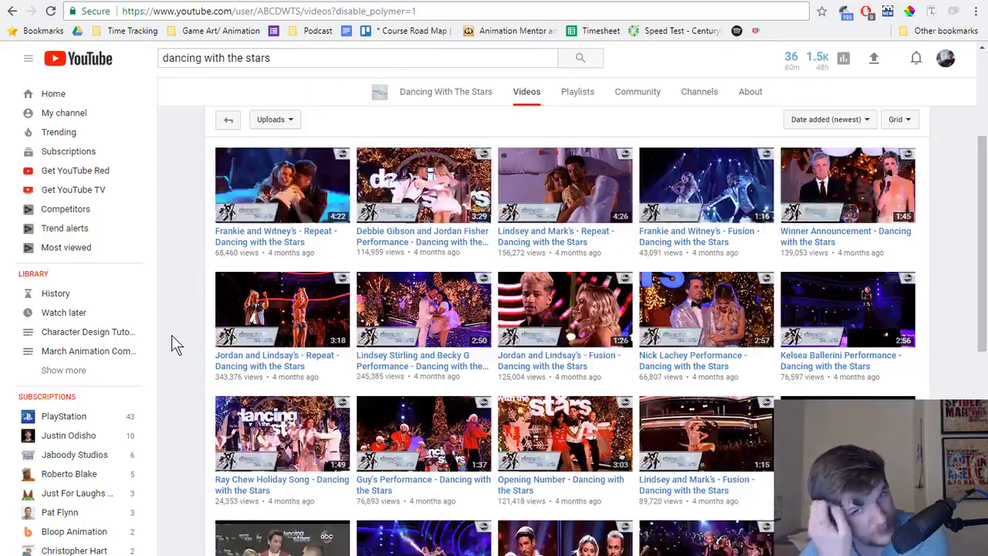
scroll(172, 334, "down", 5)
scroll(170, 334, "up", 7)
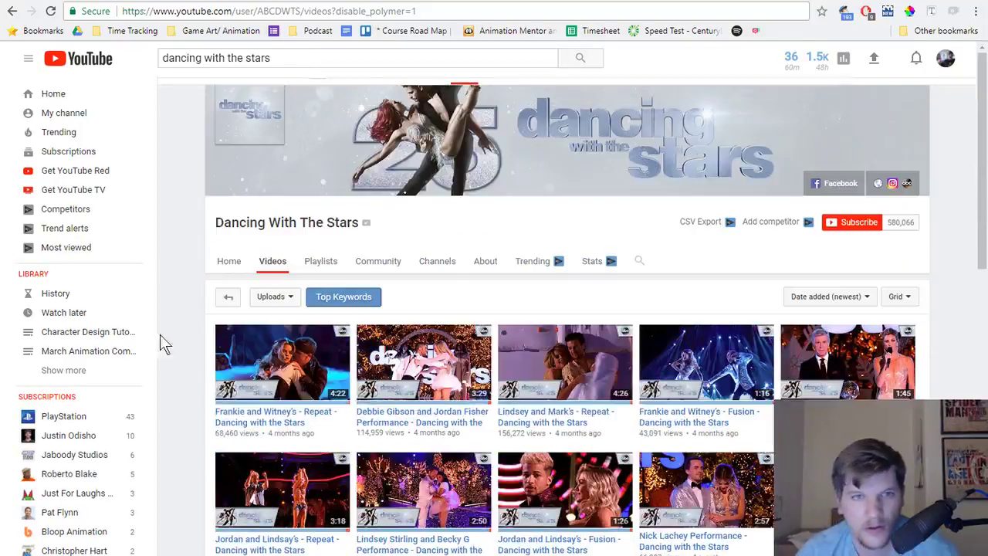
Search YouTube for "dancing with the stars opening titles" and open the Season 23 Intro video.
left_click(283, 57)
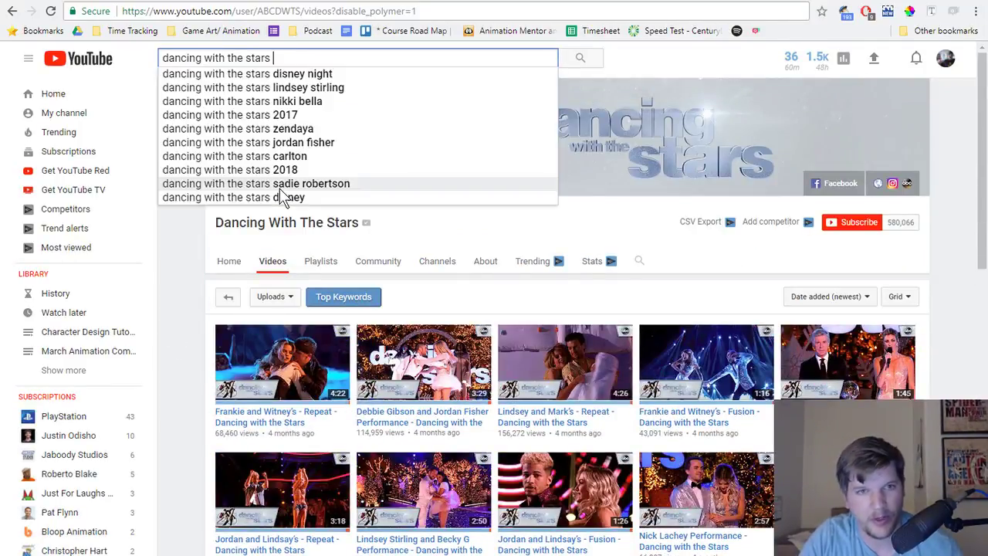
type("title")
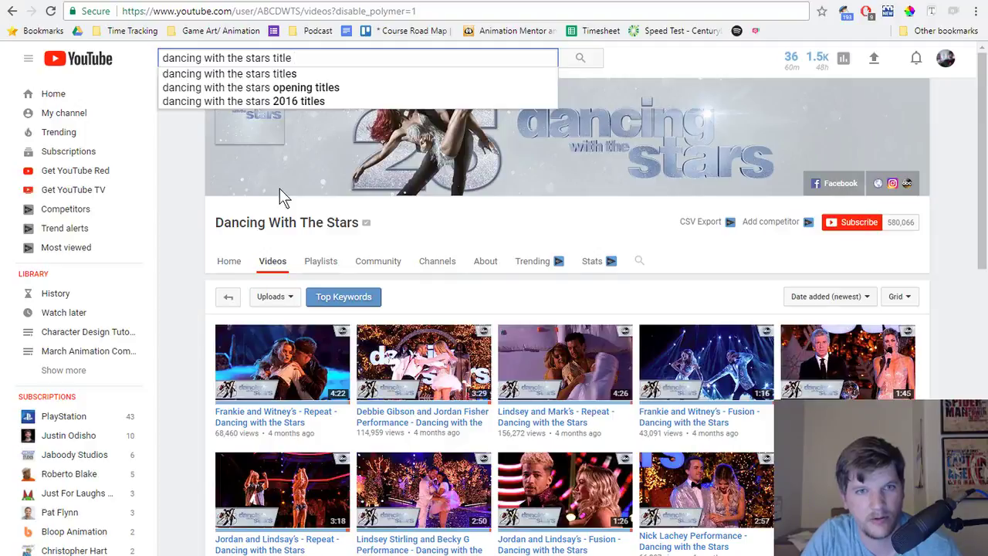
left_click(273, 87)
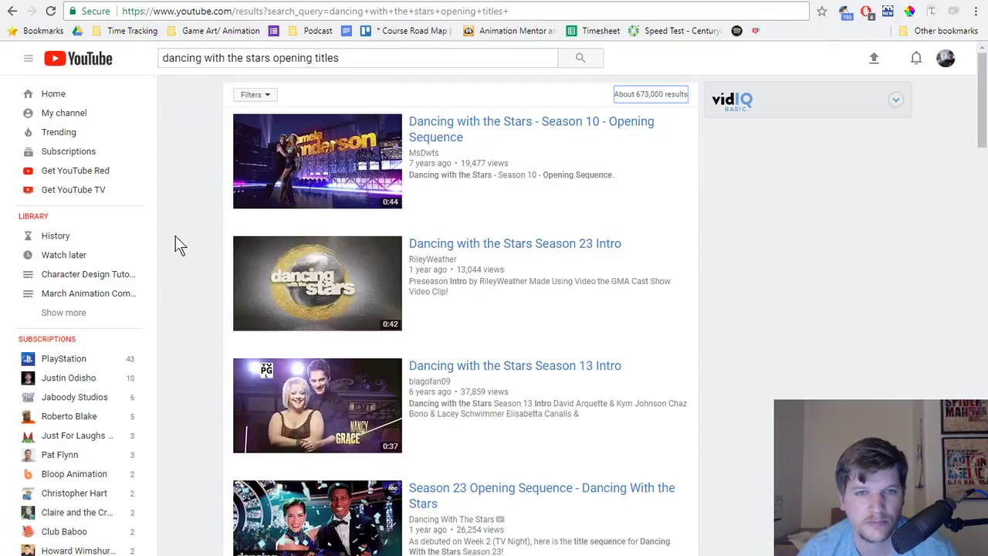
left_click(314, 298)
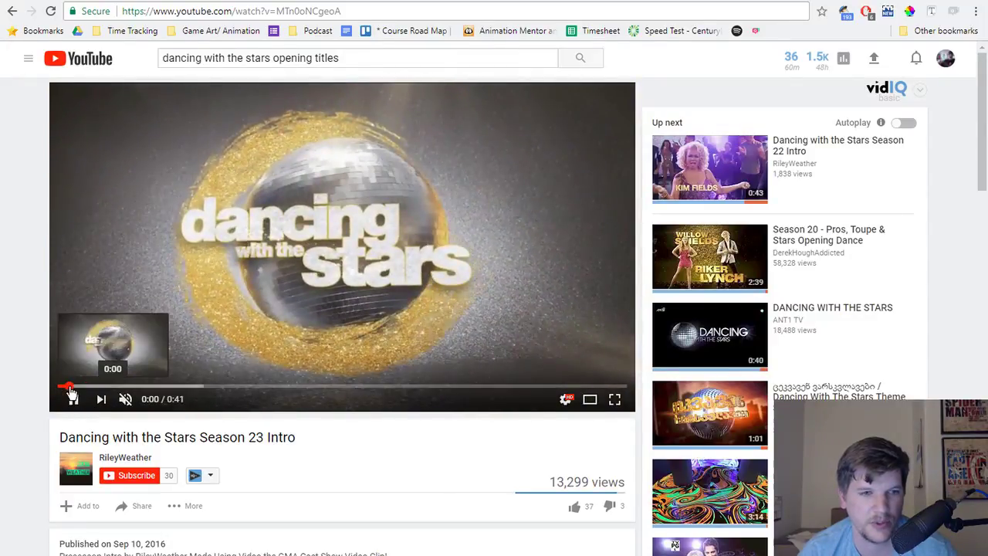
Replay the Season 23 intro from the start, pause at the logo reveal, and examine its animation frame by frame in both directions.
left_click(67, 385)
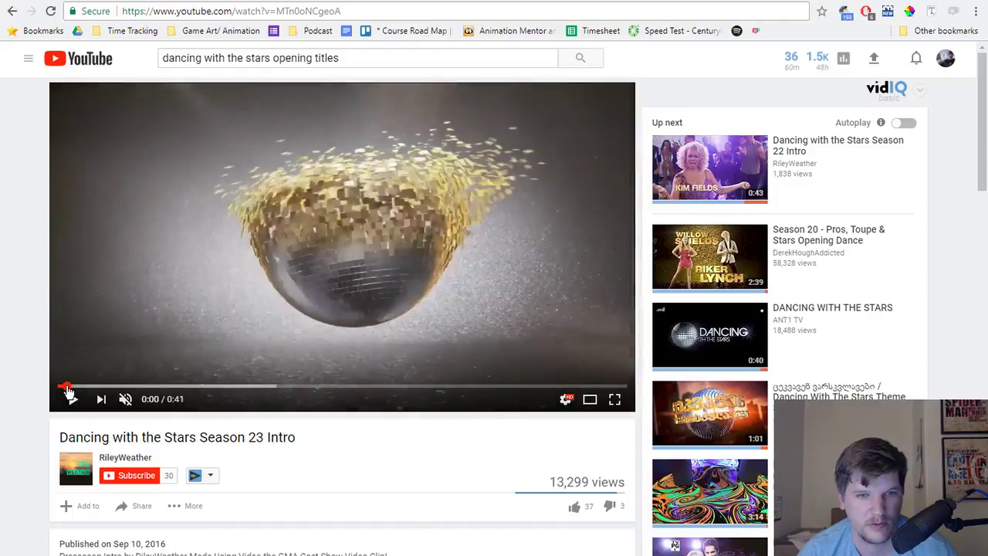
left_click(72, 398)
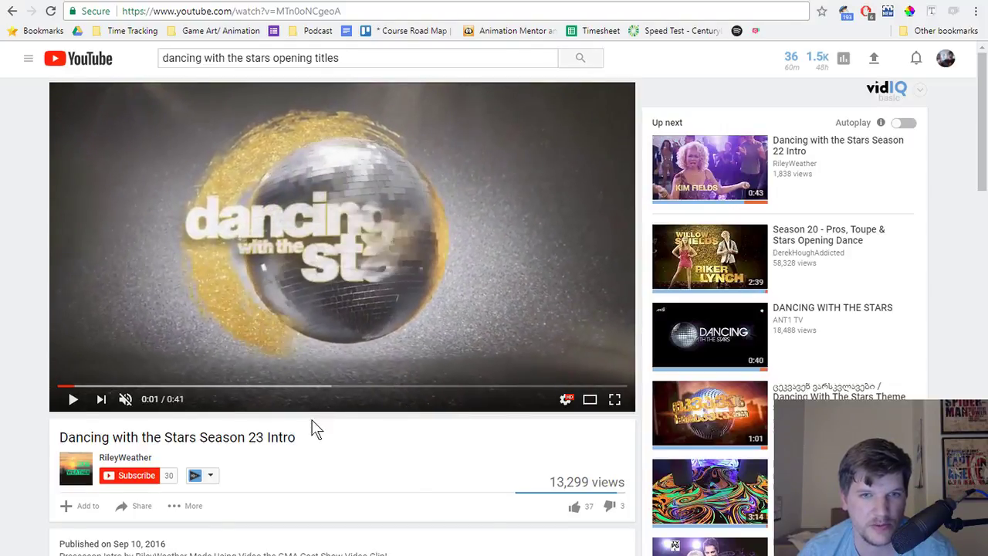
key("comma")
key("comma")
key("comma")
key("comma")
key("comma")
key("comma")
key("comma")
key("comma")
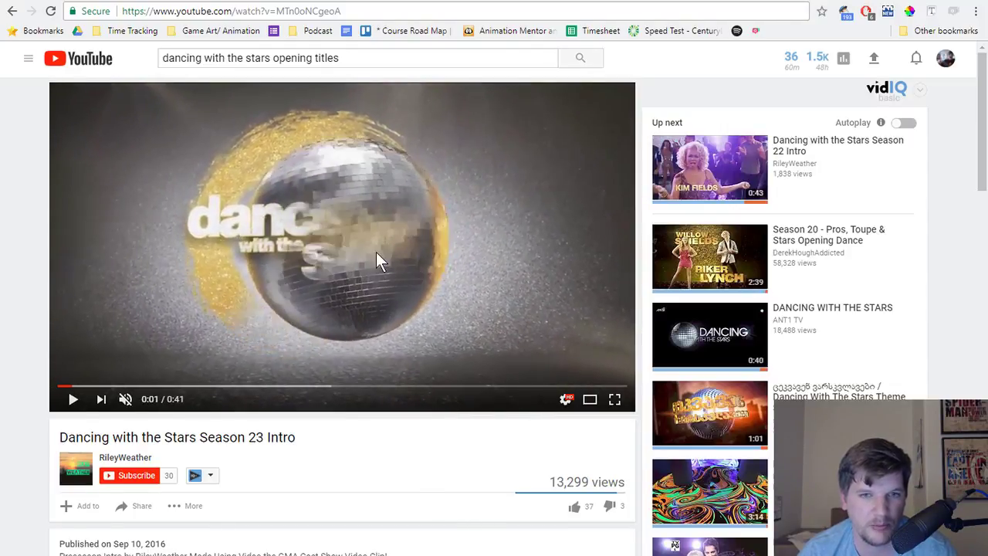
key("comma")
key("comma")
key("period")
key("period")
key("period")
key("period")
key("period")
key("period")
key("period")
key("period")
key("period")
key("period")
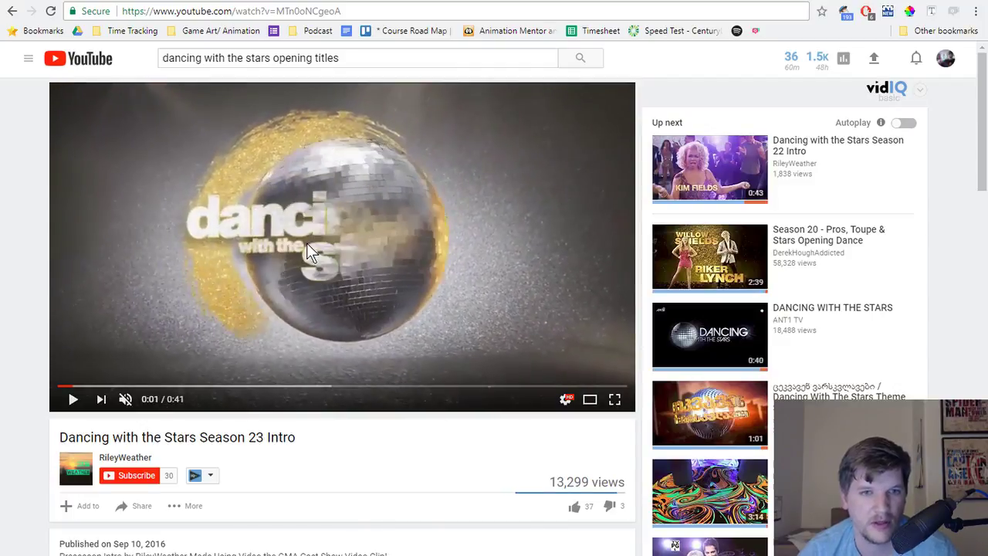
key("period")
key("period")
key("period")
key("period")
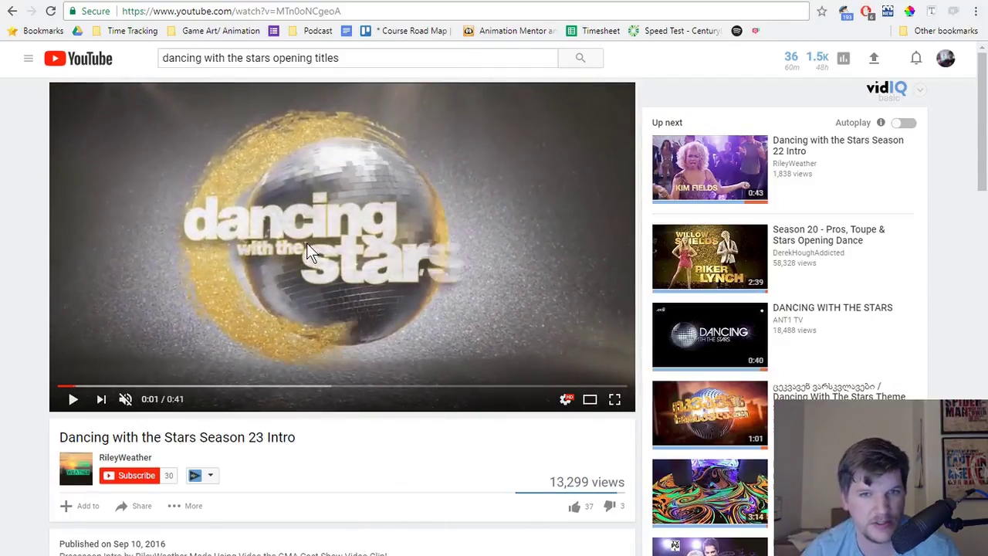
key("comma")
key("comma")
key("comma")
key("comma")
key("comma")
key("comma")
key("comma")
key("comma")
key("comma")
key("comma")
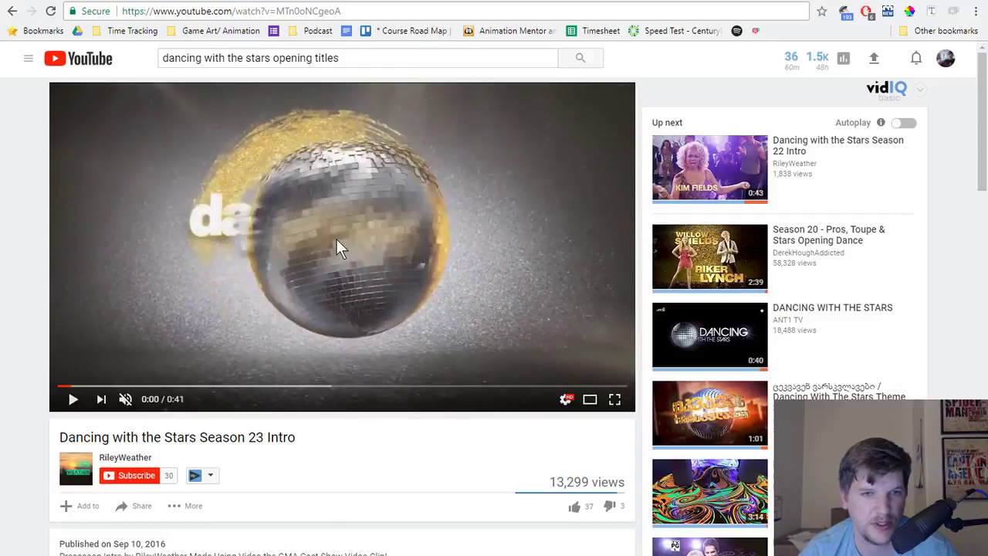
key("period")
key("period")
key("period")
key("period")
key("period")
key("period")
key("period")
key("period")
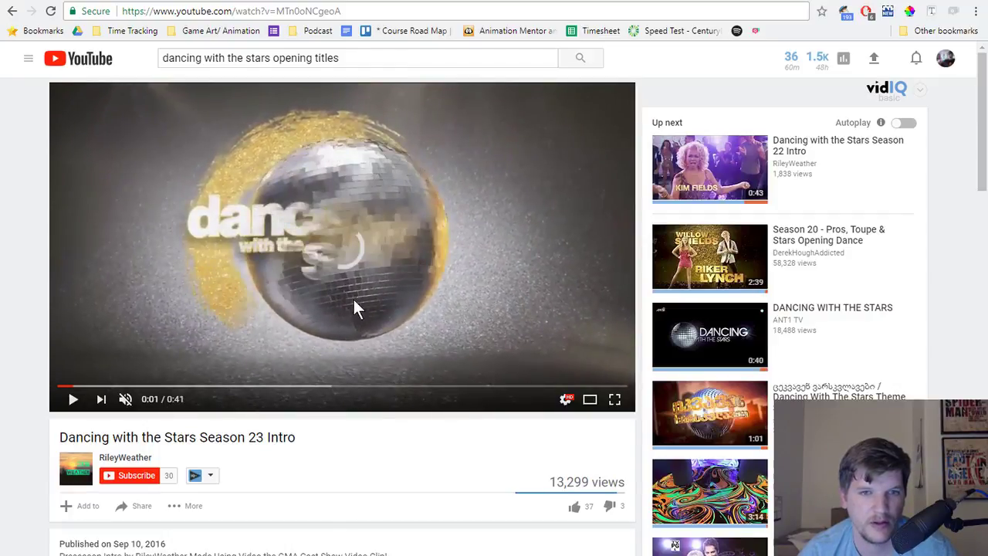
key("period")
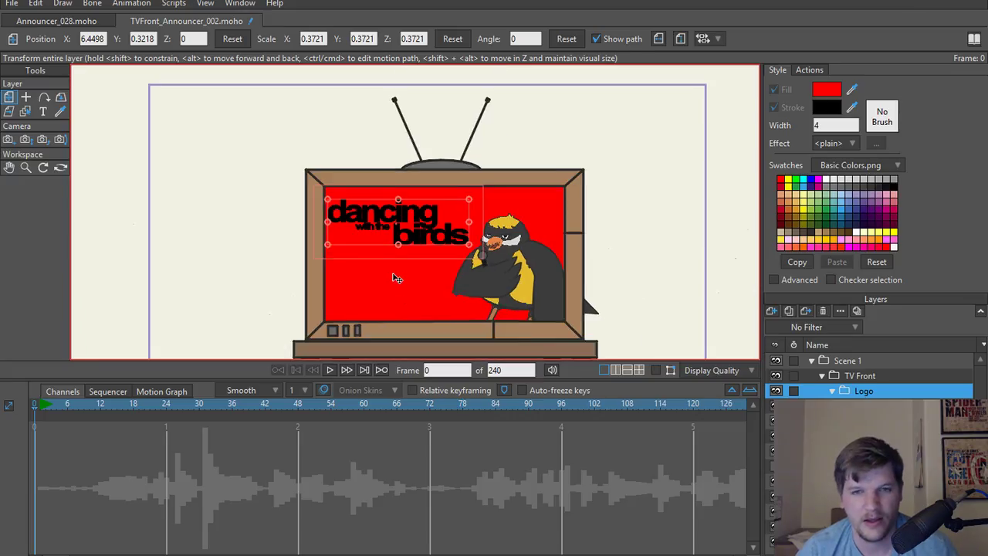
Select the shape on the TV screen's Base layer and open its fill colour for editing, keeping the artwork in view.
scroll(392, 278, "up", 3)
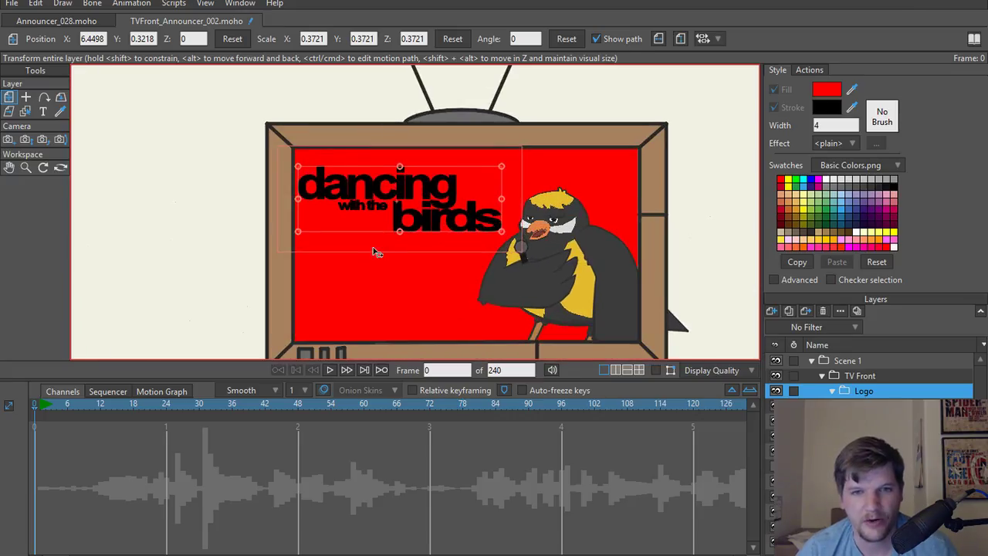
scroll(479, 211, "down", 3)
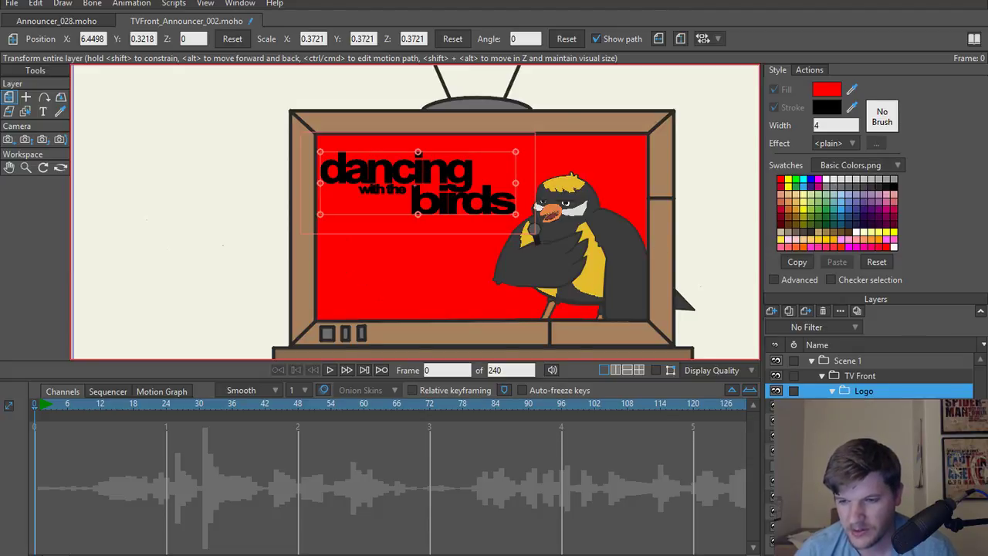
left_click(865, 541)
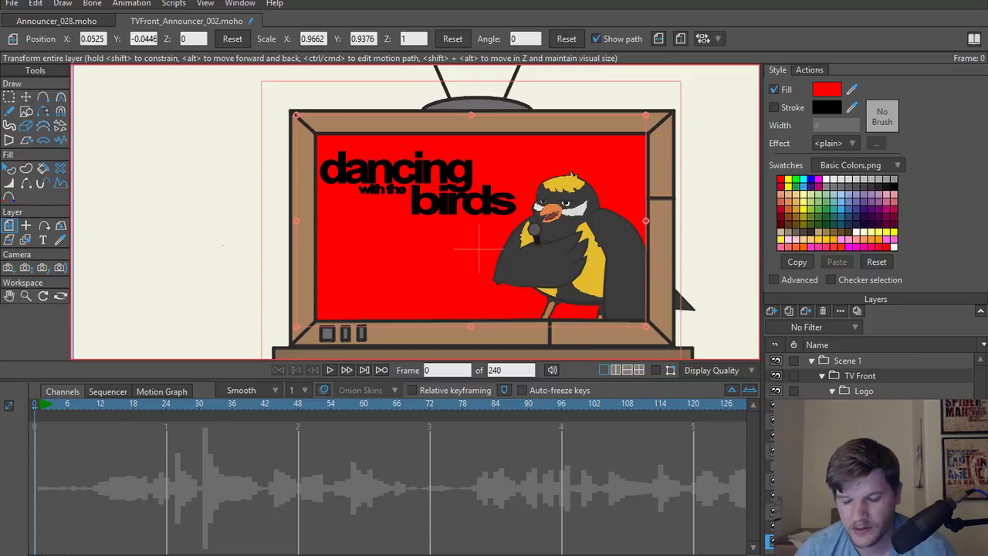
double_click(864, 541)
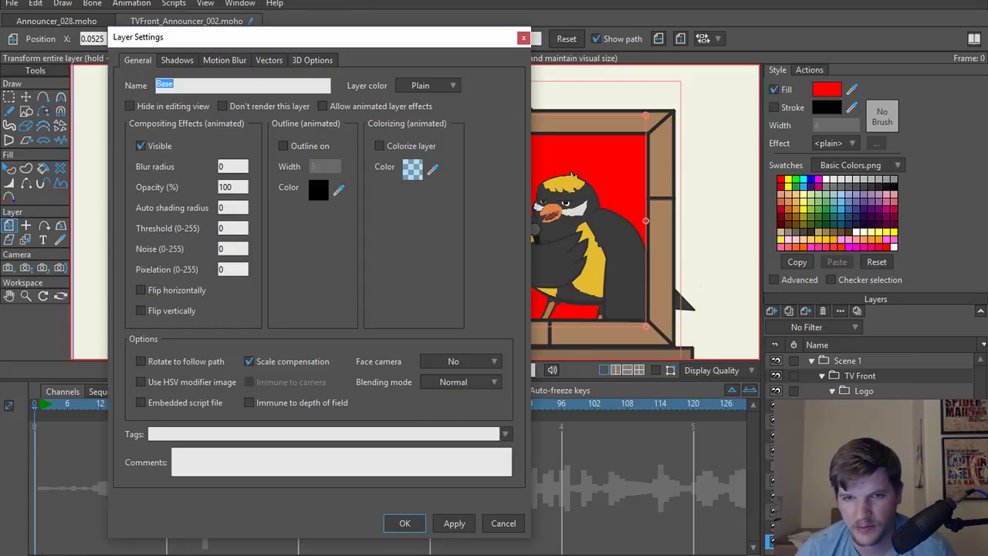
left_click(524, 38)
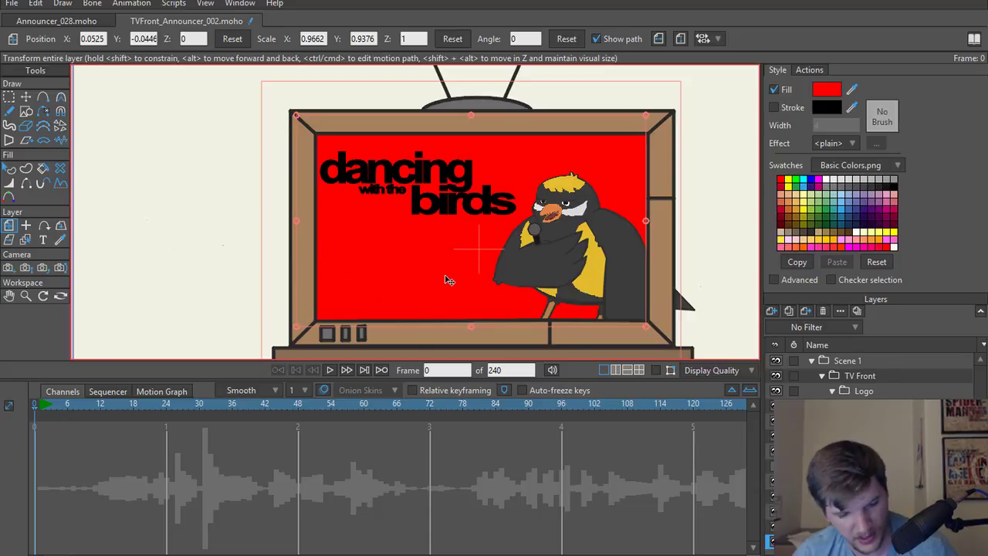
key("q")
left_click(824, 90)
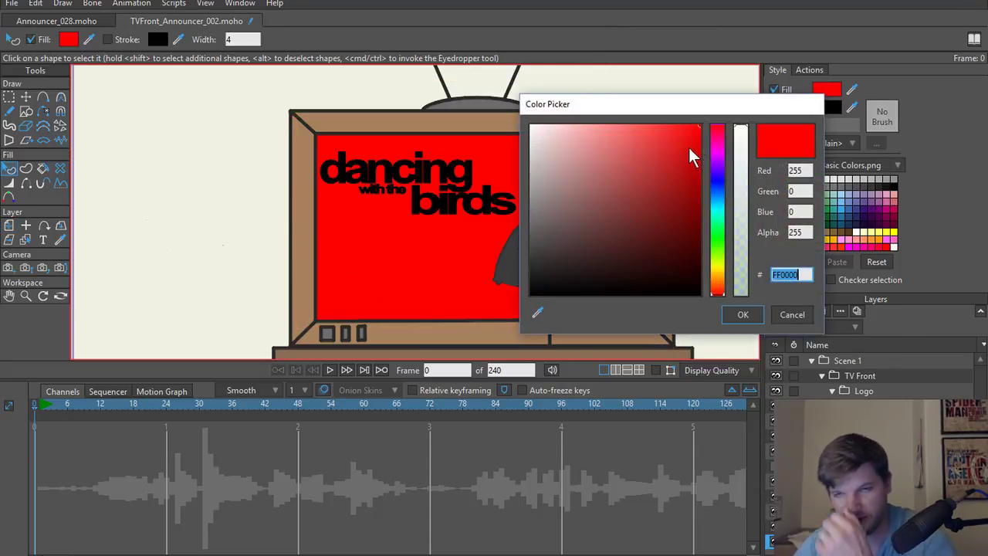
left_click_drag(676, 116, 782, 80)
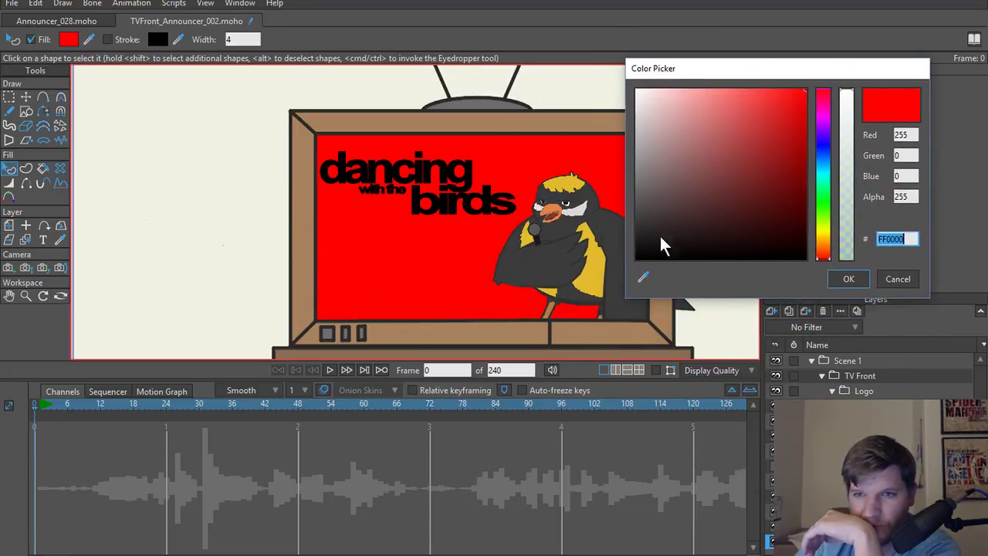
Try light grey, olive green, tan, cream and pink fills on the TV screen background.
left_click_drag(661, 242, 606, 116)
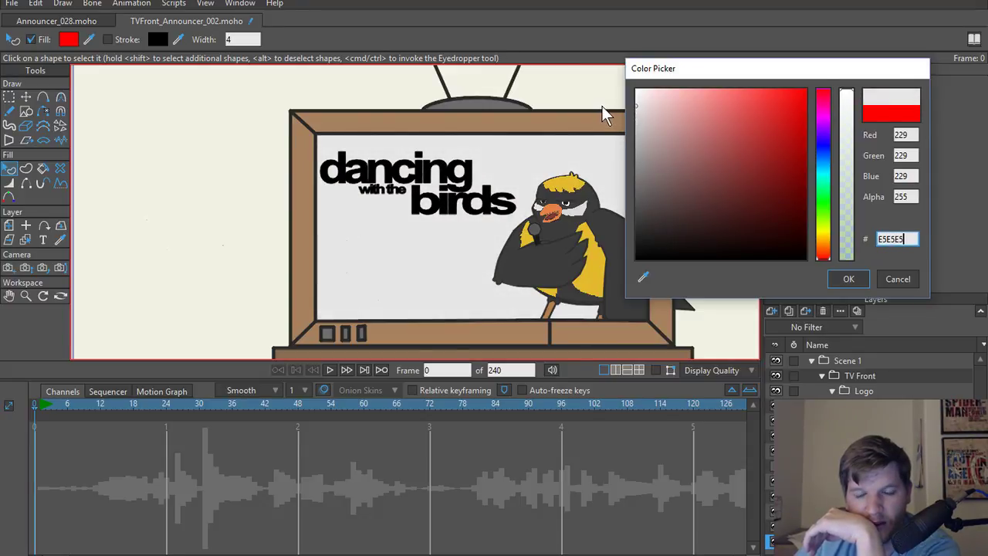
left_click_drag(826, 257, 825, 251)
mouse_move(657, 141)
left_mouse_down()
mouse_move(720, 185)
mouse_move(774, 154)
mouse_move(770, 130)
left_mouse_up()
left_click_drag(826, 257, 824, 224)
left_click_drag(776, 126, 730, 153)
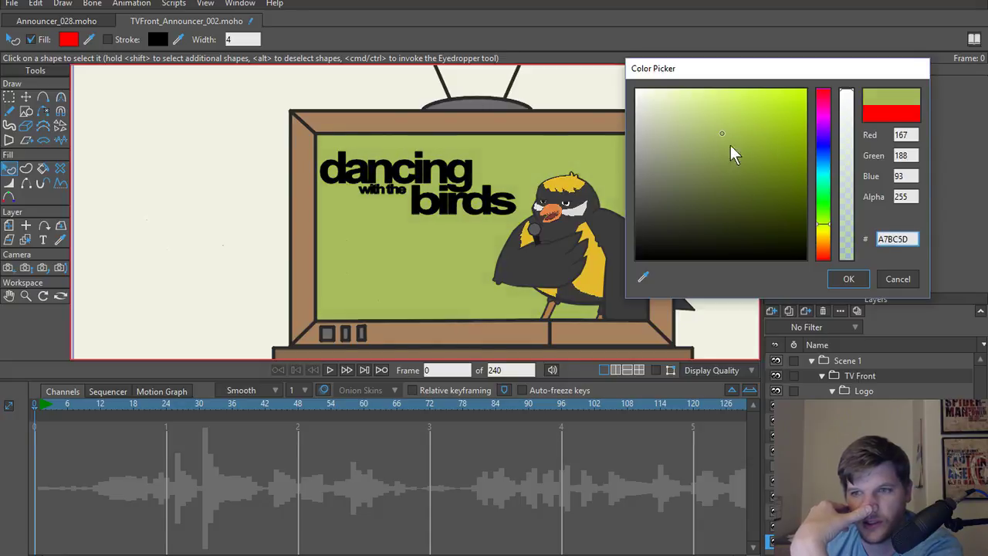
left_click_drag(824, 225, 828, 247)
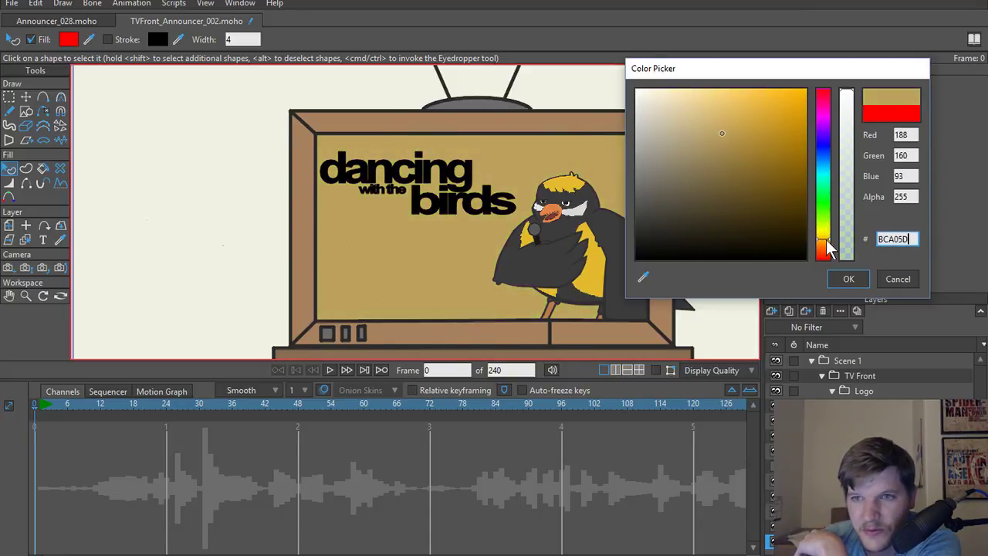
mouse_move(737, 139)
left_mouse_down()
mouse_move(697, 172)
mouse_move(697, 101)
mouse_move(675, 98)
mouse_move(685, 98)
left_mouse_up()
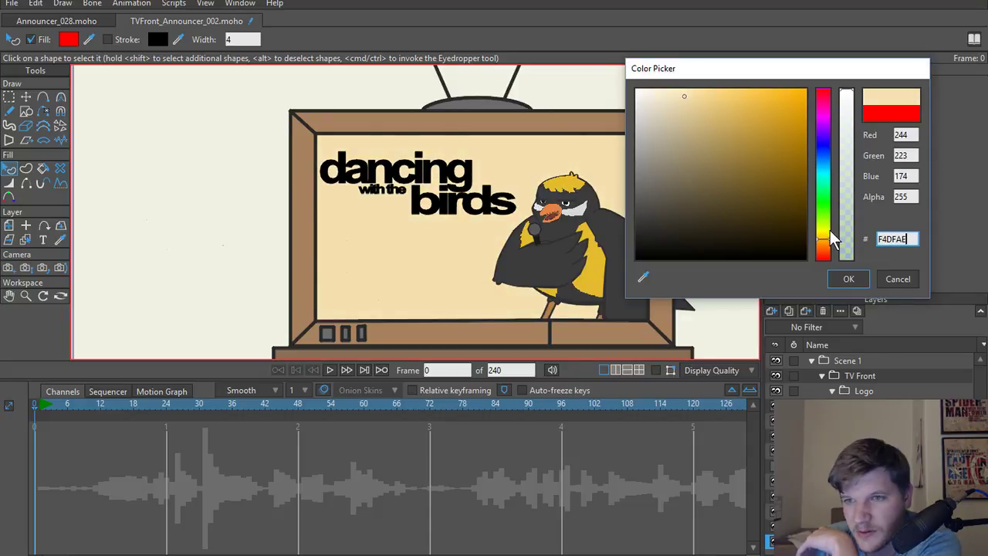
left_click_drag(827, 241, 822, 121)
left_click_drag(739, 132, 697, 98)
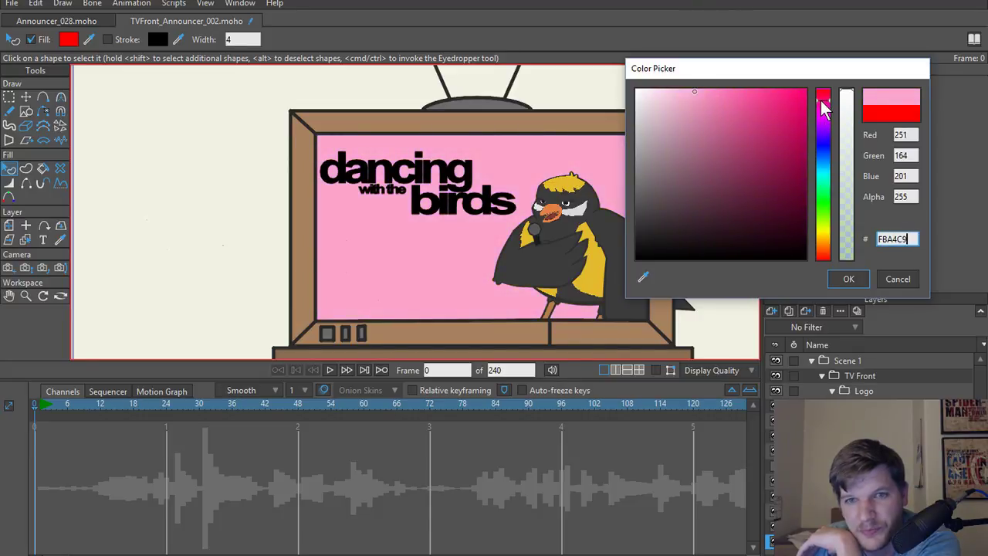
mouse_move(717, 100)
left_mouse_down()
mouse_move(747, 126)
mouse_move(748, 110)
mouse_move(730, 105)
left_mouse_up()
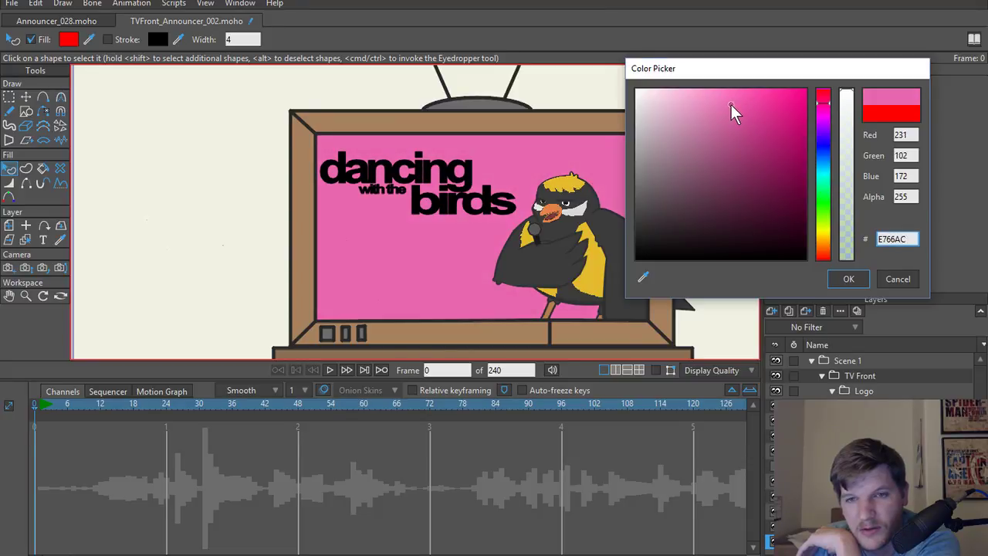
Set the TV screen background's fill to mint green #99EFBD.
left_click_drag(822, 107, 820, 166)
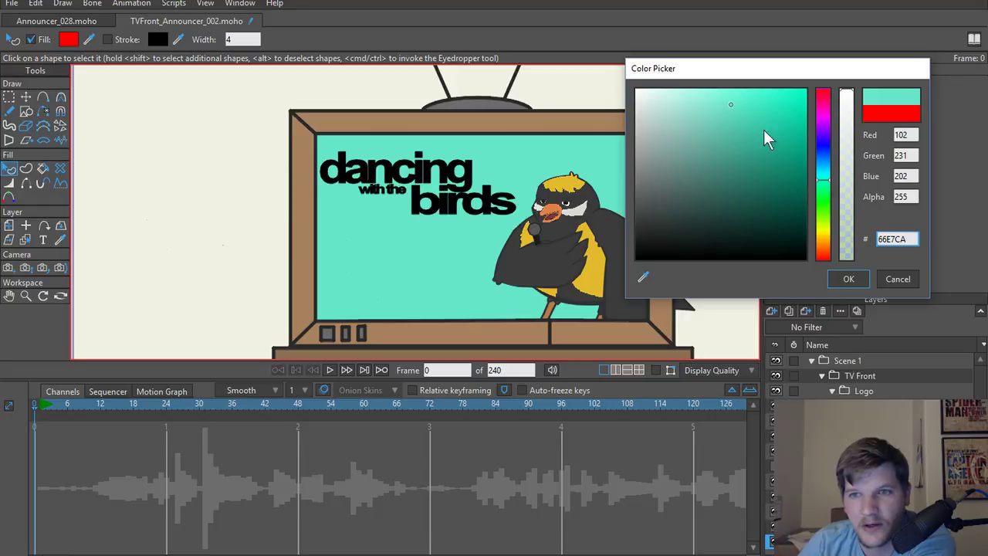
left_click_drag(737, 144, 679, 110)
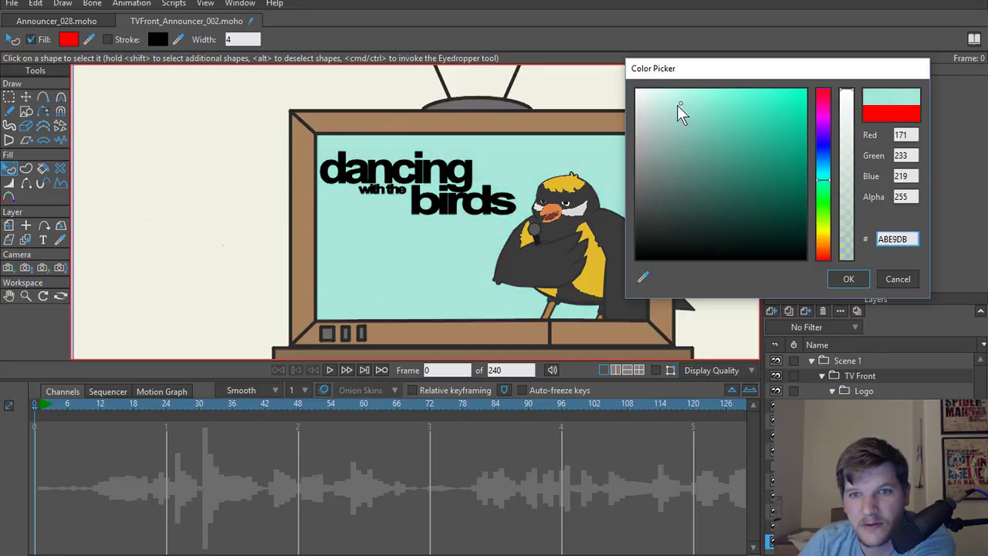
mouse_move(824, 189)
left_mouse_down()
mouse_move(824, 175)
mouse_move(824, 199)
left_mouse_up()
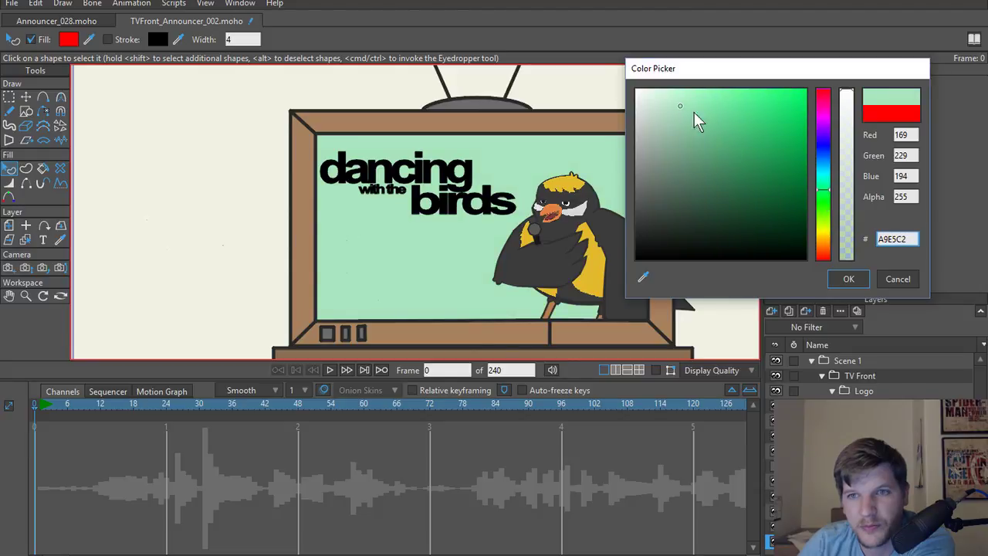
left_click_drag(695, 121, 696, 100)
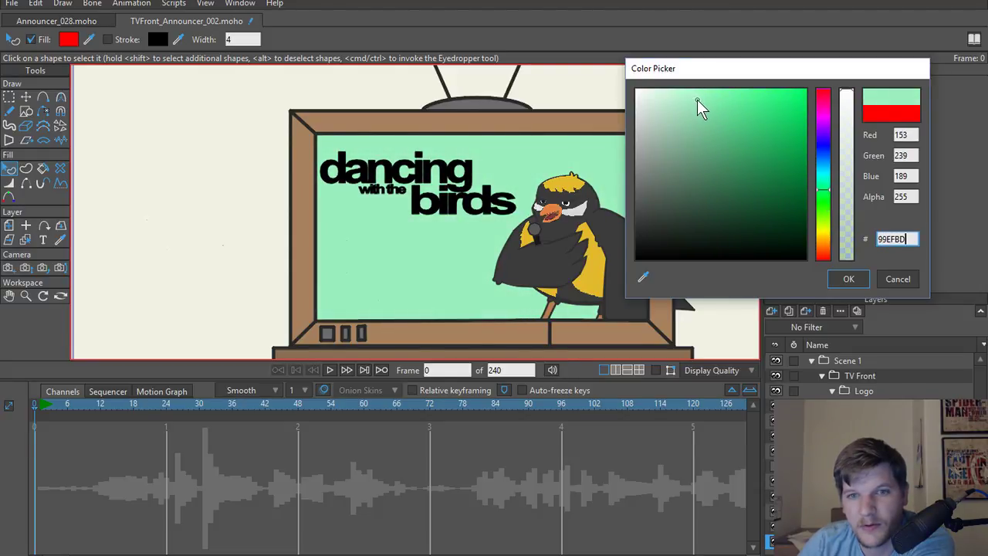
left_click(849, 281)
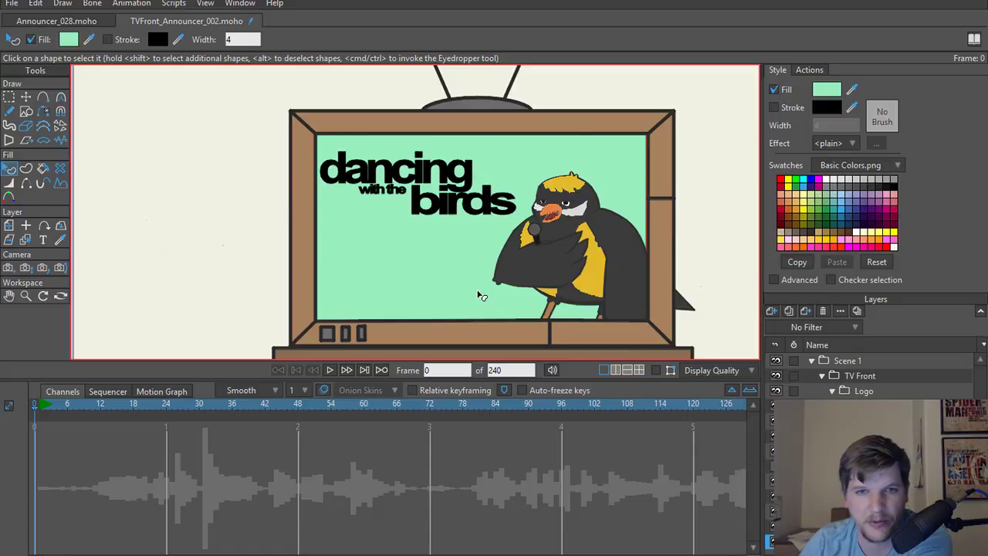
Add one vector layer above the "birds" text layer and another directly below the "dancing" text layer in the Logo group.
scroll(478, 295, "up", 4)
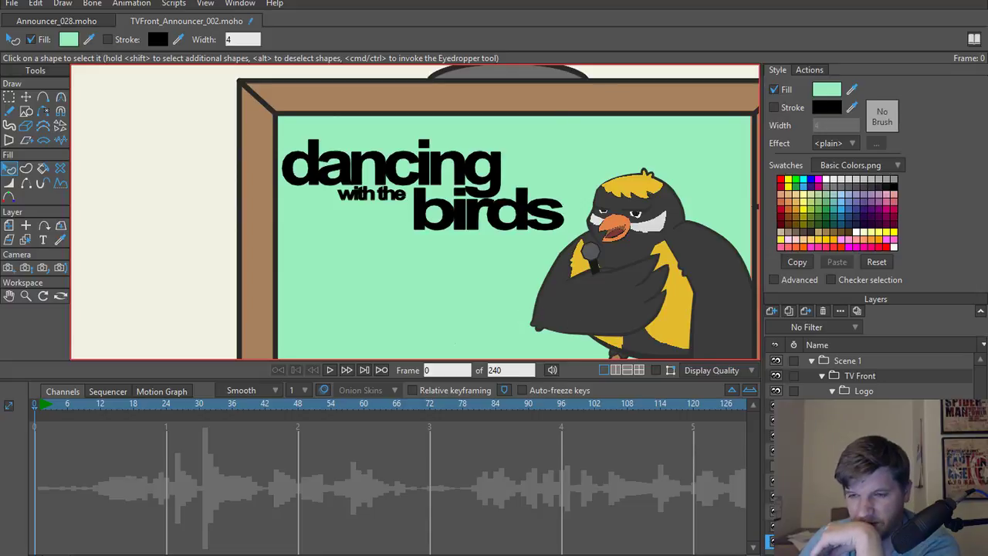
left_click(864, 406)
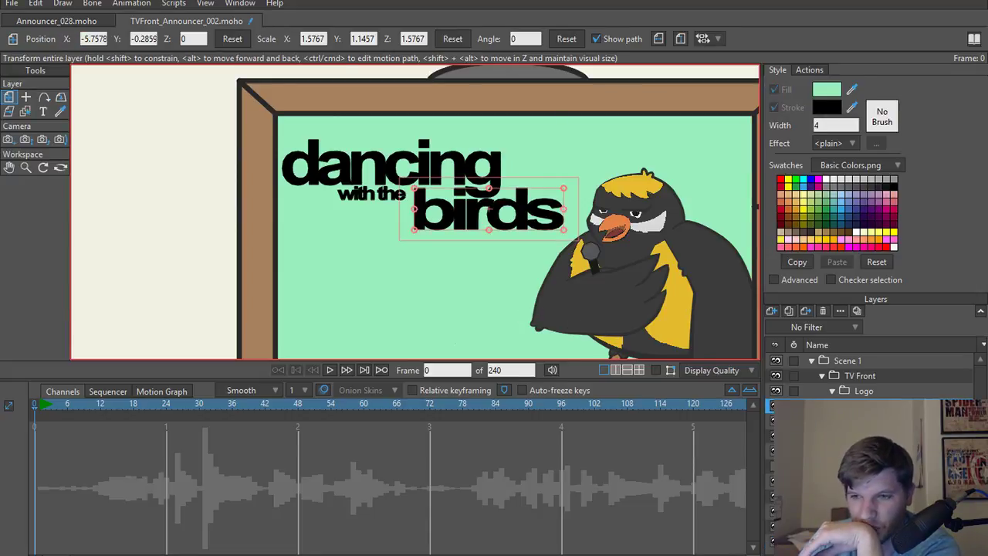
left_click(772, 312)
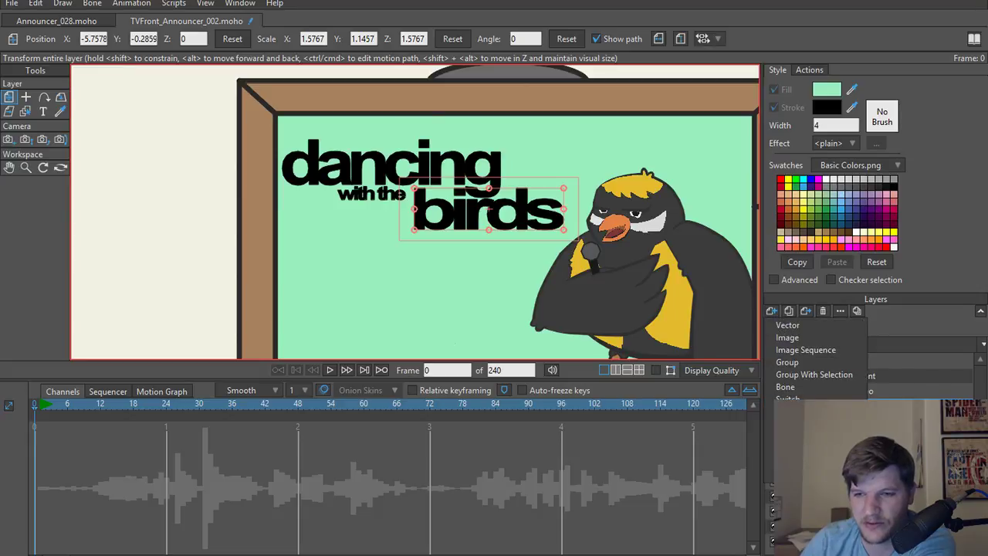
left_click(786, 325)
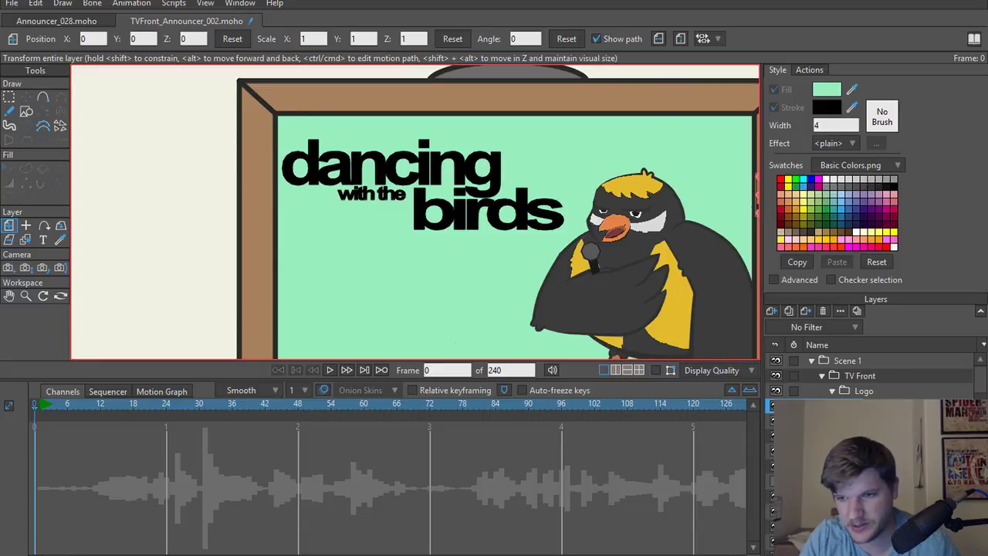
left_click(864, 451)
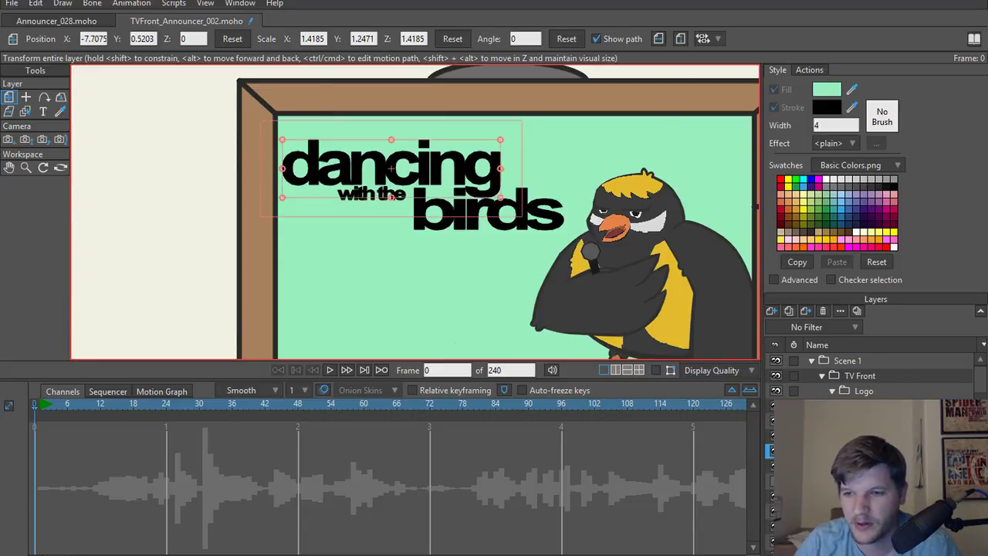
left_click(772, 311)
left_click(789, 325)
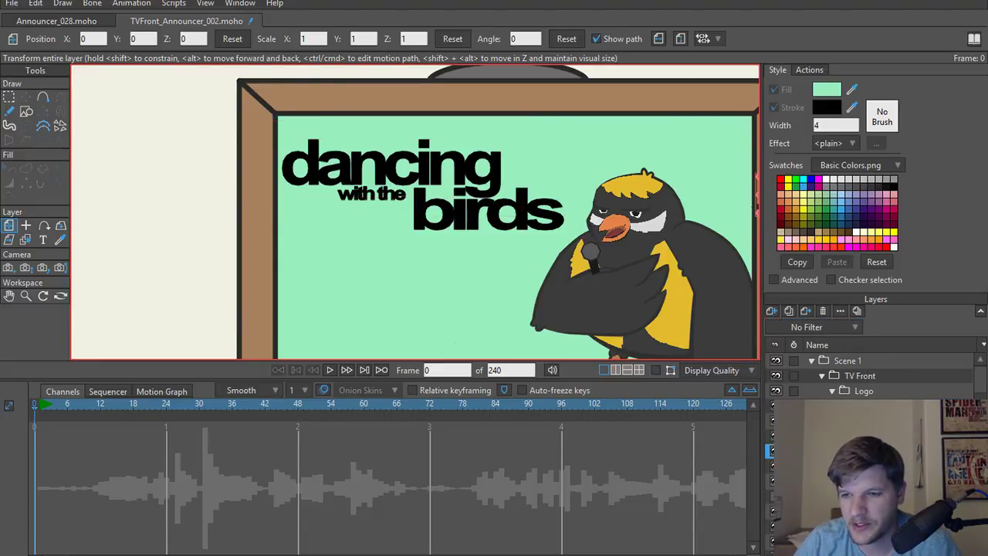
left_click_drag(864, 450, 864, 472)
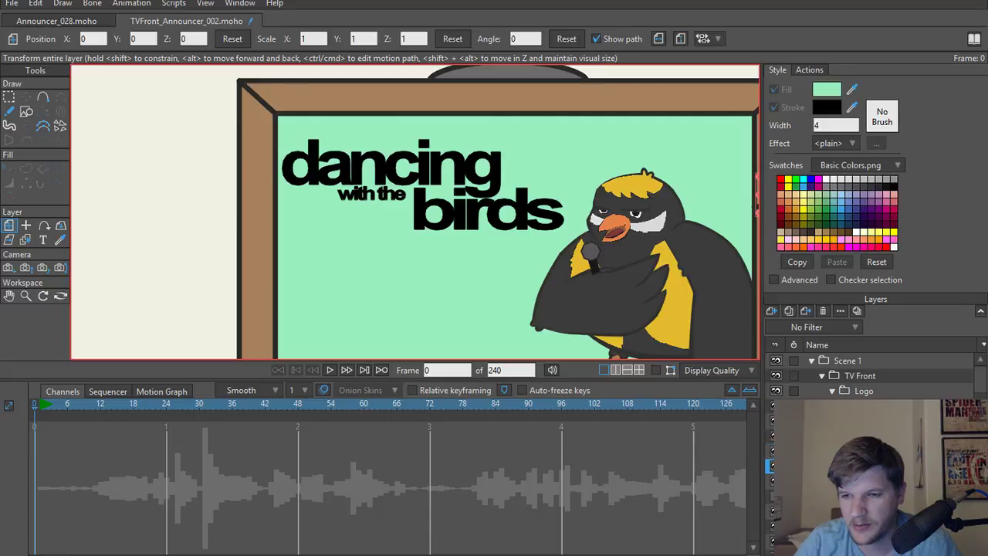
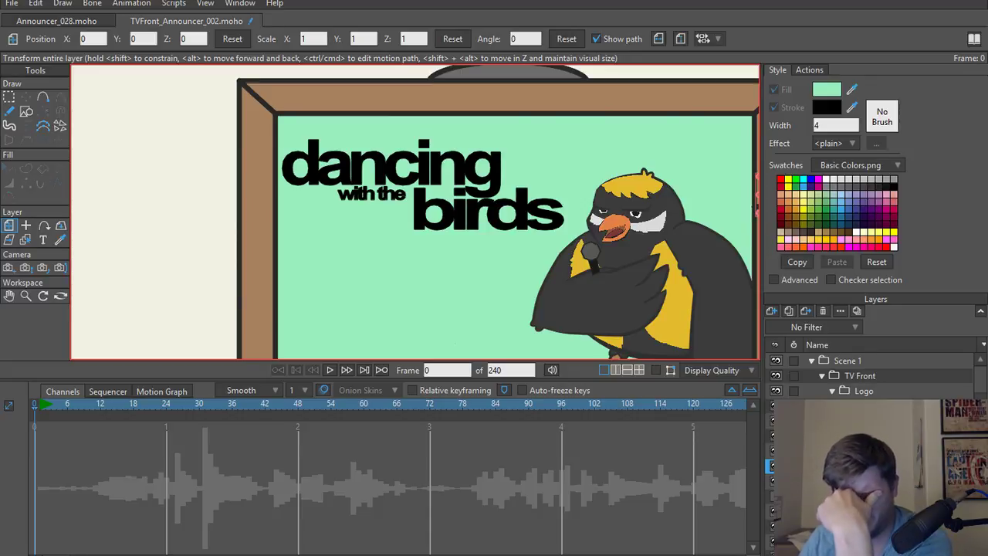
Select the birds, with the and dancing text layers in the Logo group and group them together.
left_click(872, 482)
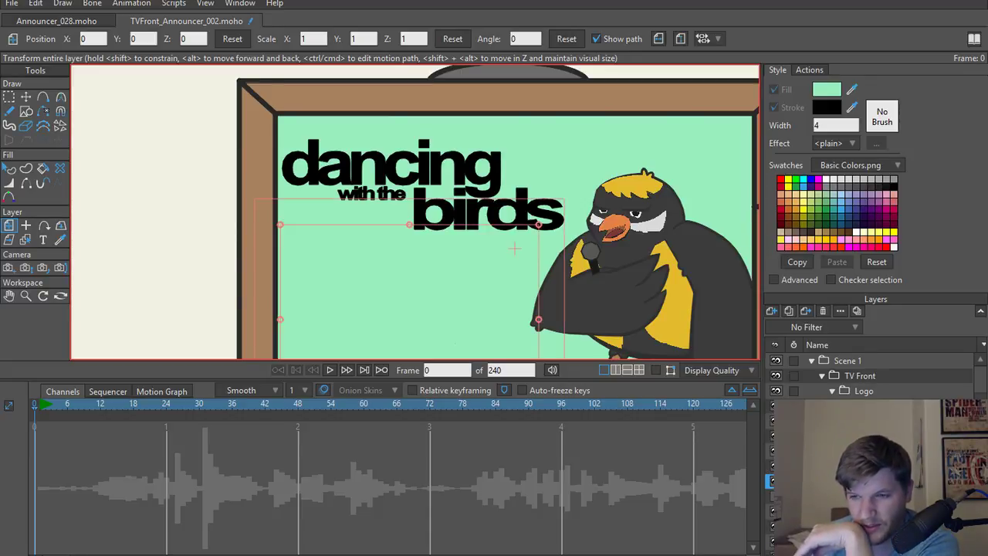
left_click(872, 466)
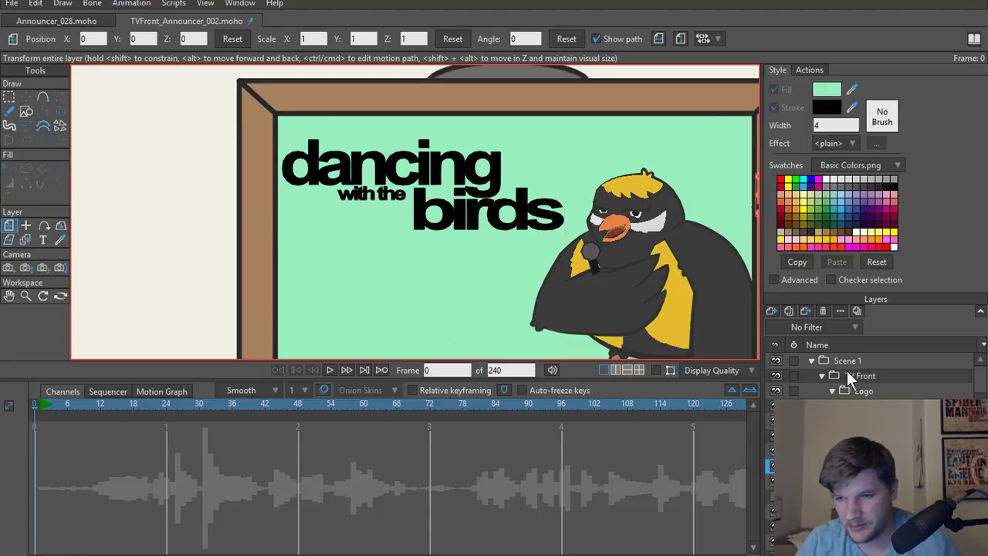
left_click(872, 451)
left_click(872, 421)
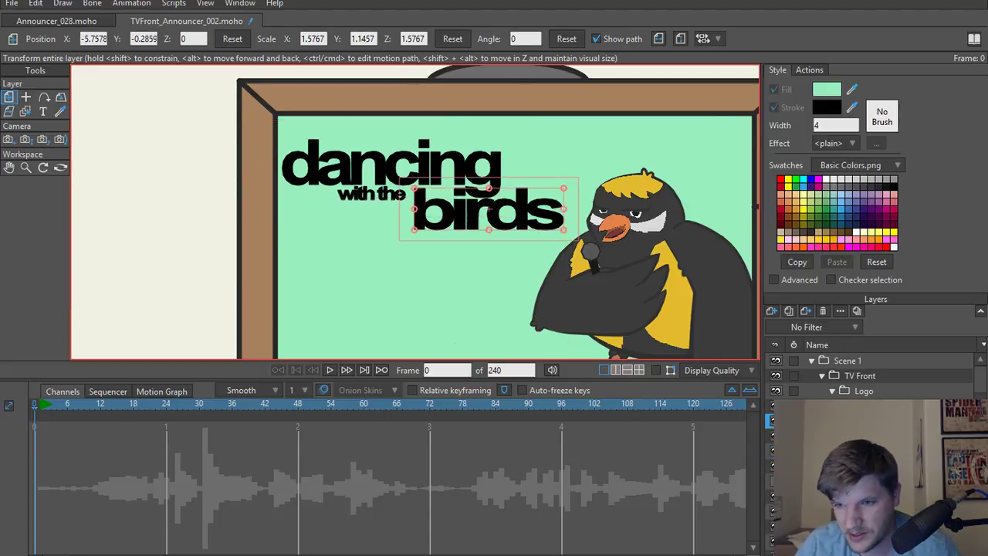
left_click(871, 450)
left_click(872, 421)
left_click(872, 451)
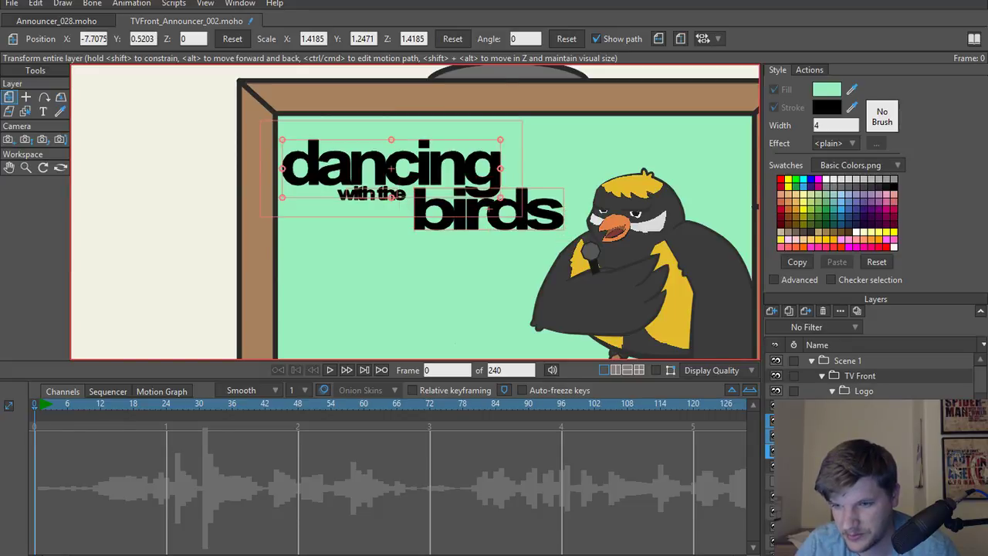
left_click(872, 436)
left_click(872, 420)
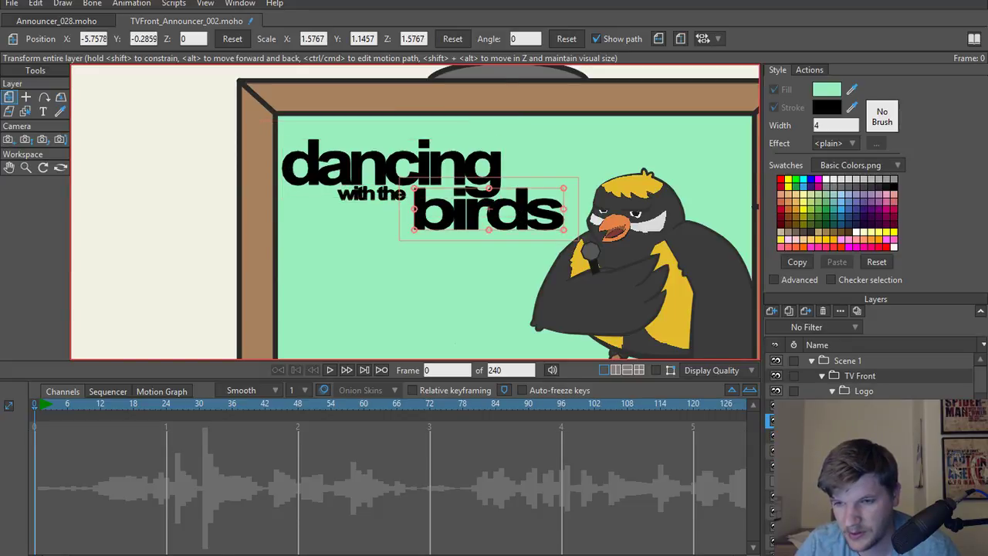
left_click(872, 450, "shift")
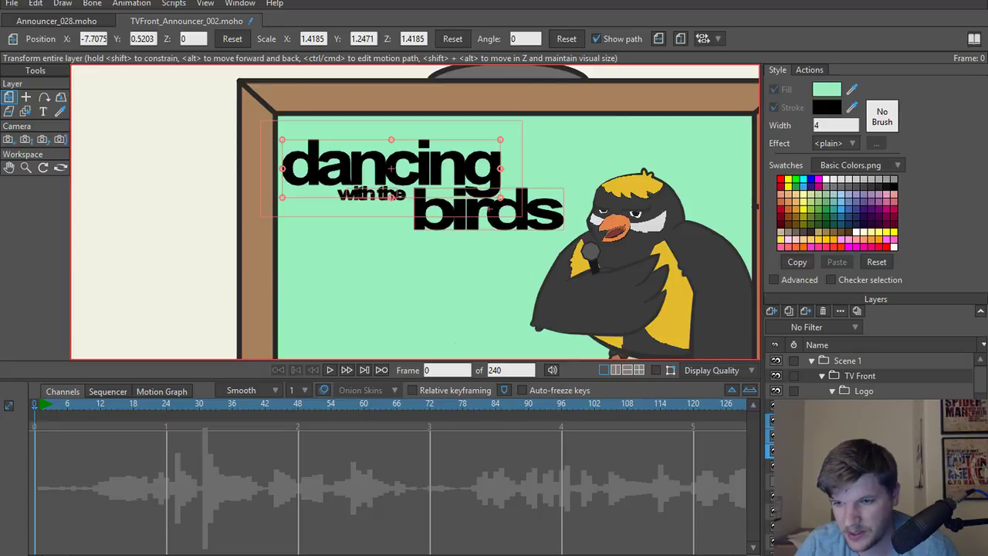
key("ctrl+g")
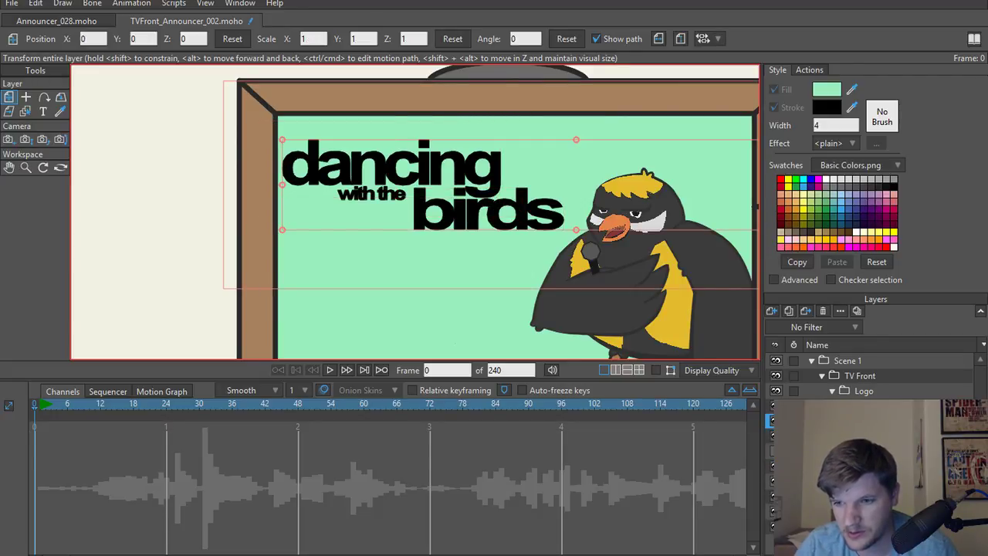
Rename the new text group as Text Copy and move it out of the Logo group.
left_click(872, 436)
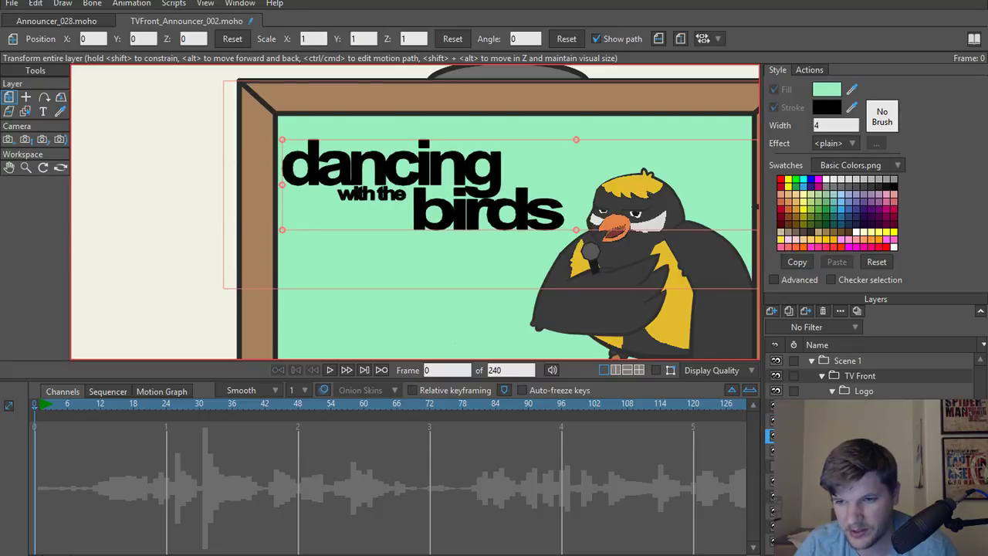
double_click(872, 420)
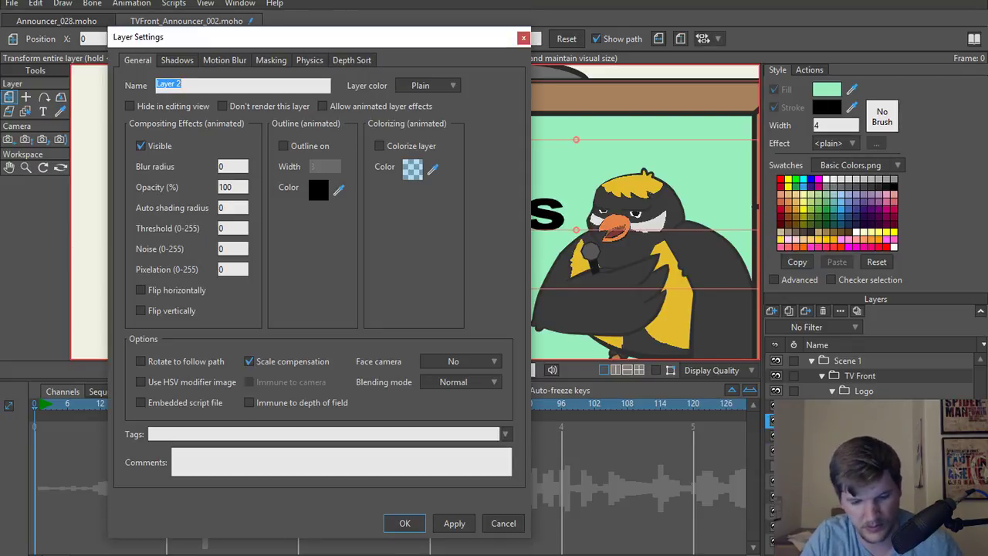
type("Text ")
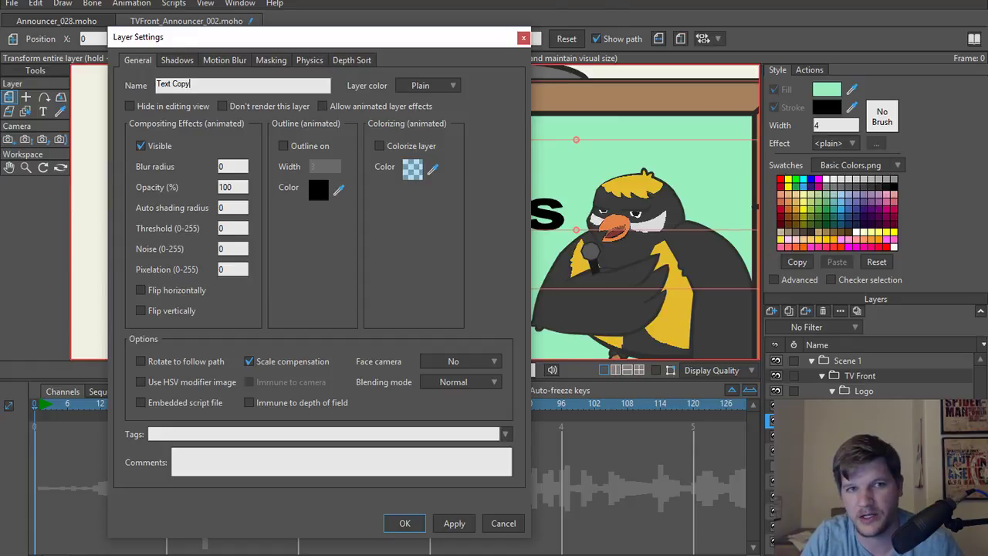
type("Copy")
key("Return")
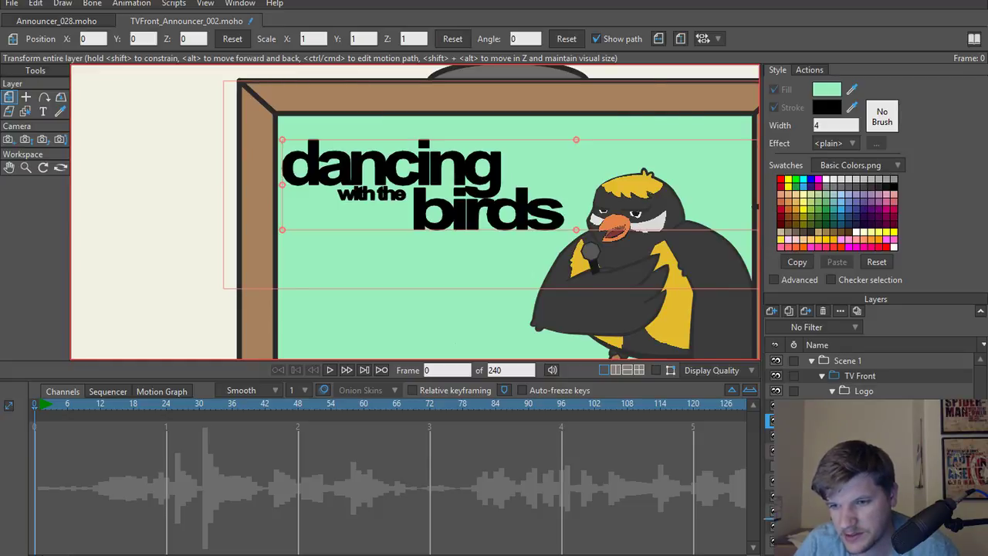
left_click_drag(864, 517, 864, 518)
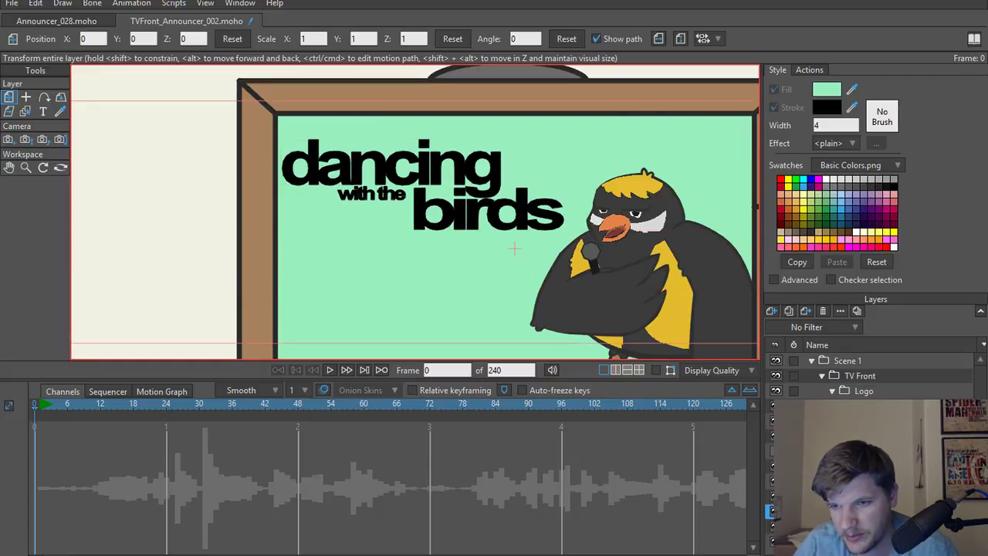
Move the birds, with the and dancing text layers to the top of the Logo group and delete the extra vector layer.
left_click(864, 420)
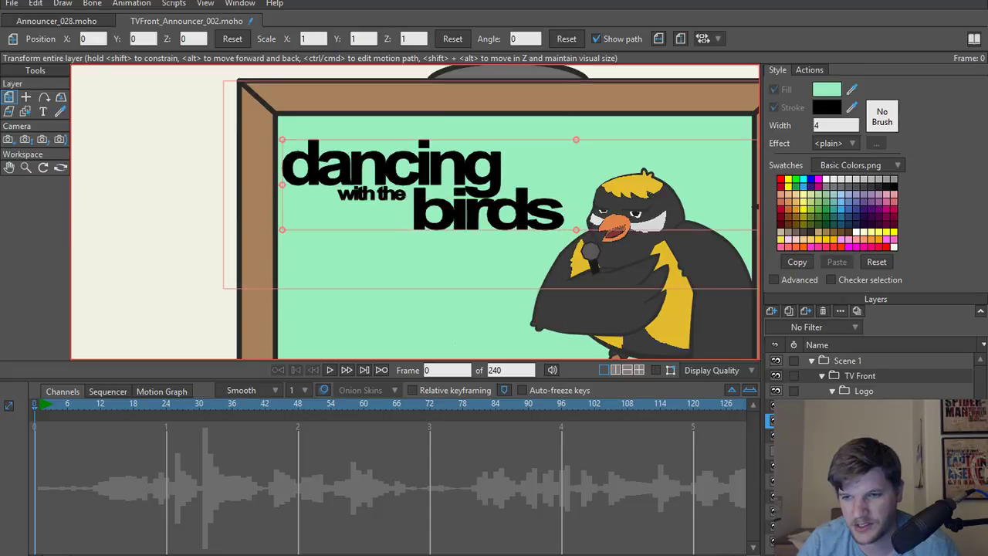
left_click(864, 436)
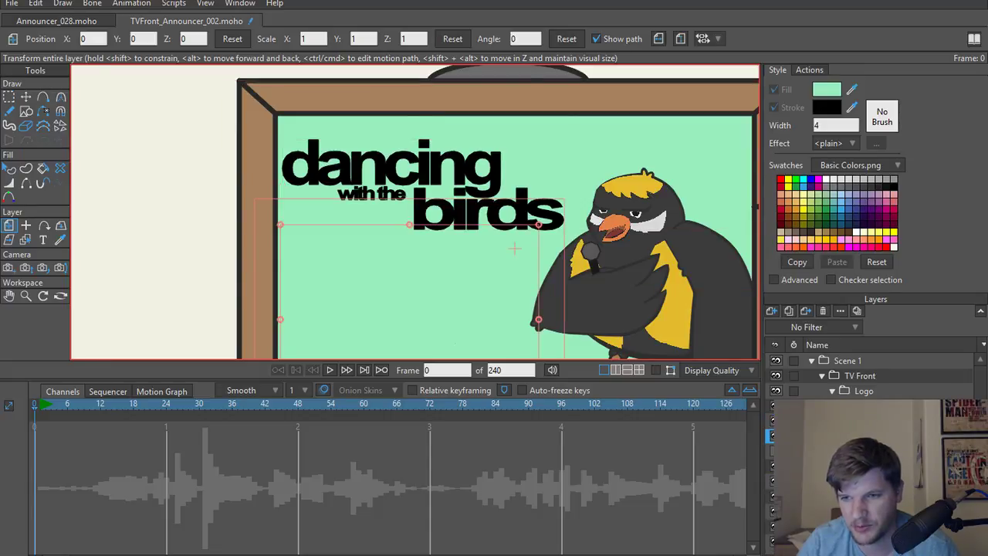
left_click(865, 465)
left_click(864, 436, "shift")
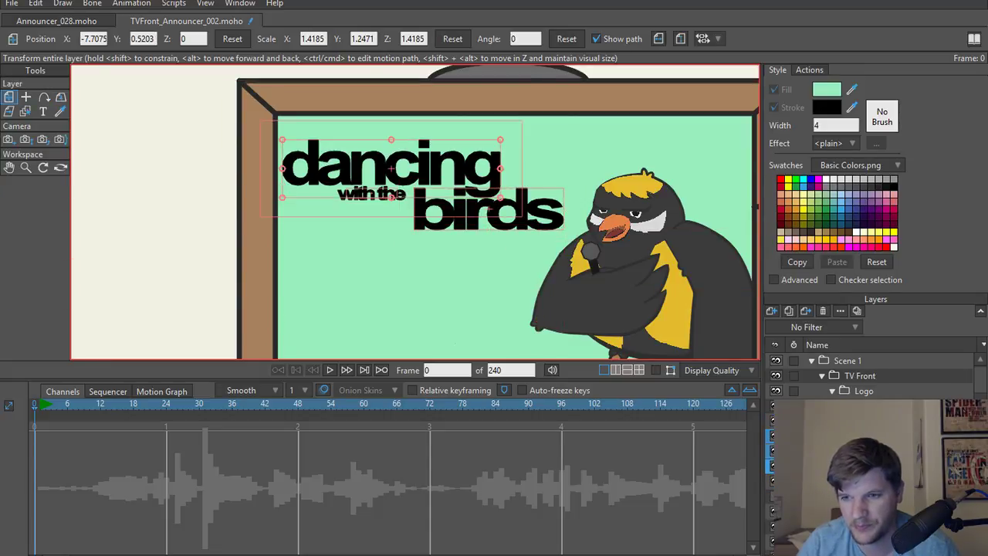
left_click_drag(864, 436, 876, 397)
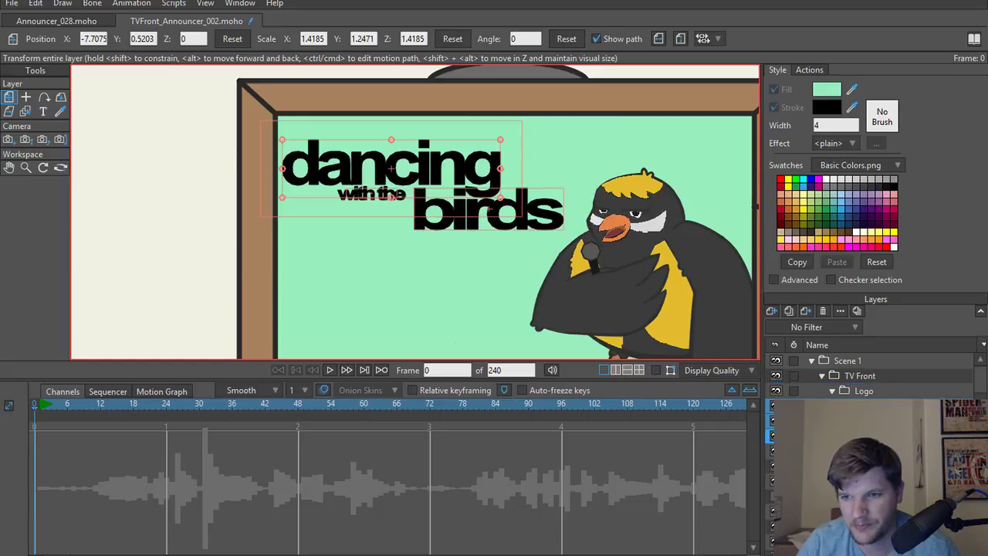
left_click(864, 465)
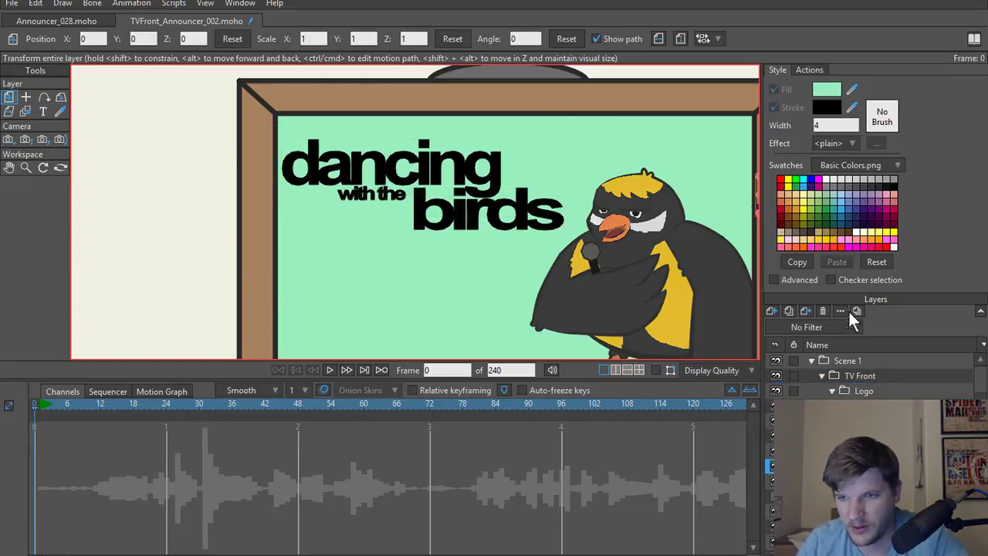
left_click(825, 308)
Convert the birds, with the and dancing text layers to vector layers, then check them by toggling the Logo group's visibility.
left_click(873, 405)
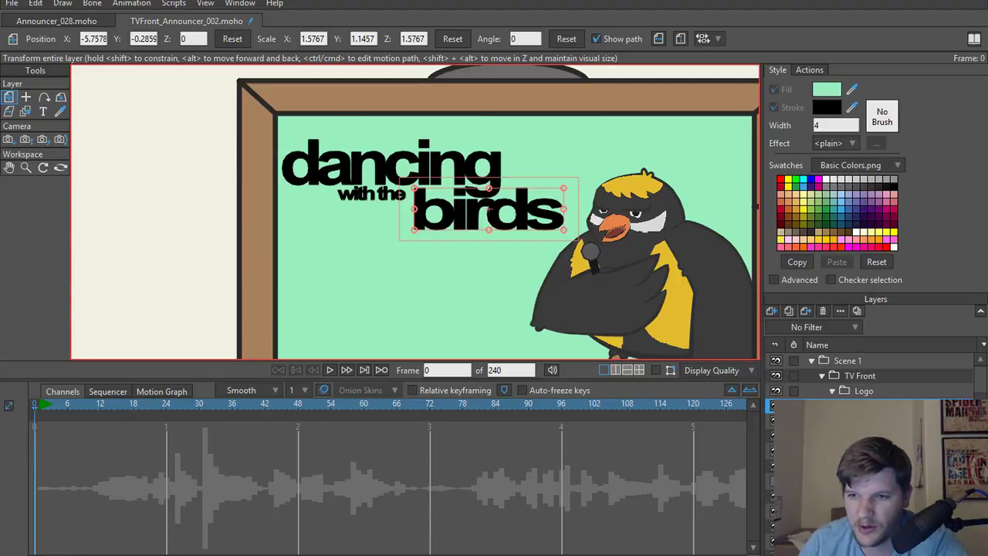
left_click_drag(874, 421, 870, 401)
scroll(578, 224, "down", 5)
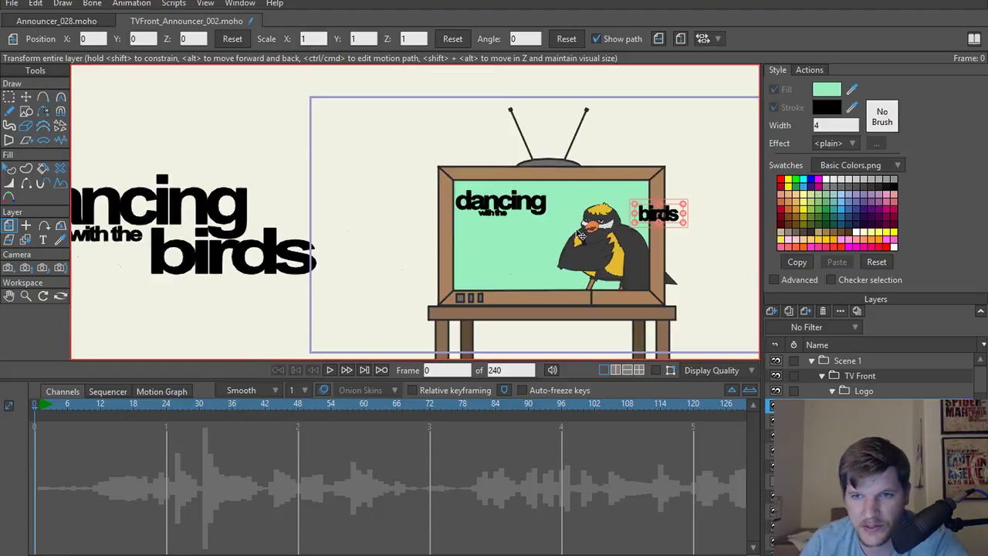
scroll(590, 223, "up", 2)
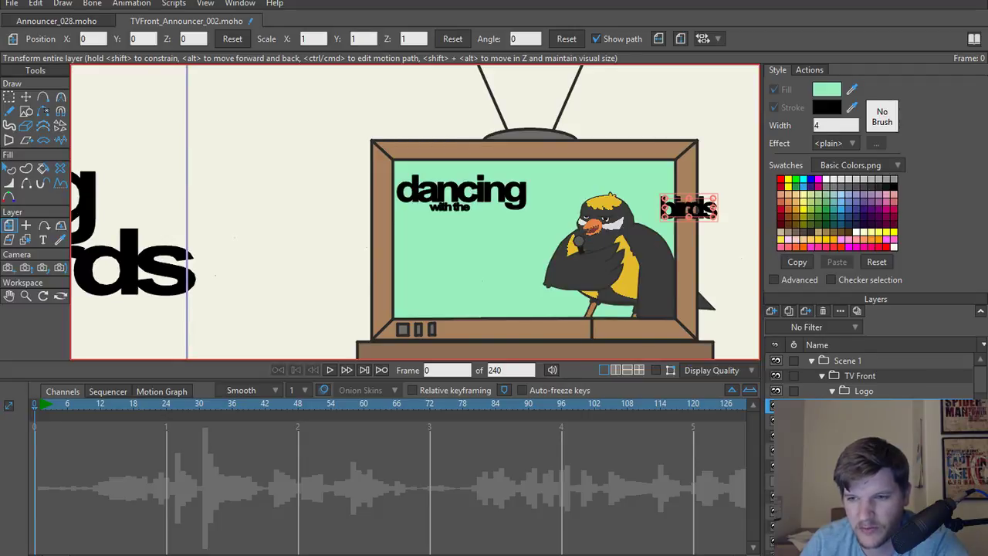
left_click(872, 421)
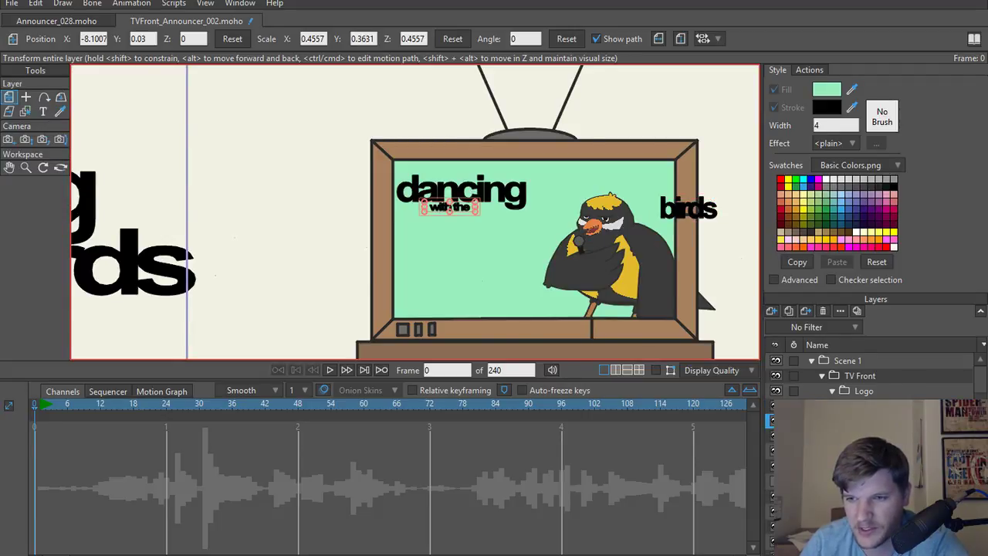
left_click(872, 436)
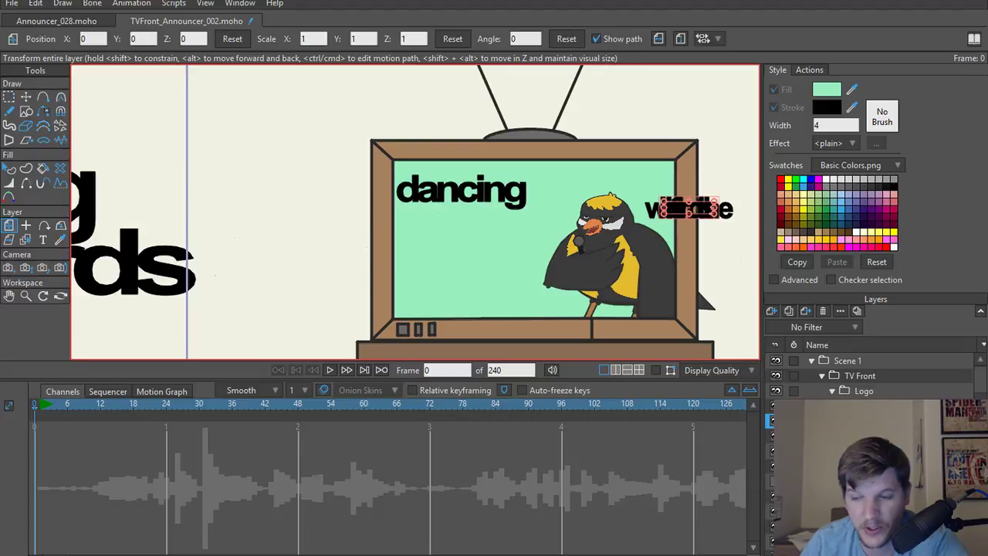
left_click(872, 436)
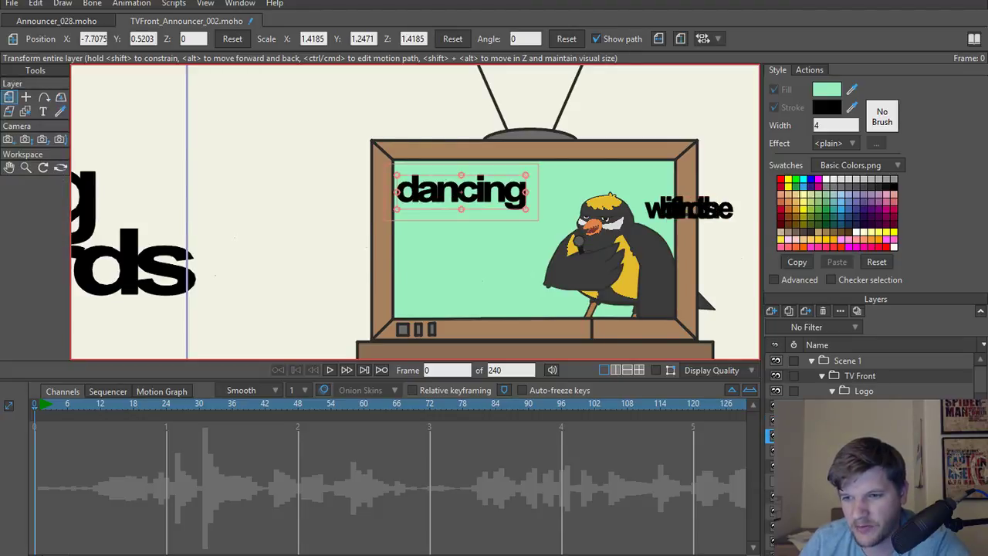
key("ctrl+z")
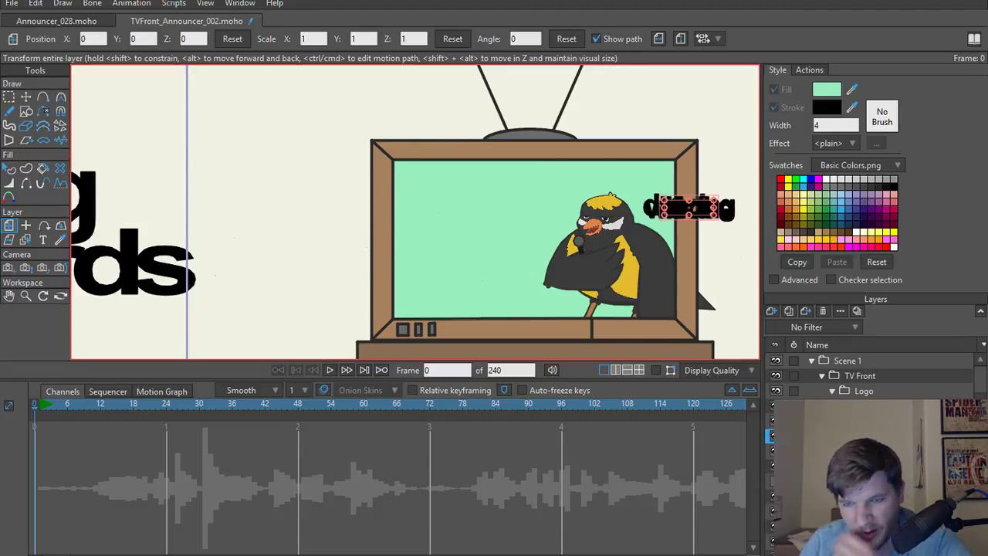
left_click(776, 390)
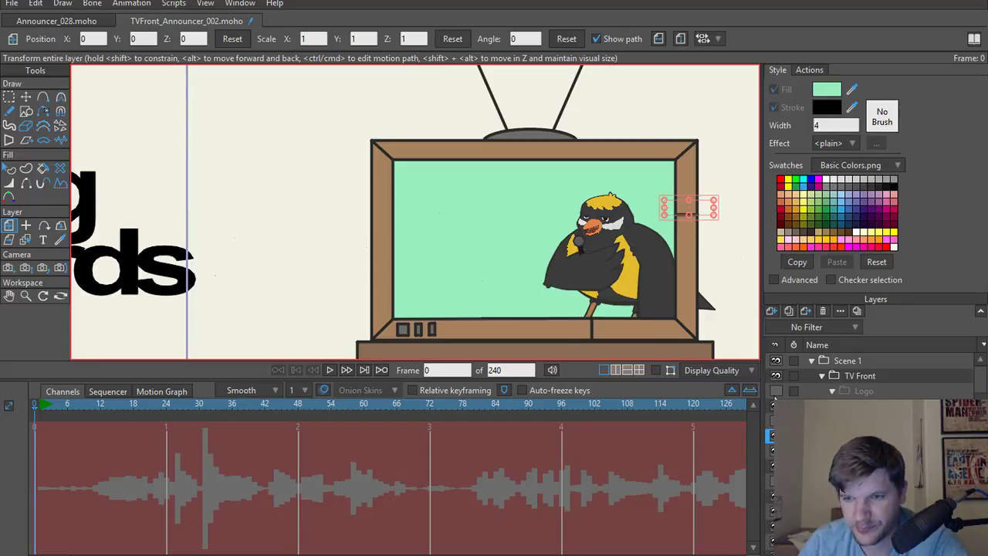
left_click(776, 390)
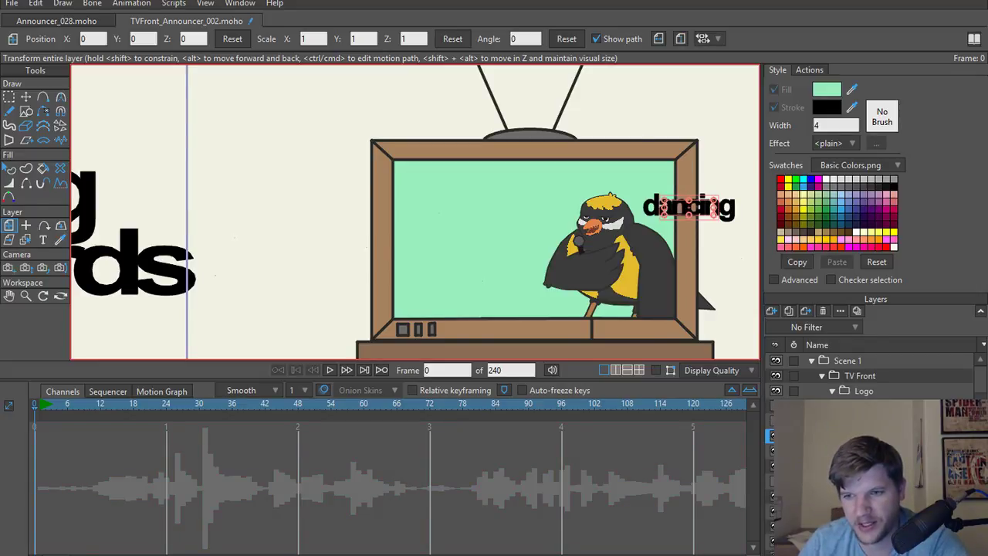
Move the vector word "dancing" onto the large logo copy beside the TV and scale it to about 3.58.
left_click(864, 451)
left_click(865, 436)
scroll(518, 198, "down", 3)
left_click_drag(355, 252, 436, 235)
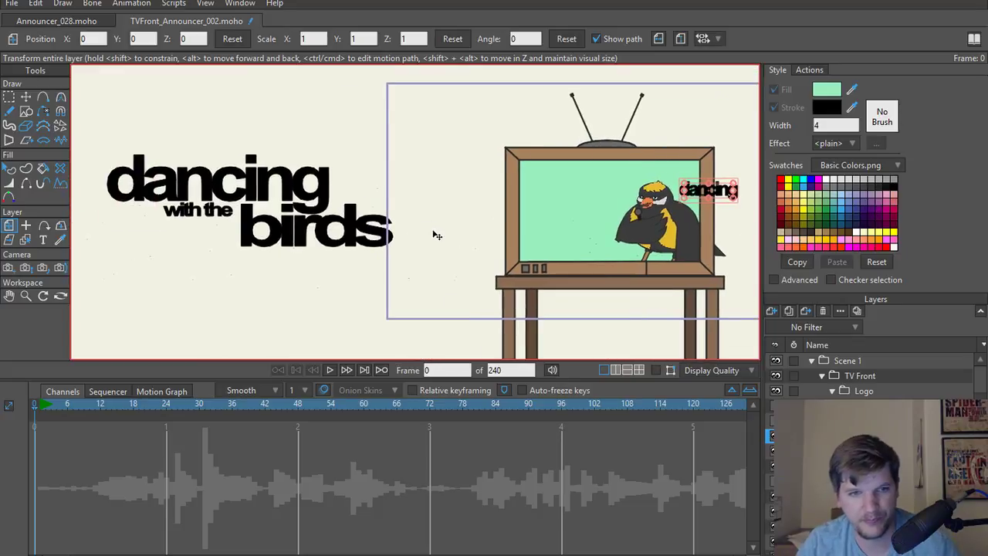
scroll(437, 235, "down", 1)
left_click_drag(654, 194, 347, 164)
left_click_drag(276, 210, 270, 199)
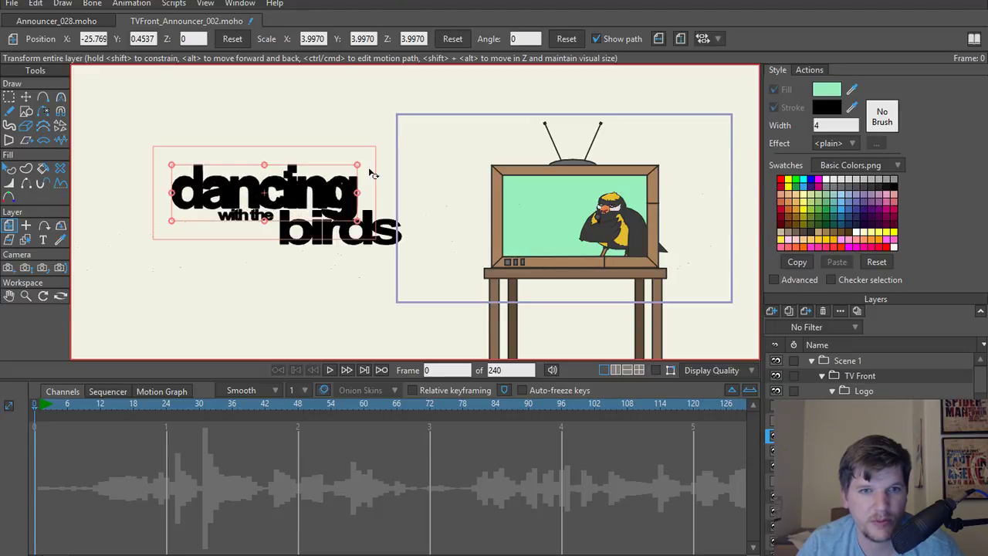
left_click_drag(357, 164, 353, 169)
left_click_drag(295, 198, 291, 201)
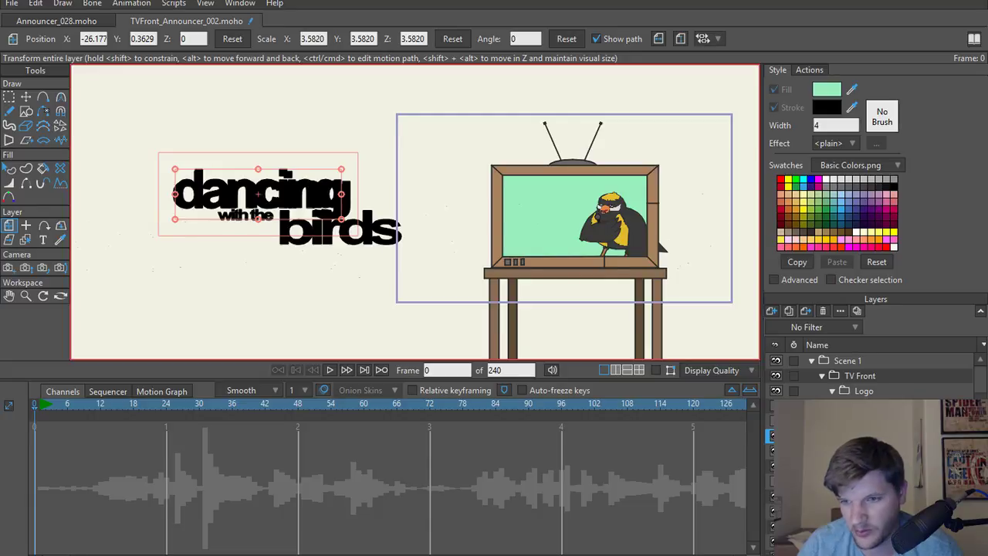
Move the vector words "with the" and "birds" onto the large logo copy, scaling "birds" to about 1.54.
left_click(770, 420)
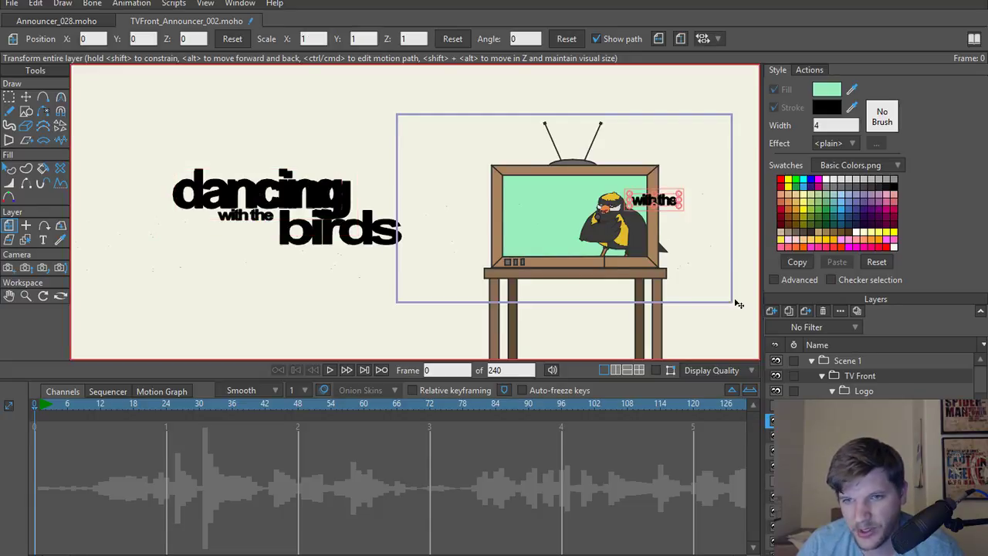
left_click_drag(664, 207, 245, 219)
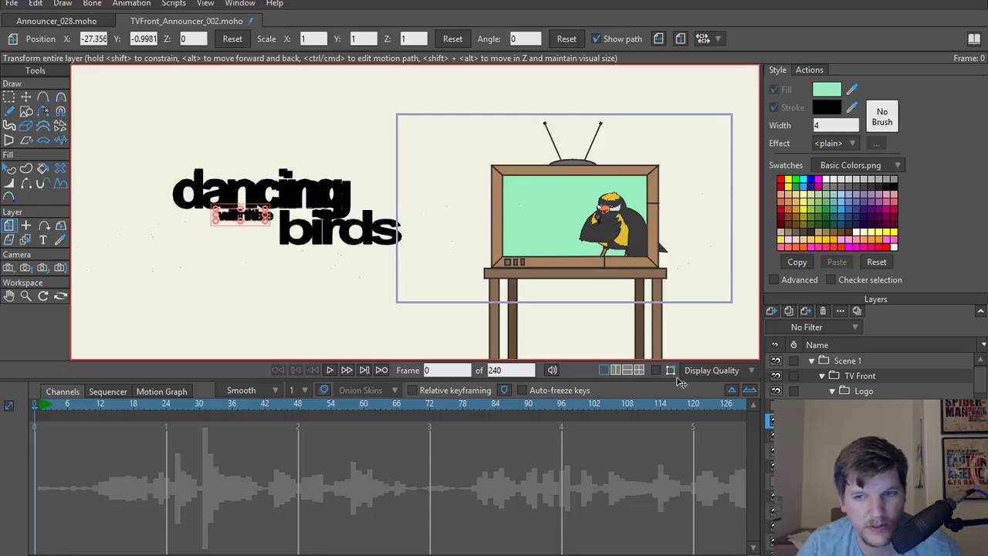
left_click(770, 405)
left_click_drag(670, 203, 359, 231)
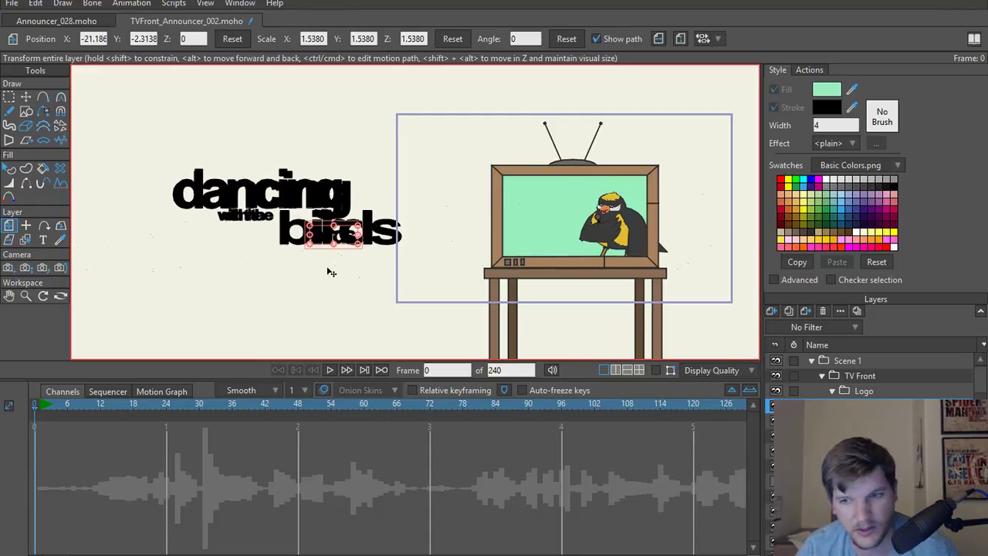
Hide the large reference copy of the logo text, leaving only the converted vector words in view.
scroll(311, 271, "up", 2)
left_click_drag(312, 272, 356, 324)
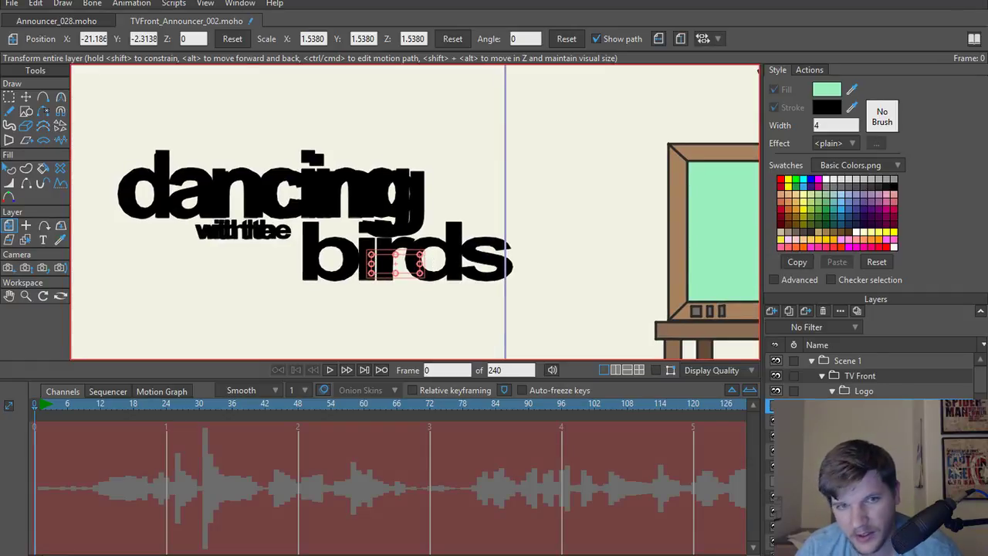
scroll(770, 414, "down", 1)
left_click(774, 420)
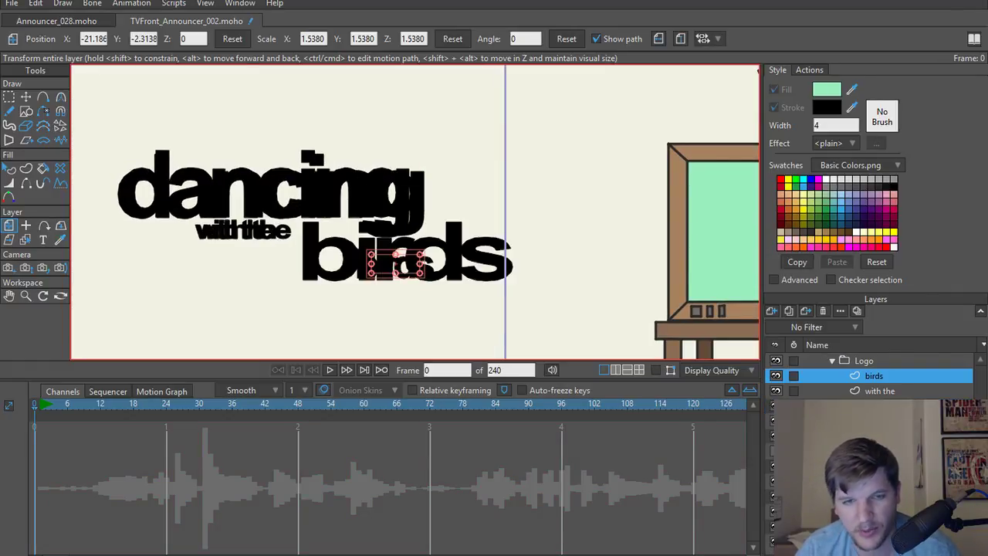
left_click(774, 421)
left_click(774, 421)
left_click(774, 421)
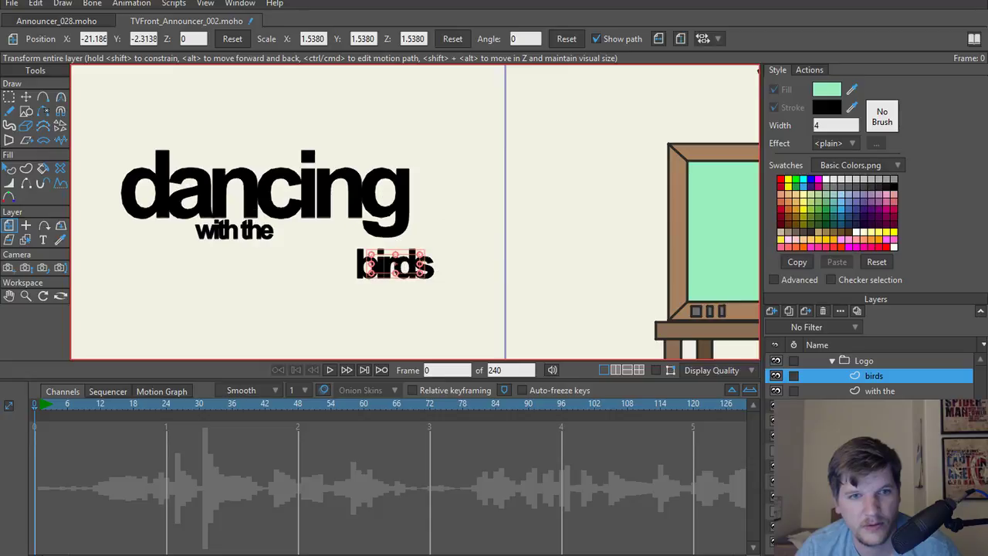
Show the large reference copy of the logo again and go through the birds, with the and dancing layers to compare their alignment.
left_click(774, 421)
left_click(878, 391)
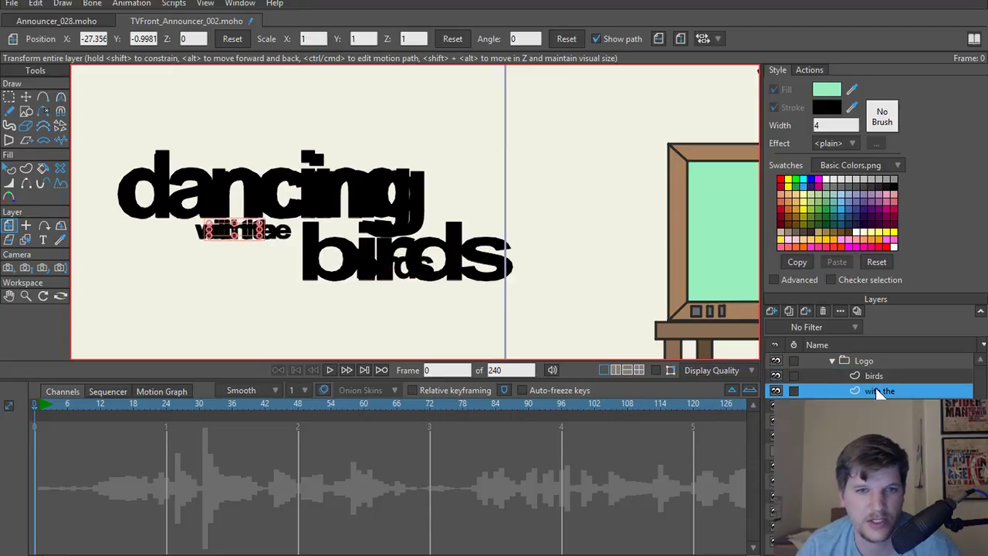
left_click(879, 406)
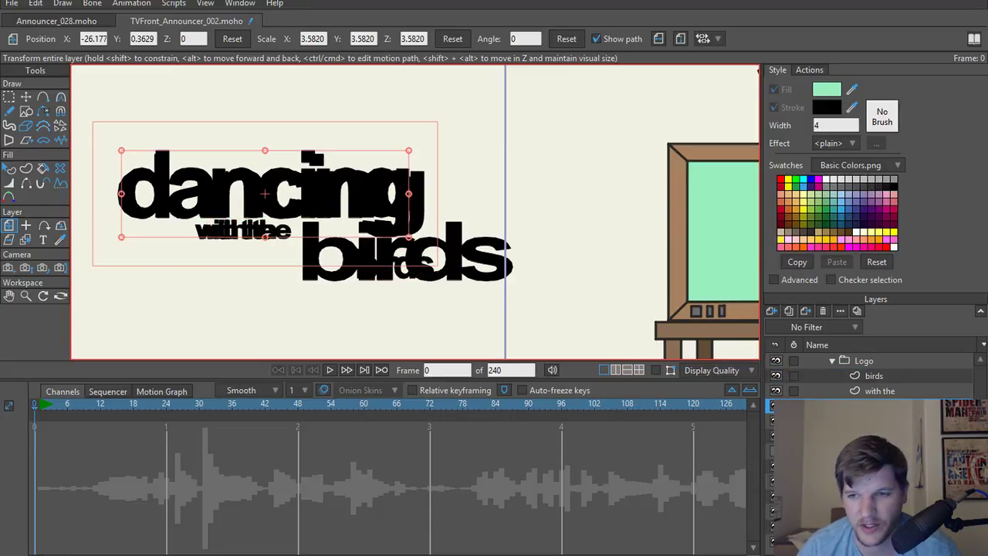
left_click(878, 390)
left_click(873, 375)
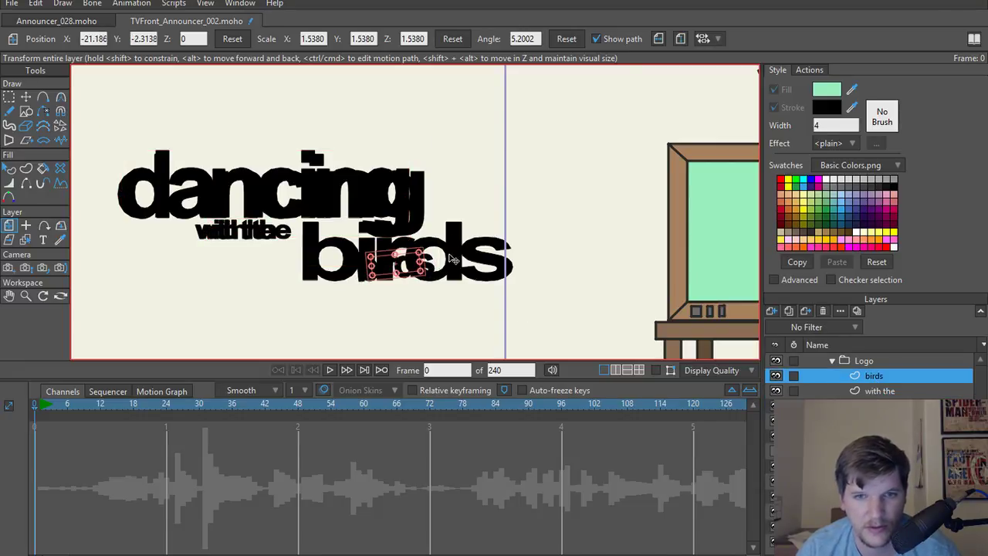
left_click(872, 405)
left_click(874, 392)
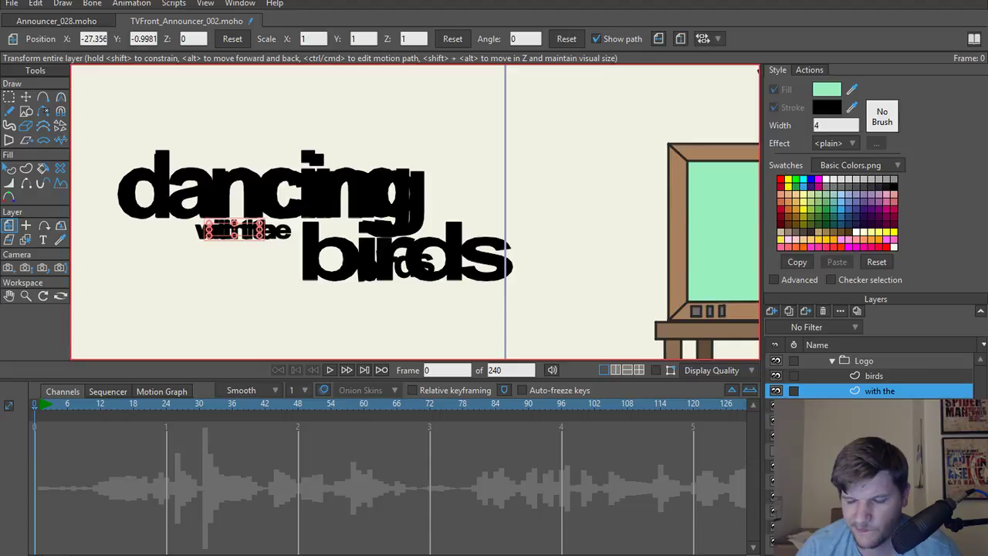
left_click(875, 376)
left_click(876, 405)
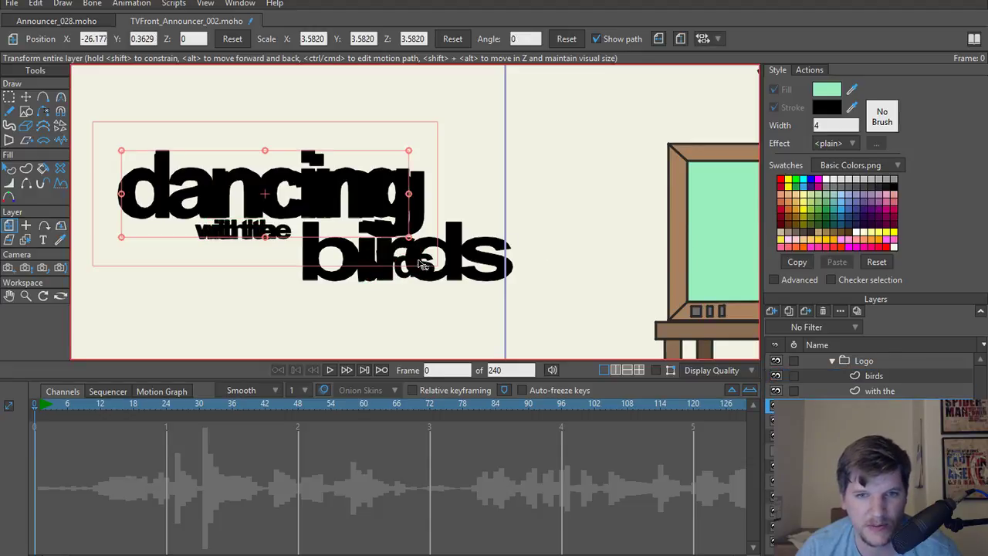
left_click(892, 376)
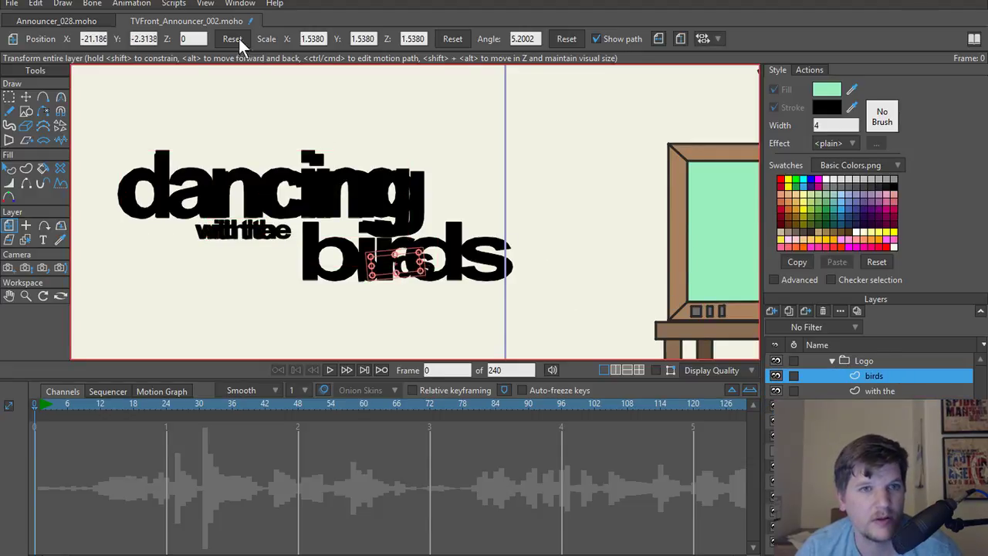
Reset the position and rotation angle of the birds layer.
key("ctrl+z")
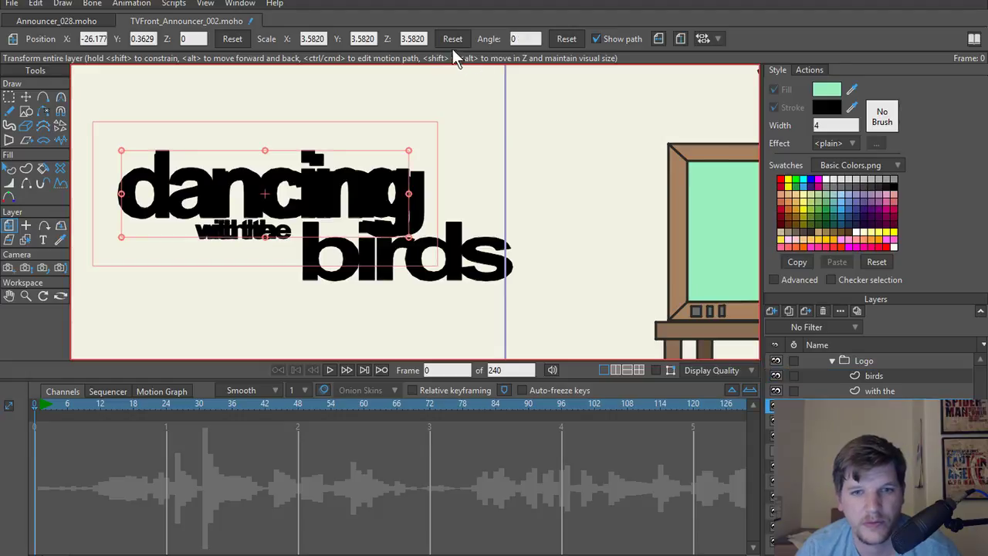
scroll(568, 253, "down", 6)
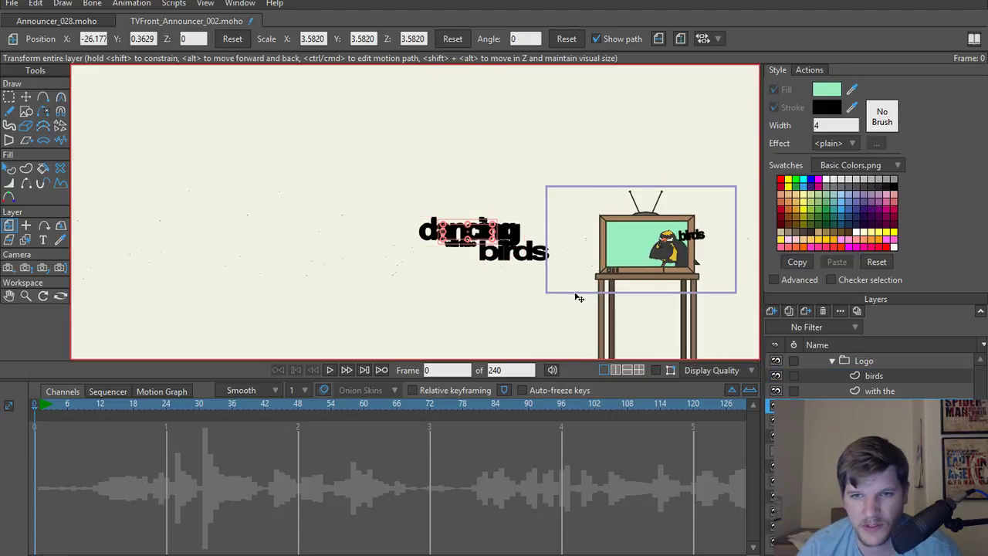
left_click_drag(575, 296, 473, 284)
scroll(472, 284, "up", 2)
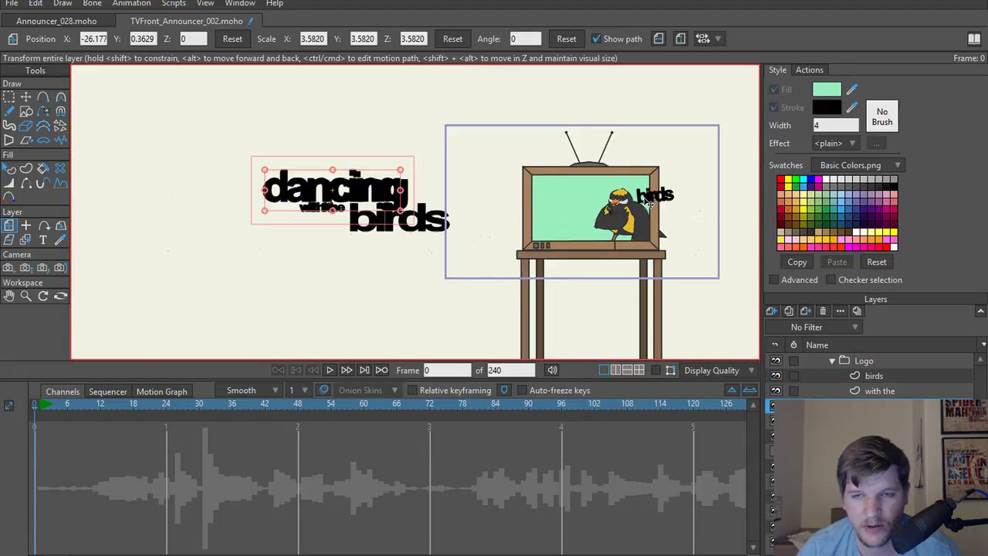
left_click(880, 377)
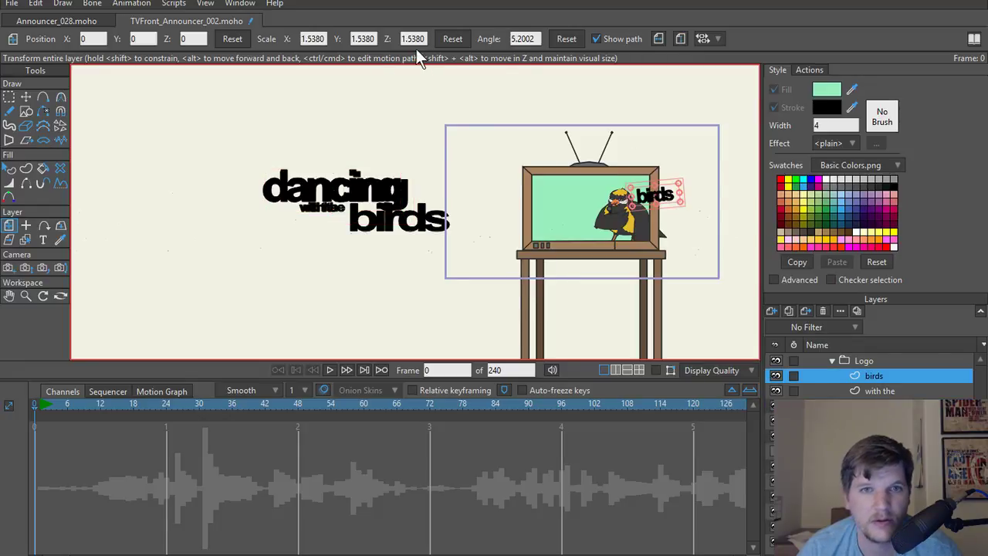
left_click(566, 39)
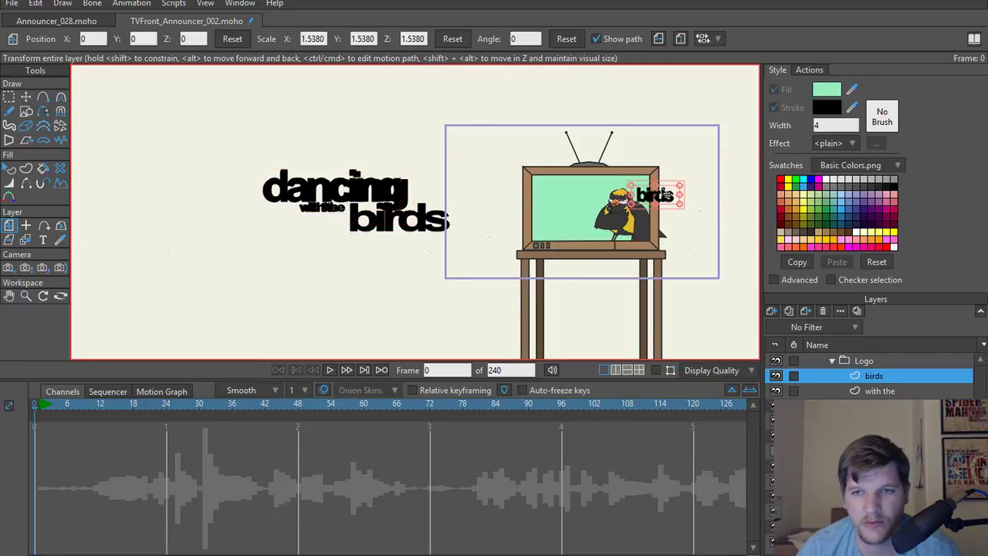
Move the vector word "birds" back onto the reference word and scale it up to about 4.55.
left_click_drag(421, 226, 503, 193)
scroll(413, 225, "up", 2)
left_click_drag(383, 241, 406, 213)
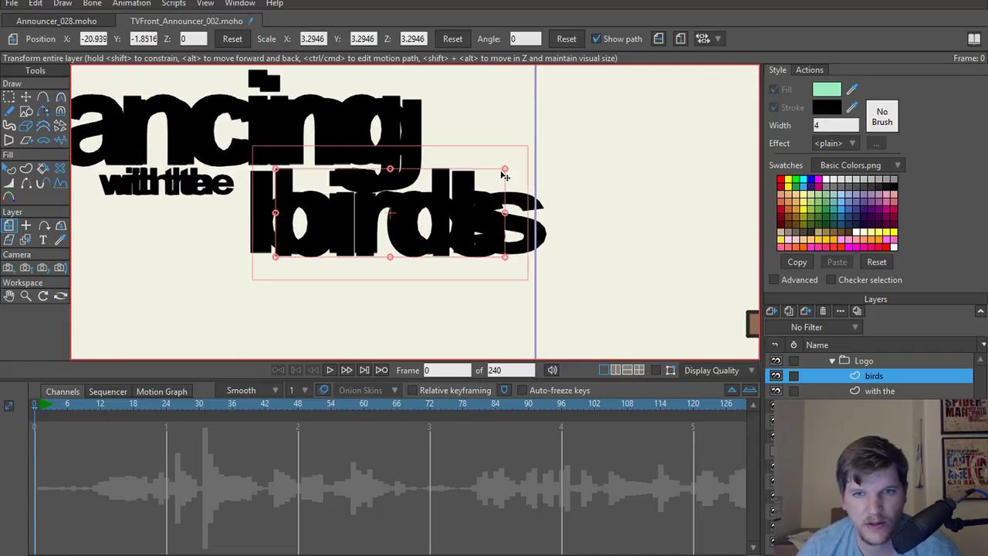
left_click_drag(504, 175, 509, 170)
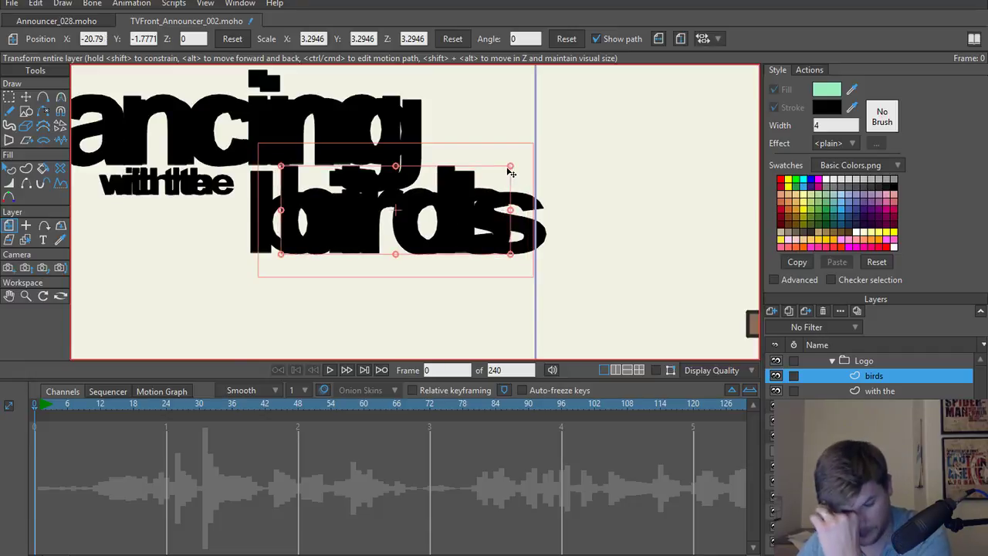
left_click_drag(520, 159, 515, 165)
mouse_move(452, 216)
left_mouse_down()
mouse_move(427, 216)
mouse_move(470, 221)
left_mouse_up()
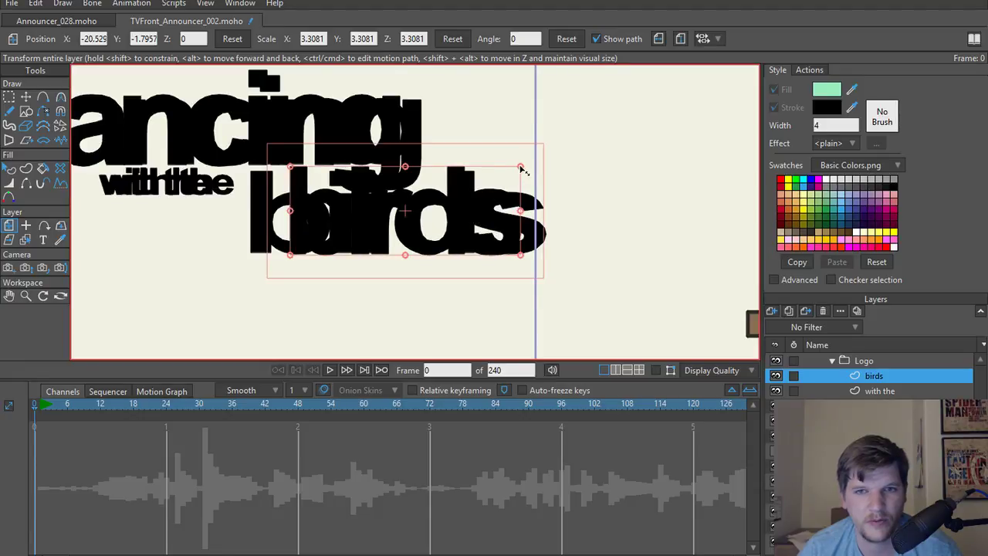
left_click_drag(521, 167, 584, 159)
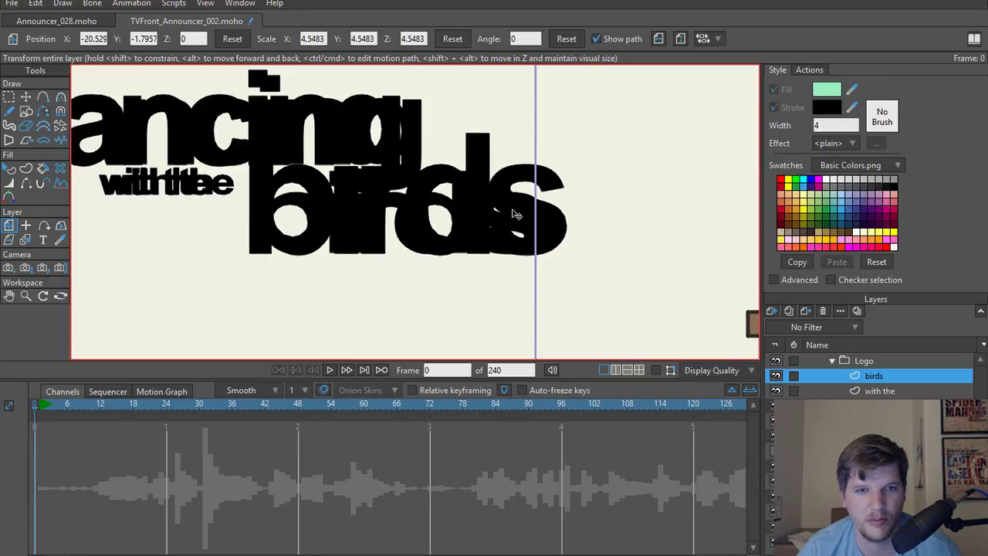
left_click_drag(516, 215, 515, 215)
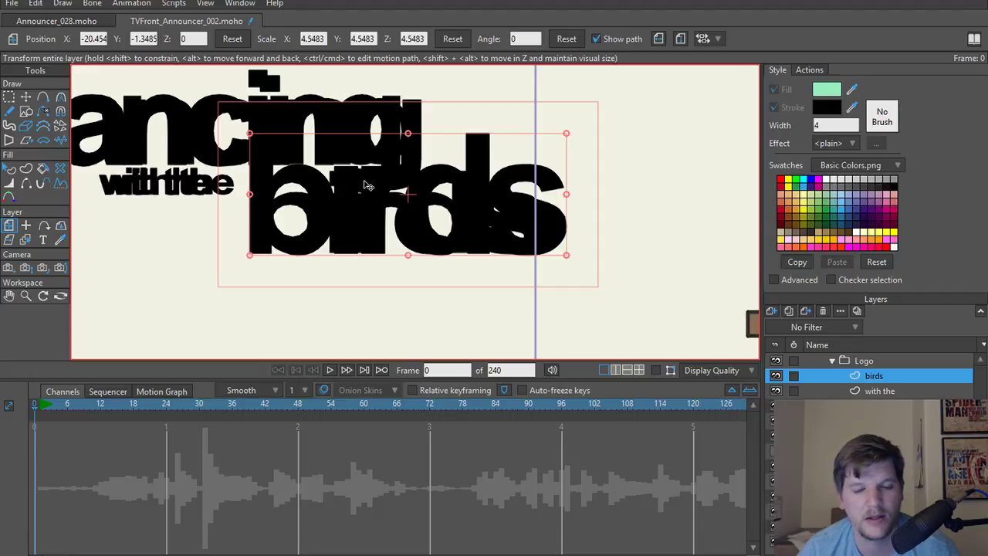
Squash and shrink "birds" to match the reference word, with about 4.25 horizontal and 2.86 vertical scale.
left_click_drag(407, 135, 404, 151)
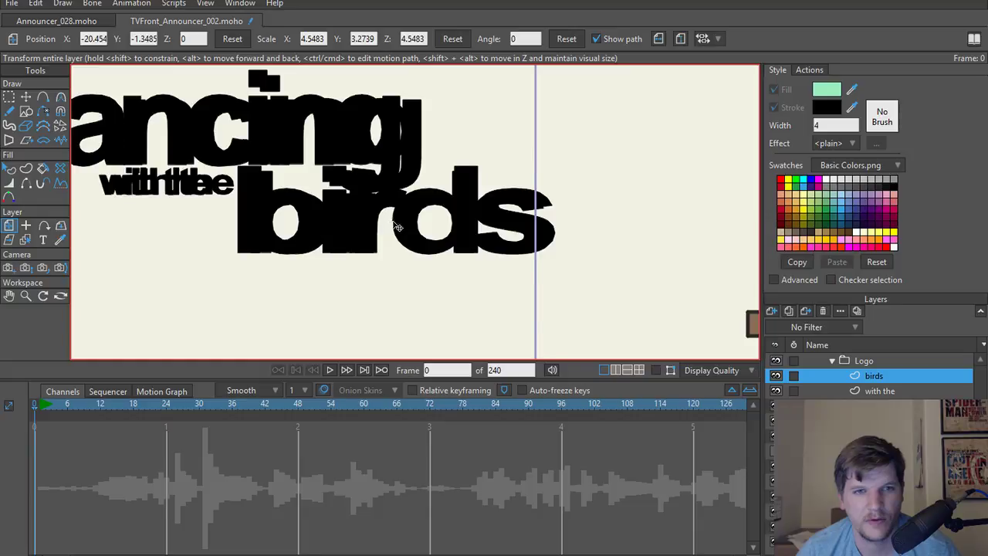
mouse_move(394, 224)
left_mouse_down()
mouse_move(413, 227)
mouse_move(404, 223)
left_mouse_up()
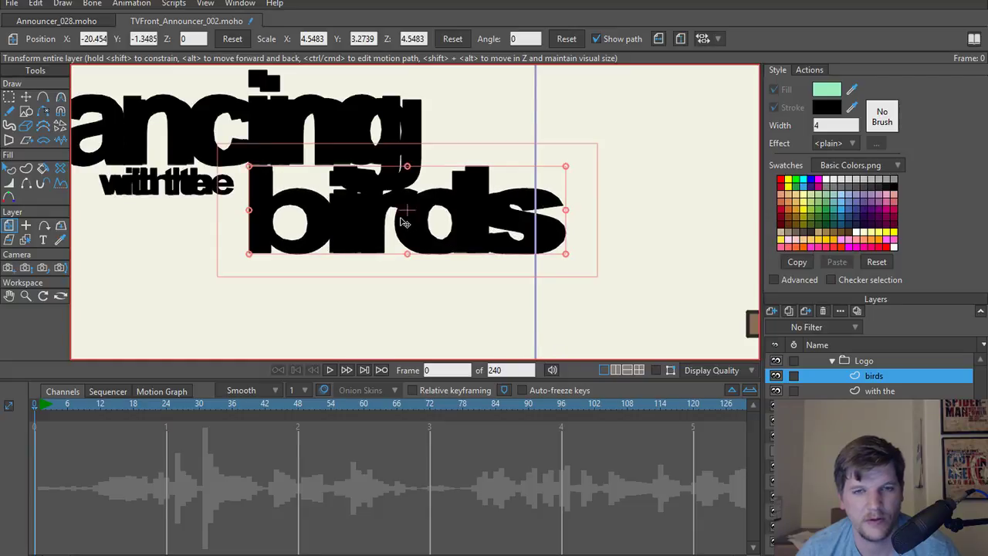
left_click_drag(408, 167, 408, 169)
right_click(410, 177, "alt")
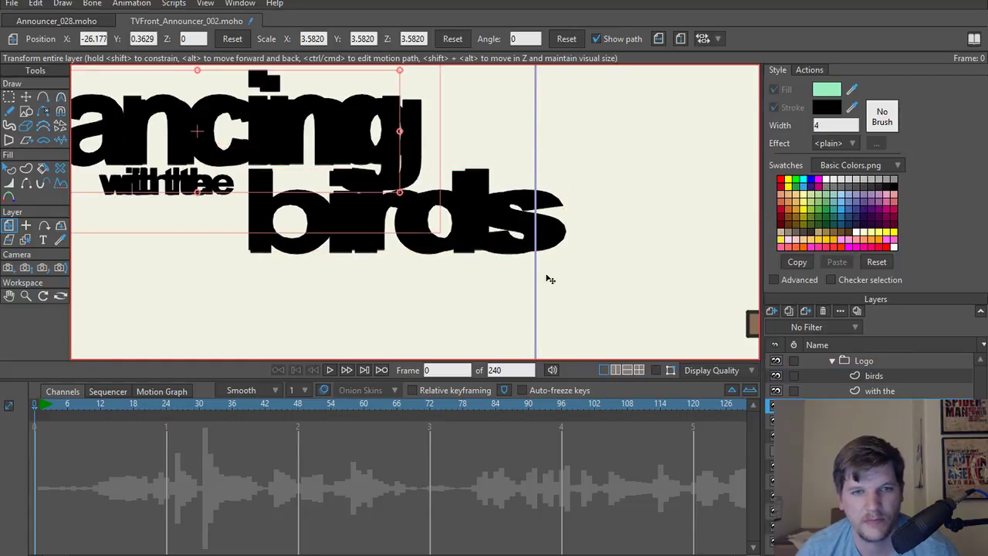
right_click(509, 223, "alt")
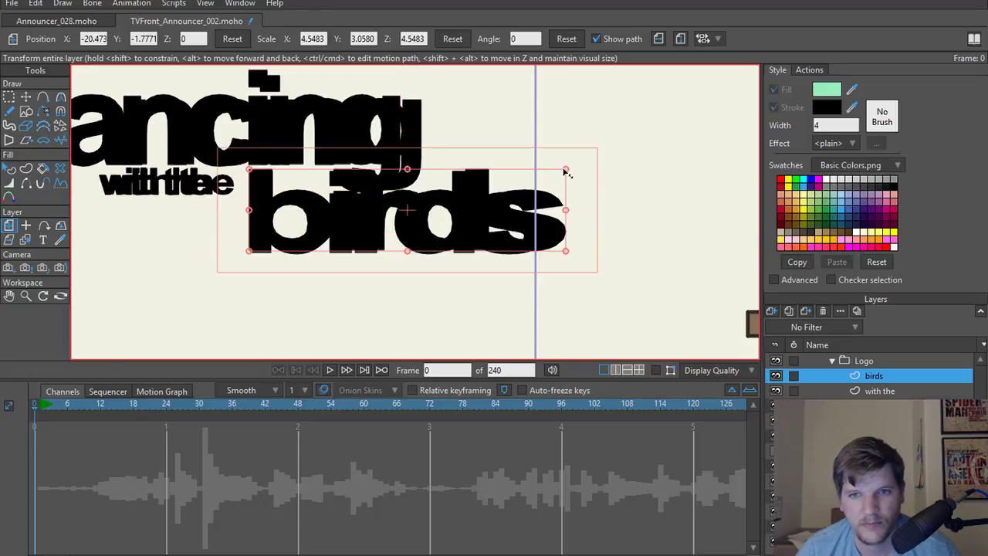
left_click_drag(566, 172, 446, 216)
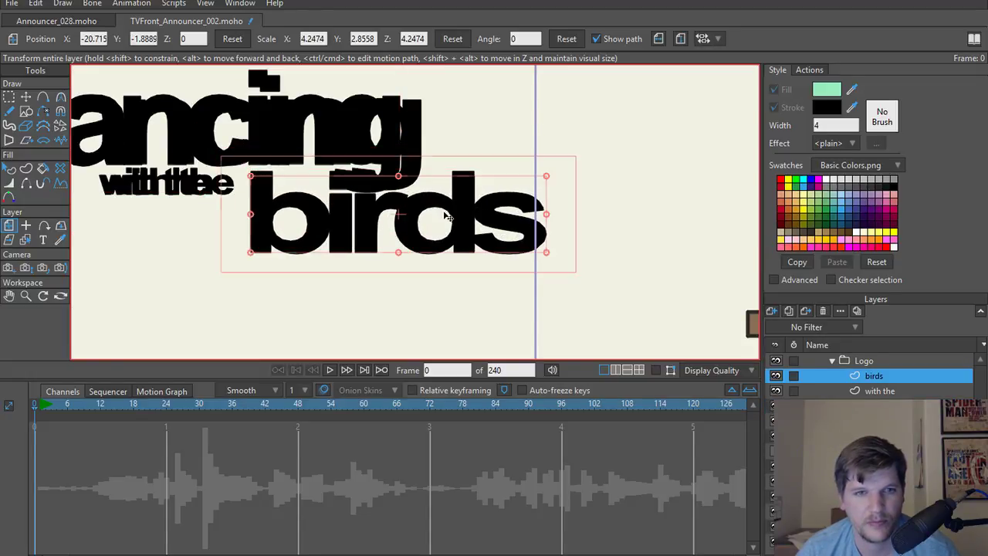
Fit the vector words "with the" over their reference, scaling them to about 1.28 horizontally and 0.95 vertically.
left_click_drag(166, 216, 351, 226)
scroll(354, 226, "up", 2)
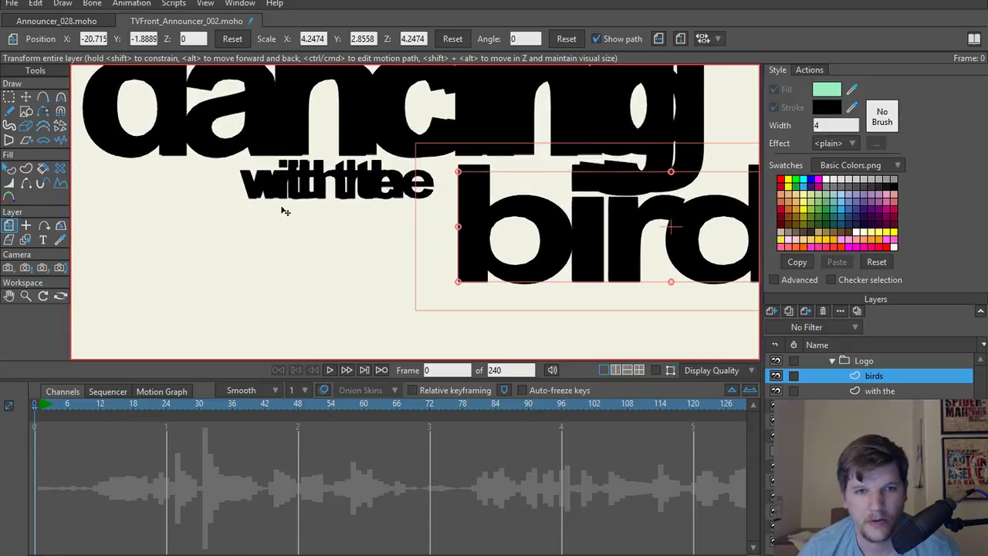
left_click(266, 193)
left_click_drag(398, 161, 386, 164)
left_click(385, 164)
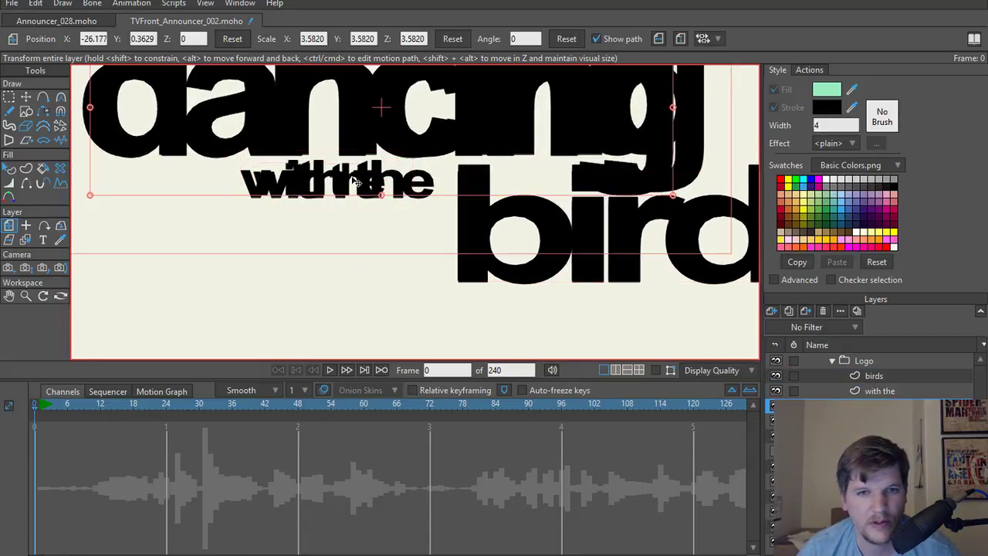
left_click(903, 391)
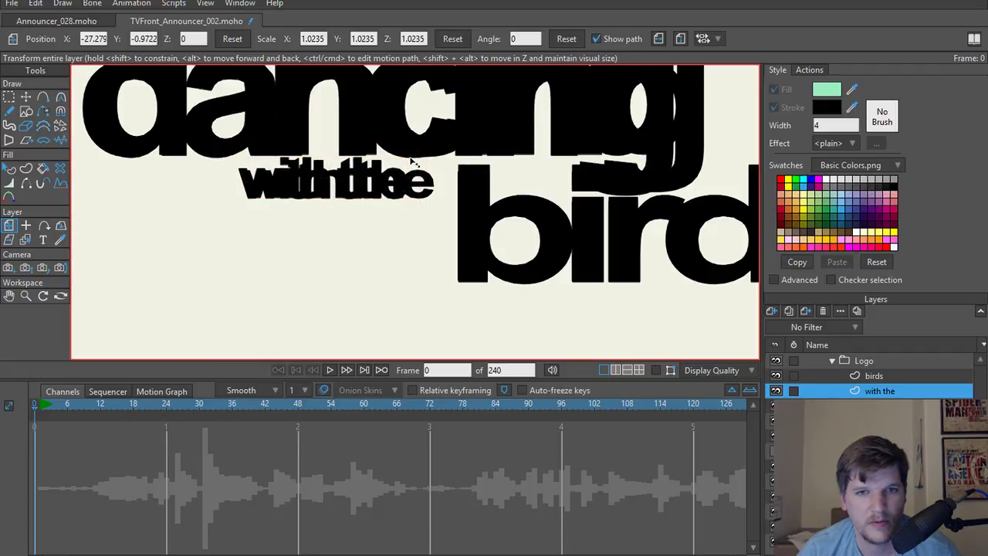
left_click_drag(417, 161, 421, 157)
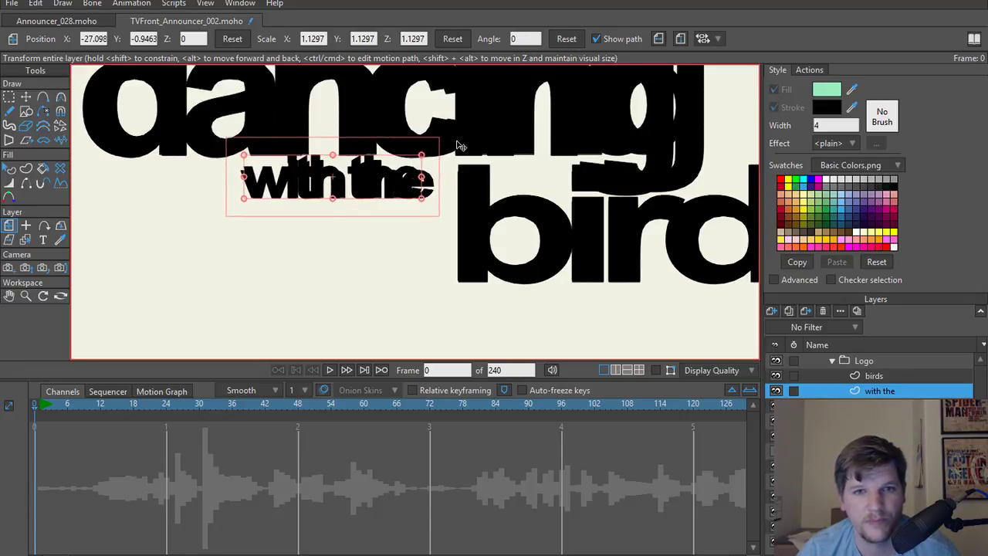
left_click_drag(430, 156, 406, 182)
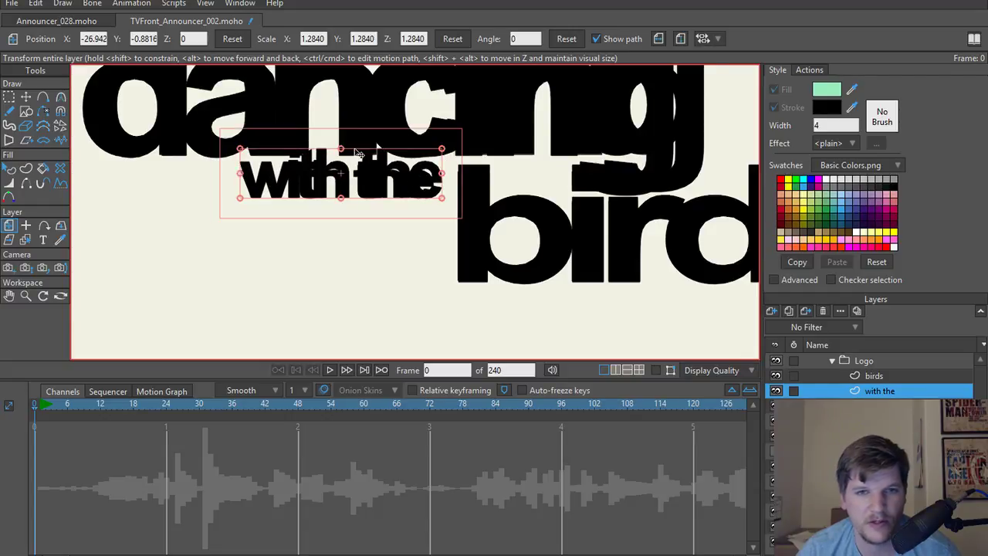
left_click_drag(340, 149, 339, 184)
Align the vector word "dancing" with its reference, scaling it to about 3.78 horizontally and 3.46 vertically.
scroll(339, 300, "down", 4)
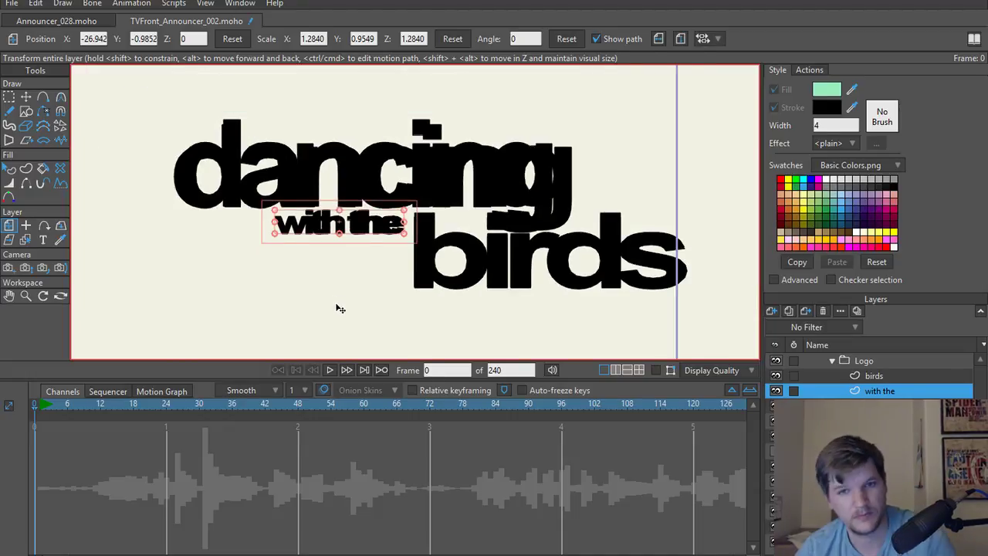
left_click_drag(340, 307, 353, 321)
right_click(424, 176, "alt")
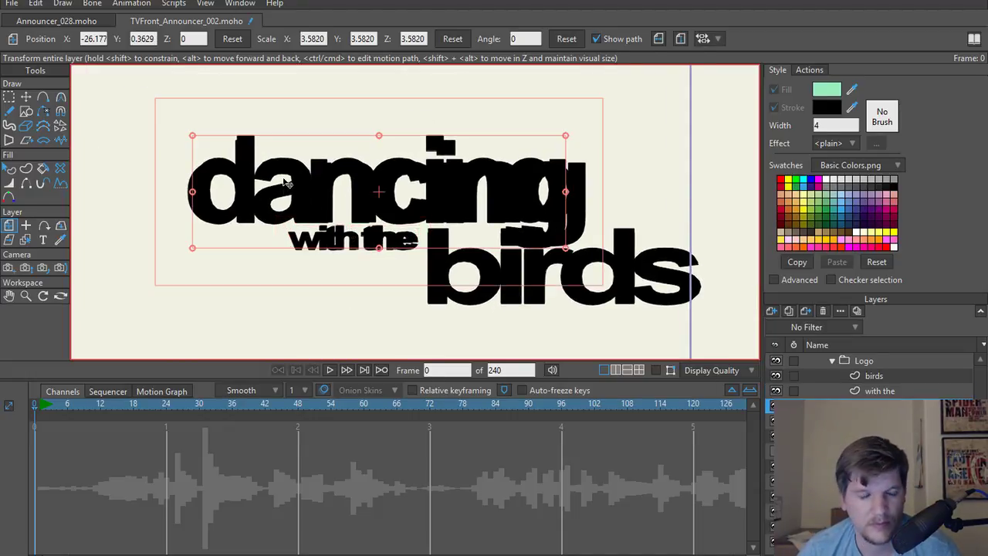
left_click_drag(257, 192, 257, 196)
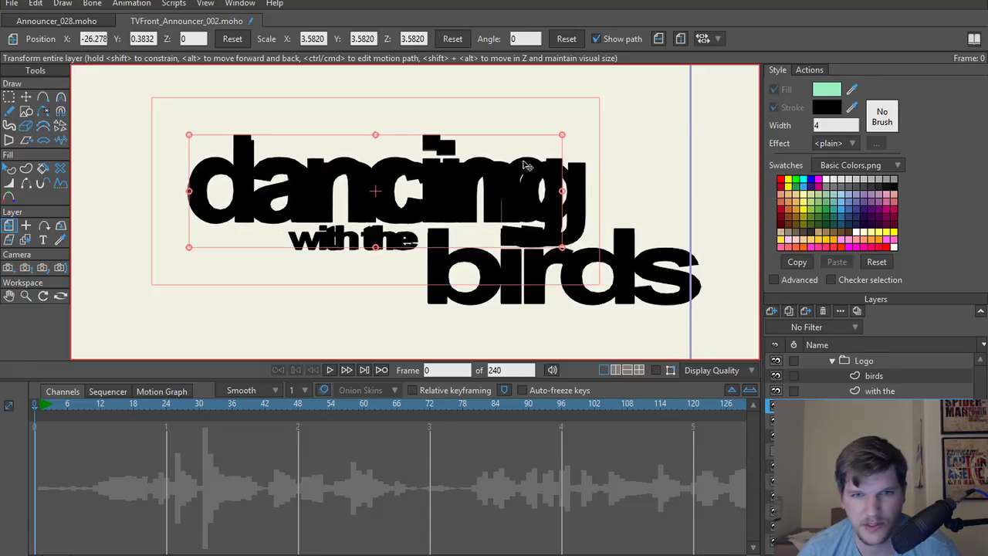
left_click_drag(378, 137, 380, 142)
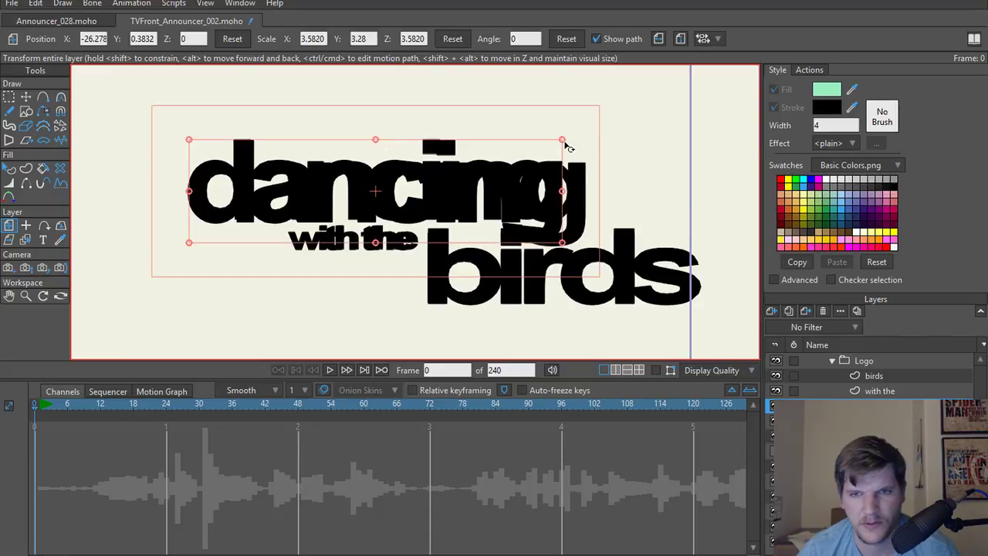
left_click_drag(564, 140, 575, 137)
left_click_drag(517, 167, 529, 166)
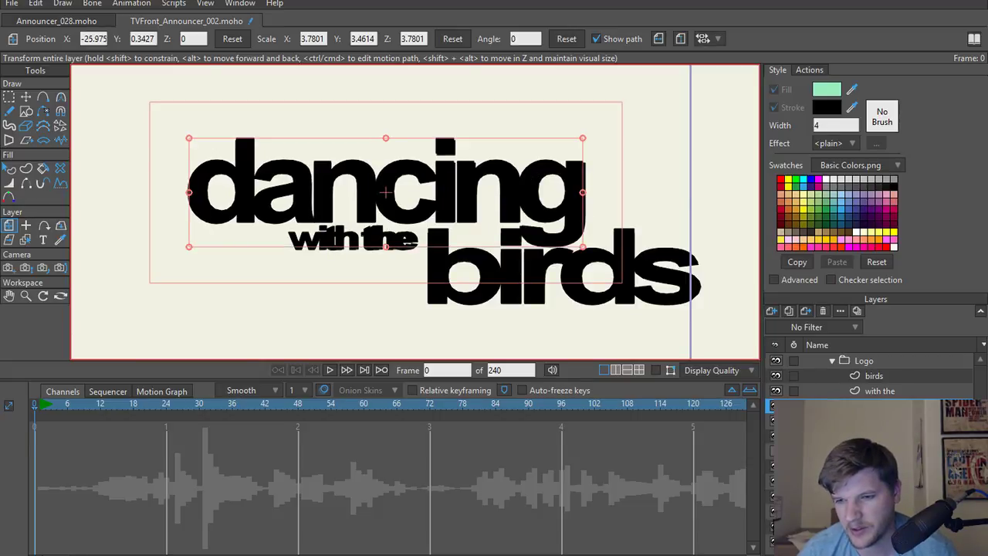
Select the whole Logo group and move it over the TV, to about 12.04 horizontally and 0.27 vertically.
scroll(473, 271, "down", 5)
scroll(441, 275, "up", 2)
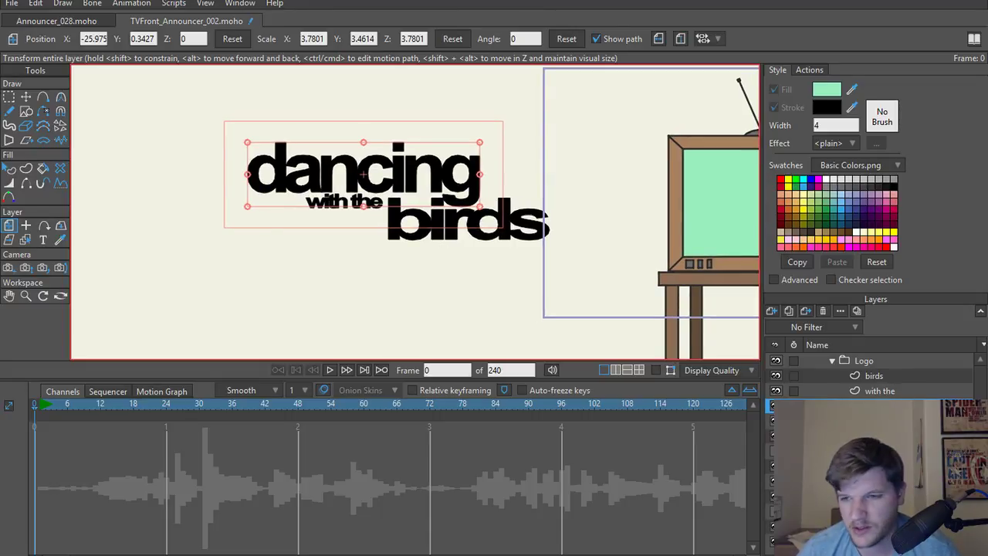
left_click(884, 376)
left_click(880, 390, "shift")
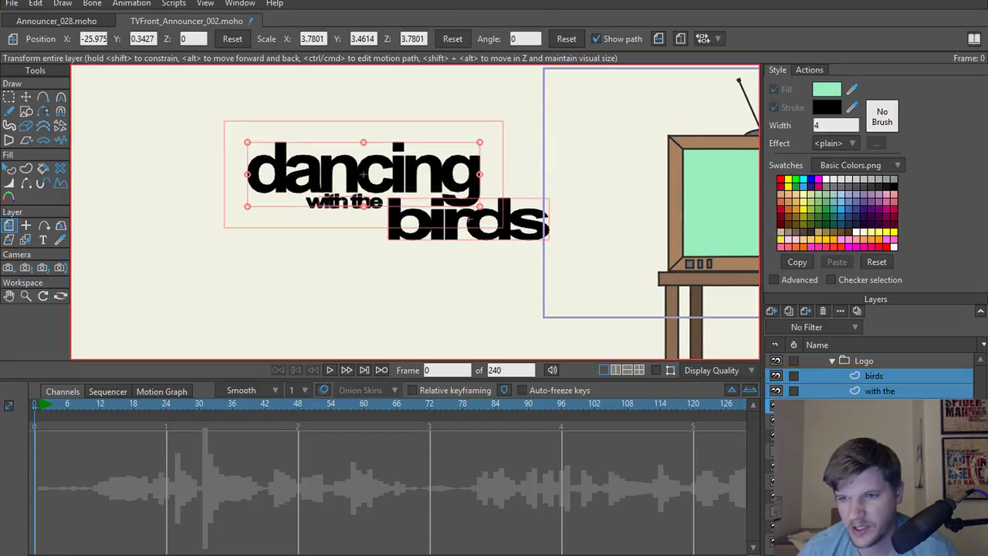
left_click(873, 361)
scroll(542, 260, "down", 3)
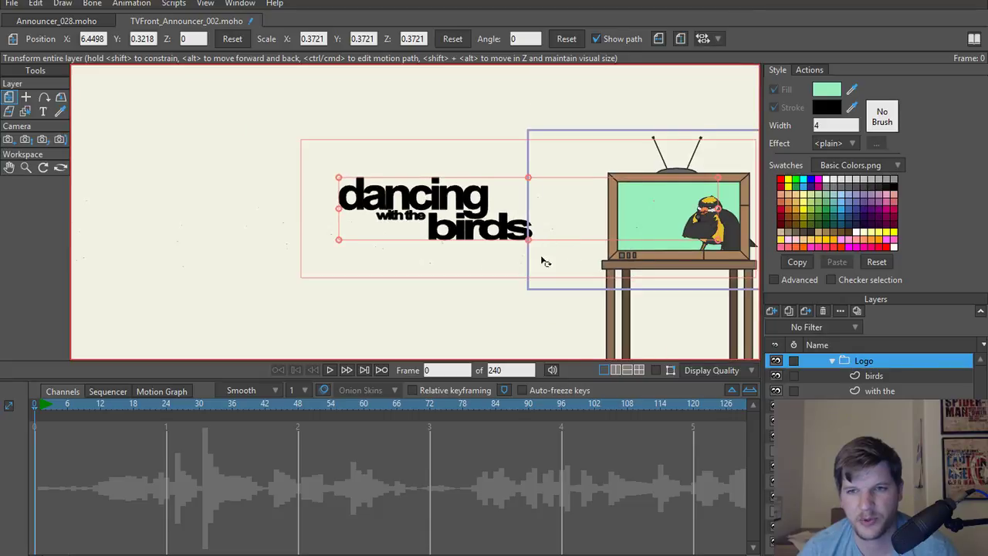
scroll(491, 254, "up", 1)
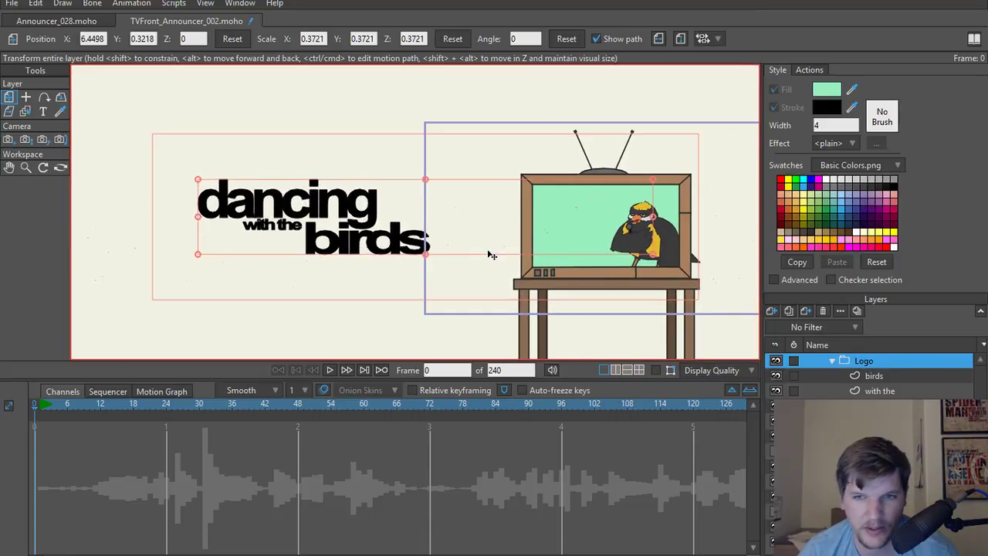
scroll(494, 252, "up", 1)
left_click_drag(390, 248, 512, 276)
scroll(662, 257, "down", 2)
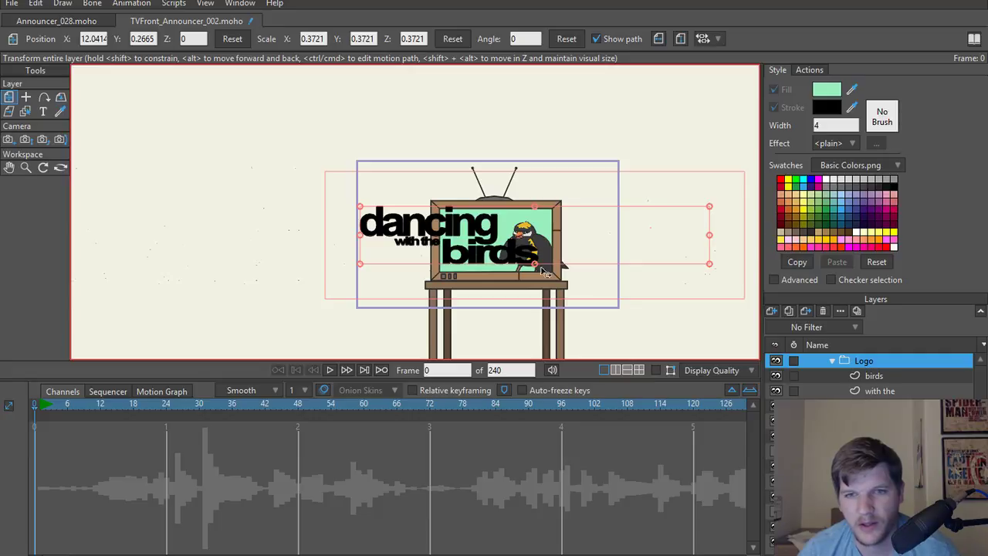
Reset the Logo group's origin to 0, 0 and move the logo back over the TV.
left_click(25, 98)
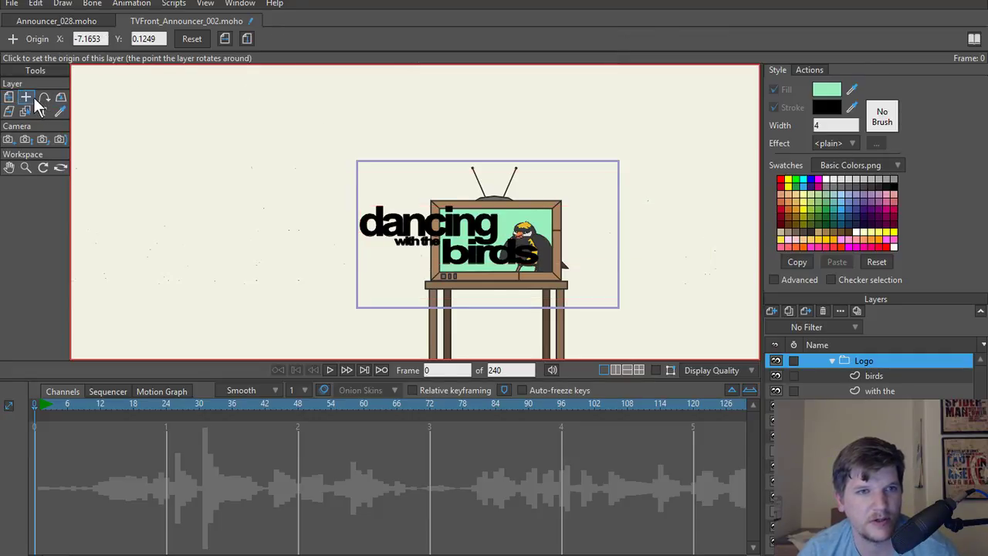
left_click(189, 43)
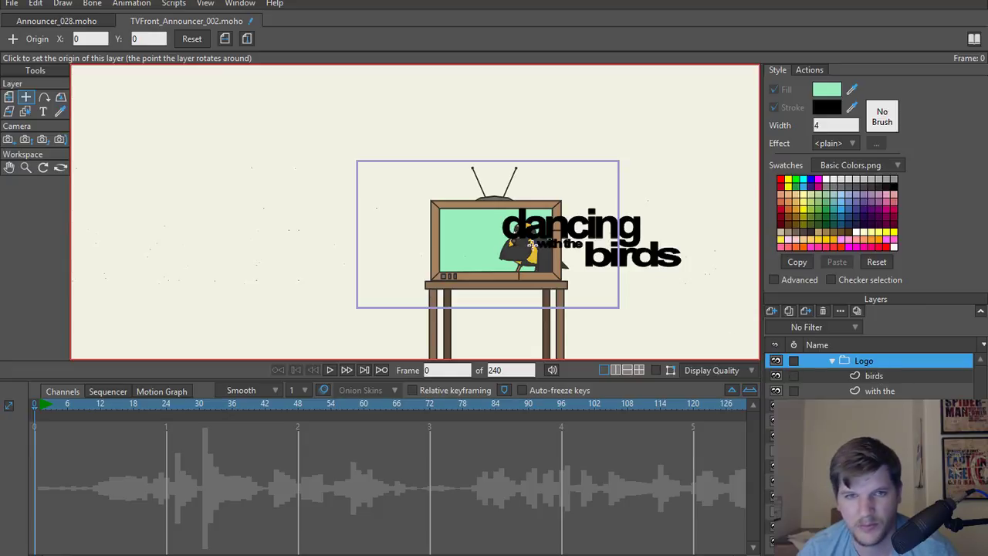
key("t")
left_click_drag(608, 260, 509, 260)
scroll(555, 281, "down", 4)
scroll(554, 282, "up", 6)
scroll(583, 278, "up", 2)
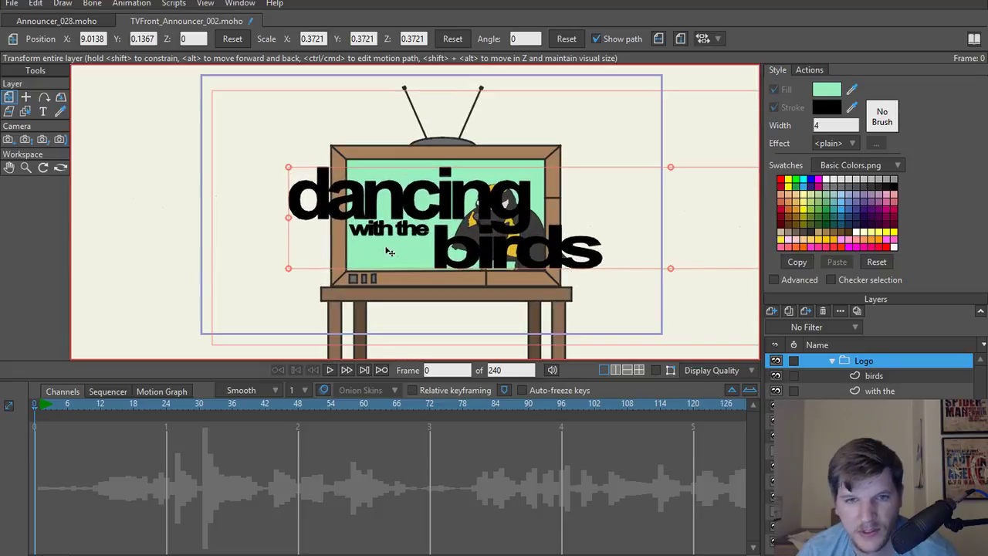
Set the Logo group's origin at the middle of the lettering, about -24.95, -1.32, and bring the logo back onto the TV.
left_click(25, 96)
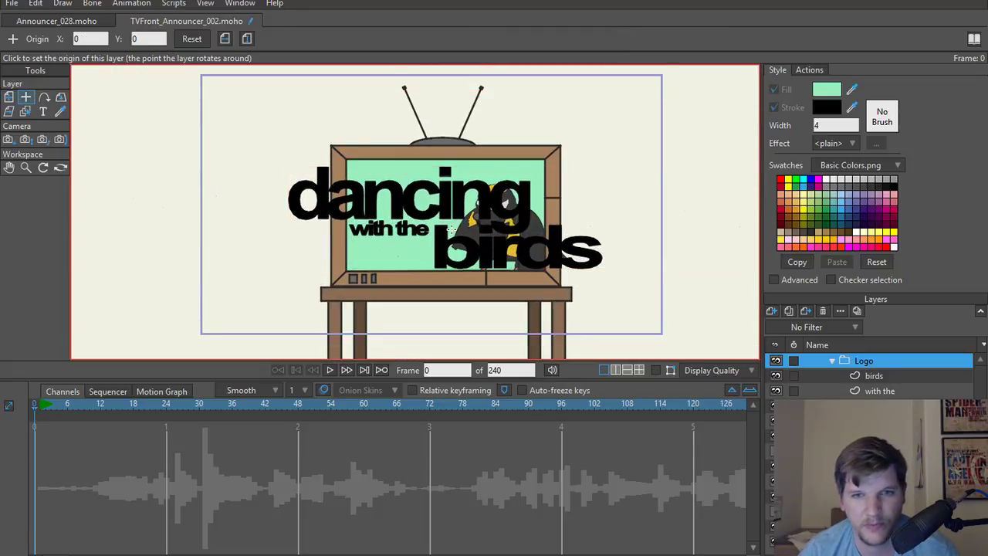
left_click(436, 251)
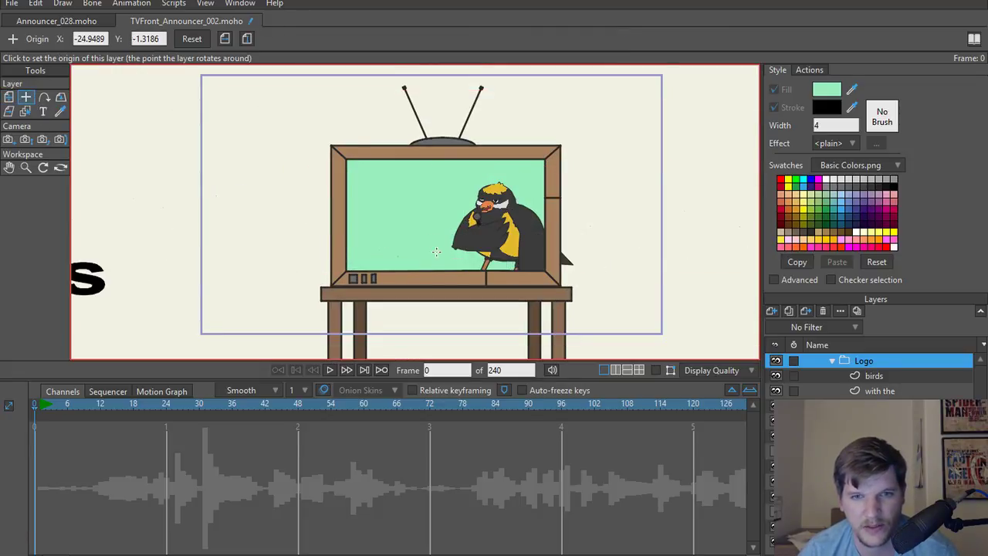
scroll(245, 253, "down", 3)
key("m")
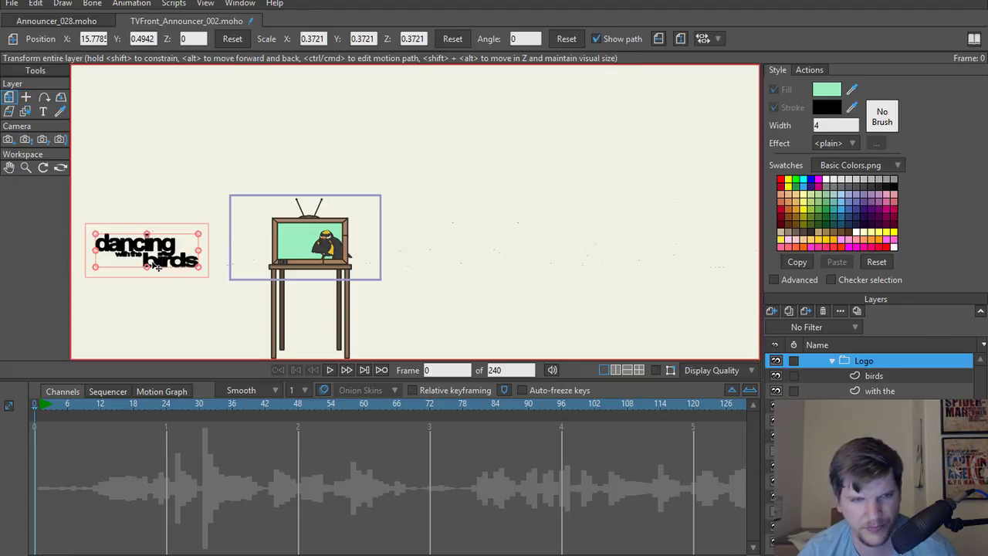
left_click_drag(233, 255, 417, 247)
scroll(313, 247, "up", 6)
scroll(417, 262, "down", 4)
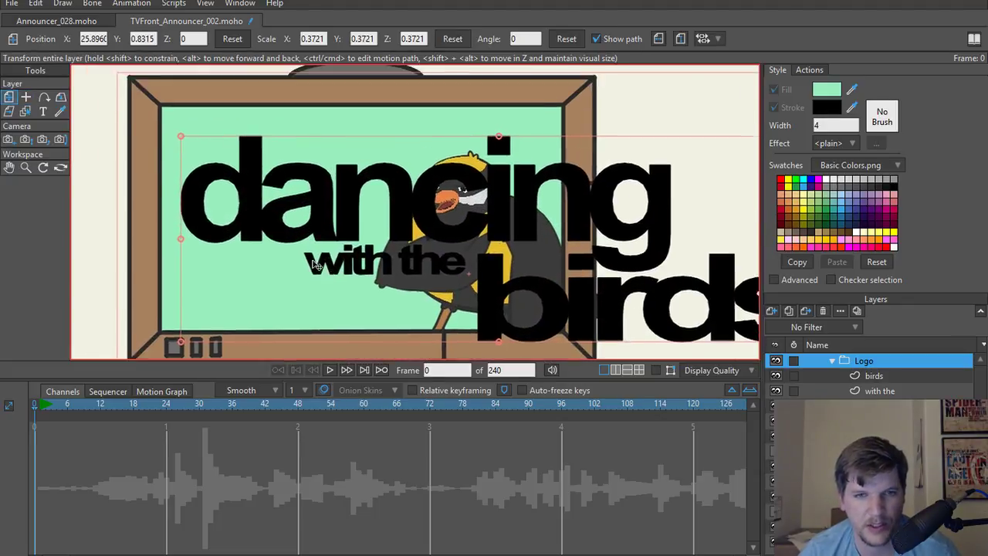
Scale the Logo group down to about 0.14 and place it on the TV screen's upper left, beside the bird's head.
left_click_drag(564, 303, 348, 221)
scroll(519, 236, "up", 3)
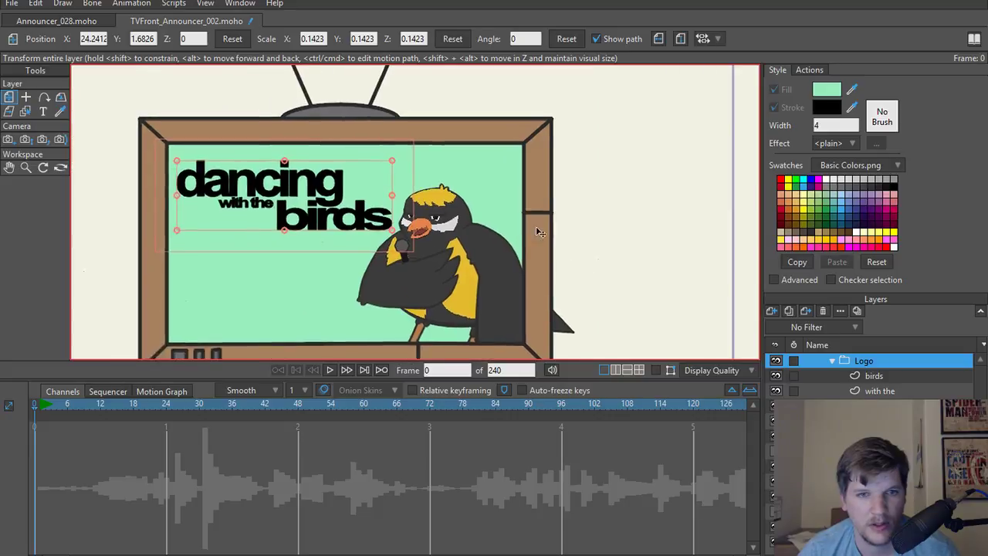
mouse_move(455, 251)
left_mouse_down()
mouse_move(490, 238)
mouse_move(448, 236)
left_mouse_up()
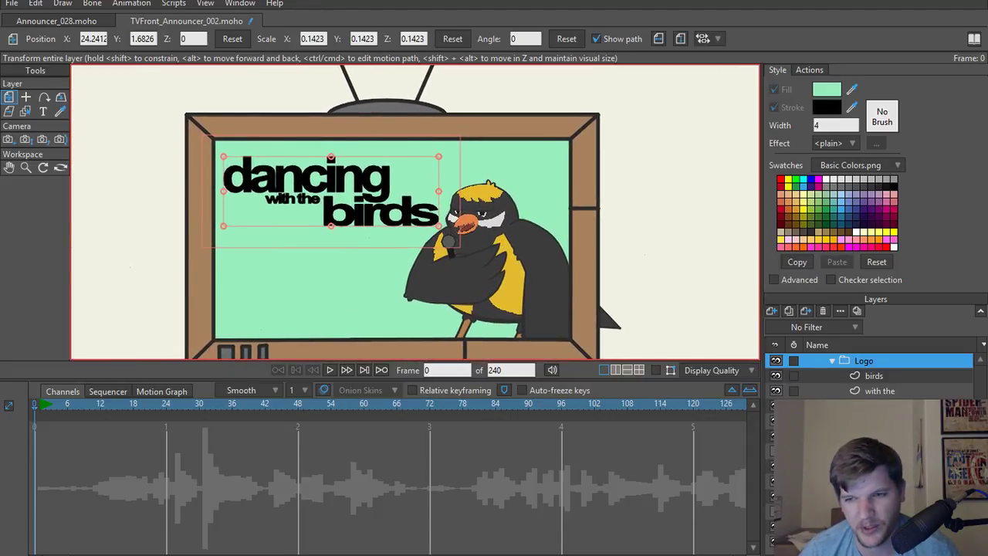
Add an empty vector layer named "Mask" and place it at the top of the Logo group, above "birds".
left_click(879, 390)
left_click(879, 420)
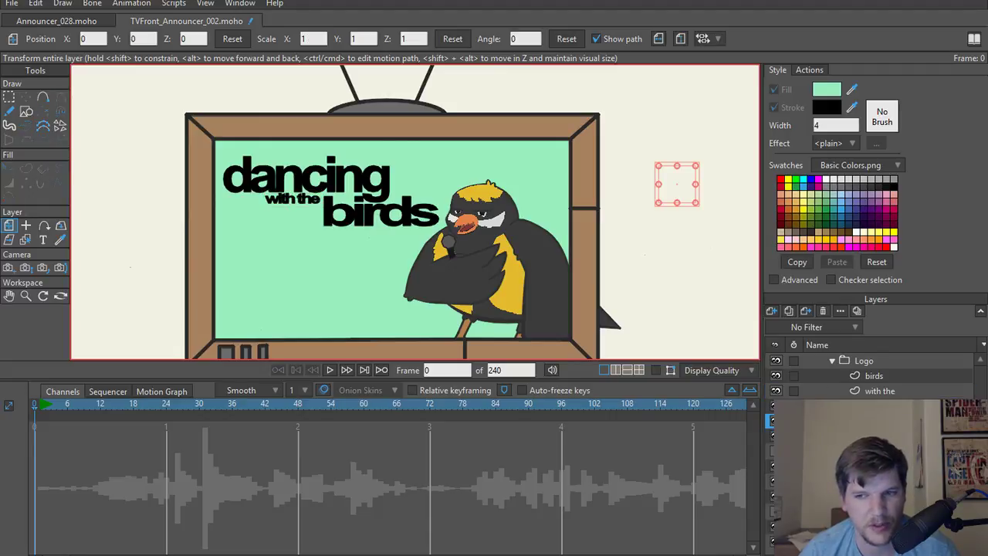
left_click(886, 387)
left_click(885, 377)
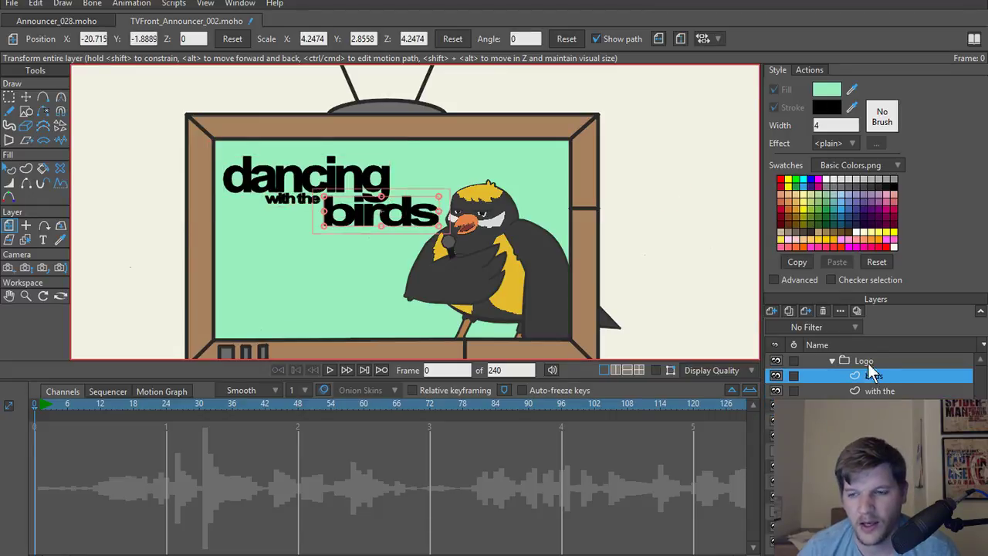
left_click(771, 314)
left_click(783, 323)
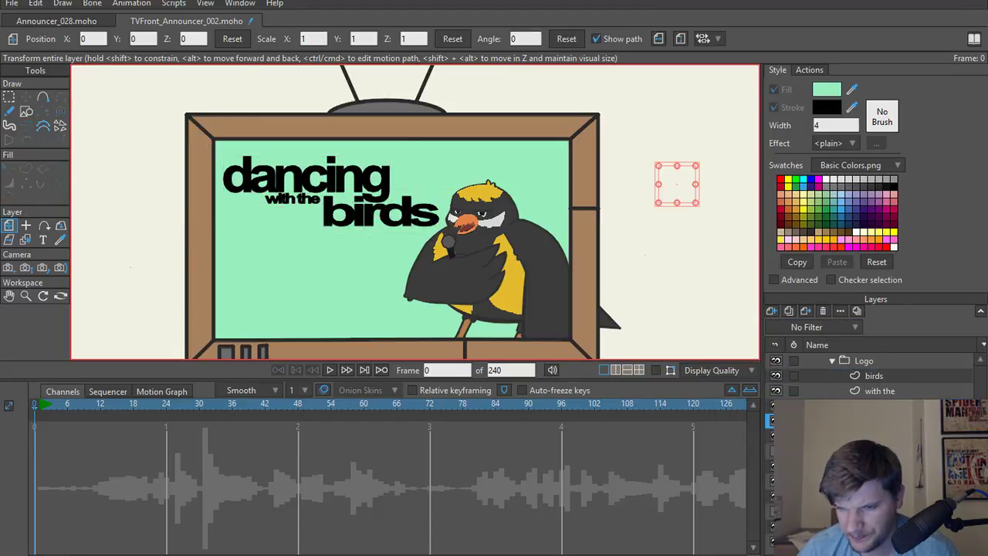
left_click_drag(881, 420, 878, 375)
left_click(840, 363)
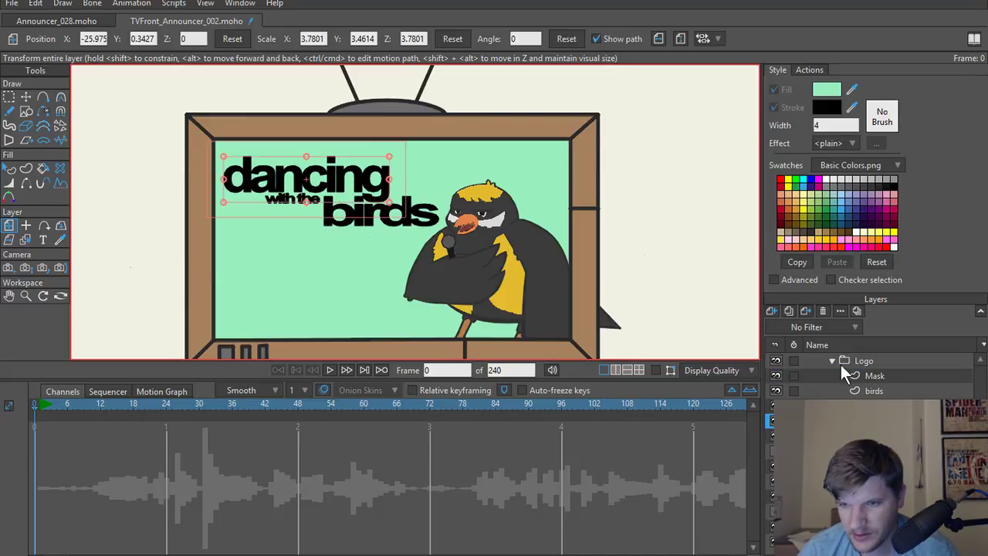
Add another empty vector layer inside the Logo group, directly above the "dancing" layer.
left_click(772, 311)
left_click(783, 325)
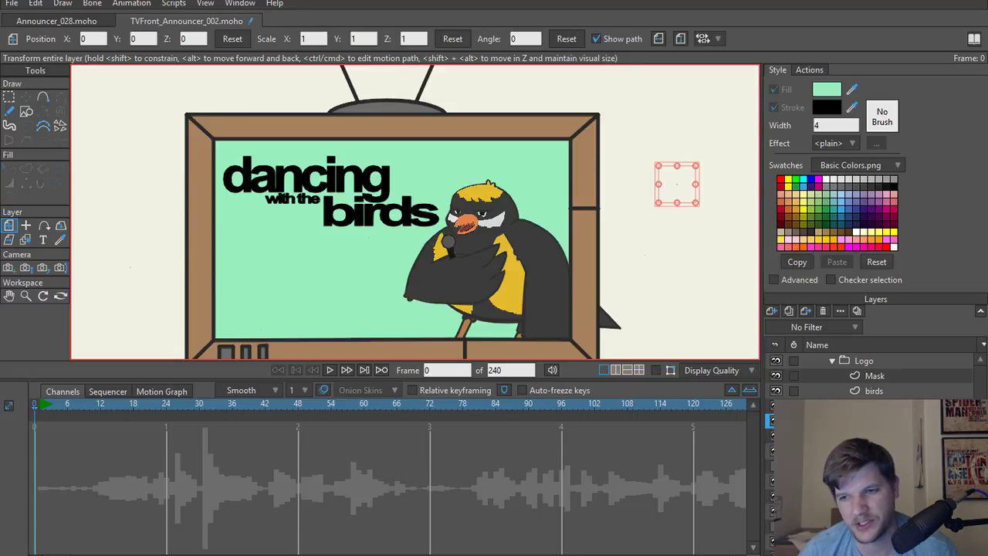
left_click(874, 435)
left_click(873, 421)
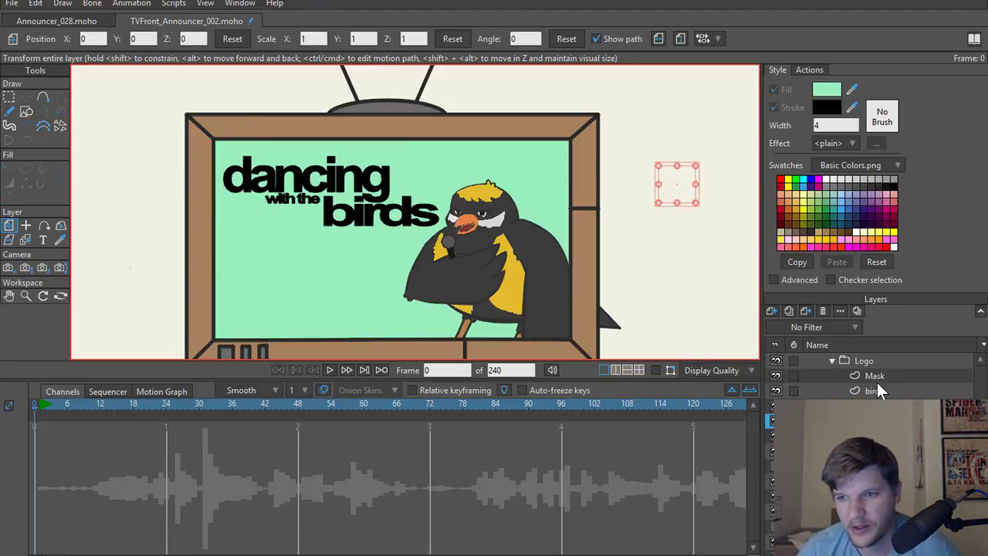
left_click(873, 436)
left_click(873, 421)
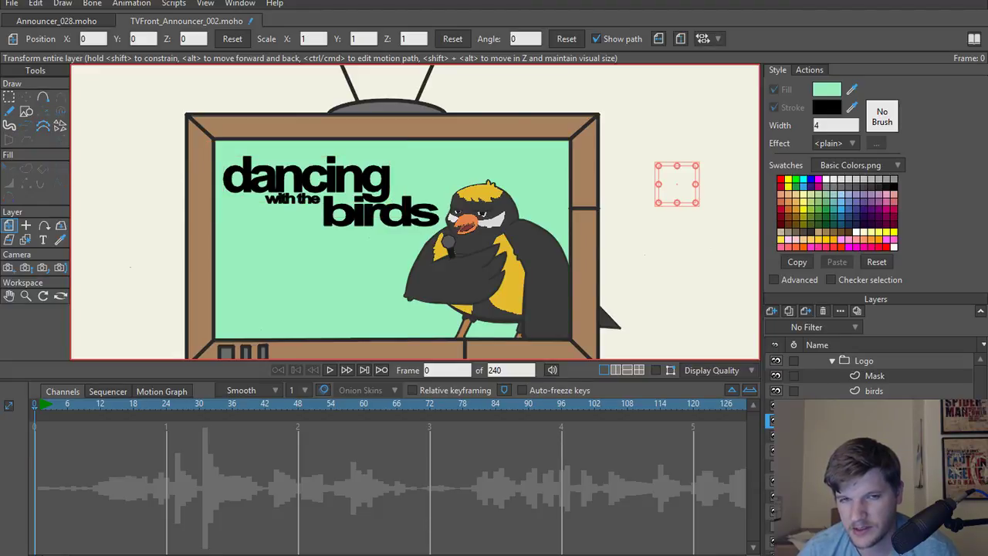
left_click(874, 436)
left_click(873, 420)
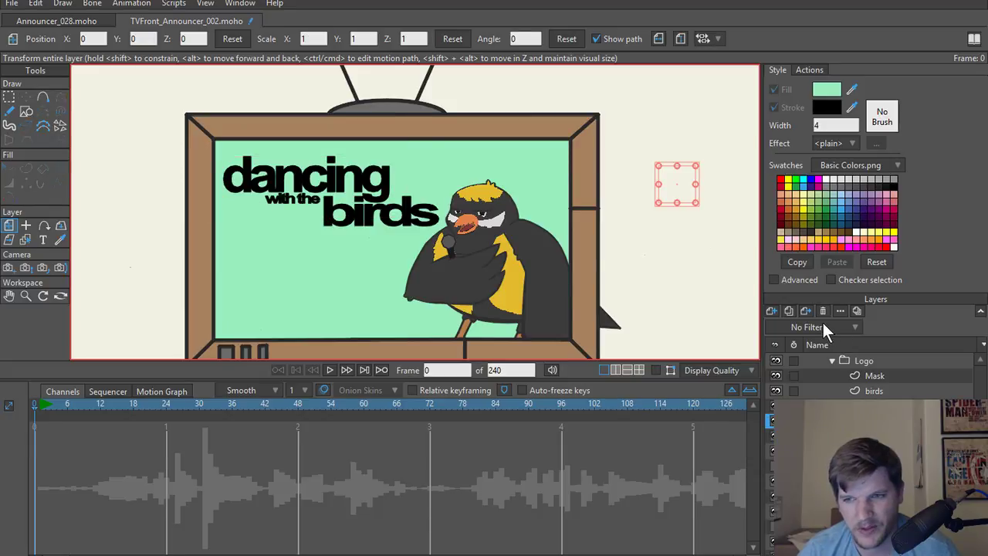
left_click(874, 436)
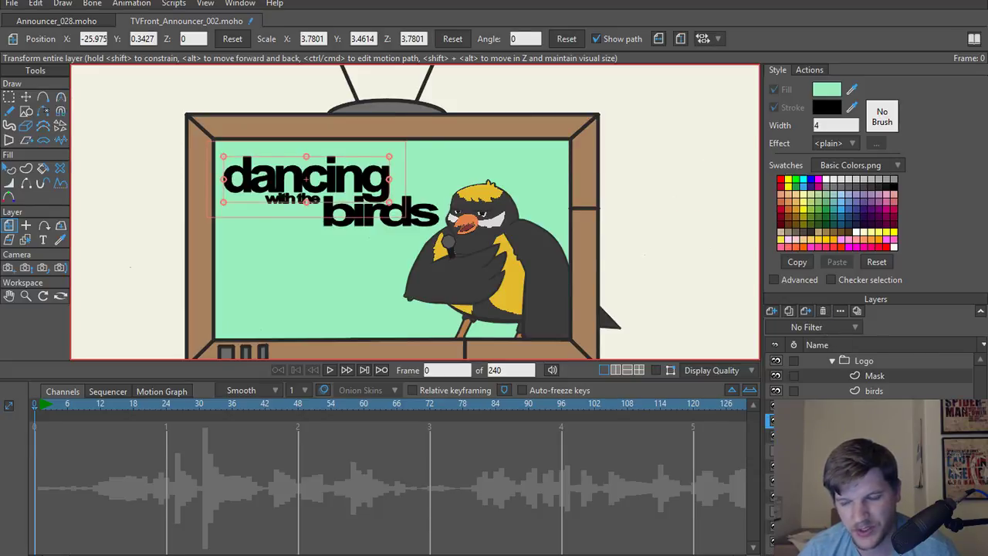
left_click(879, 391)
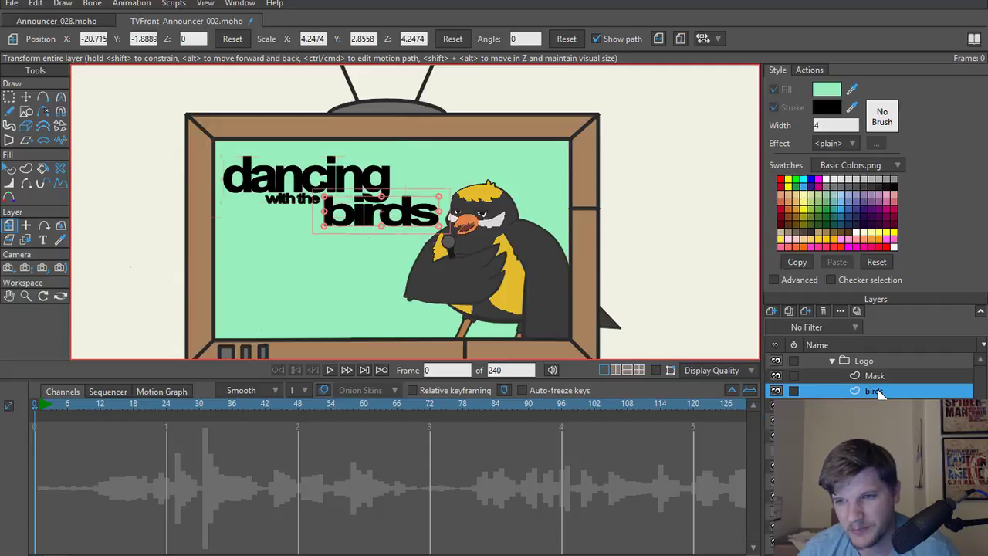
left_click(877, 375)
left_click(878, 390)
Draw a green filled rectangle without stroke on the Mask layer, covering the whole logo, and select its shape.
left_click(849, 376)
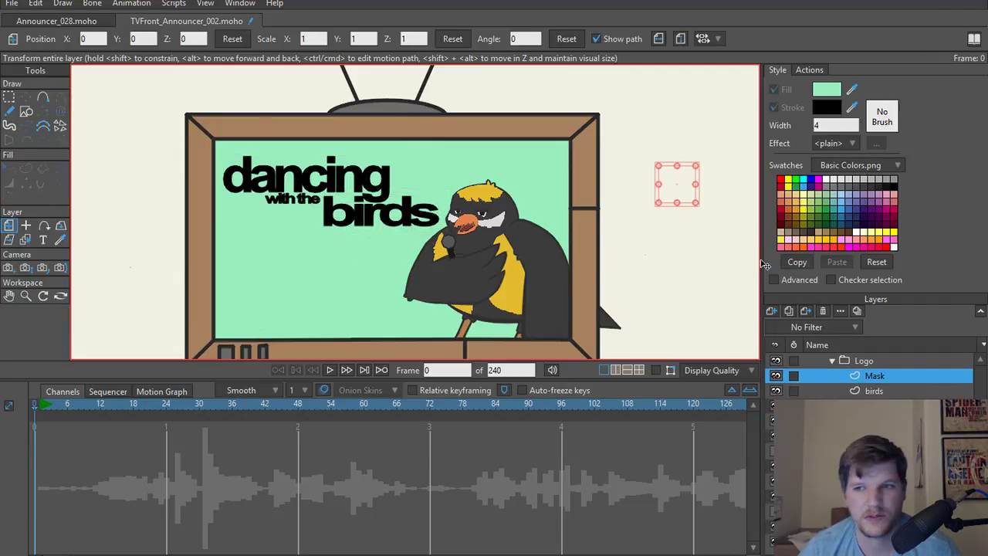
left_click(28, 112)
mouse_move(209, 146)
left_mouse_down()
mouse_move(305, 256)
mouse_move(488, 256)
left_mouse_up()
key("q")
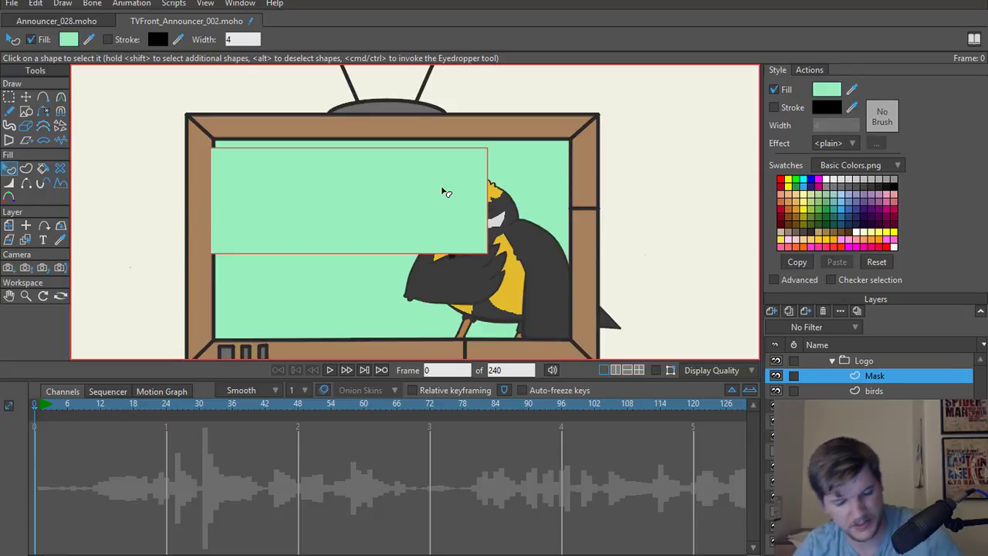
Apply a linear Gradient effect to the mask rectangle and shift the middle green colour stop to the gradient's far end.
left_click(851, 143)
left_click(869, 209)
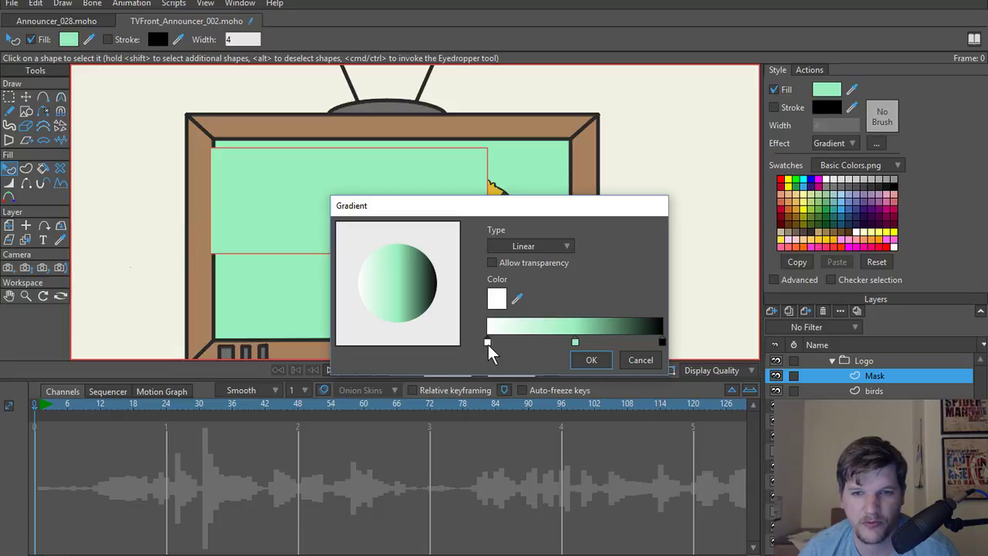
left_click_drag(575, 342, 718, 347)
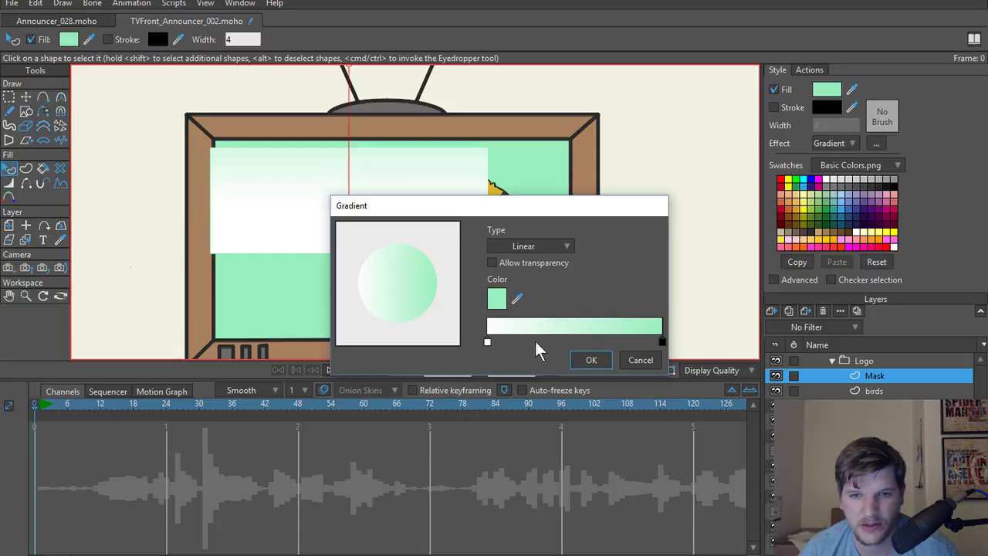
Set the gradient's white start stop to green 99EFBD with alpha 0 and apply the gradient.
double_click(486, 344)
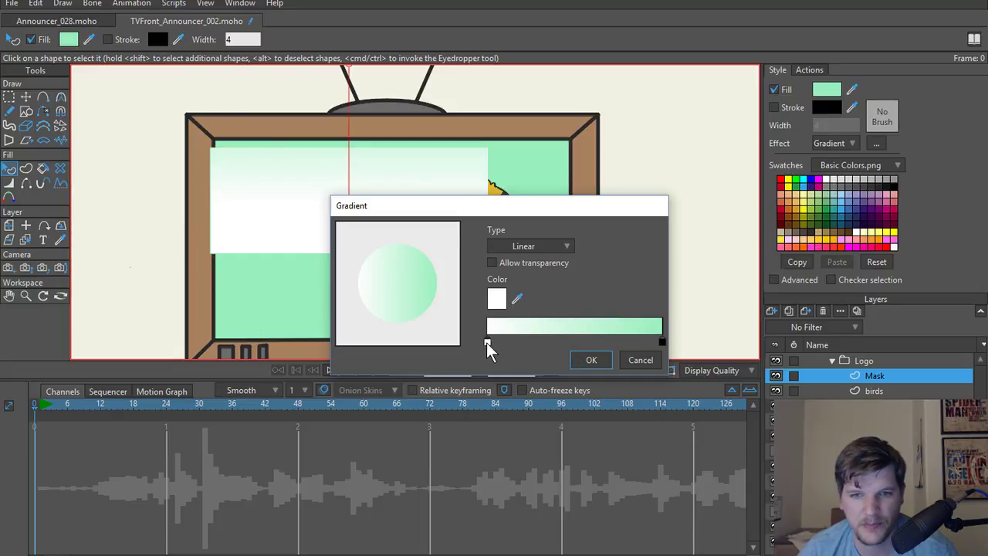
left_click(643, 277)
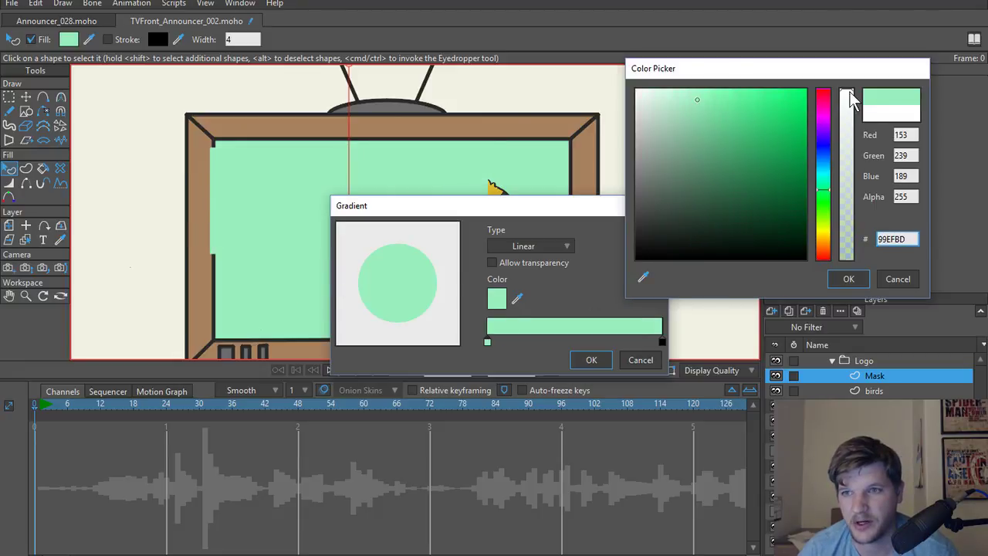
left_click_drag(851, 100, 844, 293)
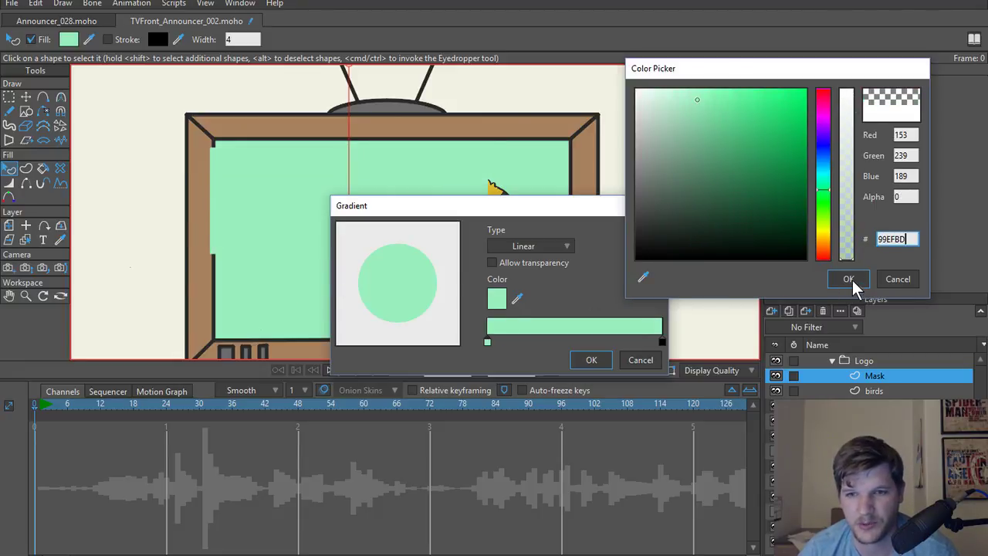
left_click(848, 280)
left_click(591, 360)
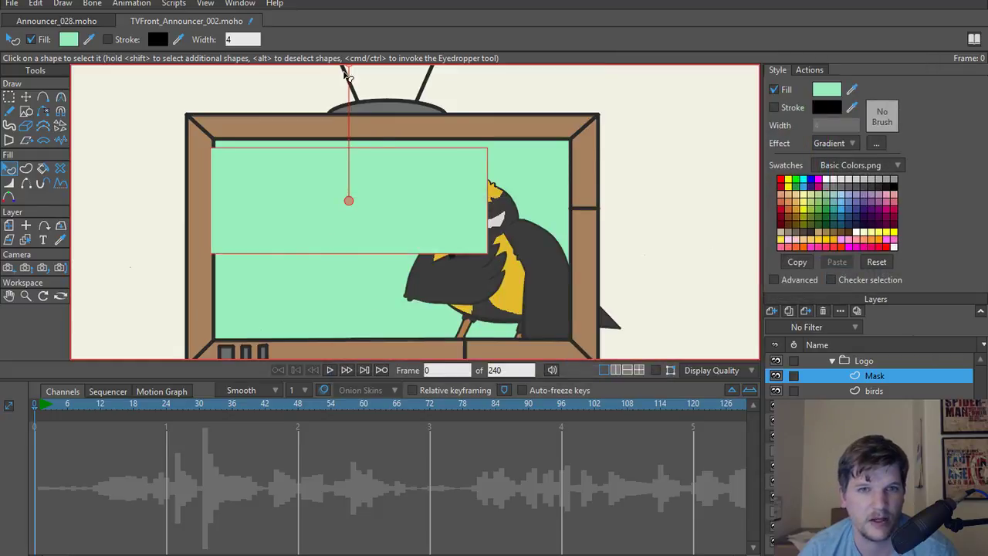
Turn the mask's gradient horizontal with a short fade near its left third, and check it in a rendered preview frame.
scroll(368, 131, "down", 1)
left_click_drag(355, 78, 303, 189)
left_click_drag(337, 191, 314, 191)
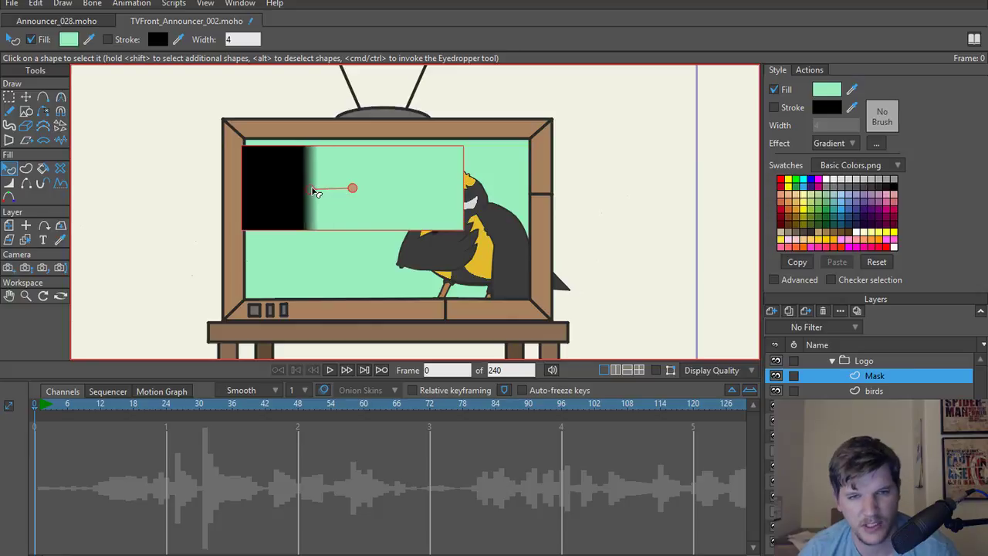
key("ctrl+r")
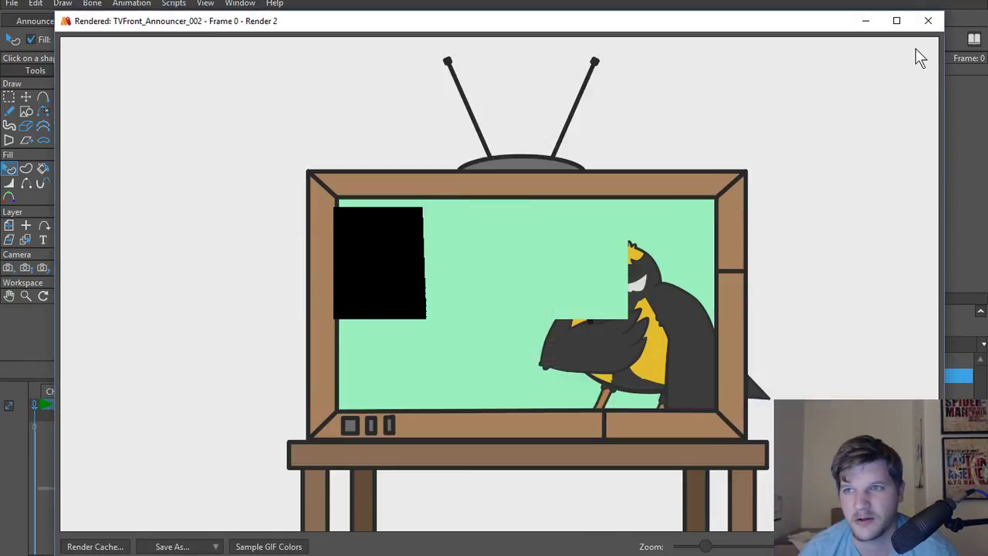
left_click(927, 20)
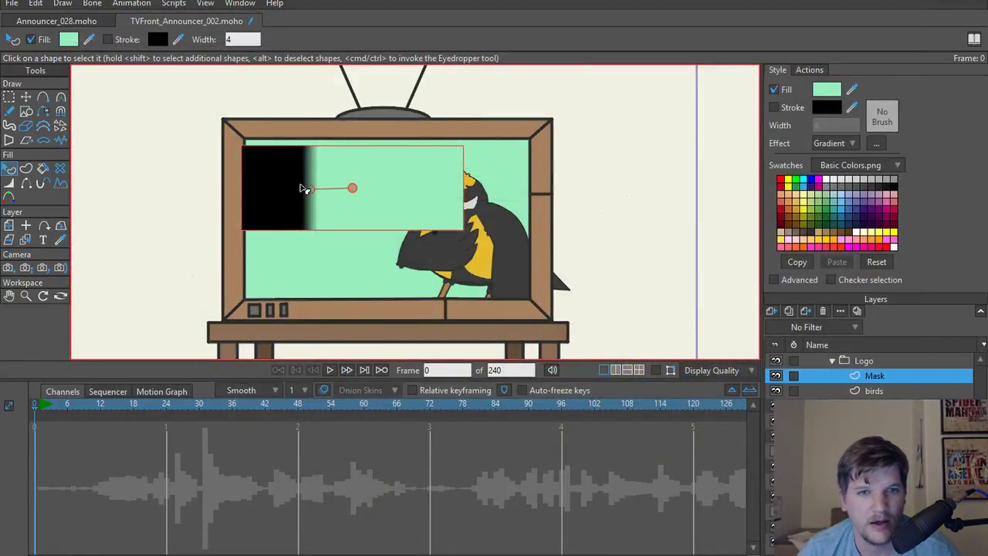
Lengthen the mask's horizontal gradient, starting over the rectangle's left third and ending well beyond the TV's right side.
left_click_drag(315, 192, 150, 195)
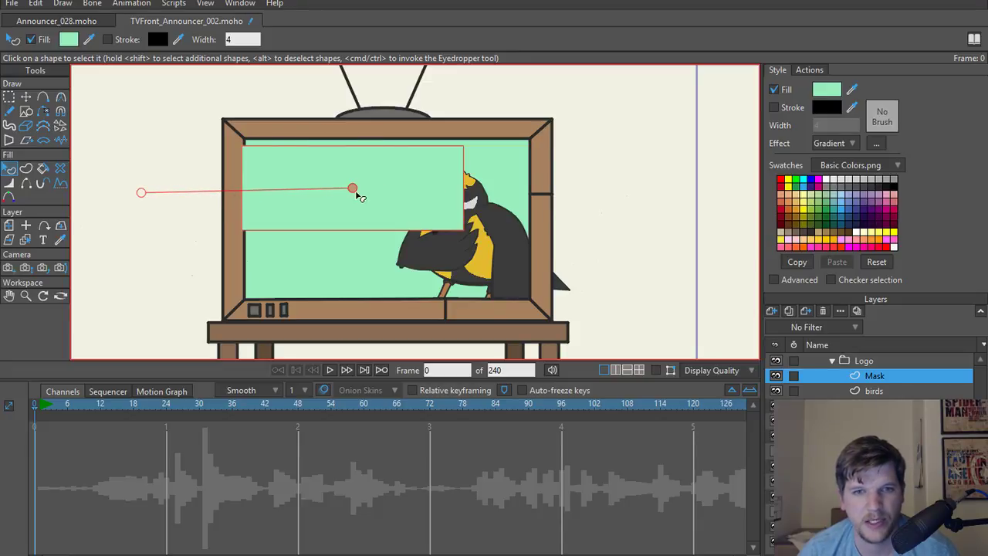
left_click_drag(357, 196, 531, 198)
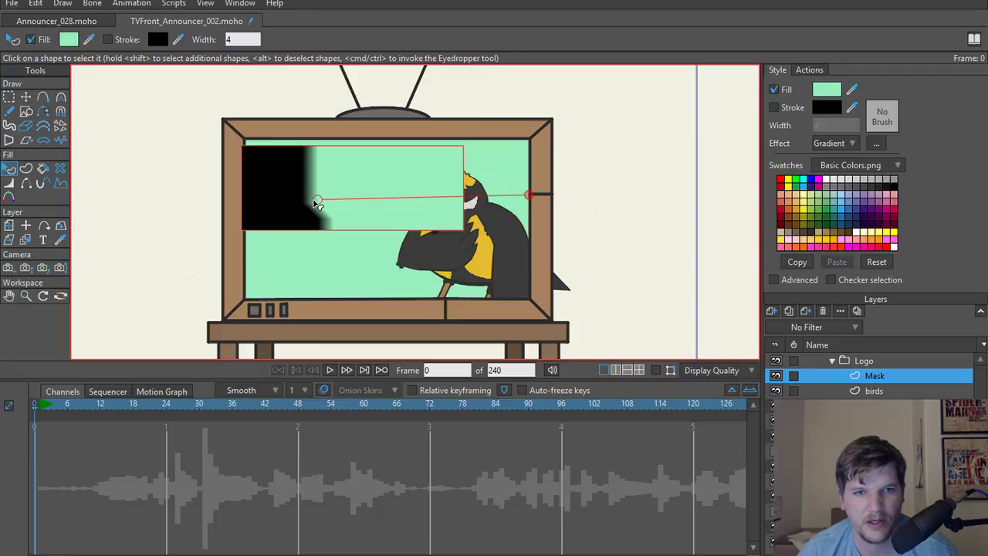
left_click_drag(317, 203, 233, 208)
left_click_drag(531, 200, 633, 198)
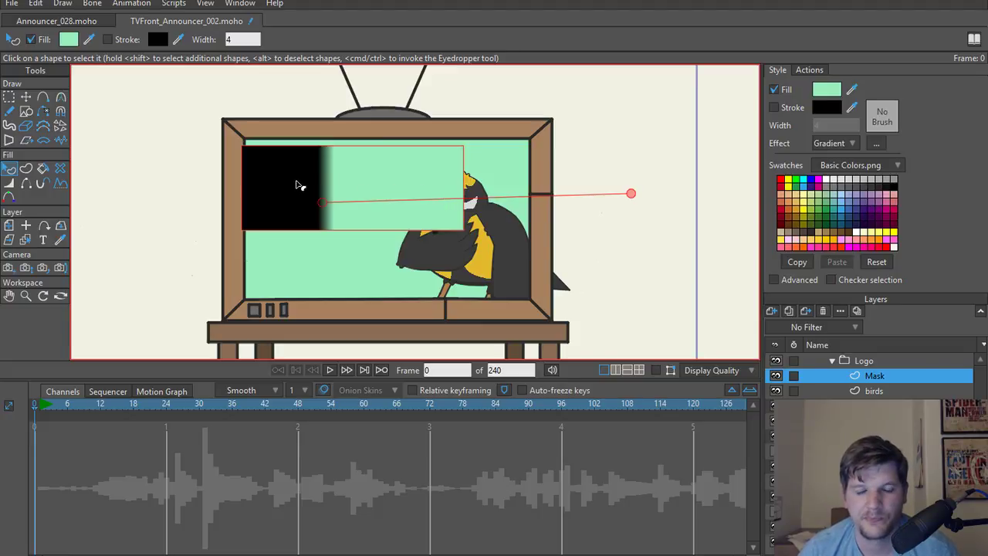
Enable group masking for the Logo group and check the masked logo in a rendered preview frame.
scroll(891, 376, "up", 2)
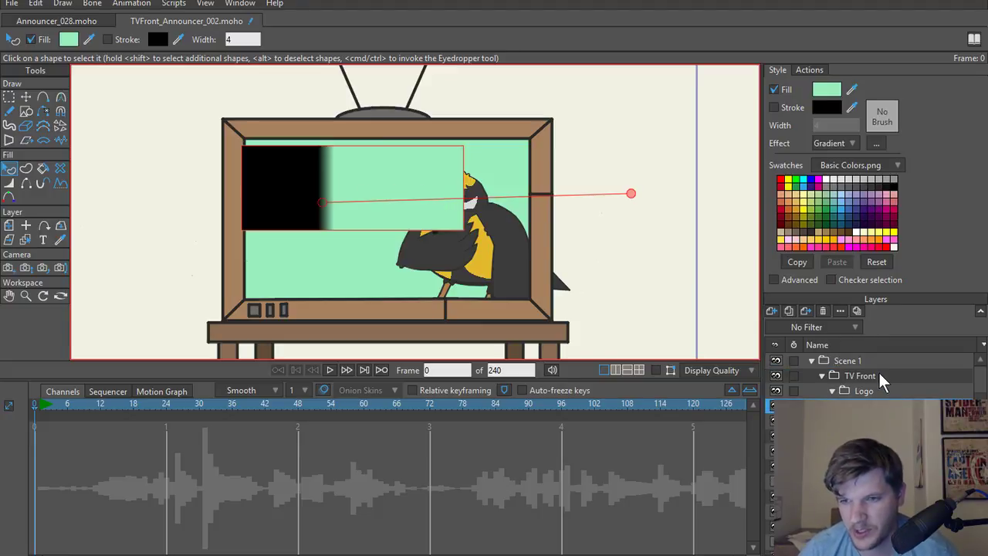
double_click(876, 389)
left_click(274, 60)
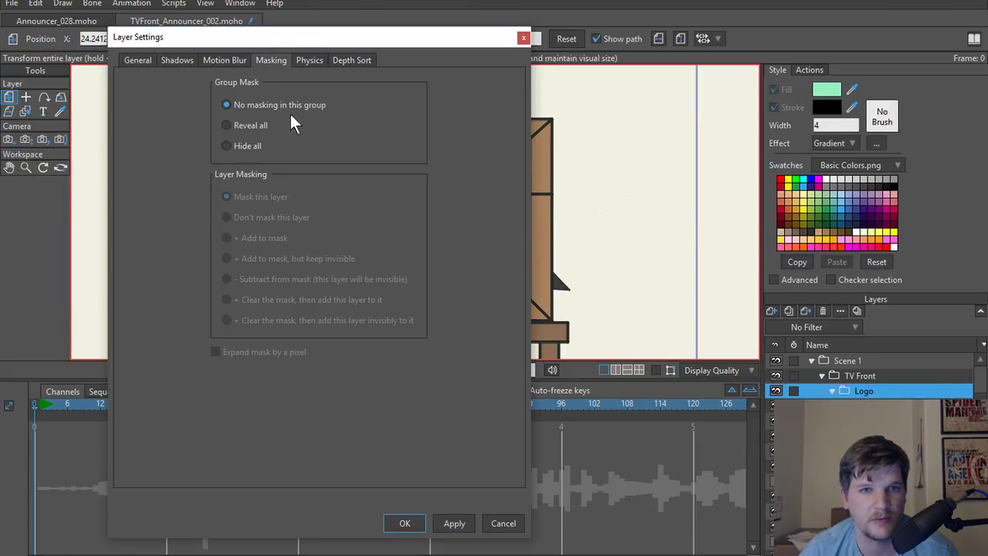
left_click(409, 523)
key("ctrl+r")
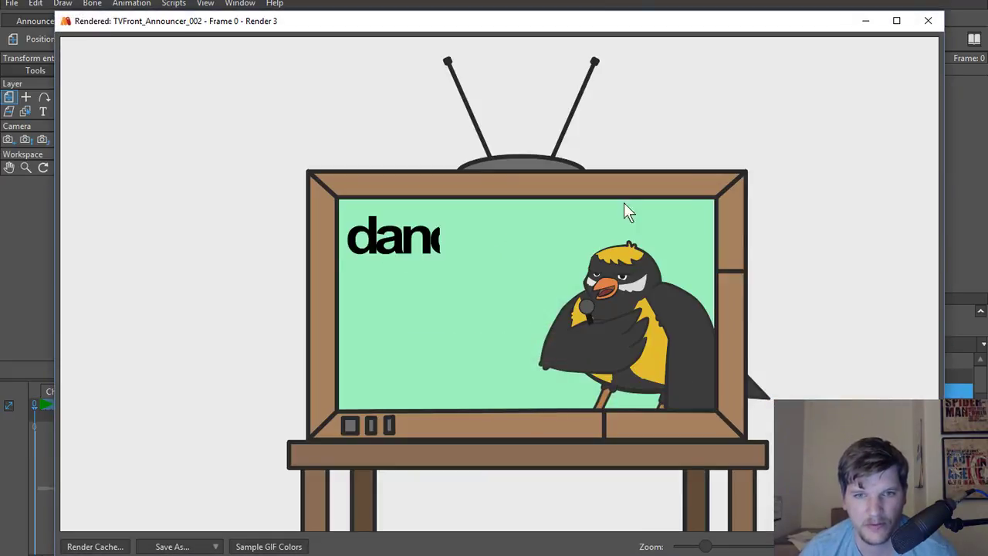
left_click(928, 21)
Select the Mask layer and allow transparency in its linear gradient.
scroll(388, 203, "up", 2)
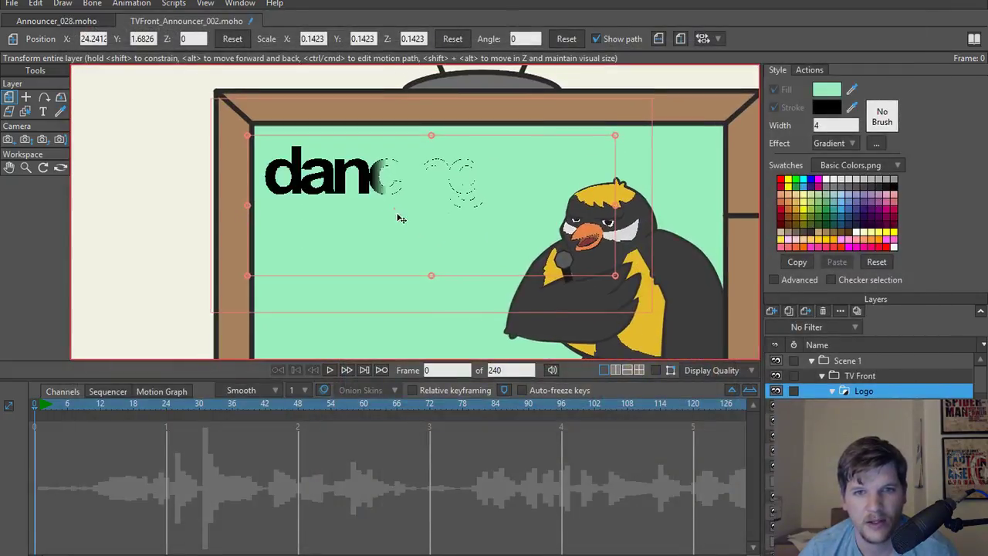
double_click(847, 406)
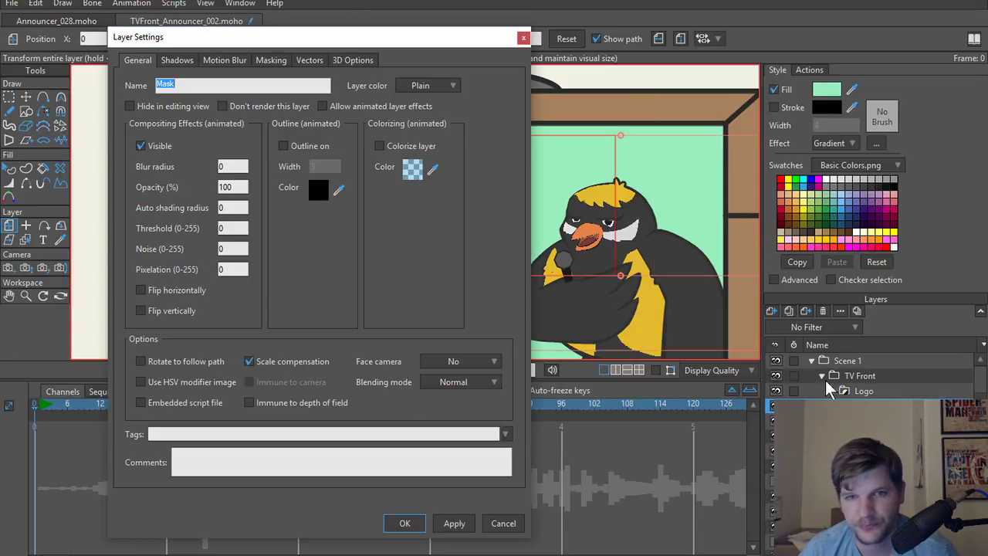
left_click(523, 37)
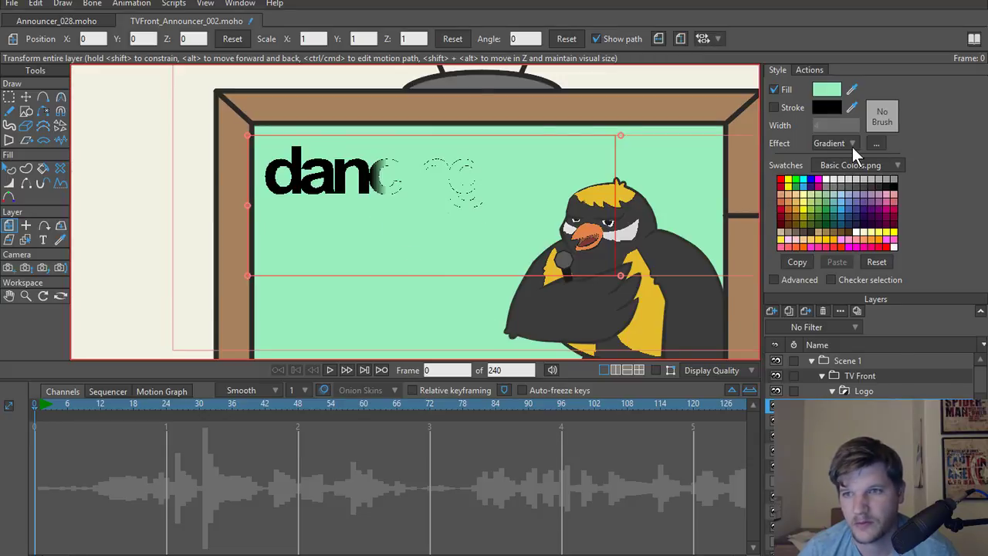
left_click(874, 144)
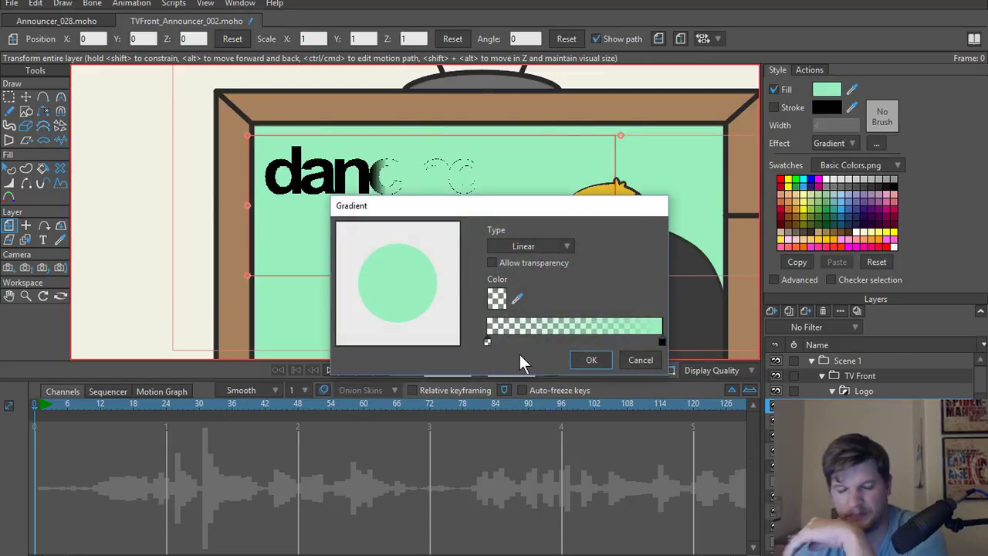
left_click(491, 263)
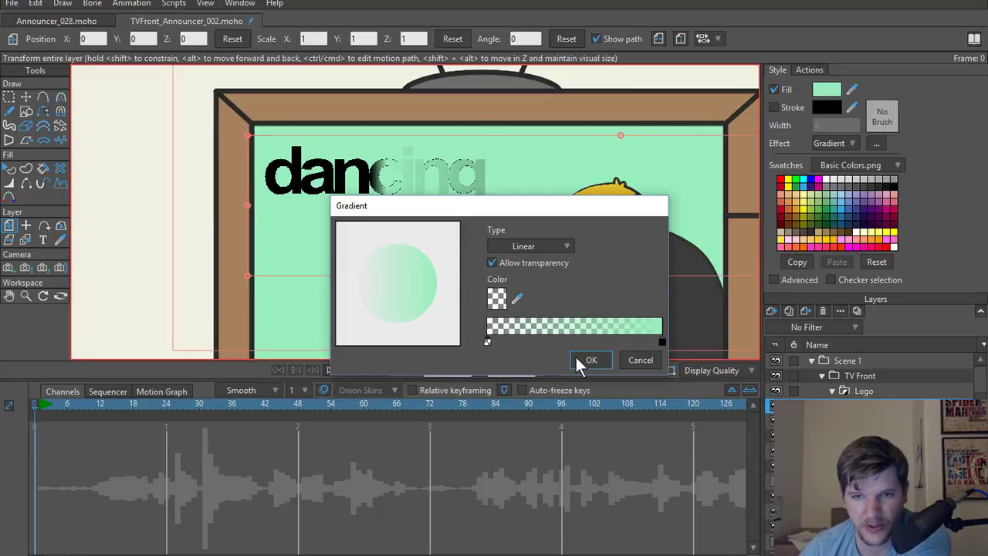
left_click(590, 360)
Shorten the mask's gradient to run from the "n" of "dancing" to just past the word, and render a preview frame.
scroll(463, 217, "down", 4)
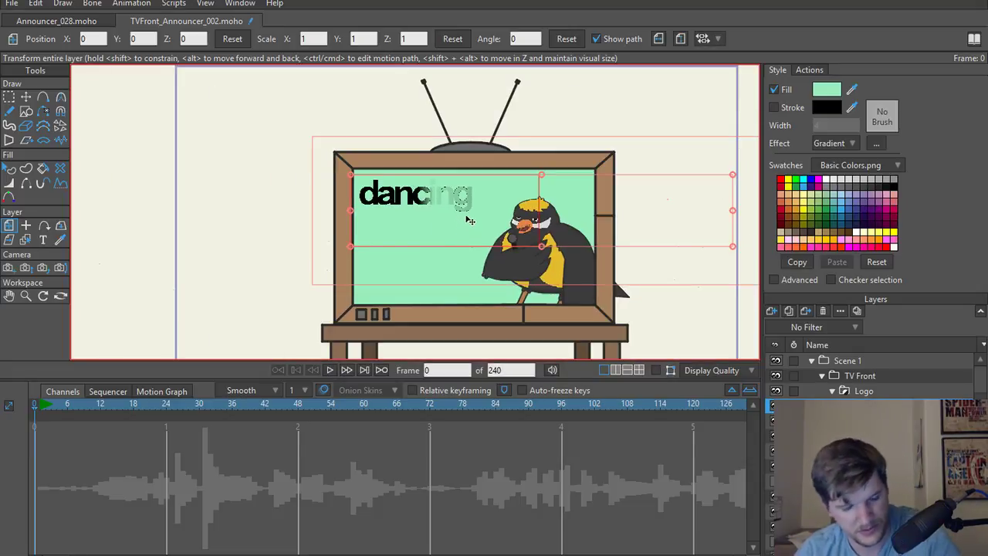
key("q")
left_click_drag(418, 223, 406, 225)
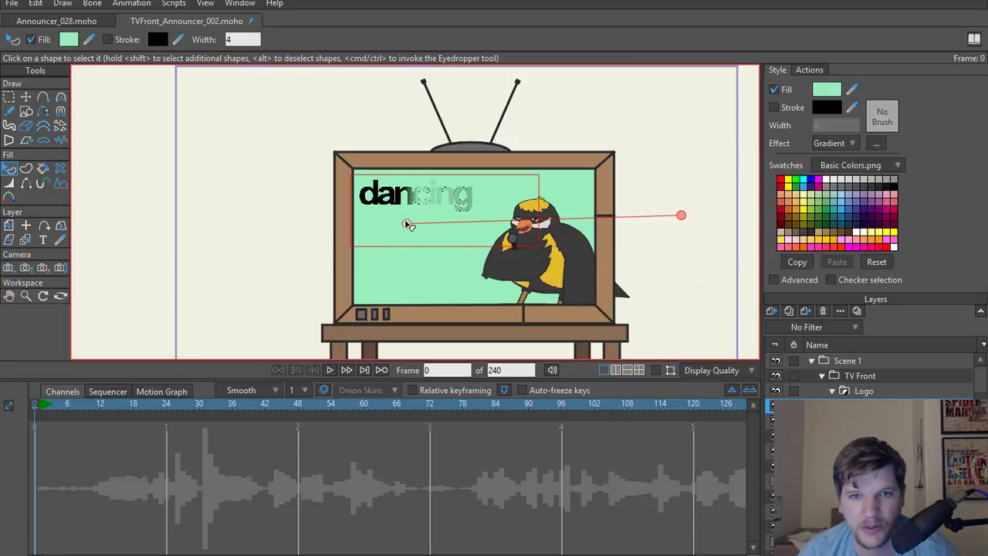
left_click_drag(676, 223, 553, 225)
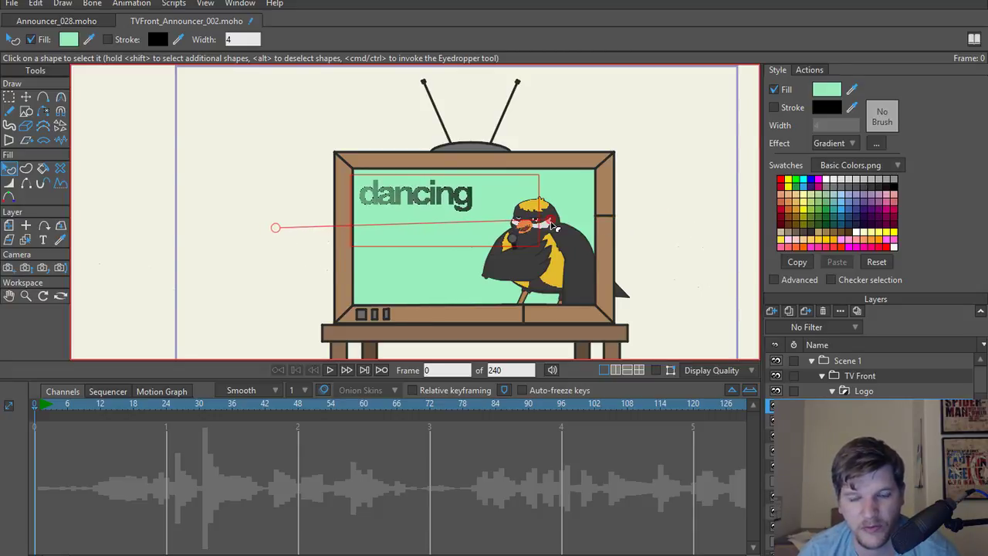
left_click_drag(276, 227, 449, 219)
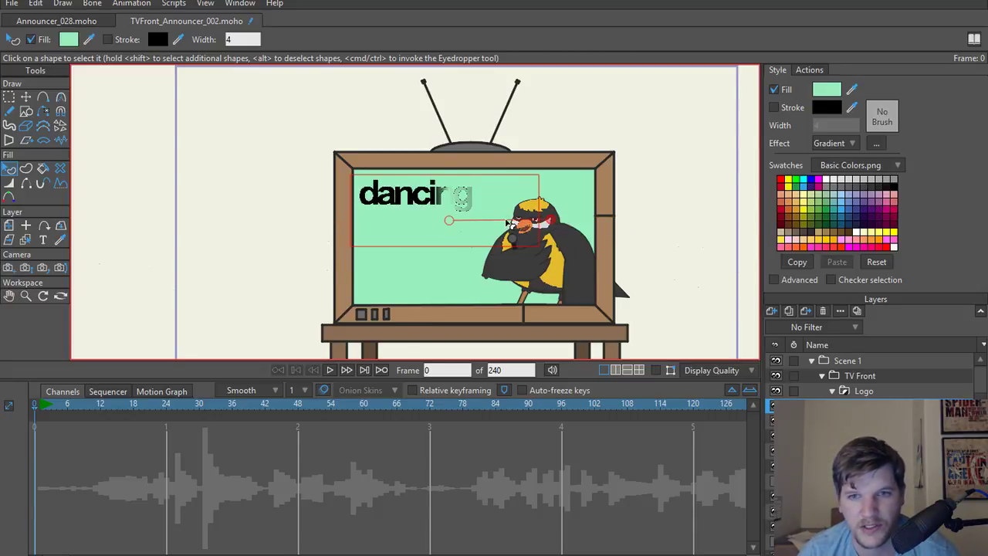
left_click_drag(560, 223, 397, 213)
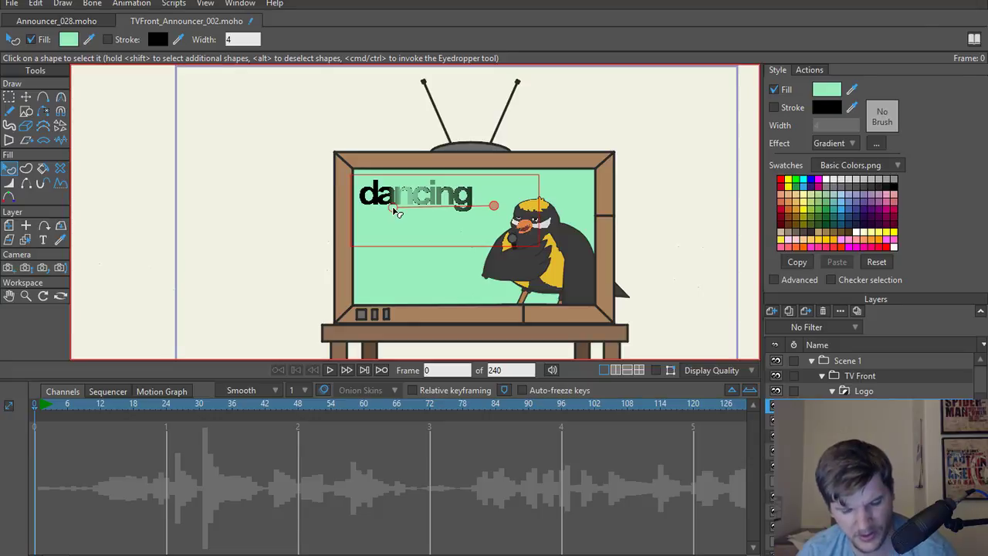
key("ctrl+r")
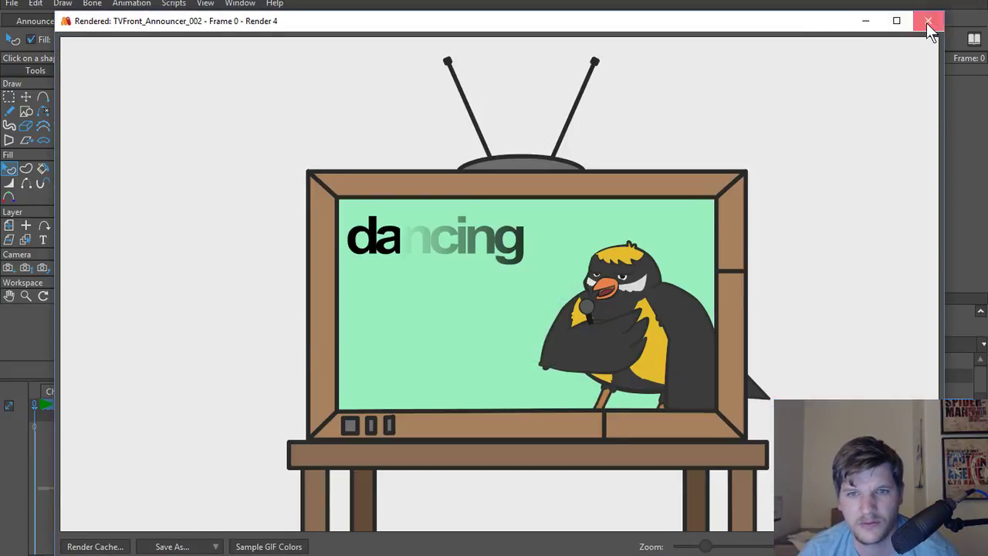
left_click(928, 21)
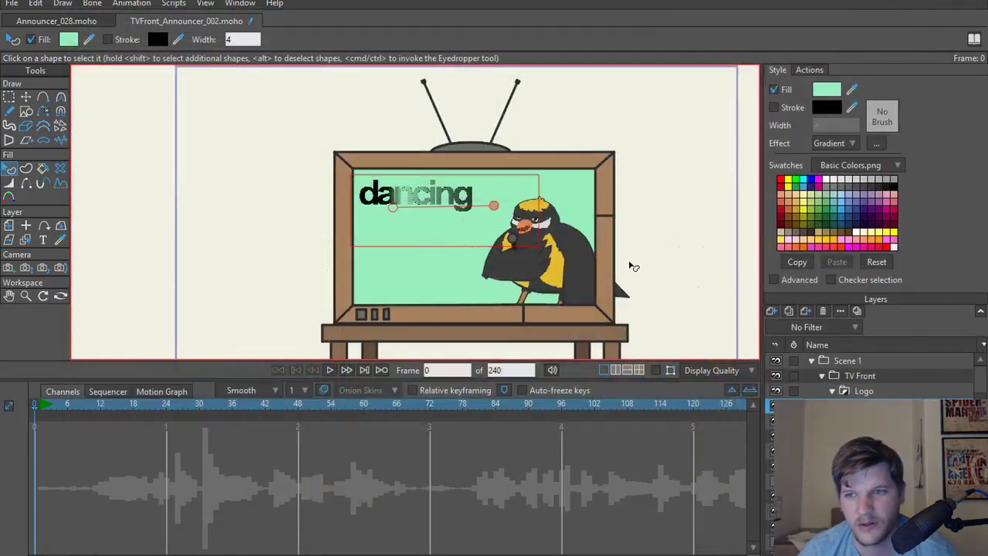
Add a green colour stop about a third along the mask's gradient and shift the gradient to start beneath the "d" of "dancing".
left_click(875, 144)
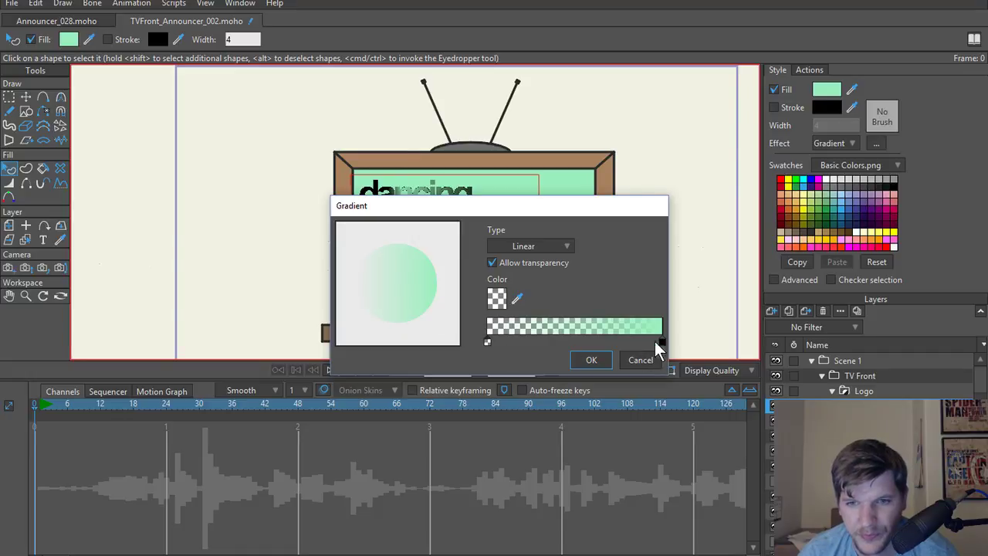
left_click(544, 342)
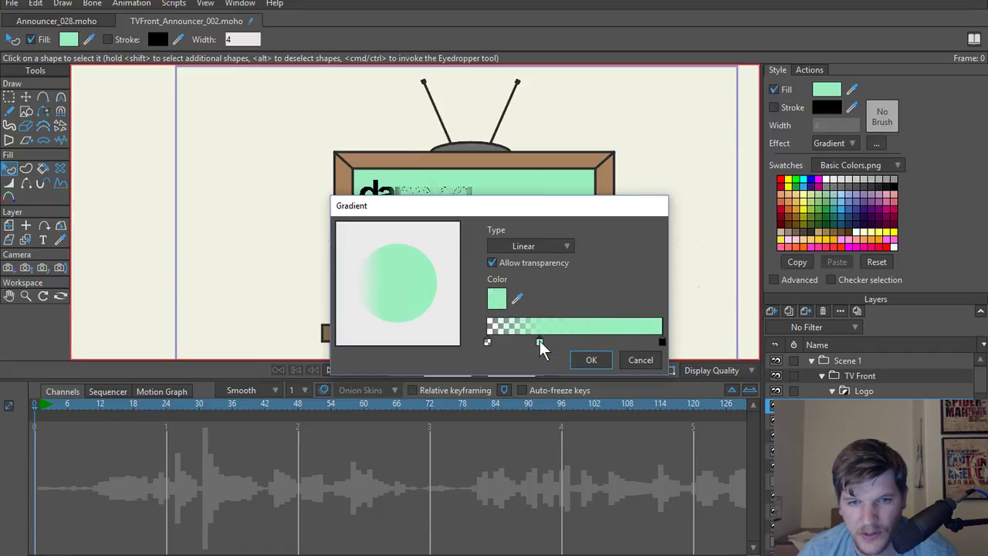
left_click(580, 359)
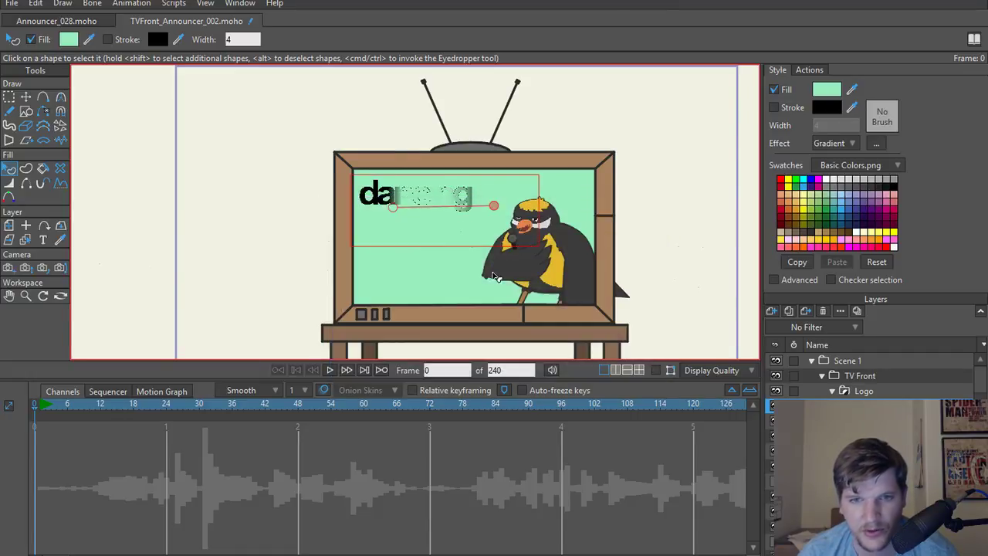
mouse_move(409, 214)
left_mouse_down()
mouse_move(337, 210)
mouse_move(447, 205)
mouse_move(395, 208)
left_mouse_up()
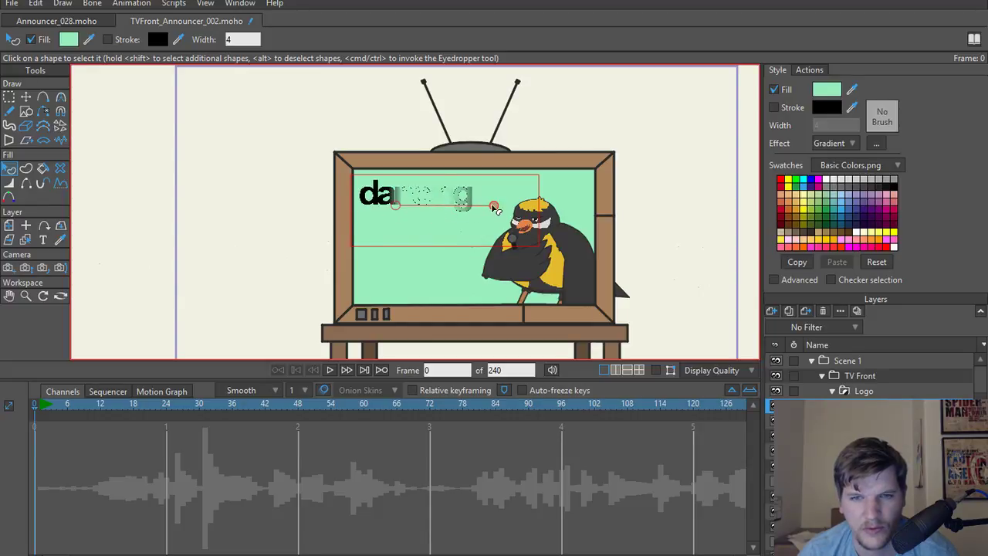
left_click_drag(494, 208, 474, 215)
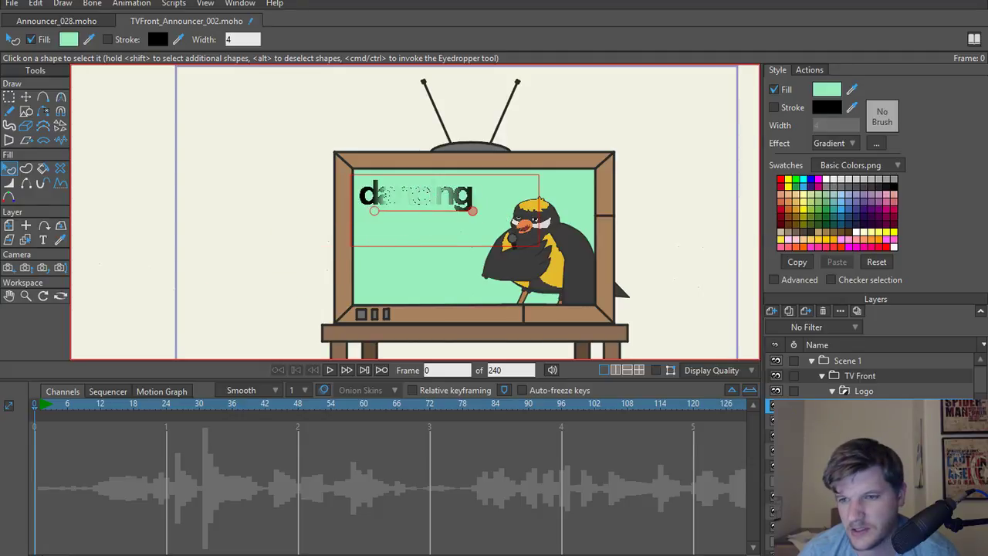
Change the mask rectangle's base fill colour to bright orange.
left_click(826, 90)
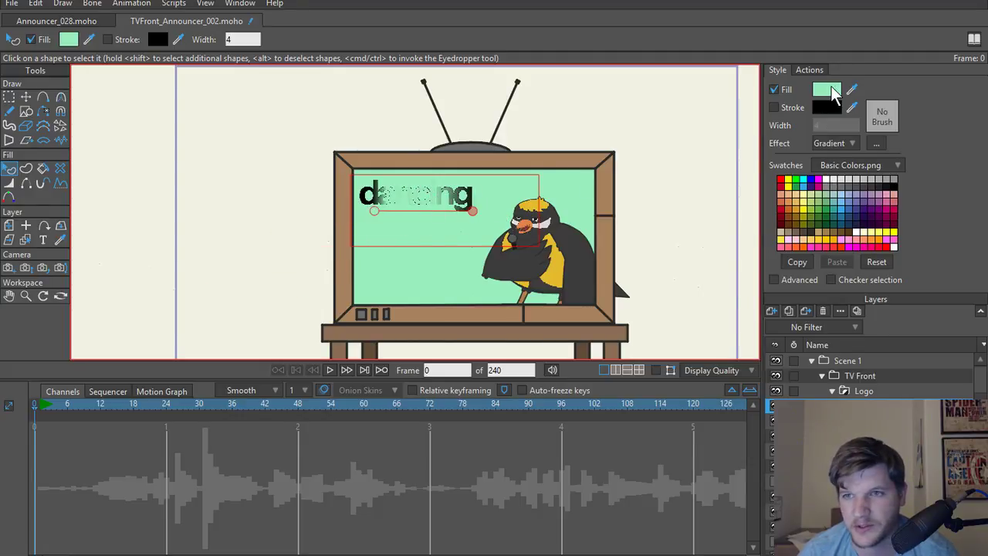
left_click(823, 249)
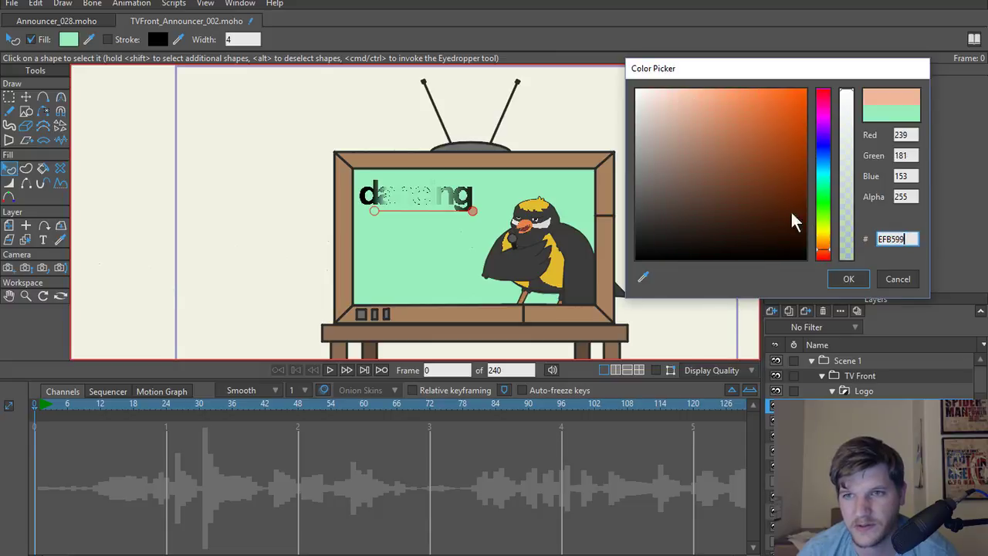
left_click(846, 281)
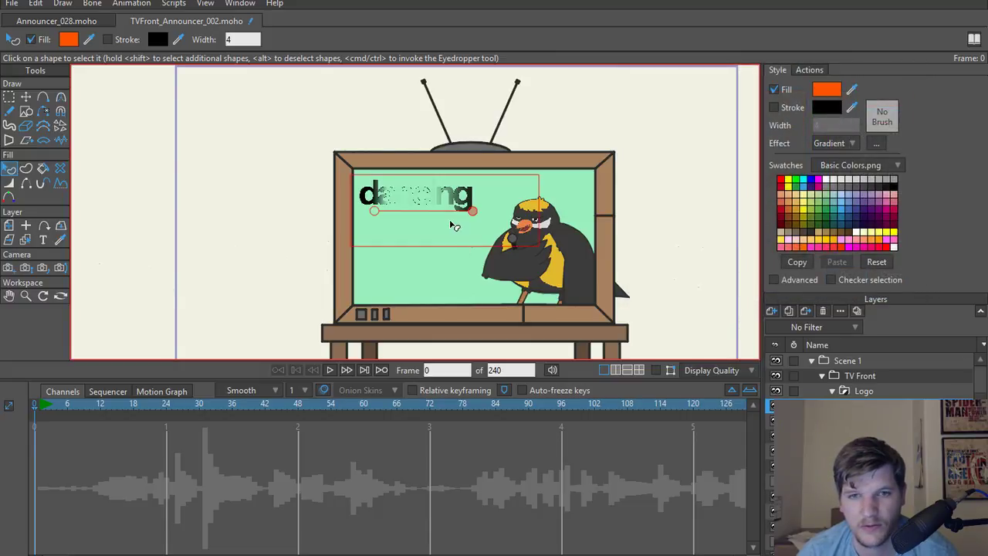
Remove the black end stop from the mask's gradient, recolour the middle green stop red, and apply the gradient.
left_click(876, 144)
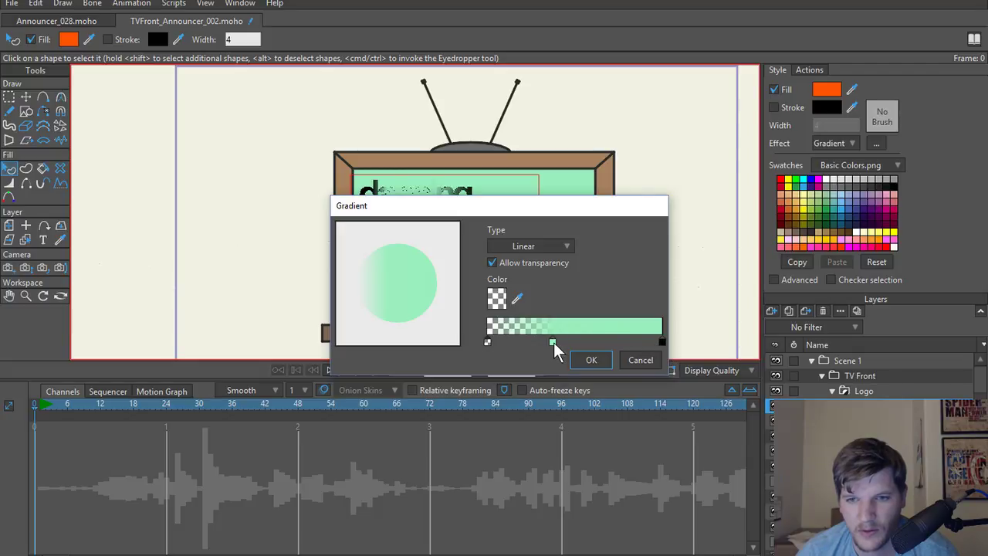
left_click(661, 344)
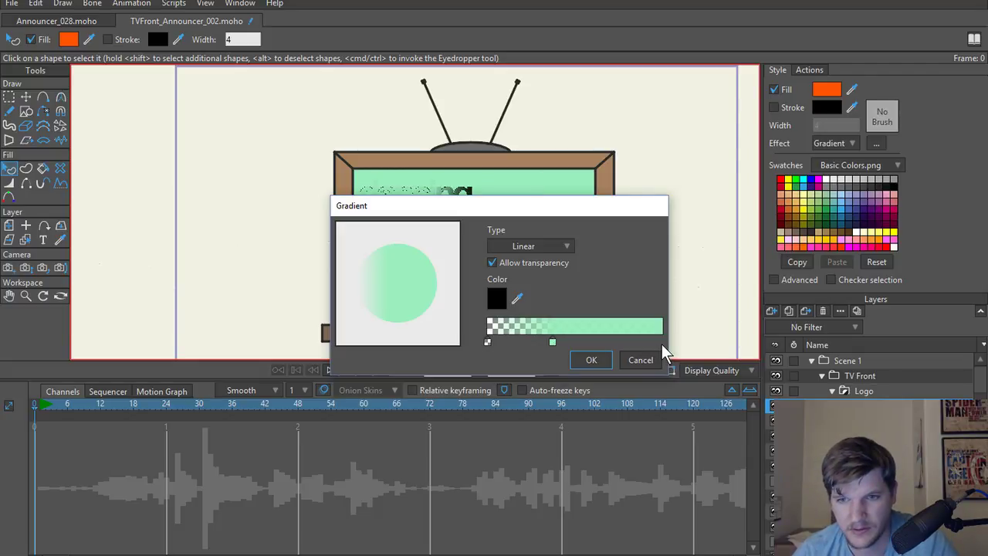
double_click(551, 342)
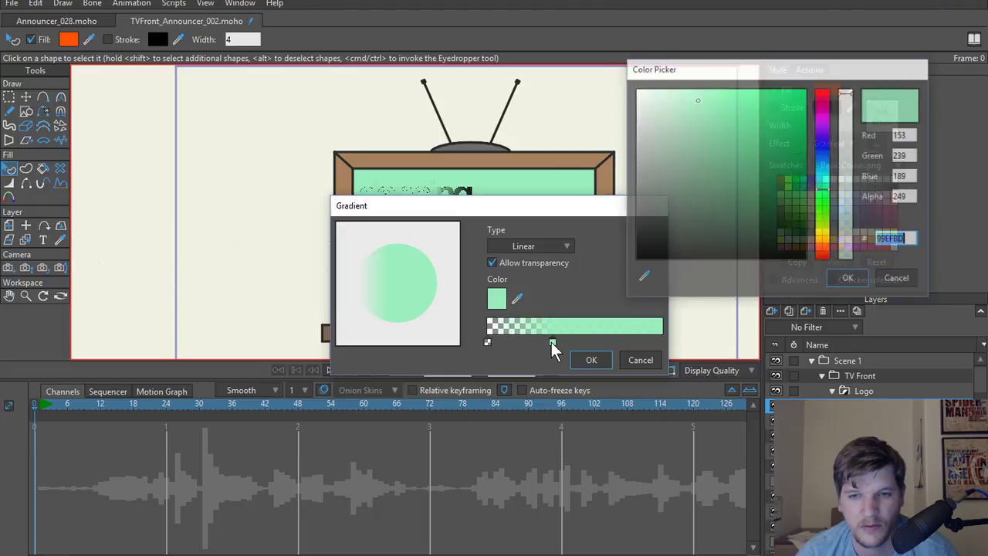
mouse_move(831, 220)
left_mouse_down()
mouse_move(827, 258)
mouse_move(823, 250)
left_mouse_up()
left_click_drag(798, 138, 822, 72)
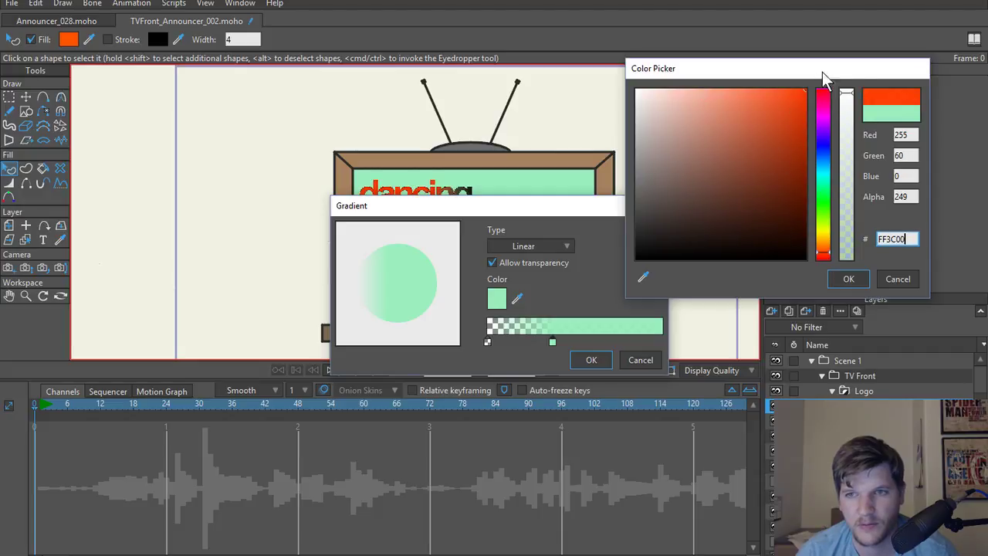
left_click(820, 253)
left_click(848, 279)
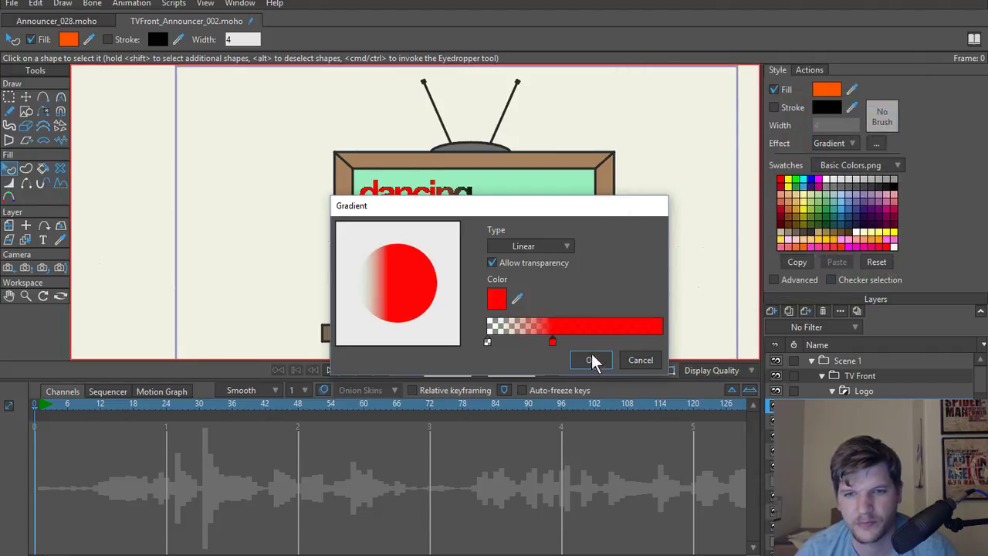
left_click(591, 360)
Shift the red gradient slightly right and down beneath the word "dancing".
scroll(485, 240, "up", 1)
scroll(429, 223, "up", 1)
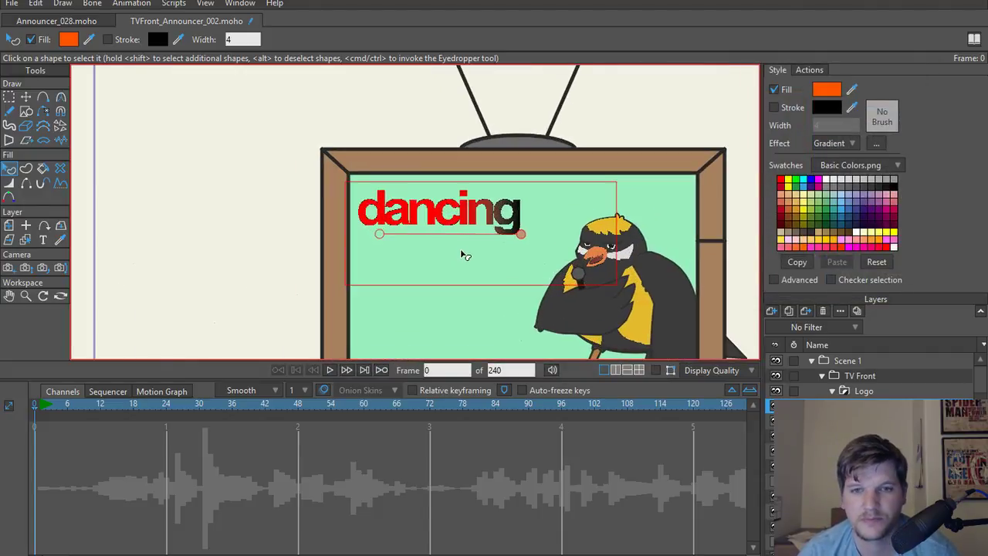
left_click_drag(521, 234, 541, 241)
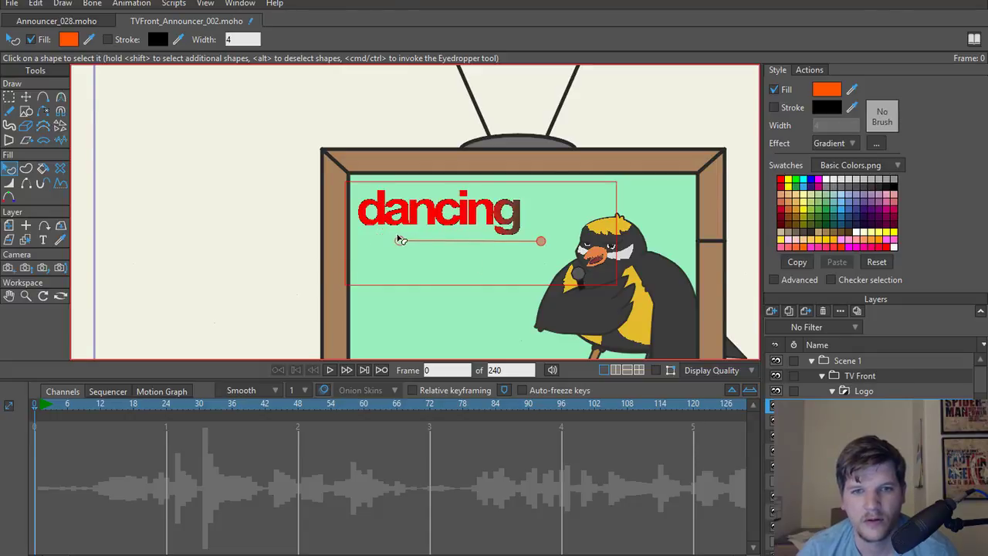
mouse_move(400, 240)
left_mouse_down()
mouse_move(438, 290)
mouse_move(532, 246)
mouse_move(437, 234)
mouse_move(504, 250)
mouse_move(370, 239)
mouse_move(551, 247)
mouse_move(407, 243)
left_mouse_up()
left_click(870, 144)
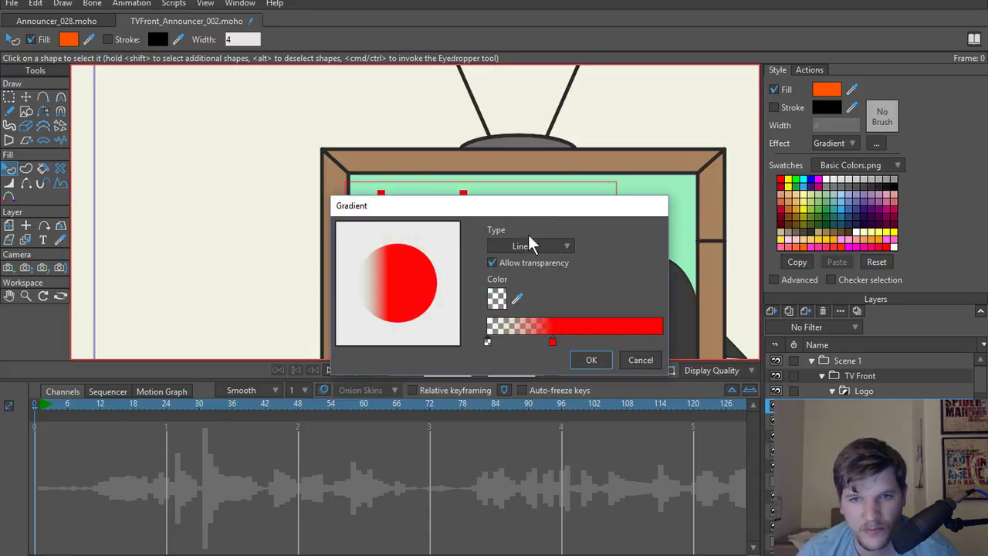
left_click(533, 246)
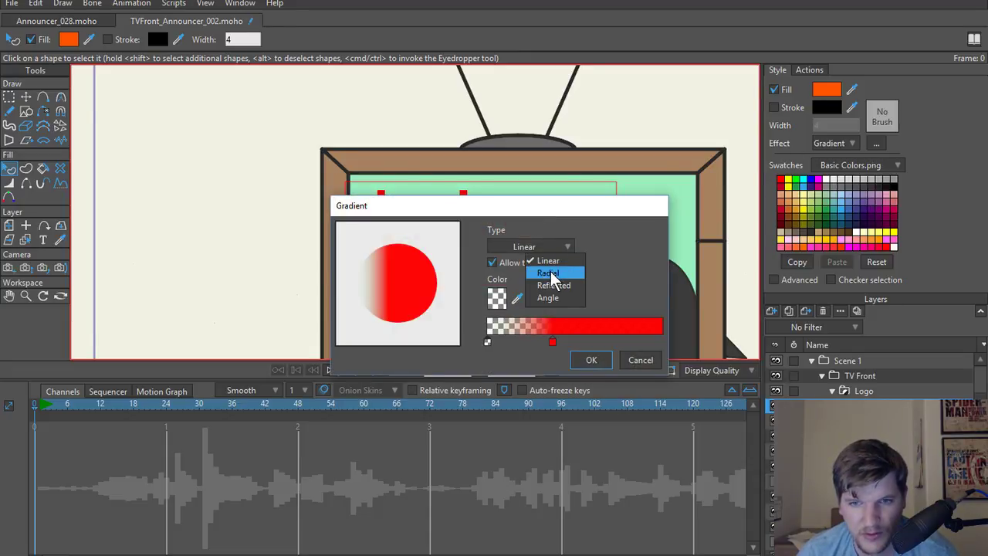
left_click(584, 357)
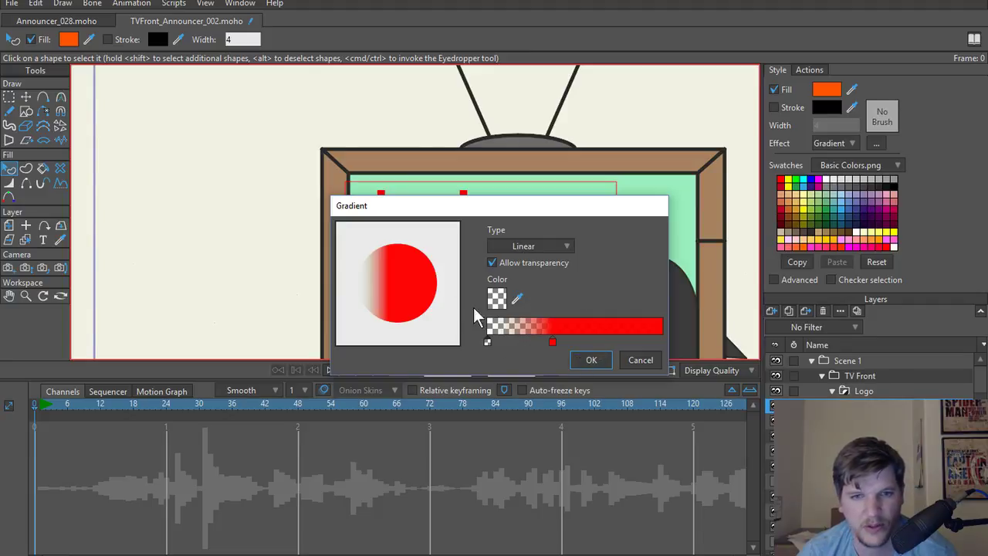
left_click(590, 360)
Shorten the mask's gradient to a tight diagonal transition across the "d" of "dancing" and render a preview frame.
left_click_drag(411, 247, 613, 244)
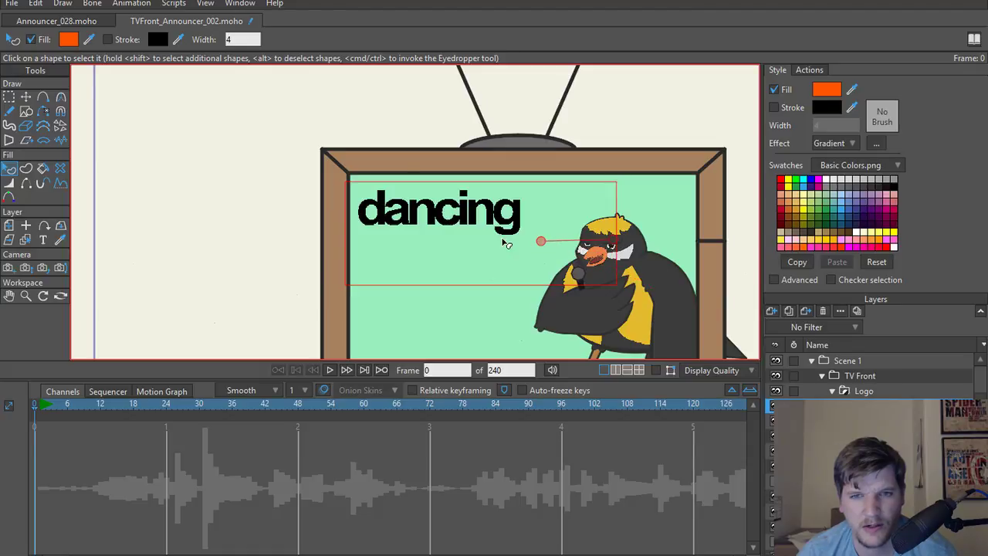
left_click_drag(540, 245, 419, 243)
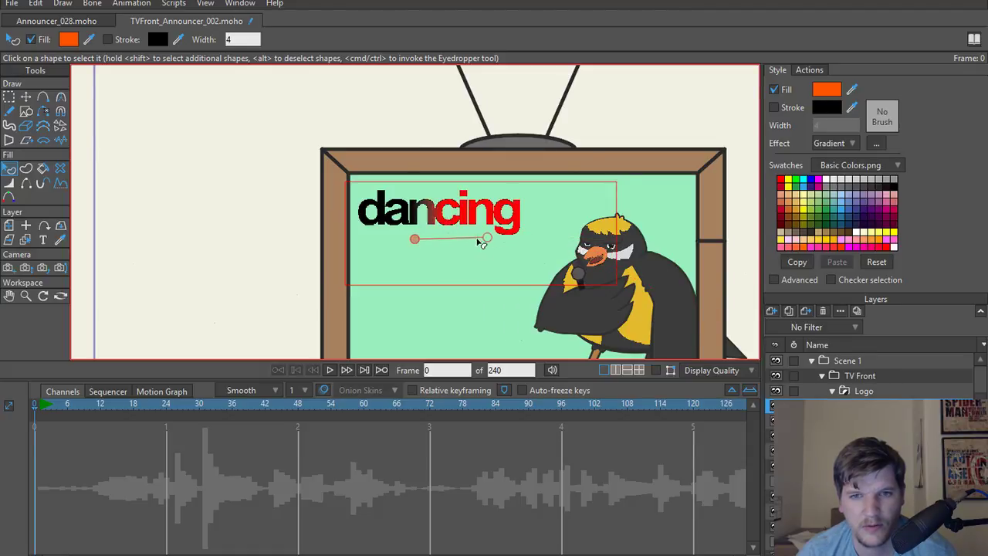
left_click_drag(516, 241, 425, 232)
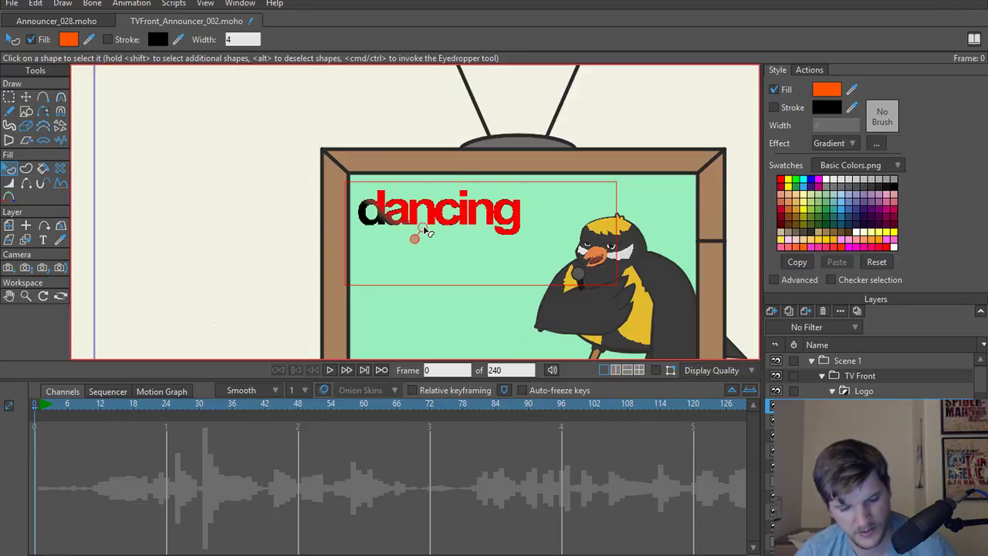
key("ctrl+r")
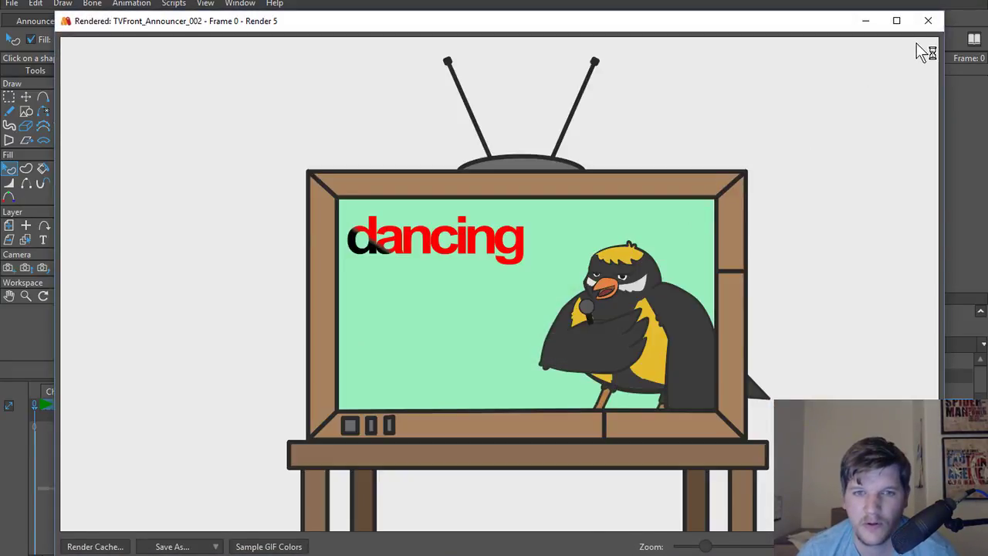
left_click(929, 23)
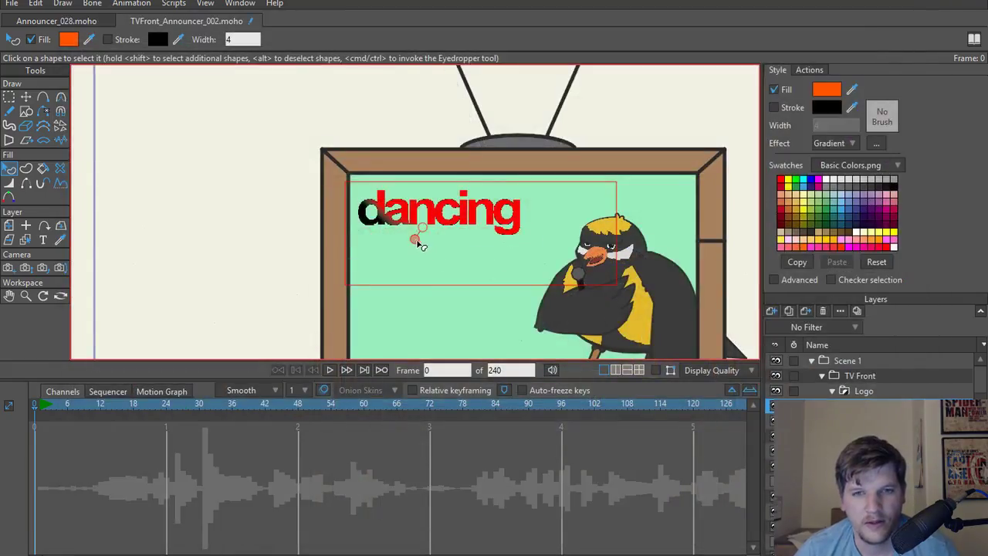
Lengthen the mask's gradient, place it nearly horizontally beneath "dancing" starting under the "a", and render a preview frame.
mouse_move(415, 236)
left_mouse_down()
mouse_move(345, 229)
mouse_move(456, 230)
mouse_move(487, 256)
mouse_move(423, 243)
mouse_move(430, 236)
left_mouse_up()
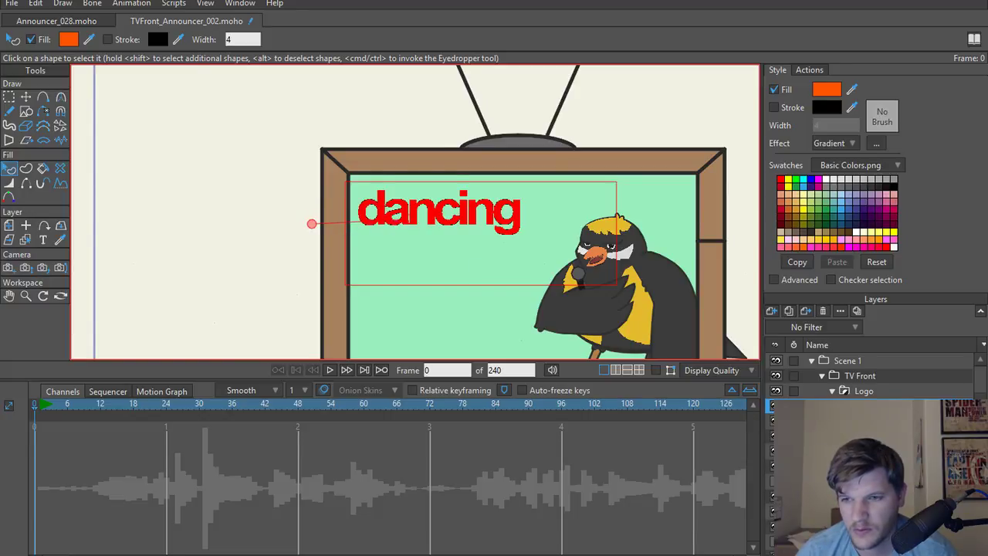
left_click(864, 435, "shift")
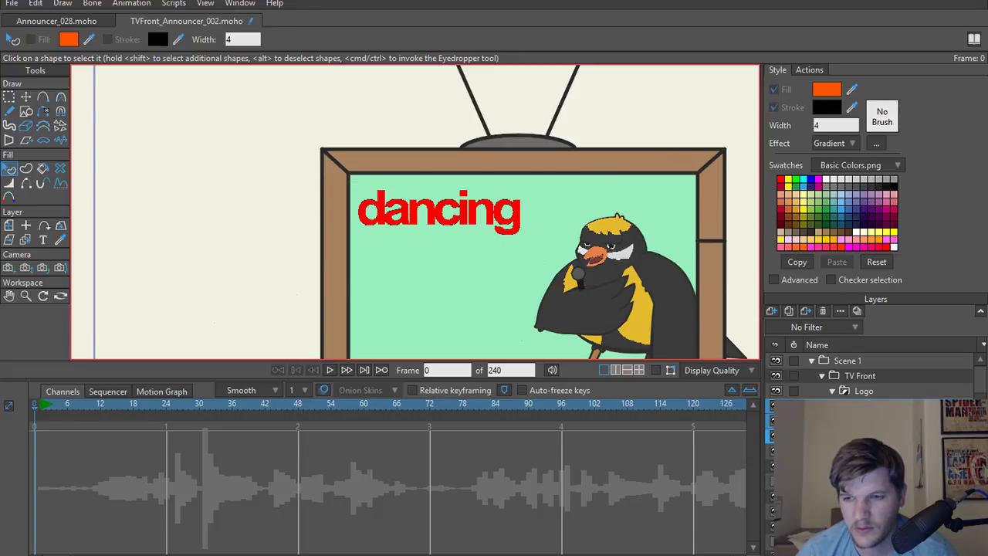
left_click(864, 451)
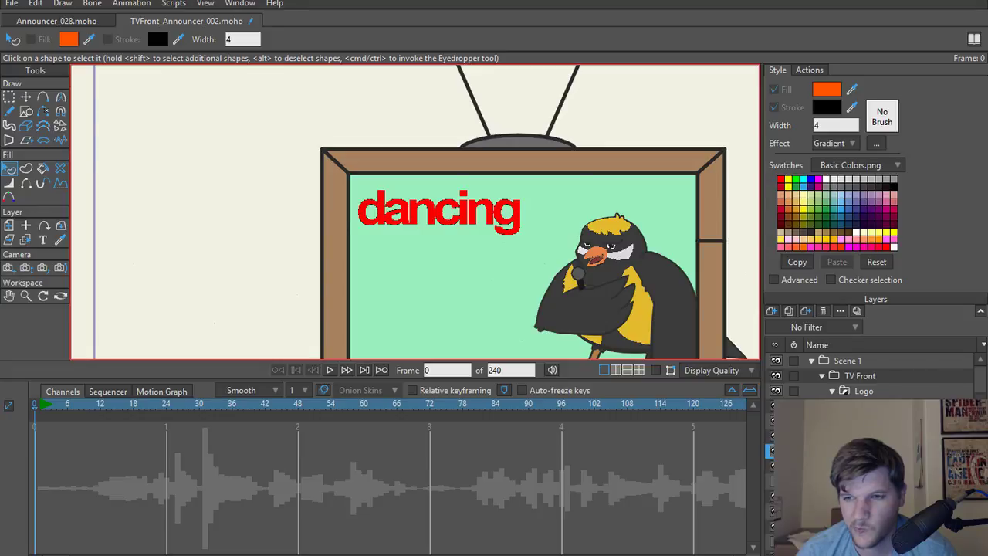
left_click(864, 406)
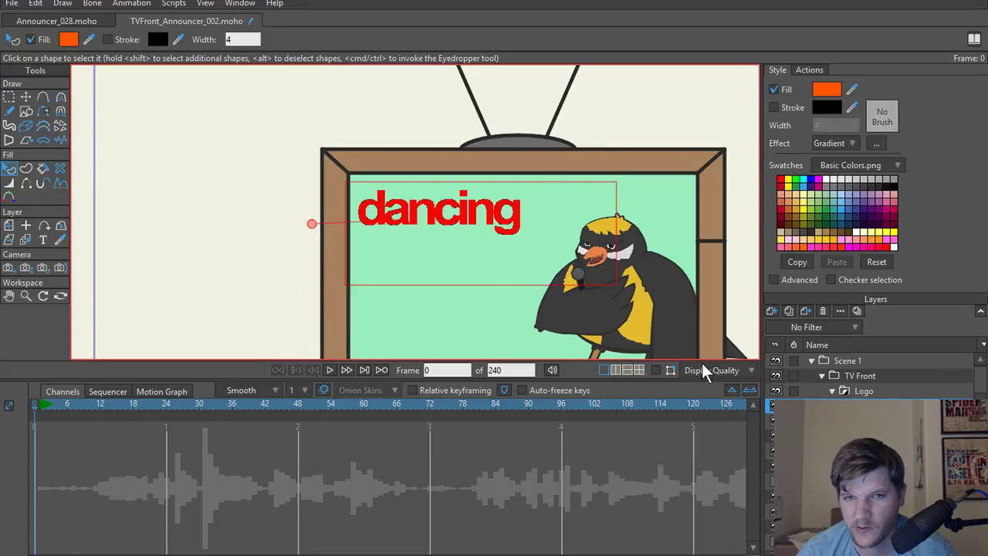
left_click_drag(312, 227, 398, 234)
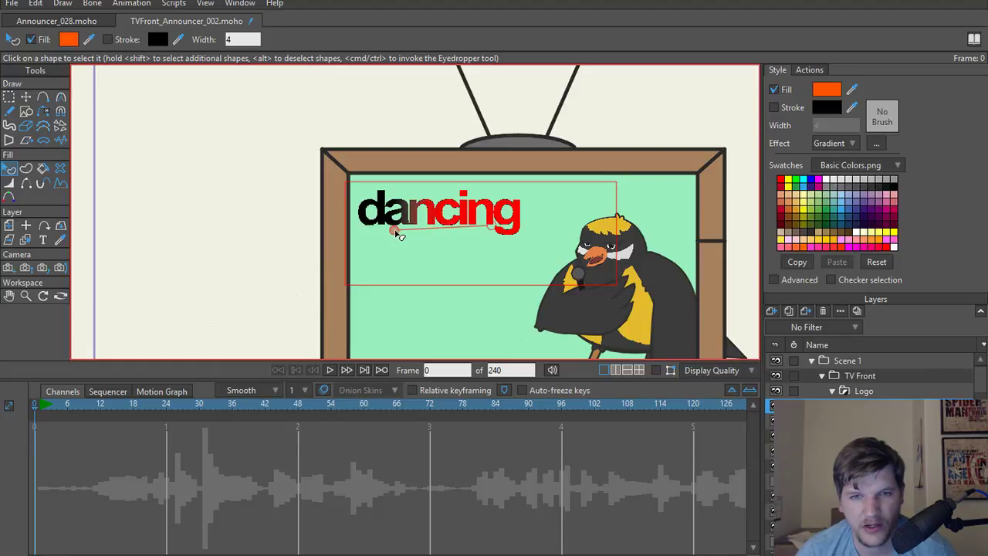
key("ctrl+r")
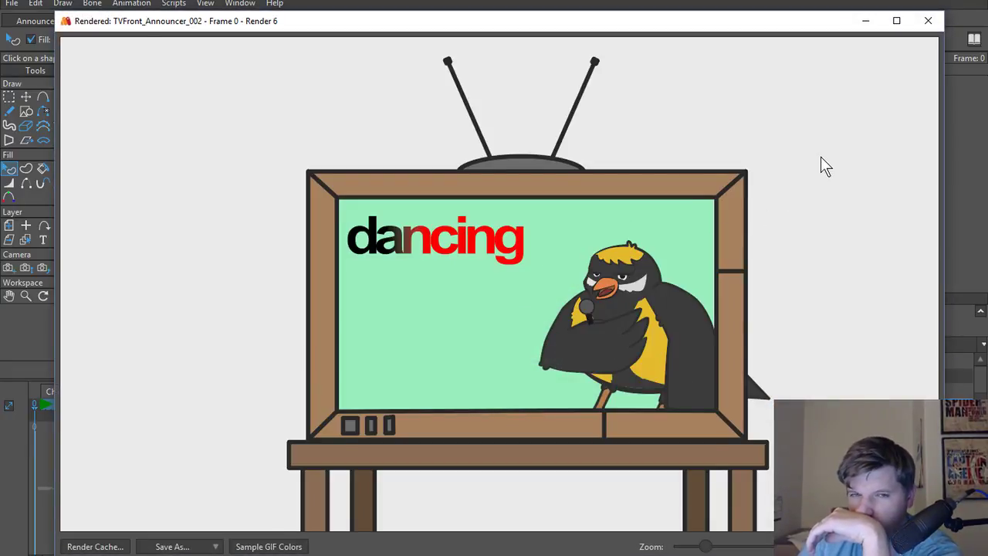
left_click(929, 21)
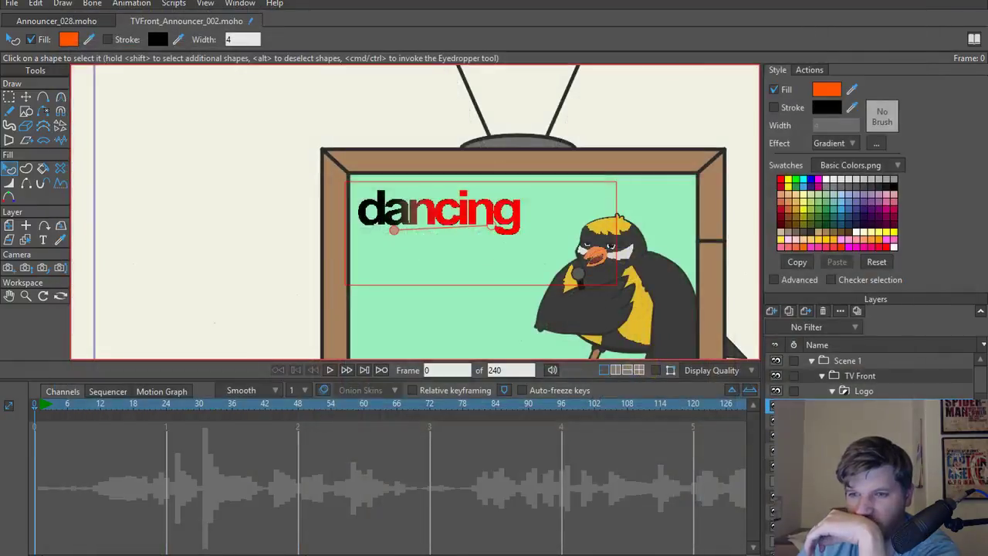
Try a different masking mode on the "birds" layer and render a preview frame.
double_click(872, 421)
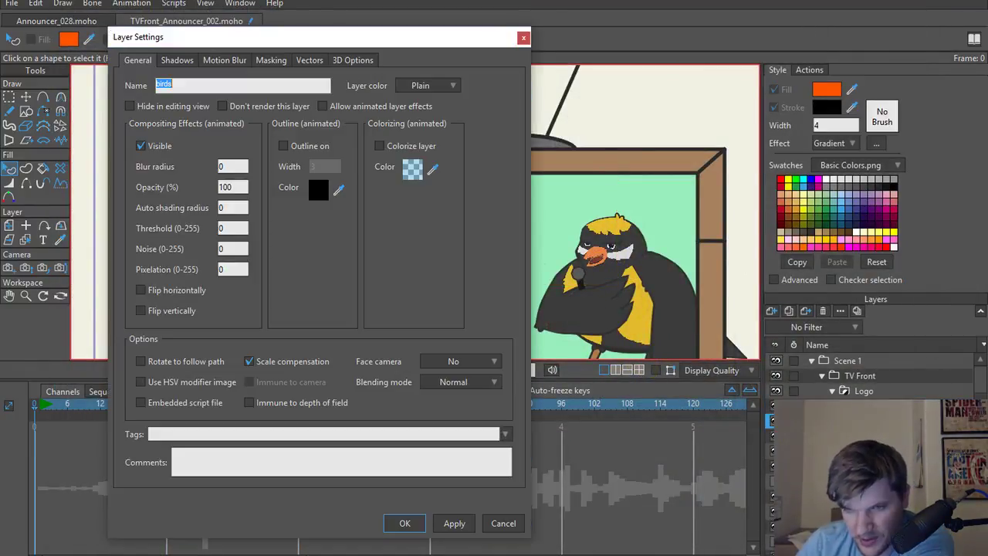
left_click(523, 38)
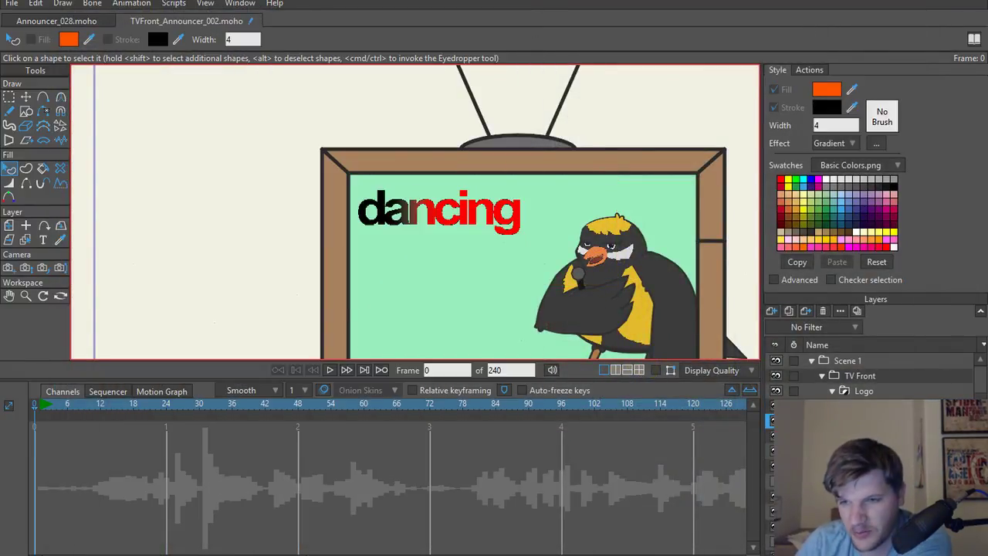
right_click(871, 420)
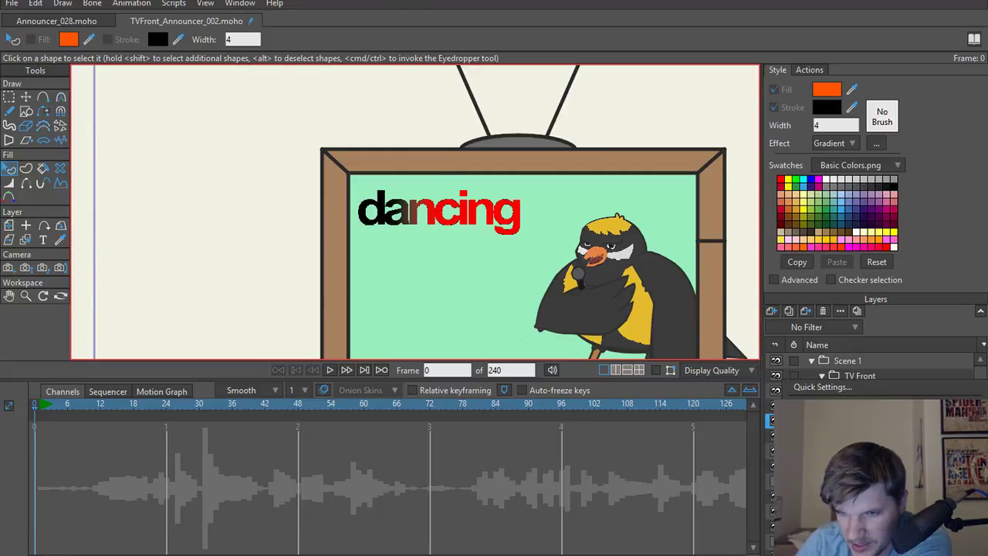
left_click(864, 470)
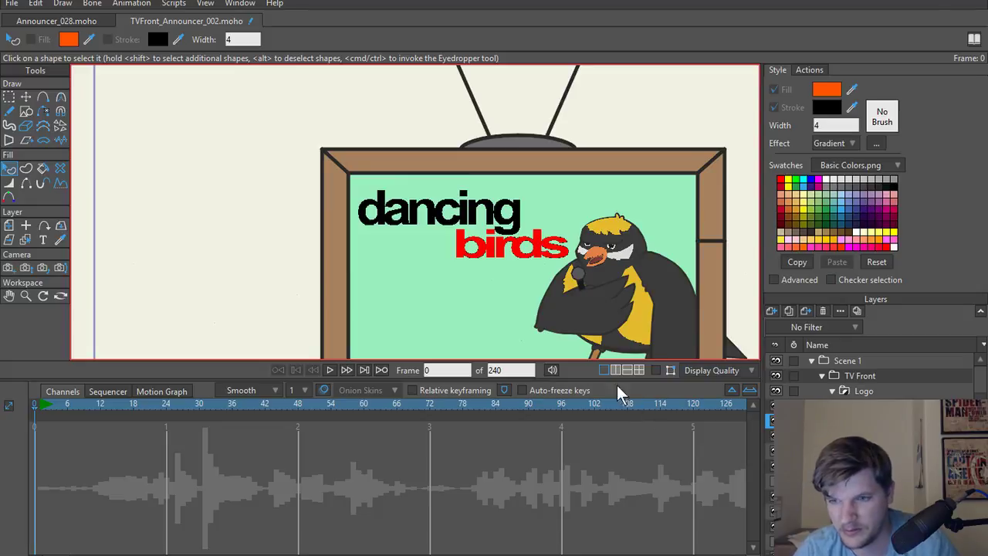
key("ctrl+r")
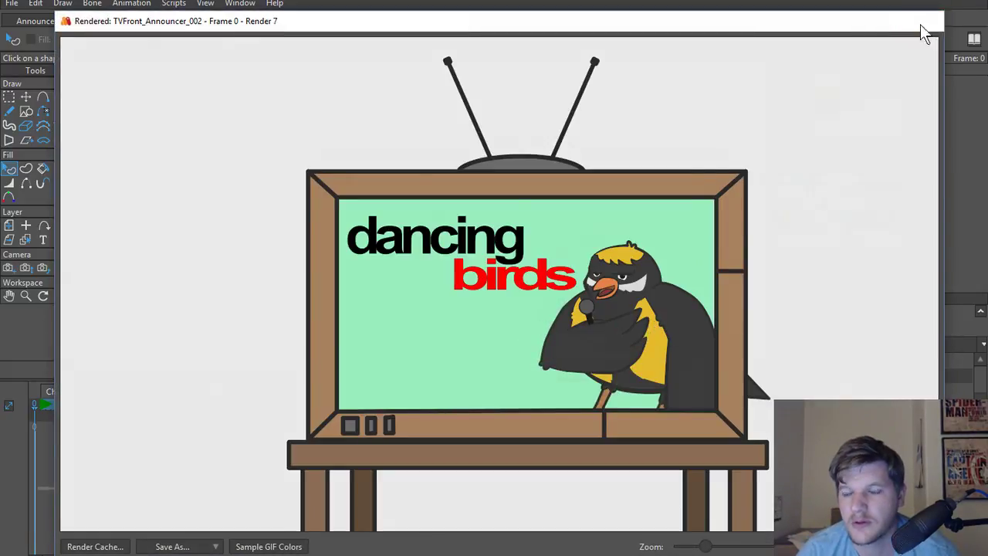
left_click(921, 24)
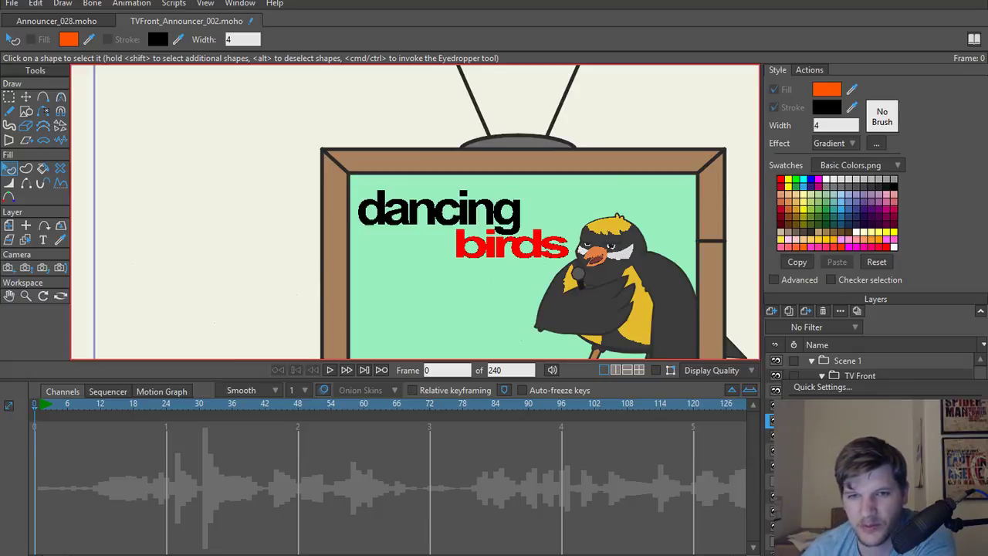
Switch the "birds" layer's masking mode so the gradient mask covers both logo words, and start a test render.
left_click(841, 470)
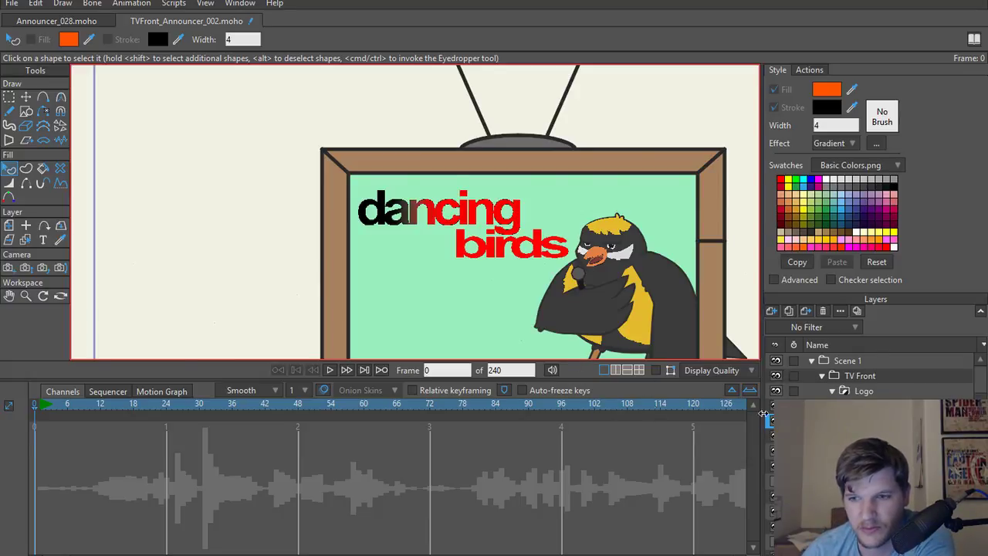
key("ctrl+r")
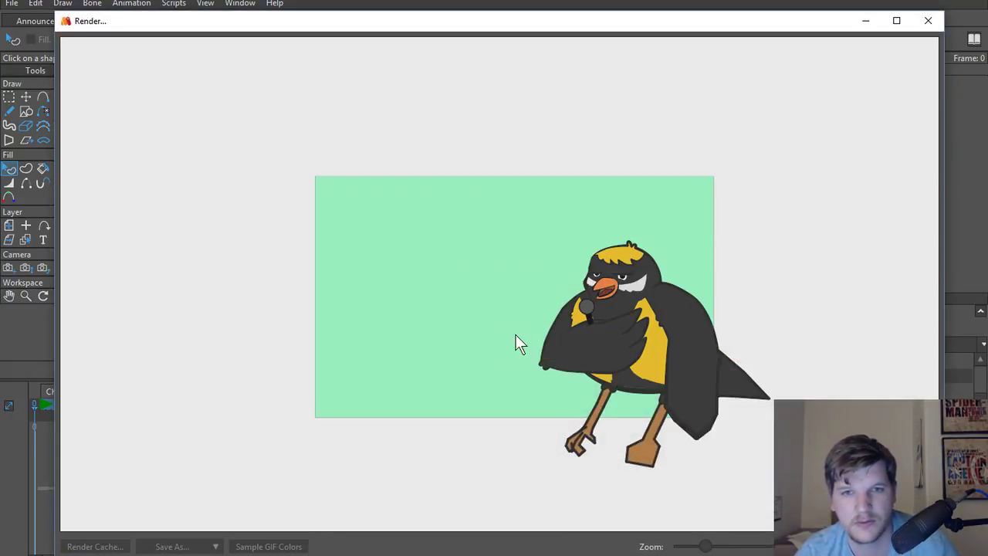
left_click(923, 28)
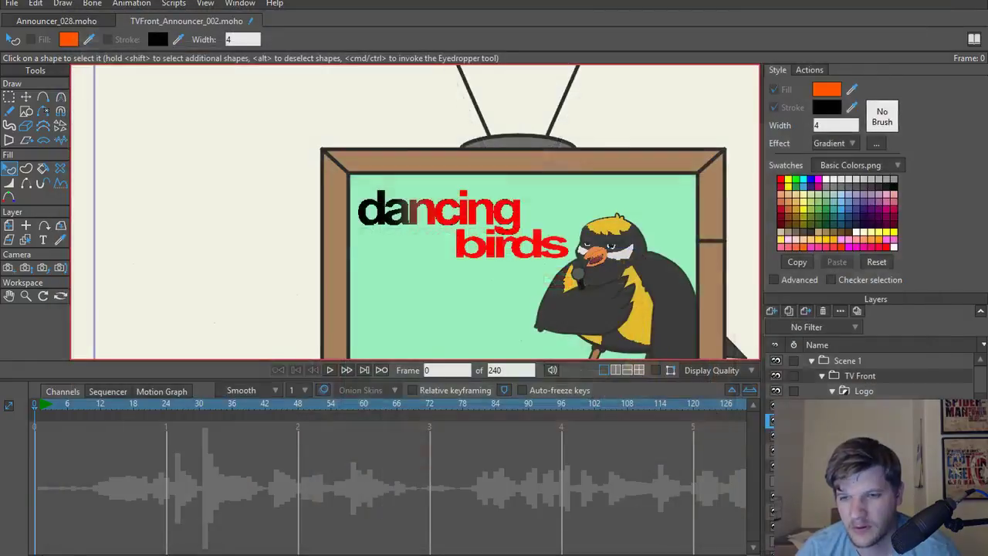
Shift the Mask layer's gradient right so it starts beneath the "g" of "dancing" and fades across "birds", and render a preview frame.
double_click(872, 405)
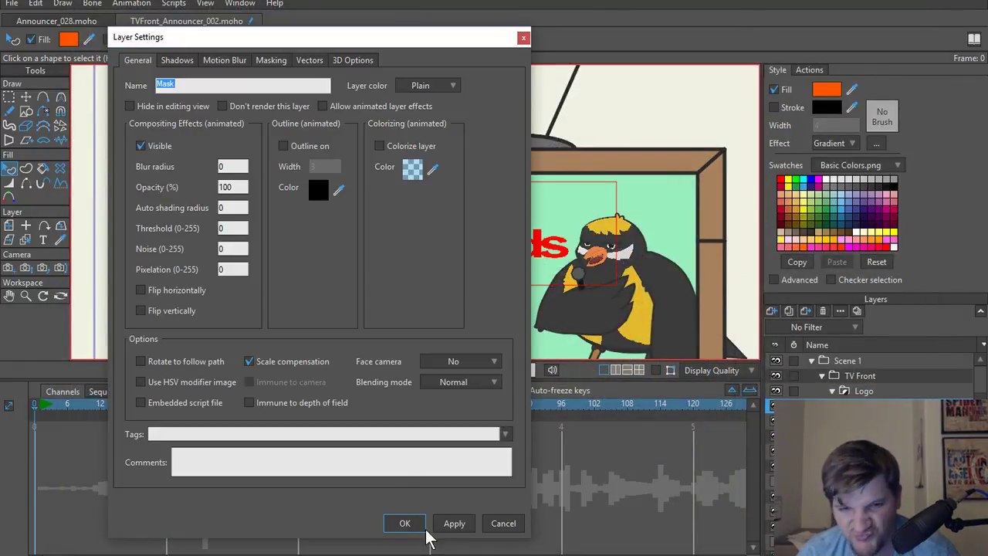
left_click(494, 524)
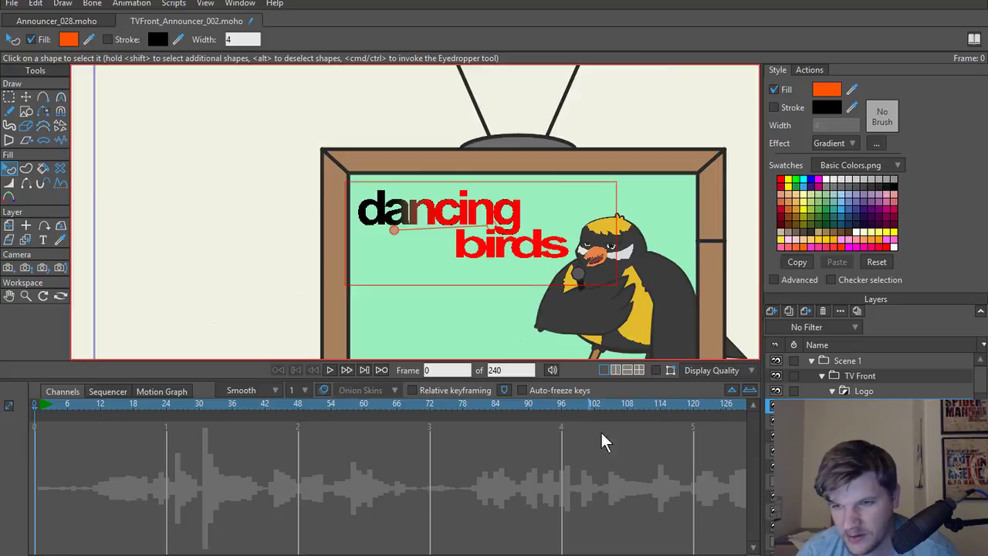
left_click(885, 390)
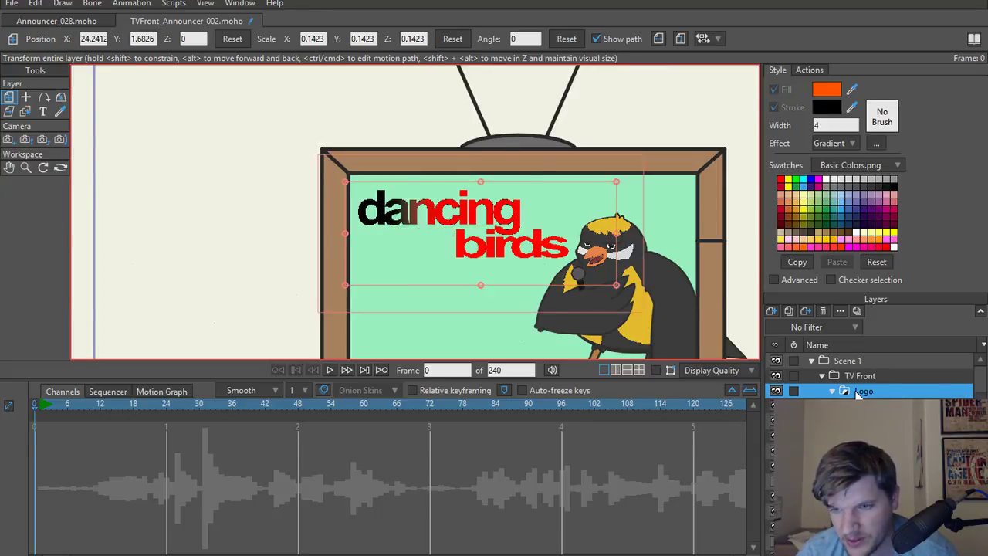
left_click(872, 406)
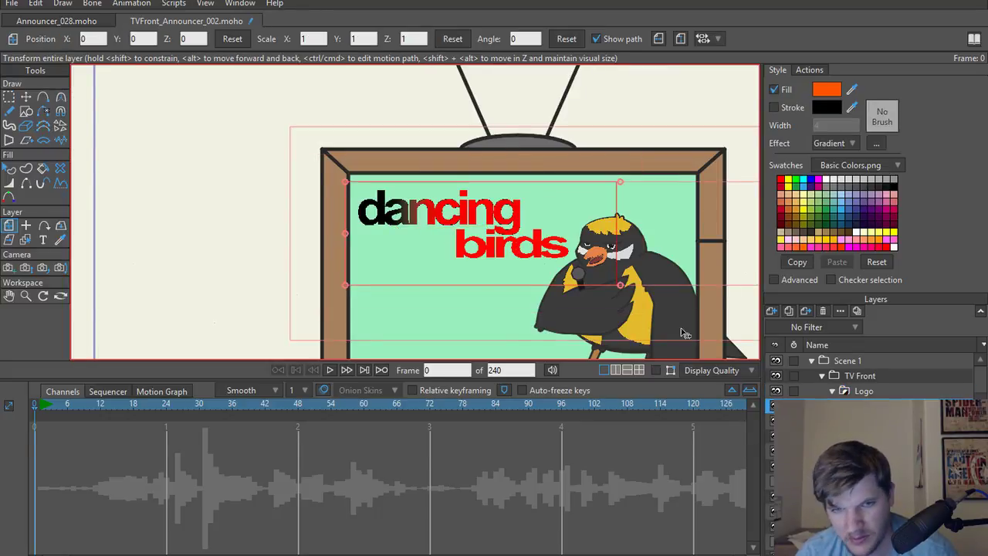
key("q")
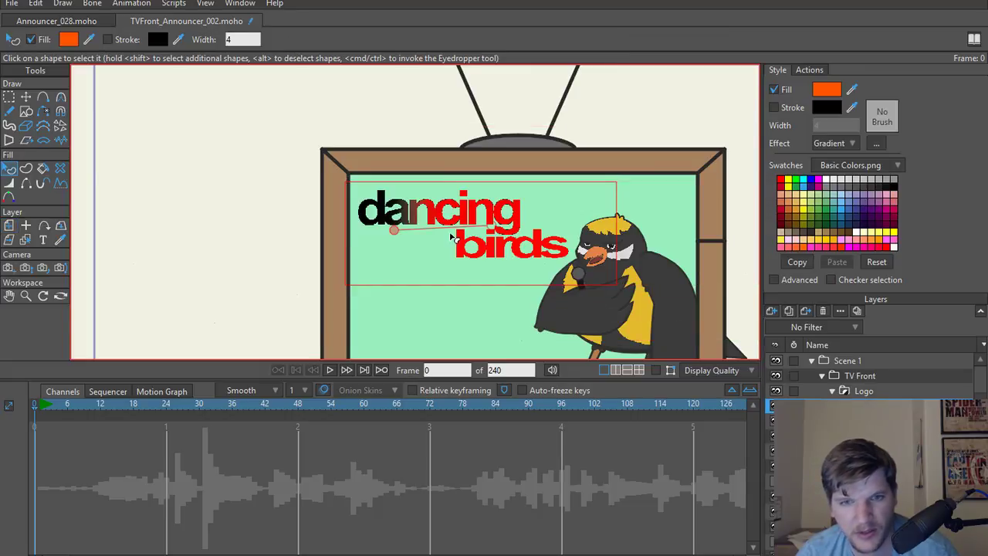
left_click_drag(395, 230, 483, 233)
left_click_drag(434, 241, 498, 240)
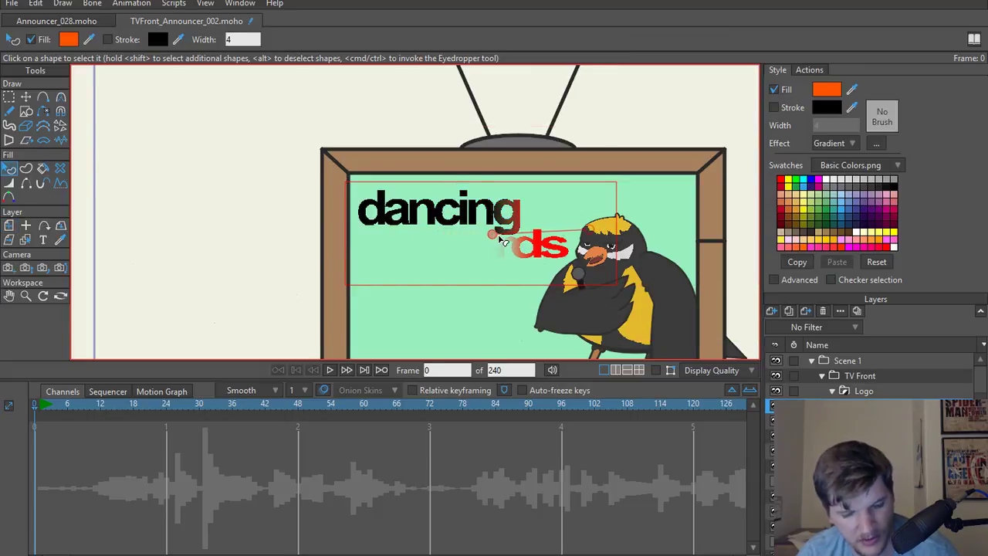
key("ctrl+r")
left_click(926, 21)
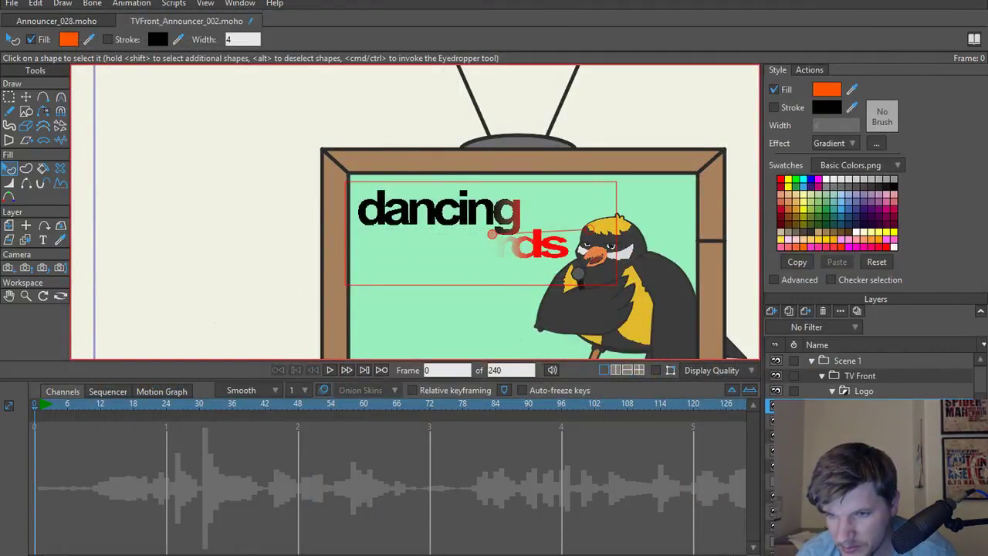
double_click(863, 420)
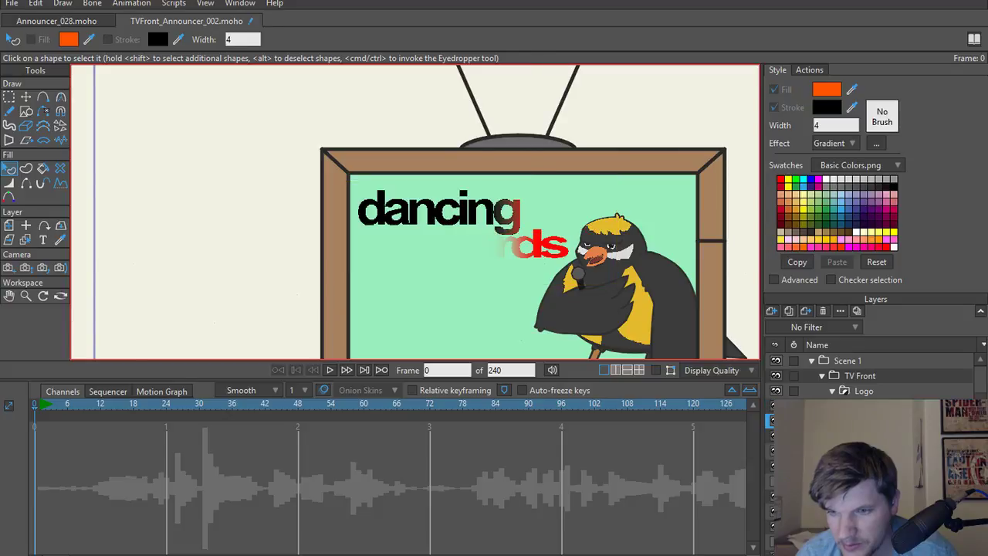
left_click(524, 39)
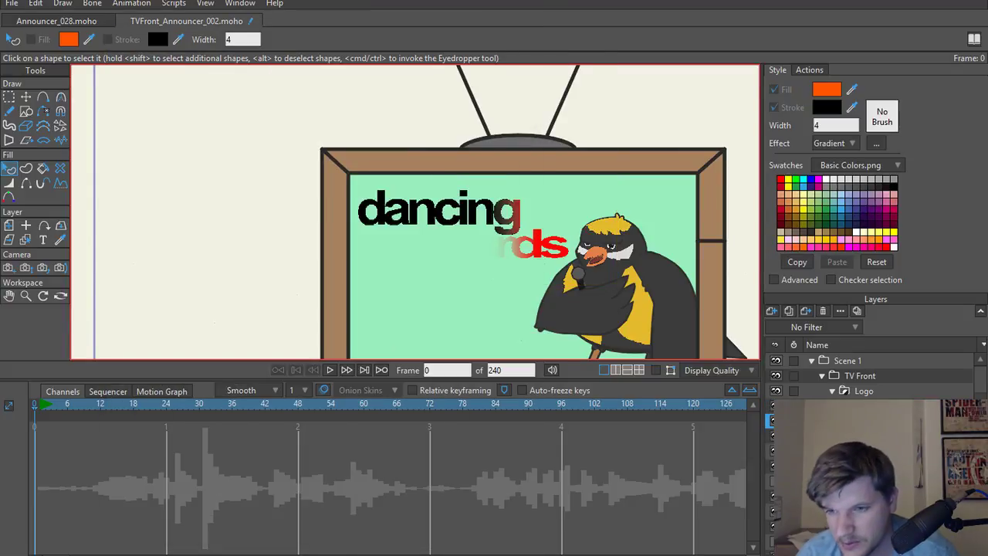
right_click(863, 420)
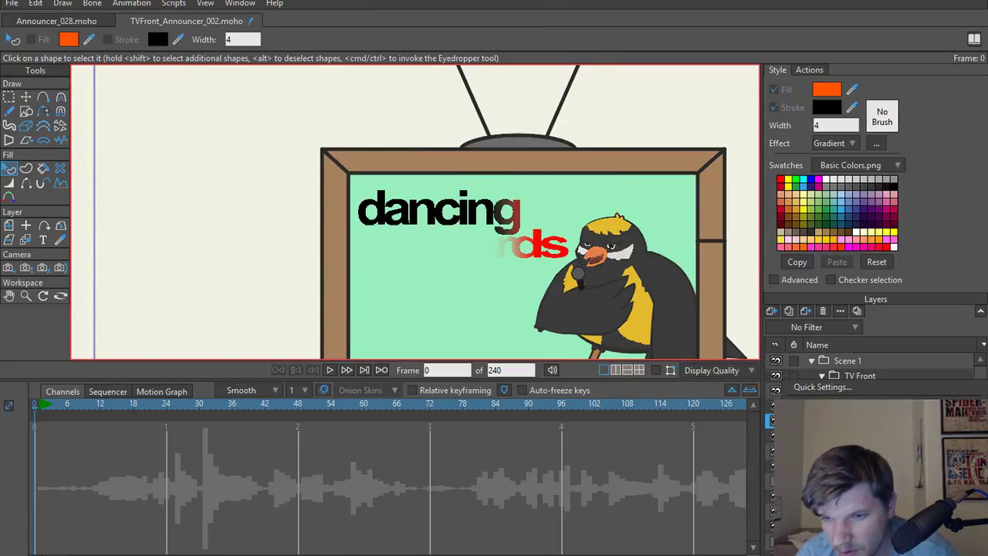
left_click(665, 392)
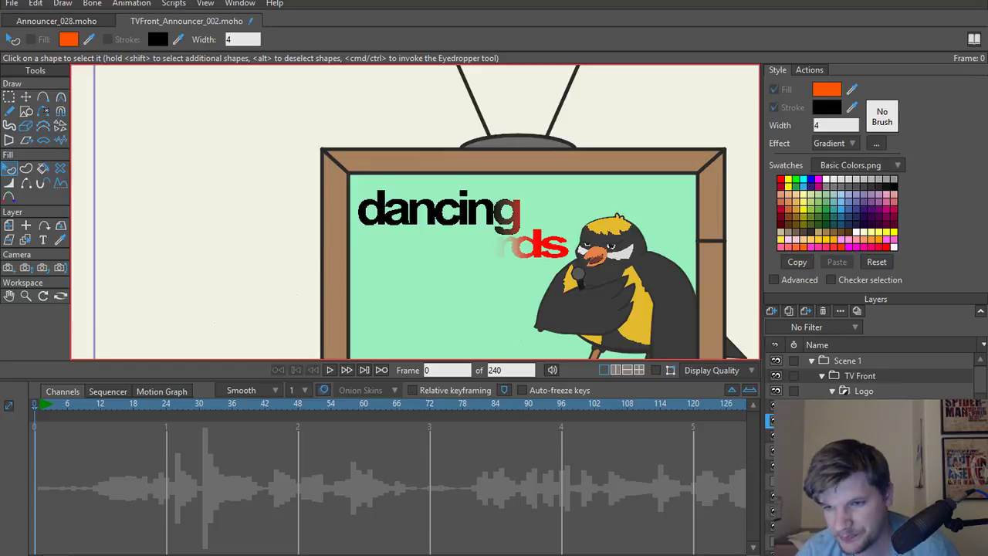
Change the masking mode of the remaining logo word layers so the gradient mask also covers "dancing".
left_click(862, 436)
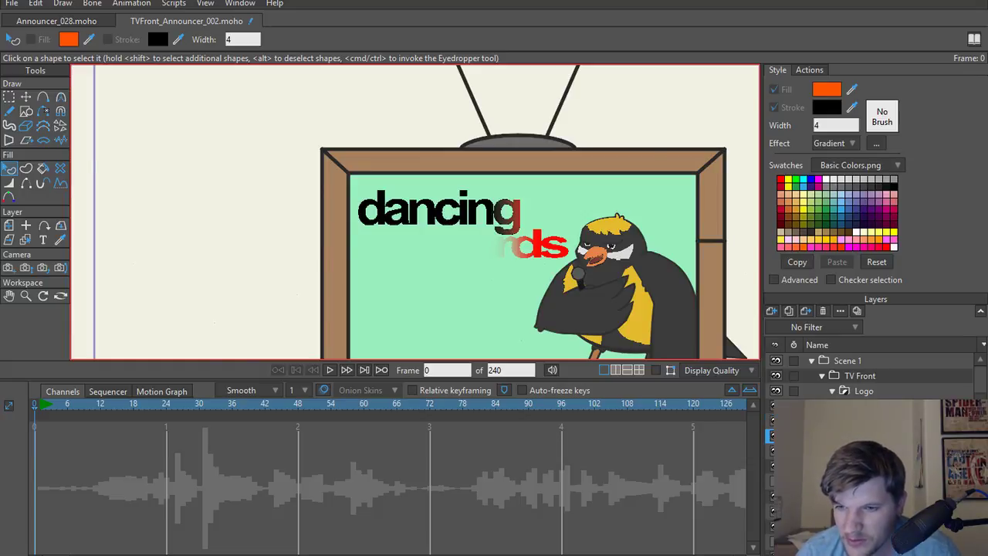
right_click(863, 438)
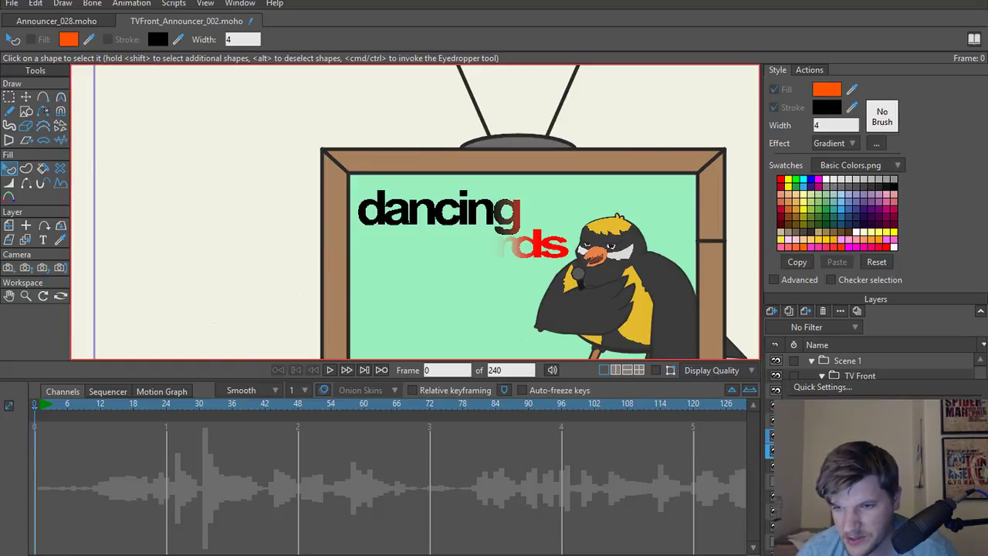
left_click(845, 463)
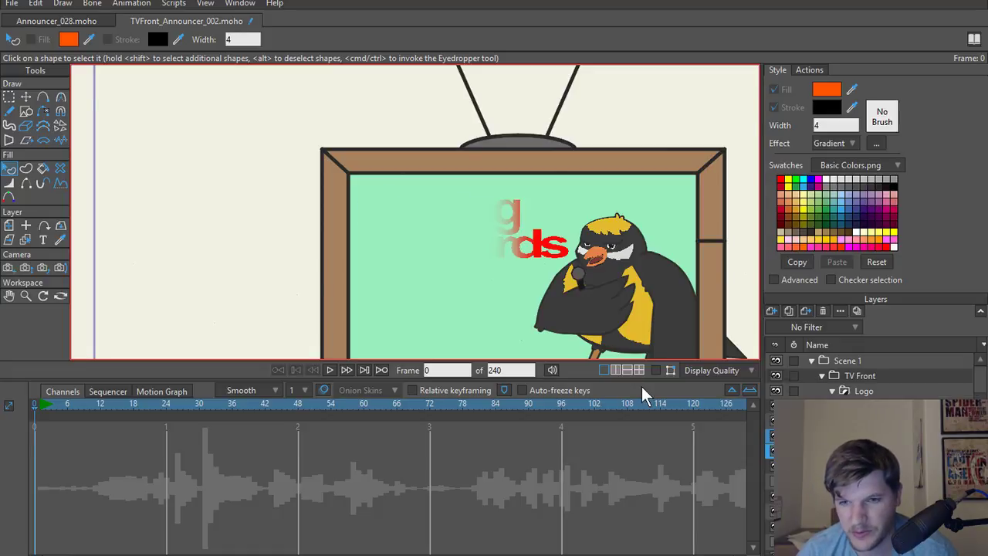
Reverse the Mask layer's gradient so its solid side faces left, and shift it left beneath the start of "dancing".
left_click(863, 405)
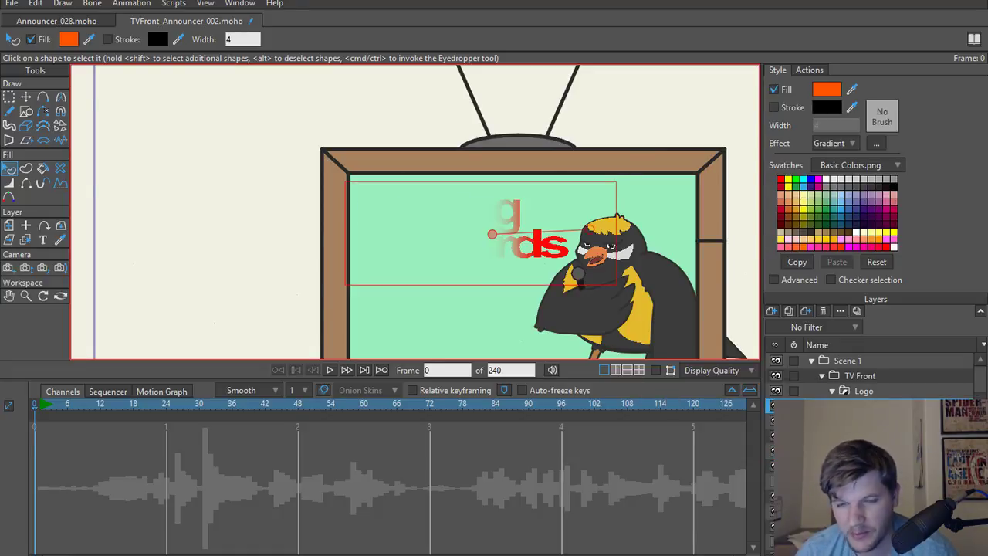
left_click_drag(587, 232, 301, 234)
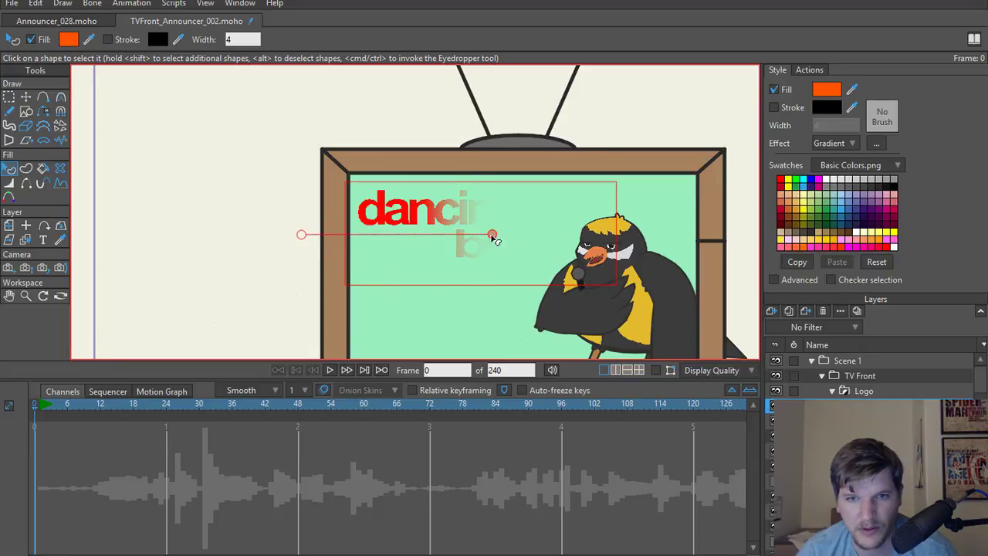
left_click_drag(500, 242, 411, 246)
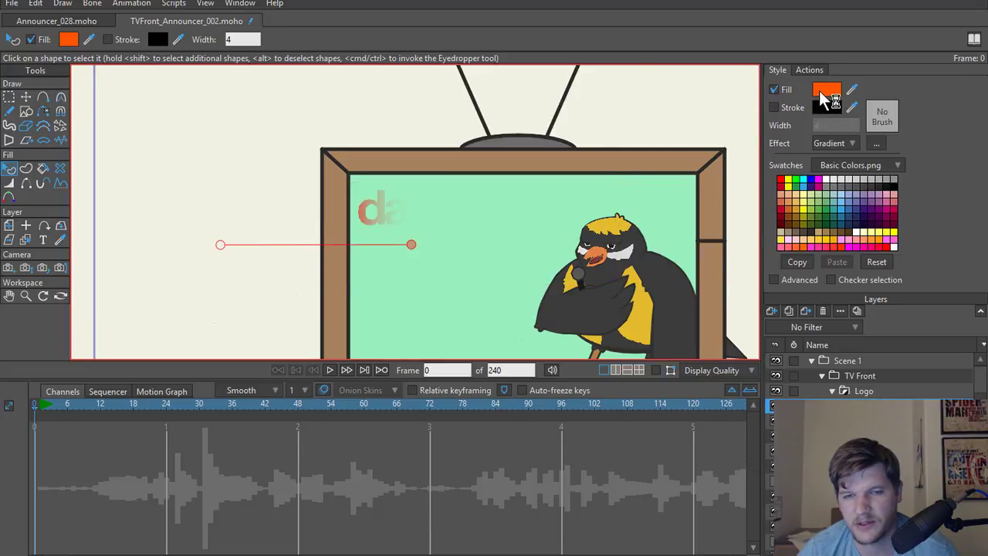
left_click(819, 90)
left_click_drag(662, 235, 488, 331)
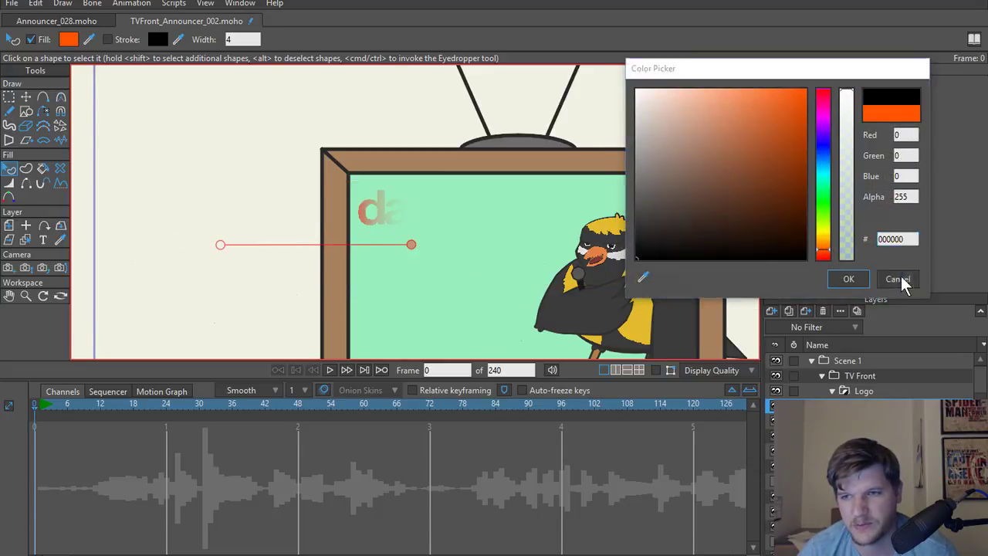
left_click(897, 279)
Change the mask gradient's red color stop to black, and move the gradient right so it fades out at the "i" of "dancing".
left_click(875, 143)
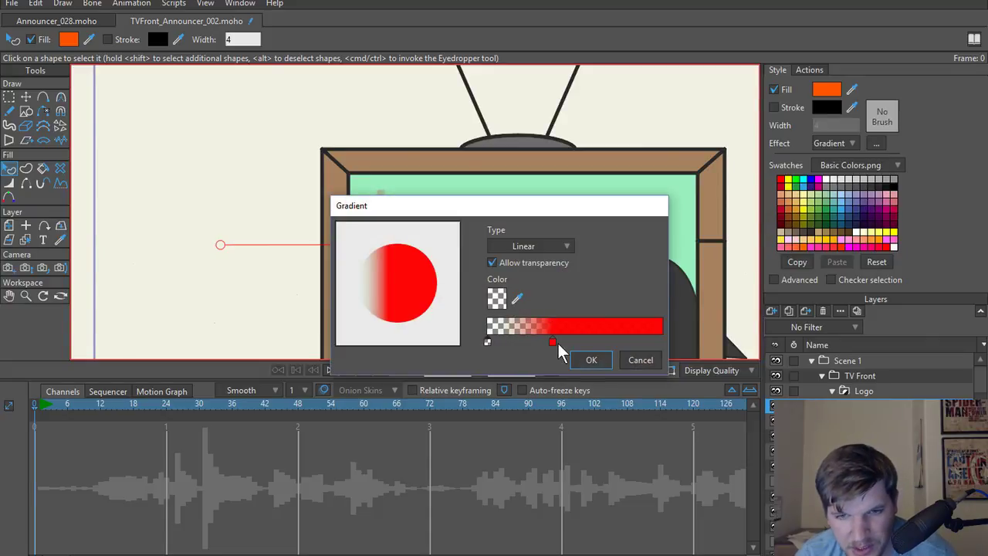
left_click(552, 342)
double_click(552, 342)
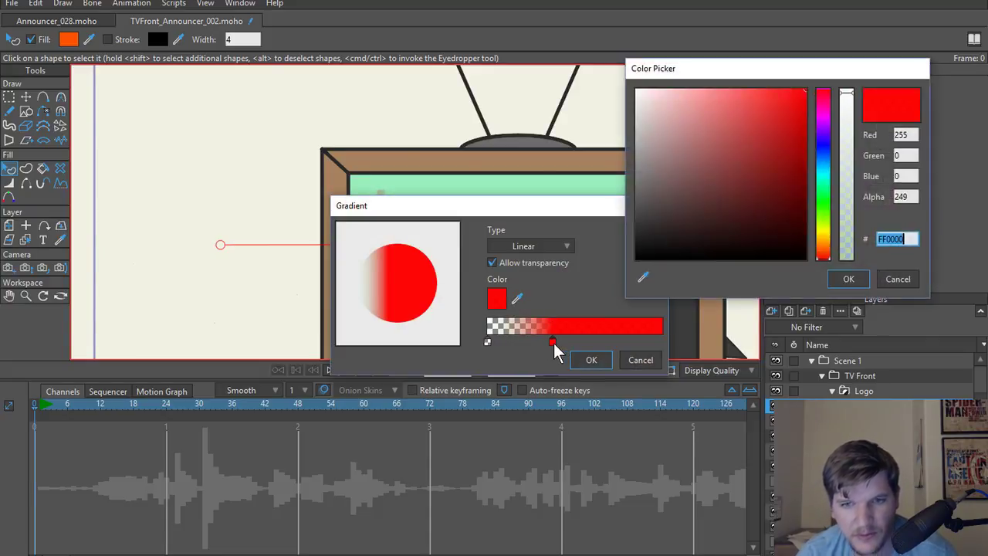
left_click(655, 212)
left_click(848, 278)
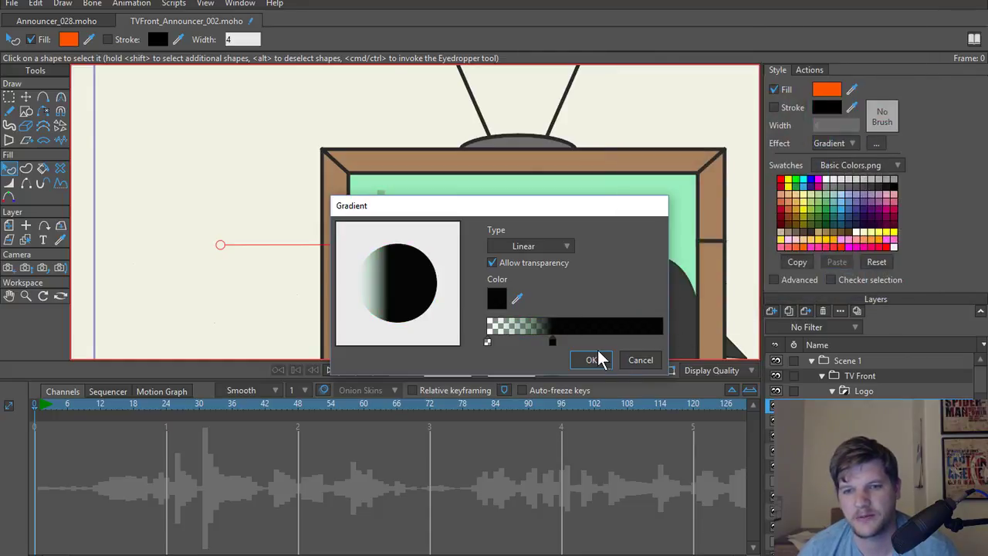
left_click(592, 360)
mouse_move(413, 245)
left_mouse_down()
mouse_move(601, 256)
mouse_move(381, 248)
mouse_move(565, 253)
mouse_move(382, 238)
mouse_move(545, 239)
mouse_move(395, 242)
mouse_move(520, 250)
mouse_move(540, 246)
mouse_move(373, 246)
mouse_move(518, 244)
mouse_move(476, 248)
left_mouse_up()
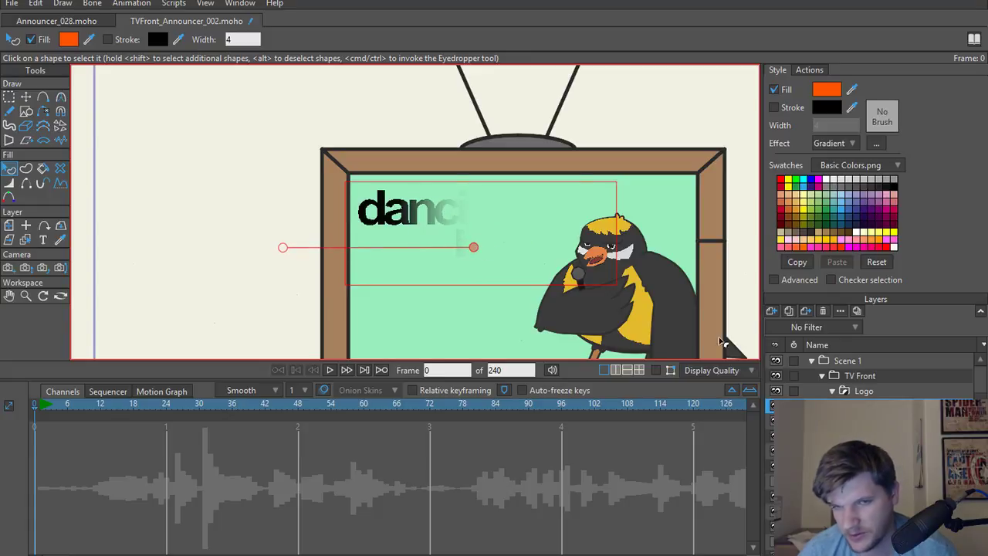
Keyframe the mask gradient fading near the "n" of "dancing" at frame 1 and across the end of "birds" at frame 24.
left_click(42, 406)
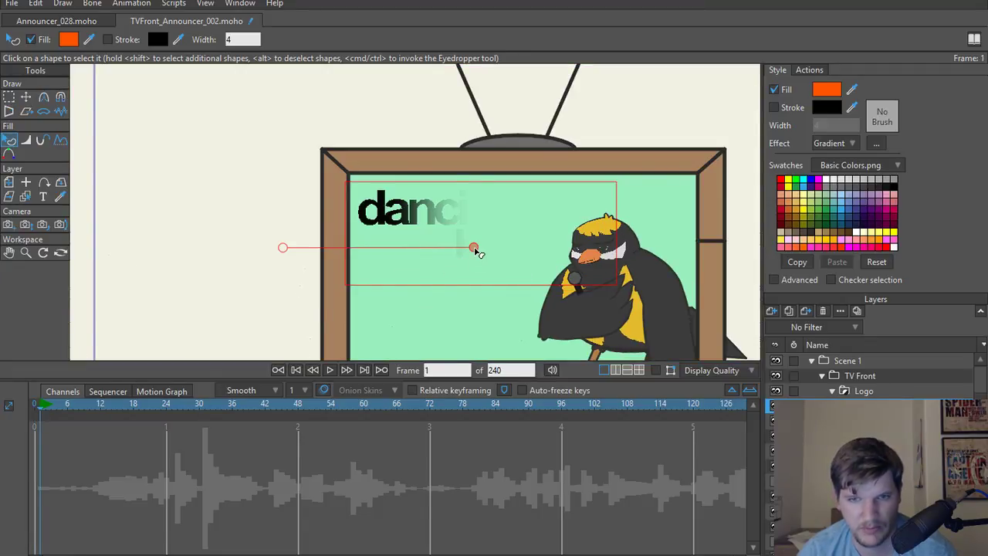
left_click_drag(476, 248, 505, 247)
left_click_drag(78, 406, 164, 407)
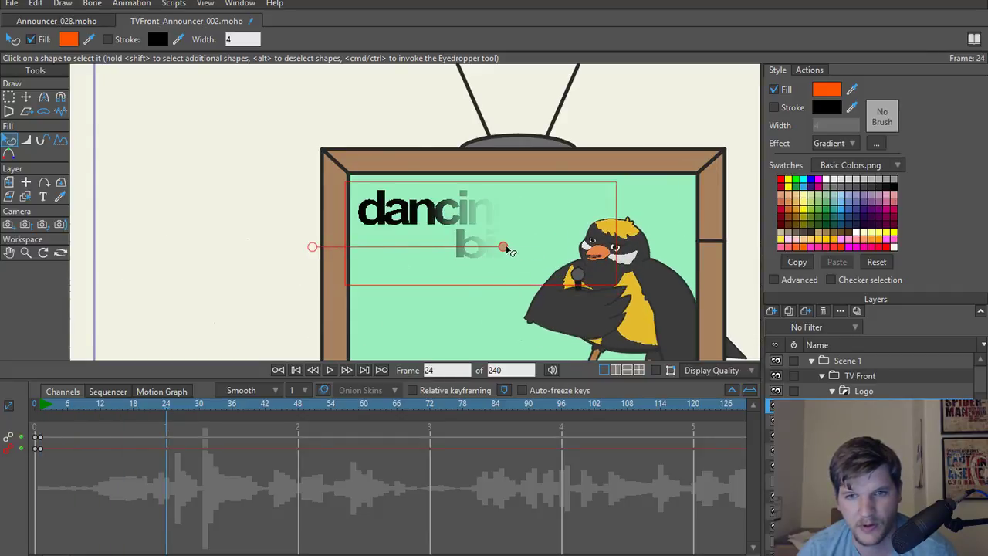
left_click_drag(507, 248, 598, 251)
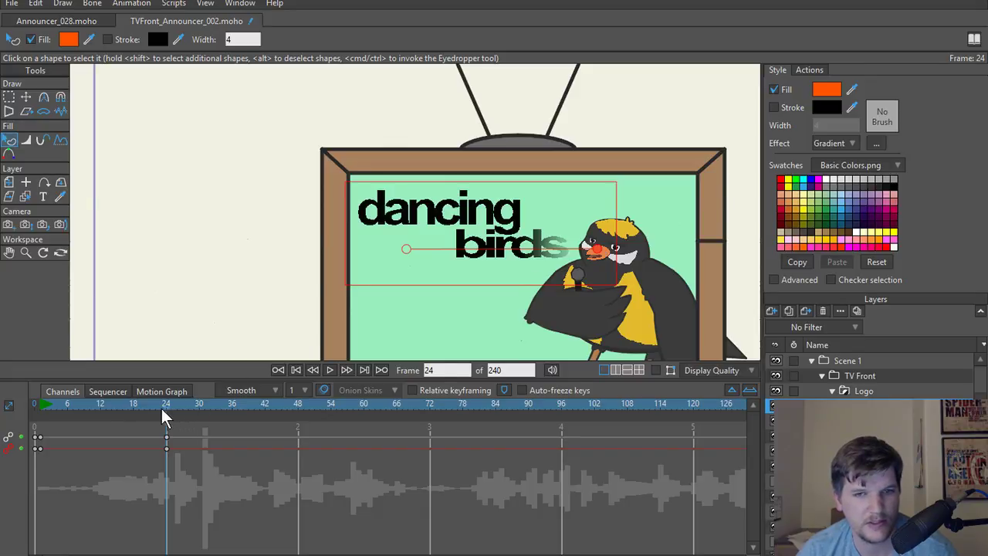
Delete the mask gradient's keyframes from the timeline.
left_click_drag(162, 408, 11, 412)
left_click_drag(183, 437, 11, 472)
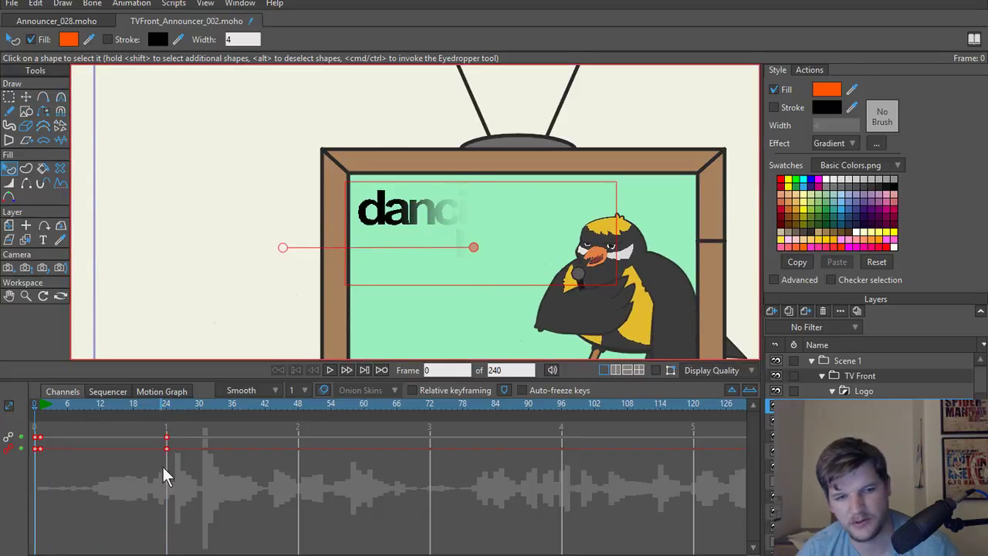
key("Delete")
Keyframe the mask gradient at the TV screen's left edge at frame 1 and past the end of "birds" at frame 24.
left_click(38, 407)
left_click(38, 408)
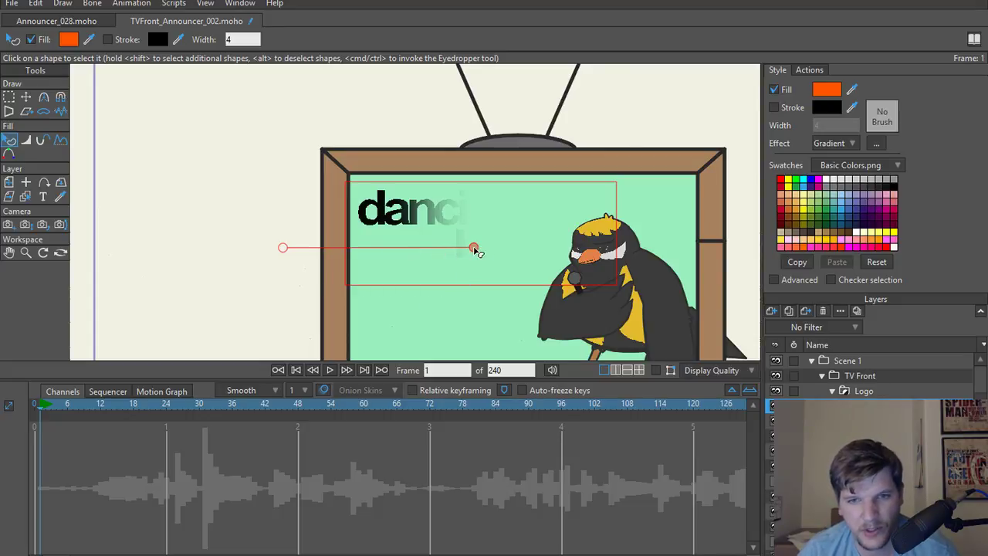
left_click_drag(474, 248, 350, 243)
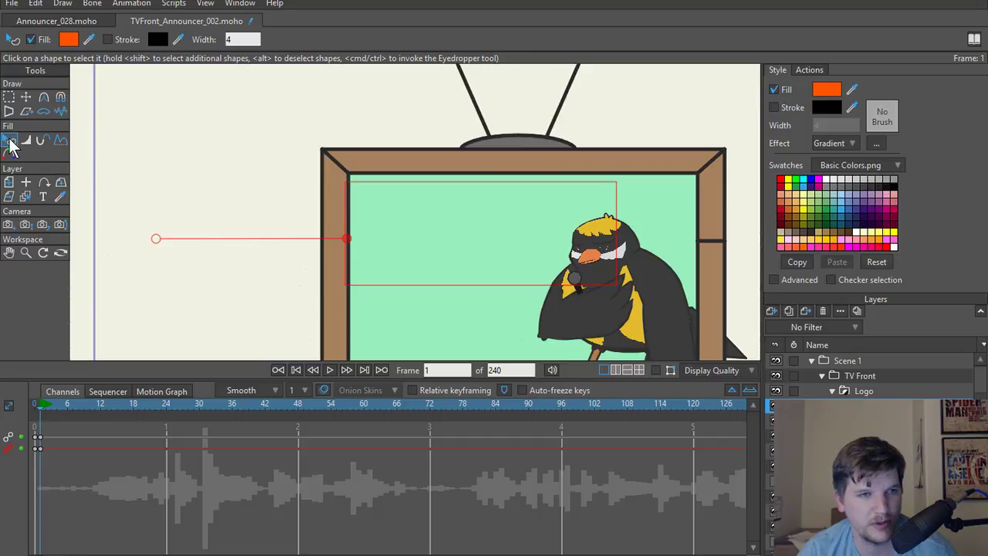
left_click_drag(99, 404, 167, 406)
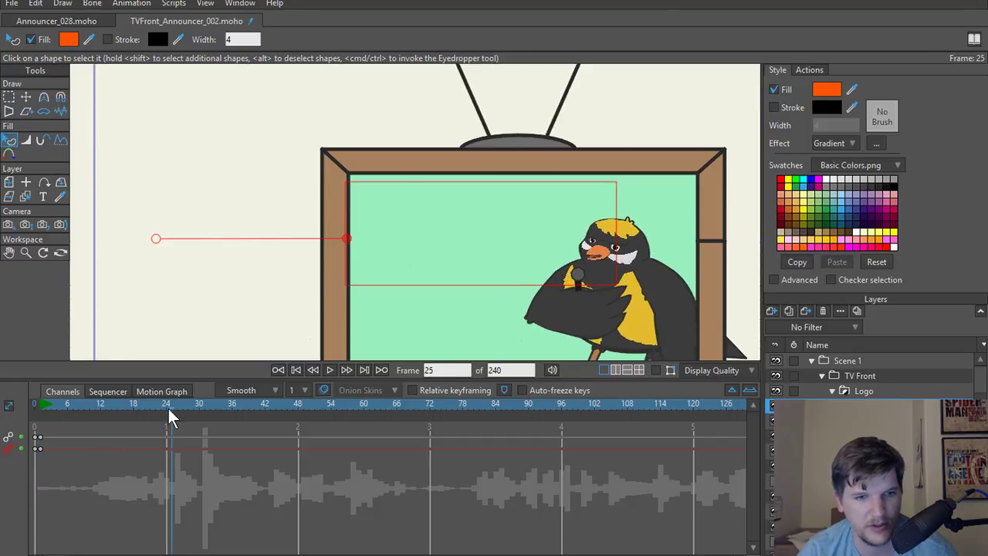
left_click_drag(349, 240, 626, 238)
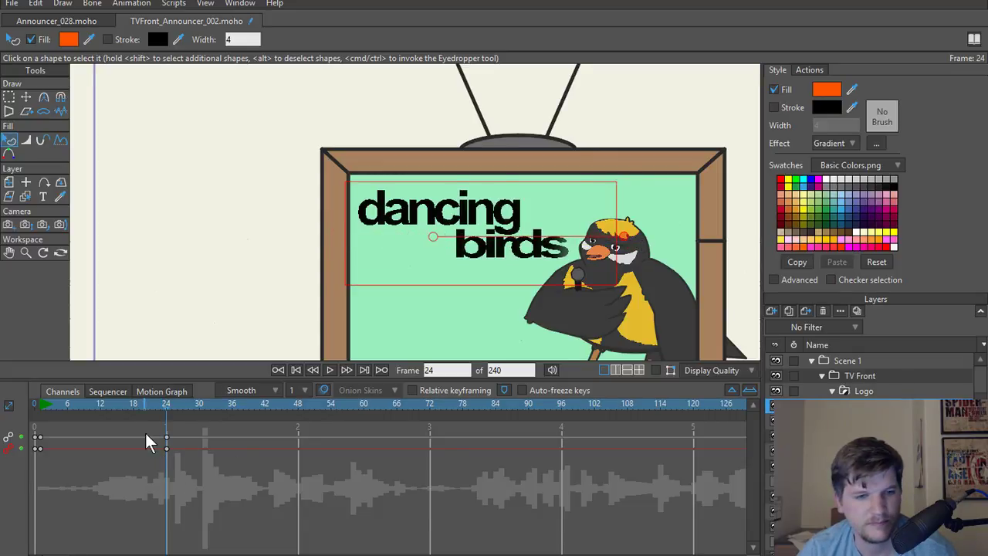
Play back the logo's wipe-in from the start of the timeline and return to frame 1.
left_click_drag(145, 432, 183, 455)
left_click_drag(91, 405, 2, 403)
key("space")
key("space")
key("space")
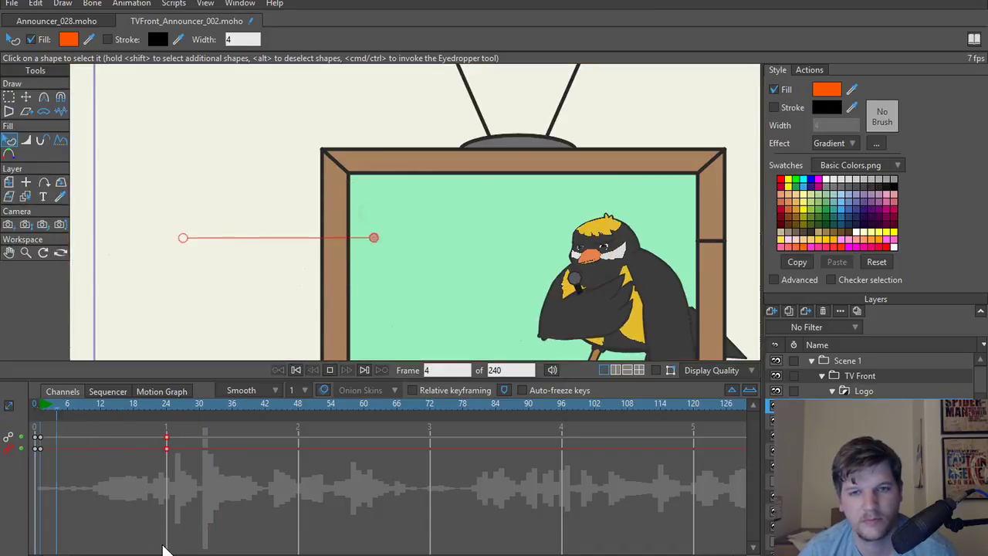
left_click(44, 407)
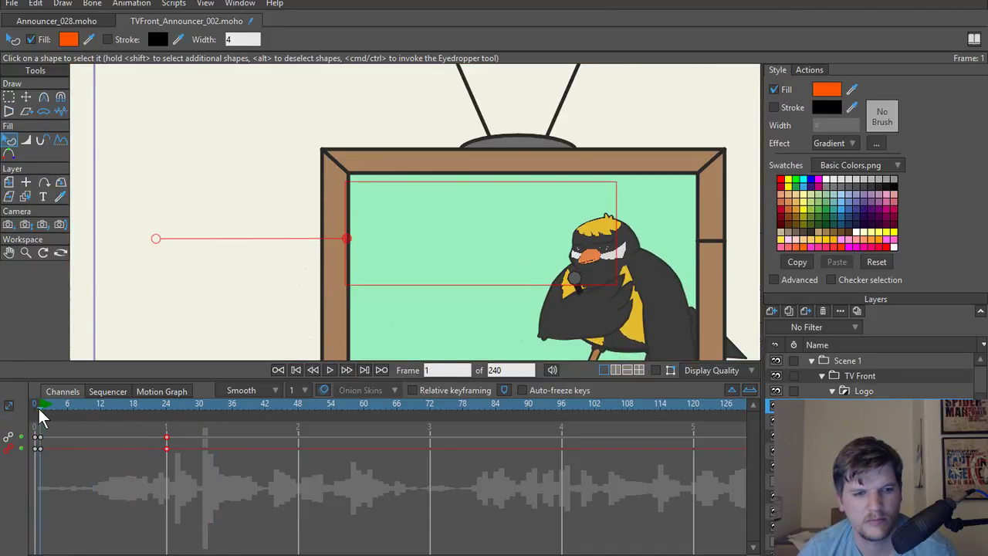
Delay the mask gradient's wipe to frames 45 to 68, with a copy of its starting key at frame 1, and play it back.
left_click_drag(186, 434, 210, 447)
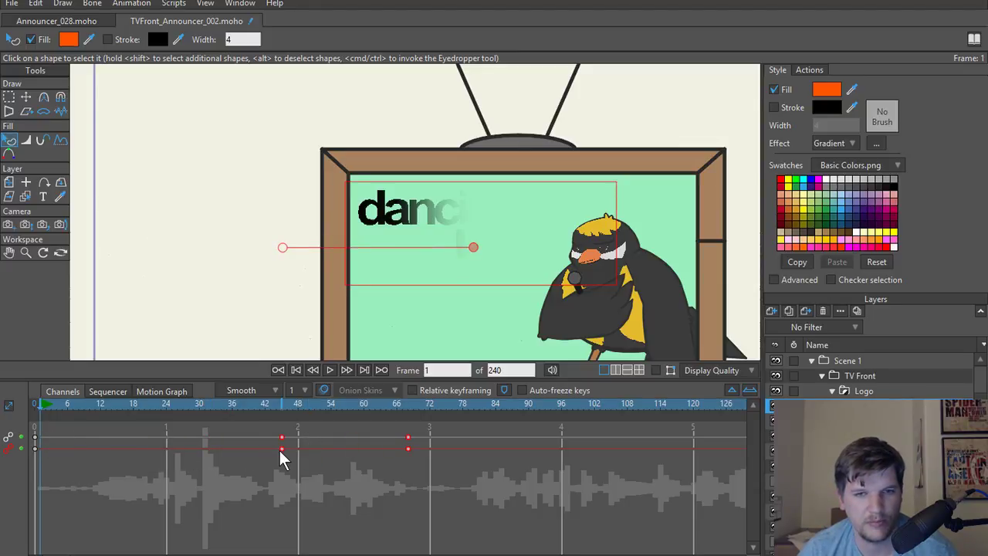
left_click_drag(37, 402, 270, 424)
left_click(281, 438)
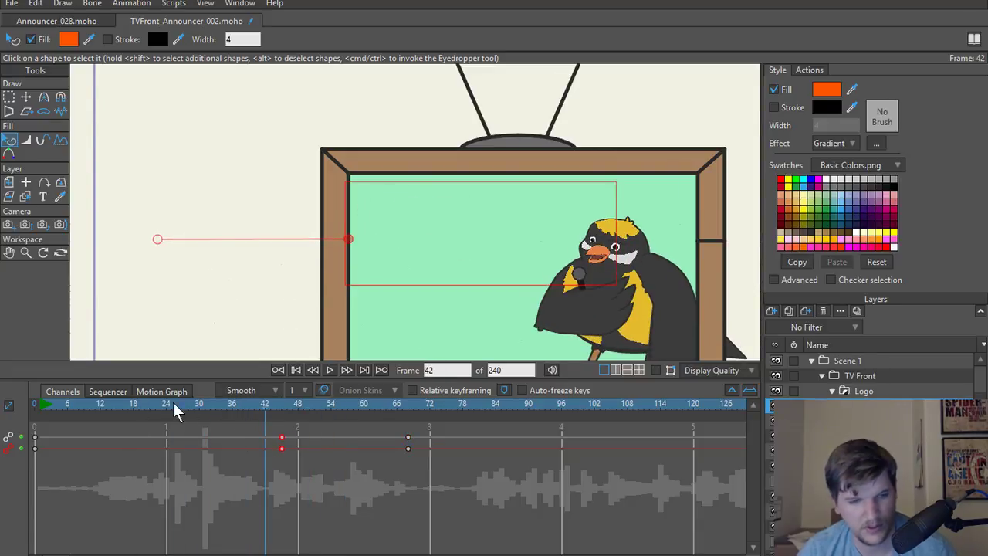
left_click_drag(81, 401, 39, 412)
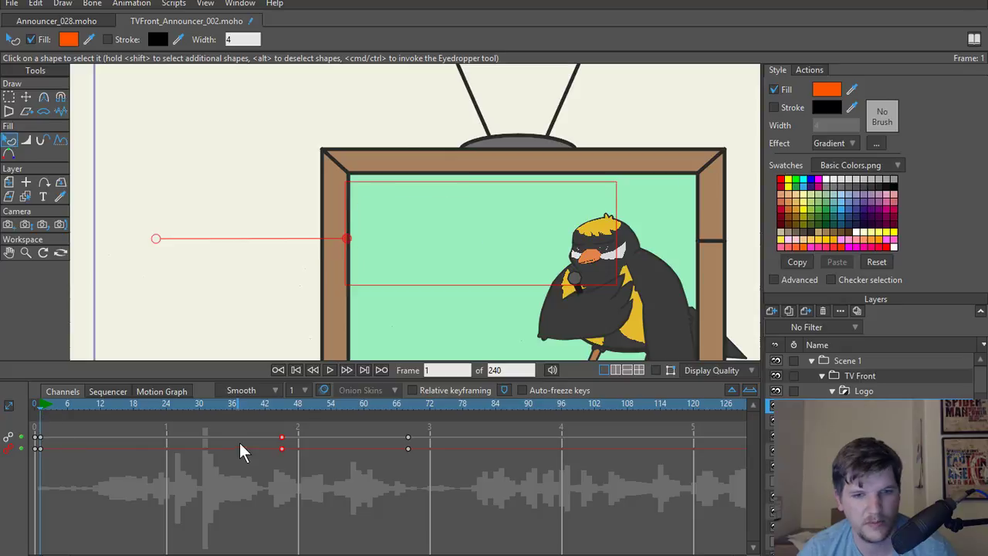
key("space")
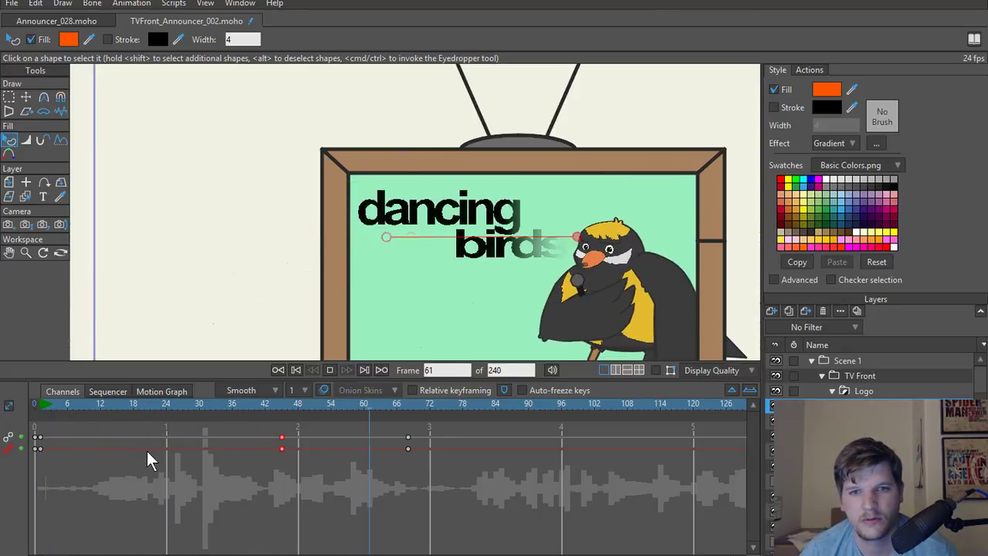
key("space")
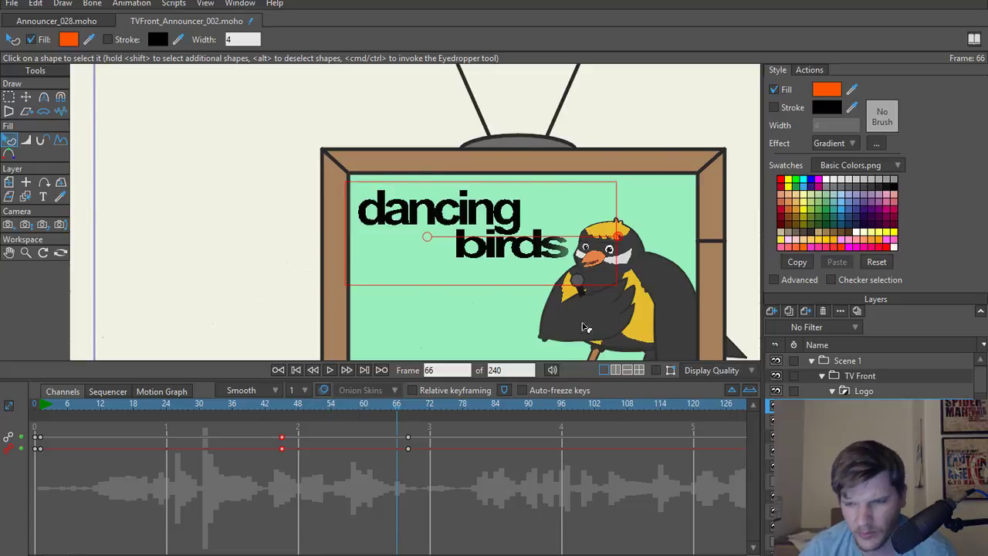
Change the "with the" layer's masking mode so the gradient mask reveals it together with the other logo words.
double_click(868, 436)
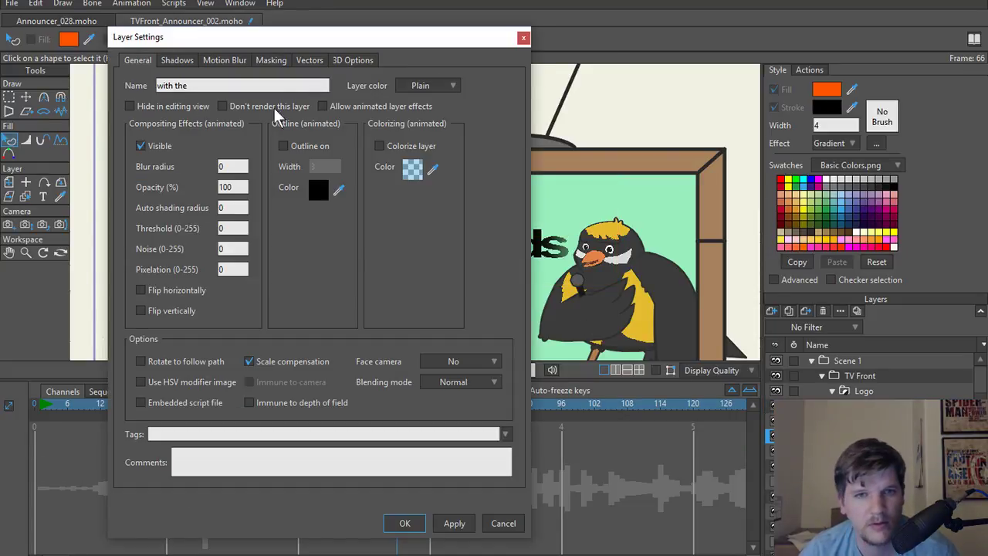
left_click(522, 39)
right_click(788, 382)
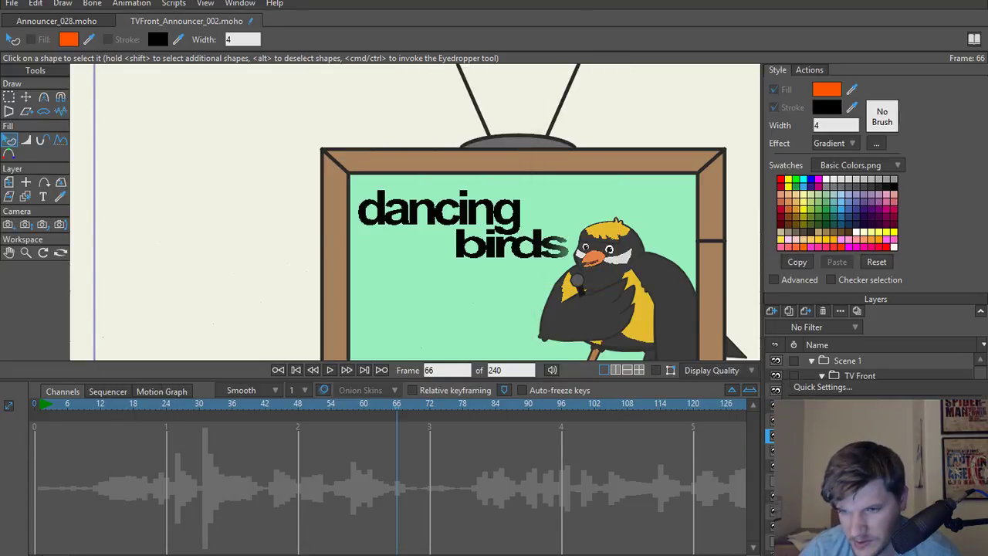
left_click(833, 436)
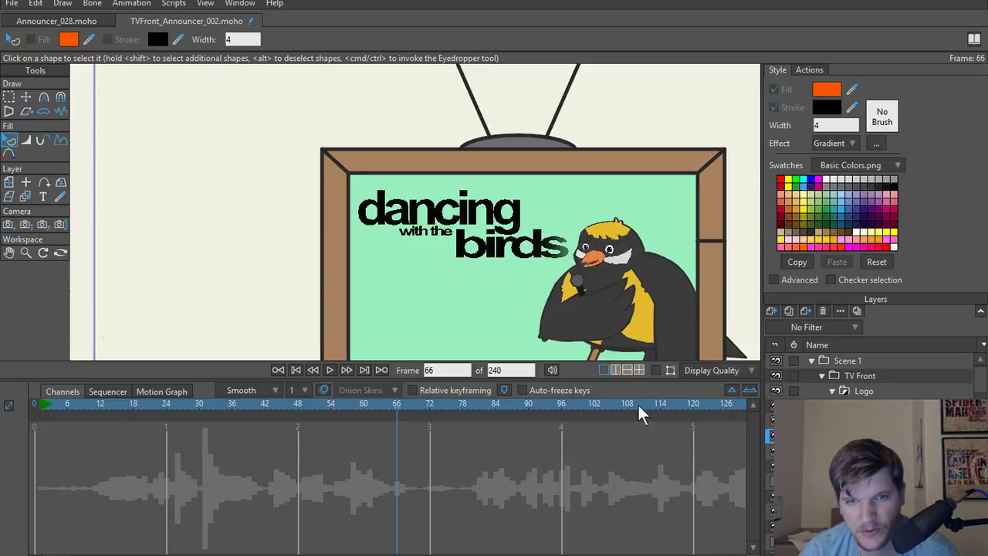
Scrub through the masked logo reveal and render a preview of frame 62.
left_click_drag(372, 409, 150, 422)
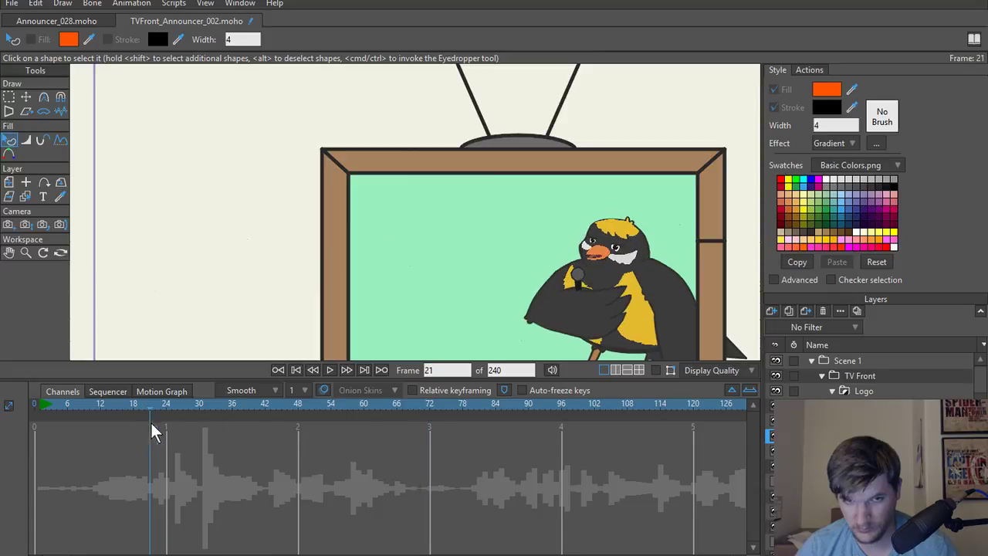
left_click_drag(260, 404, 299, 407)
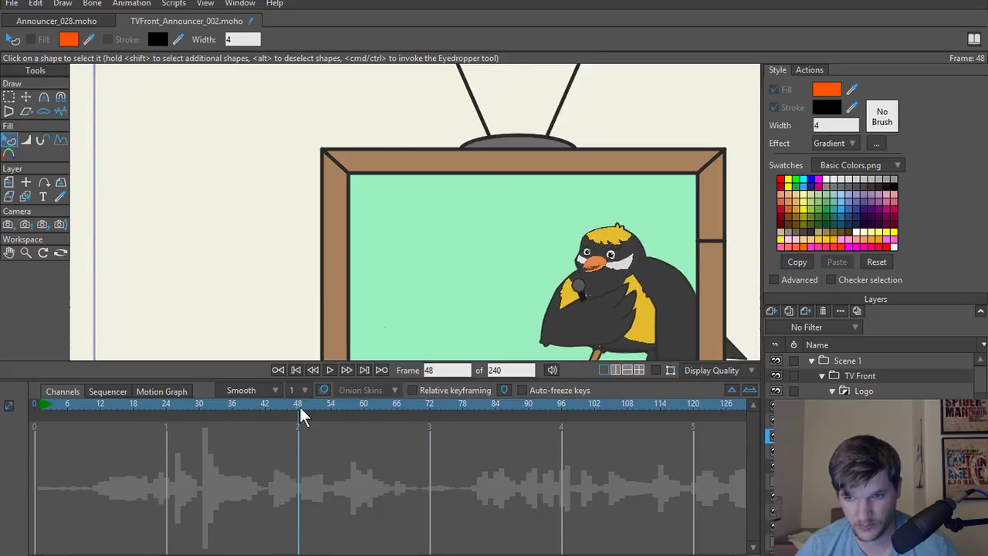
left_click(868, 406)
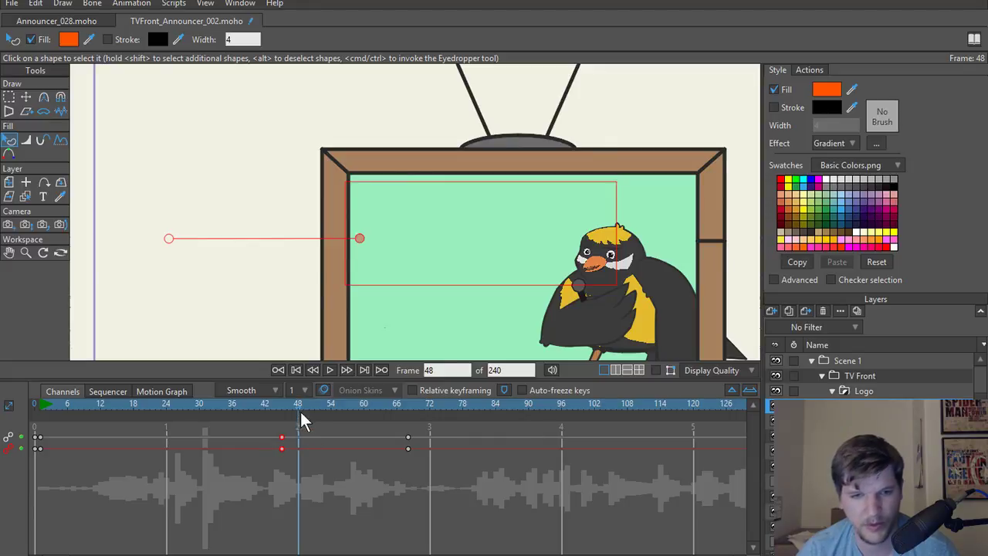
left_click_drag(301, 421, 375, 409)
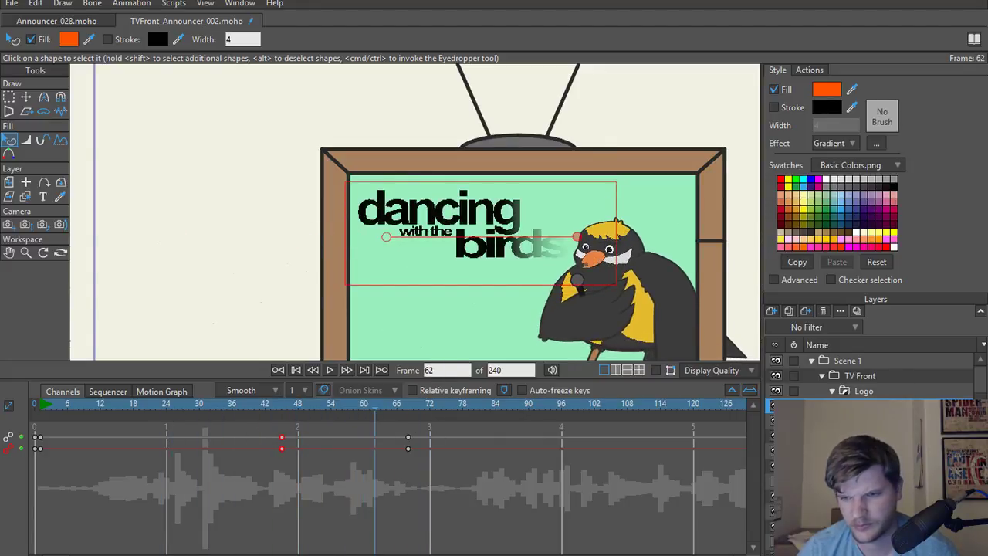
key("ctrl+r")
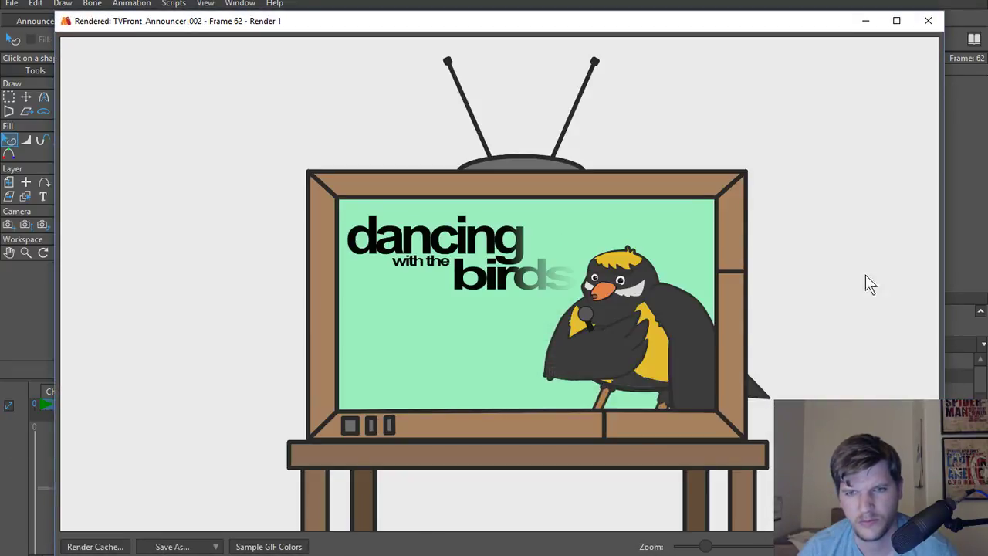
left_click(928, 27)
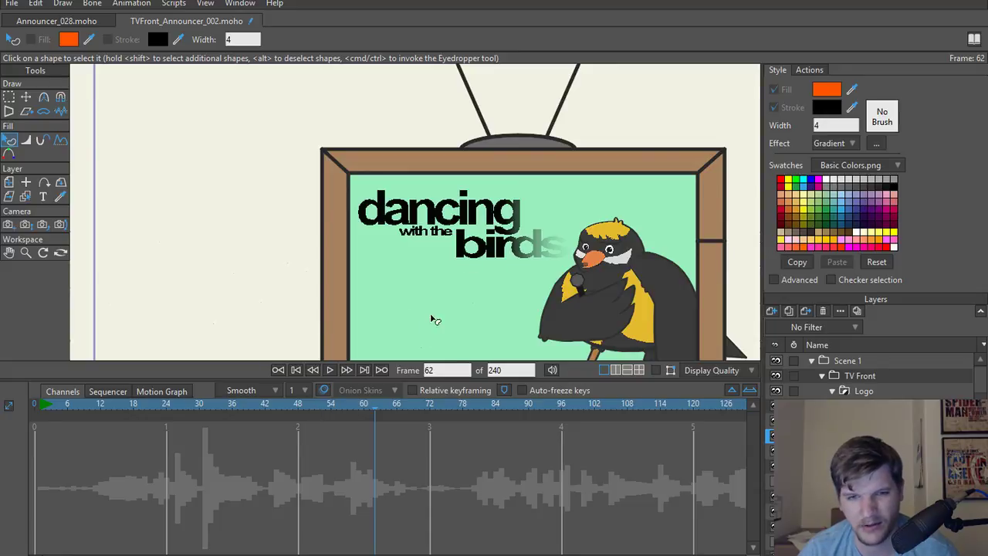
Play back the masked logo reveal from frame 0 and stop at frame 71.
scroll(373, 342, "down", 3)
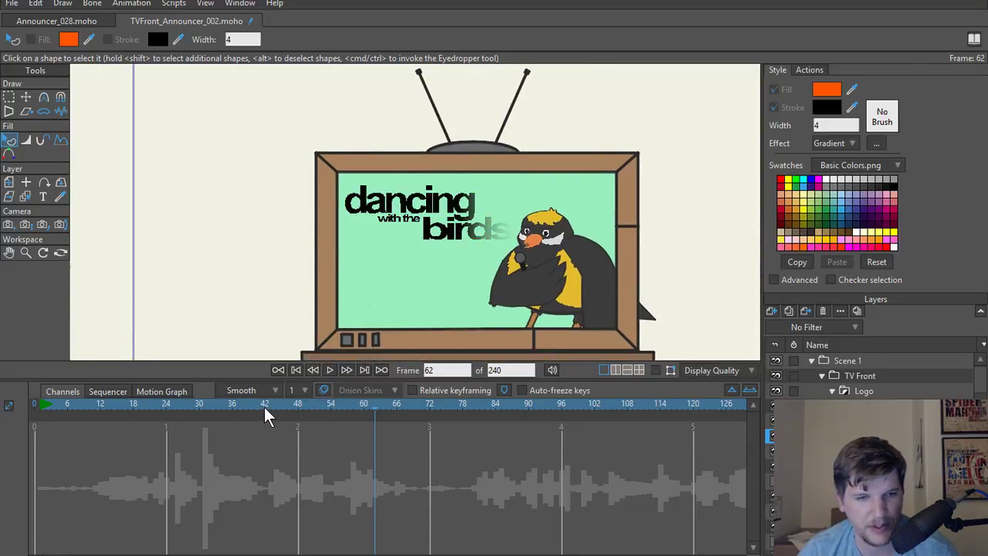
left_click_drag(264, 405, 32, 407)
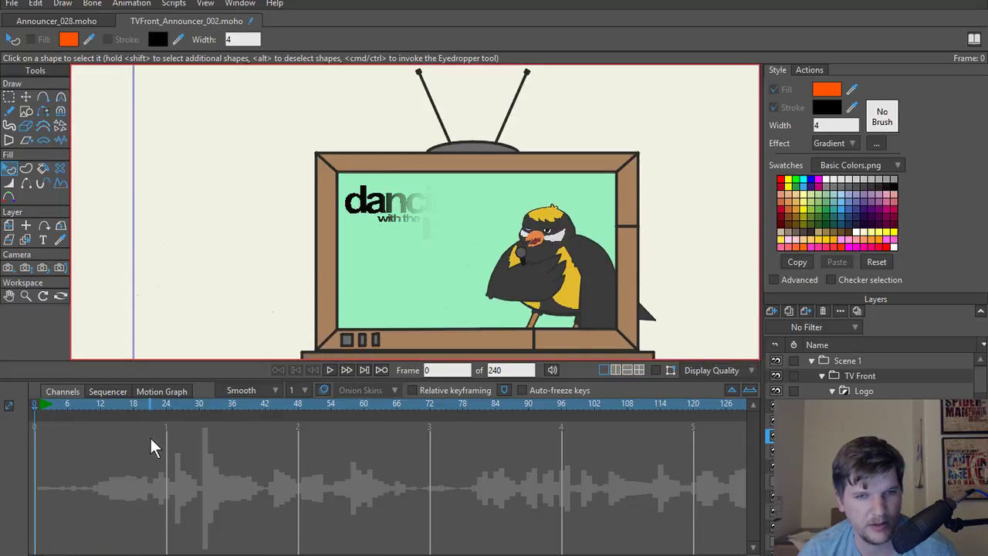
key("space")
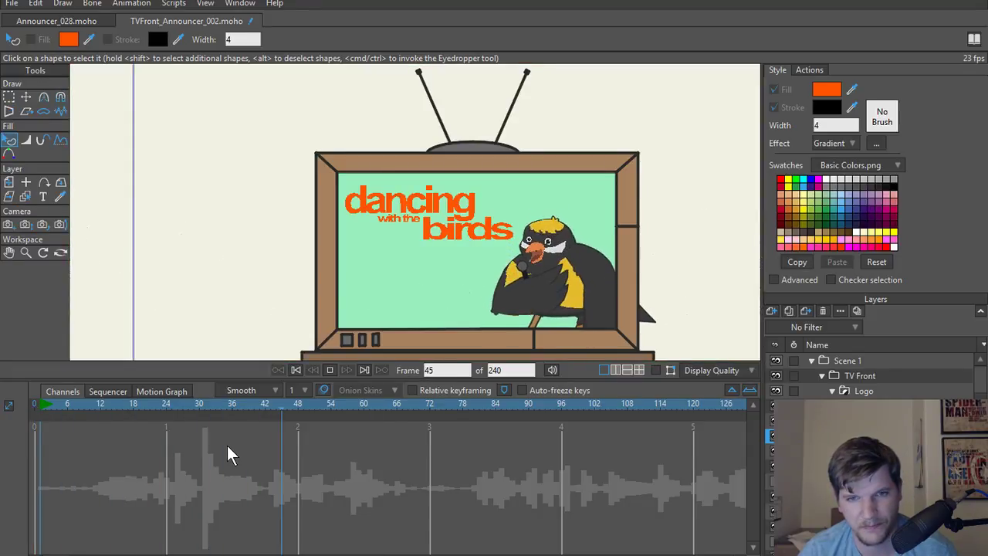
key("space")
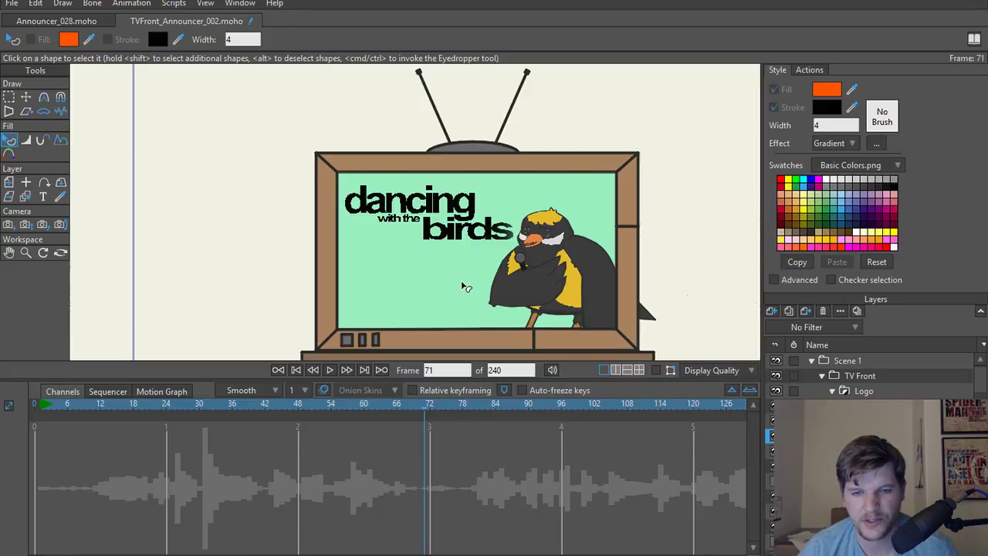
Check the display quality options and restart playback from the beginning of the timeline.
left_click(739, 370)
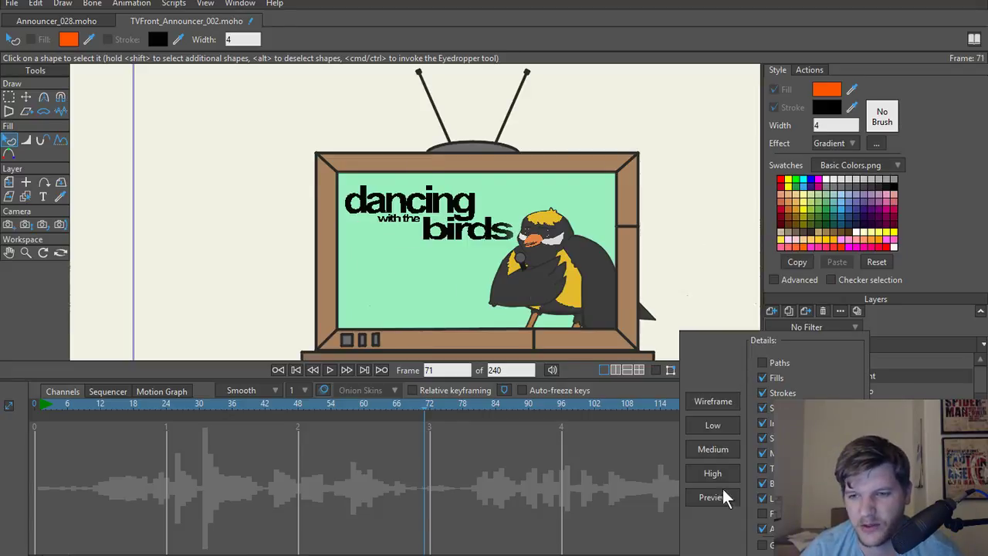
left_click(426, 408)
left_click_drag(426, 405, 35, 415)
key("space")
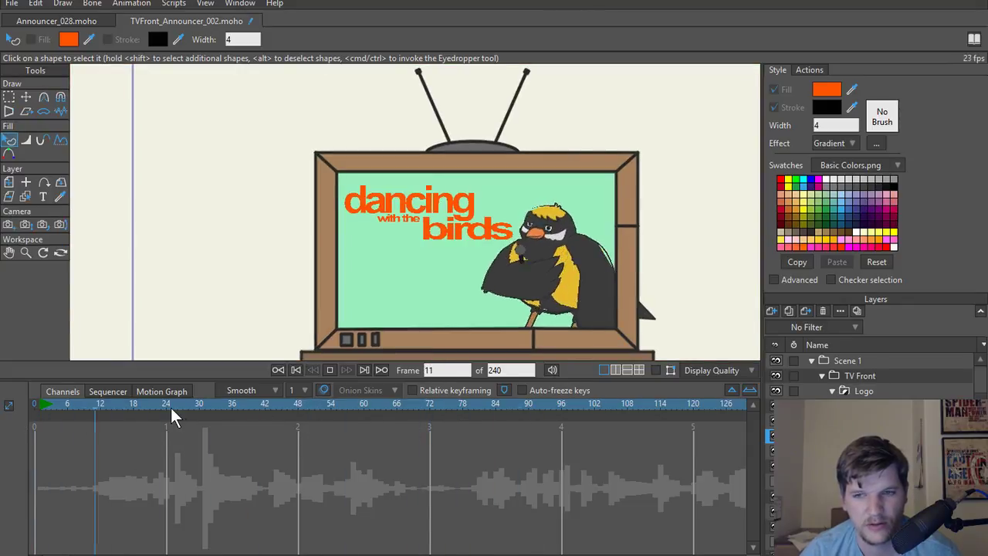
Select the gradient mask layer during playback and stop at frame 70 after watching the logo wipe in.
left_click(849, 406)
left_click(181, 415)
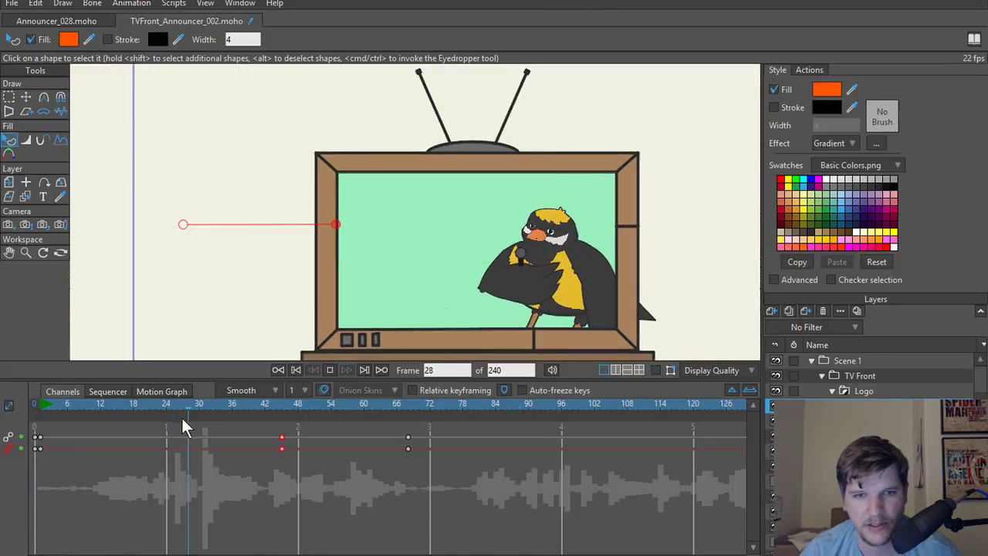
key("space")
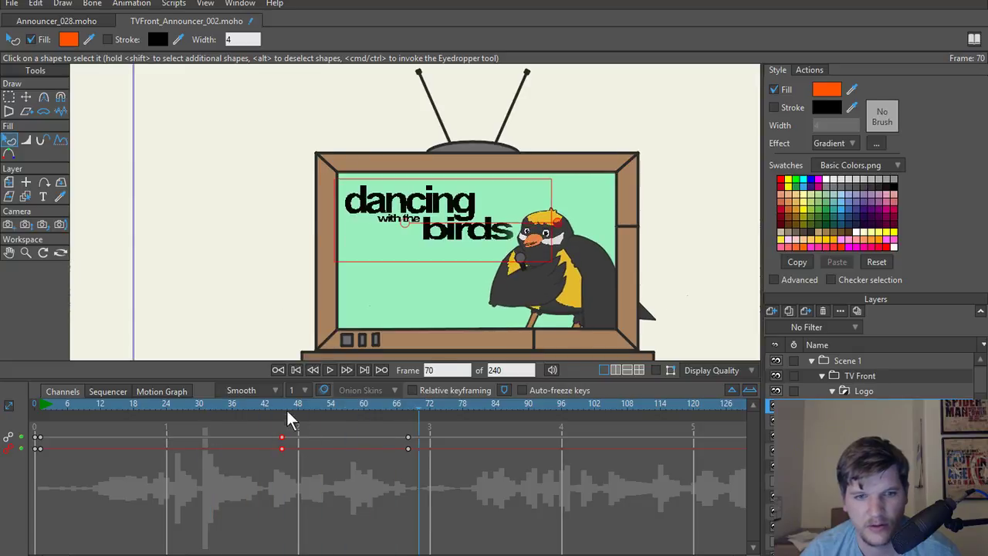
Play back the logo reveal from frame 36 and move the mask gradient's final keyframes to frame 63.
left_click(281, 404)
left_click(234, 405)
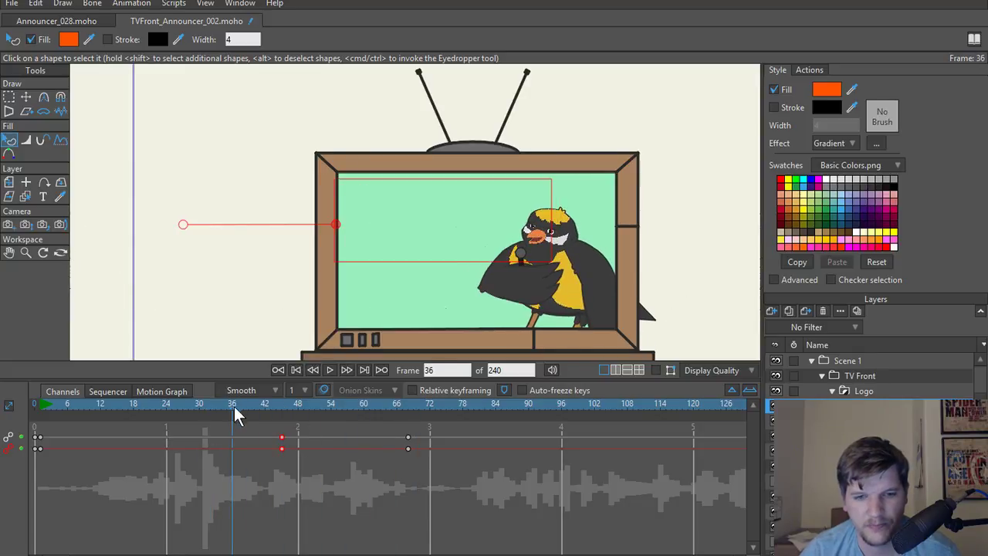
key("space")
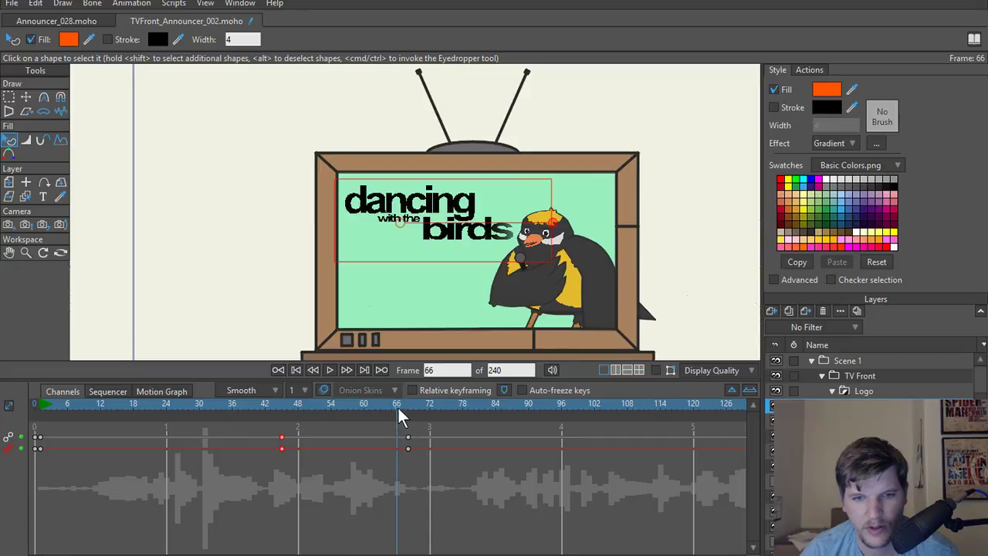
left_click(381, 404)
left_click_drag(408, 437, 382, 439)
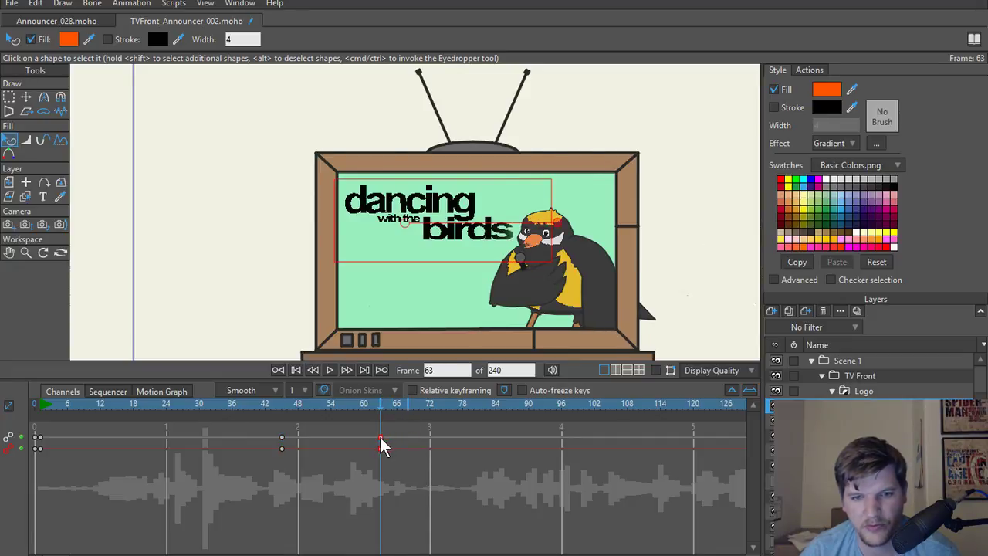
Examine the interpolation options and motion graph for the mask gradient's keyframes between frames 45 and 63.
left_click_drag(242, 420, 497, 460)
scroll(385, 282, "up", 1)
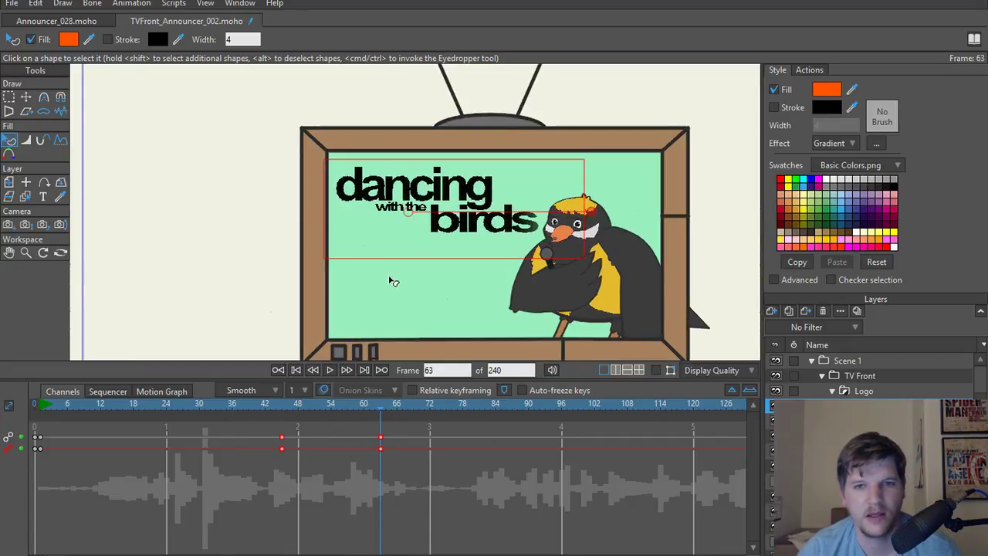
right_click(284, 446)
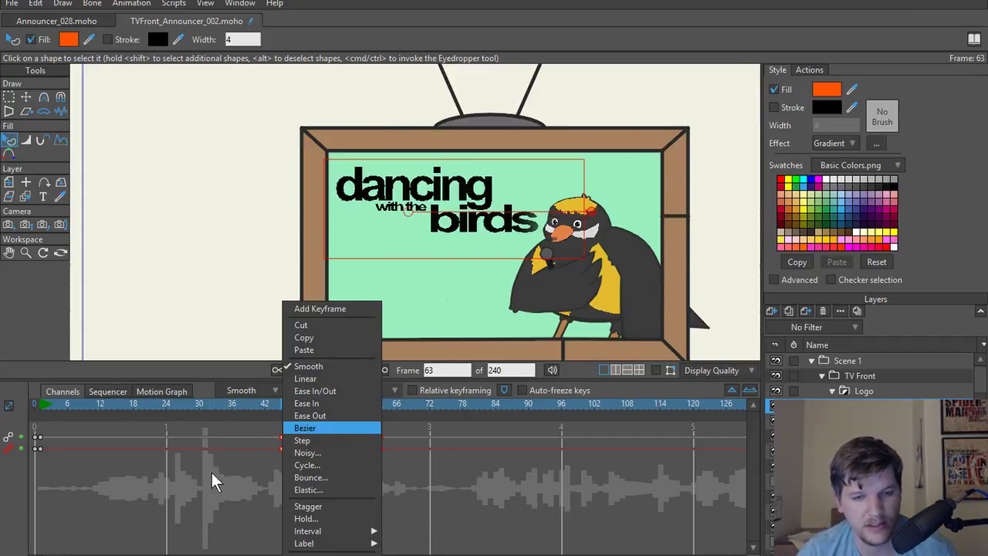
left_click(231, 469)
left_click(281, 408)
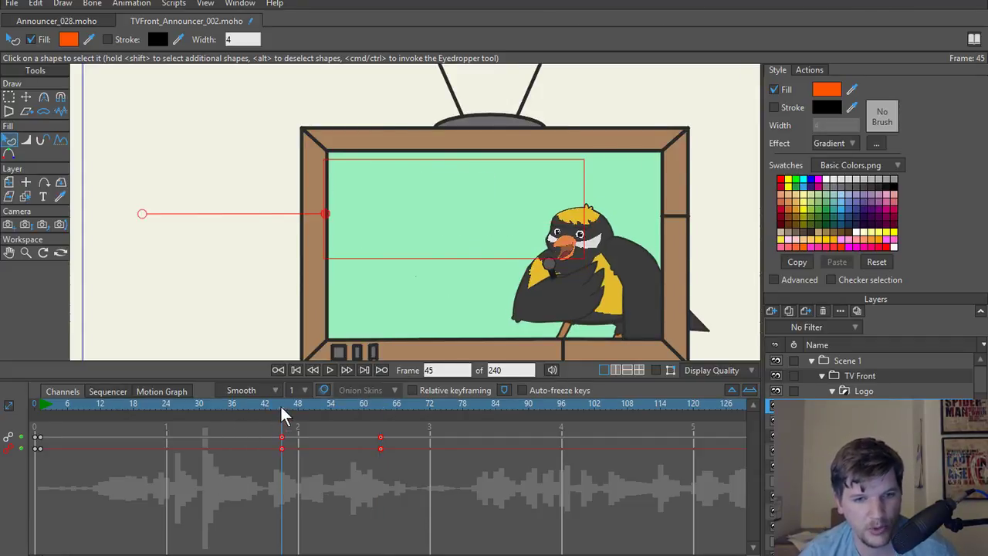
left_click(161, 391)
left_click(63, 394)
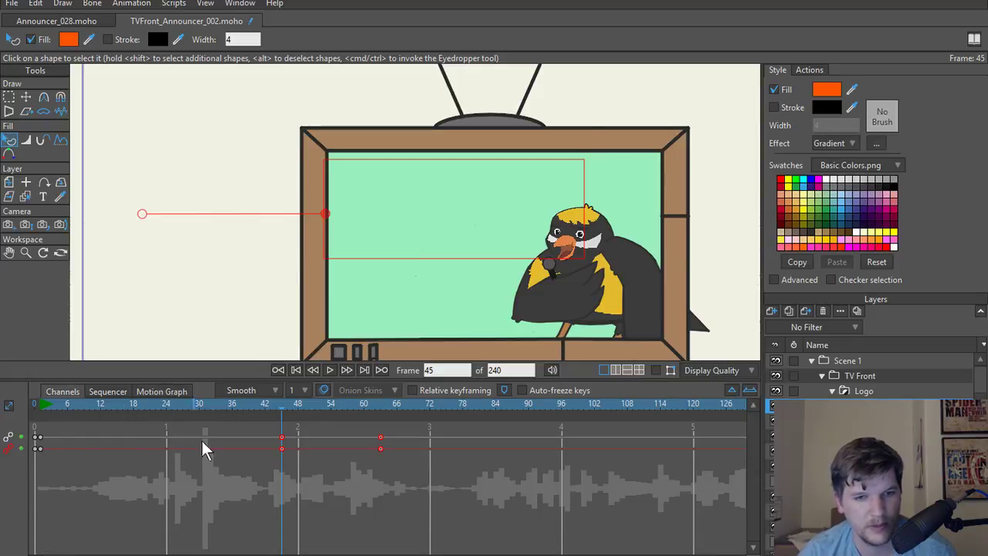
left_click_drag(264, 429, 557, 489)
left_click(154, 392)
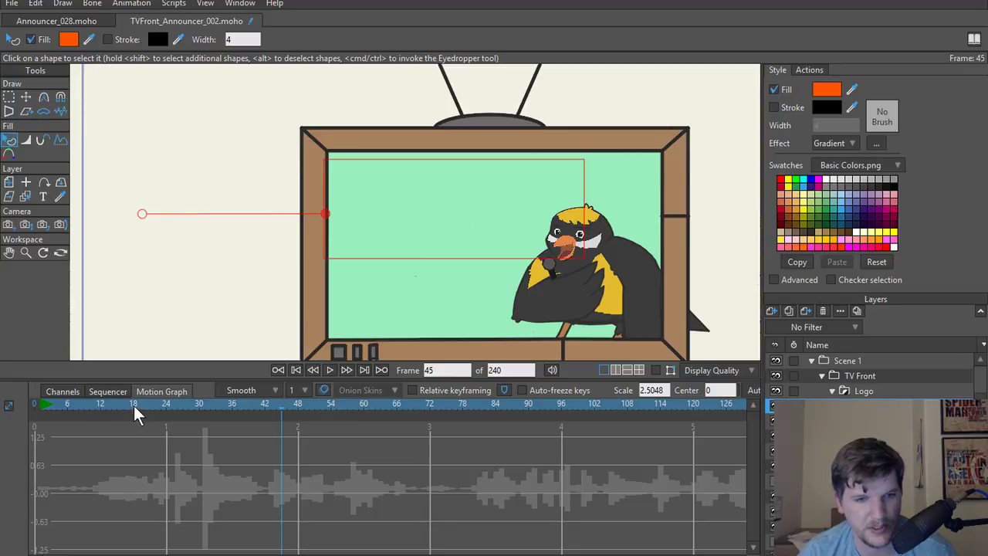
Delete all shape effect keyframes of the mask's gradient.
left_click(63, 392)
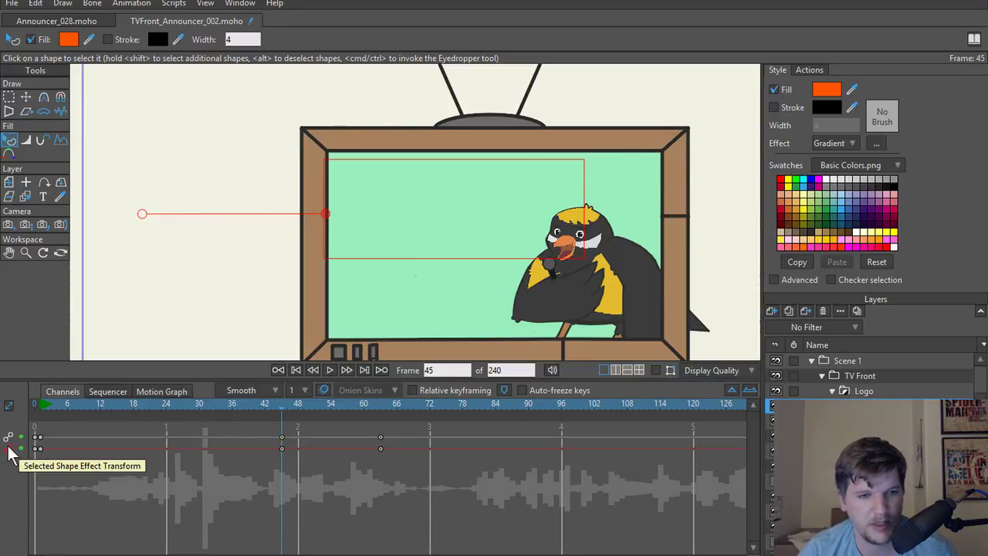
key("Delete")
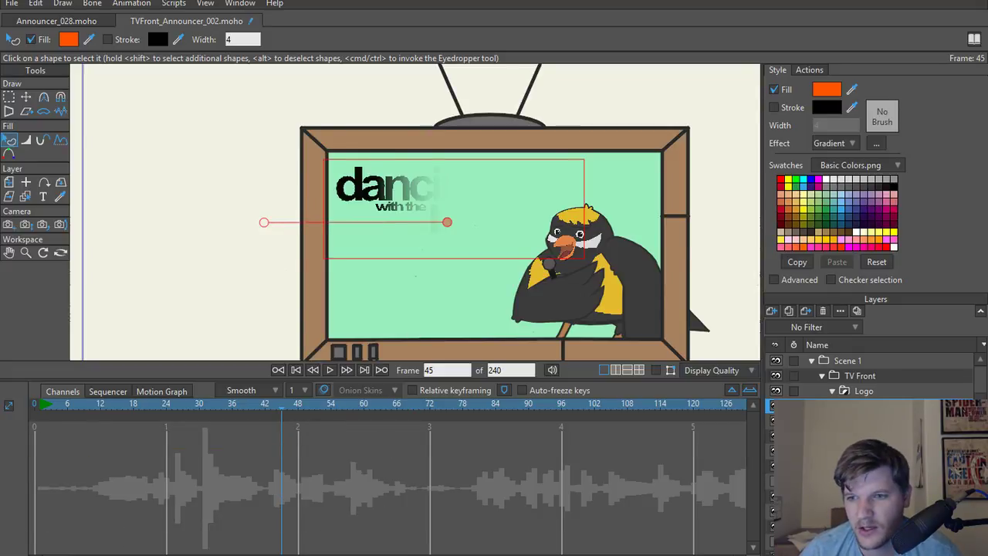
left_click(405, 256)
key("n")
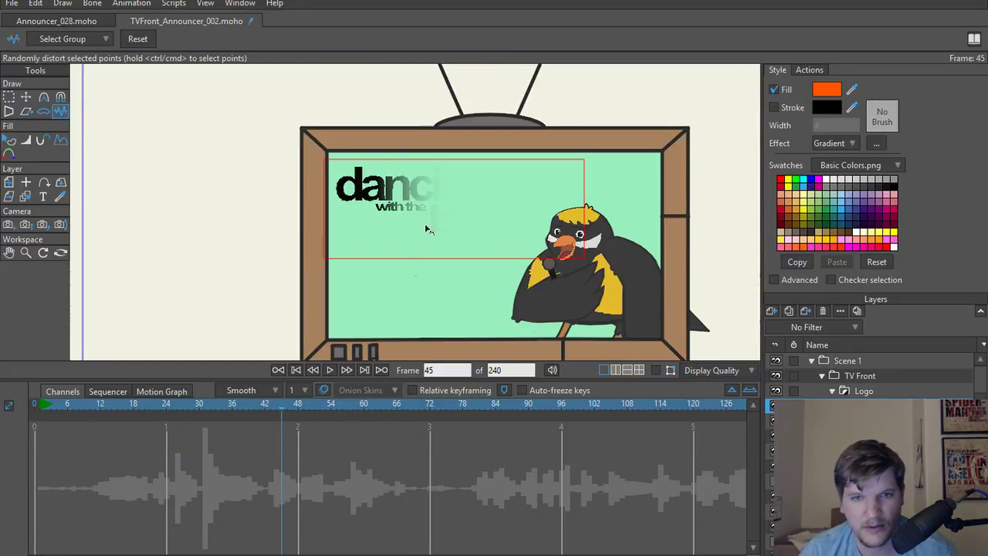
left_click_drag(426, 226, 514, 226)
key("ctrl+z")
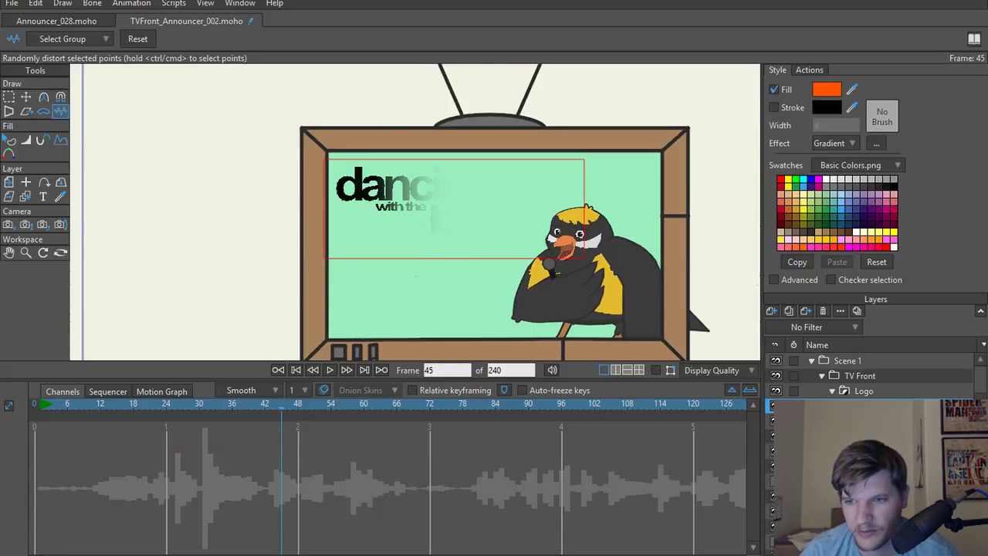
Try shifting the whole Mask layer off the logo at frame 0, to an X position of about -18.68.
left_click_drag(253, 402, 1, 396)
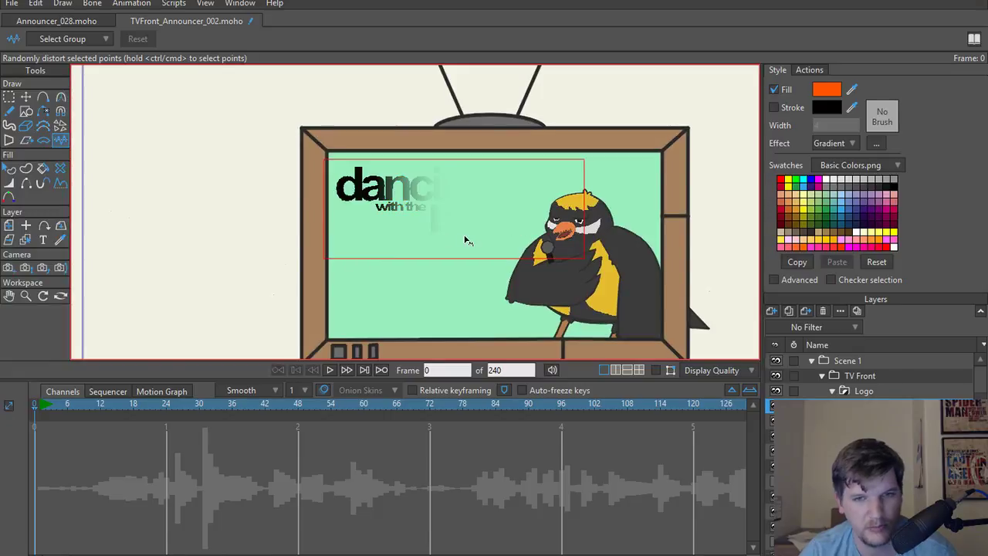
key("0")
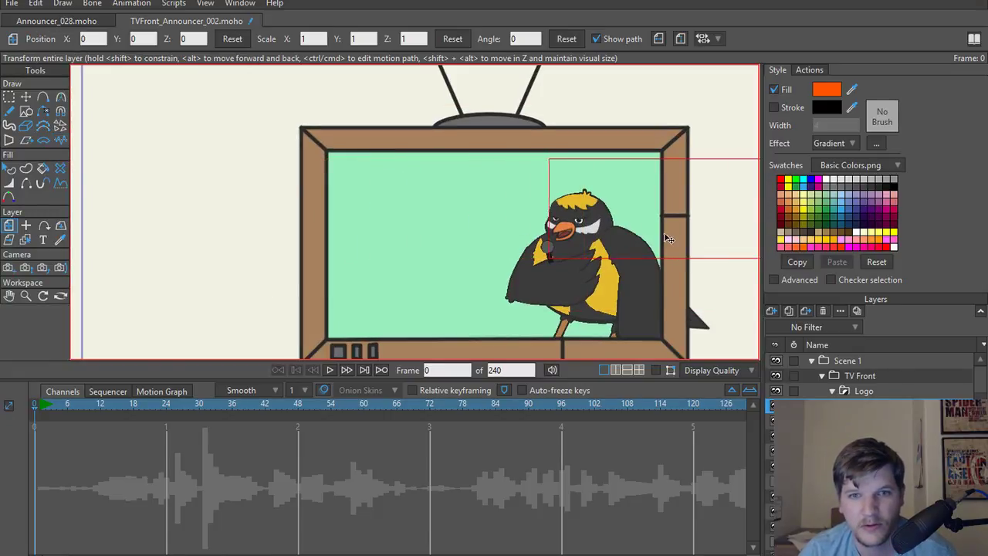
left_click_drag(471, 236, 489, 254)
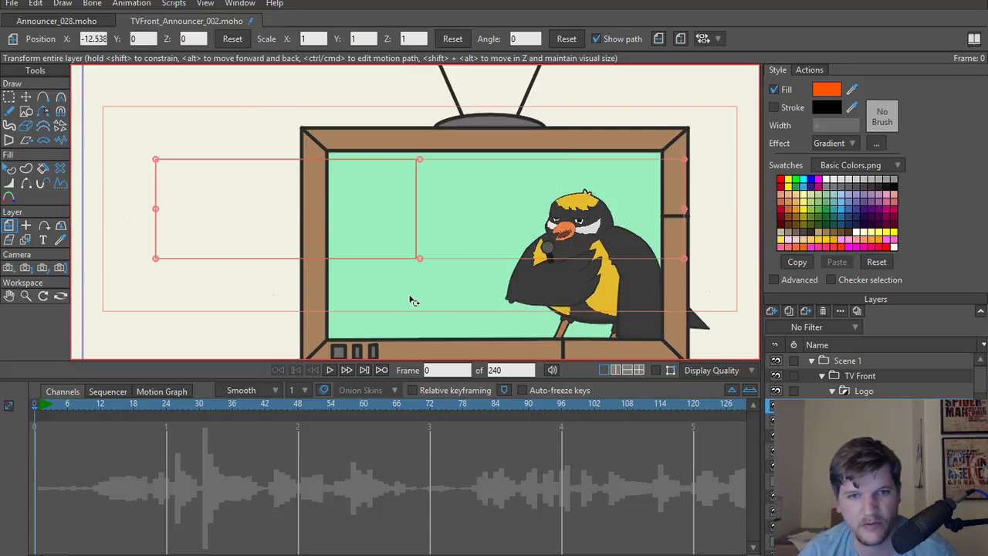
key("ctrl+z")
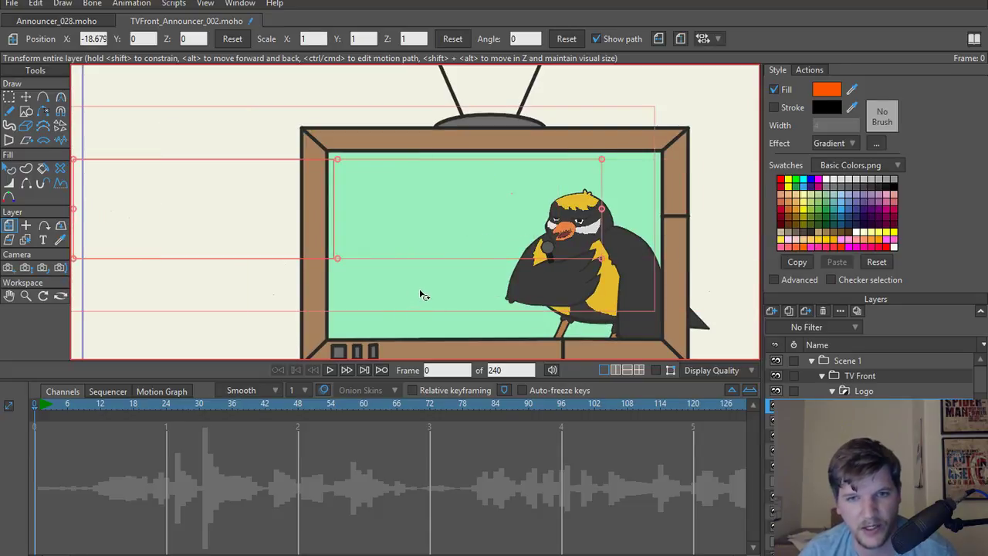
Reselect the Mask layer's gradient shape and undo the layer shift at frame 0.
left_click(876, 144)
left_click(632, 359)
left_click(525, 250)
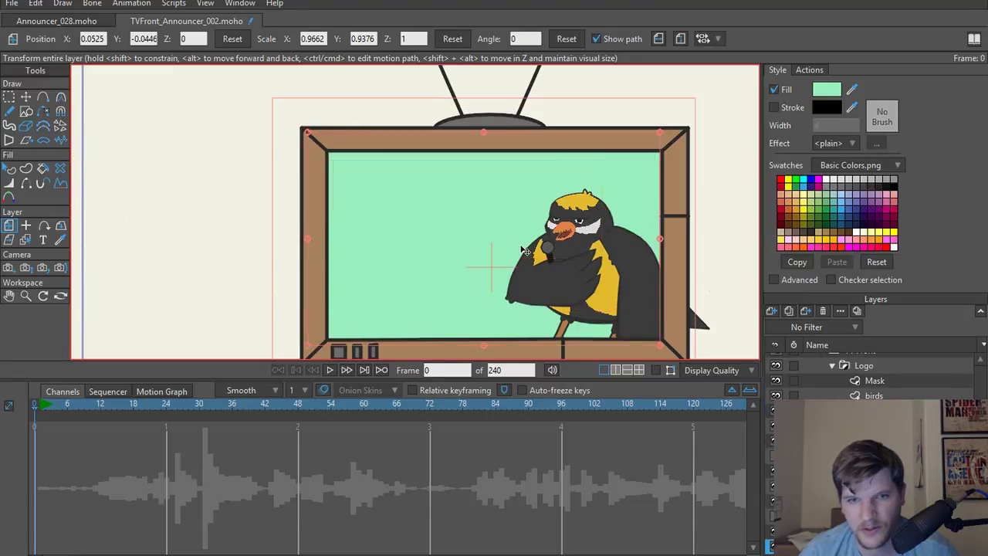
key("q")
left_click(892, 379)
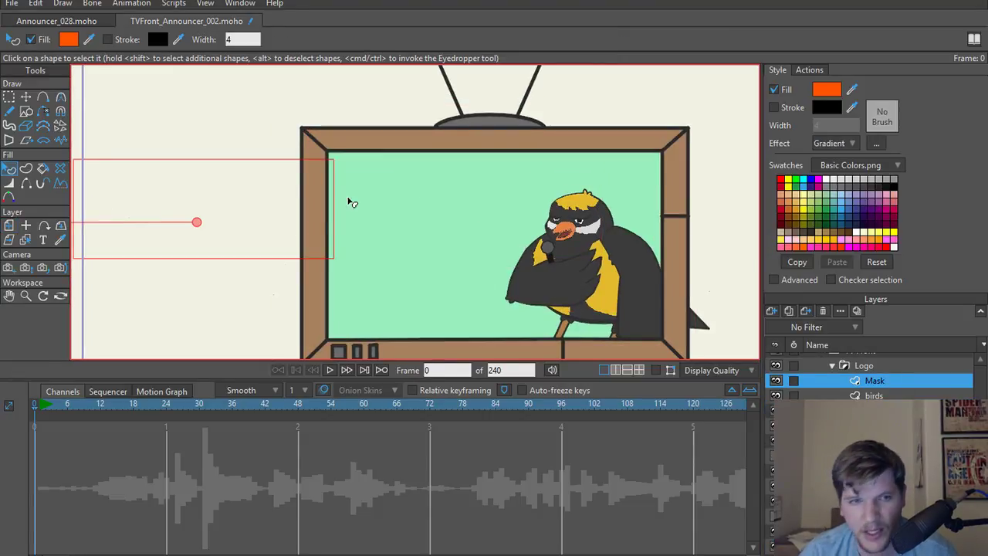
scroll(147, 258, "down", 3)
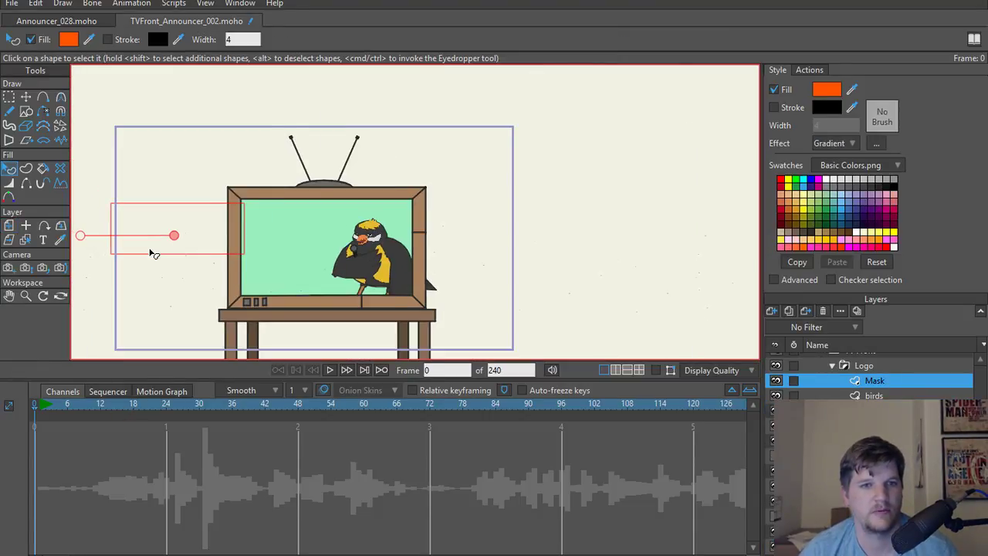
scroll(152, 253, "up", 1)
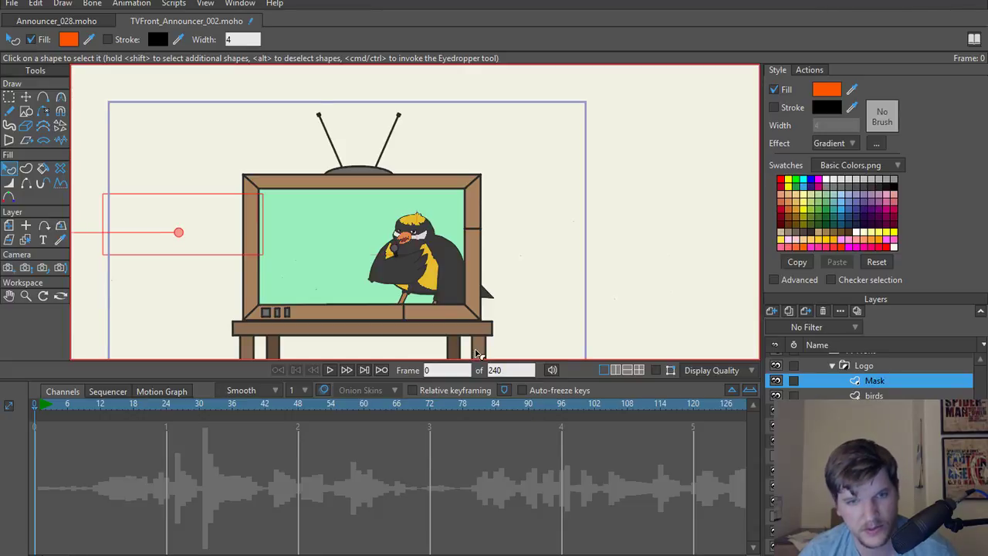
key("ctrl+z")
scroll(348, 251, "up", 2)
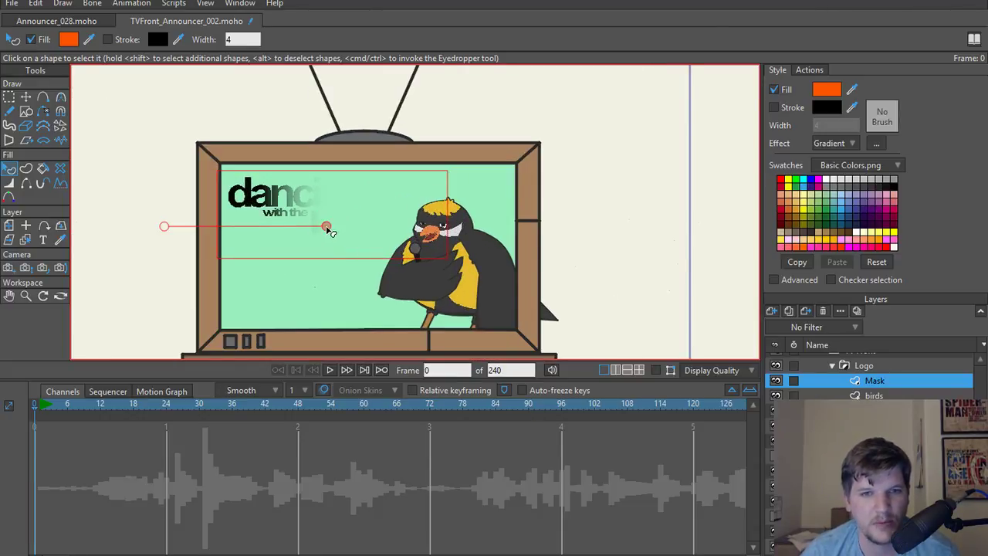
Widen and reposition the mask gradient at frame 0 so its fade falls across the end of the word "birds".
left_click_drag(328, 227, 395, 232)
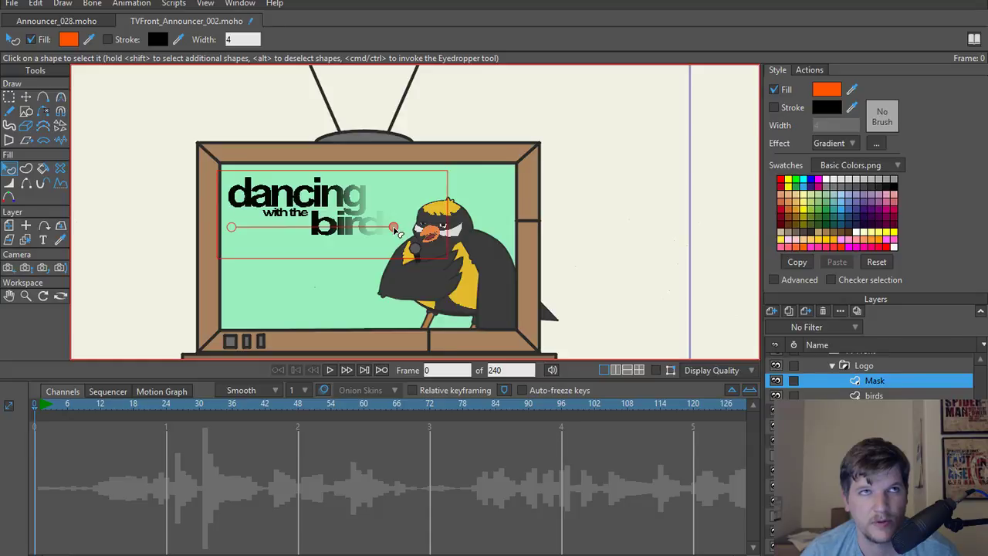
left_click_drag(395, 231, 419, 226)
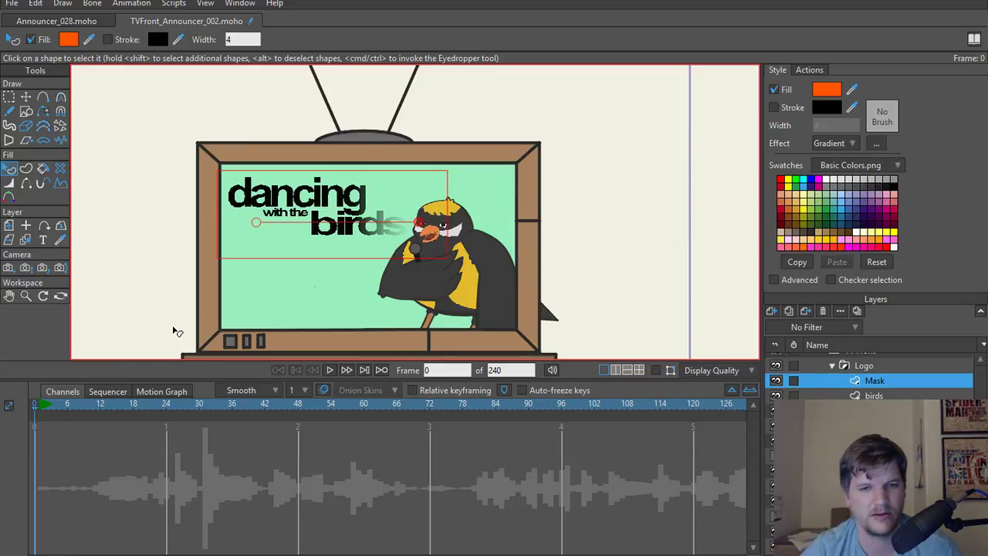
left_click_drag(257, 224, 164, 224)
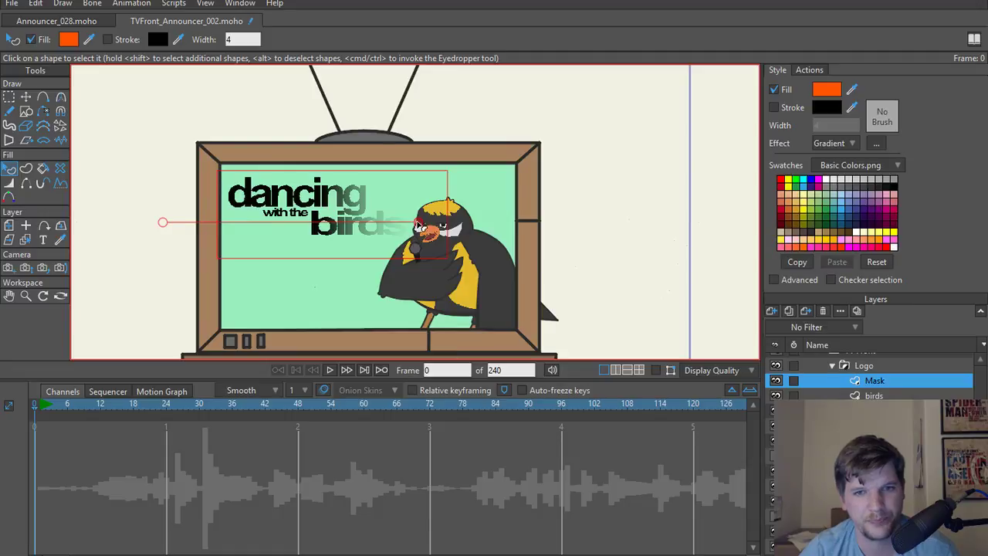
left_click_drag(419, 226, 467, 220)
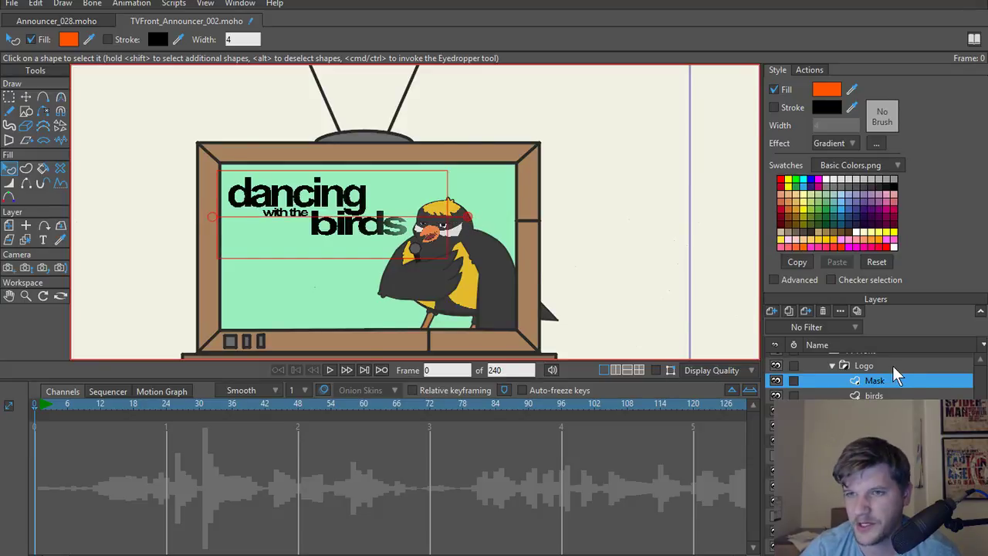
Select the Mask layer for whole-layer transformation and play back the scene from frame 19.
left_click(881, 366)
left_click(825, 381)
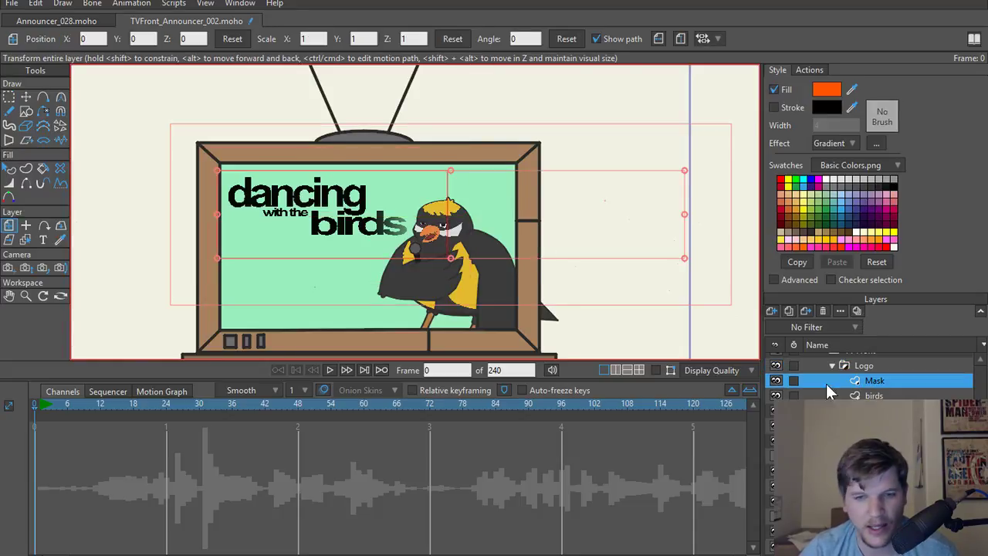
left_click(140, 405)
key("space")
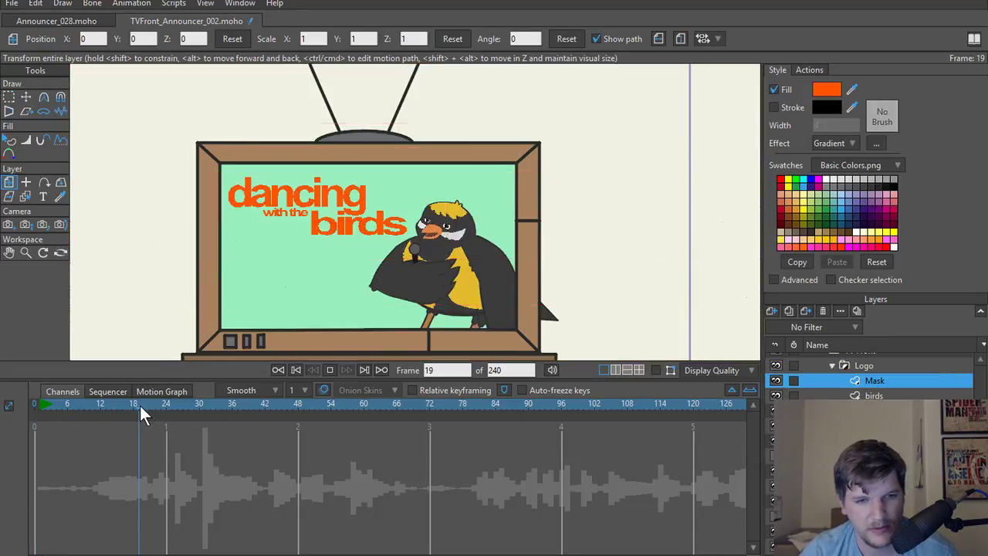
key("space")
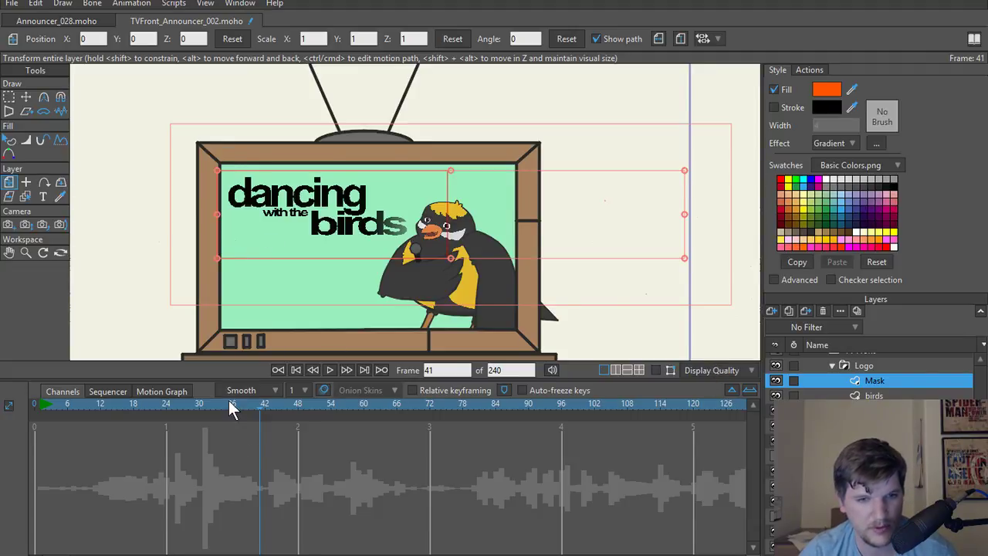
At frame 1, move the Mask layer sideways off the logo to an X position of about -18.86.
left_click_drag(229, 409, 38, 415)
left_click(39, 417)
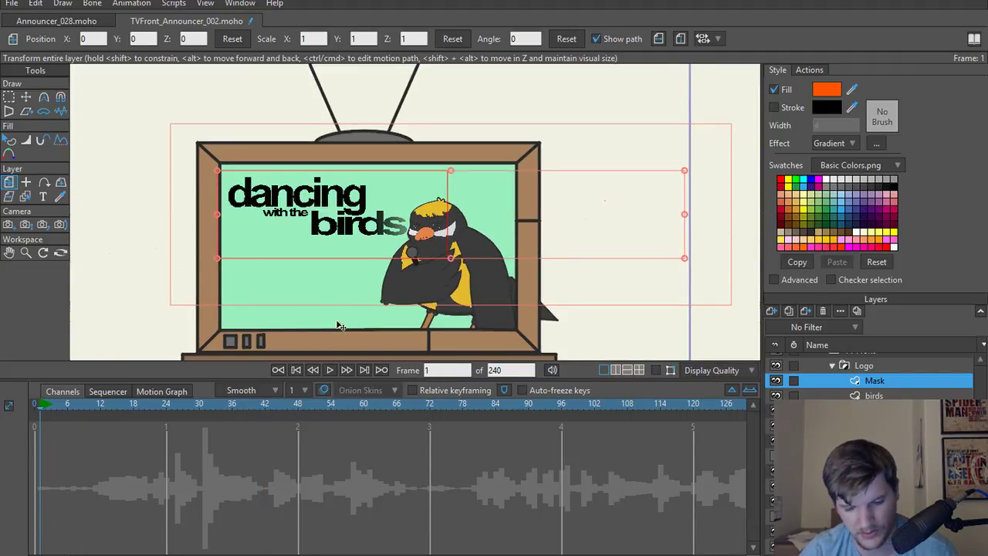
left_click_drag(602, 200, 132, 227)
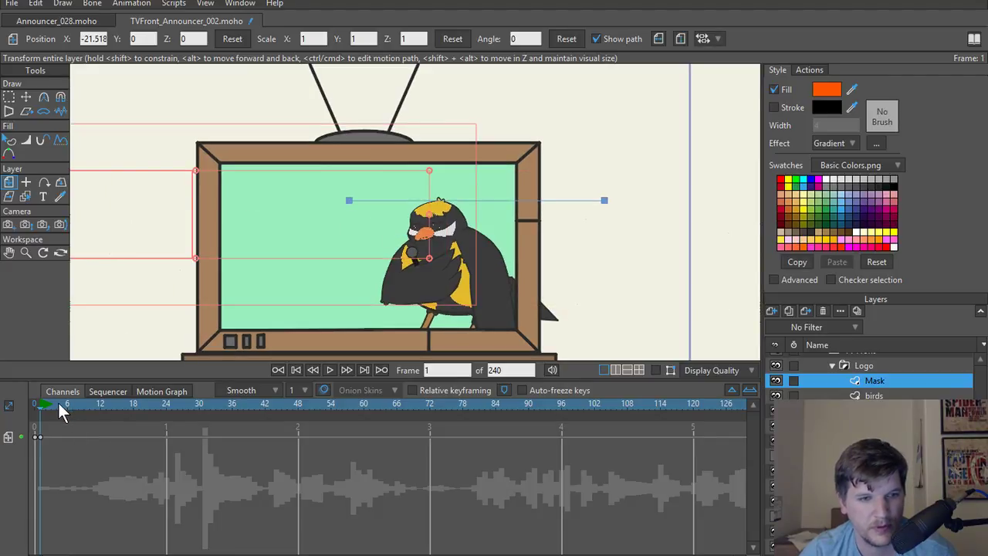
left_click_drag(60, 403, 270, 419)
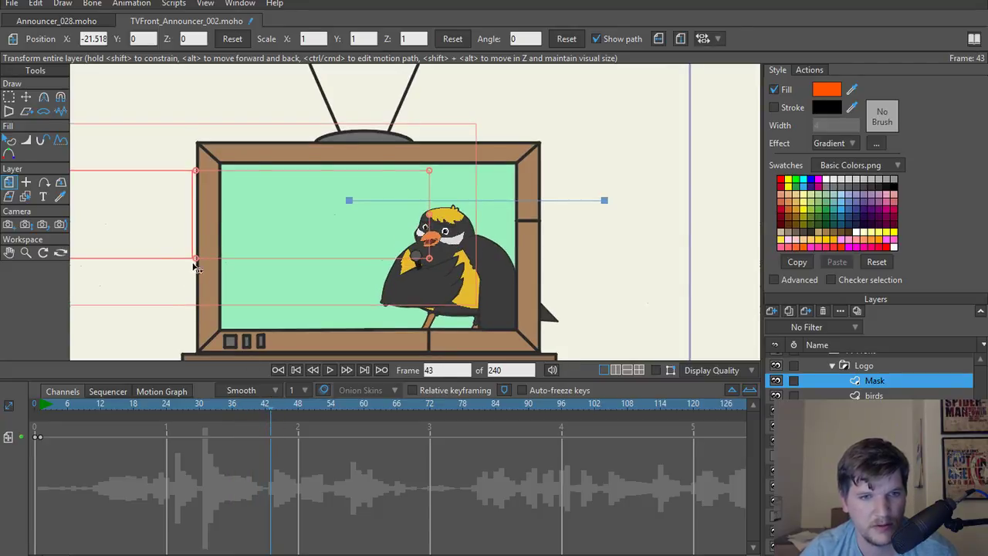
left_click_drag(271, 408, 43, 423)
left_click_drag(130, 234, 161, 240)
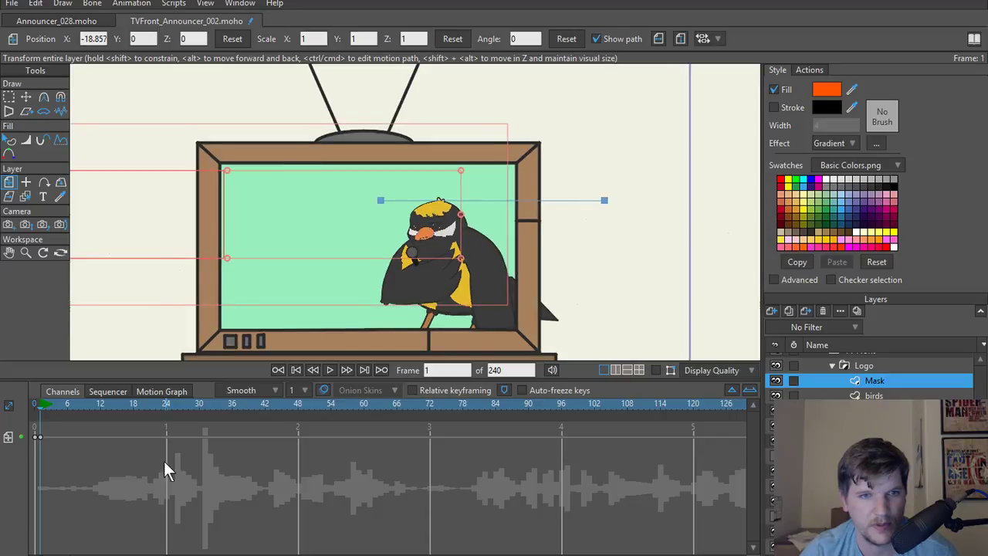
Hold the Mask layer's off-logo position with a keyframe at frame 41.
left_click_drag(70, 402, 260, 419)
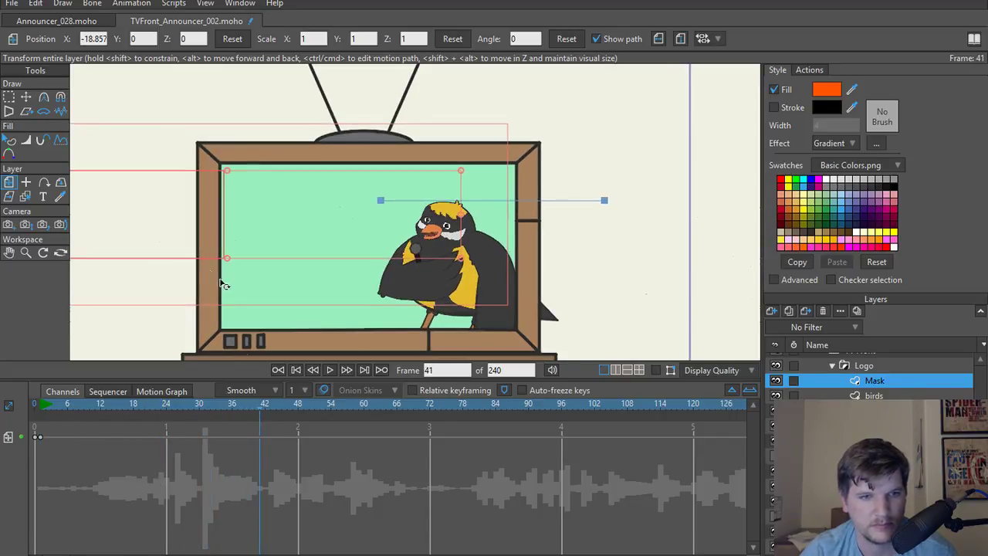
left_click_drag(238, 254, 342, 260)
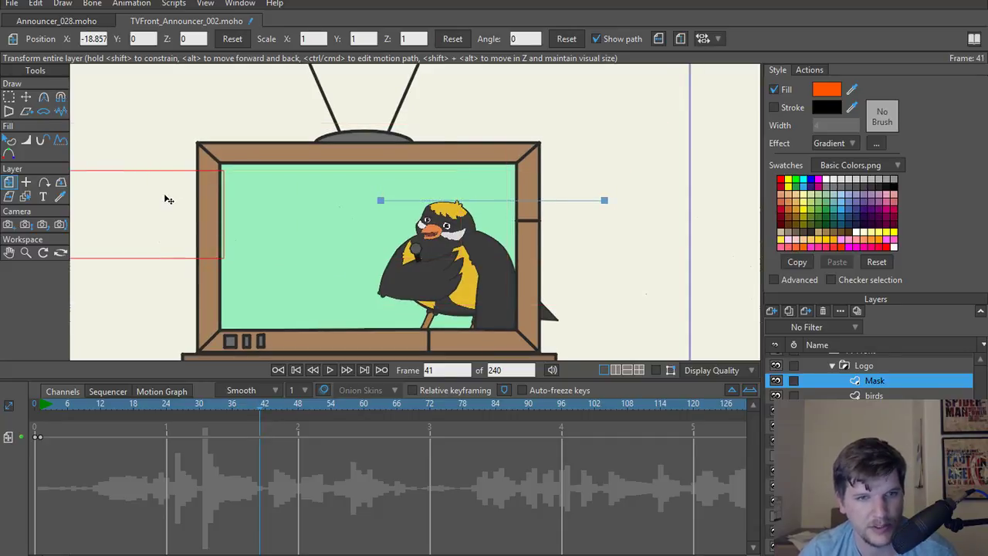
At frame 65, slide the Mask layer back over the logo to an X position of about 0.46 and play back the reveal.
left_click_drag(259, 412, 391, 415)
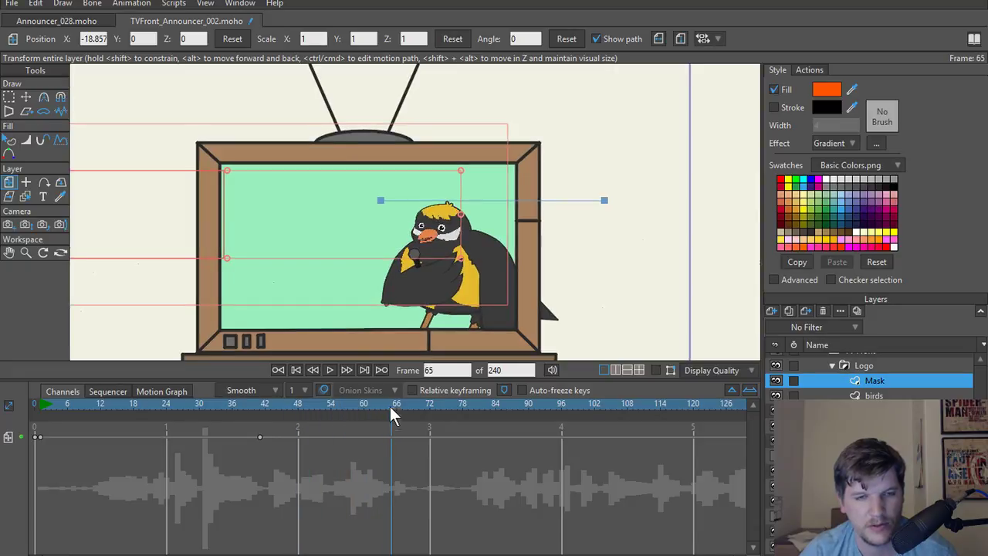
left_click_drag(186, 238, 412, 247)
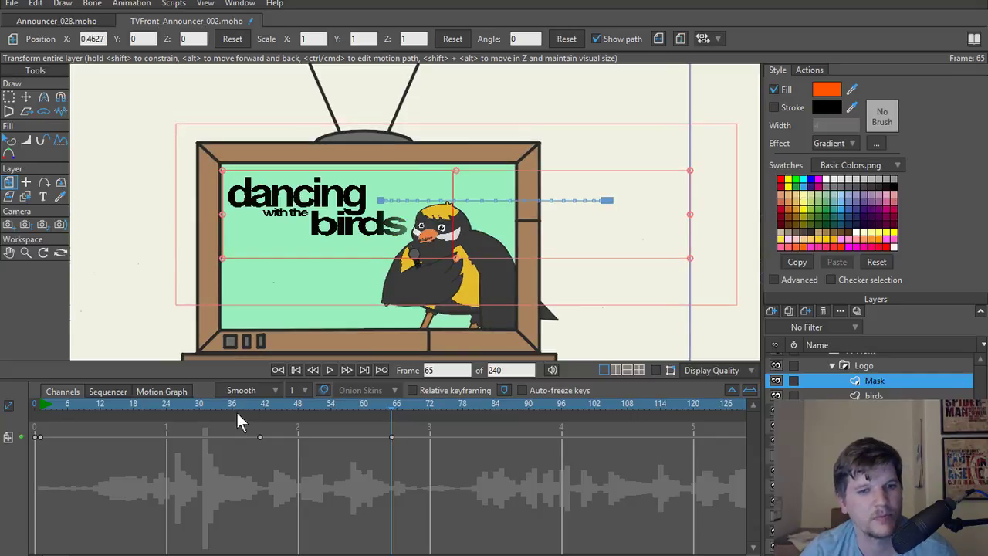
left_click_drag(1, 411, 10, 404)
key("space")
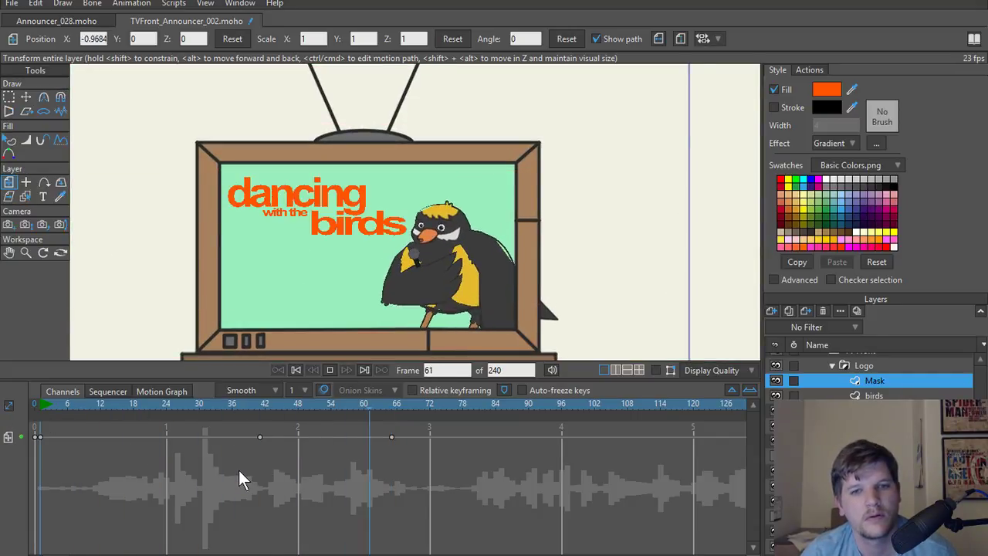
key("space")
Replay the logo reveal from the start and render preview images of frames 68 and 50 to check the gradient fade.
left_click(750, 372)
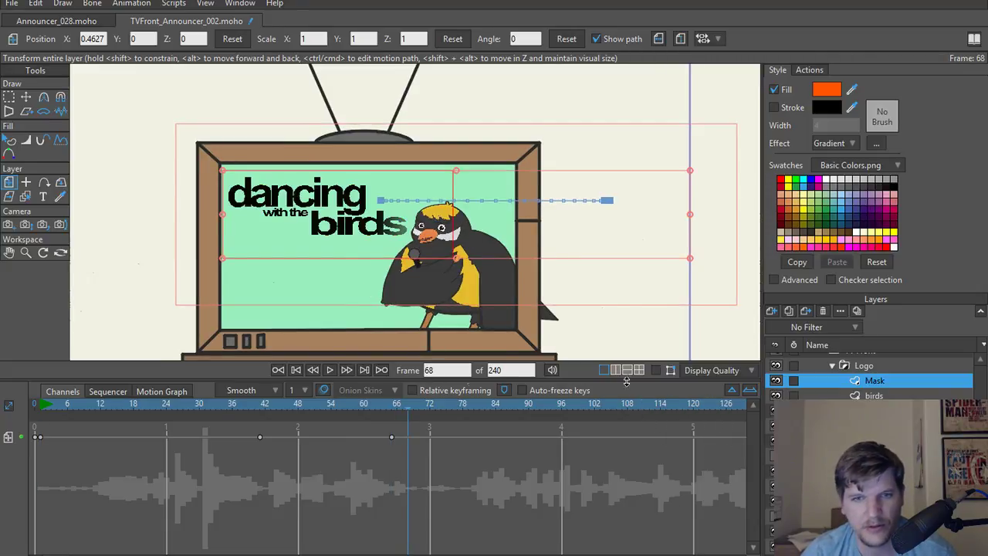
left_click_drag(290, 405, 0, 401)
key("space")
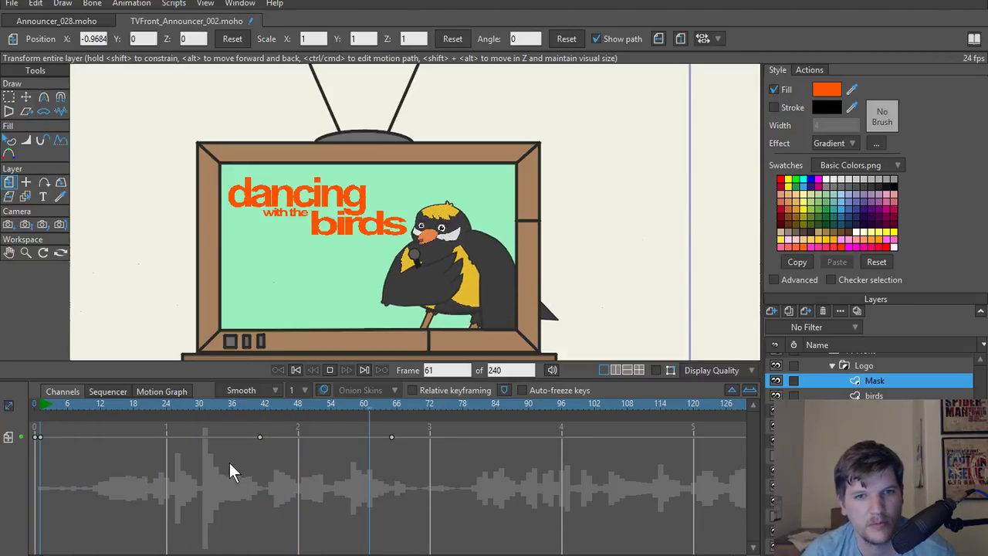
key("space")
key("ctrl+r")
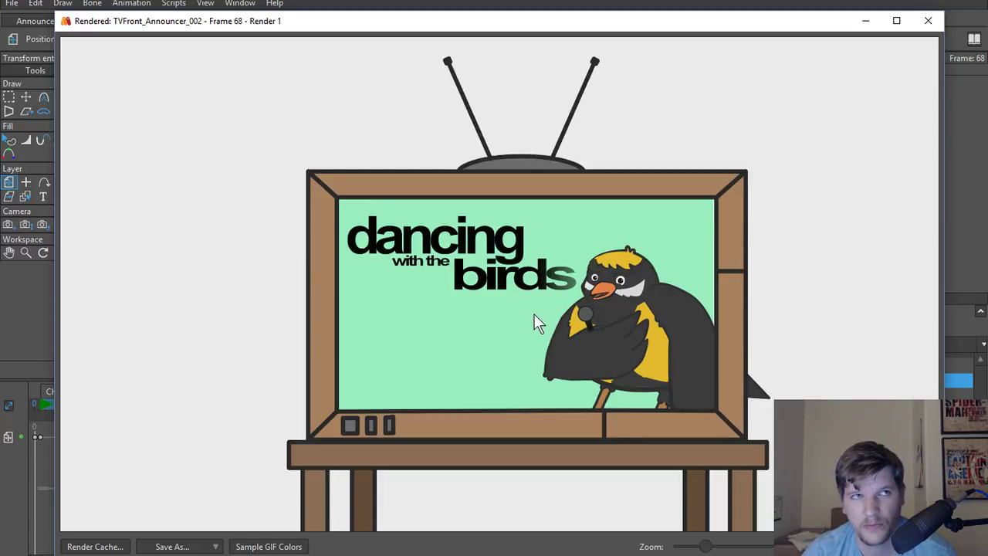
left_click(928, 21)
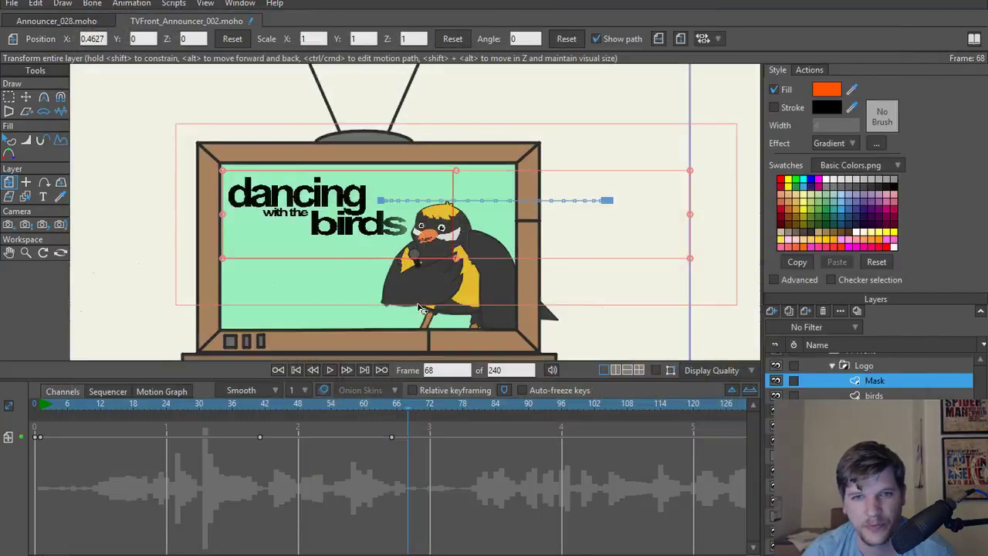
left_click_drag(400, 402, 310, 410)
key("ctrl+r")
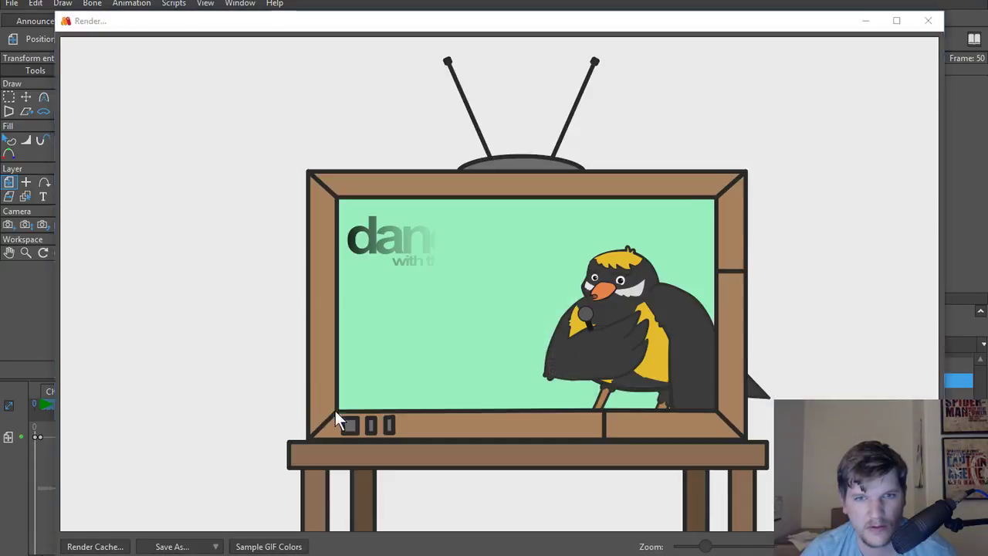
left_click(929, 25)
At frame 0, shorten the Mask shape's gradient so its fade begins near the last letter of "birds".
left_click(277, 370)
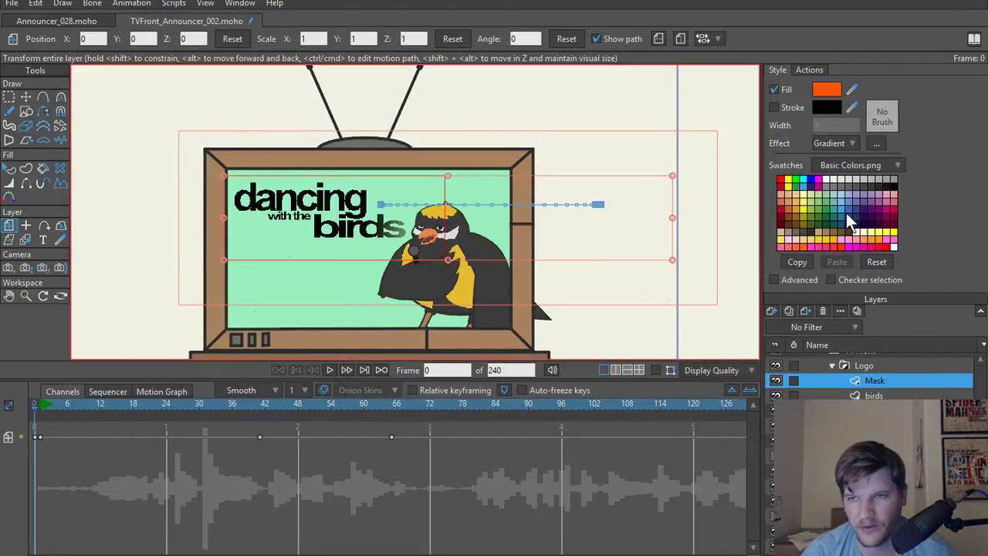
left_click(875, 143)
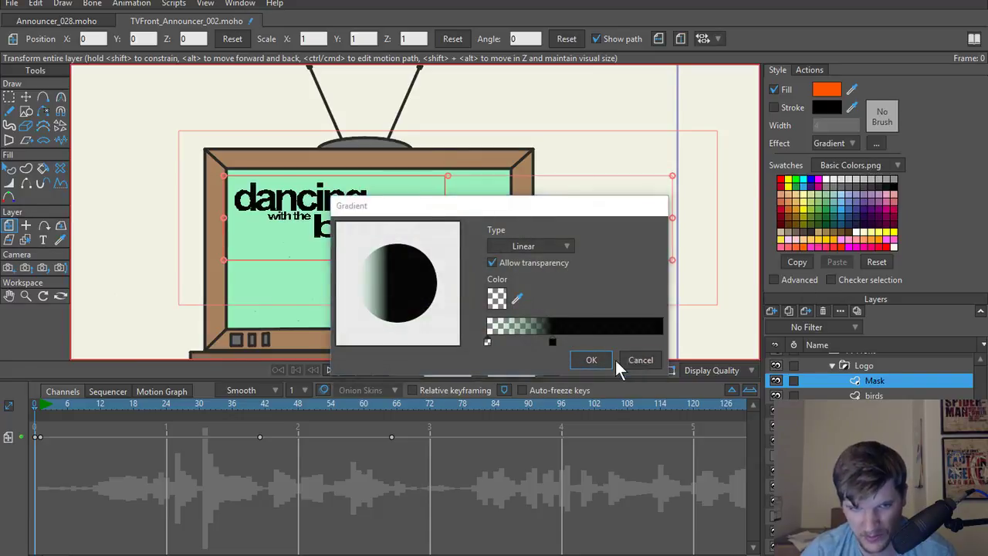
left_click(631, 358)
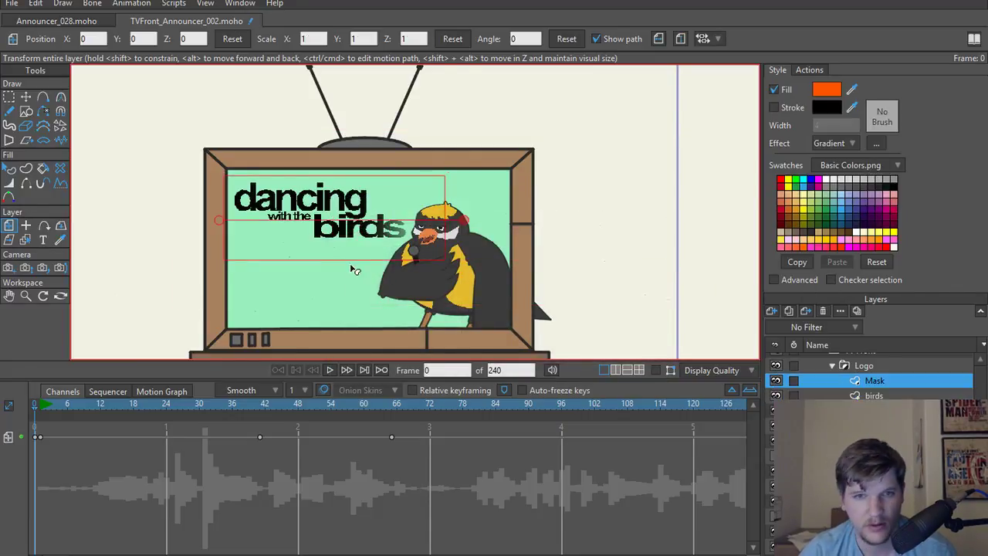
key("q")
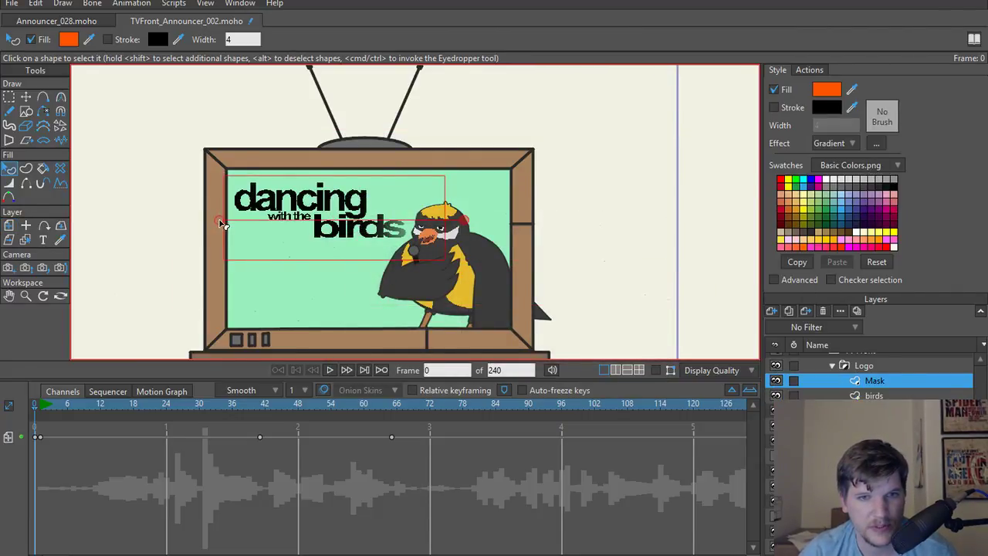
left_click_drag(219, 223, 378, 222)
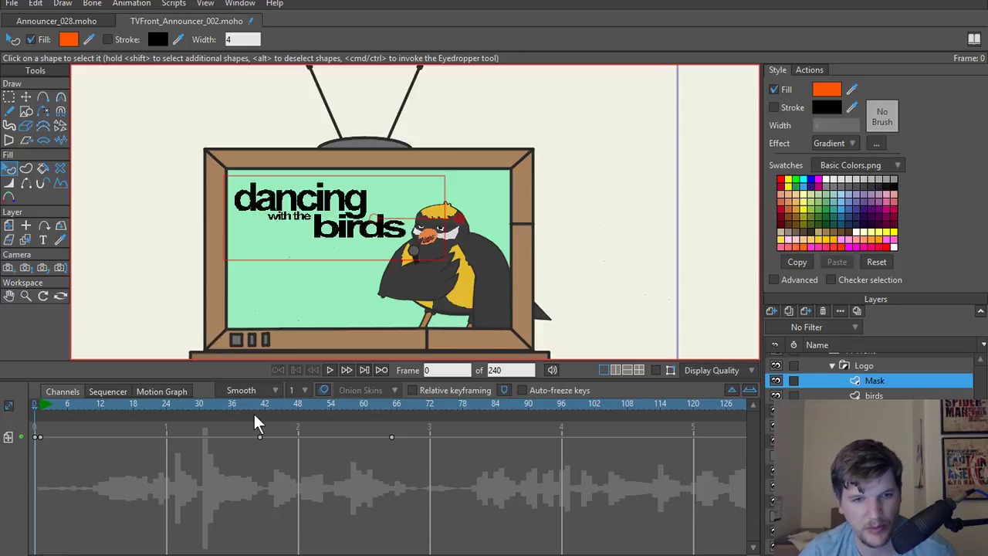
Render a preview image of frame 54 to examine the shortened fade during the reveal.
left_click_drag(252, 403, 335, 405)
key("ctrl+r")
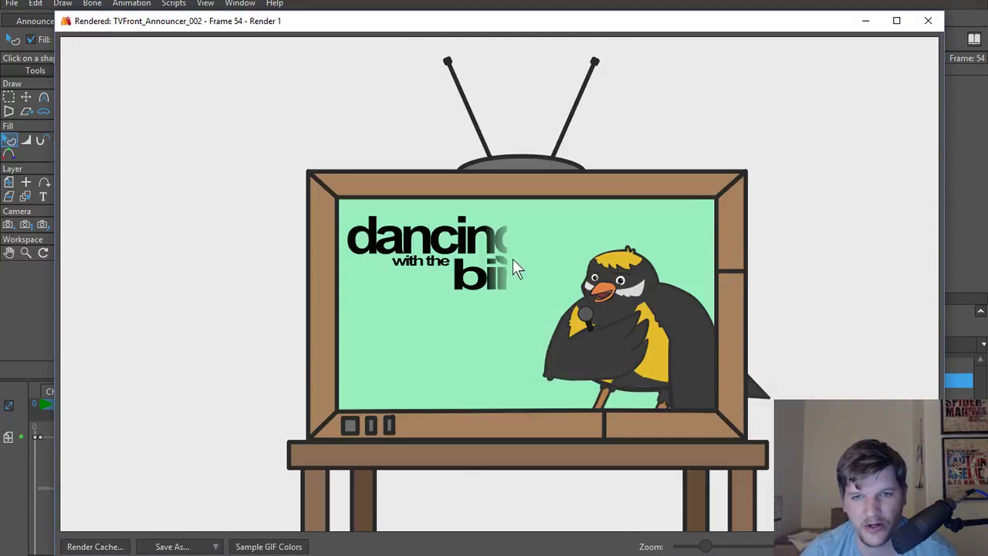
left_click(928, 21)
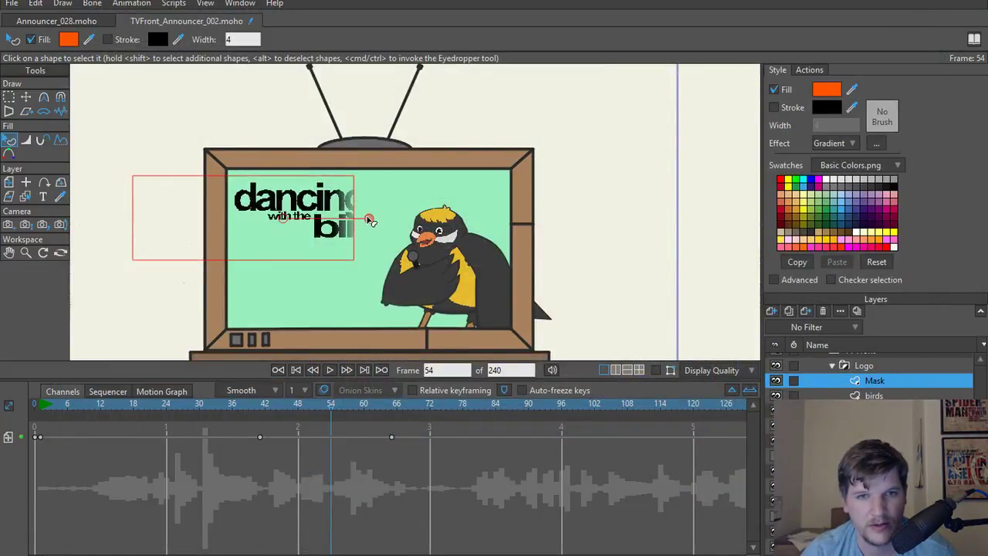
Try pulling the Mask gradient back inside the mask's leading edge at frame 54 and render the result.
left_click_drag(370, 222, 353, 221)
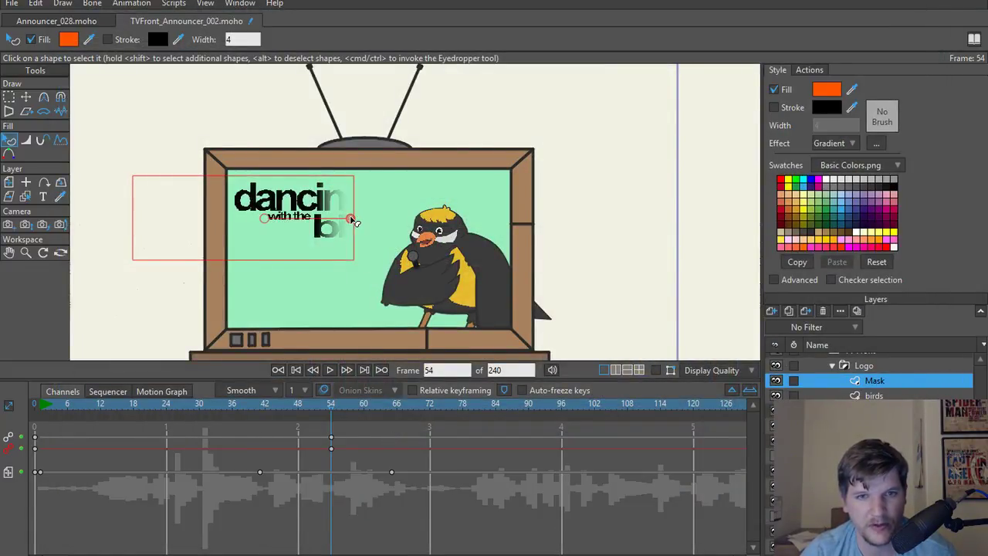
key("ctrl+r")
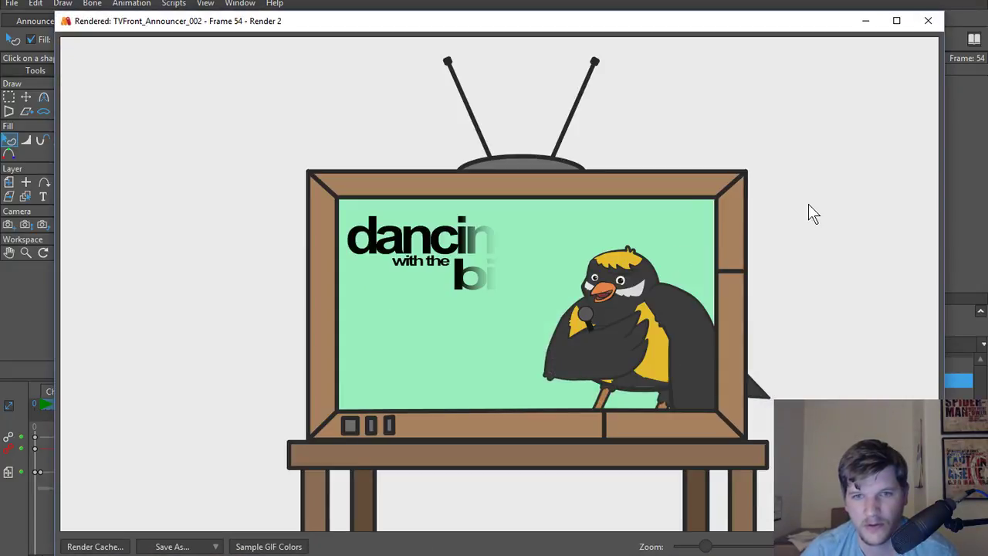
left_click(928, 20)
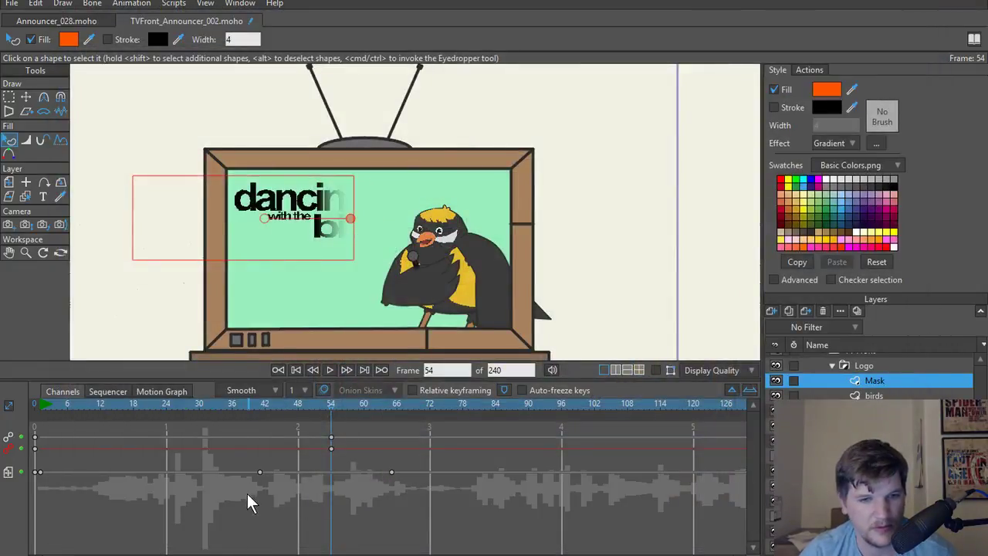
At frame 1, shift the Mask gradient back so its end lies just inside the mask's leading edge.
left_click(149, 403)
left_click_drag(110, 405, 28, 408)
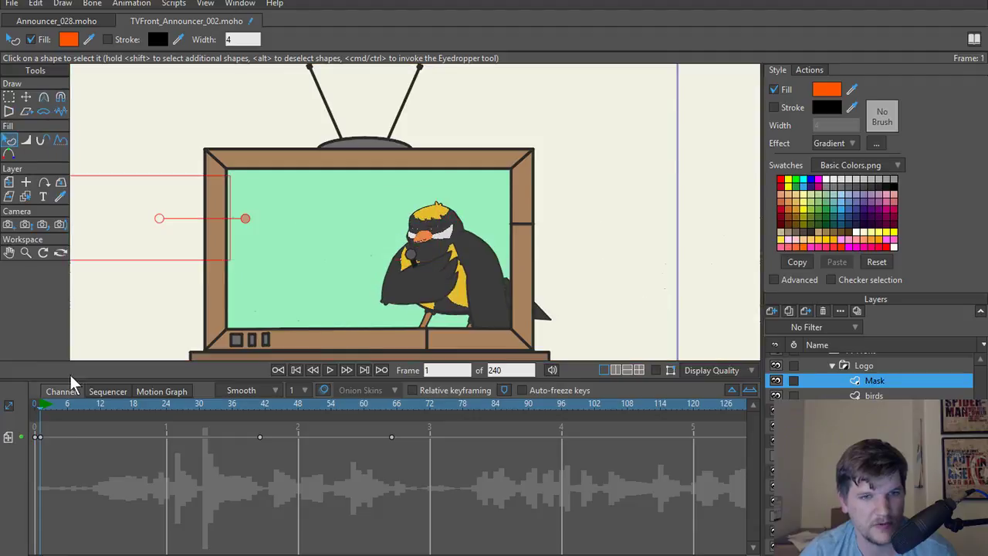
left_click_drag(245, 222, 228, 221)
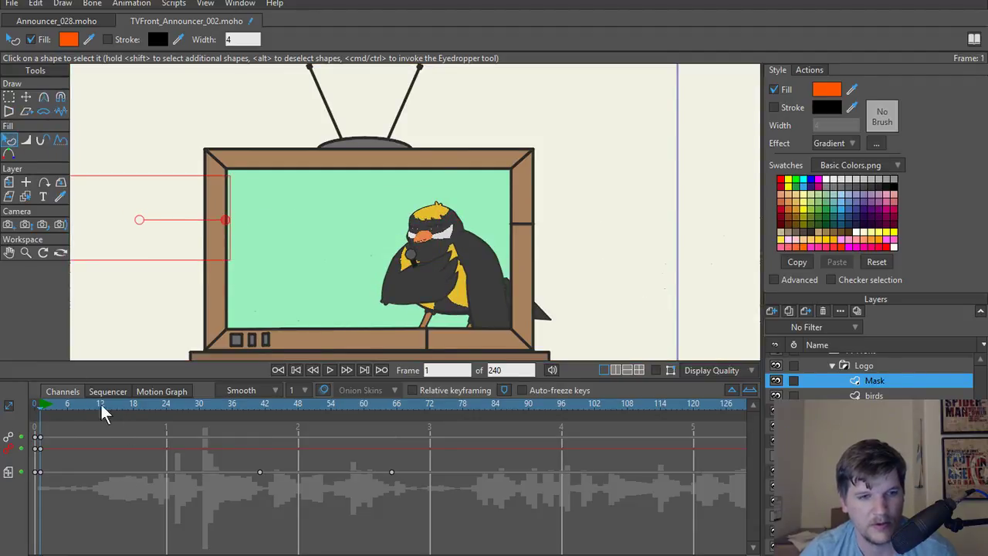
Render a preview image of frame 56 to check the softened edge of the logo reveal.
left_click_drag(62, 406, 340, 417)
key("ctrl+r")
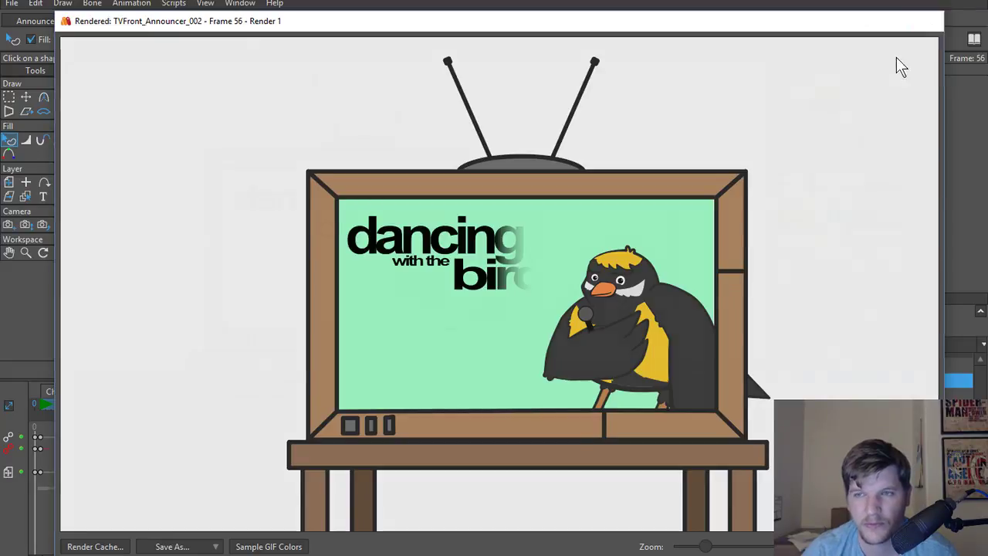
left_click(928, 21)
Set the Mask layer's translation keyframes at frames 41 and 65 to Bezier interpolation.
left_click_drag(282, 406, 262, 407)
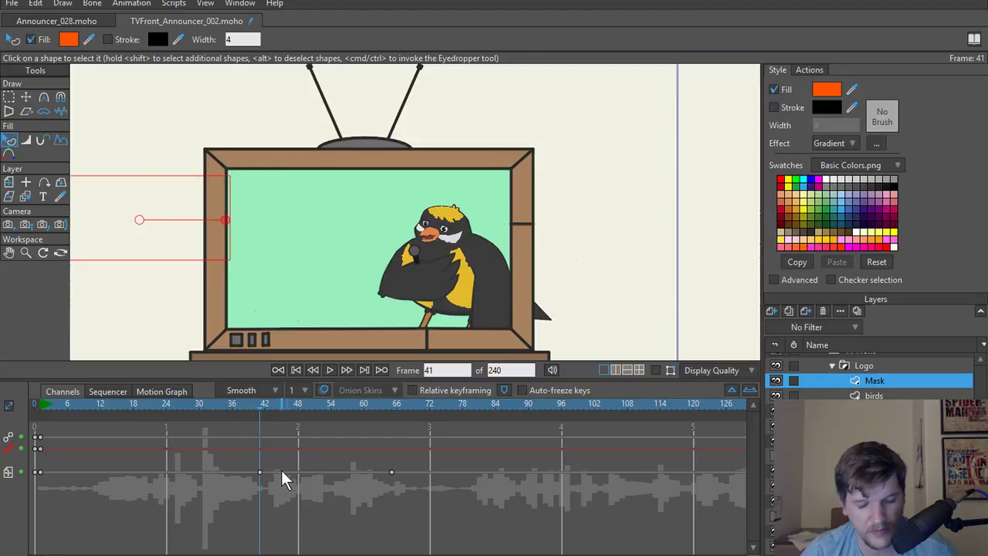
left_click_drag(232, 459, 504, 500)
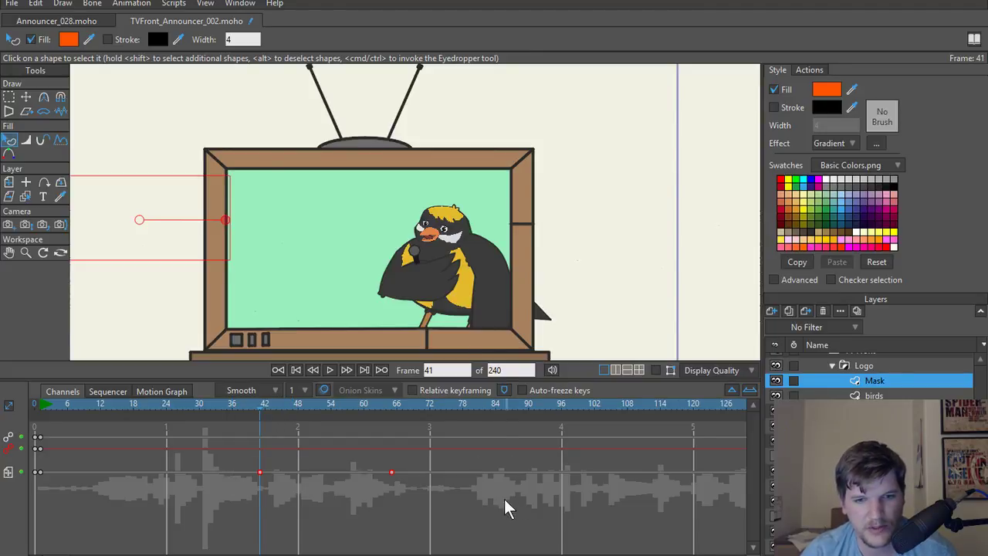
right_click(391, 474)
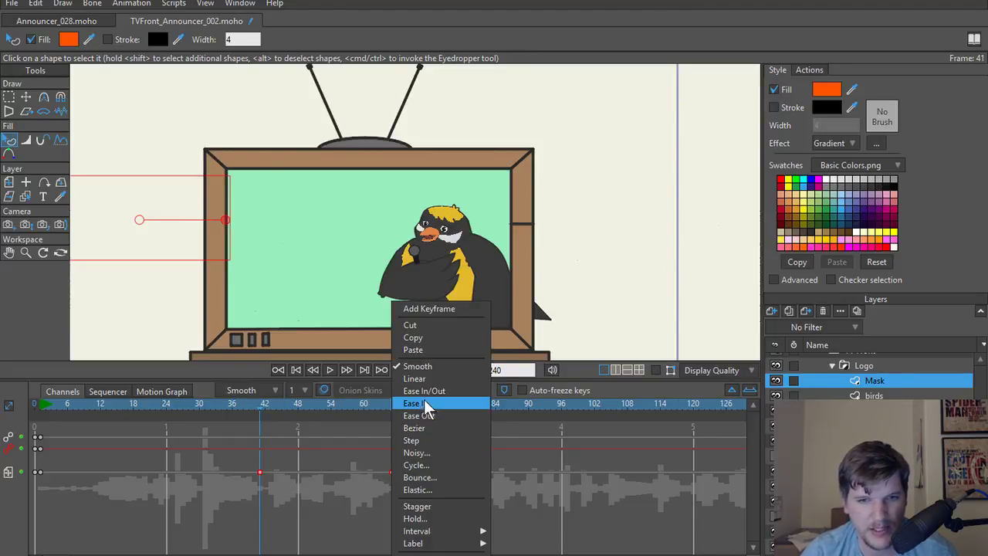
left_click(311, 452)
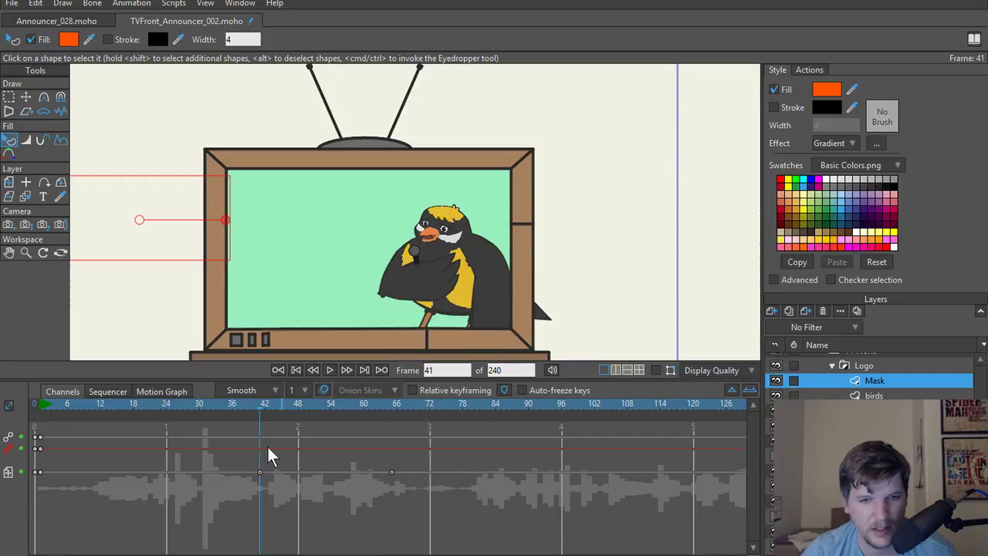
Display the Mask layer's translation in the Motion Graph, split it into X, Y and Z channels, and isolate the X curve.
left_click(167, 390)
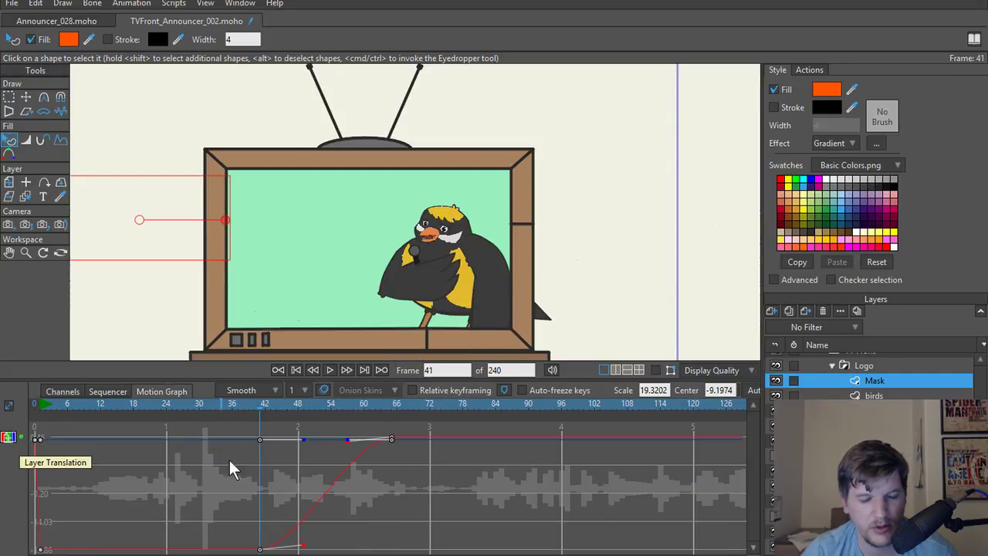
right_click(6, 437)
left_click(51, 463)
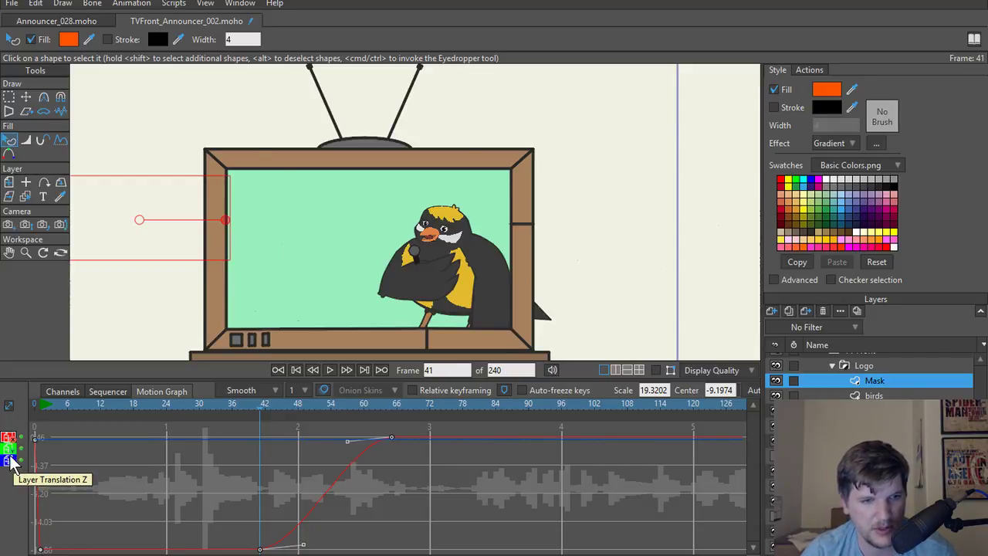
left_click(9, 450)
left_click(8, 437)
left_click(9, 438)
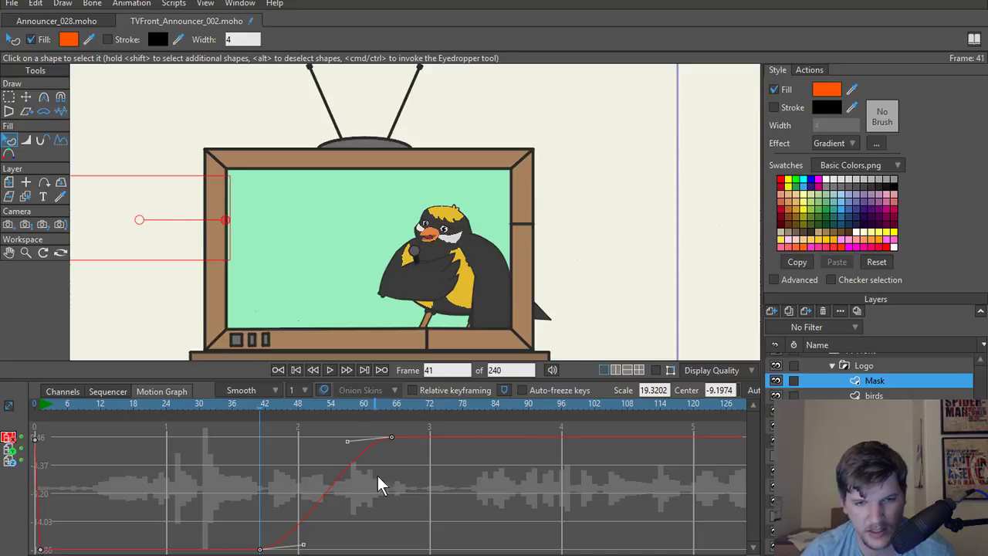
Limit the playback range to frames 36 through 72 around the logo reveal.
left_click(286, 401)
left_click_drag(287, 399, 229, 413)
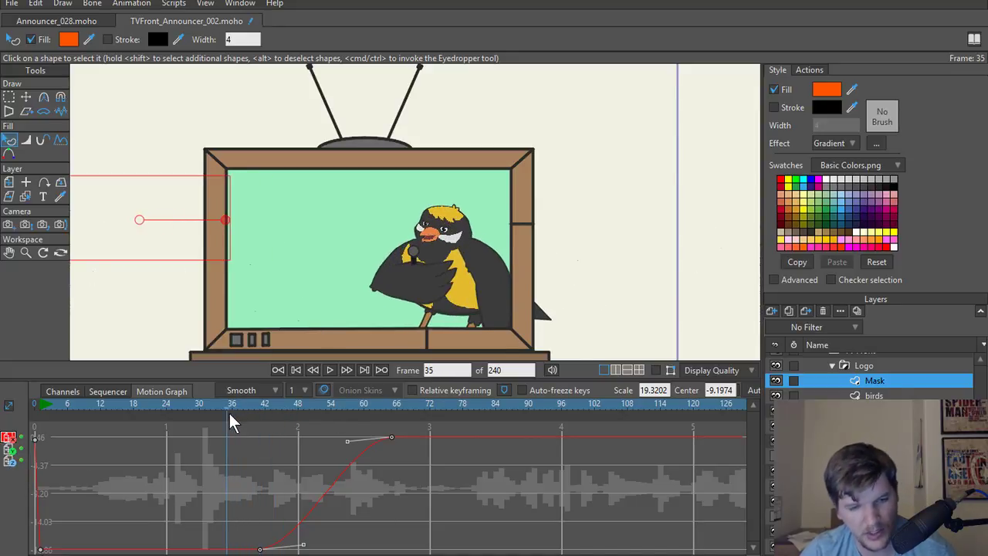
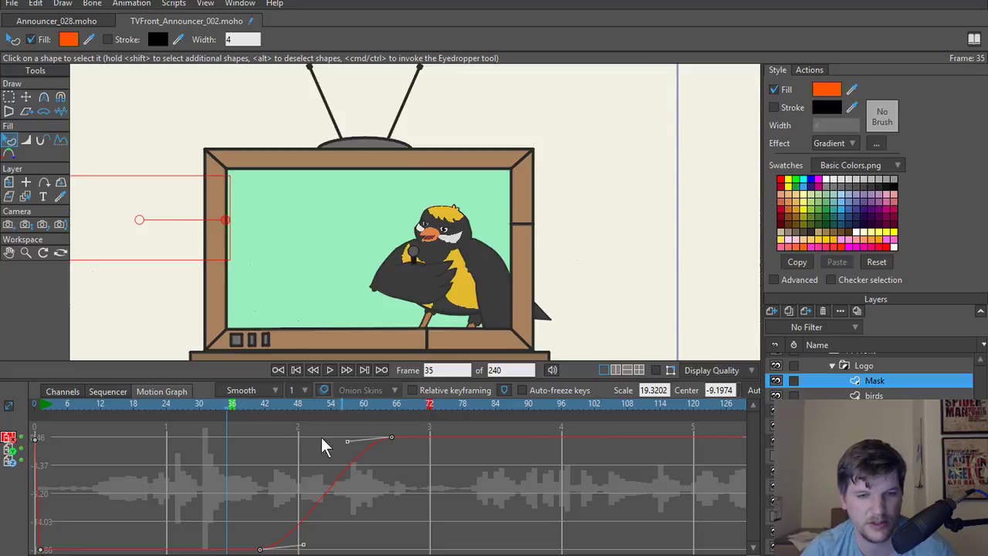
During looped playback, lengthen the X curve's Bezier handles, from frame 41 to about frame 59 and from frame 65 back to about frame 49.
key("space")
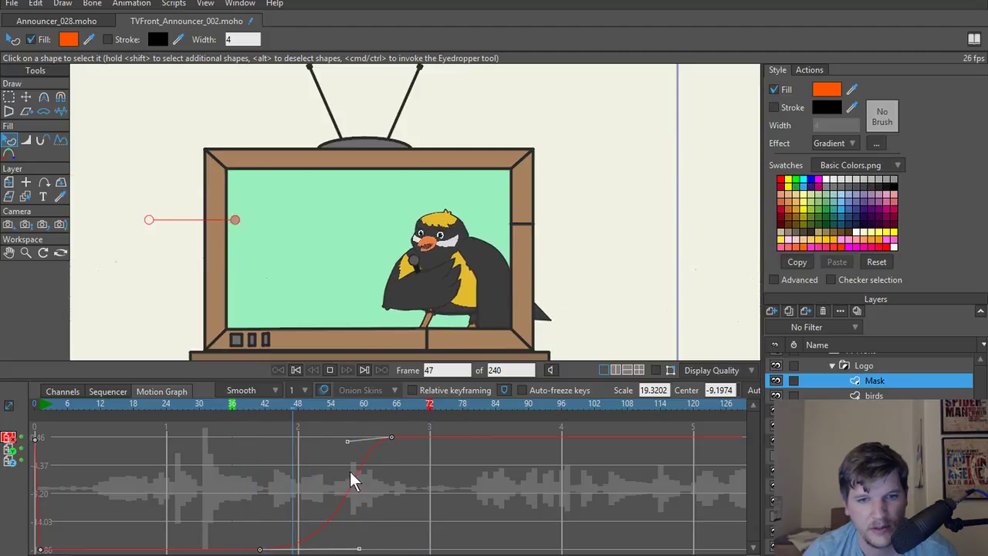
left_click_drag(348, 437, 302, 437)
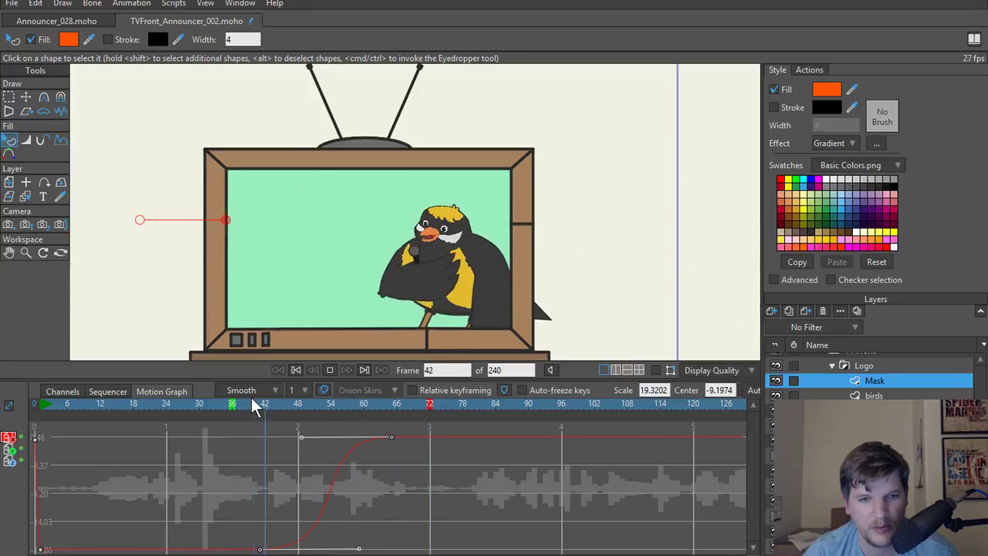
mouse_move(237, 407)
left_mouse_down()
mouse_move(393, 420)
mouse_move(249, 419)
left_mouse_up()
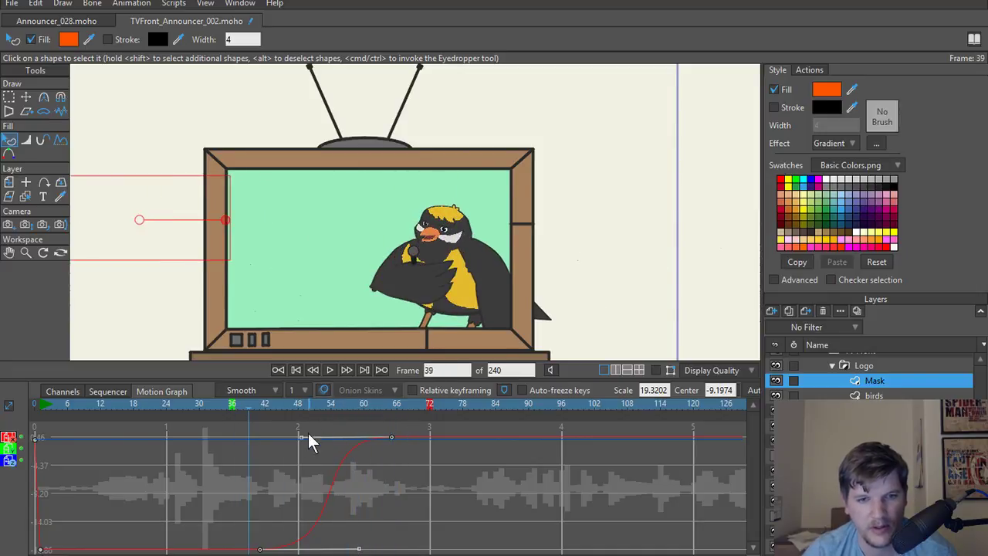
left_click(392, 437)
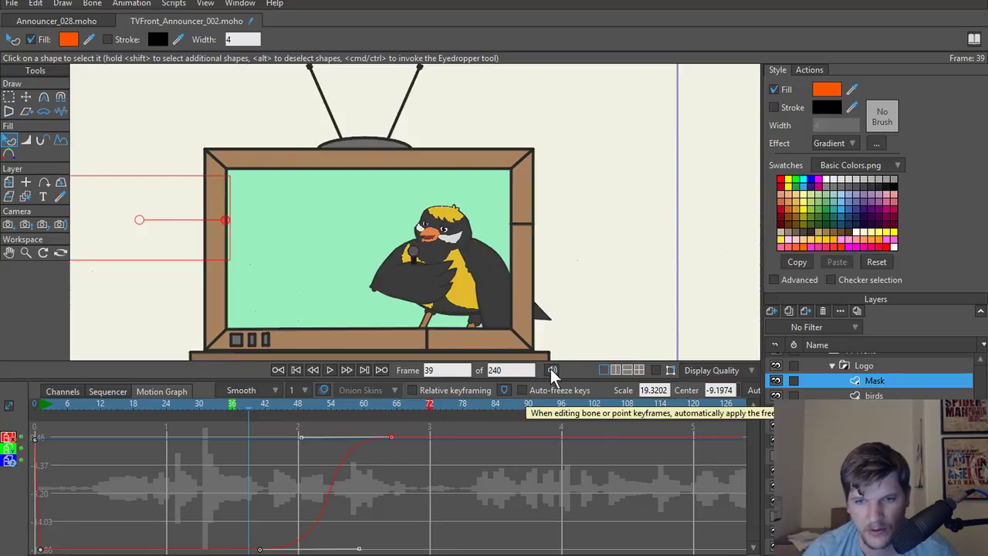
key("space")
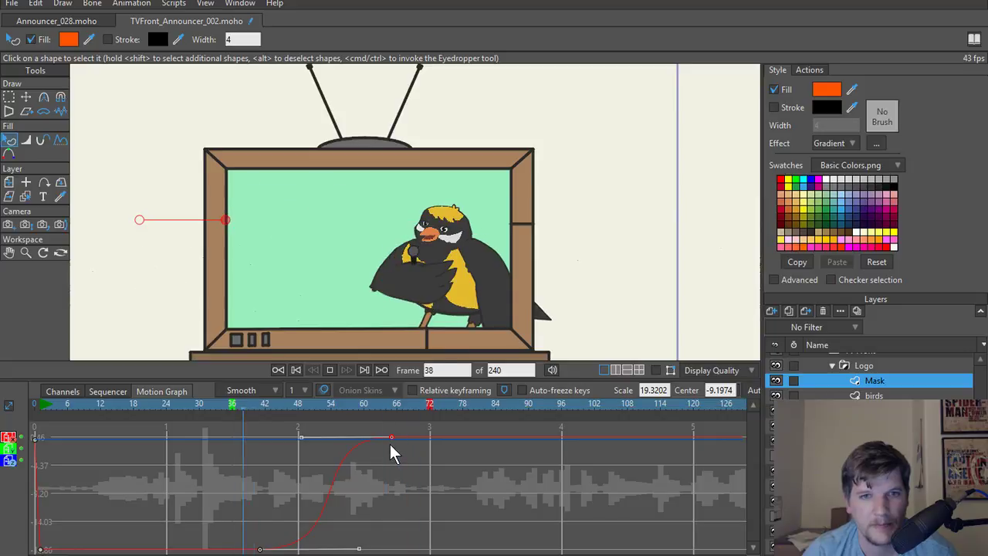
Try moving the Mask layer's ending translation keyframes from frame 65 to about frame 61 during looped playback, and undo the move.
left_click(57, 392)
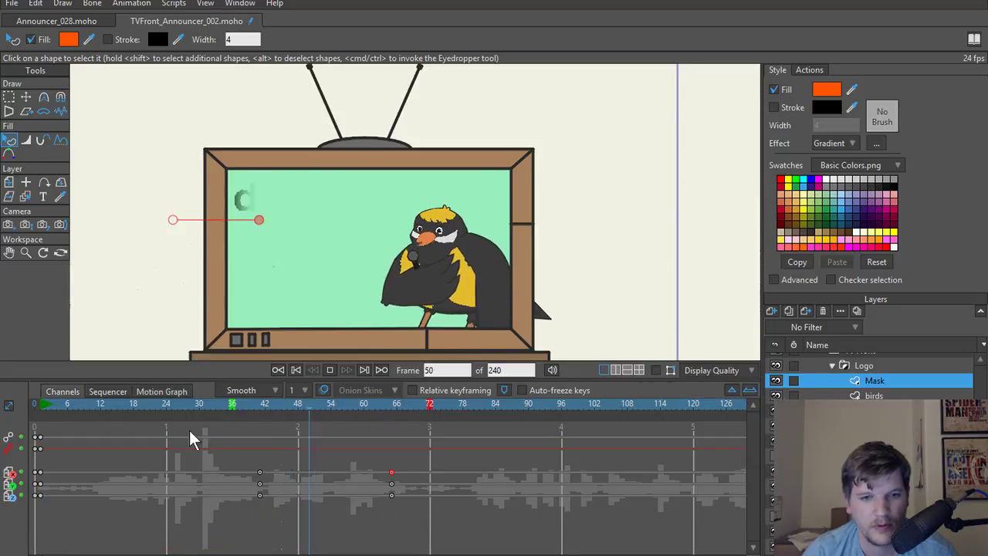
mouse_move(378, 464)
left_mouse_down()
mouse_move(396, 529)
mouse_move(397, 484)
mouse_move(368, 476)
left_mouse_up()
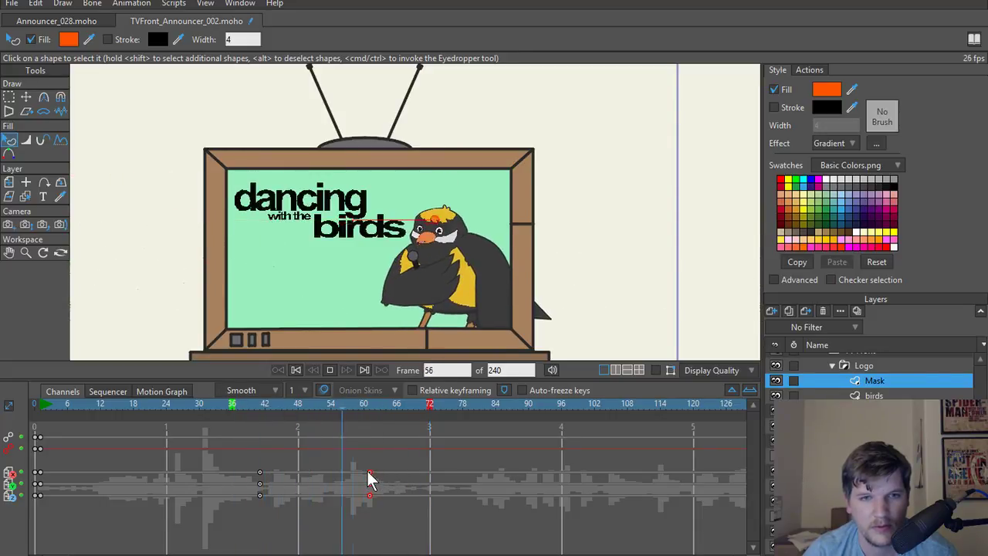
key("ctrl+z")
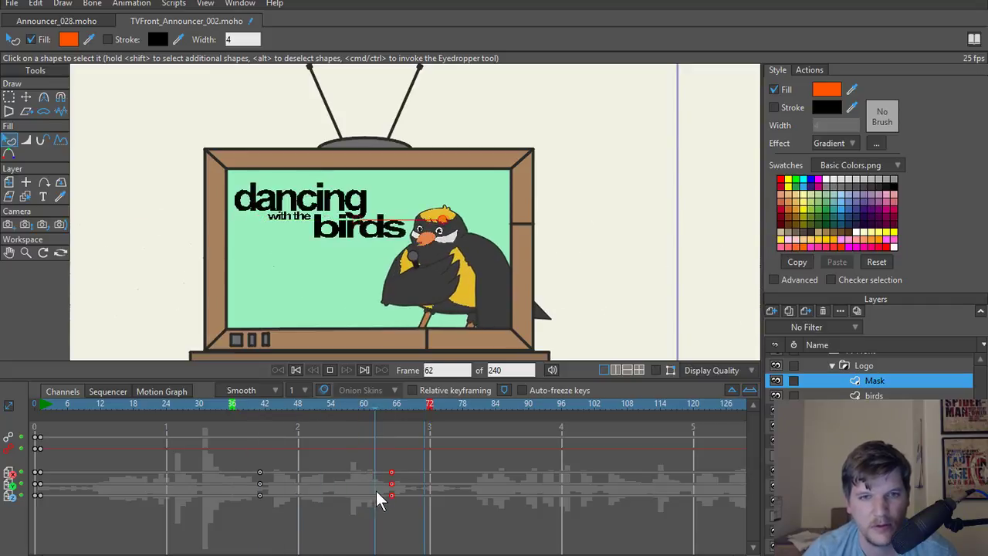
key("space")
key("space")
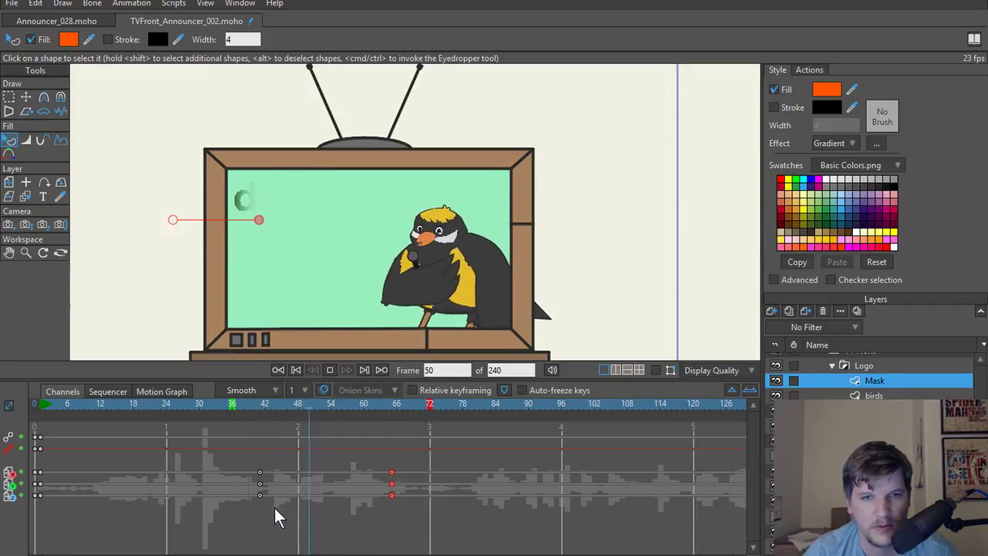
key("space")
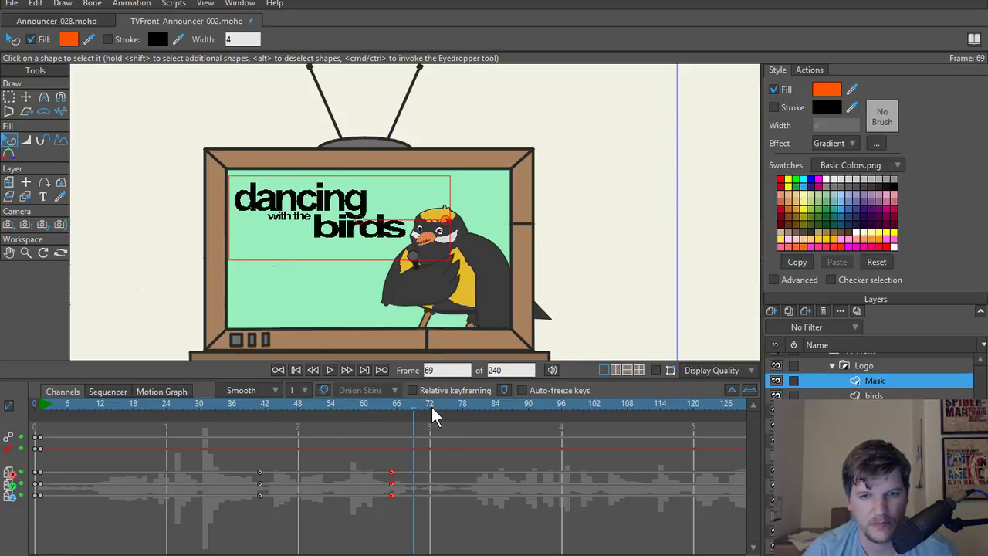
Play the animation from frame 0 to just past frame 72 to check the eased logo reveal on the TV screen.
left_click(293, 370)
scroll(276, 231, "up", 3)
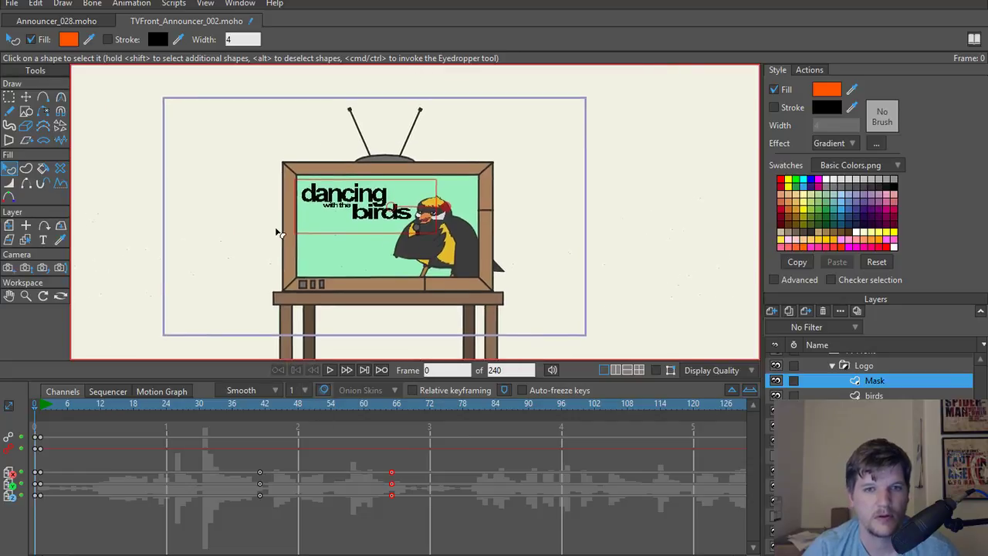
left_click(338, 371)
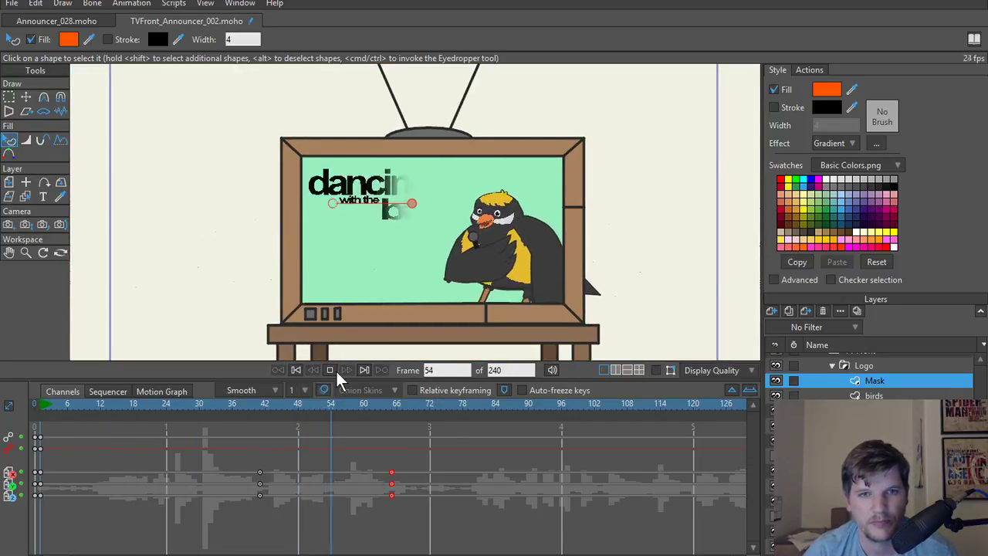
left_click(336, 368)
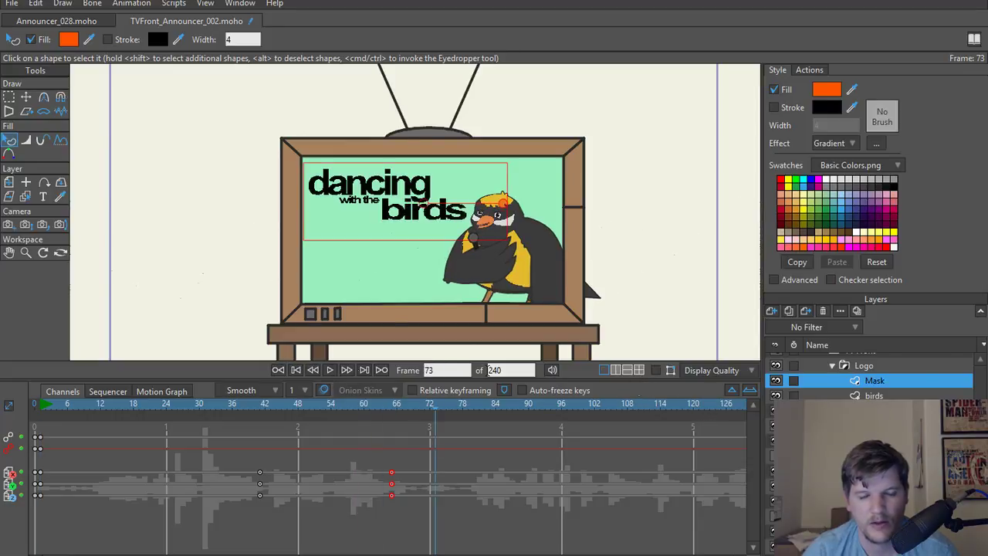
Select and collapse the Scene 1 group, and show only the area inside the camera frame with the TV filling the view.
scroll(872, 382, "up", 2)
left_click(836, 361)
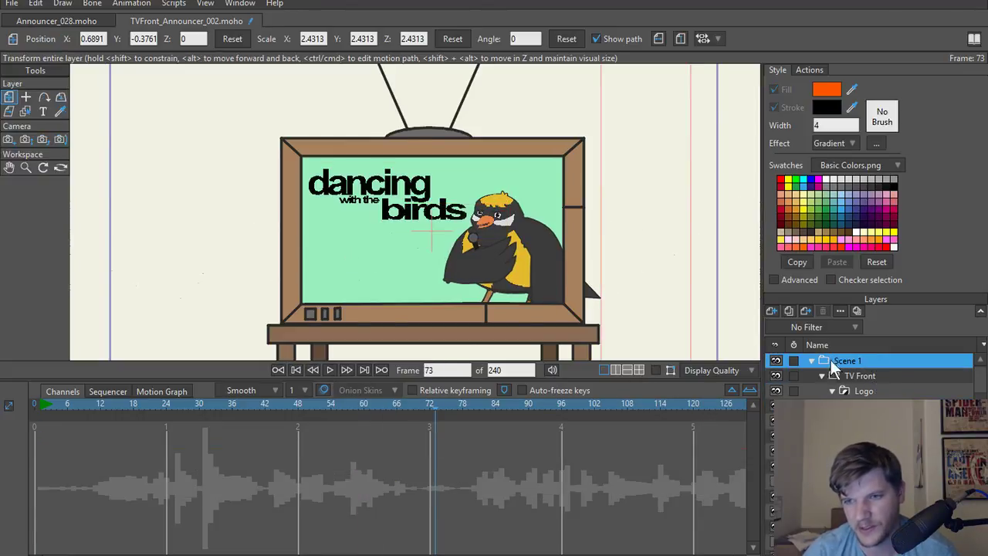
left_click(811, 360)
scroll(479, 249, "down", 4)
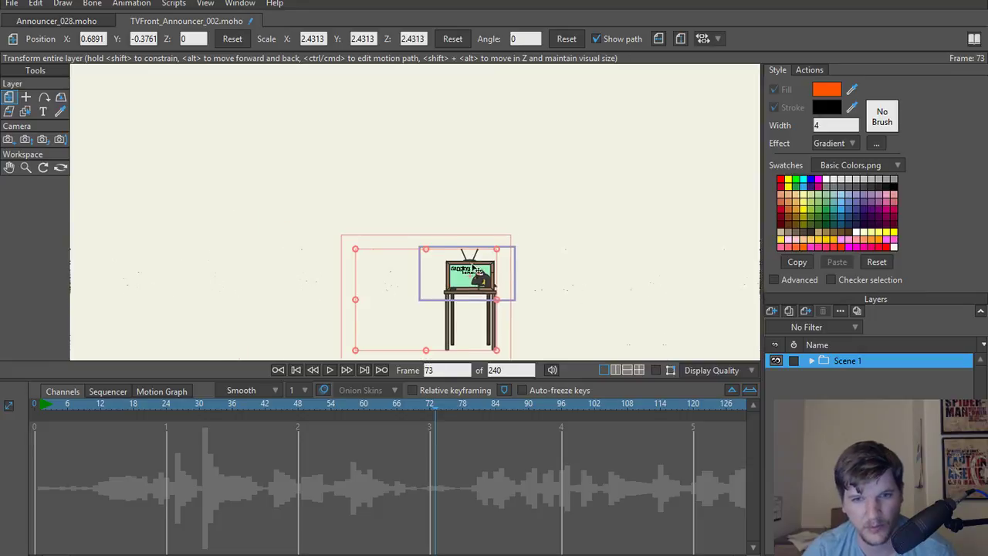
scroll(479, 249, "up", 5)
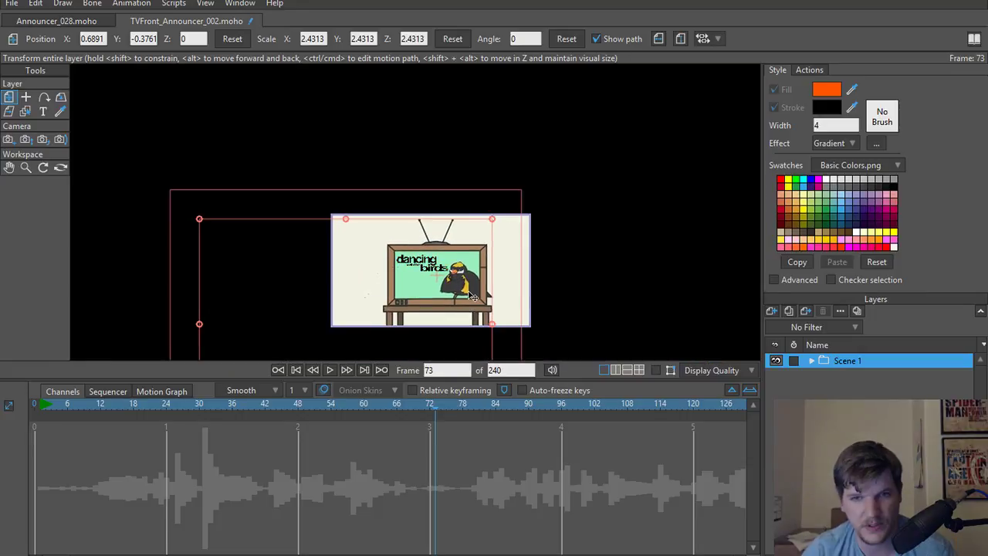
left_click_drag(443, 300, 479, 278)
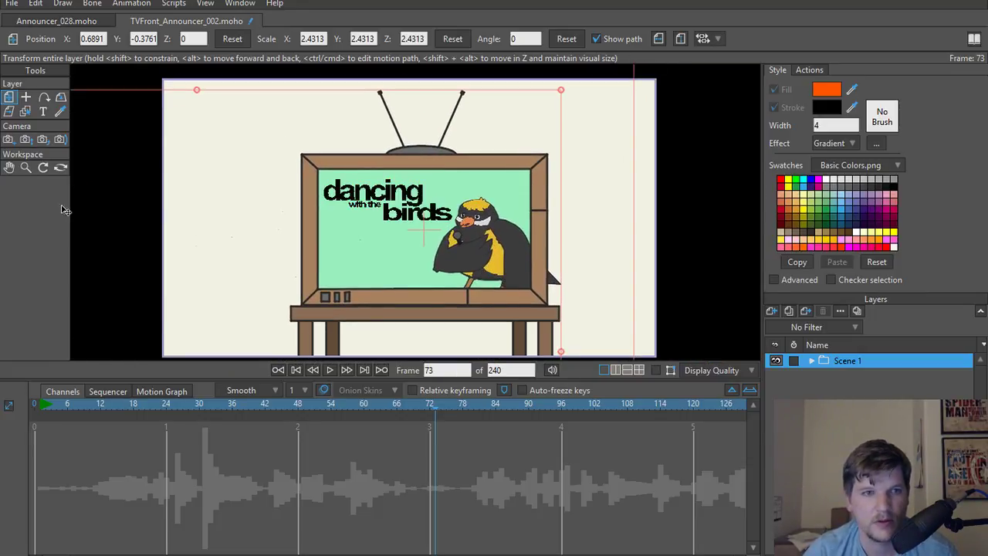
left_click(60, 112)
scroll(415, 294, "down", 1)
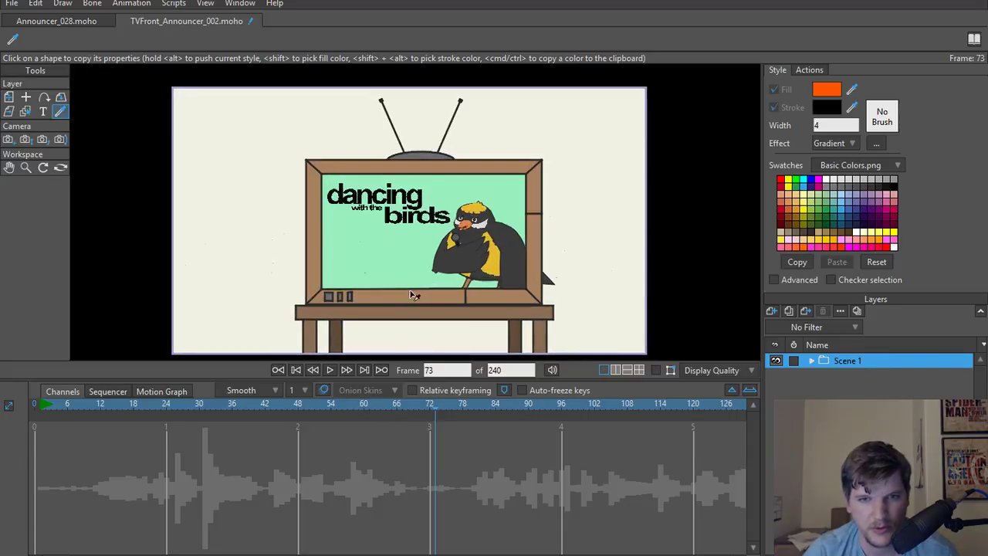
Play the whole scene from the beginning to about frame 125 to check the logo reveal alongside the announcer's movement.
left_click(328, 370)
left_click(328, 370)
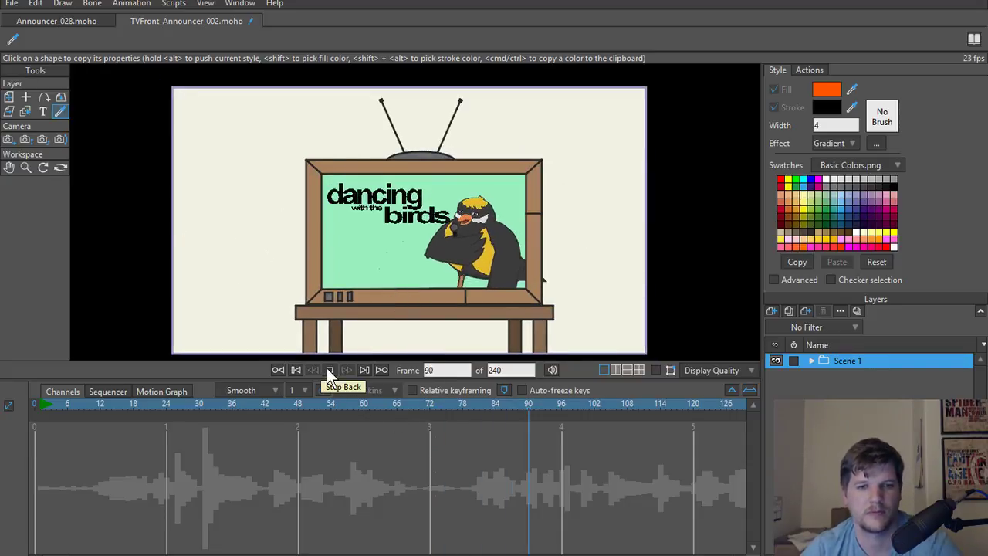
left_click(295, 371)
left_click(328, 371)
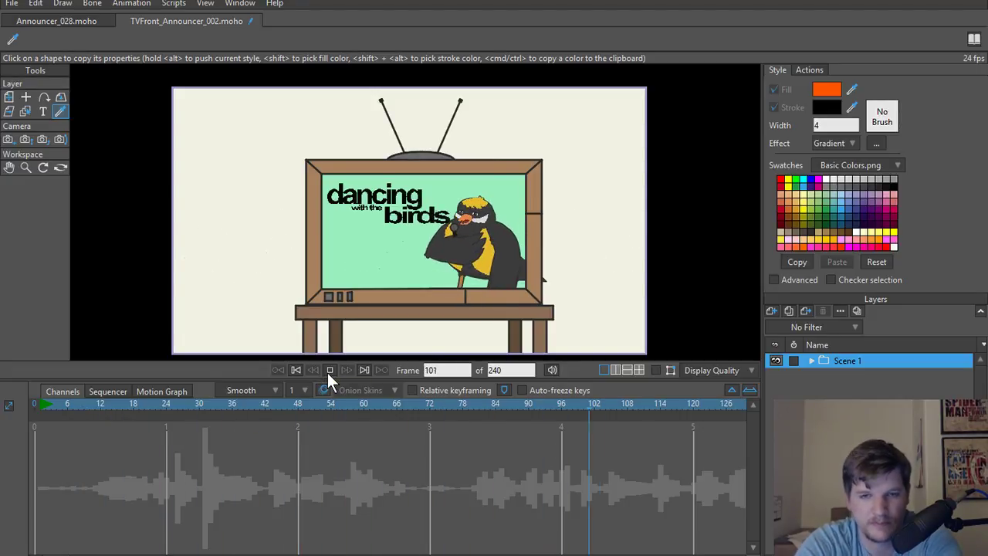
left_click(328, 371)
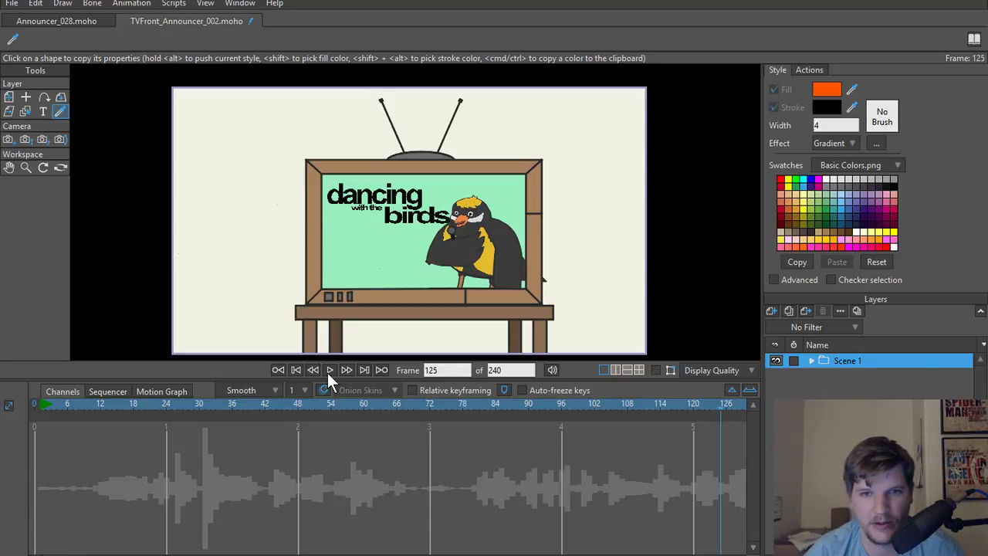
left_click(736, 370)
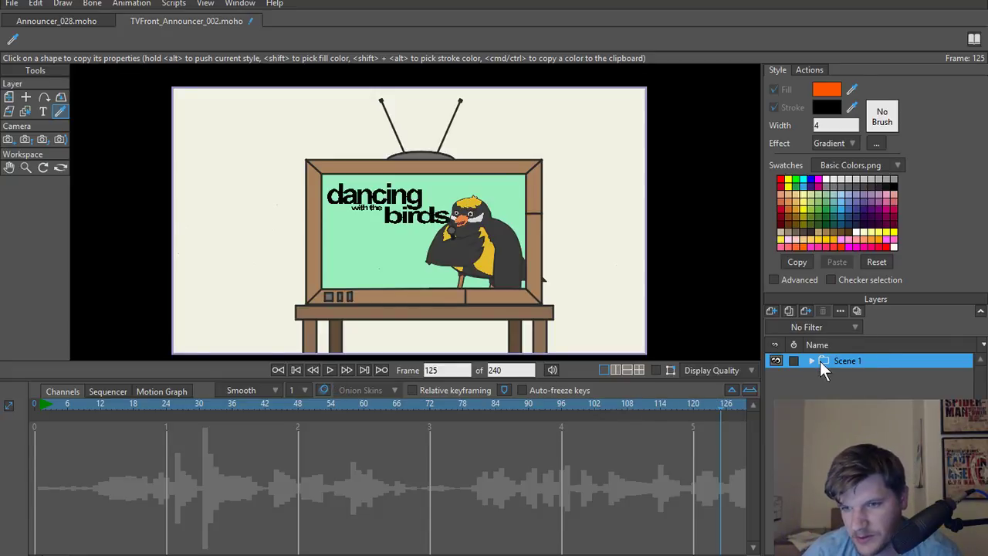
left_click(810, 360)
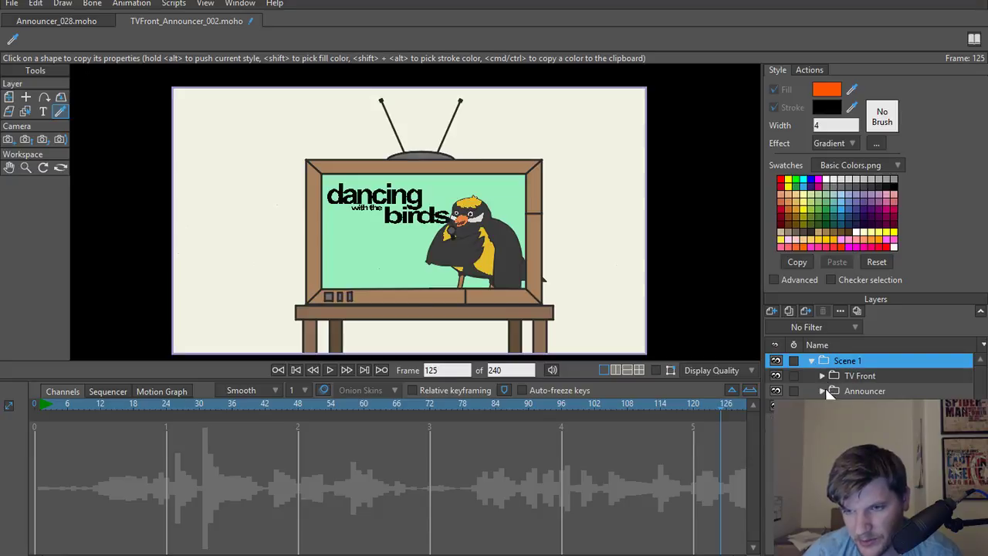
left_click(822, 391)
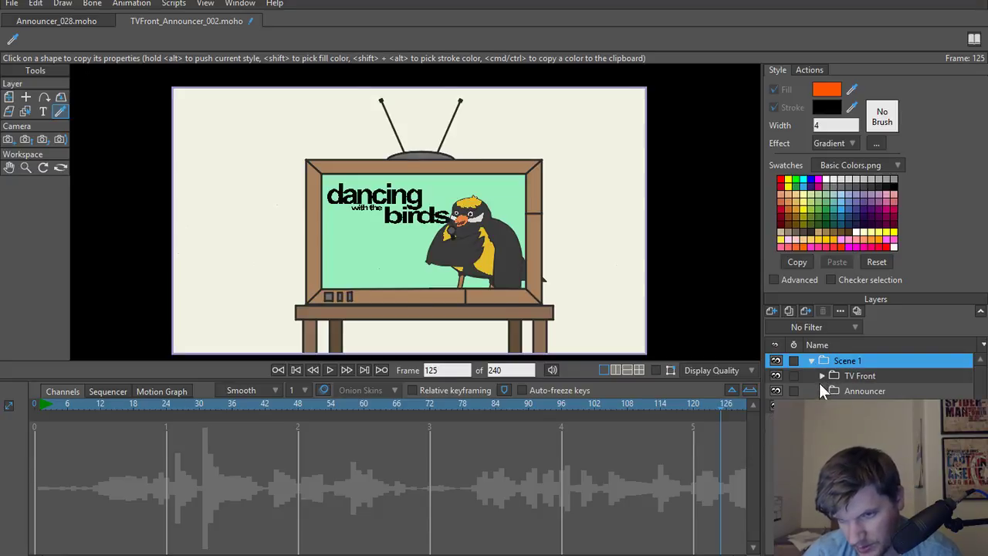
left_click(820, 376)
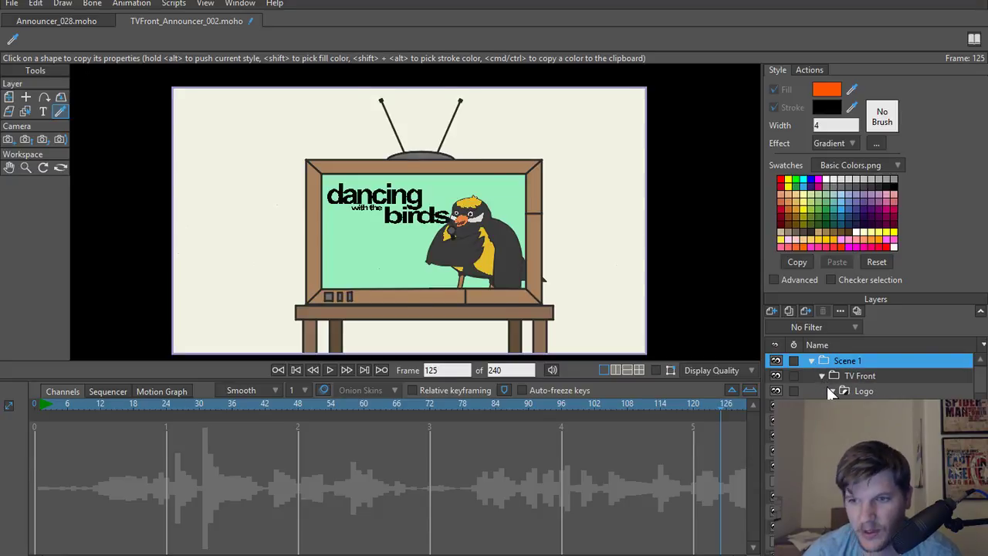
left_click(820, 376)
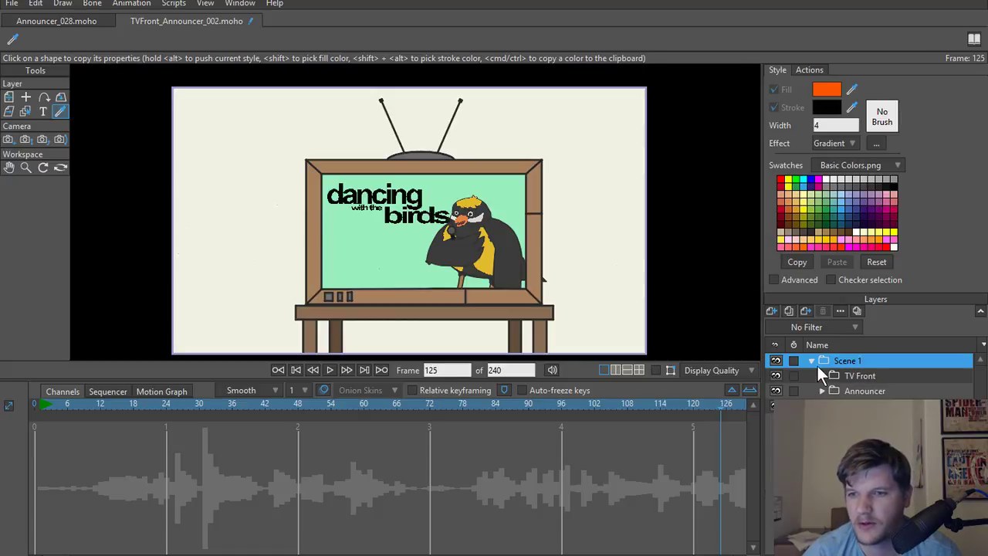
left_click(811, 360)
Replay the scene from frame 0 to frame 74 and inspect the fully revealed logo beside the bird up close.
left_click_drag(272, 402, 4, 409)
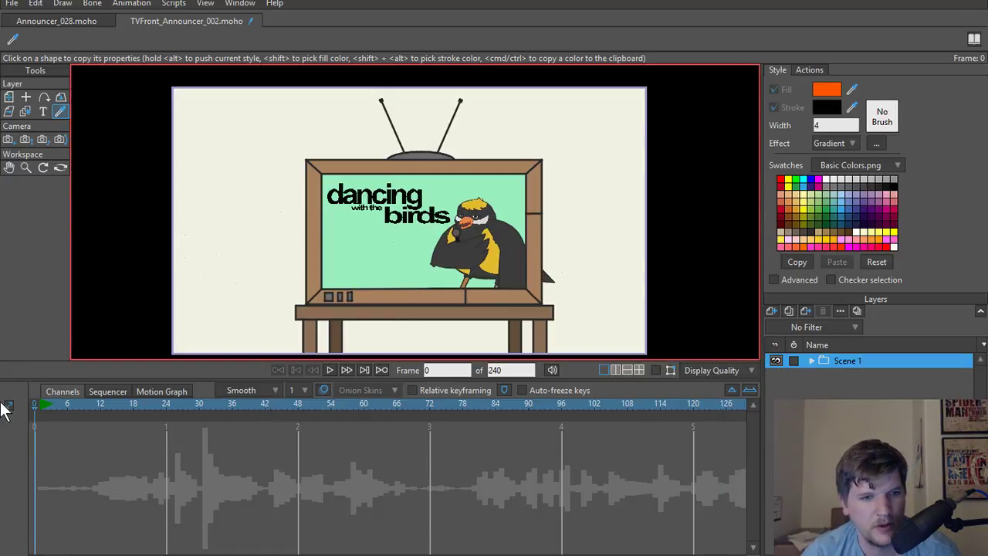
left_click(331, 370)
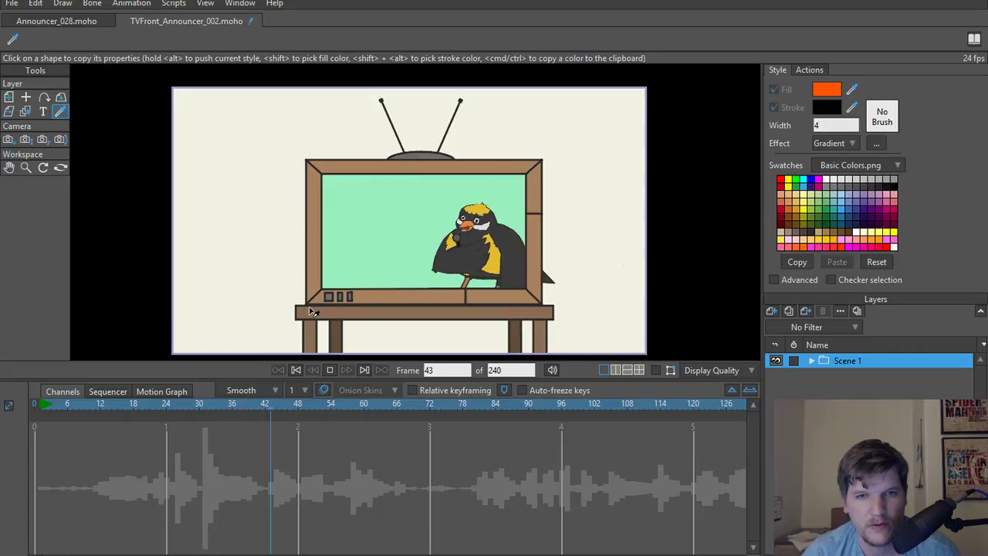
key("space")
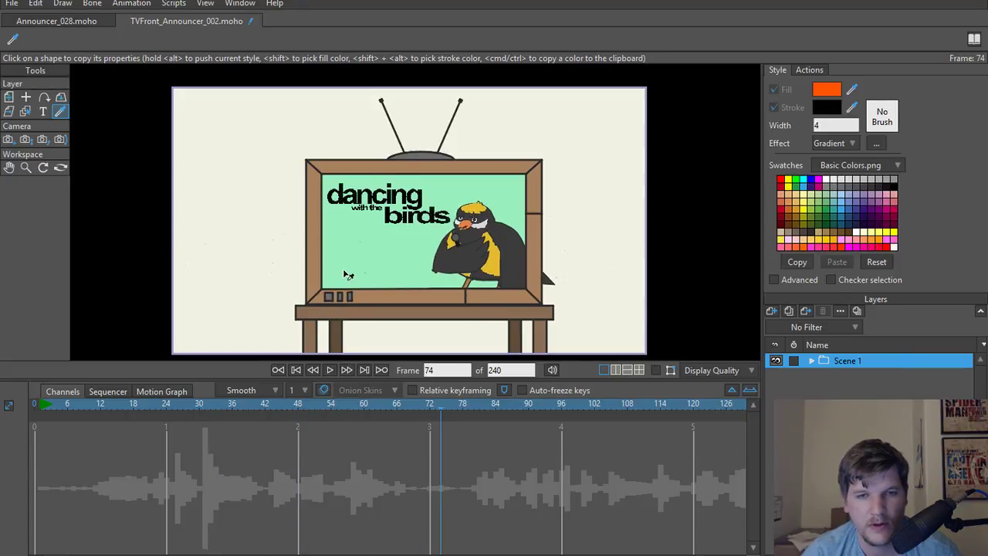
scroll(347, 276, "up", 4)
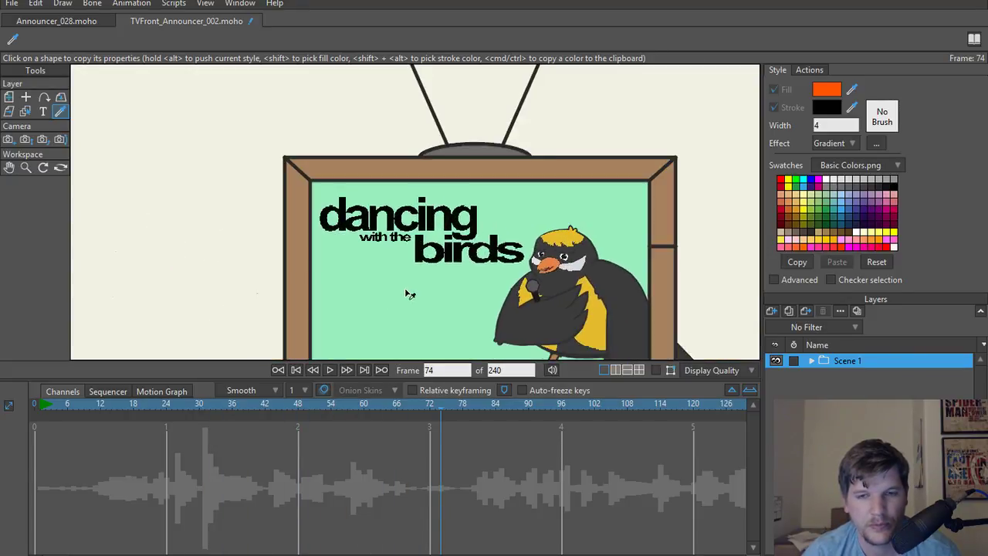
left_click_drag(417, 293, 373, 293)
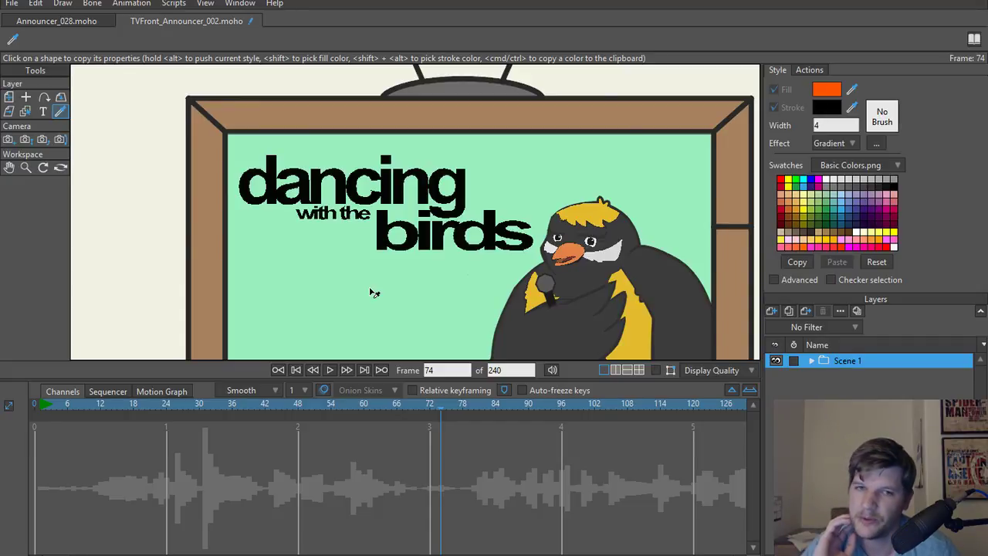
Merge the Mask layer's separate X, Y and Z translation channels back into one channel at frame 0.
left_click(811, 362)
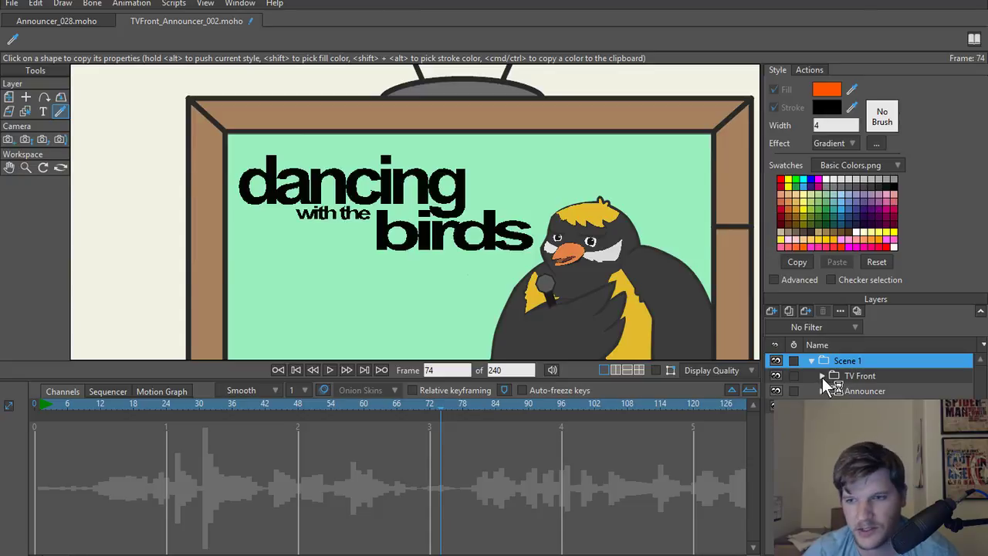
left_click(821, 377)
left_click(832, 392)
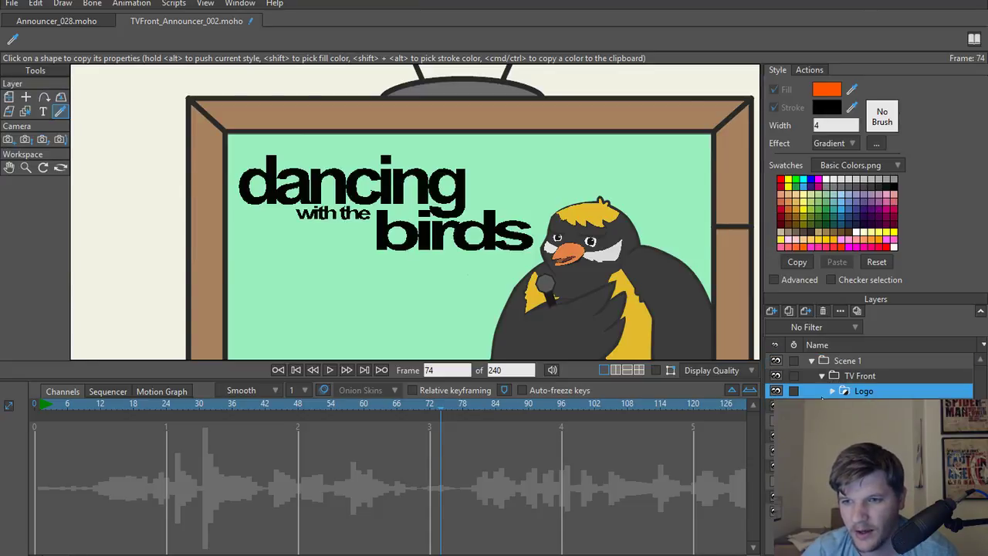
left_click(871, 406)
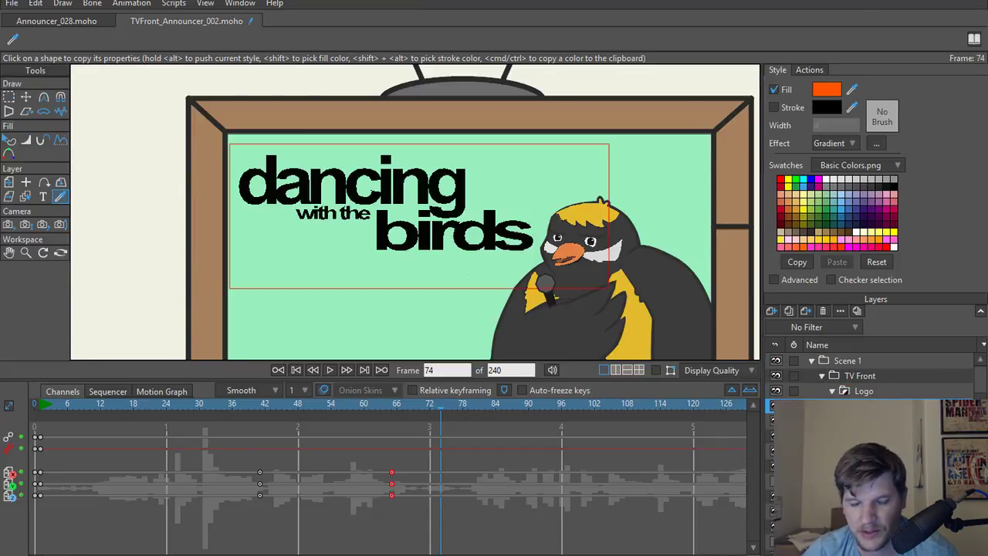
left_click_drag(154, 405, 3, 405)
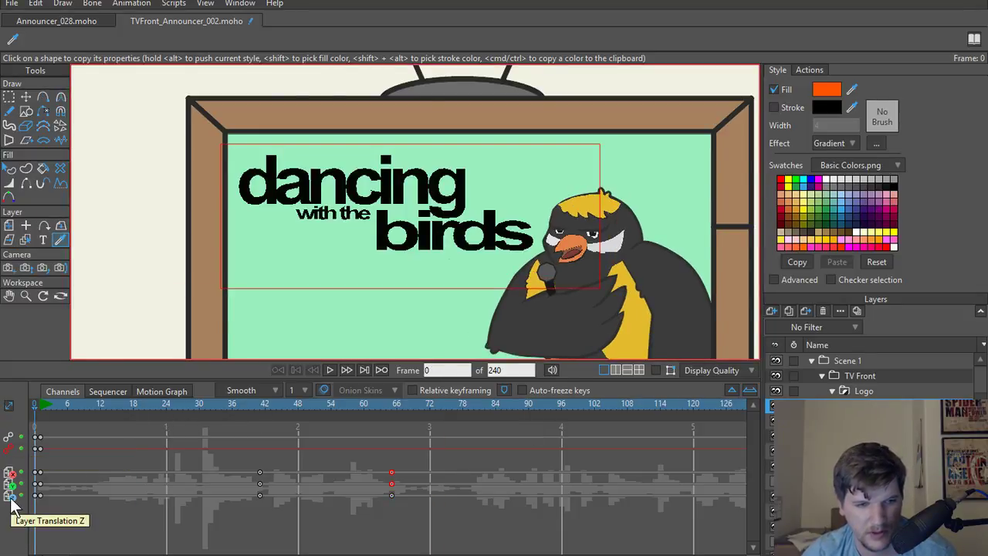
right_click(10, 497)
left_click(64, 531)
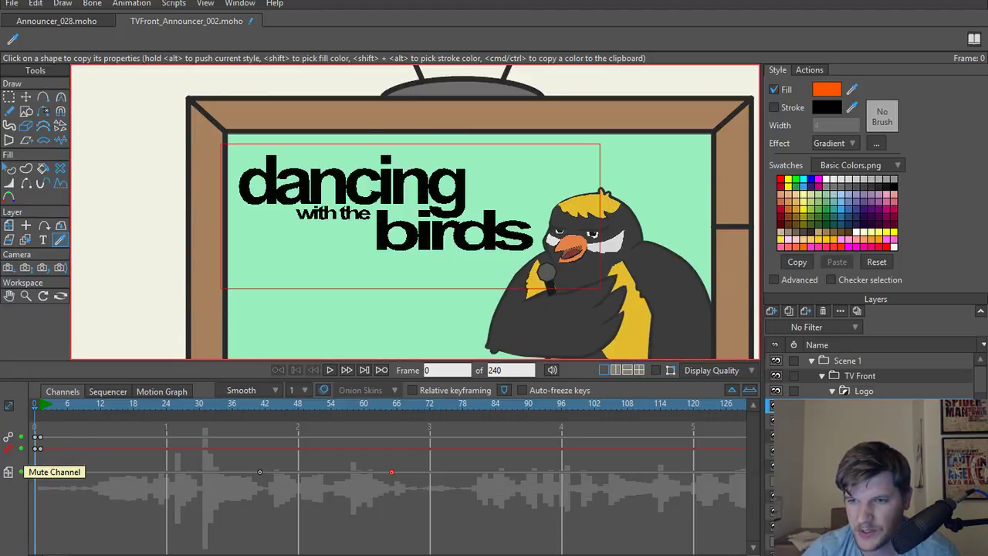
Add a new vector layer inside the Logo group and name it "Show".
left_click(773, 311)
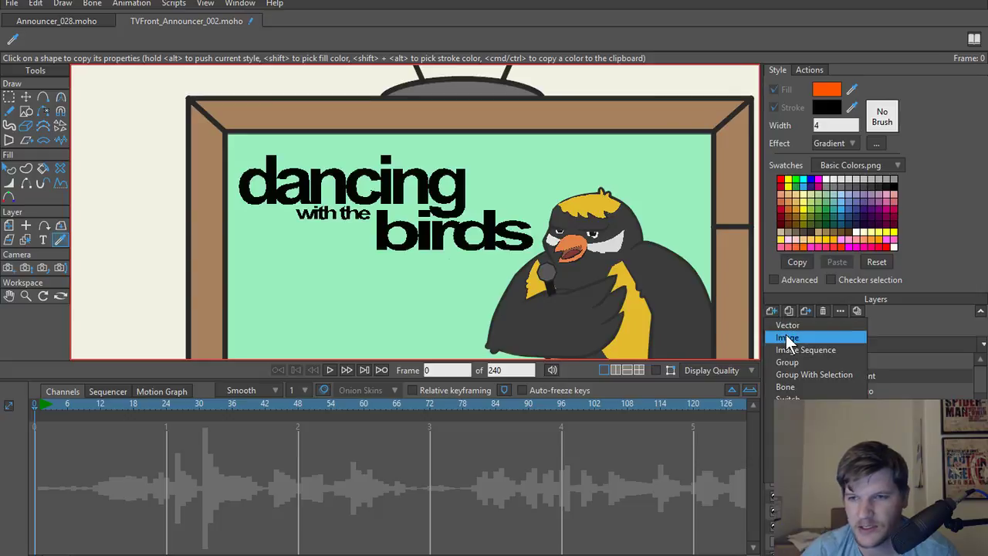
left_click(787, 325)
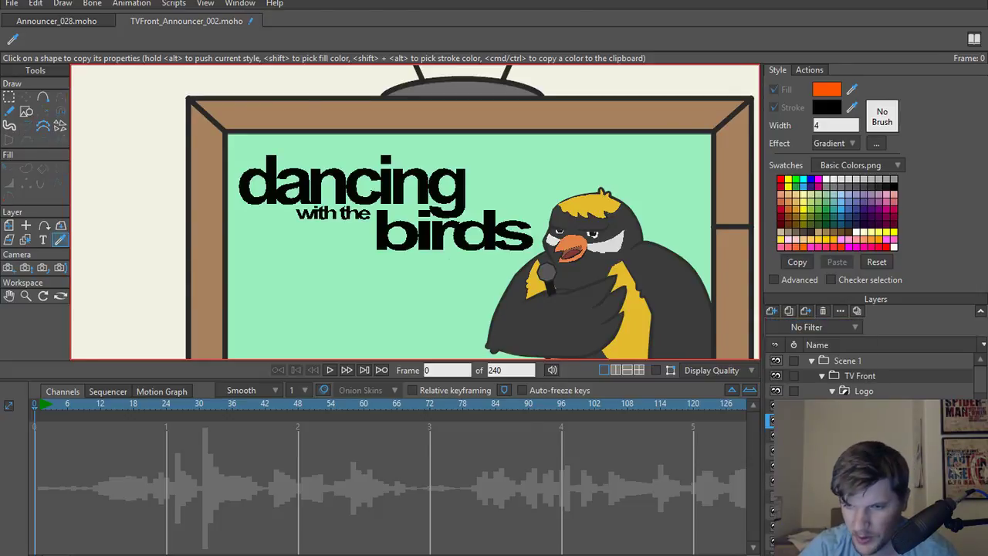
double_click(818, 406)
type("Sh")
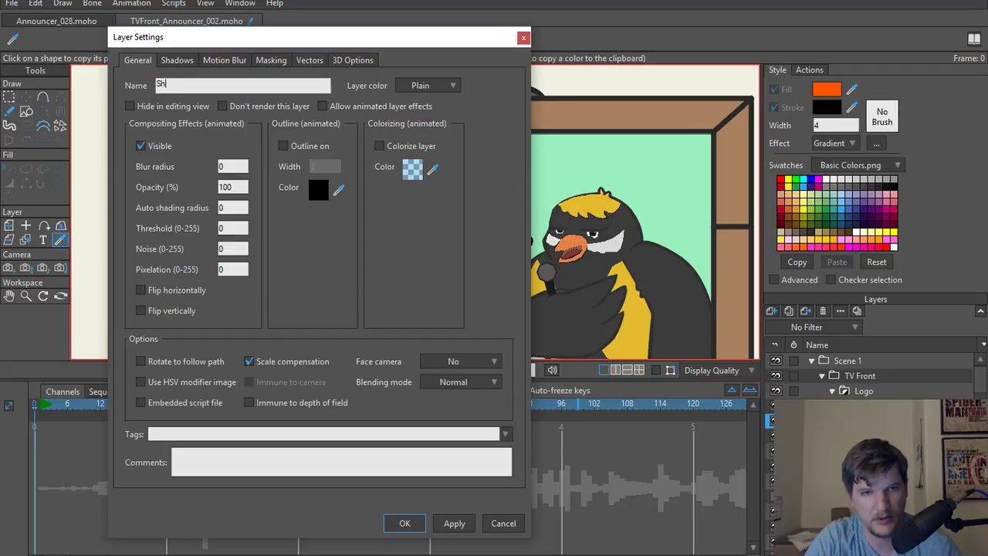
type("ow")
key("Return")
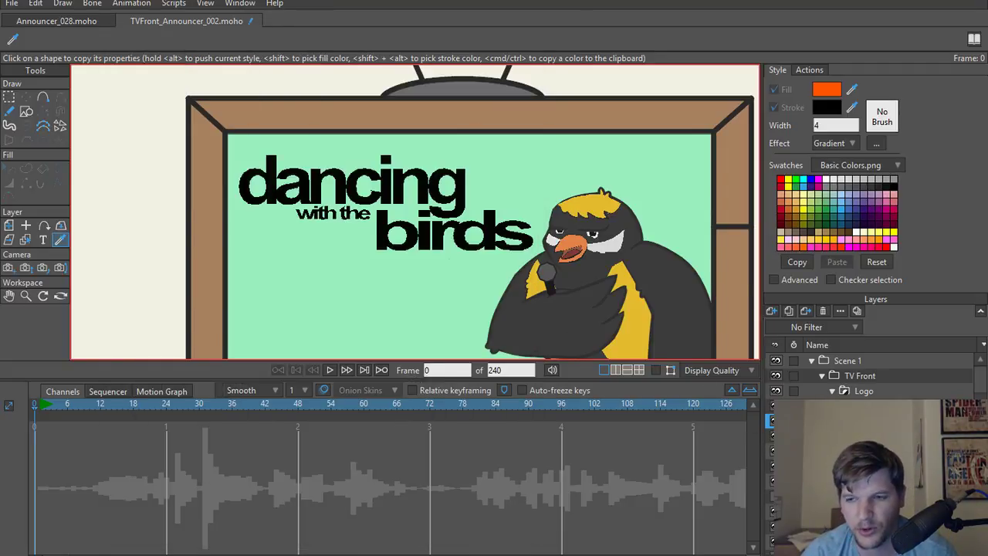
Recolour the opaque black stop of the Mask shape's linear gradient to a bright golden yellow.
left_click(818, 406)
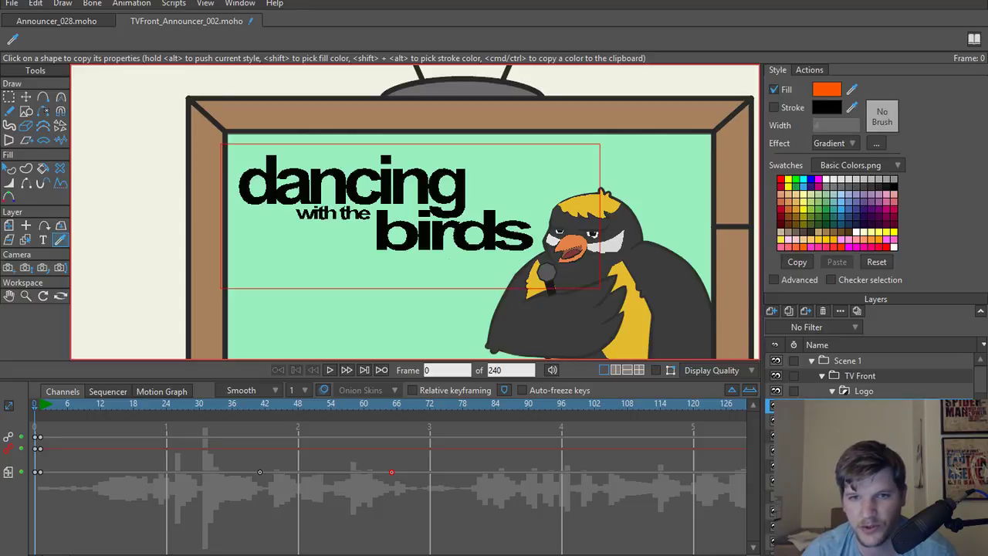
key("q")
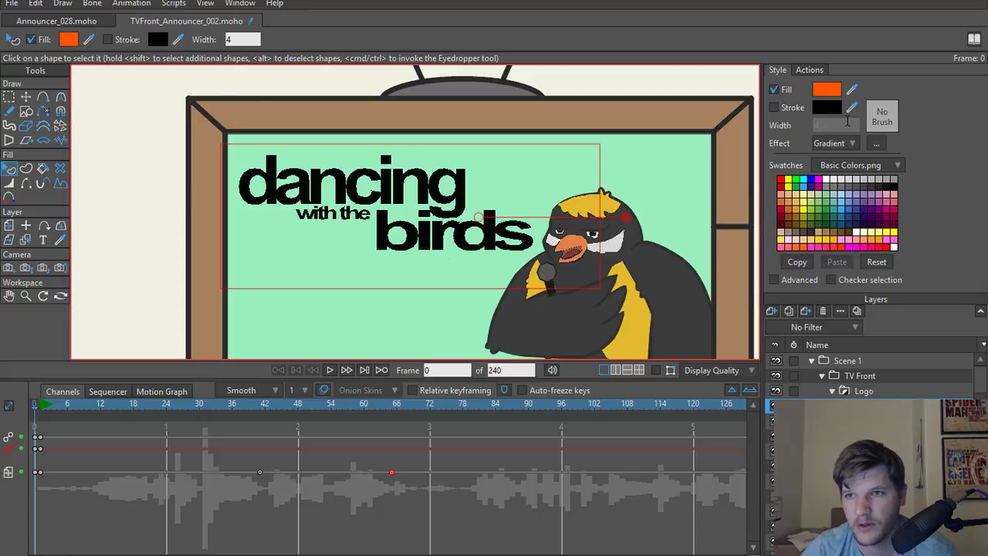
left_click(875, 144)
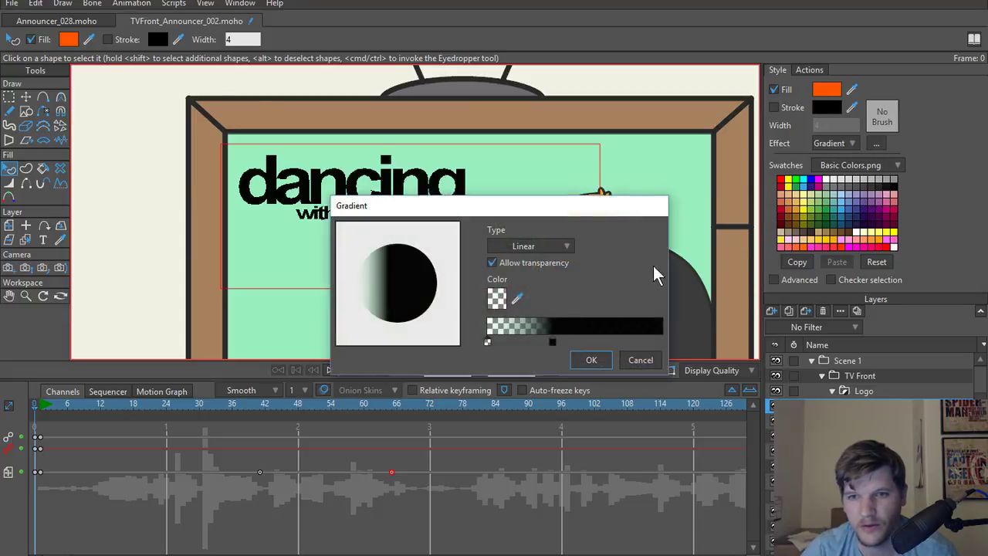
left_click(551, 341)
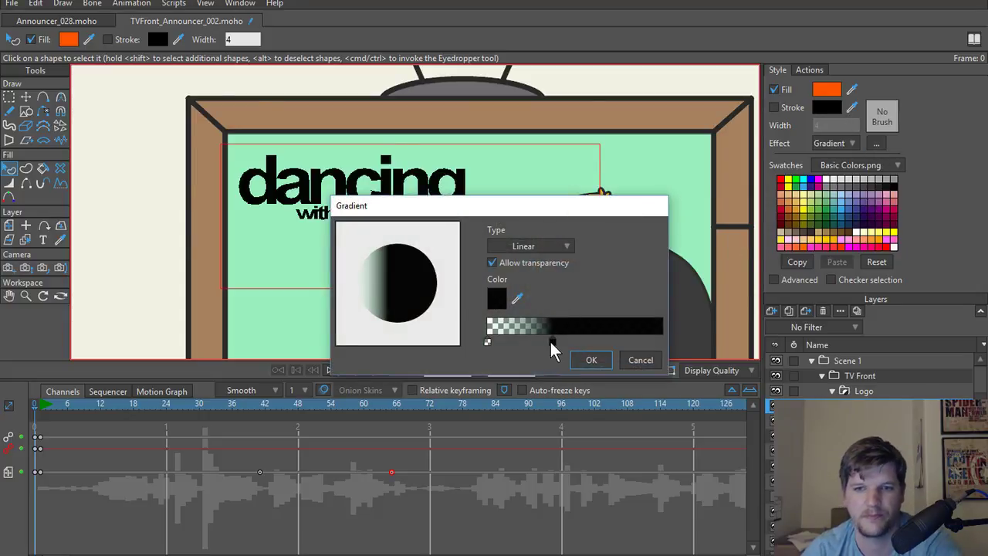
double_click(551, 342)
left_click_drag(718, 66, 669, 67)
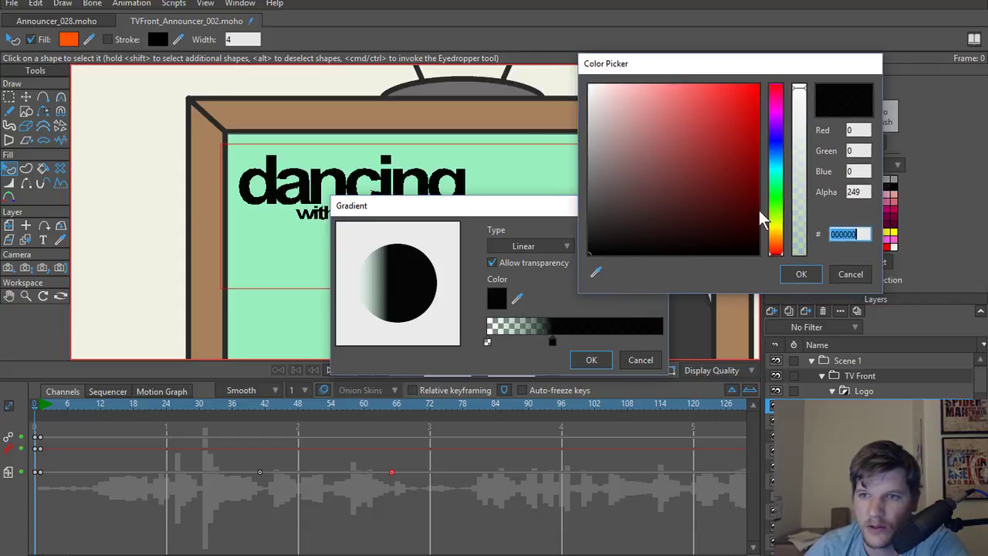
left_click_drag(776, 249, 776, 231)
left_click(702, 138)
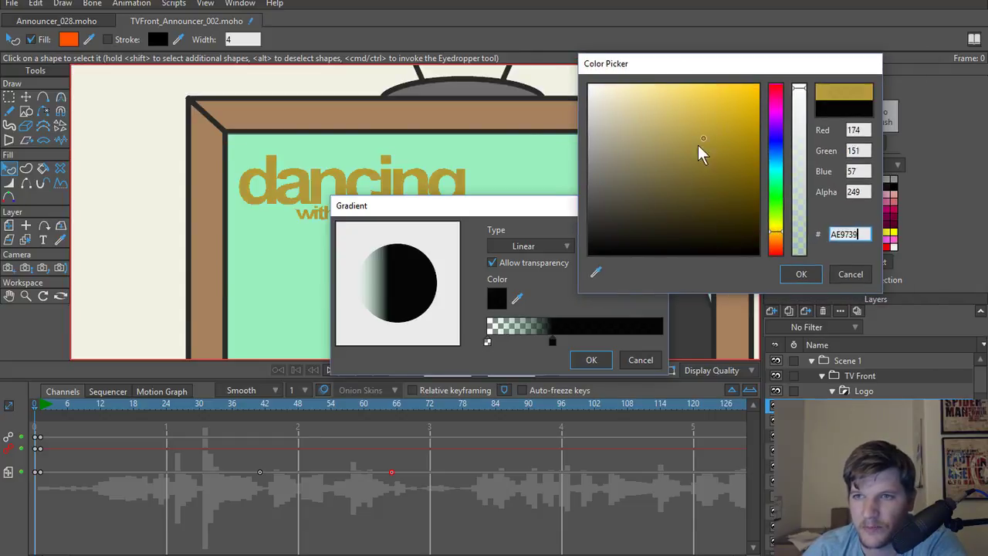
mouse_move(697, 145)
left_mouse_down()
mouse_move(732, 100)
mouse_move(705, 111)
mouse_move(717, 109)
left_mouse_up()
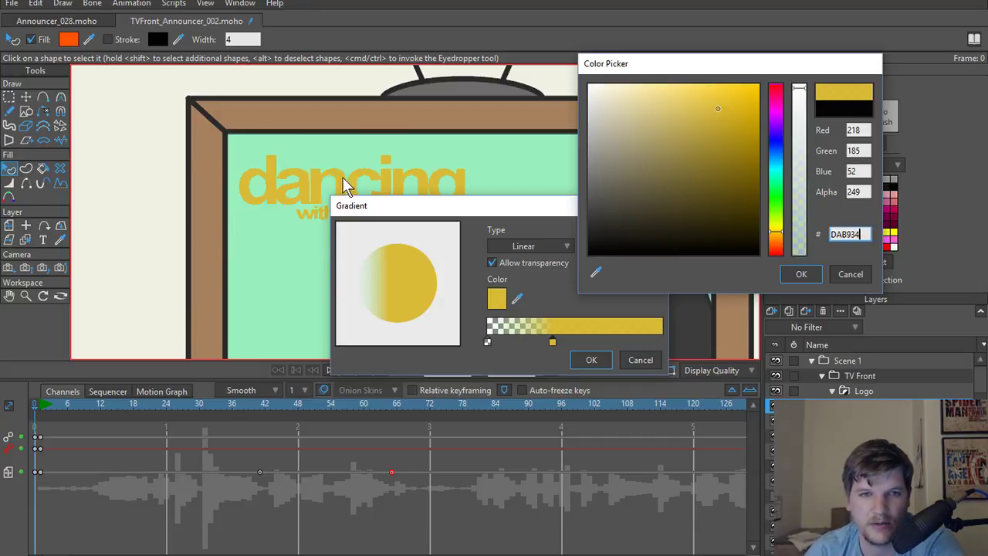
left_click_drag(715, 110, 726, 91)
left_click(799, 274)
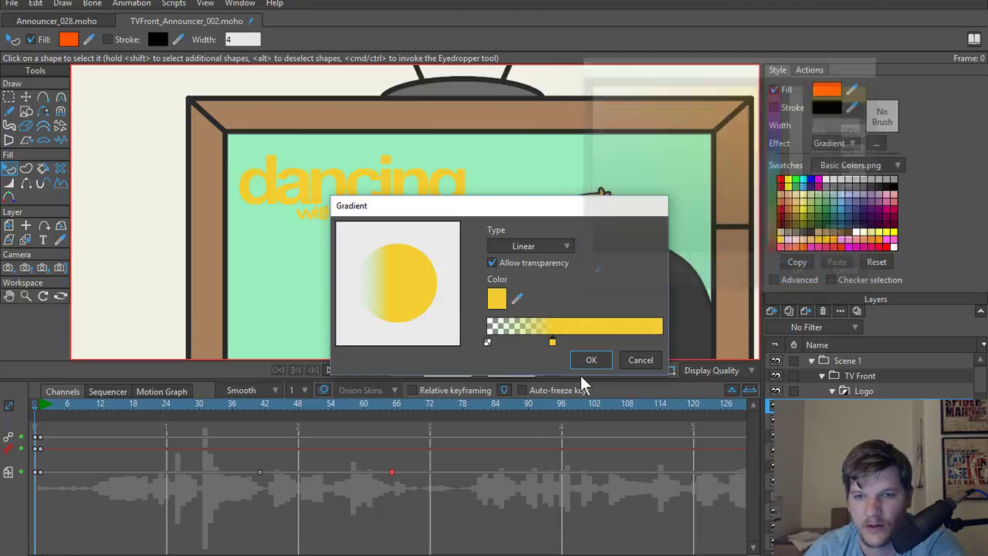
left_click(589, 360)
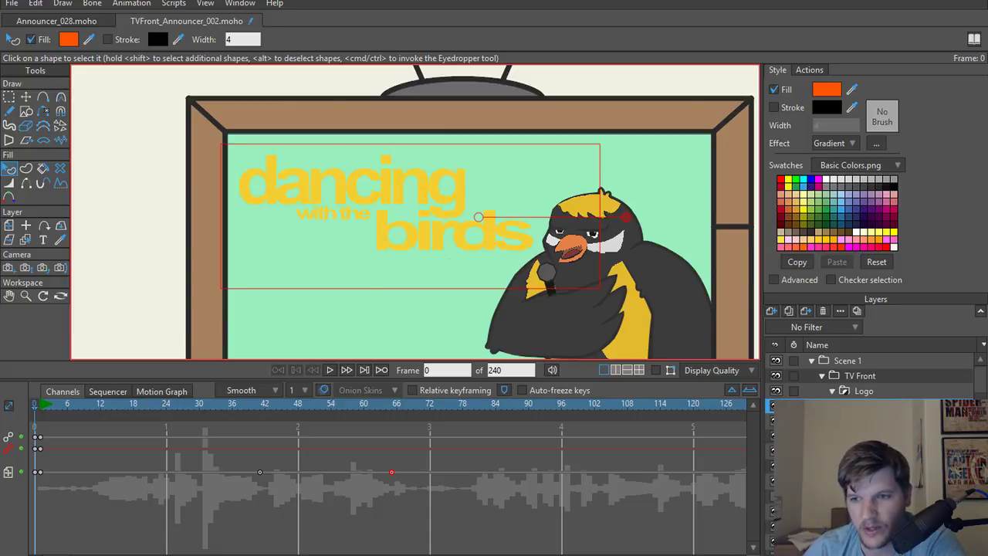
Select the birds layer and save the project as a new version named TVFront_Announcer_003.
key("g")
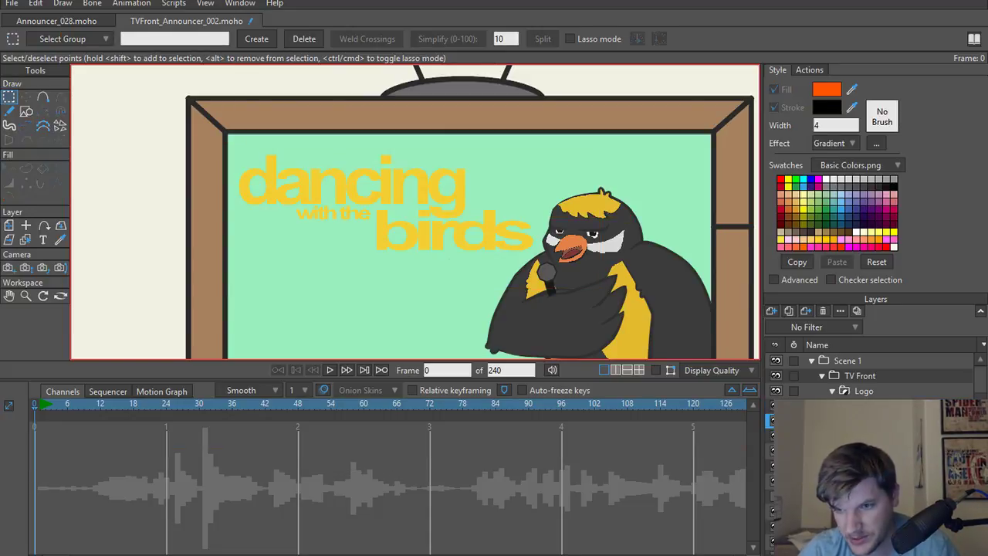
left_click(868, 436)
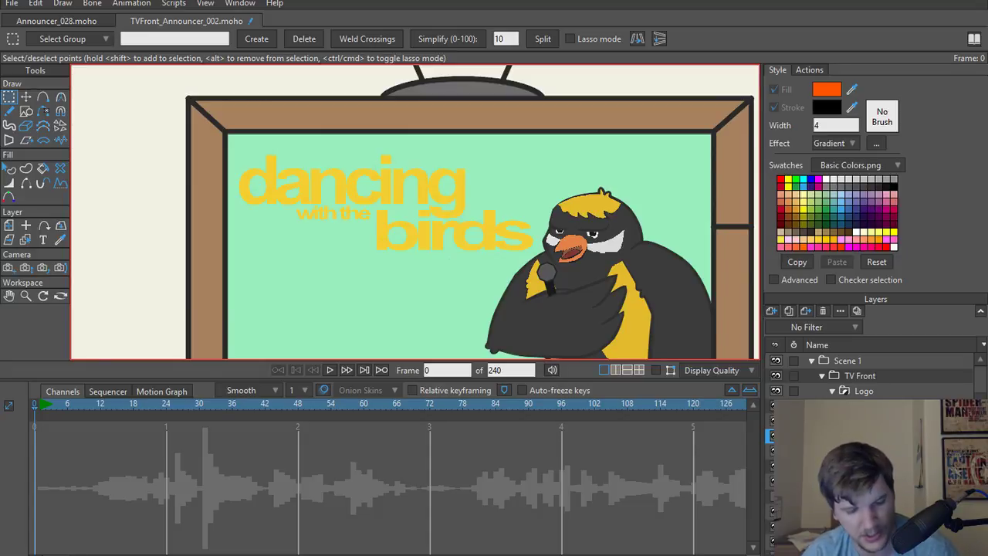
key("ctrl+shift+s")
left_click(233, 437)
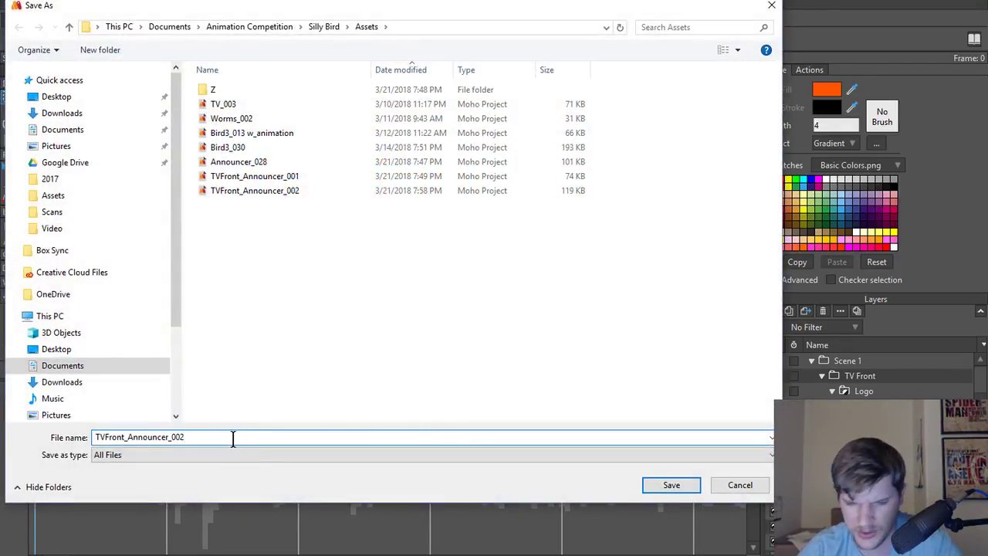
key("Return")
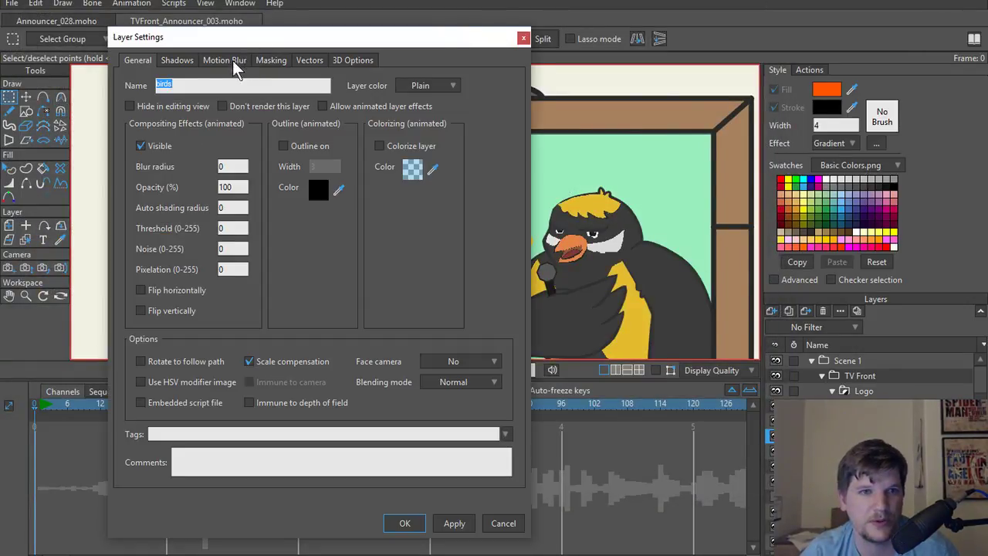
Turn on the layer shadow for the birds layer and render frame 0 to check it.
left_click(183, 61)
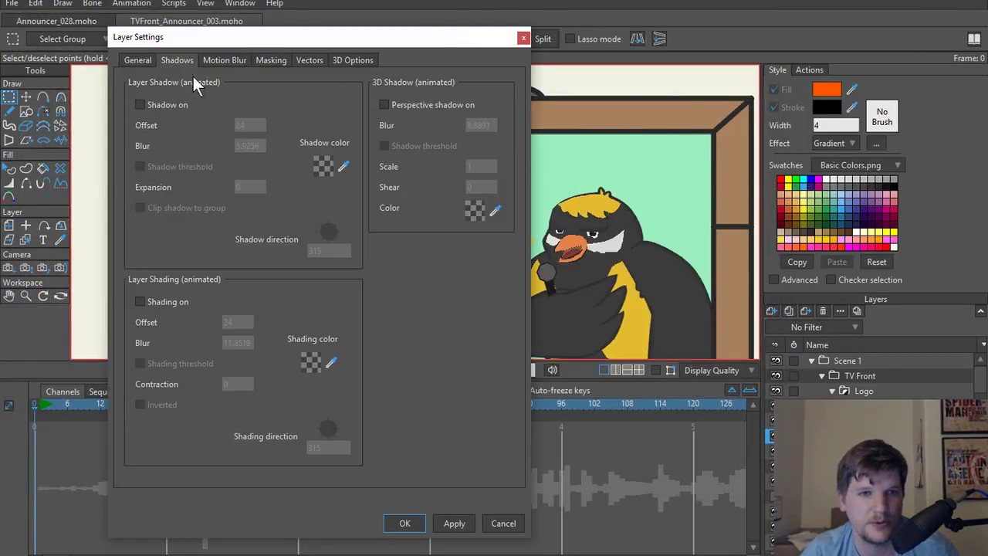
left_click(139, 104)
left_click_drag(229, 38, 511, 80)
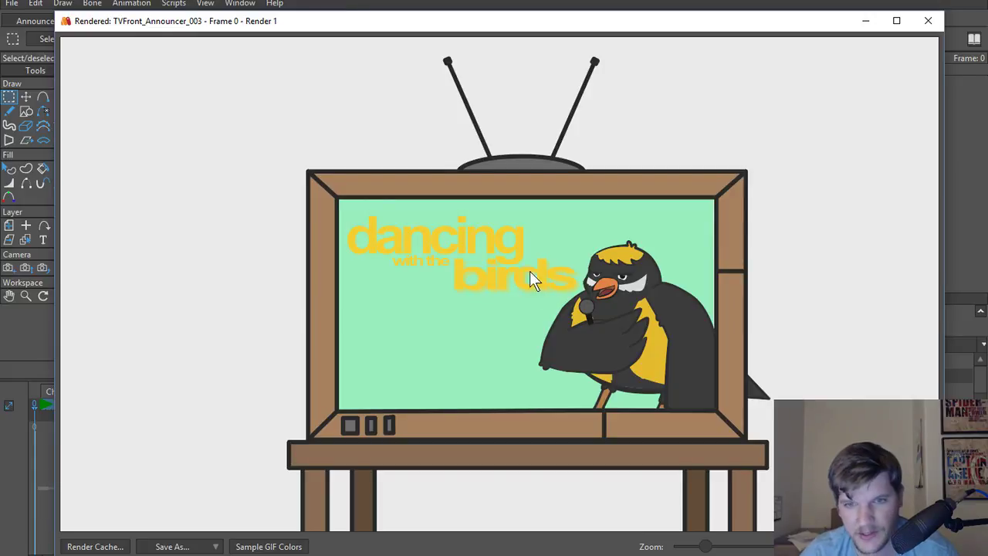
left_click(928, 21)
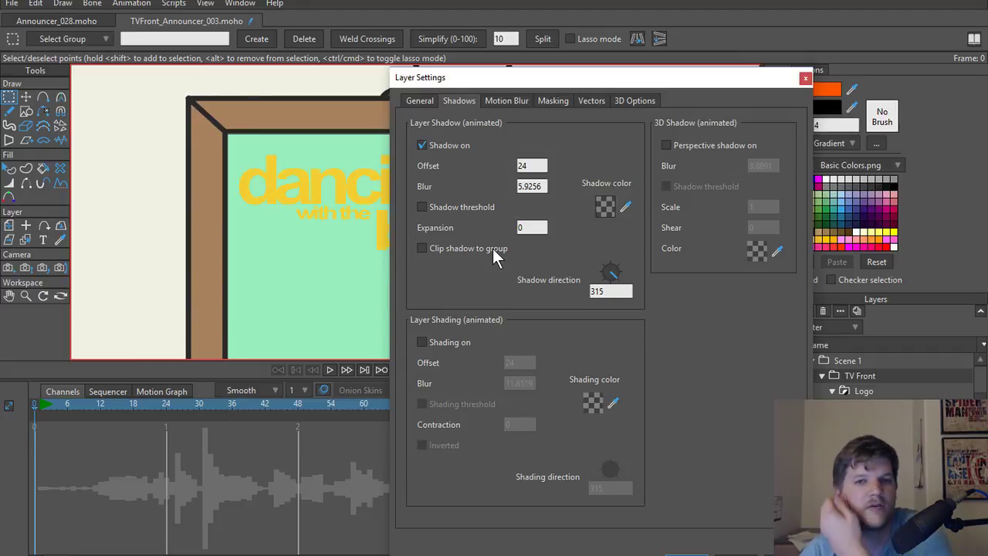
Set the birds layer's shadow blur to 0.75 and its offset to 13.
double_click(543, 185)
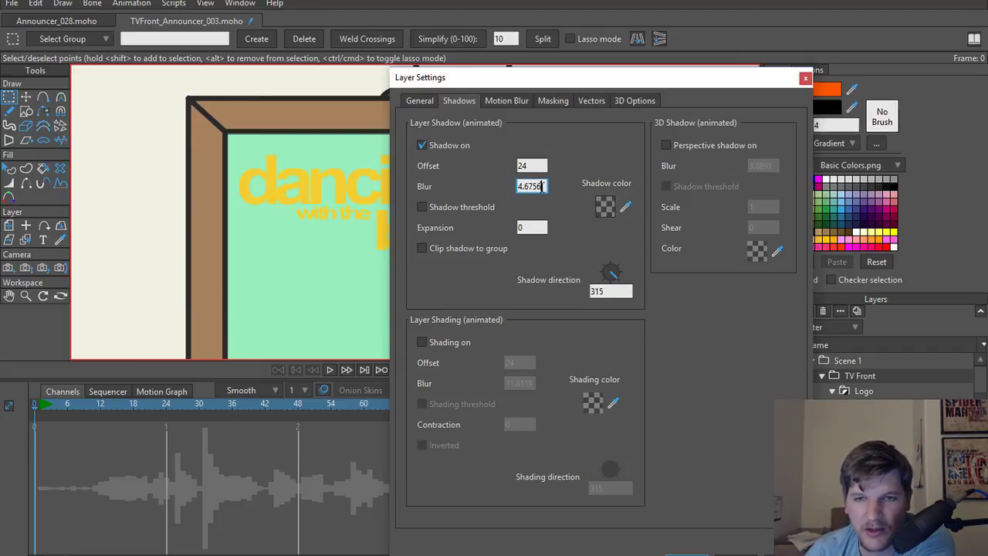
double_click(543, 186)
type("0.75")
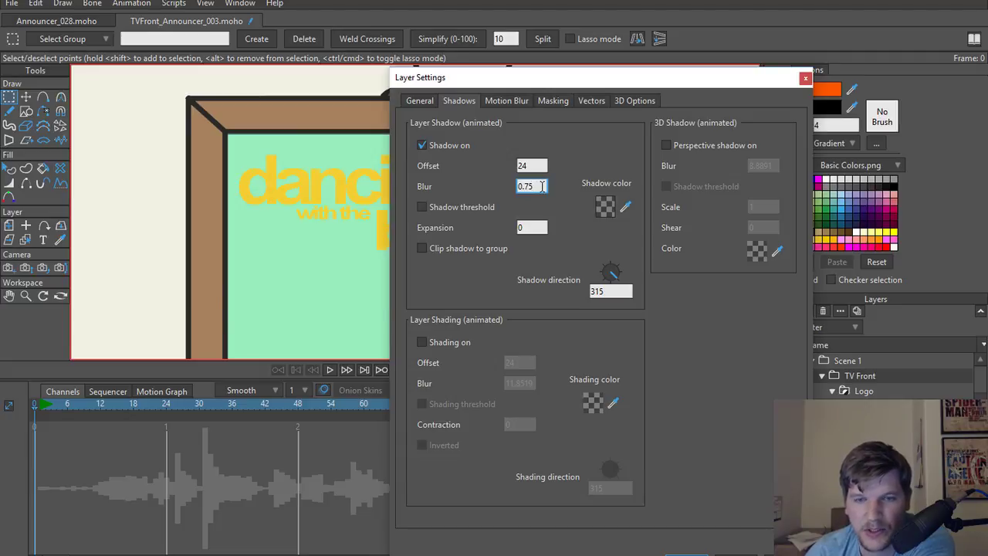
double_click(534, 165)
type("17")
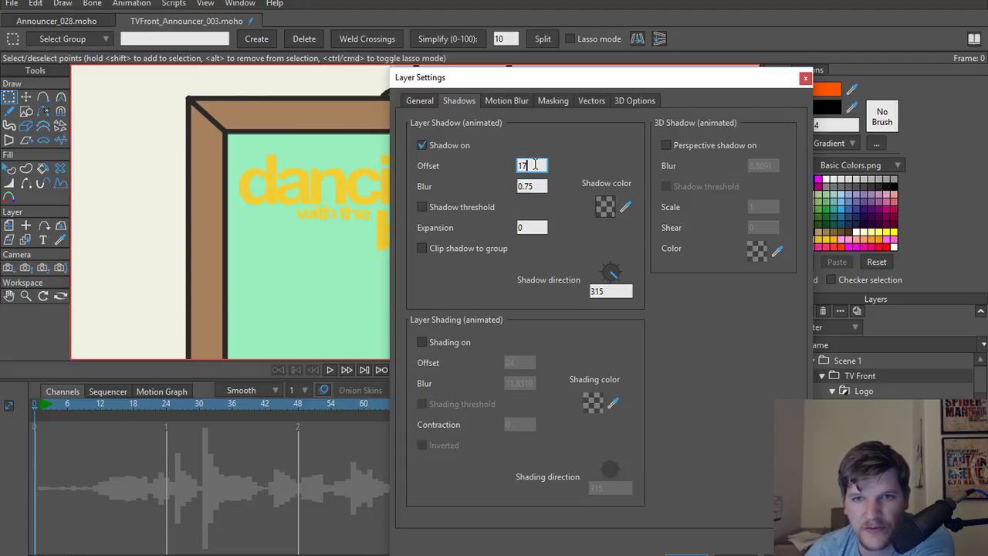
Set the birds layer's shadow colour to black (000000) with alpha 177 and render frame 0.
left_click(602, 210)
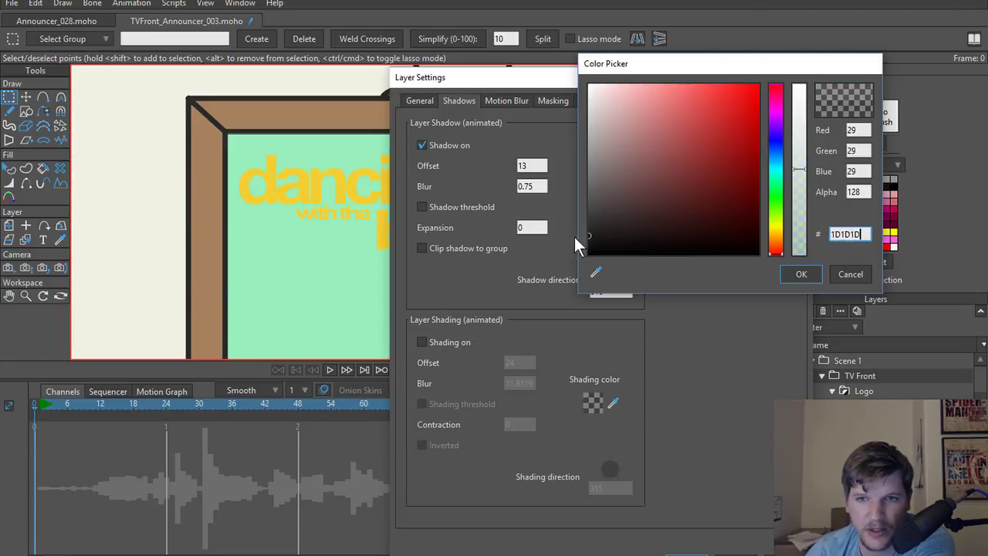
left_click_drag(800, 172, 802, 137)
left_click(801, 276)
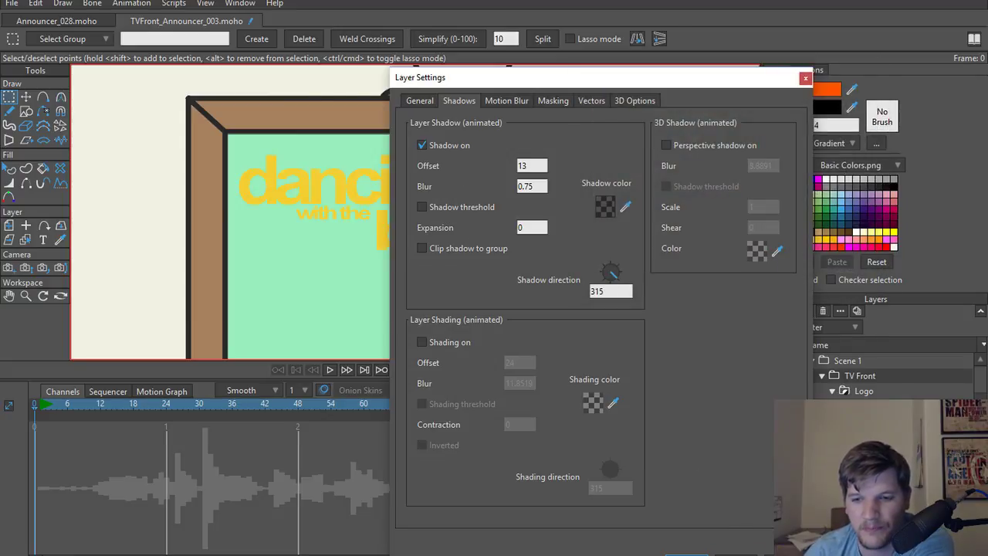
left_click(685, 554)
key("ctrl+r")
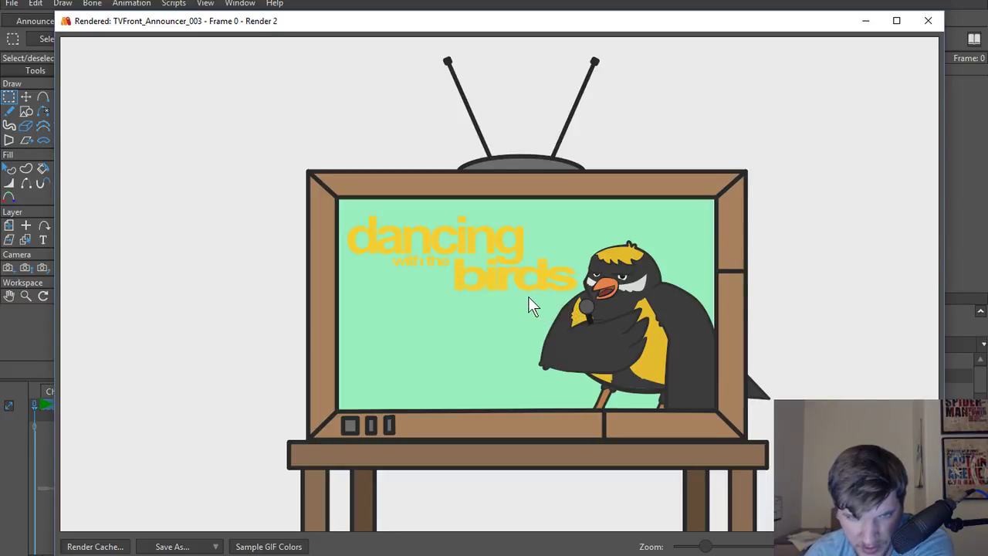
left_click(928, 23)
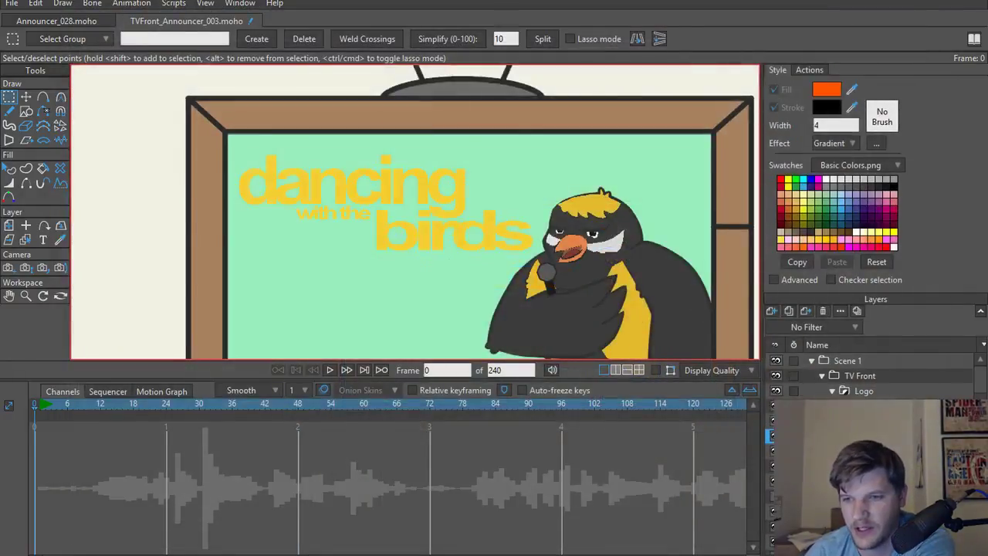
Set the birds layer's shadow blur to 1.50.
double_click(872, 436)
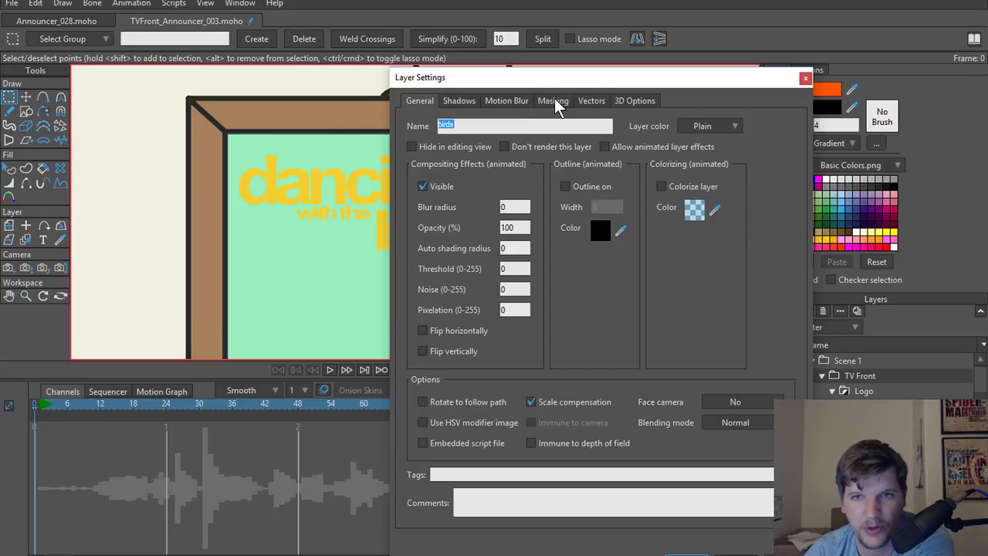
left_click(461, 101)
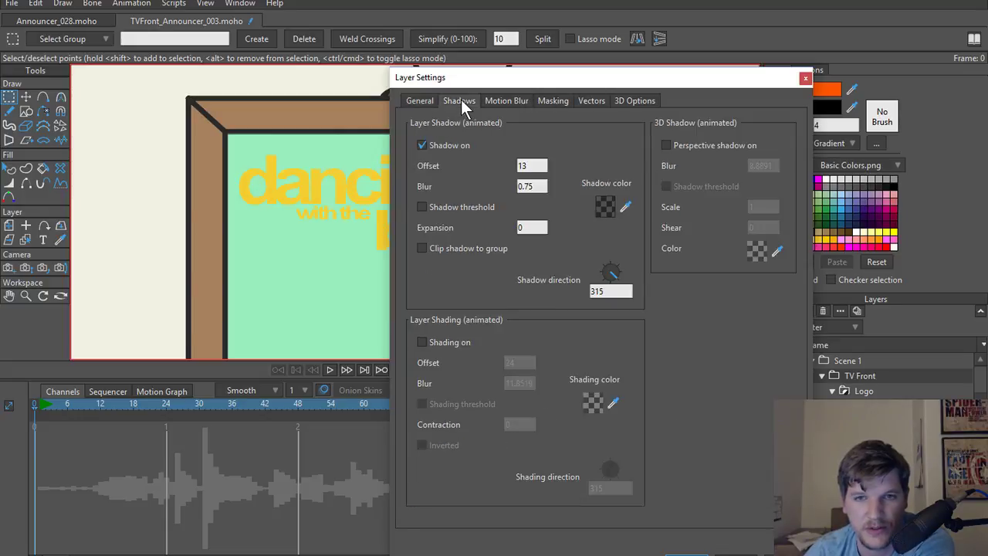
left_click(534, 186)
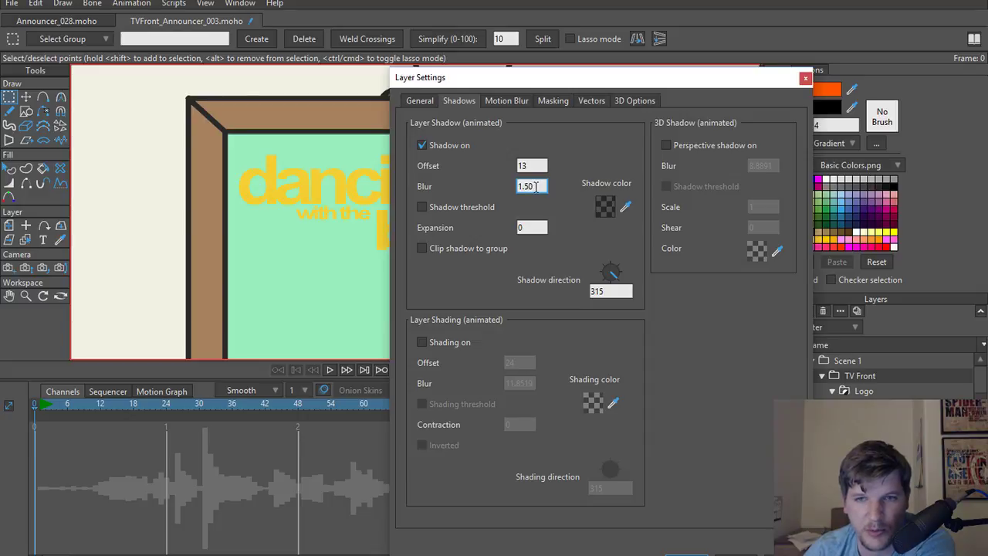
Make the birds layer's black shadow colour fully opaque with alpha 255 and render frame 0 to check it.
left_click(603, 207)
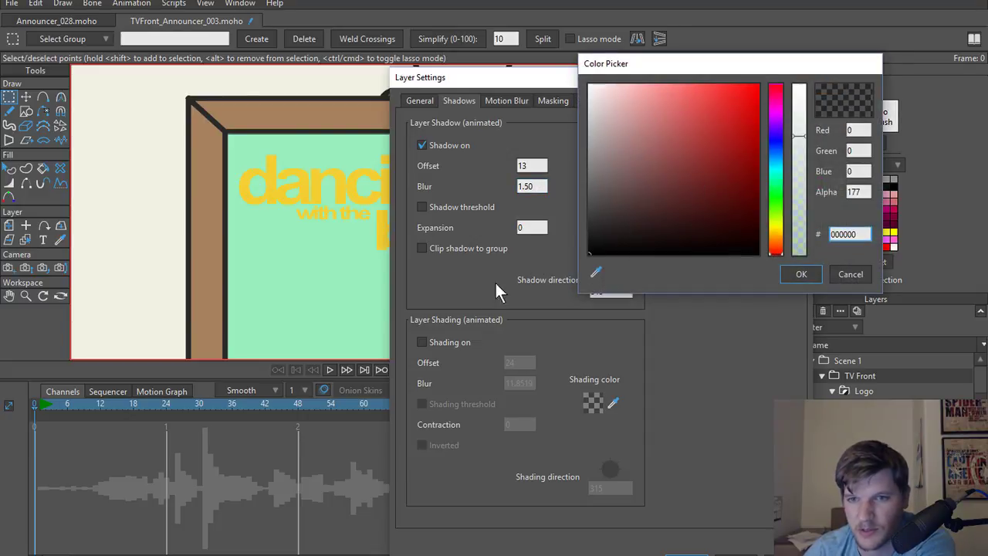
left_click_drag(796, 108, 800, 69)
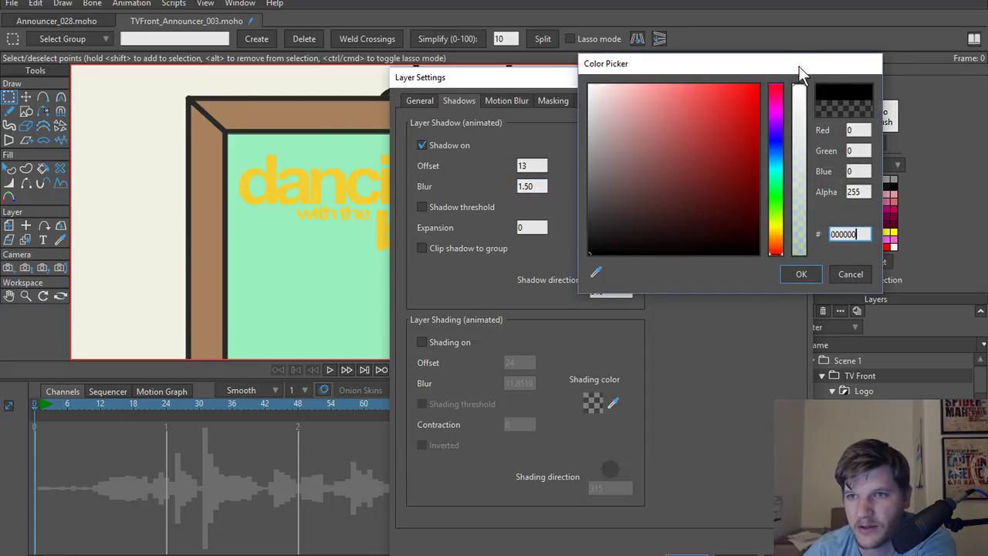
left_click(803, 273)
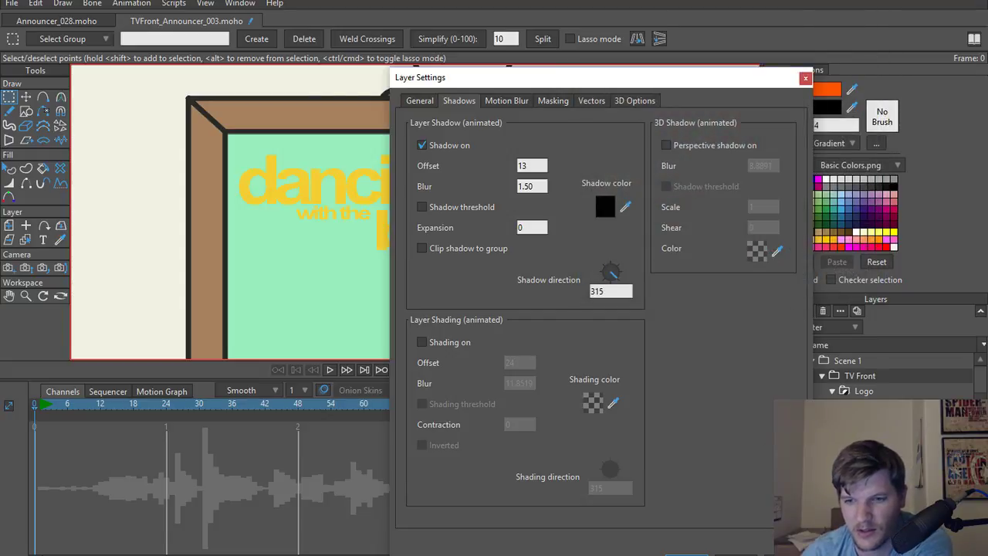
key("Return")
key("ctrl+r")
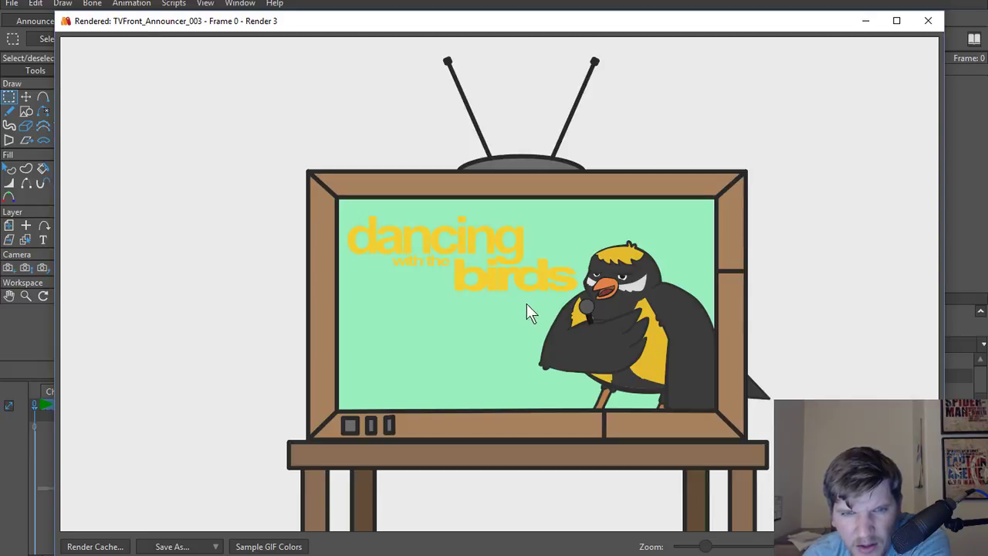
left_click(927, 21)
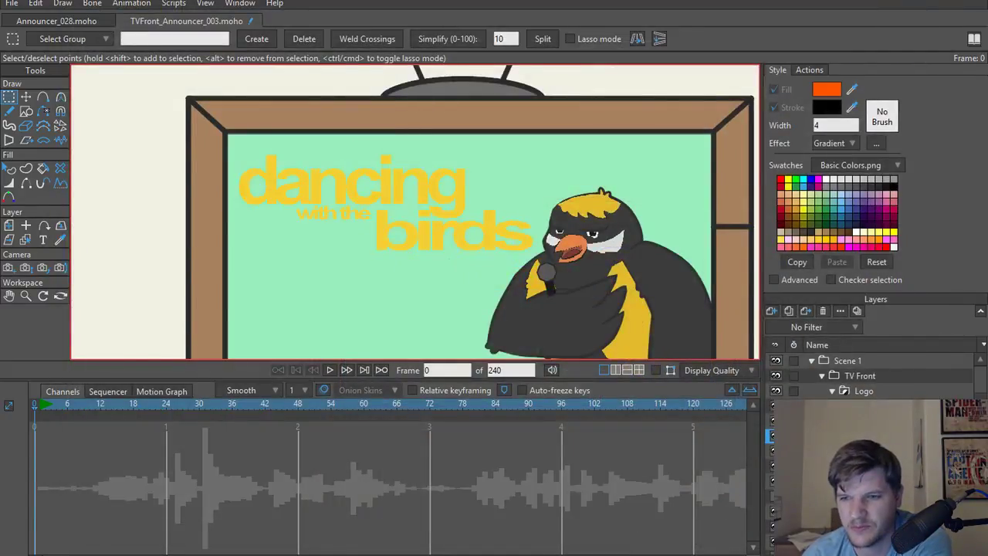
Set the birds layer's shadow offset to 26 and render frame 0 to check the result.
left_click(503, 100)
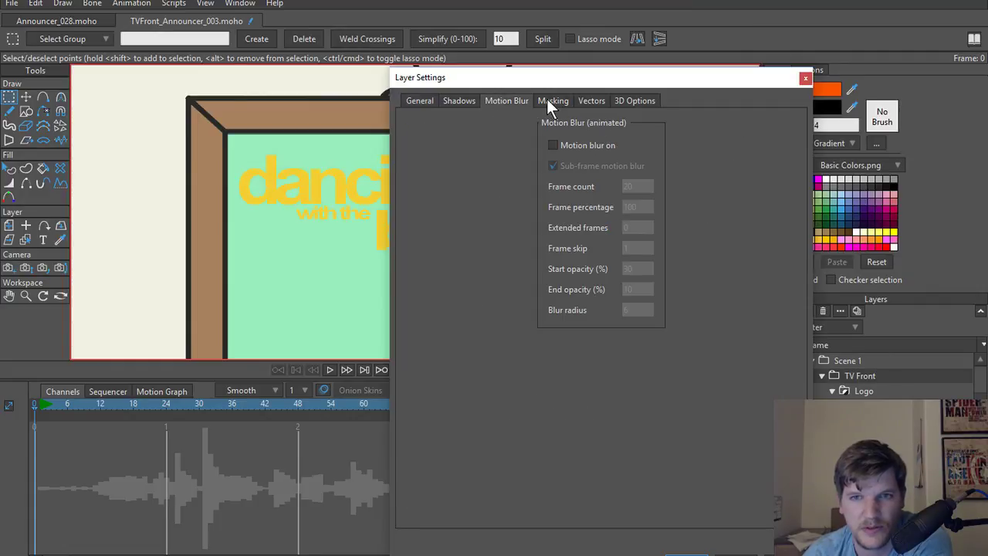
left_click(548, 100)
left_click(461, 101)
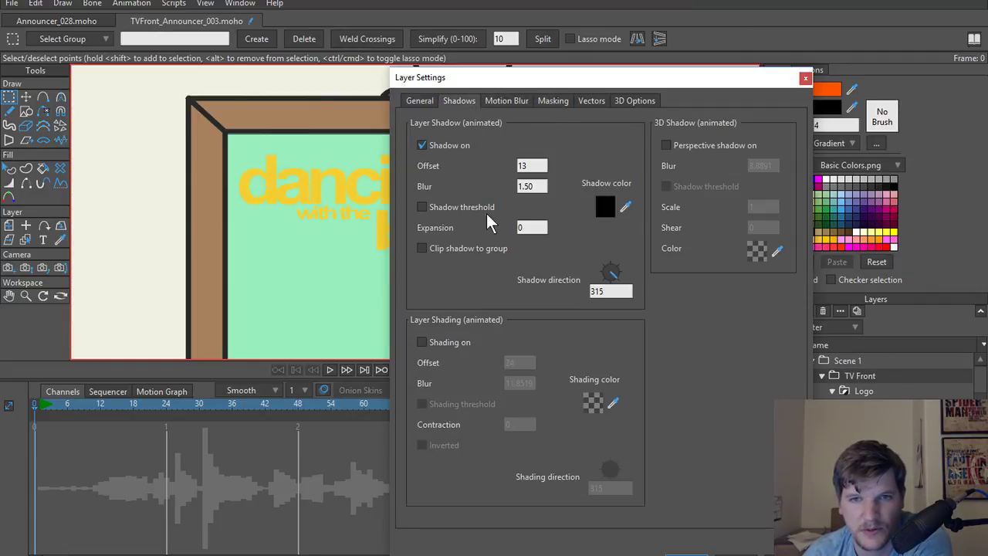
double_click(533, 165)
type("26")
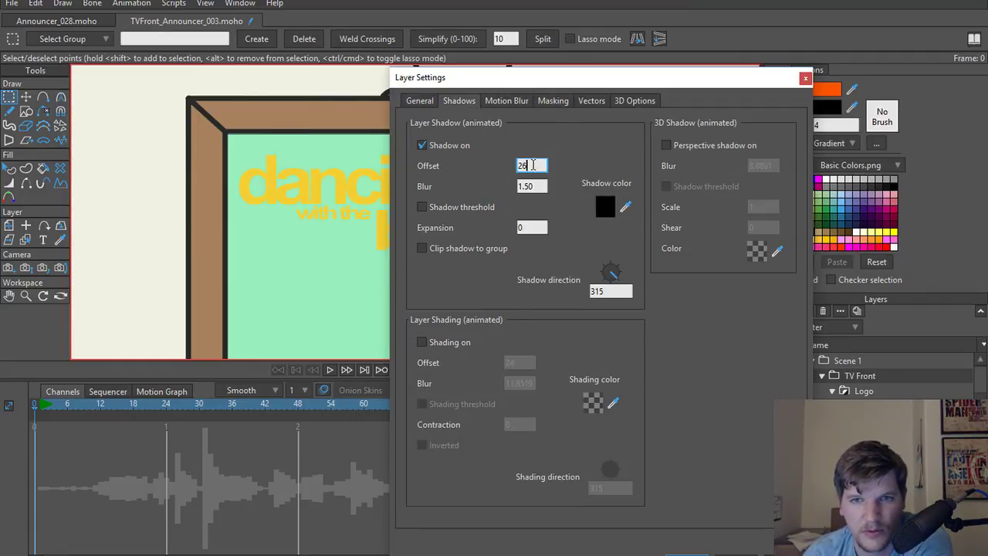
left_click(737, 555)
key("ctrl+r")
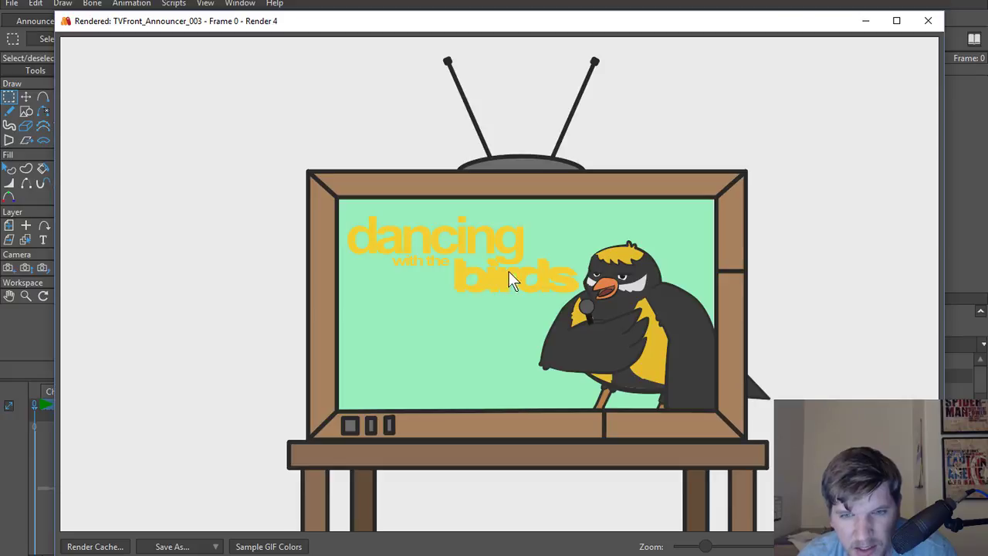
Try to turn off the birds layer's shadow and render frame 0 to compare the result.
left_click(927, 21)
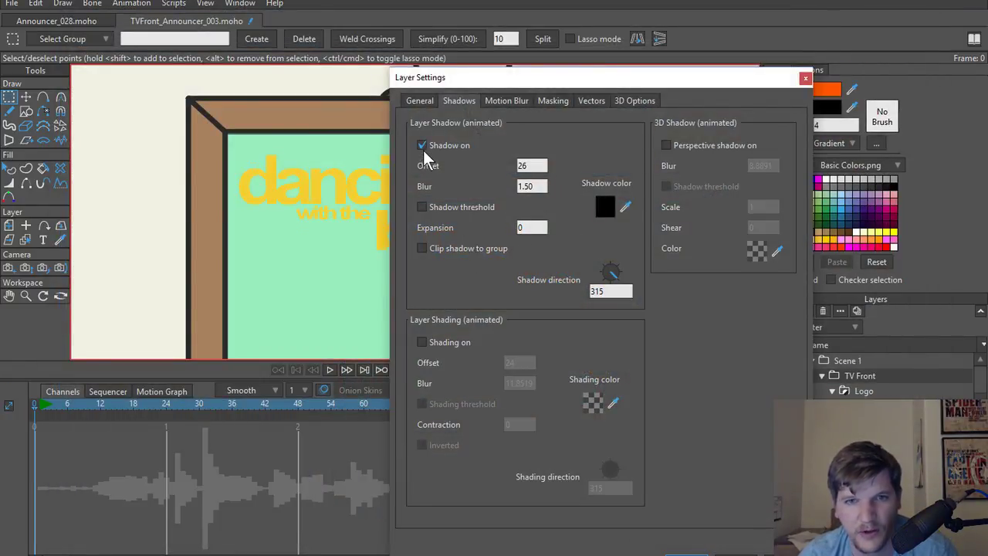
left_click(422, 145)
key("ctrl+r")
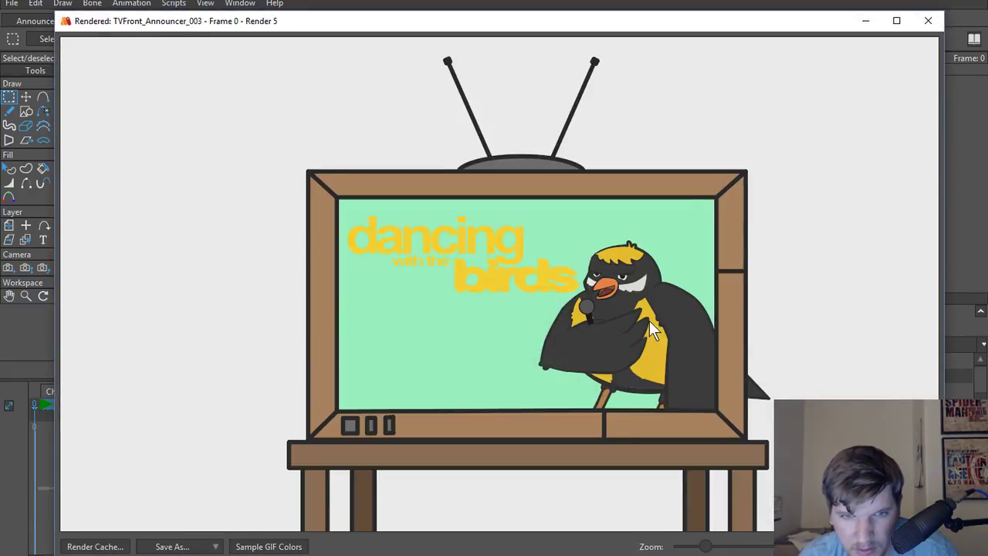
left_click(927, 21)
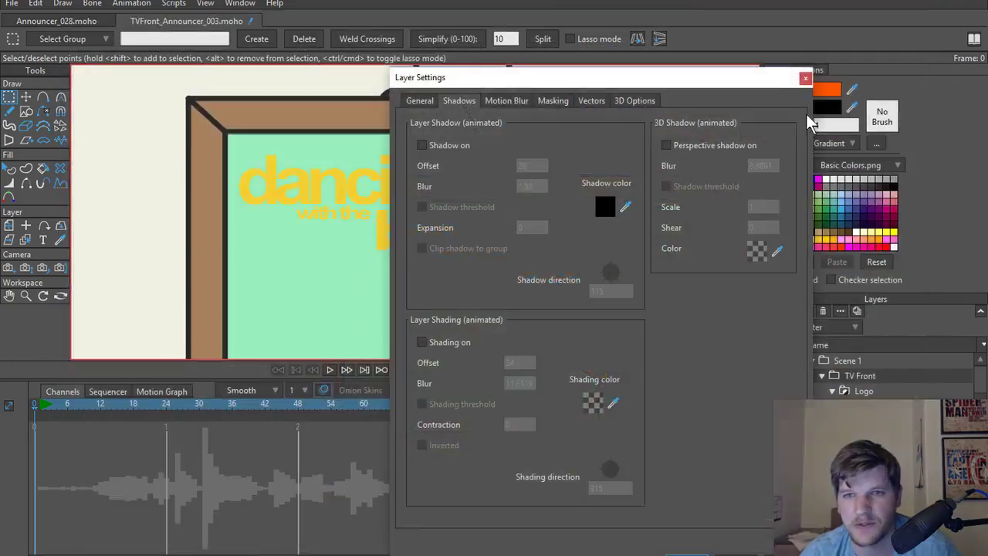
left_click(804, 78)
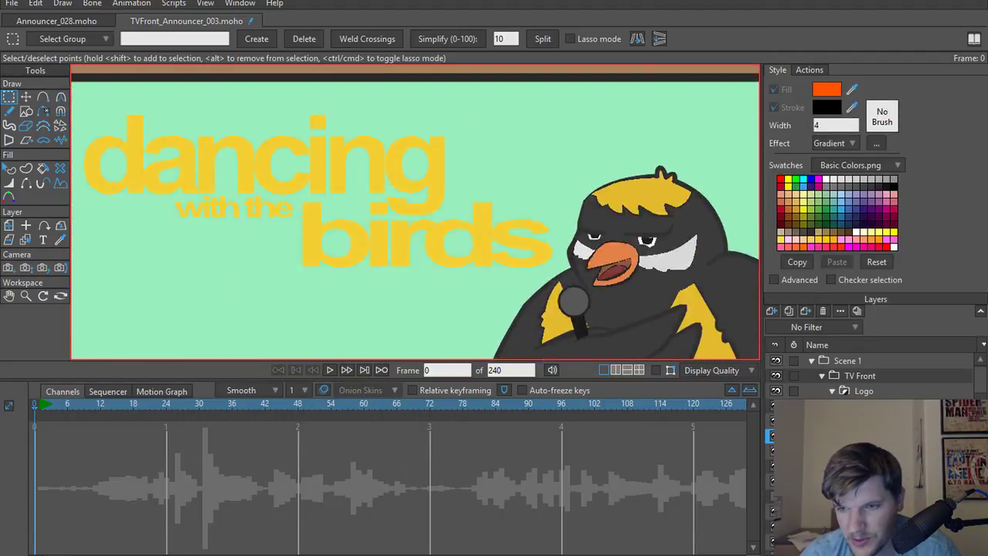
Turn off the birds layer's shadow, apply the layer settings, and render frame 0 to check the logo.
left_click(864, 450)
double_click(865, 436)
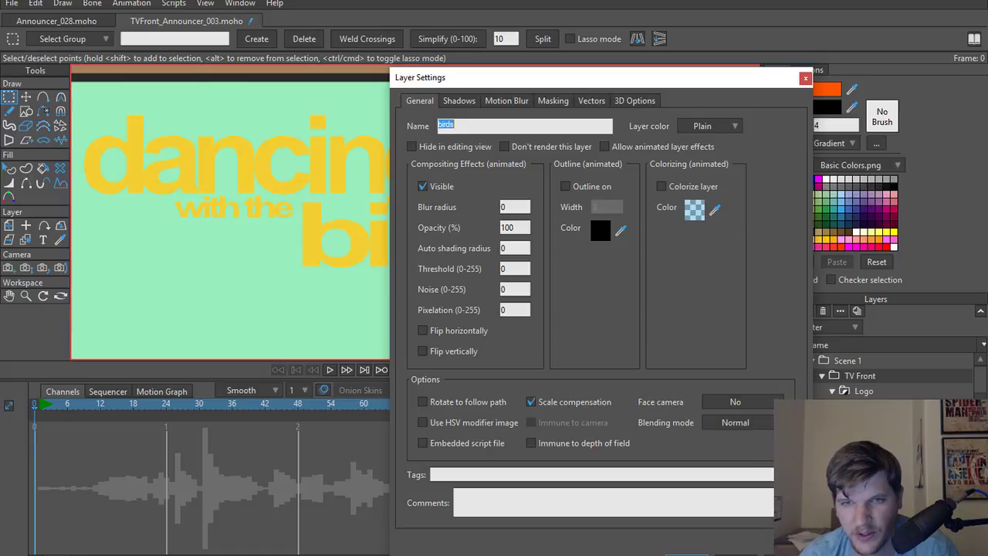
left_click(458, 100)
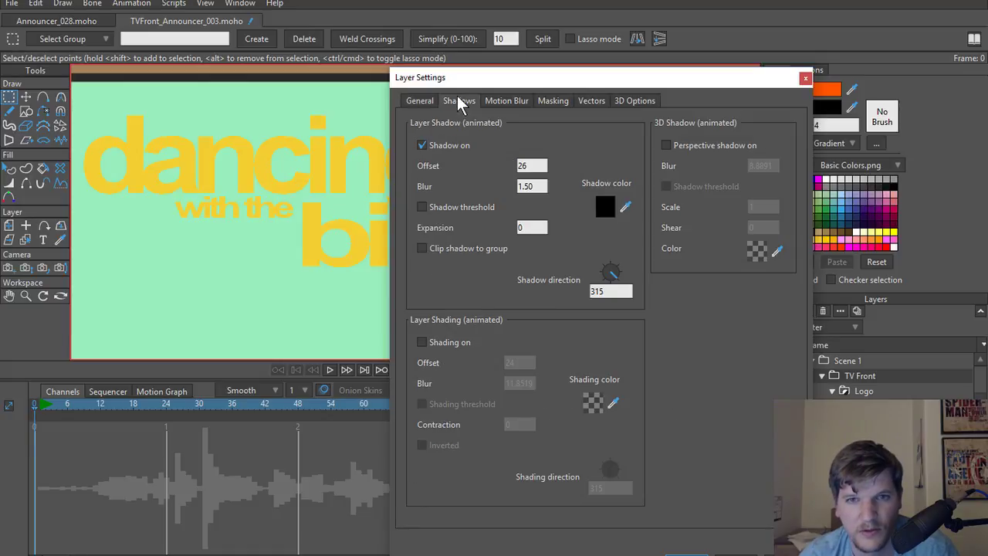
left_click(422, 146)
key("Return")
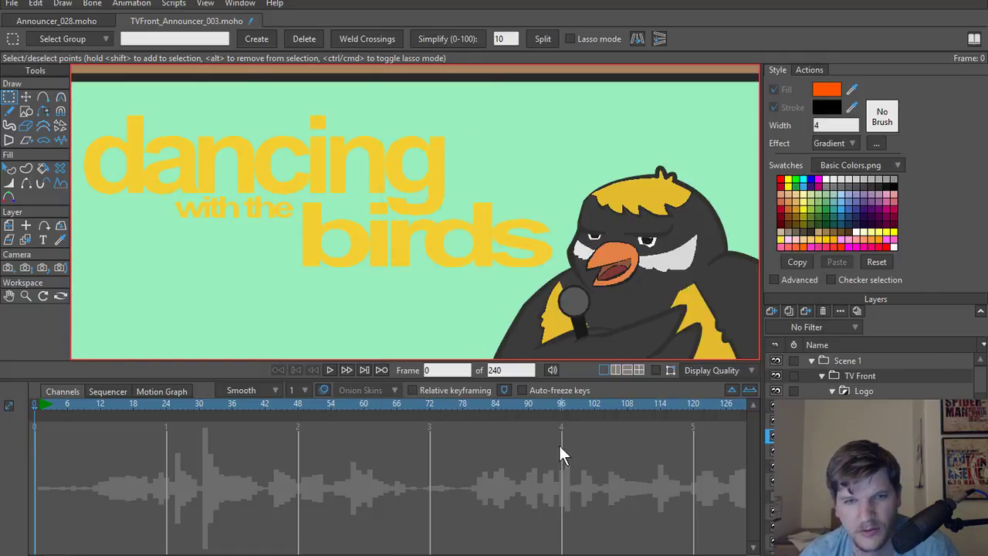
key("ctrl+r")
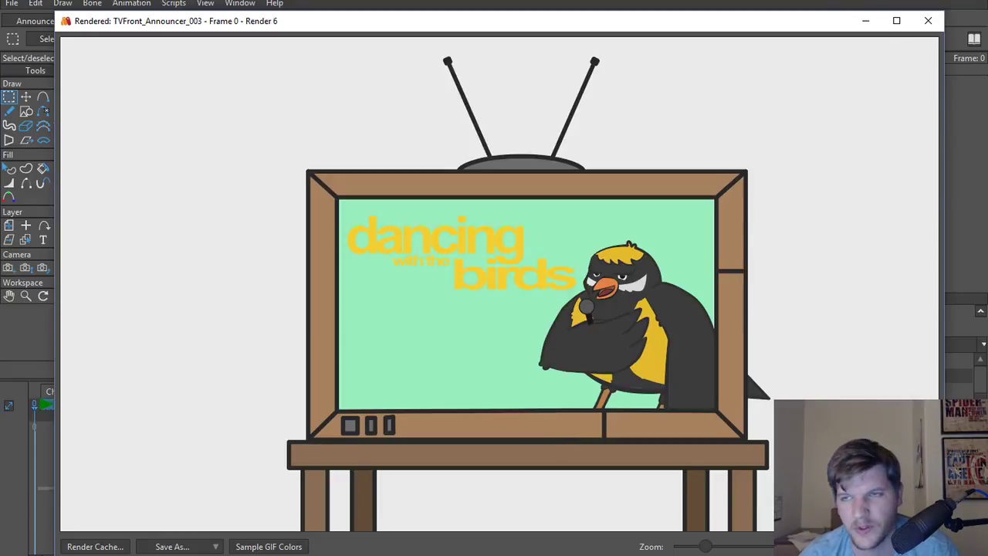
left_click(927, 21)
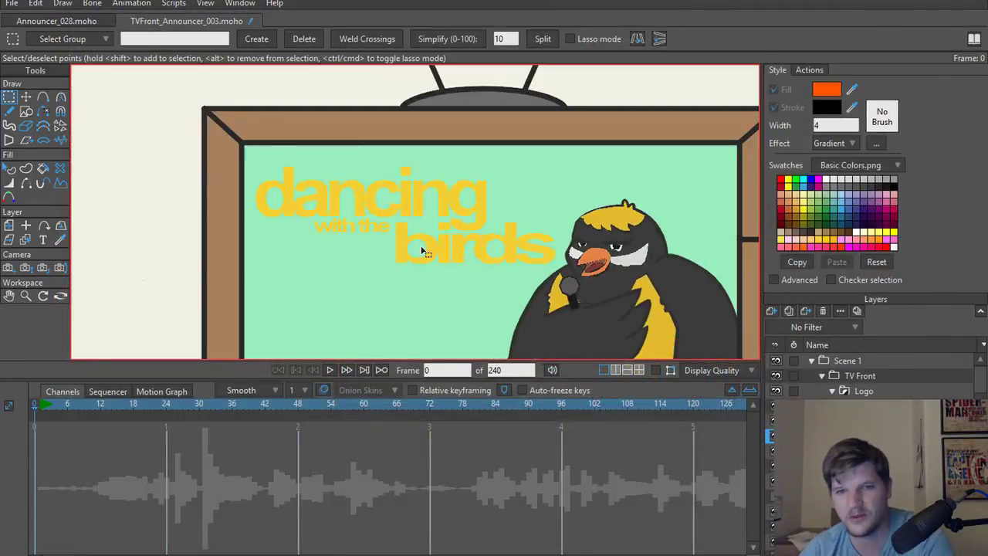
scroll(422, 251, "down", 3)
left_click_drag(423, 250, 462, 224)
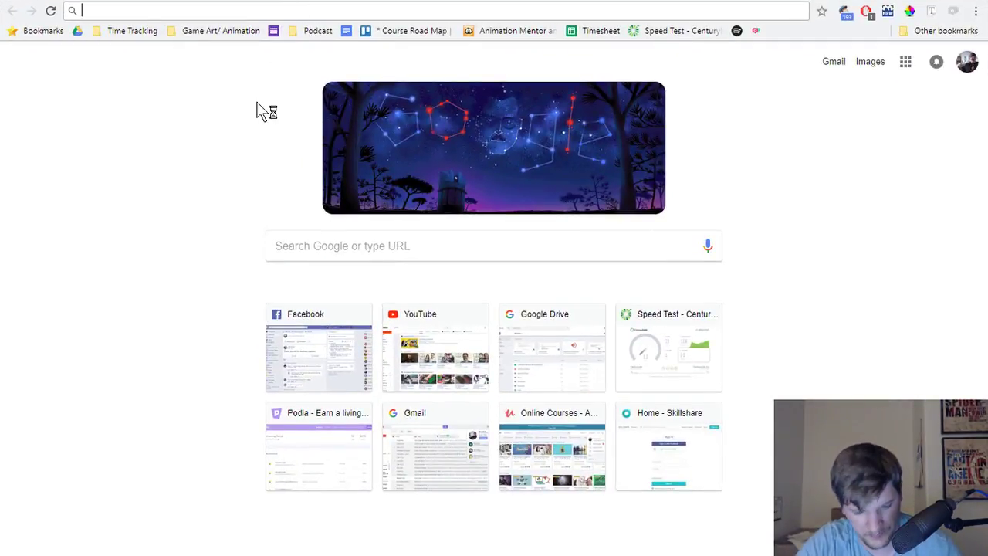
Switch to the web browser, search Google Images for "colors that go well with gold", and examine the palettes and colour wheel.
type("colors")
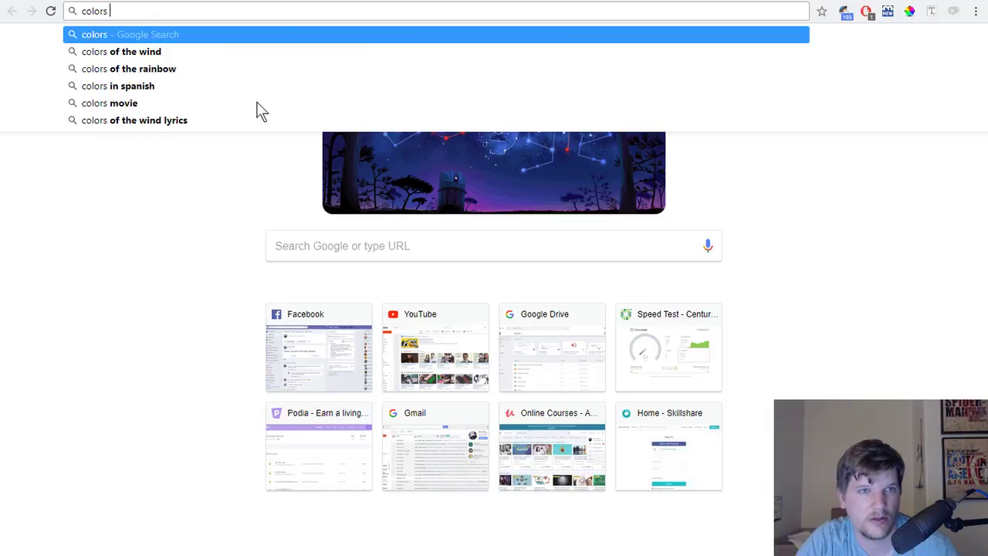
type(" that go well w")
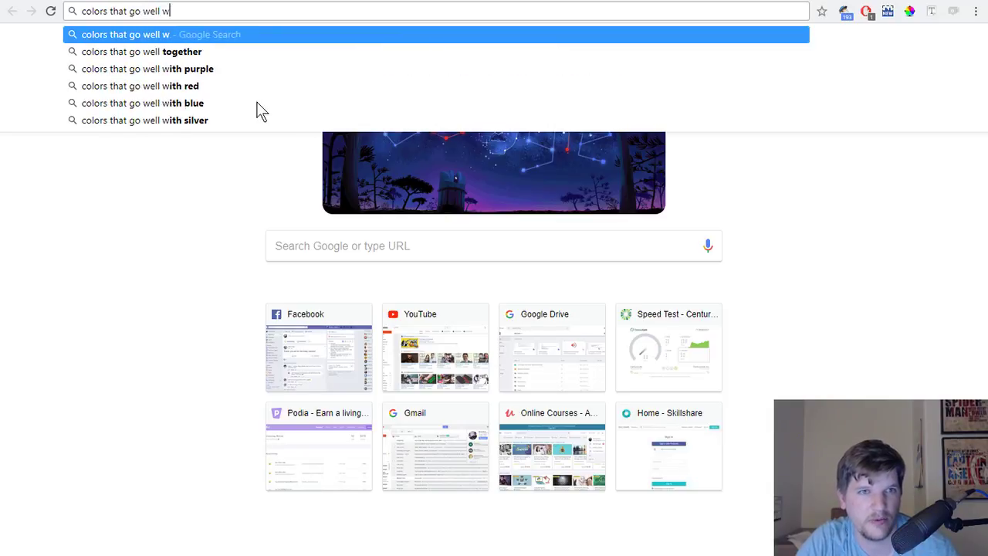
type("ith gold")
key("Return")
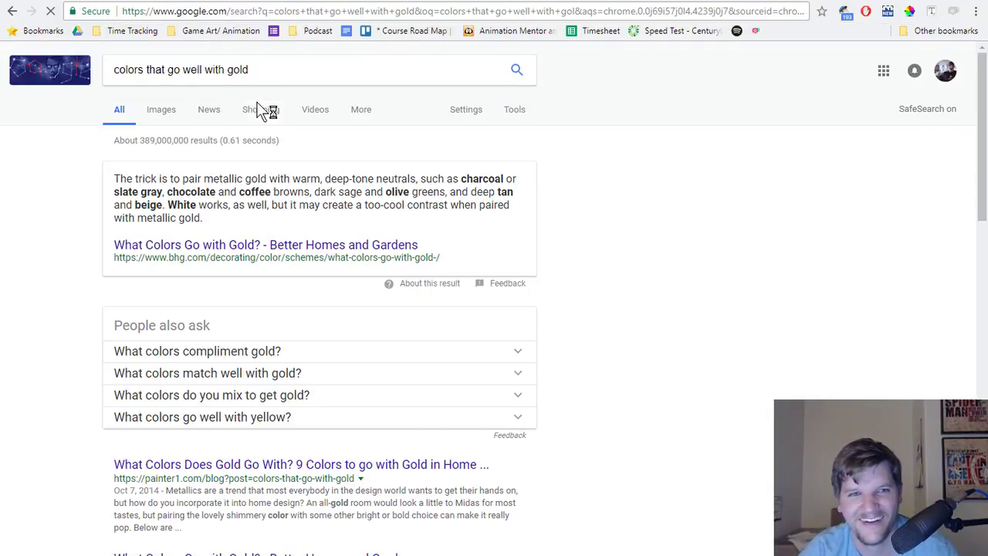
left_click(198, 113)
left_click(164, 111)
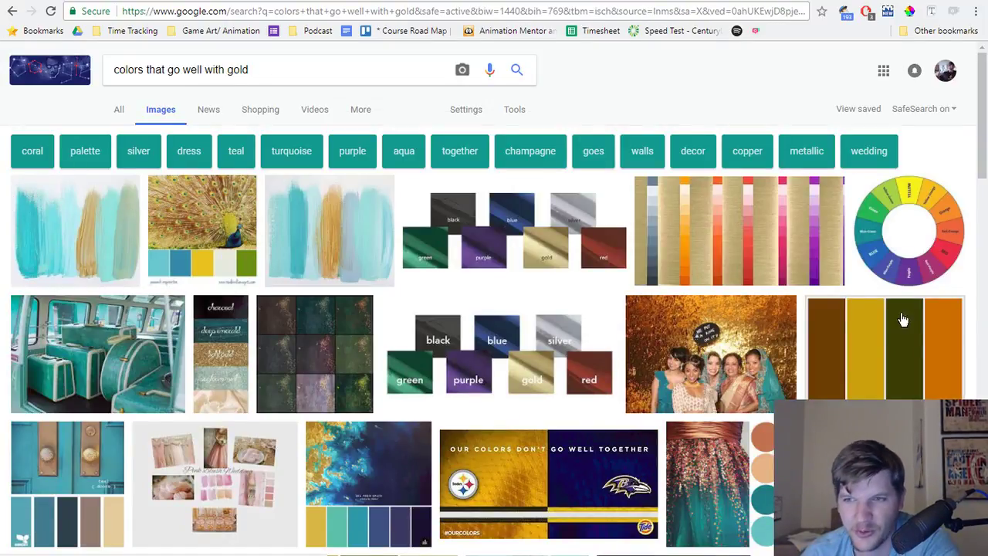
scroll(255, 237, "down", 1)
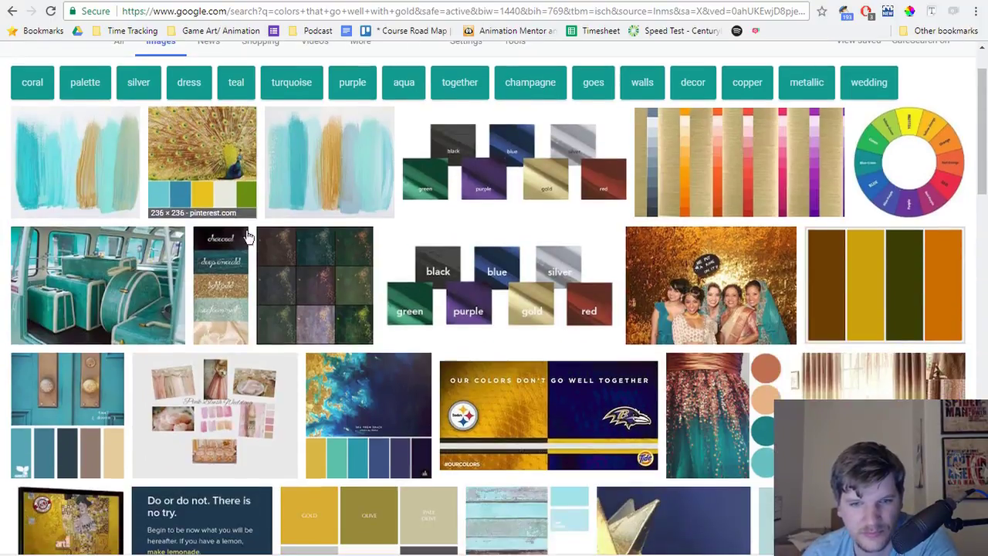
scroll(252, 230, "down", 1)
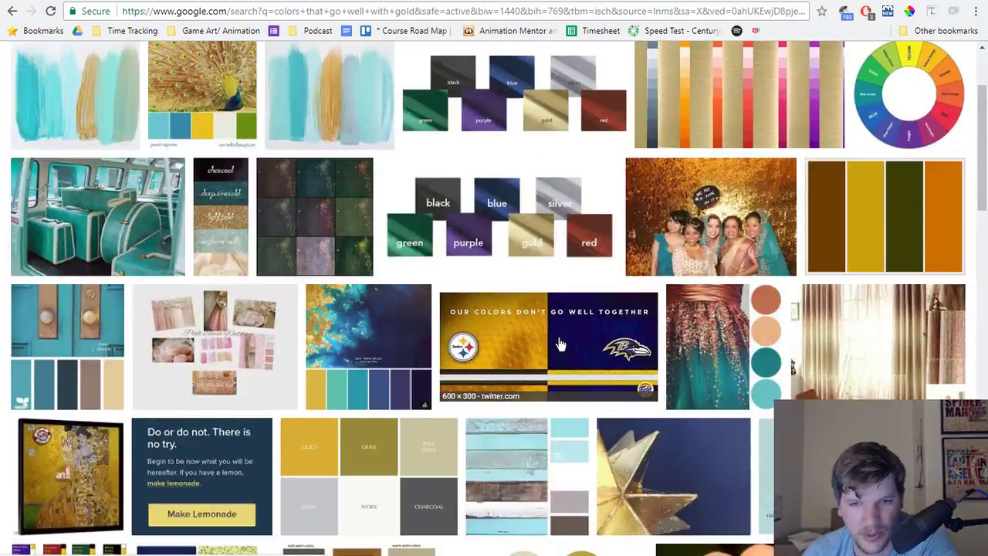
scroll(126, 298, "down", 6)
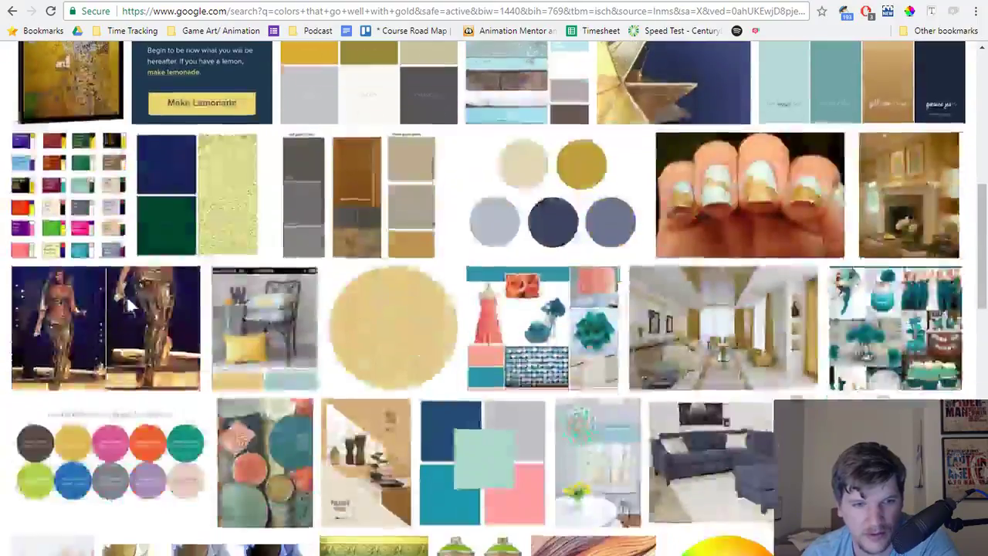
scroll(294, 311, "up", 6)
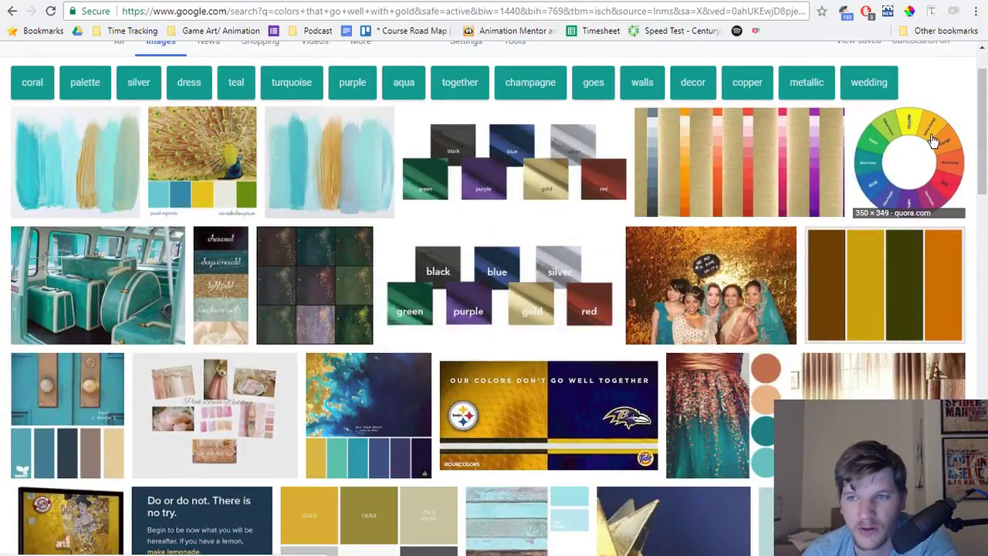
left_click(911, 160)
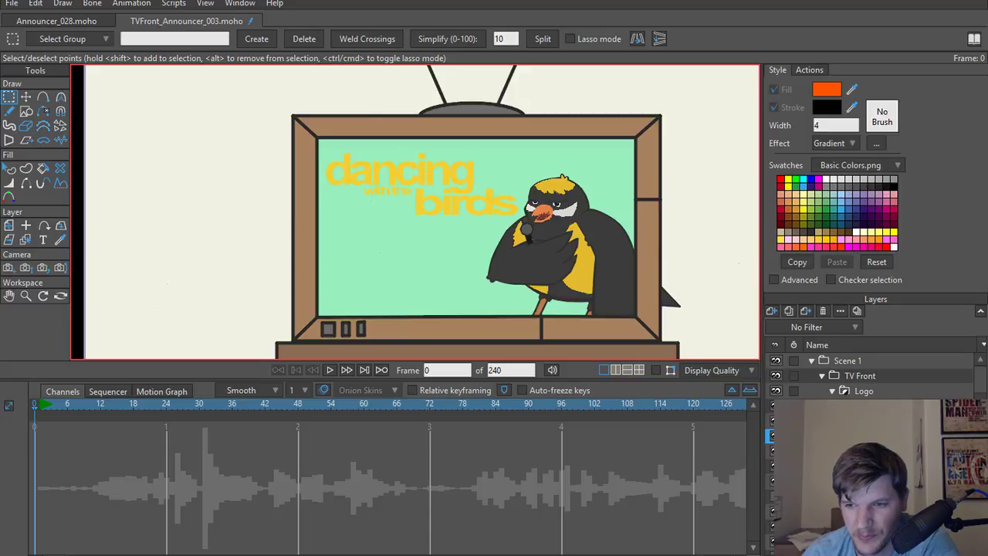
Switch back to Moho and set the Base layer's TV background fill to dark navy blue (293A64).
scroll(872, 379, "down", 1)
double_click(866, 539)
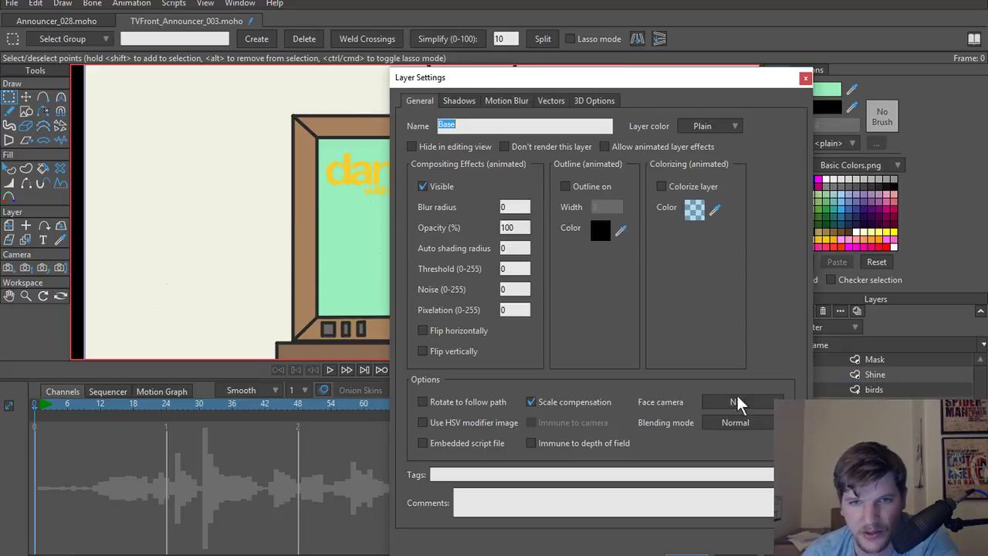
left_click(805, 78)
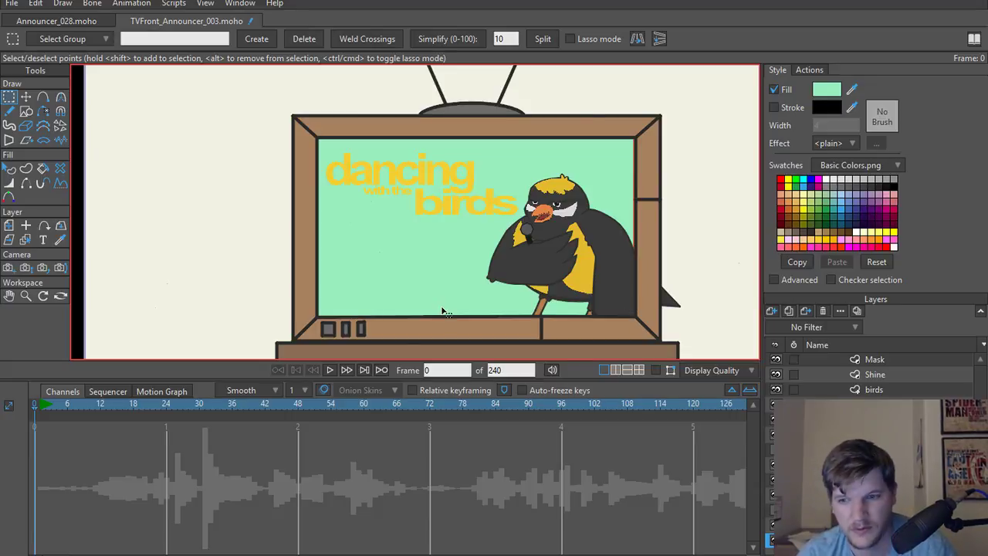
key("q")
left_click(824, 92)
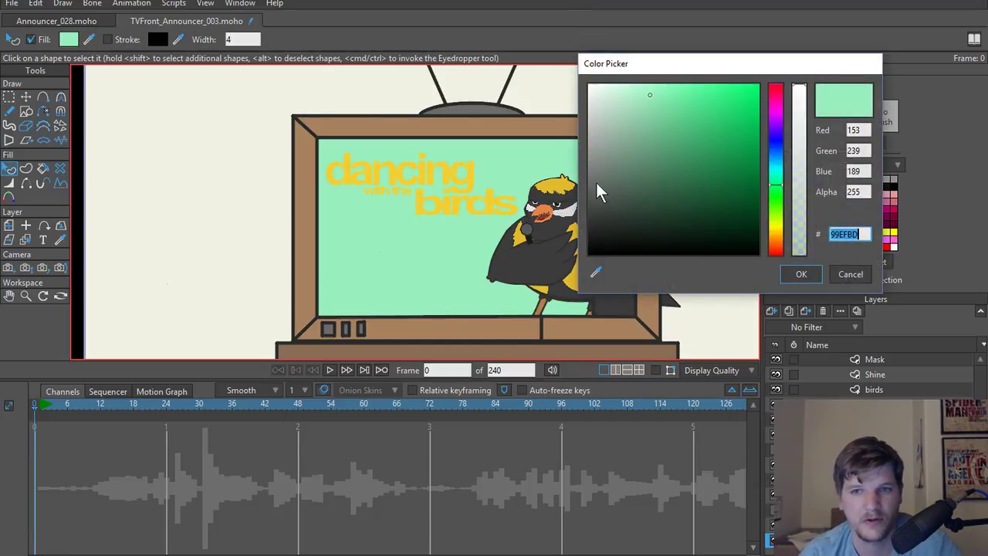
left_click_drag(779, 193, 782, 125)
mouse_move(648, 98)
left_mouse_down()
mouse_move(682, 137)
mouse_move(681, 186)
mouse_move(677, 106)
mouse_move(628, 118)
mouse_move(615, 149)
mouse_move(637, 161)
mouse_move(635, 131)
left_mouse_up()
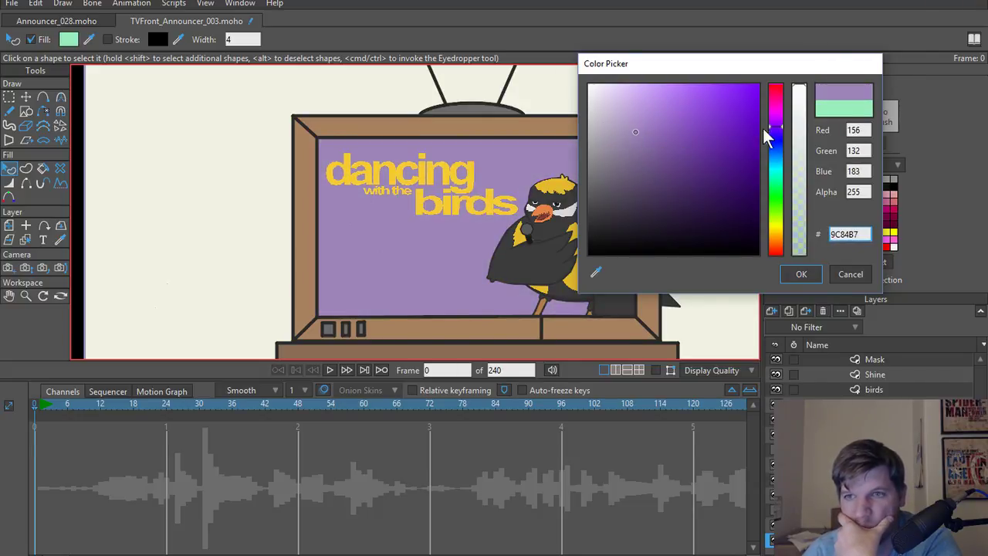
mouse_move(778, 149)
left_mouse_down()
mouse_move(777, 173)
mouse_move(777, 139)
mouse_move(778, 155)
left_mouse_up()
mouse_move(646, 143)
left_mouse_down()
mouse_move(702, 99)
mouse_move(670, 97)
mouse_move(701, 105)
mouse_move(721, 139)
mouse_move(721, 170)
mouse_move(722, 122)
mouse_move(676, 101)
mouse_move(692, 116)
left_mouse_up()
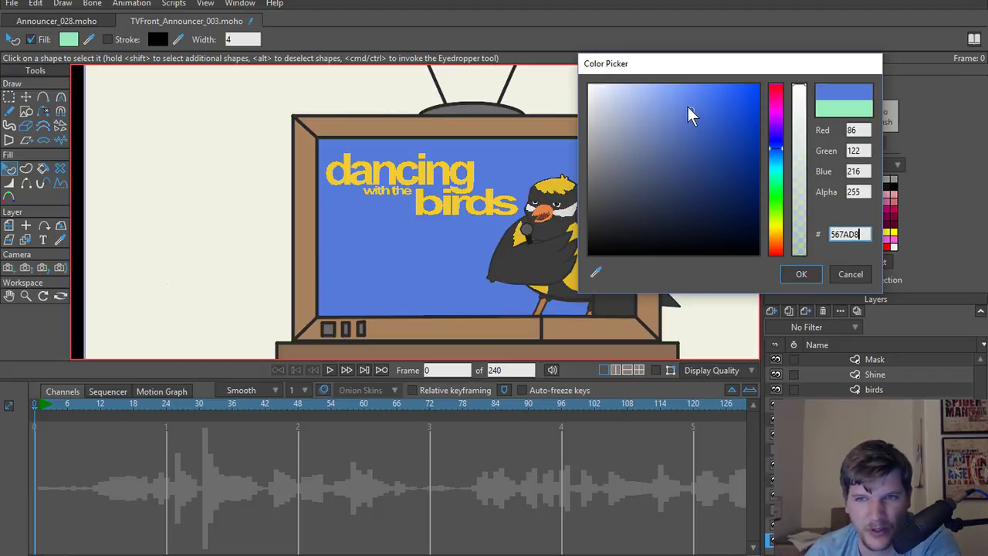
left_click_drag(690, 114, 690, 187)
left_click_drag(689, 186, 691, 195)
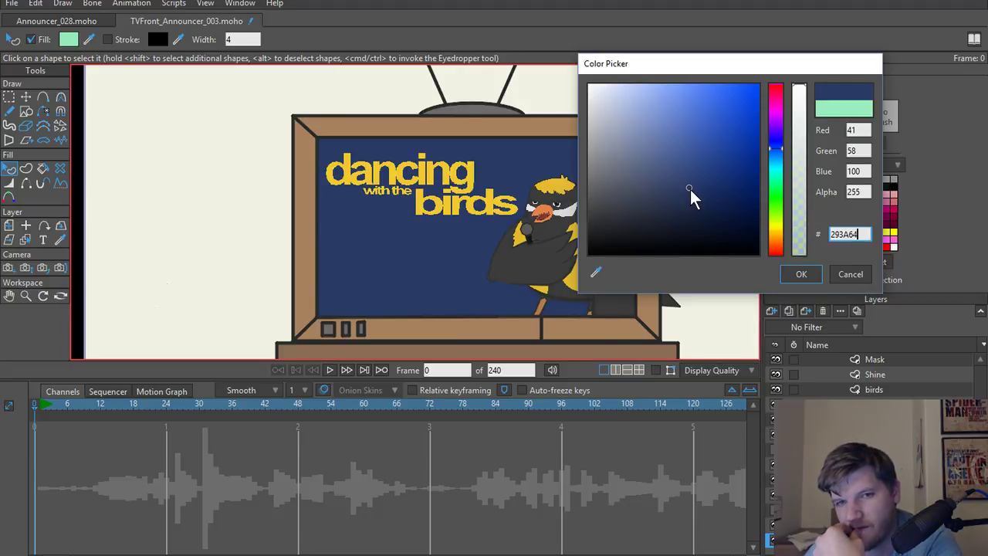
left_click(800, 274)
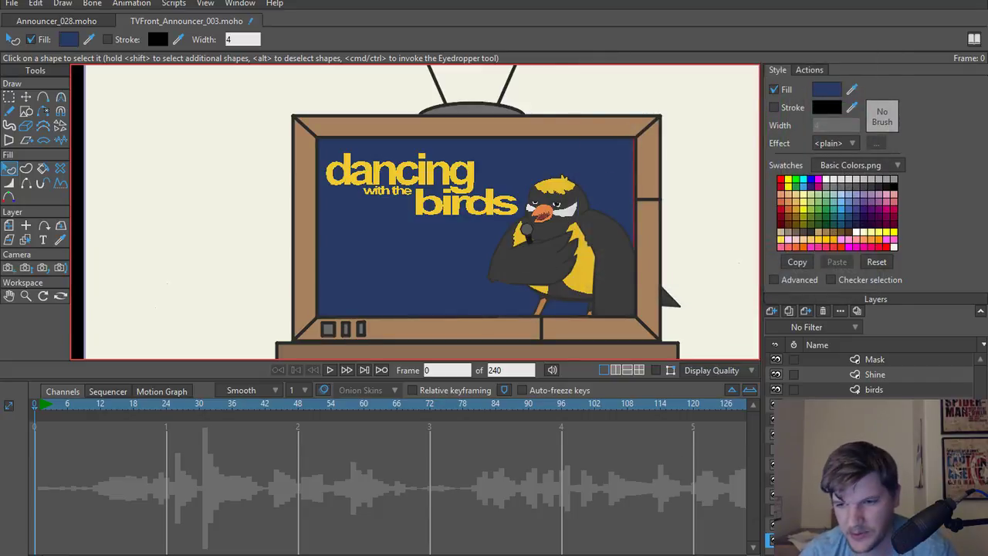
key("a")
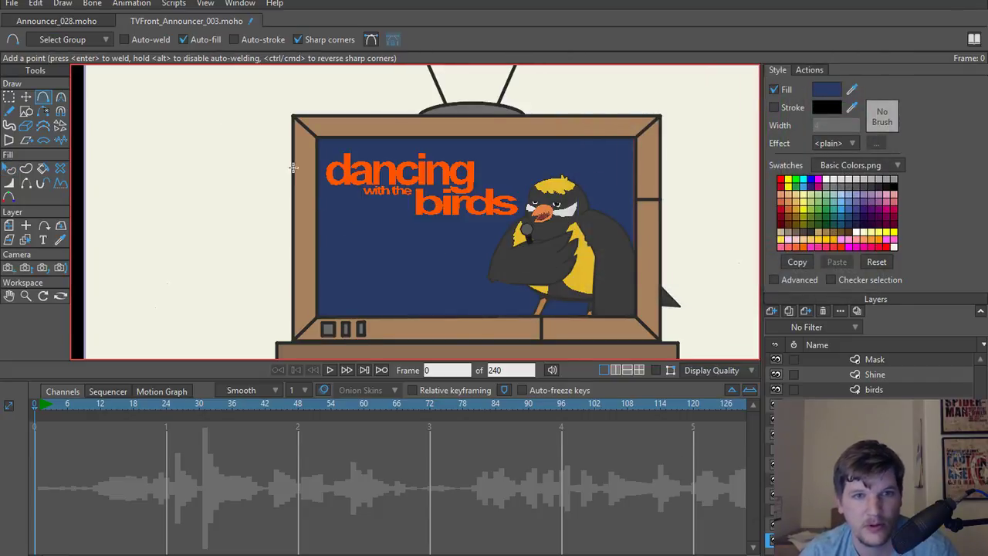
left_click(404, 297)
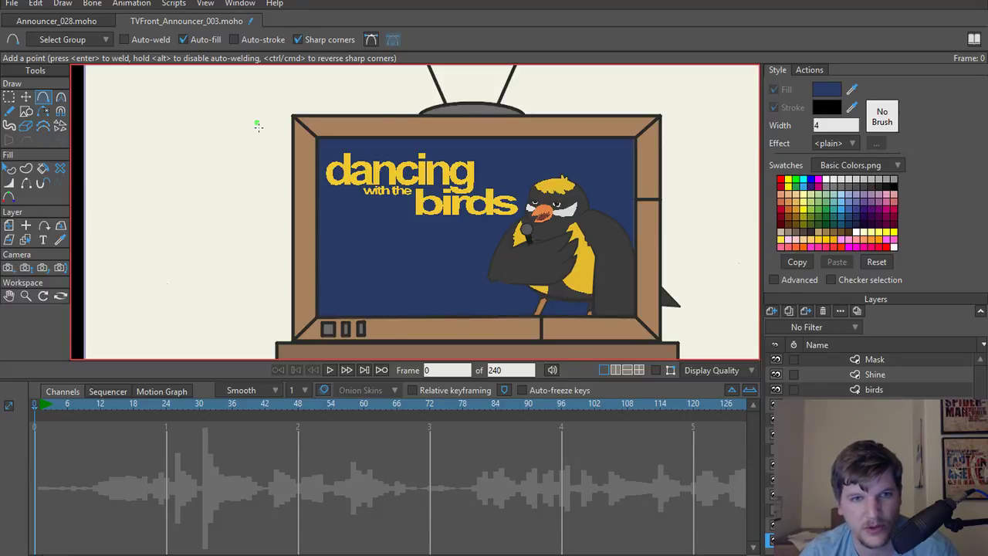
scroll(259, 129, "down", 2)
scroll(272, 162, "up", 2)
scroll(272, 163, "down", 1)
scroll(270, 163, "up", 1)
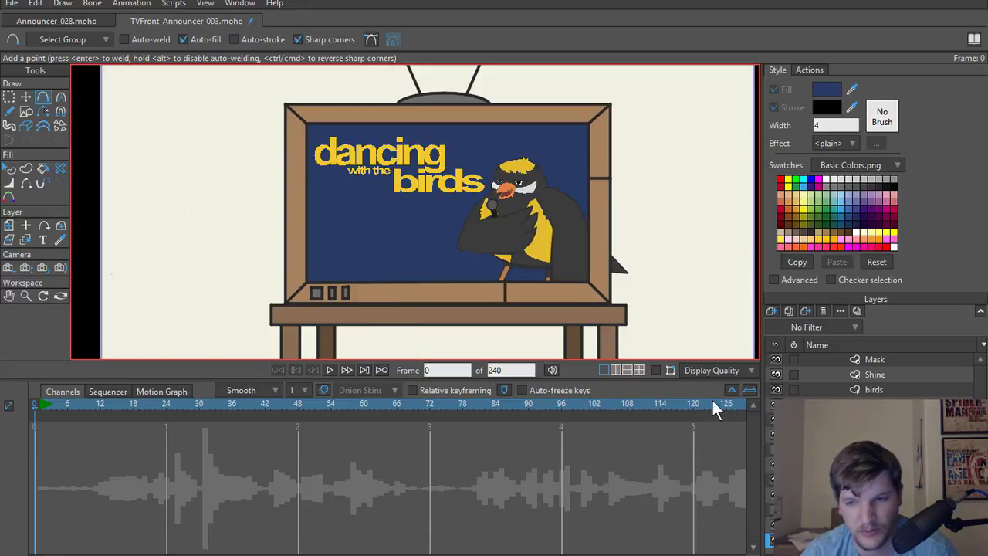
Show the path outlines and draw a four-sided diagonal band across the TV background on the Base layer, from upper left to lower right.
left_click(656, 369)
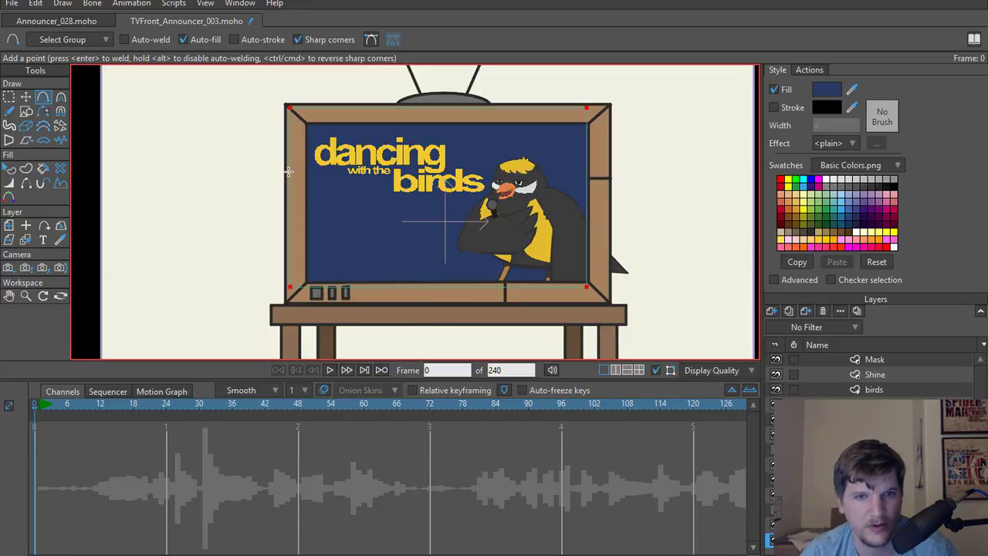
left_click_drag(240, 120, 438, 356)
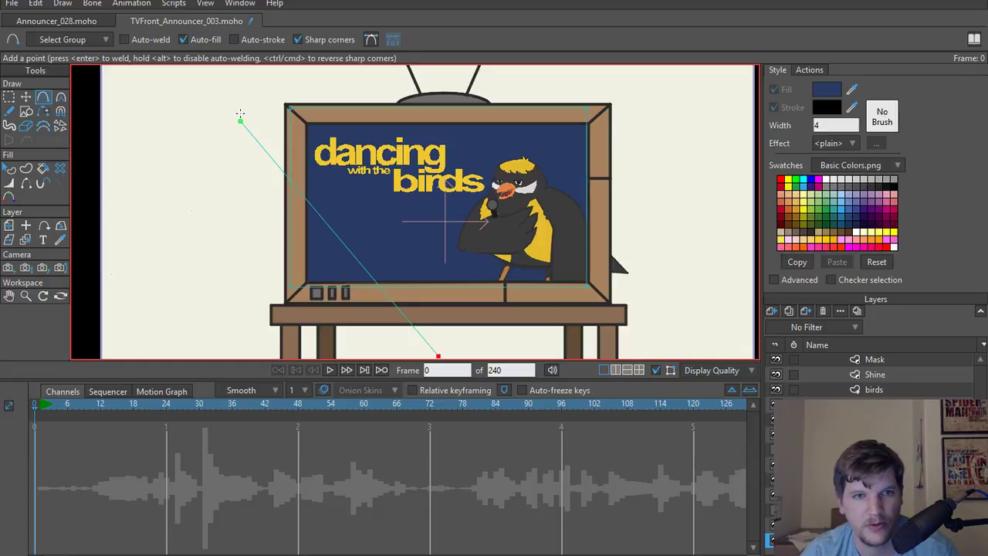
left_click_drag(240, 116, 257, 82)
left_click_drag(244, 122, 257, 103)
left_click_drag(289, 73, 654, 337)
left_click_drag(651, 340, 599, 242)
Reposition the diagonal band's points so that it extends past the TV frame at both ends.
key("t")
left_click_drag(489, 176, 599, 242)
scroll(567, 181, "down", 4)
left_click_drag(532, 208, 522, 313)
scroll(525, 273, "up", 4)
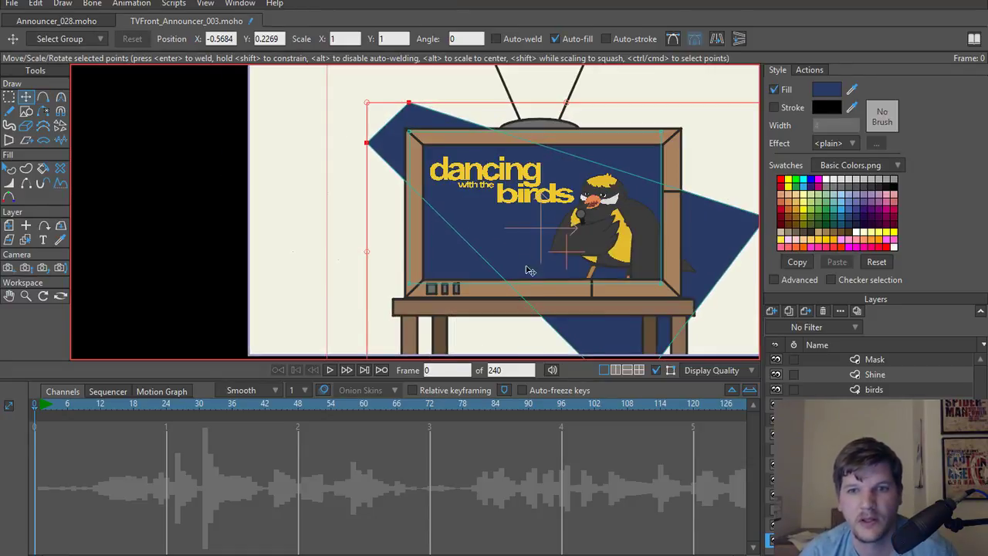
Set the diagonal band's fill colour to white (FFFFFF).
key("q")
left_click(826, 90)
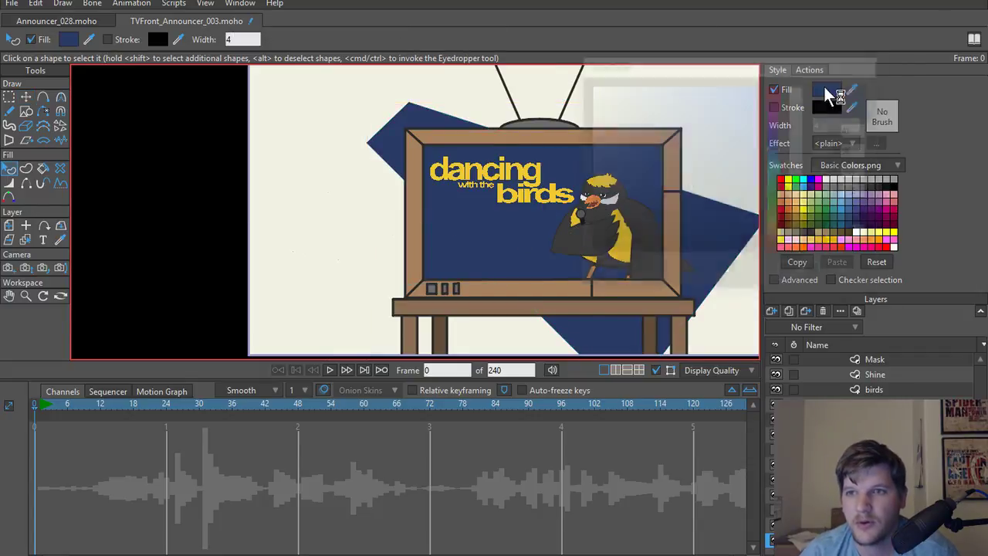
type("FFFFFF")
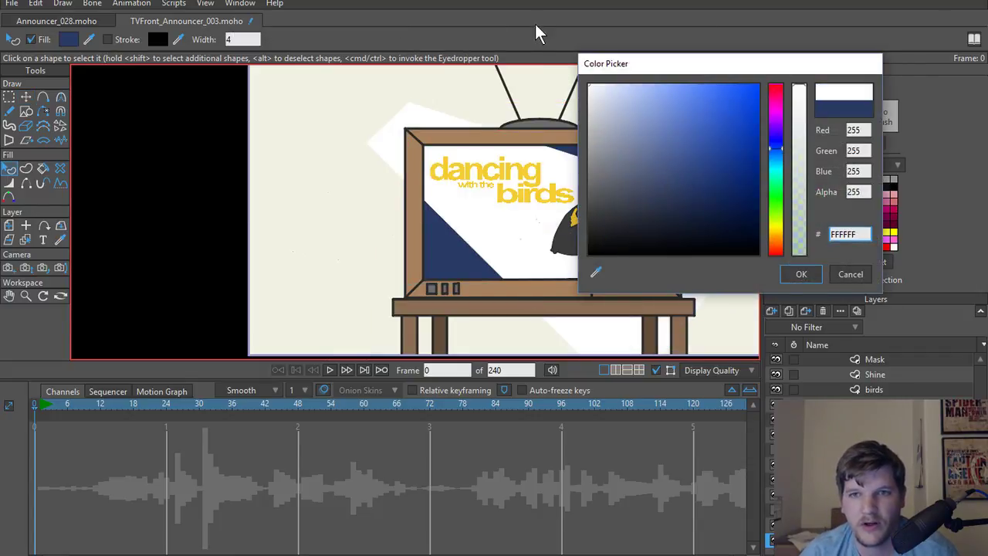
left_click(801, 274)
scroll(693, 183, "up", 3)
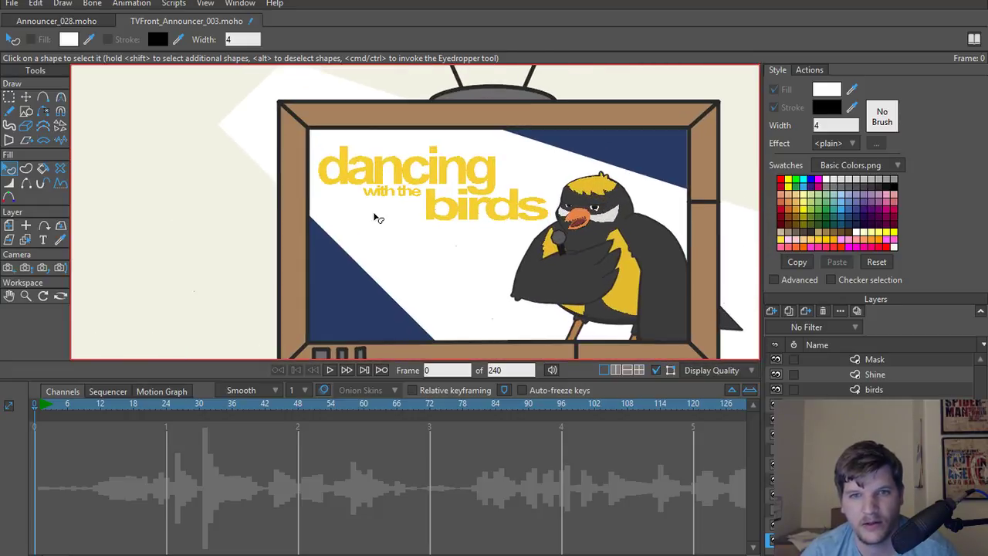
Render a preview of the current frame to check the white diagonal band, and collapse the TV Front group in the layer list.
key("ctrl+r")
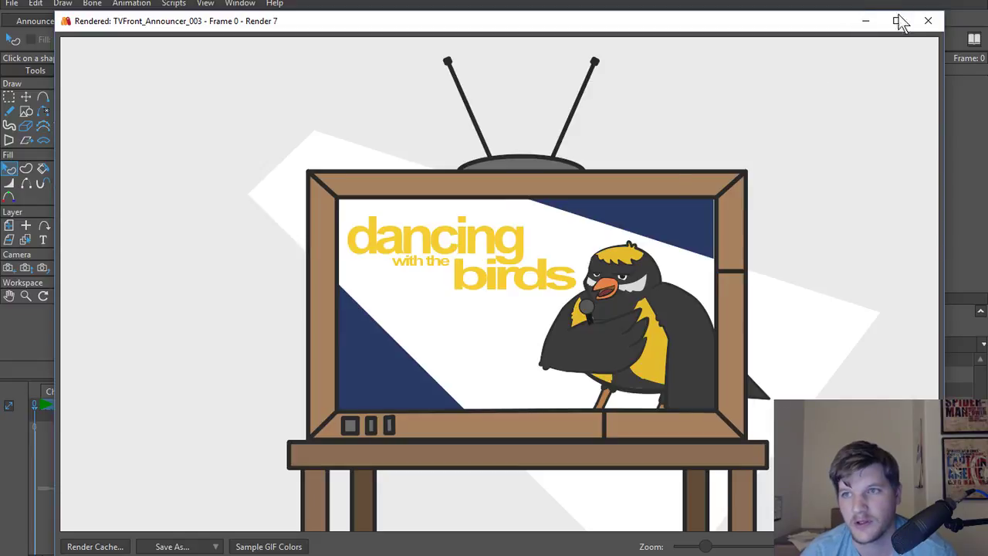
left_click(928, 21)
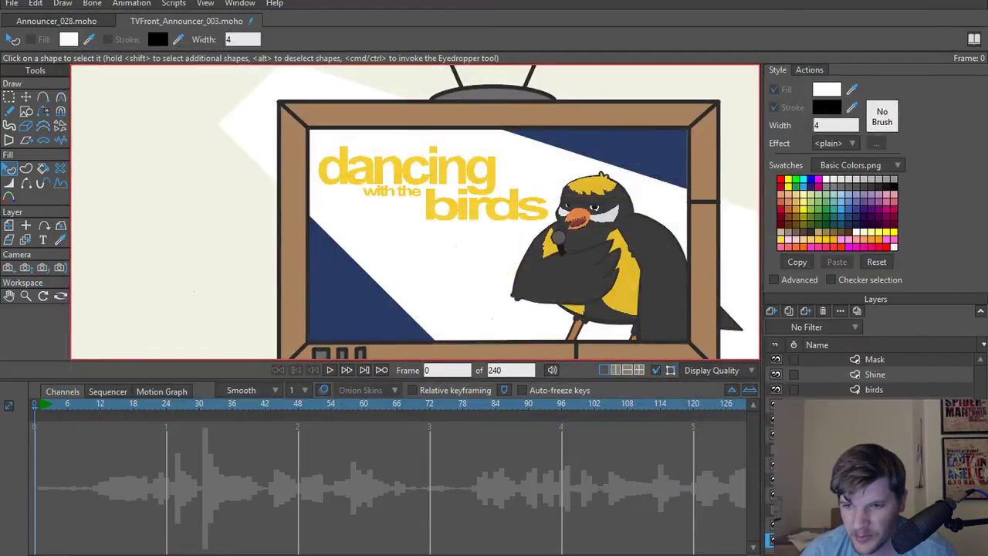
scroll(827, 388, "down", 1)
scroll(472, 236, "down", 1)
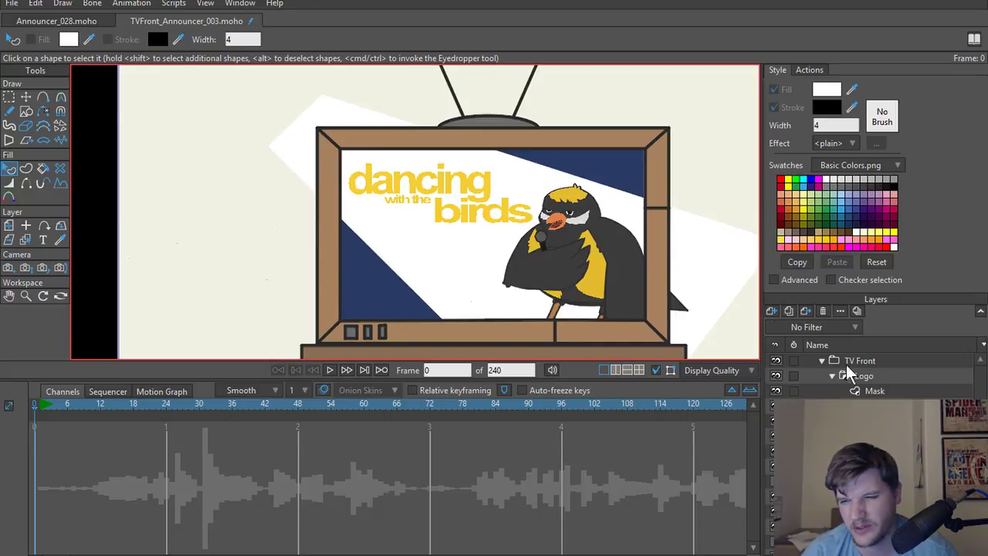
left_click(822, 361)
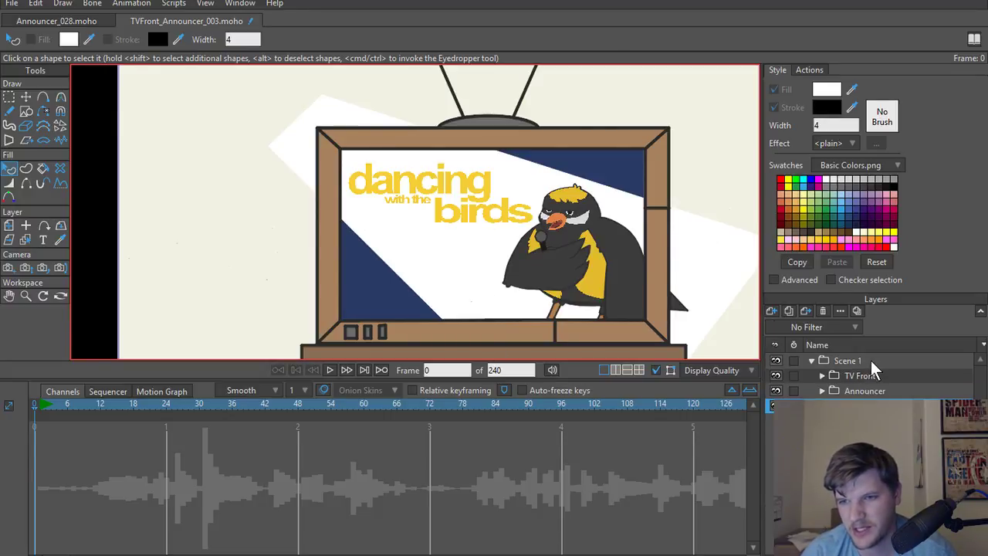
left_click(870, 360)
left_click(870, 375)
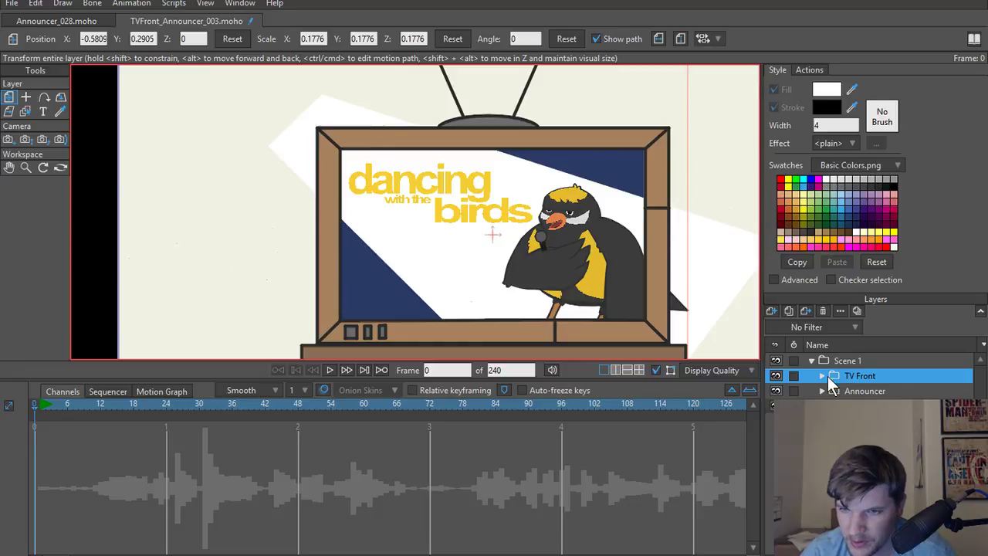
Check that the Scene 1 layer's group mask is on Hide all and render a preview of the frame.
double_click(856, 360)
left_click(555, 101)
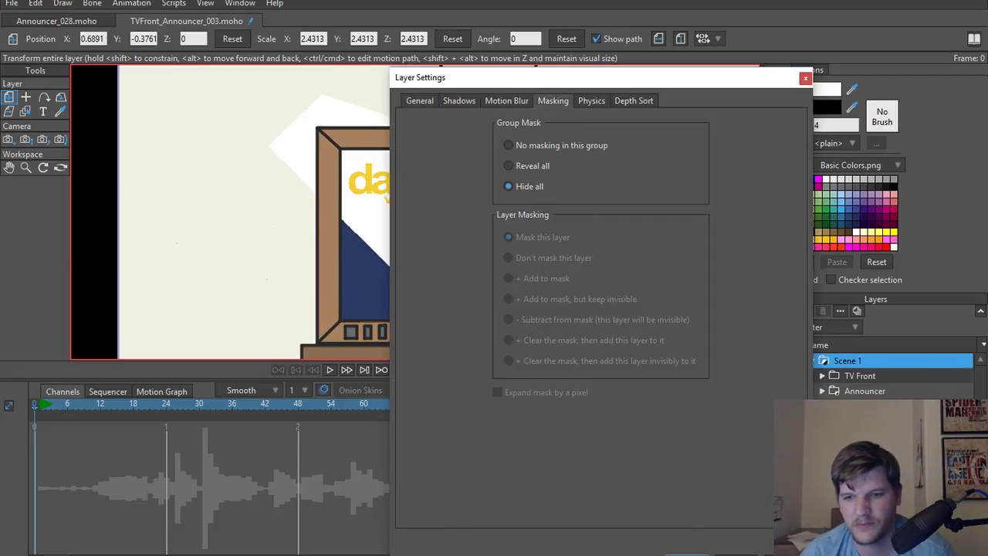
left_click(686, 554)
scroll(621, 251, "down", 6)
scroll(623, 288, "up", 5)
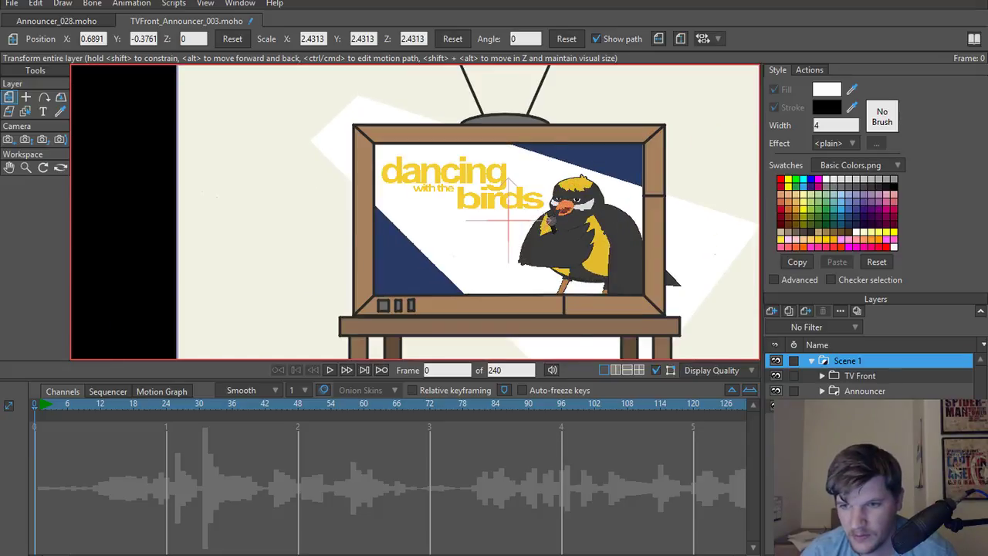
key("ctrl+r")
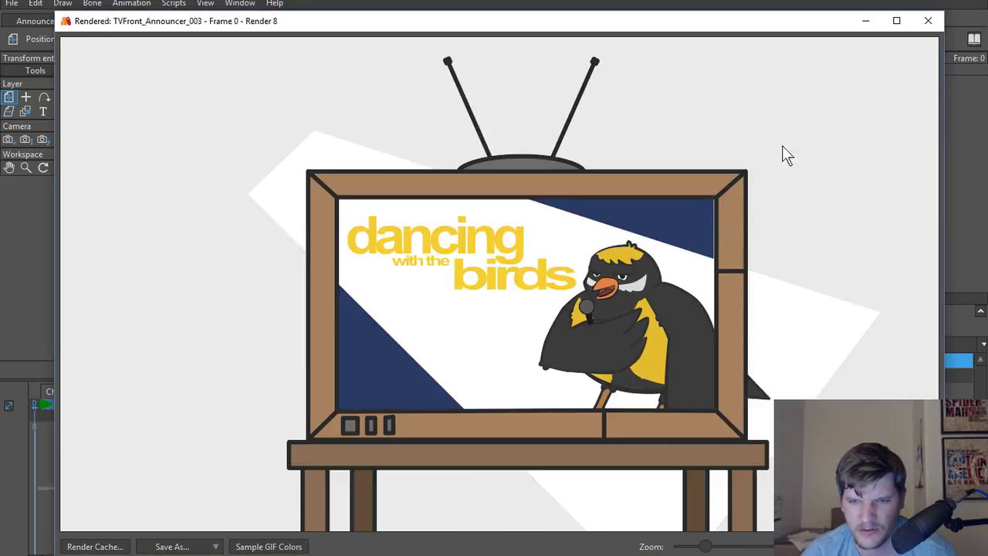
left_click(928, 21)
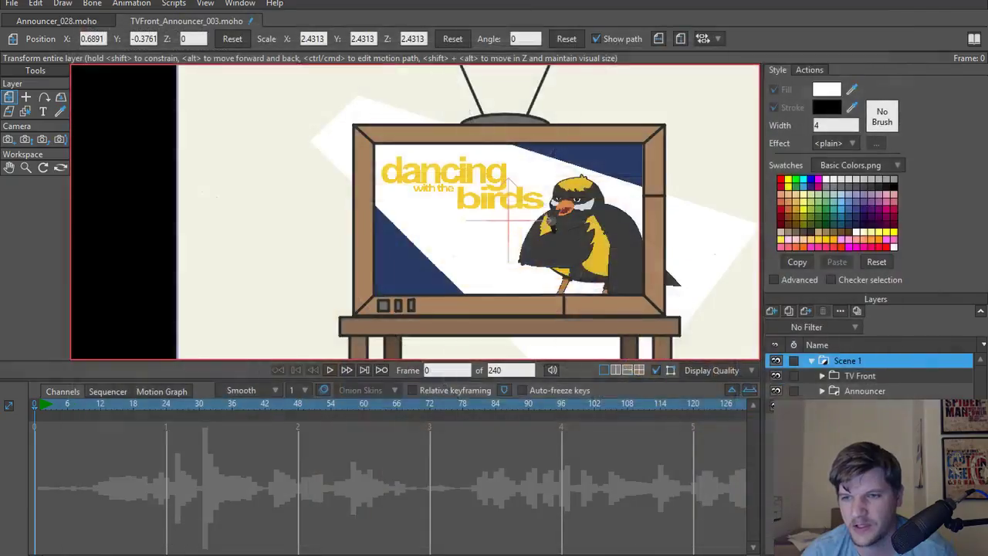
Inspect the Announcer layer's options, review Scene 1's masking settings again without changing them, and render another preview.
left_click(853, 376)
left_click(855, 391)
right_click(848, 394)
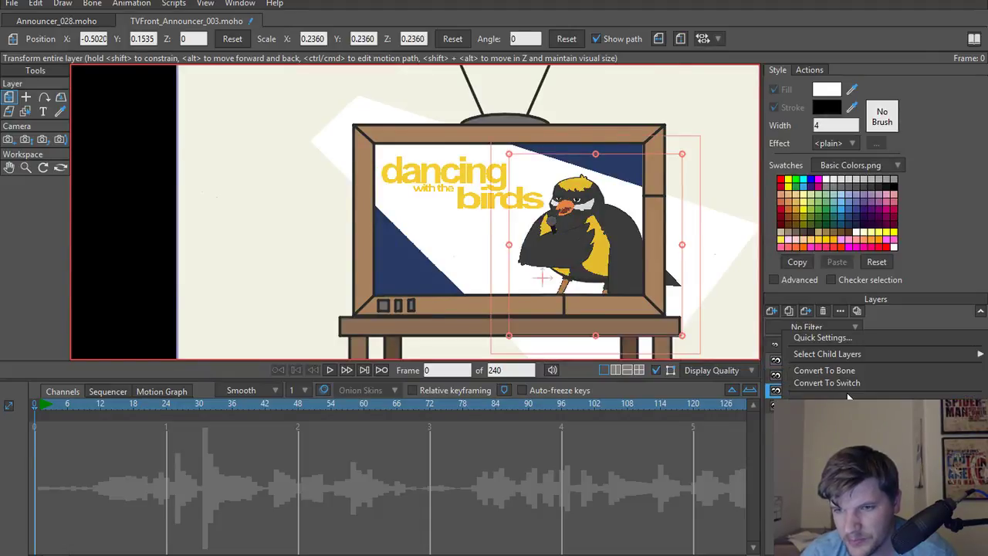
key("Escape")
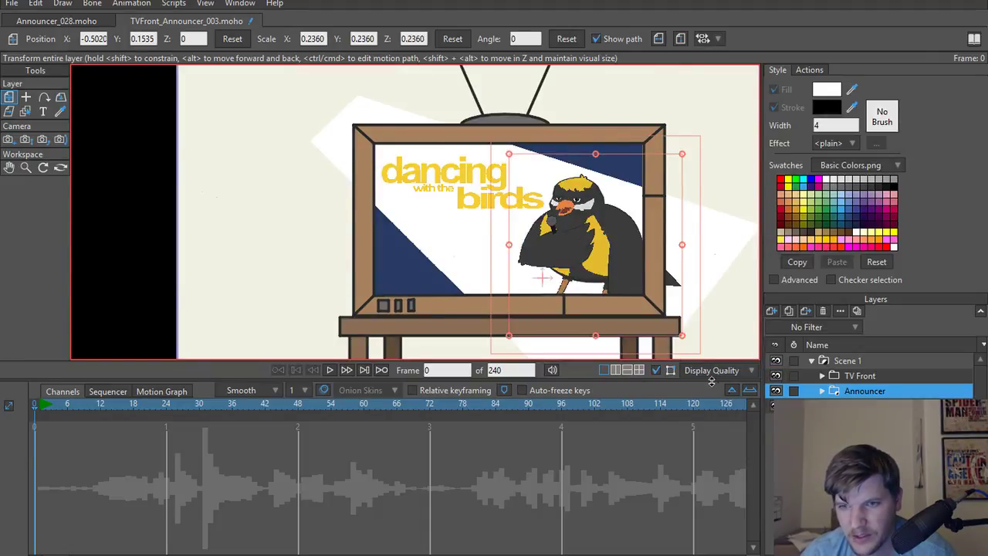
double_click(849, 360)
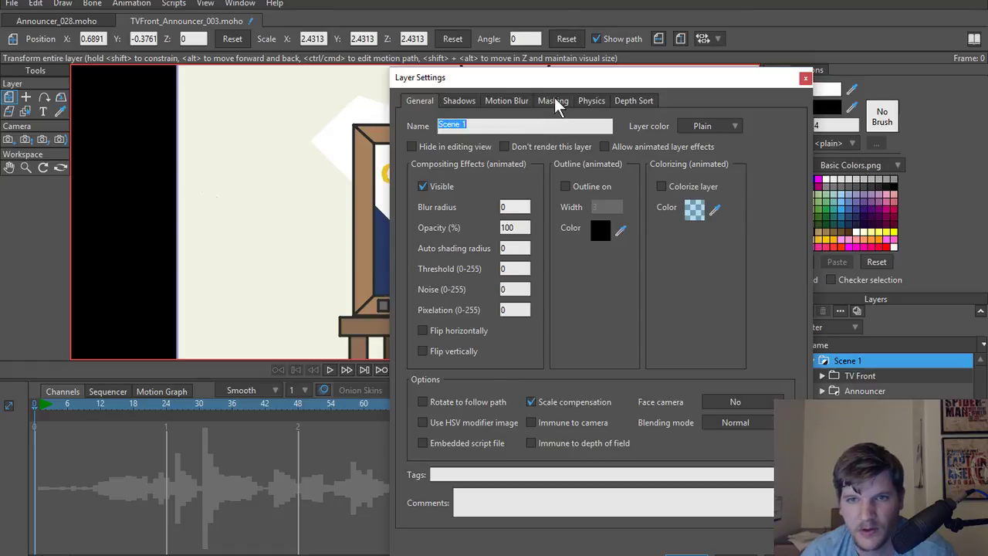
left_click(553, 101)
key("Return")
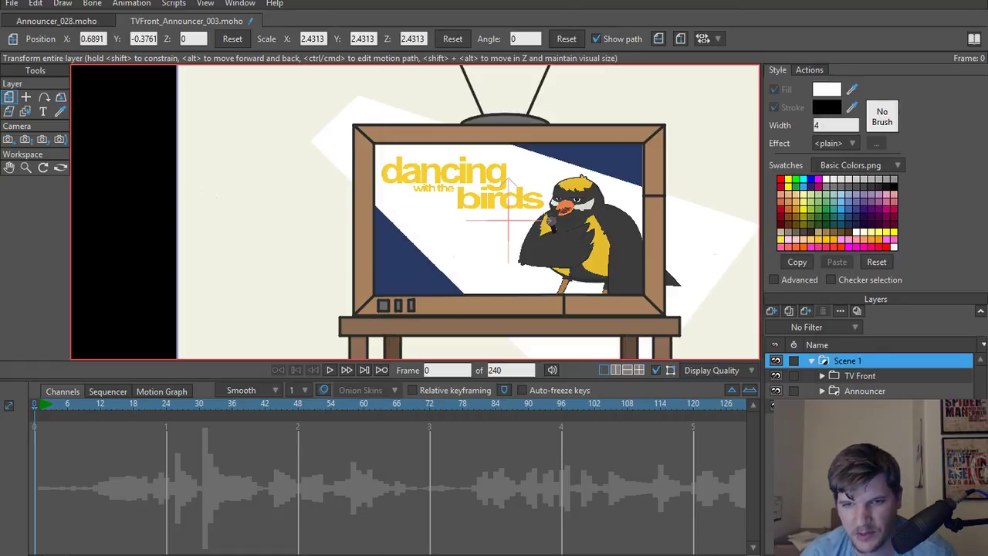
key("ctrl+r")
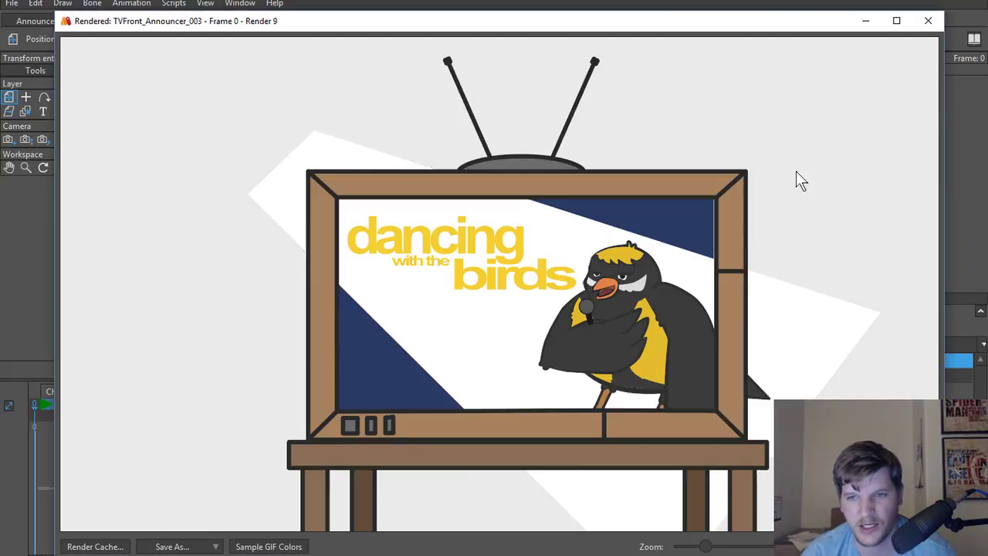
left_click(928, 21)
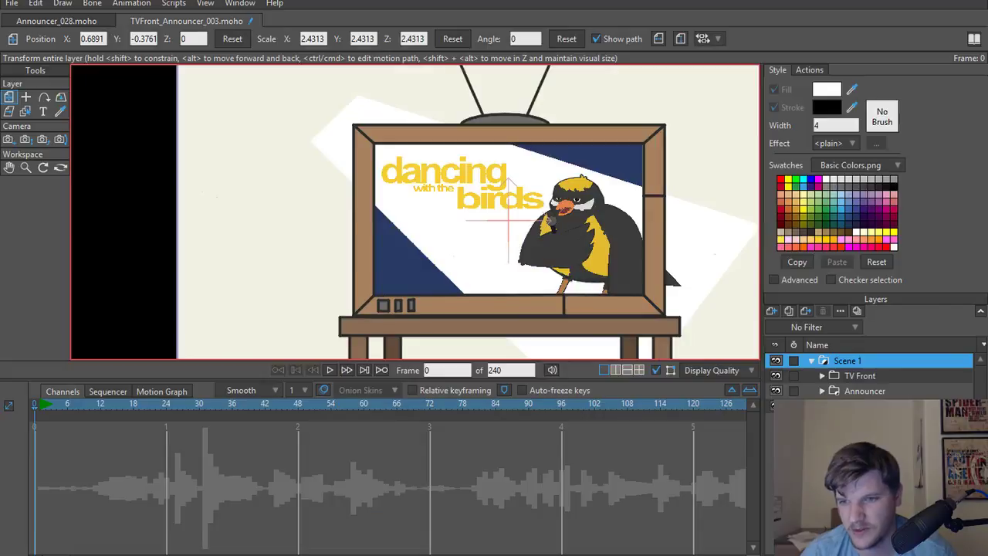
Set the Base layer's blending mode to Multiply and render a preview of the frame.
left_click(858, 376)
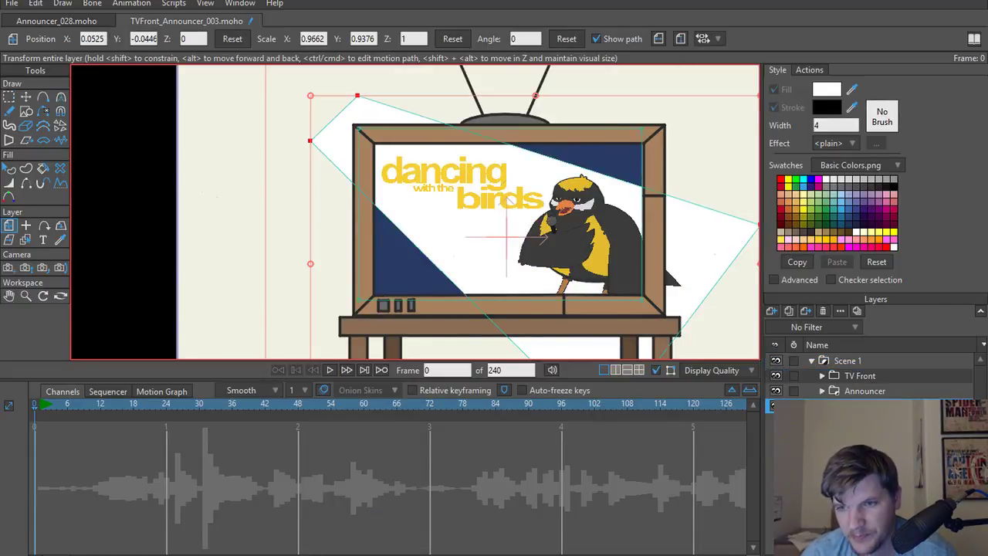
scroll(438, 240, "down", 3)
scroll(438, 241, "up", 4)
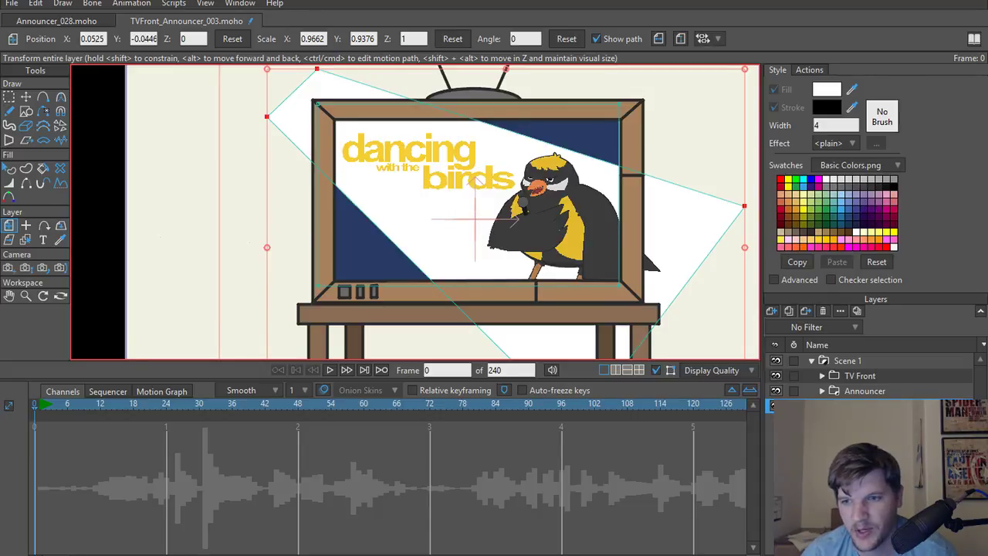
double_click(864, 405)
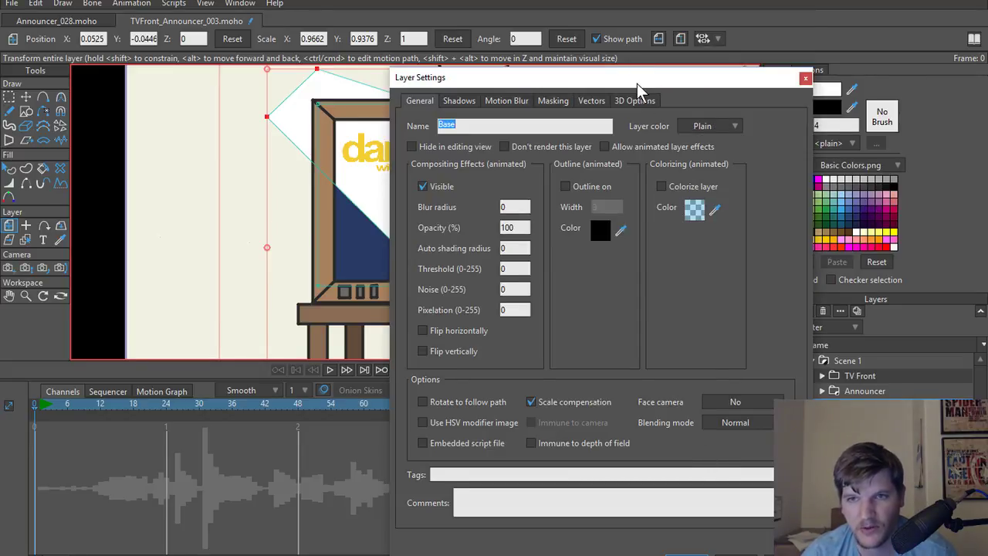
left_click(711, 369)
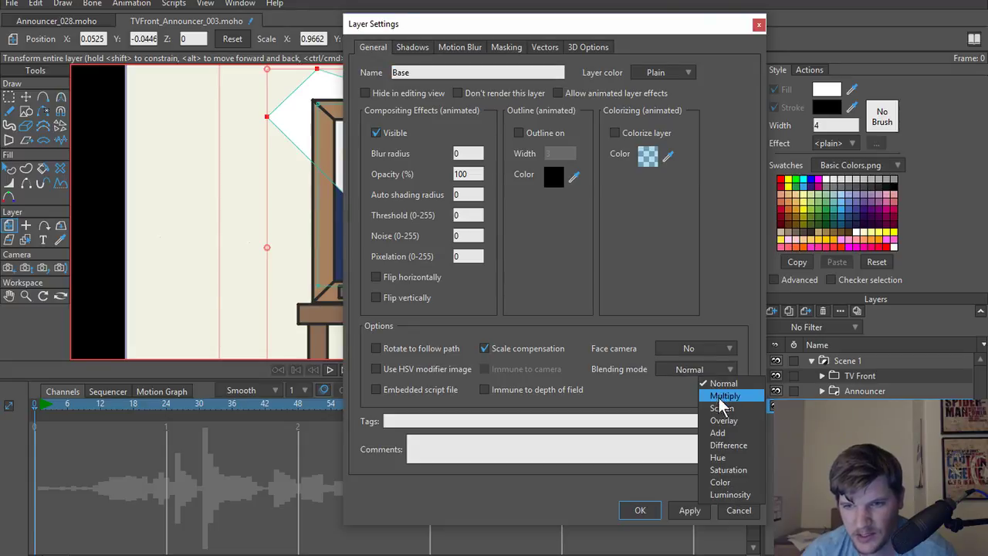
left_click(719, 394)
left_click(640, 510)
key("ctrl+r")
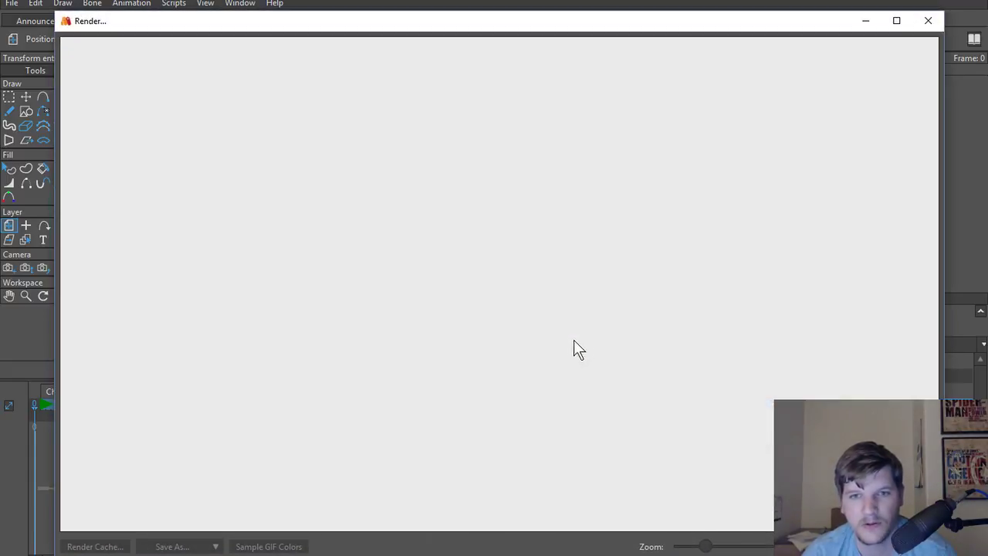
left_click(927, 21)
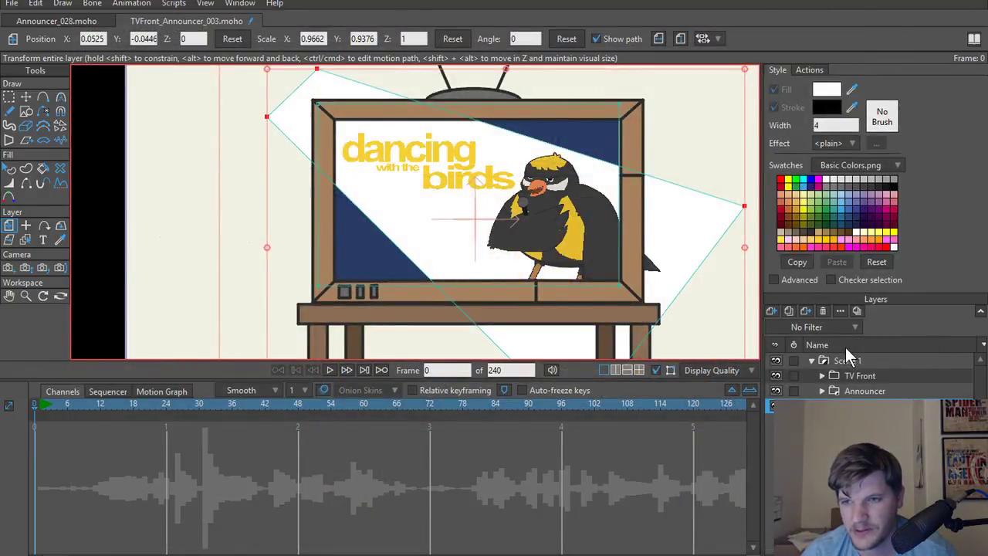
Reapply Hide all as the Scene 1 layer's group mask and render the frame to compare.
double_click(845, 361)
left_click(507, 47)
left_click(500, 136)
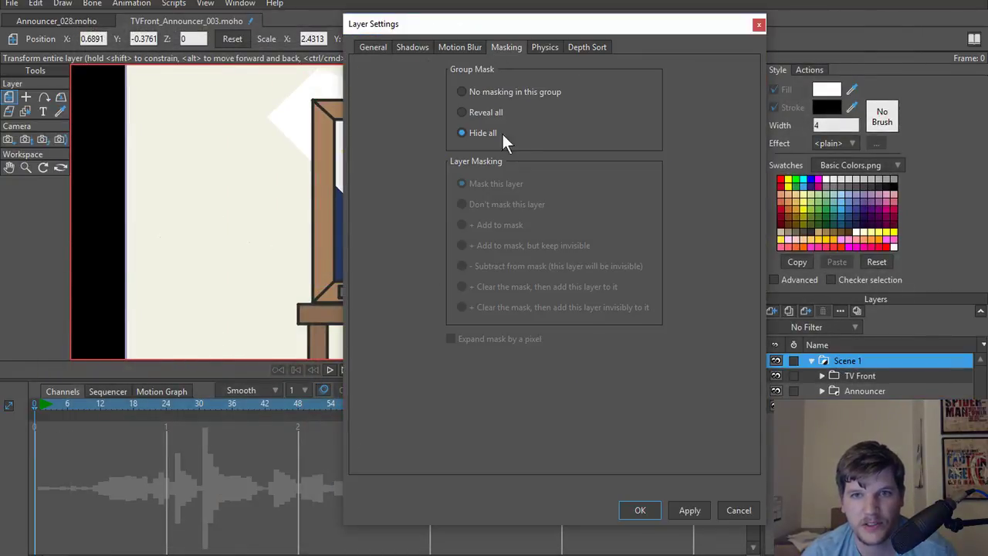
left_click(640, 510)
key("ctrl+r")
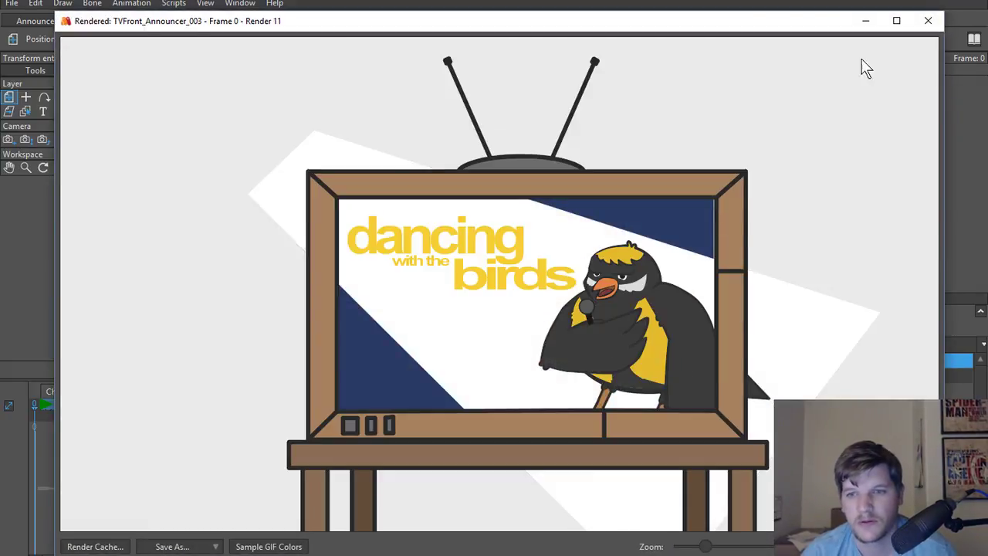
left_click(927, 21)
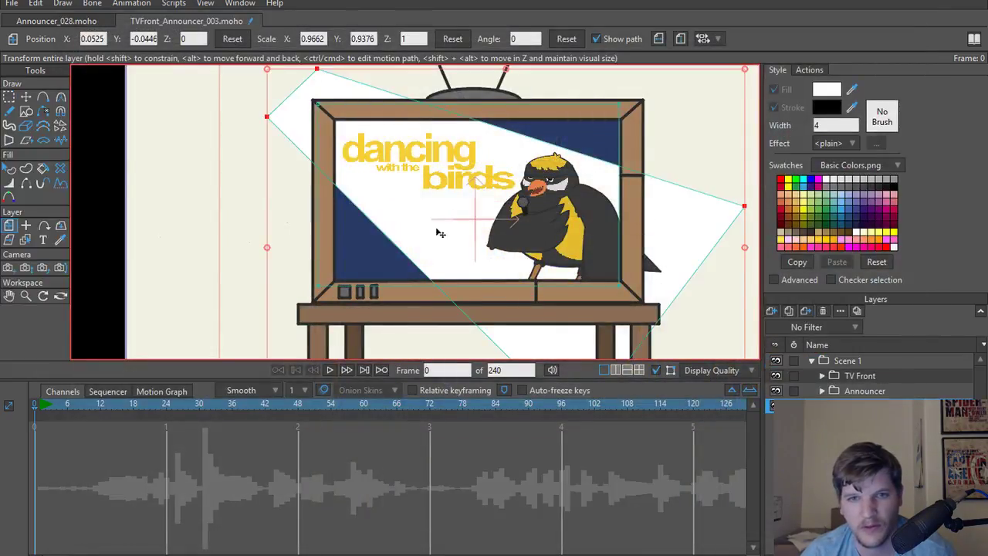
Change the diagonal band's fill colour to light grey (CECECE) and render a preview of the frame.
key("q")
left_click(827, 91)
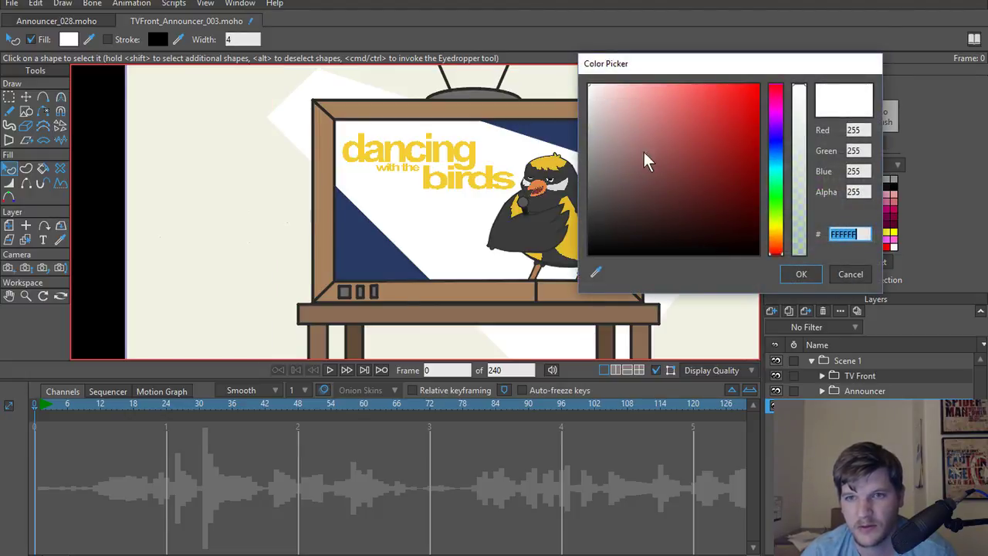
left_click_drag(643, 154, 518, 126)
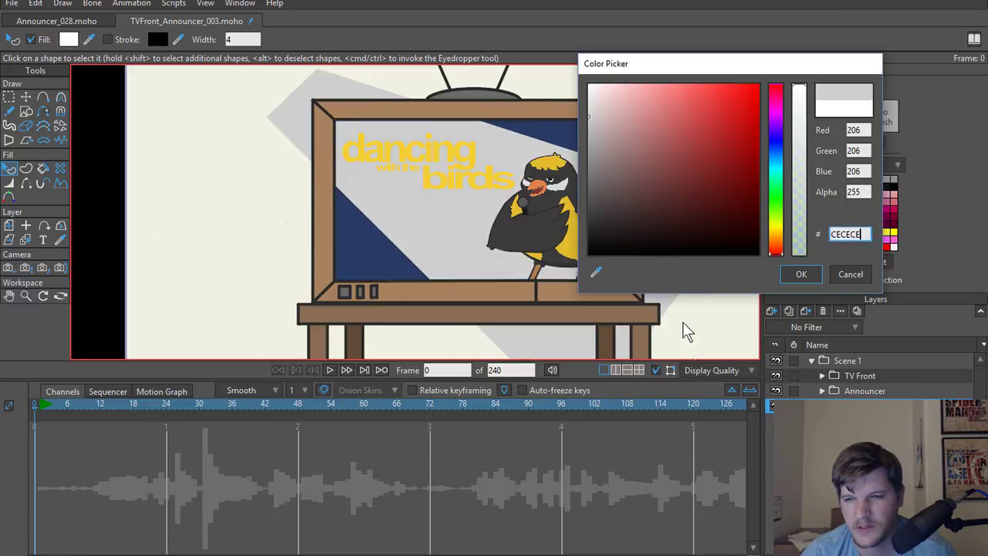
left_click(797, 276)
key("ctrl+r")
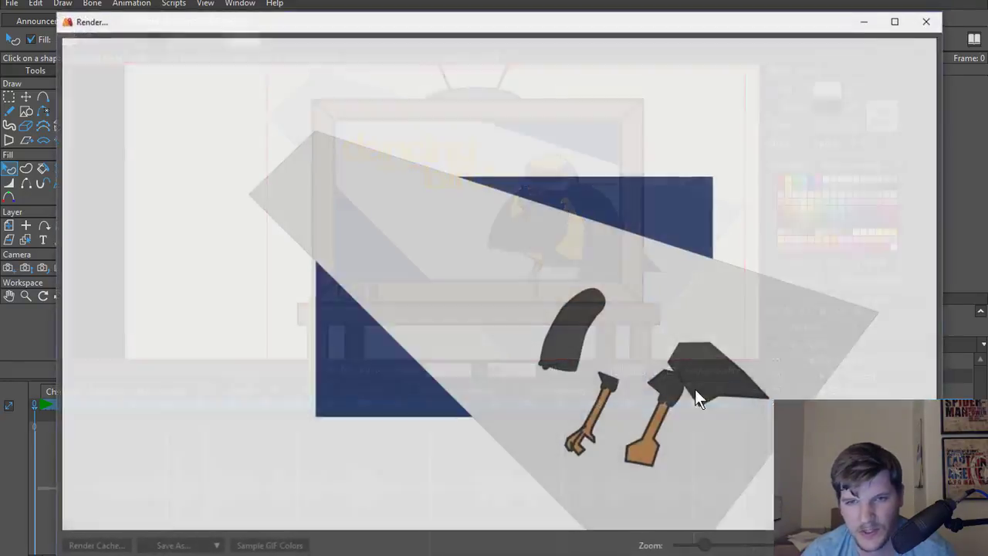
left_click(928, 21)
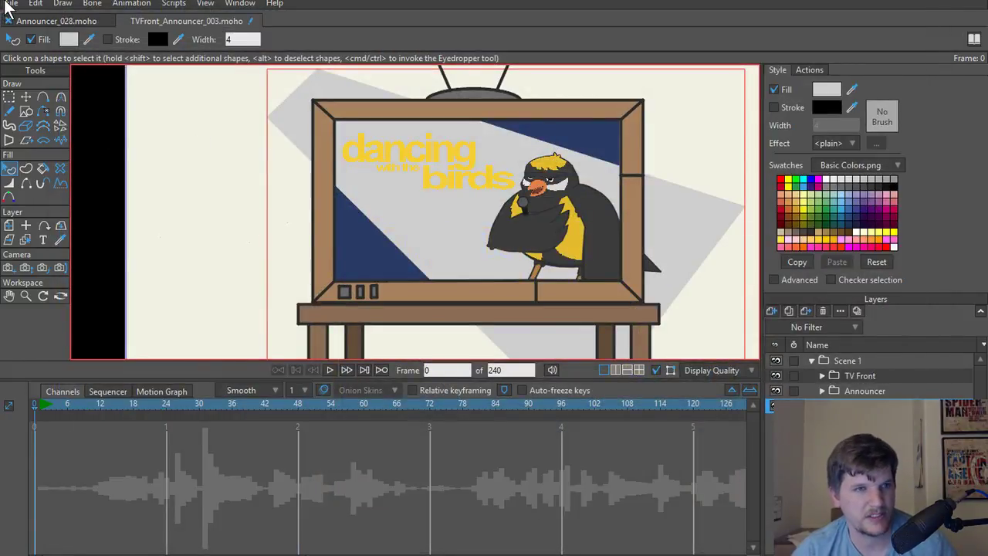
Create a blank project, open the Bird3_013 w_animation project from the Assets folder, and close both again.
left_click(11, 4)
left_click(21, 17)
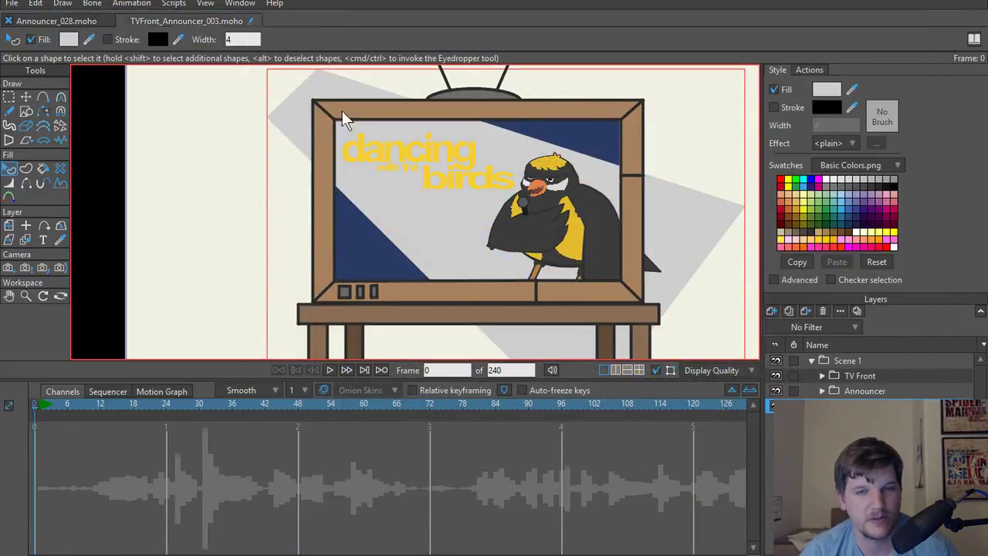
left_click(15, 4)
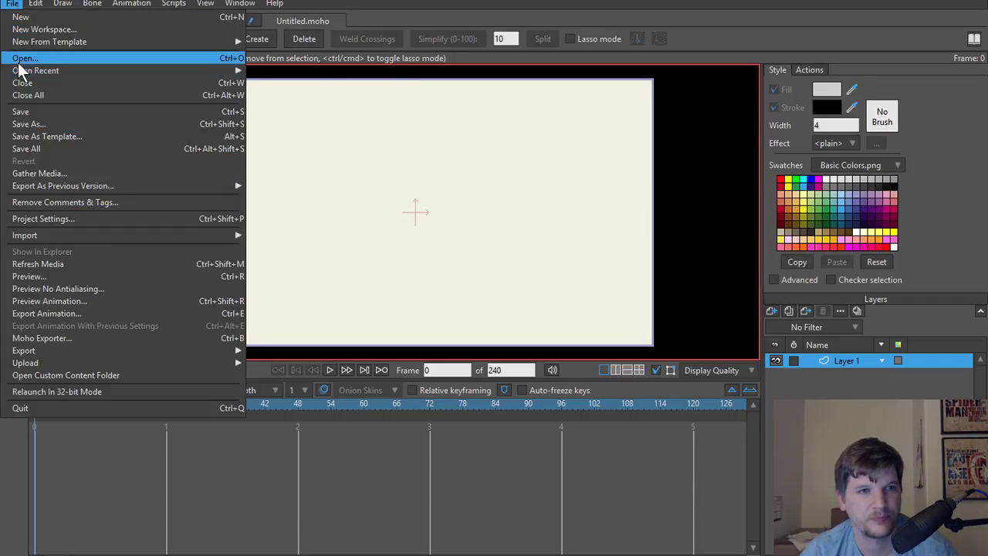
left_click(35, 58)
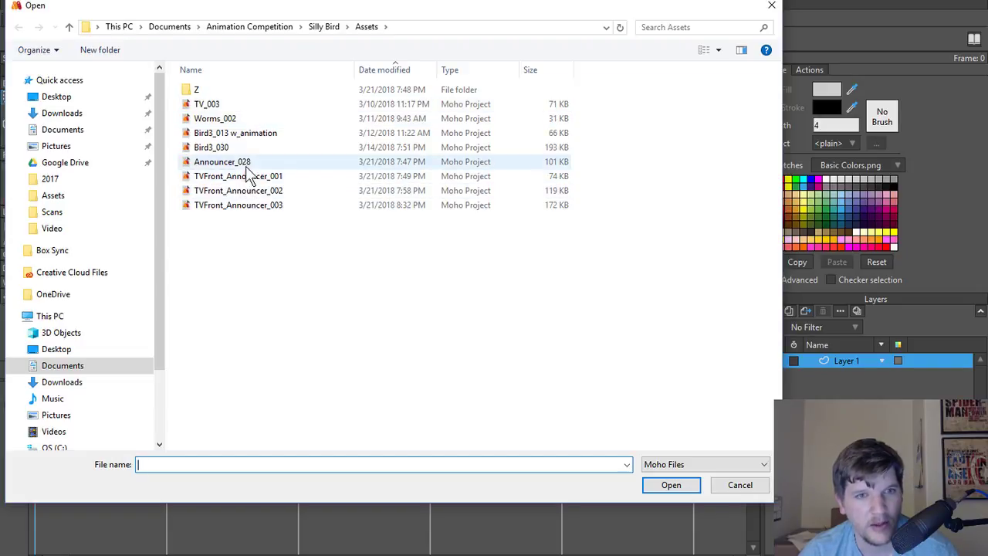
double_click(255, 139)
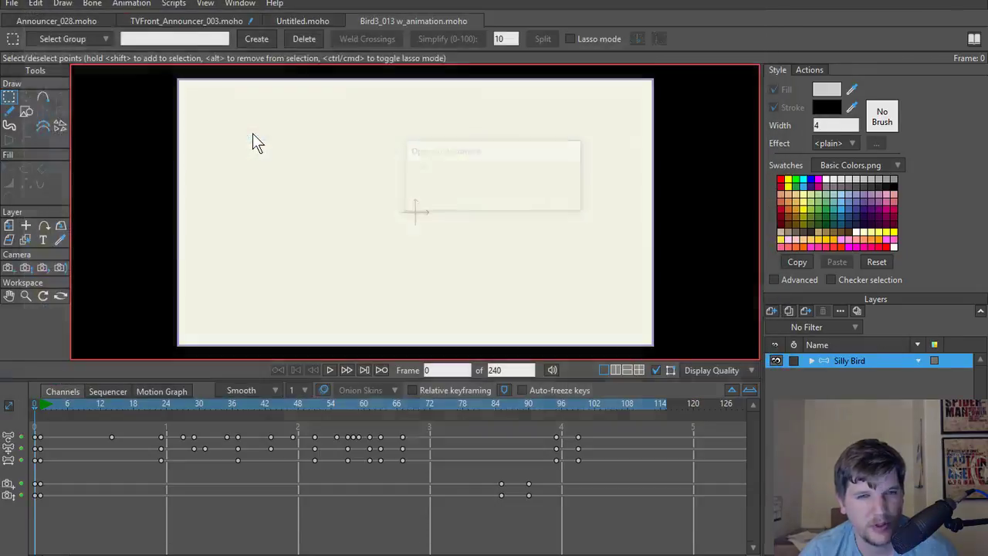
left_click(352, 21)
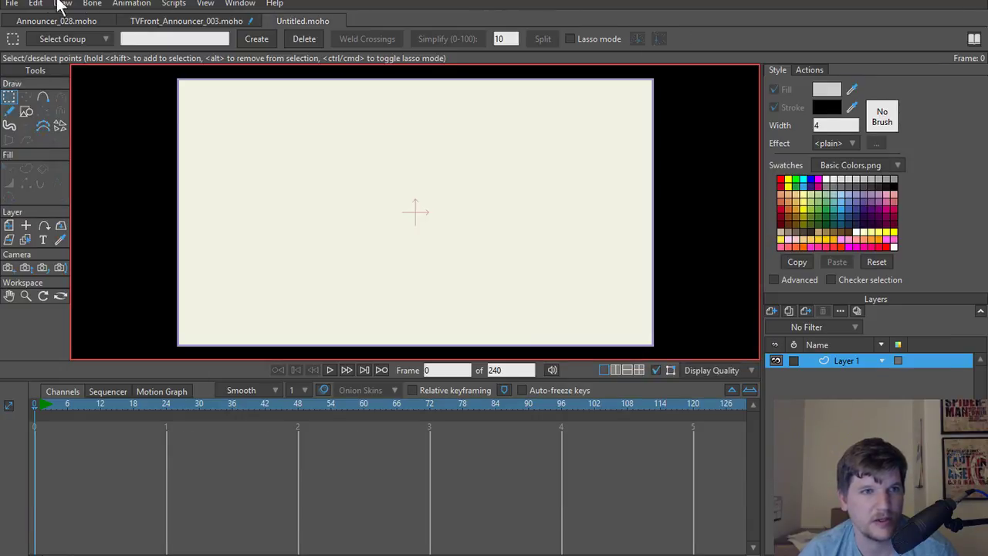
left_click(269, 21)
Open the Scene05_015 project from the Scenes folder of Silly Bird.
left_click(12, 3)
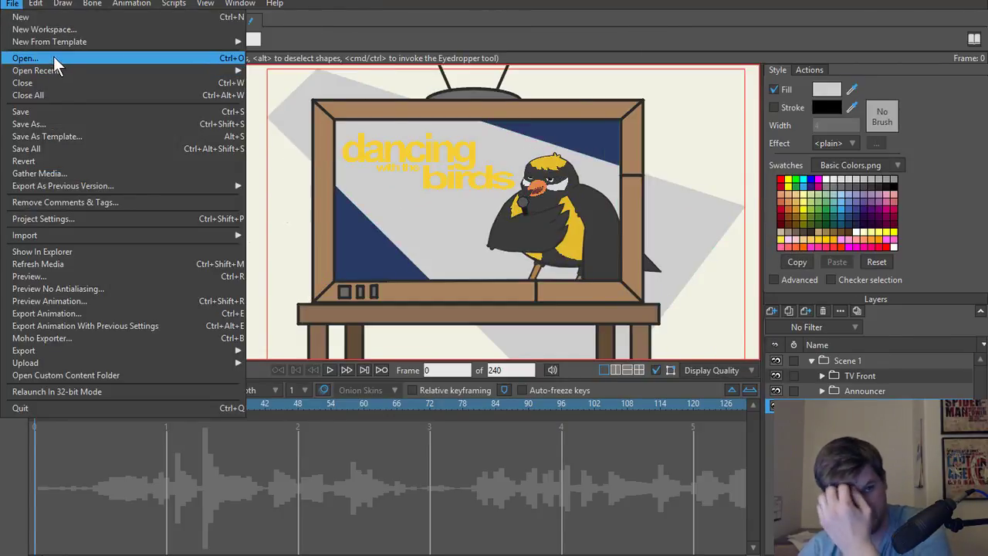
left_click(53, 63)
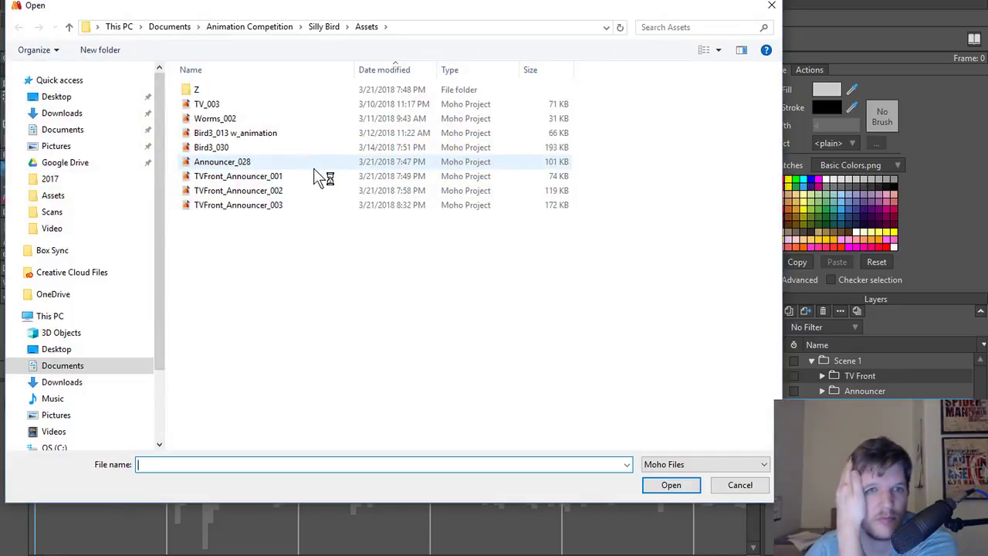
left_click(324, 28)
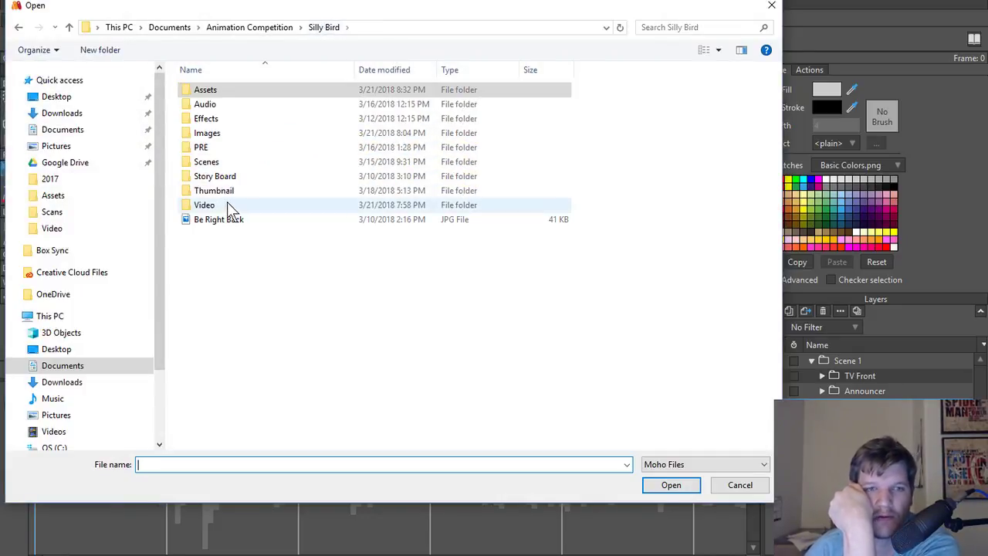
double_click(227, 163)
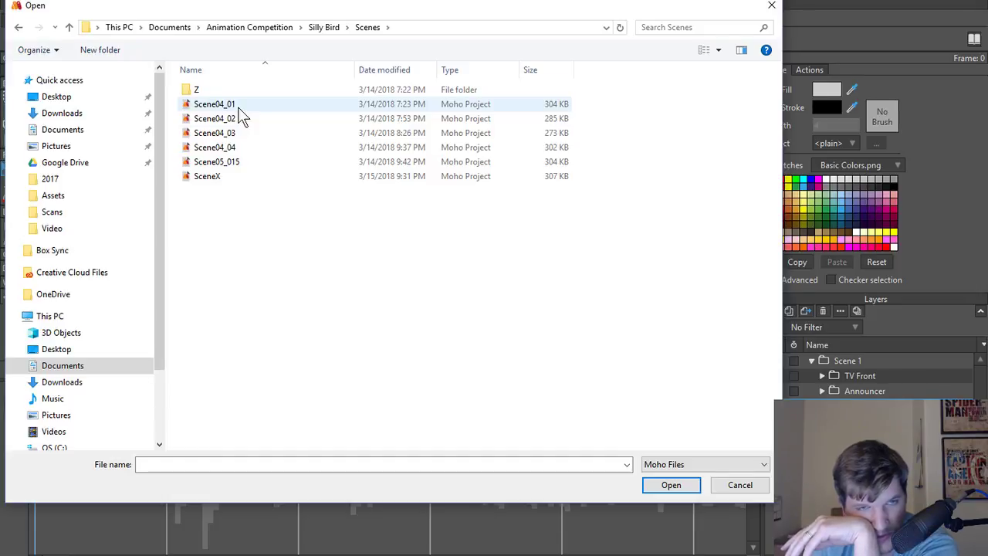
double_click(244, 162)
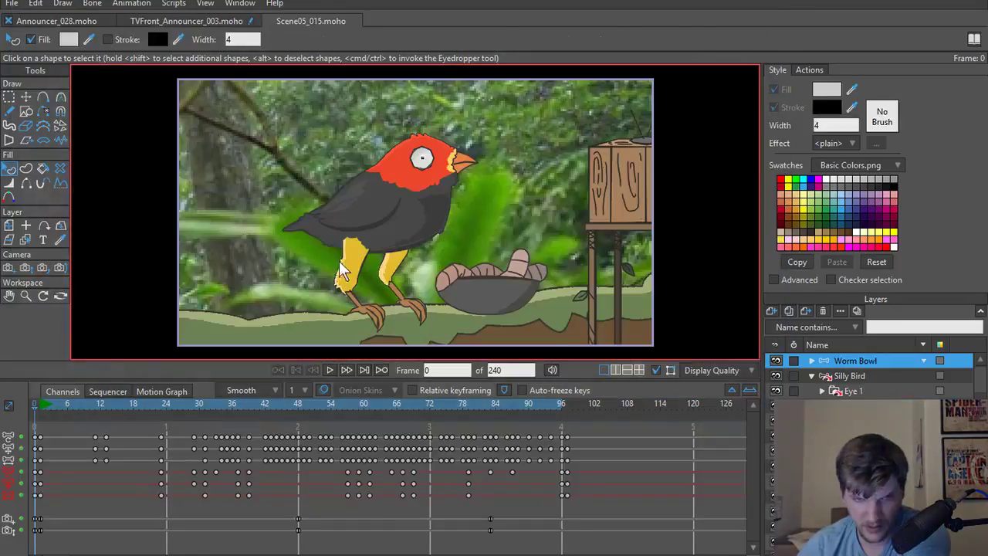
Look through the scene's layer list for the light-ray shapes, collapse the Silly Bird group and select Layer 7.
scroll(872, 417, "down", 2)
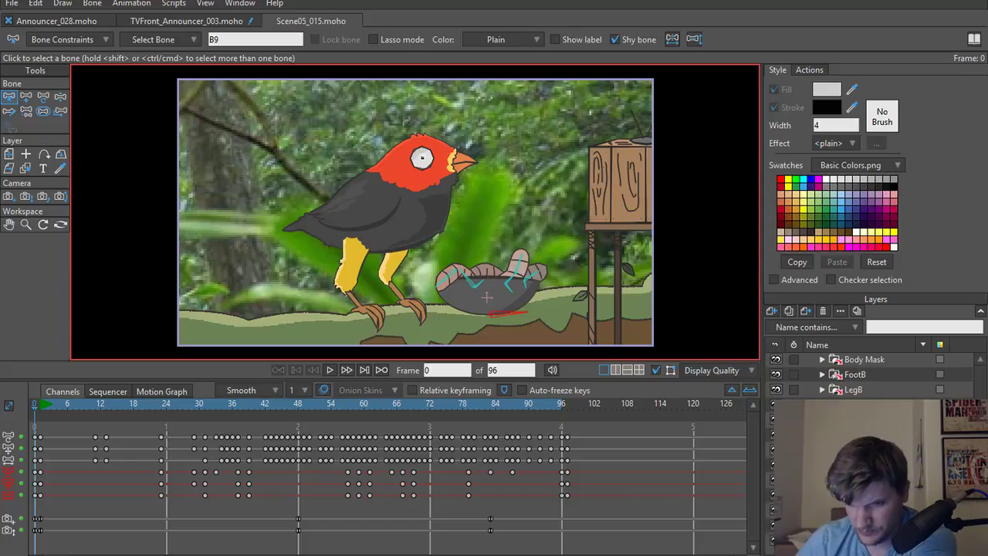
left_click(864, 540)
scroll(872, 416, "down", 1)
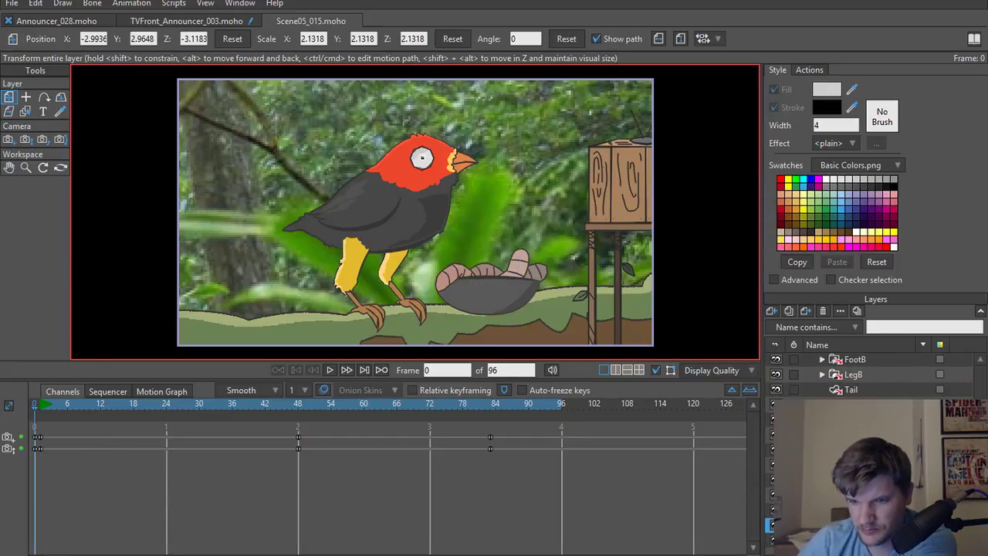
left_click(864, 540)
left_click(864, 525)
scroll(864, 463, "up", 4)
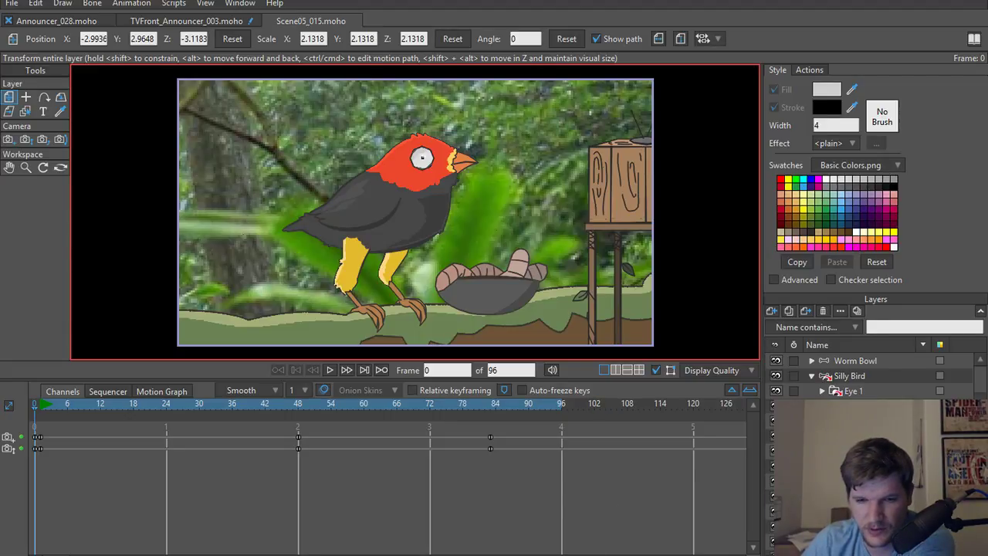
mouse_move(556, 554)
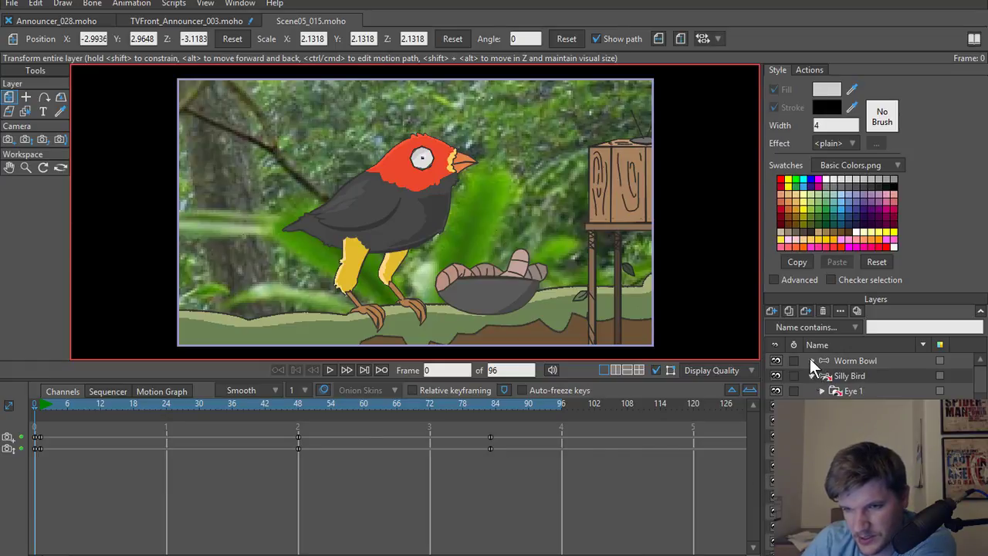
left_click(810, 374)
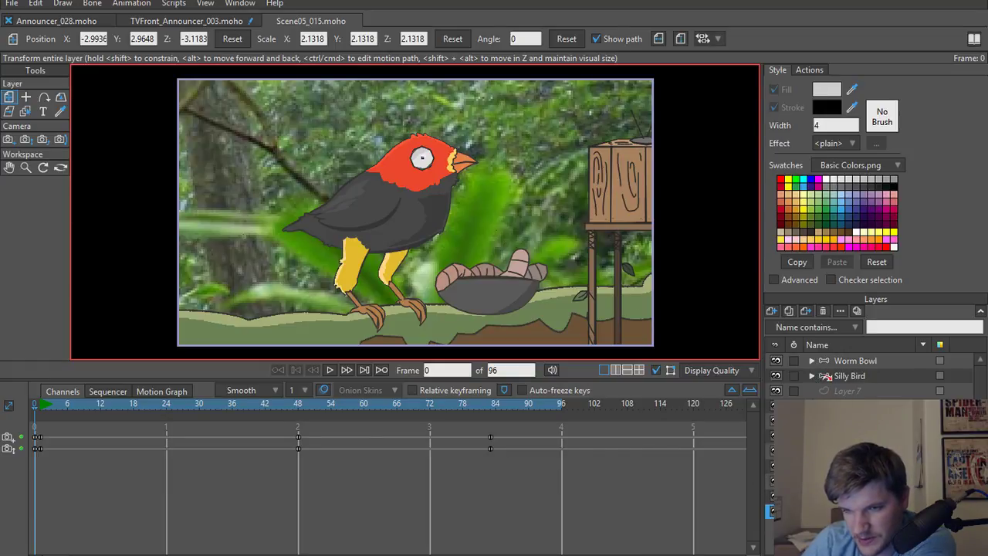
left_click(795, 391)
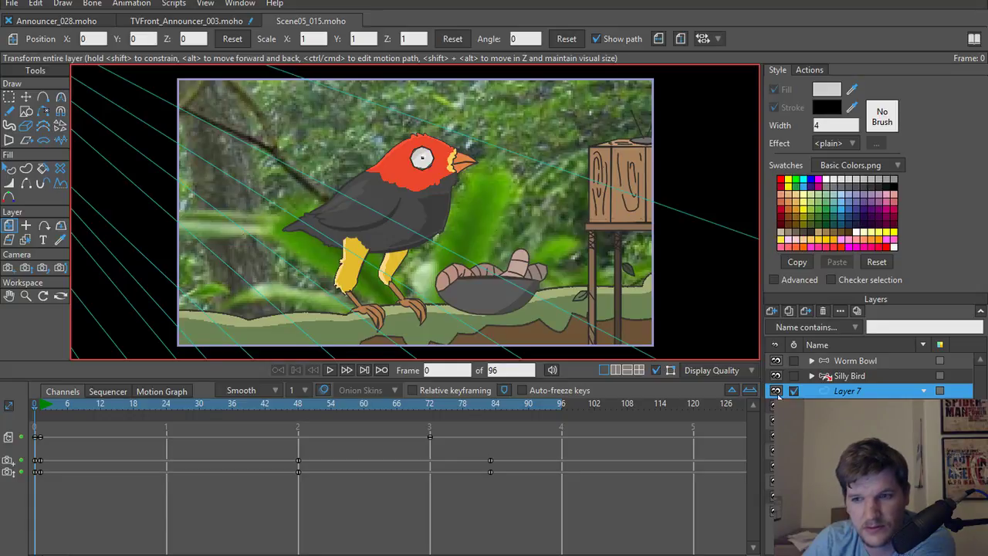
Examine how far Layer 7's fan of light rays extends beyond the camera frame, toggling the clipped display off and on.
scroll(499, 274, "down", 5)
left_click(655, 371)
scroll(502, 289, "up", 1)
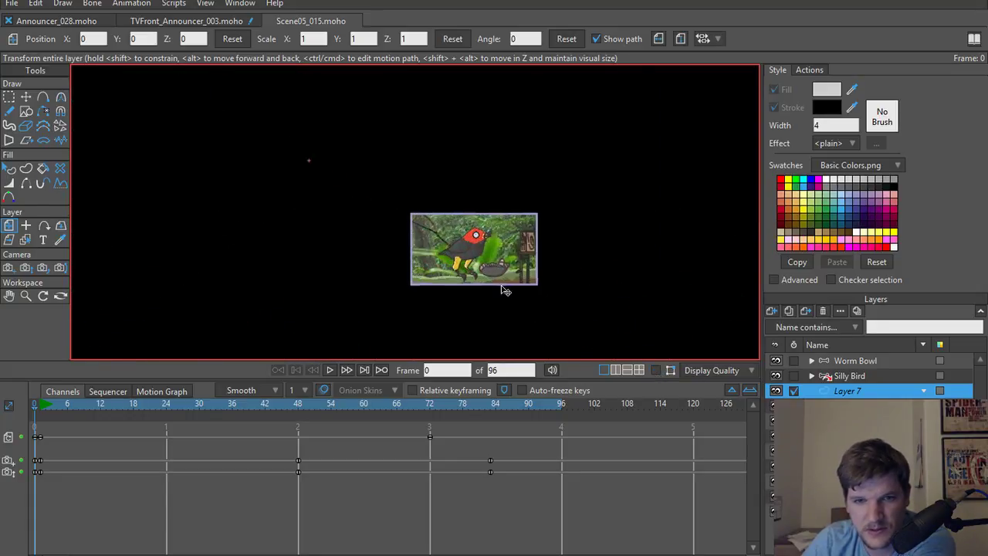
scroll(504, 289, "down", 2)
left_click(655, 369)
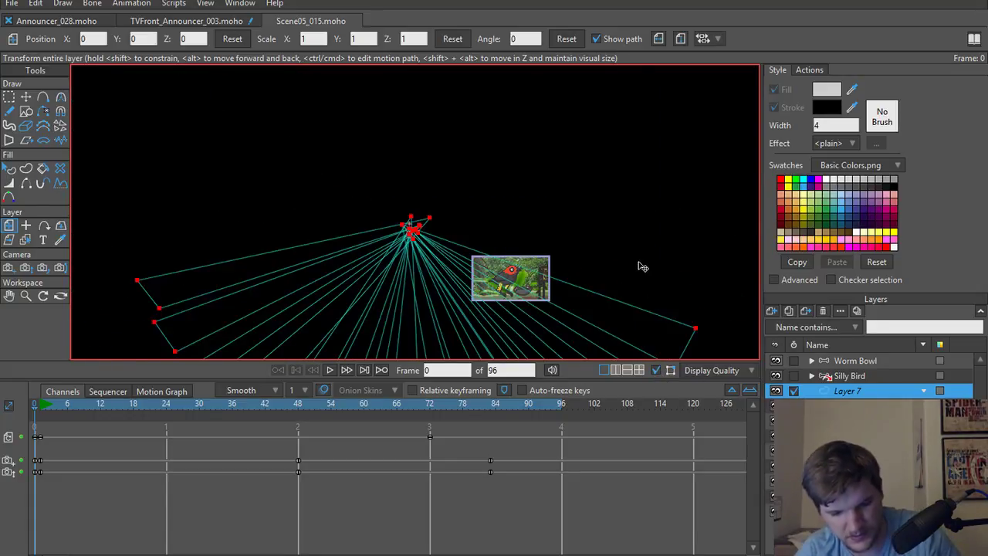
scroll(641, 267, "up", 2)
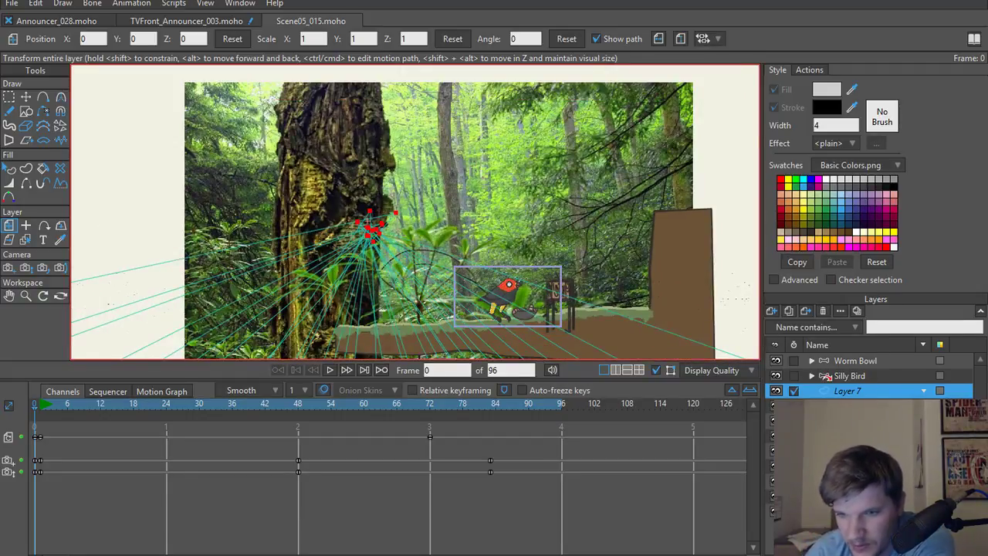
left_click(847, 406)
left_click(853, 392)
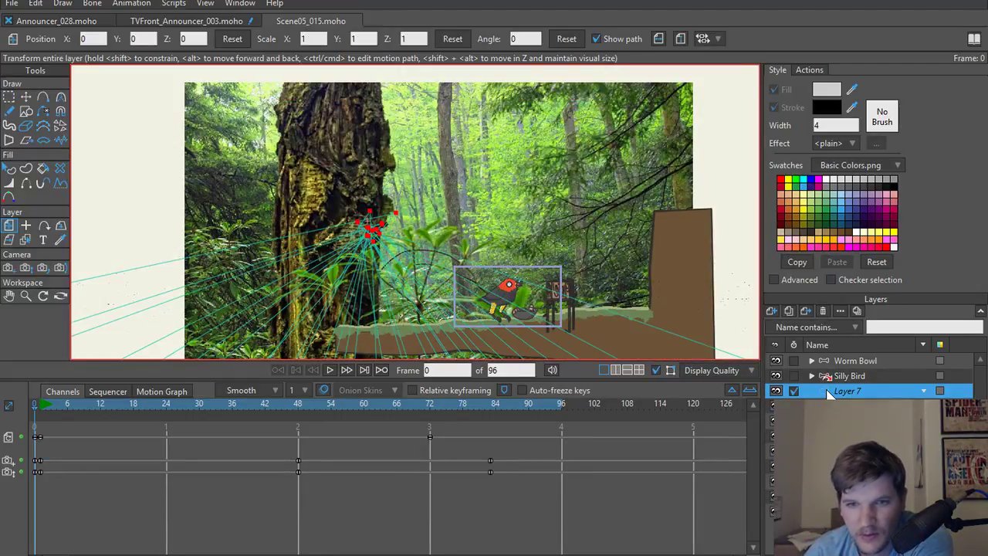
scroll(513, 245, "down", 5)
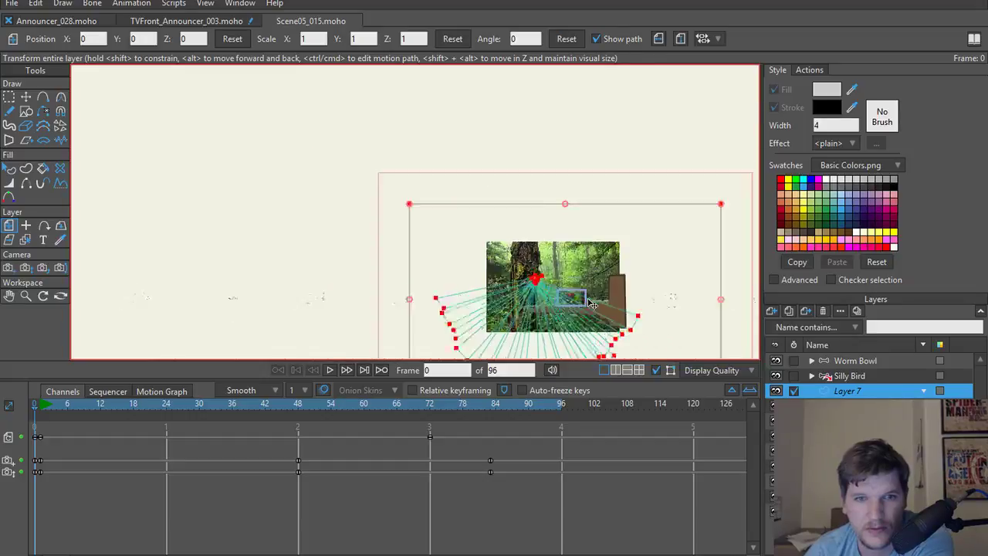
scroll(513, 246, "up", 1)
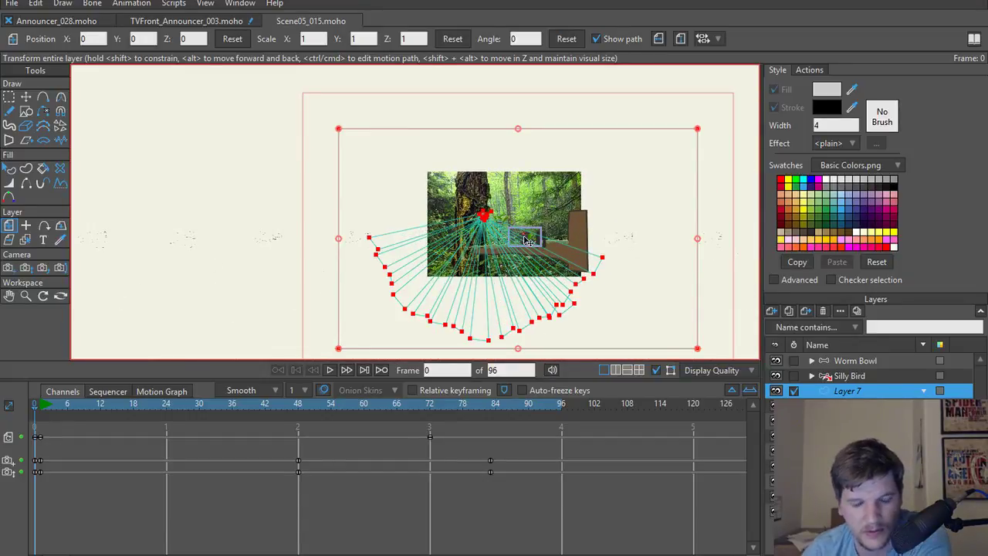
Copy Layer 7 from Scene05_015 and paste it above the Scene 1 group in TVFront_Announcer_003.
key("t")
key("Escape")
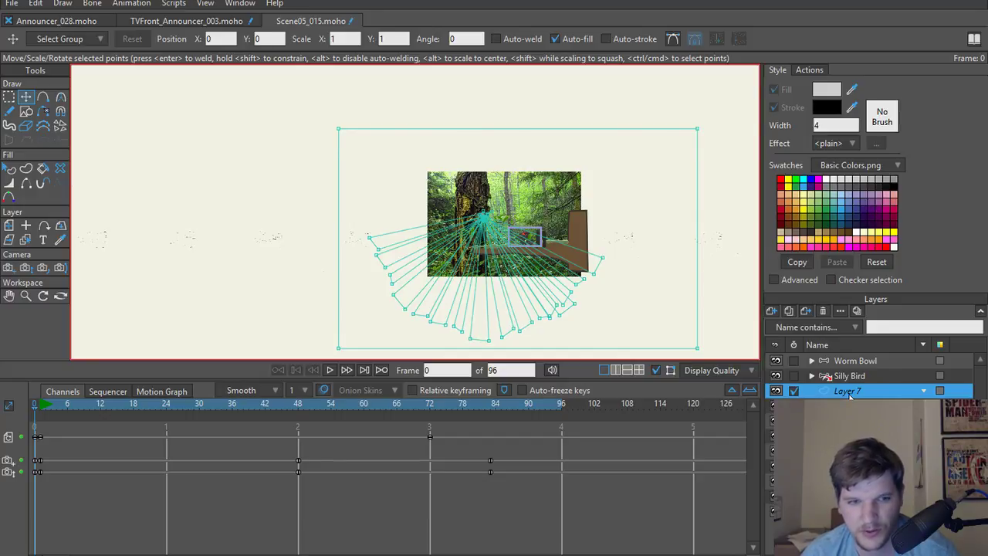
left_click(37, 4)
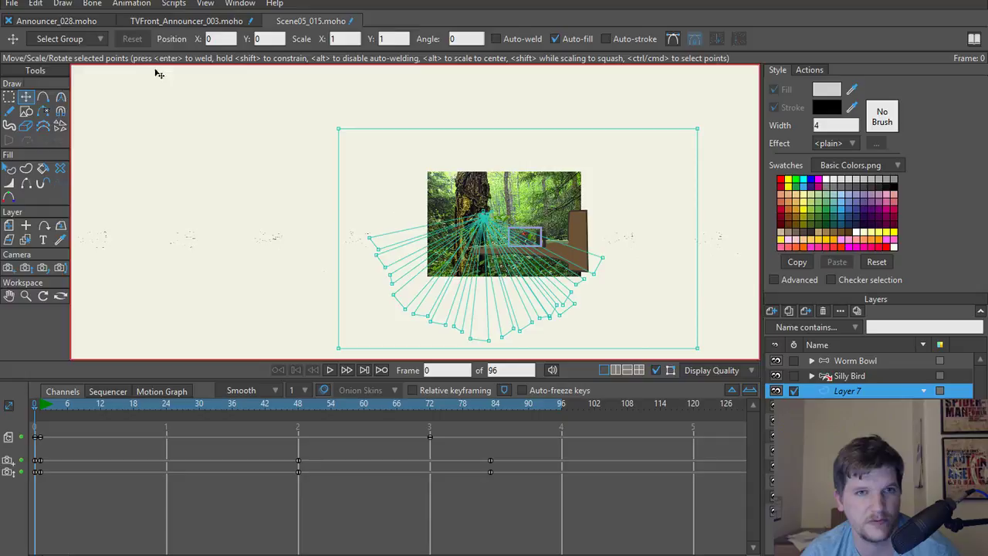
left_click(170, 21)
left_click(856, 361)
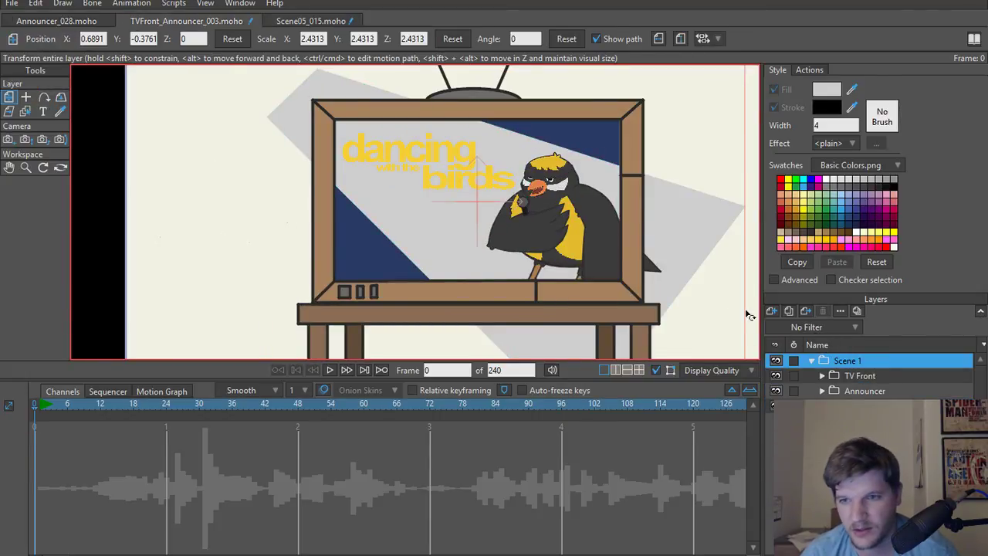
left_click(37, 4)
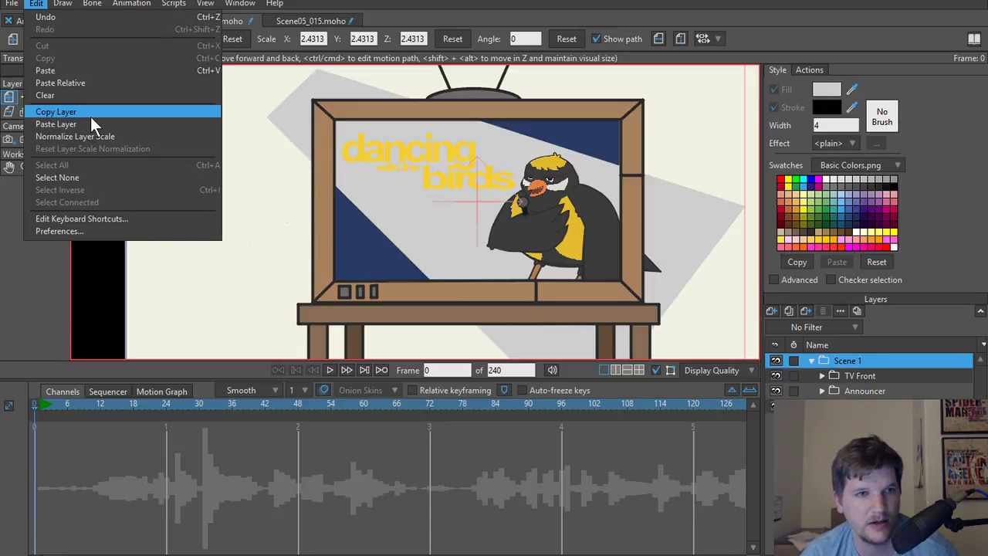
left_click(158, 124)
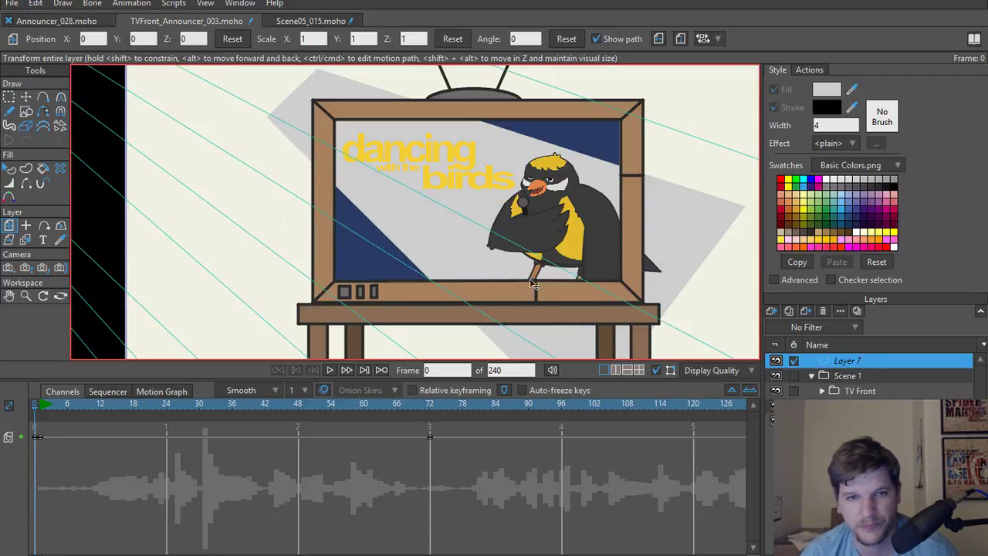
Move the pasted Layer 7 into the TV Front group, rendering the frame before and after the move to compare.
scroll(523, 278, "down", 2)
key("ctrl+r")
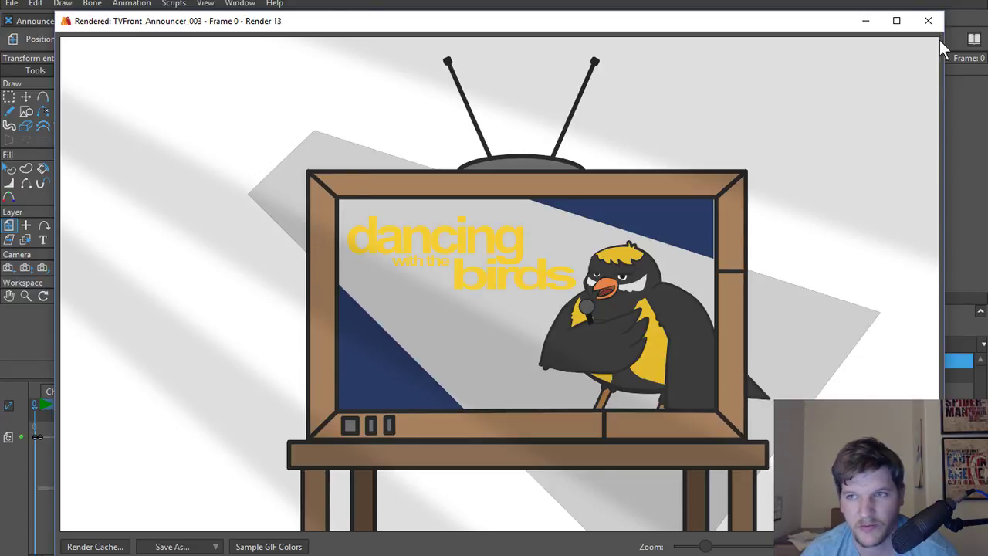
left_click(928, 21)
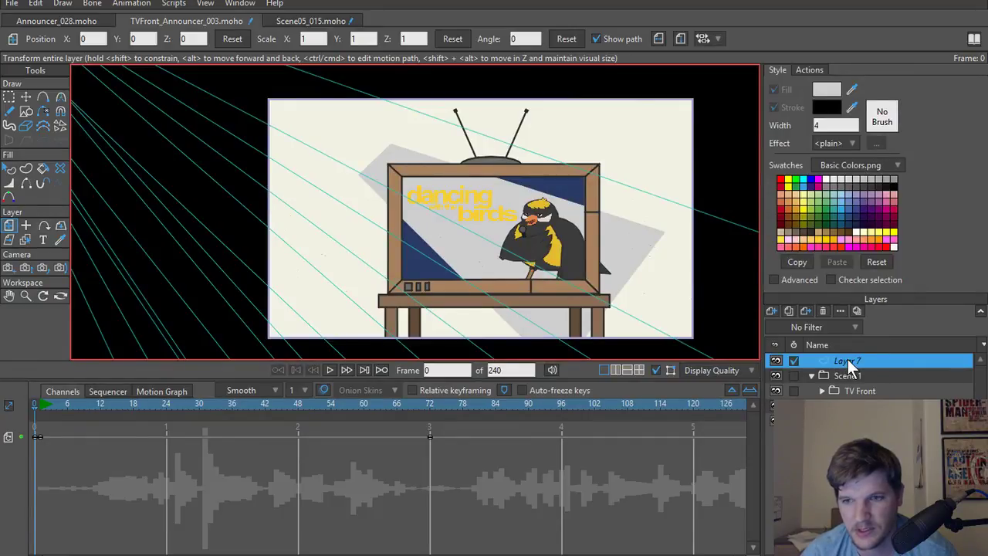
left_click_drag(845, 361, 866, 392)
key("ctrl+r")
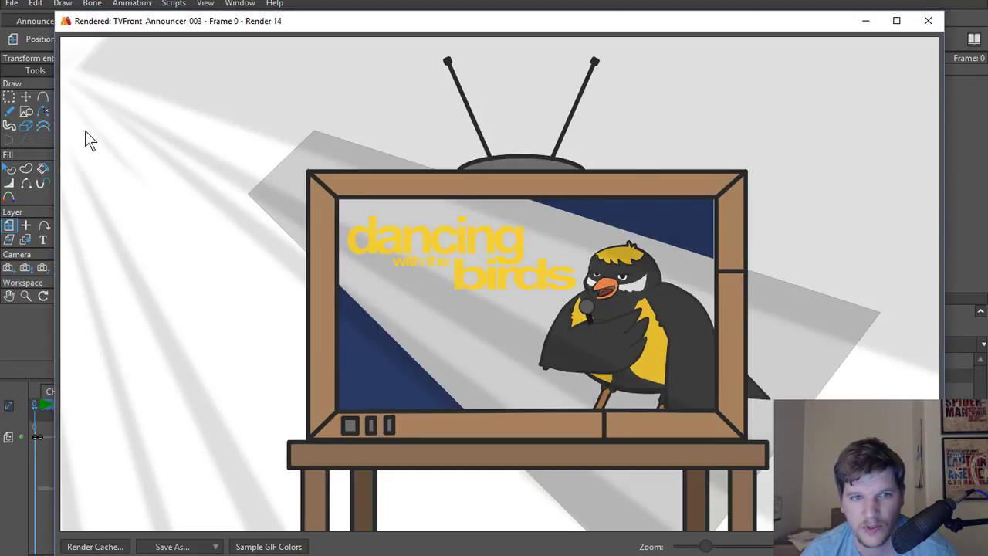
left_click(927, 21)
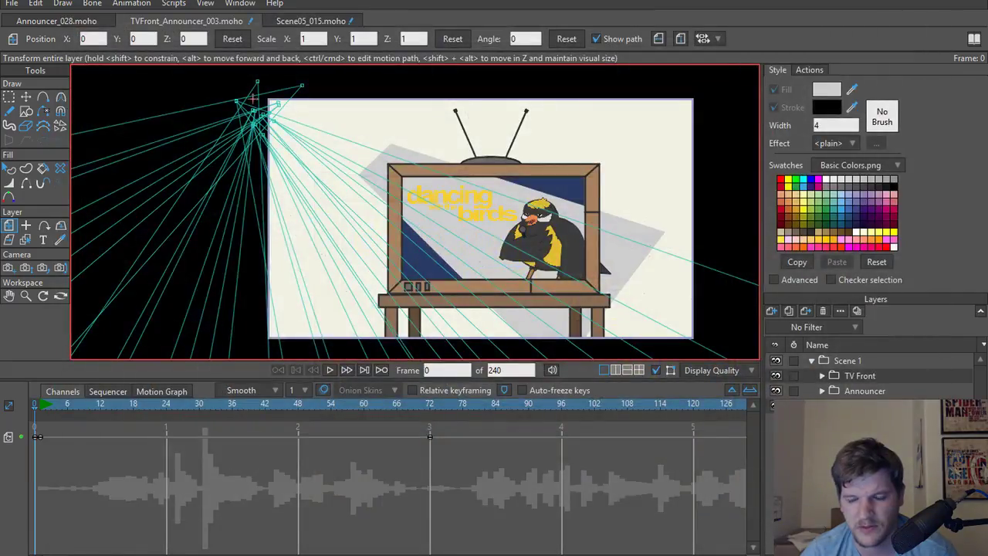
Set the Scene 1 layer's group mask to Hide all and render a preview of the frame.
scroll(469, 267, "up", 1)
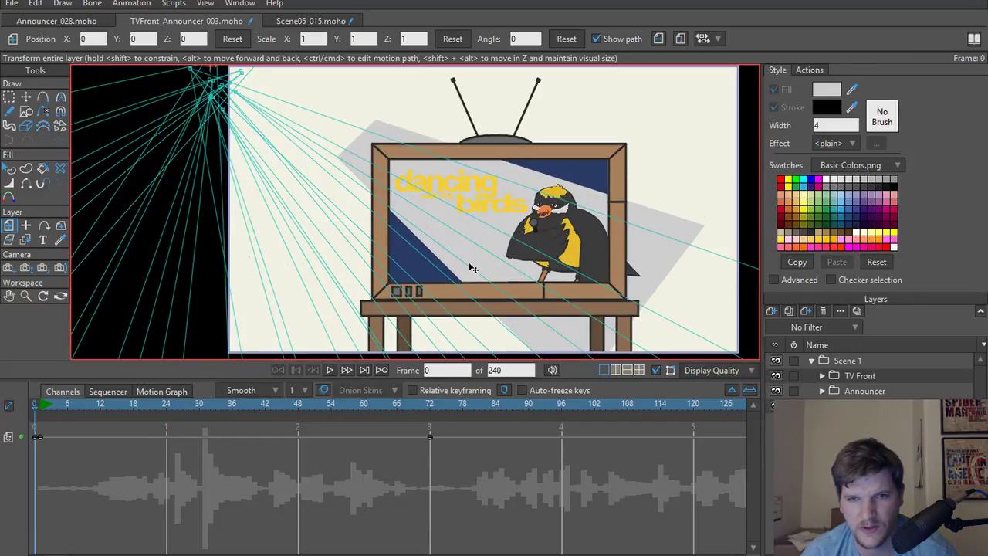
scroll(474, 268, "down", 1)
scroll(475, 268, "up", 1)
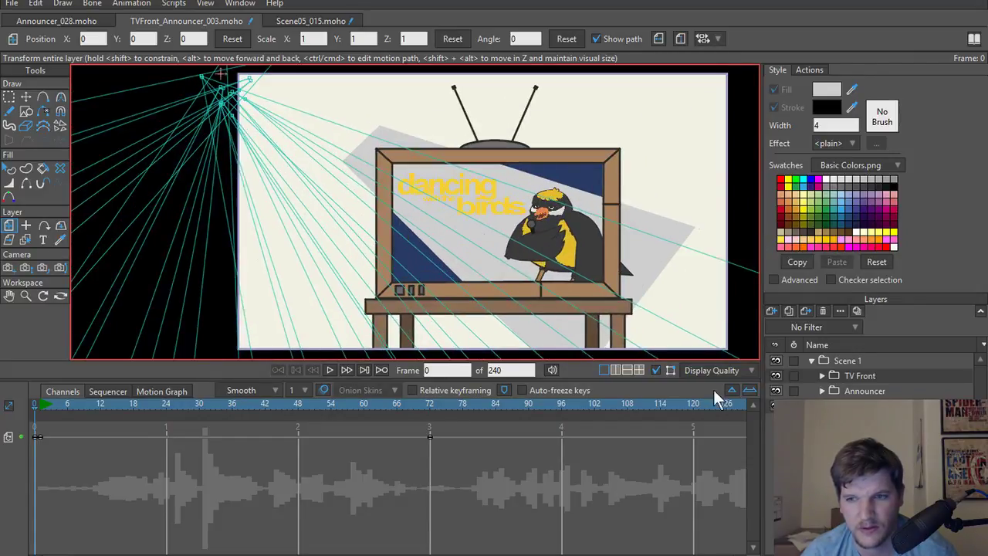
double_click(853, 361)
left_click(506, 47)
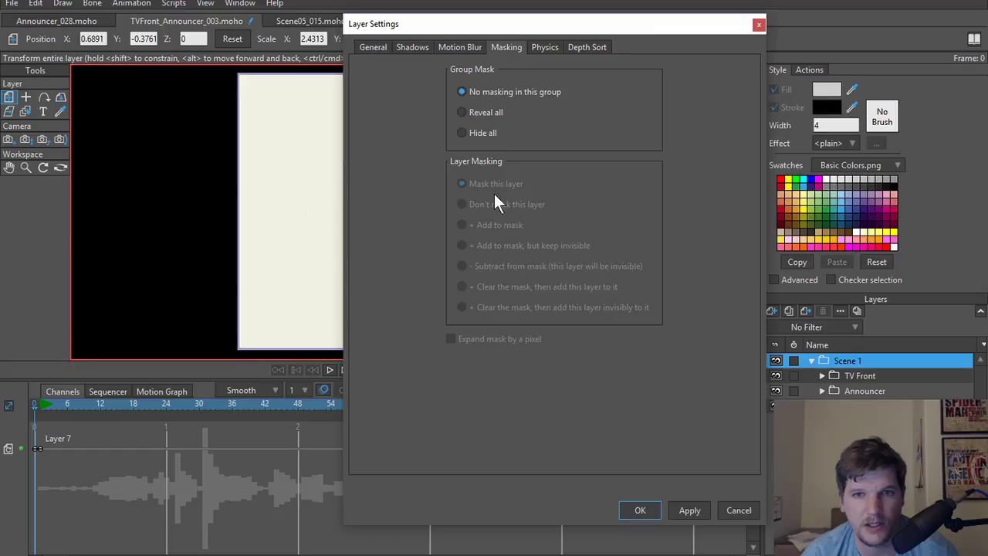
left_click(462, 133)
left_click(653, 511)
key("ctrl+r")
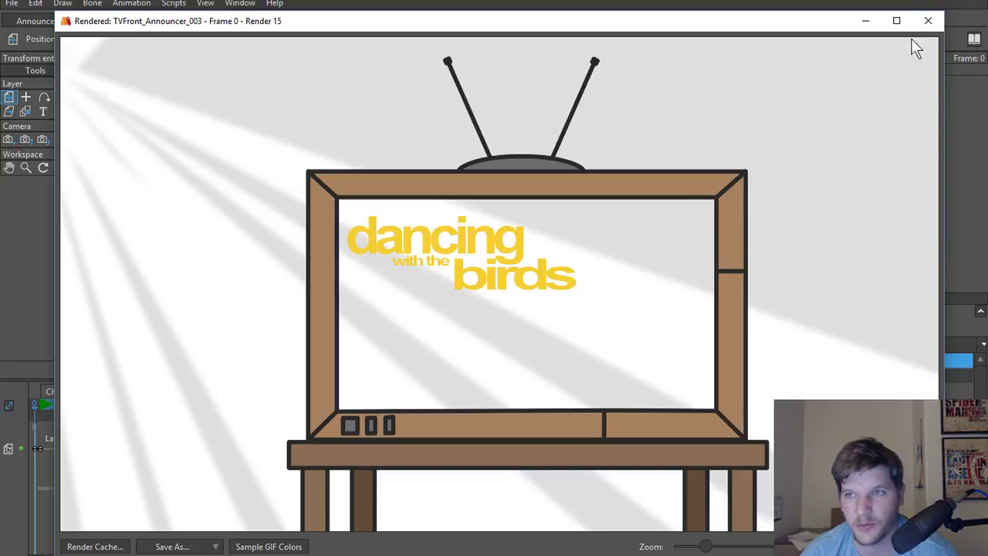
left_click(927, 21)
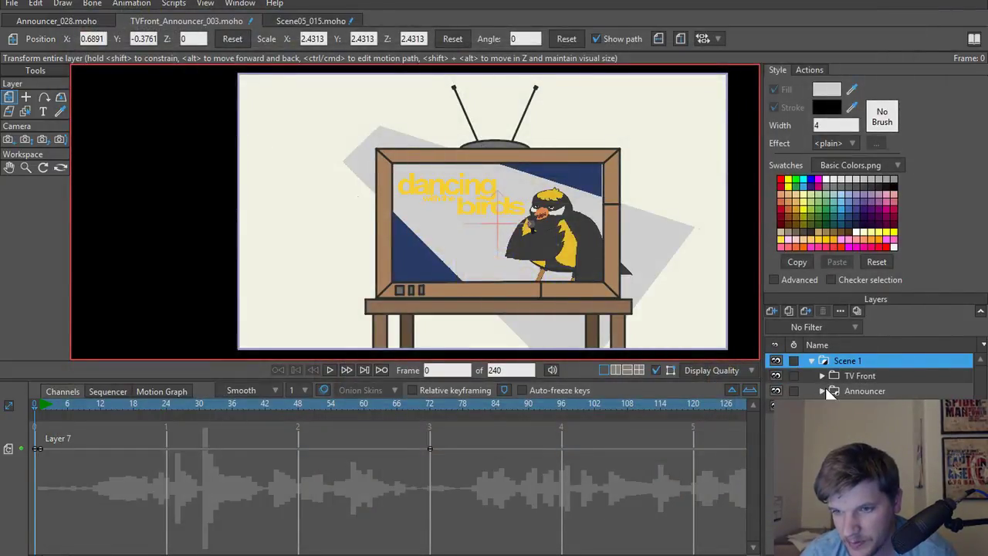
Make the TV Front group masked within Scene 1 and render a preview of the frame.
left_click(855, 377)
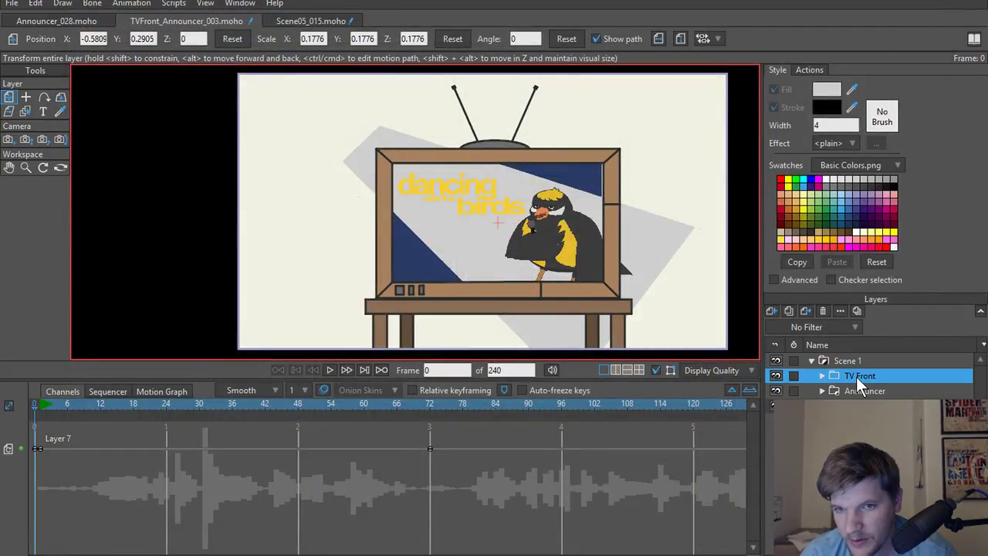
right_click(855, 377)
left_click(849, 444)
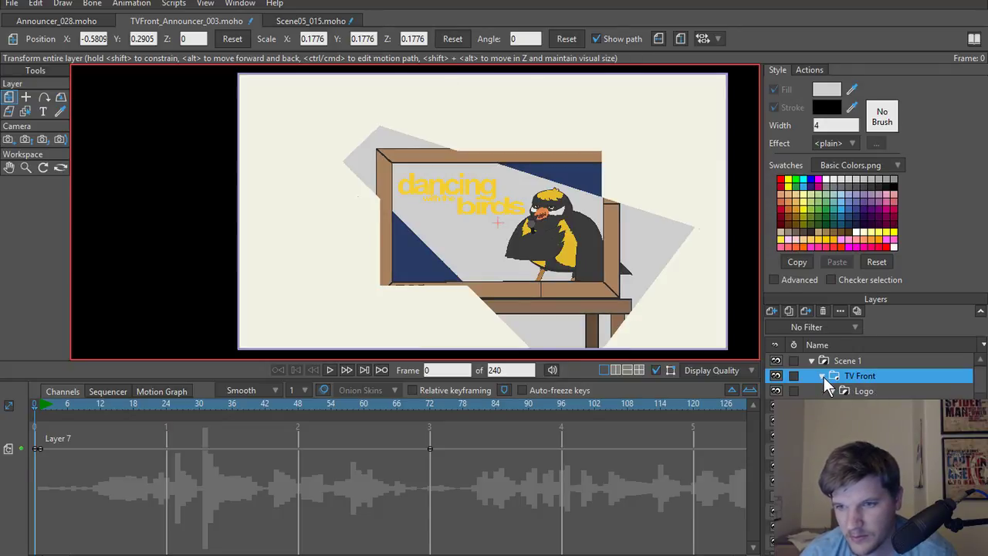
key("ctrl+r")
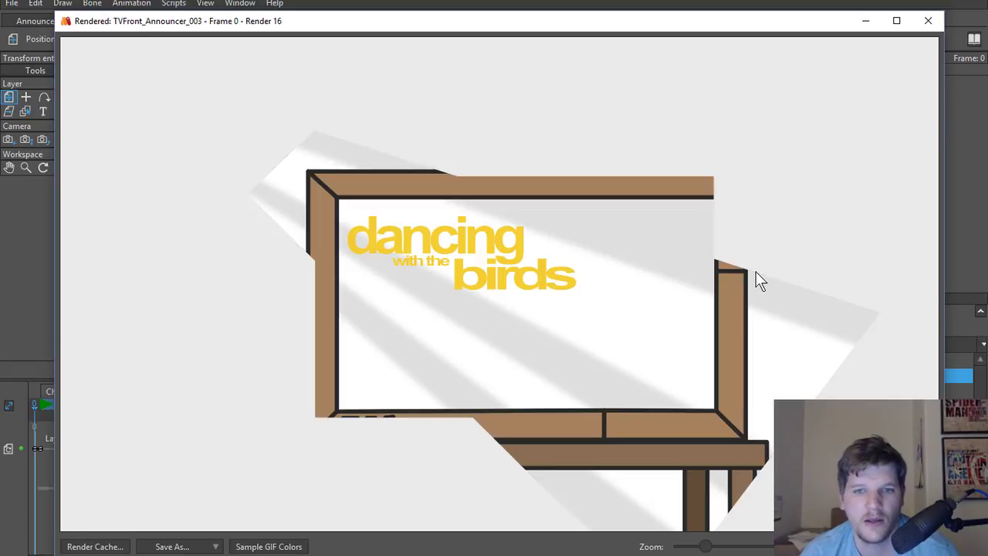
left_click(928, 21)
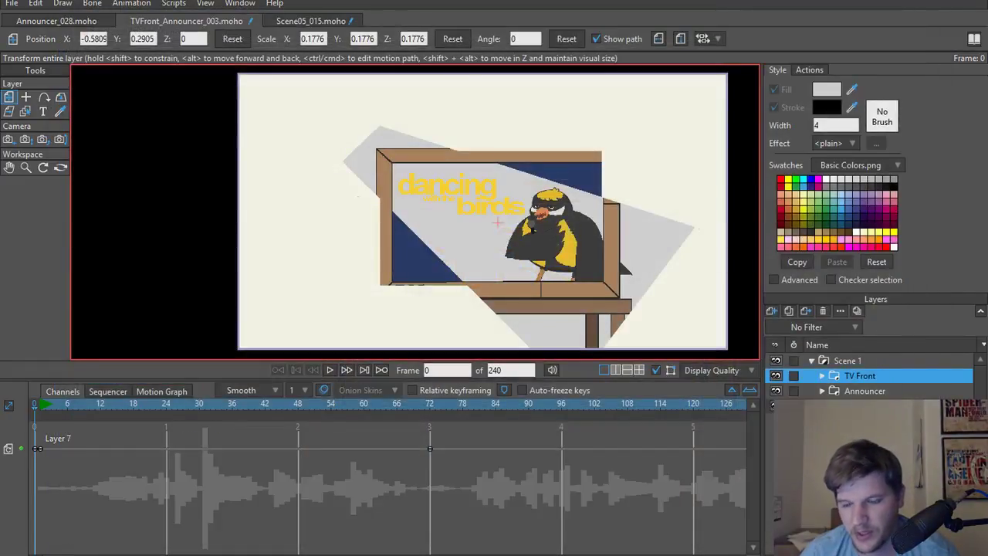
Undo the recent masking changes made to the TV Front and Scene 1 groups.
key("ctrl+z")
key("ctrl+z")
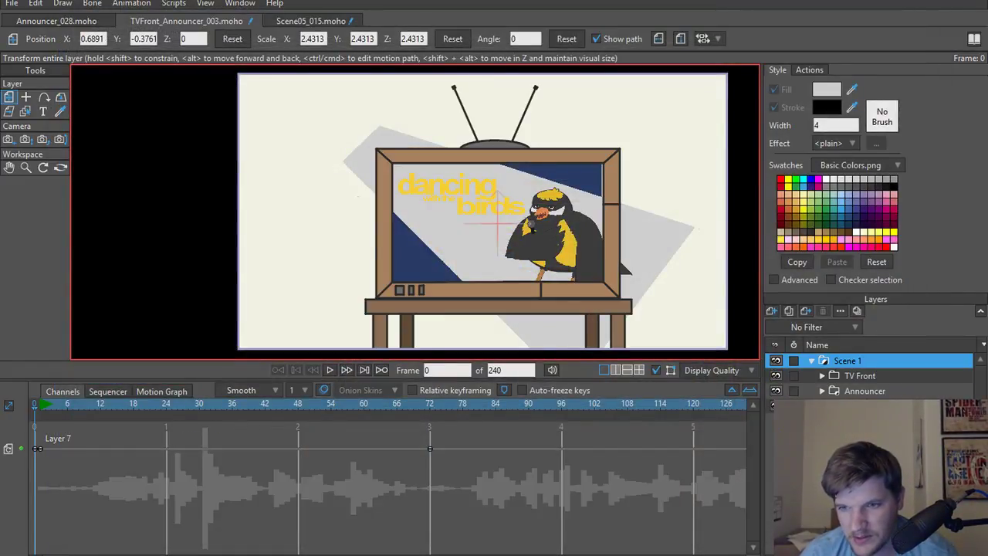
key("ctrl+z")
Delete the pasted Layer 7 light rays from the TV Front group.
left_click(822, 376)
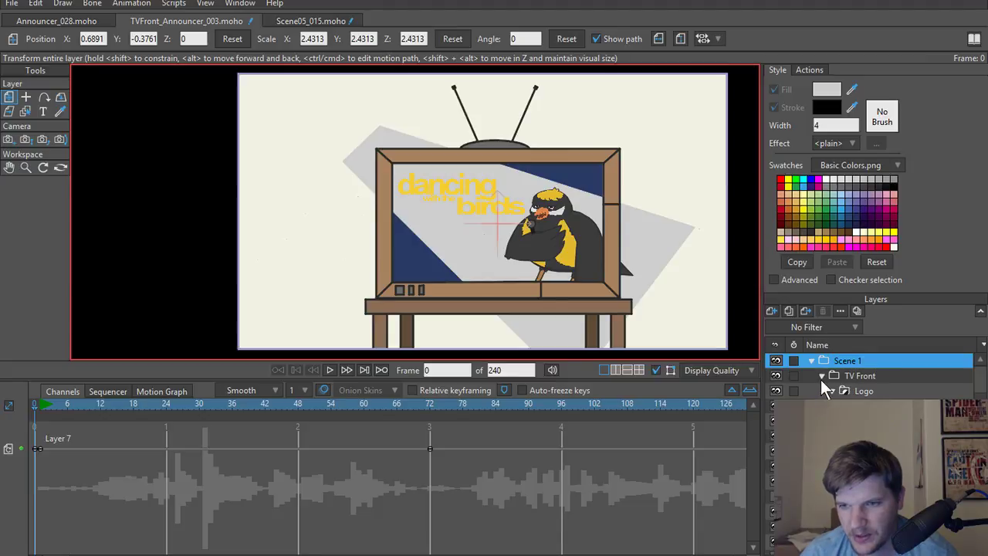
left_click(828, 391)
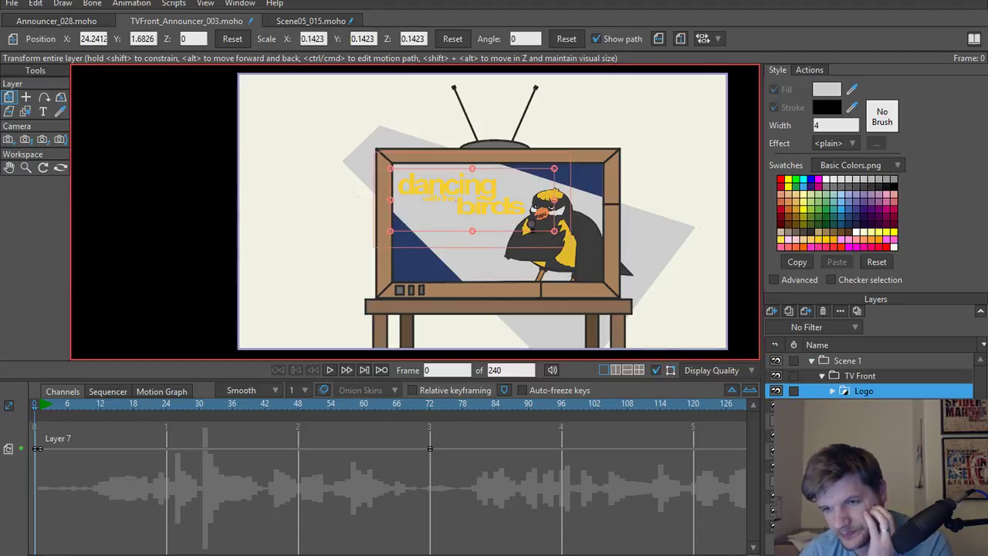
left_click(856, 496)
left_click(822, 311)
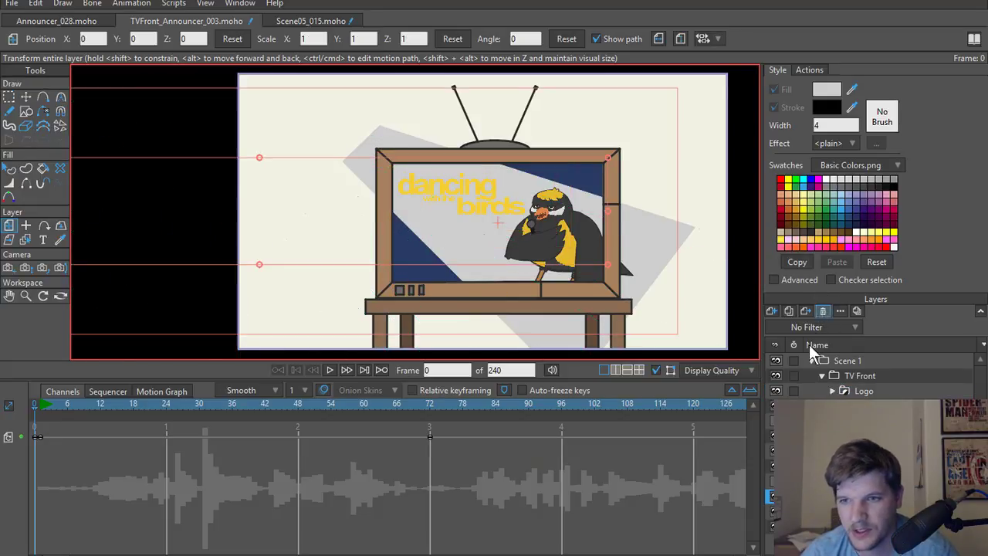
Close Scene05_015.moho without saving its changes, and close Announcer_028.moho, leaving only the TV front document open.
left_click(303, 21)
left_click(268, 21)
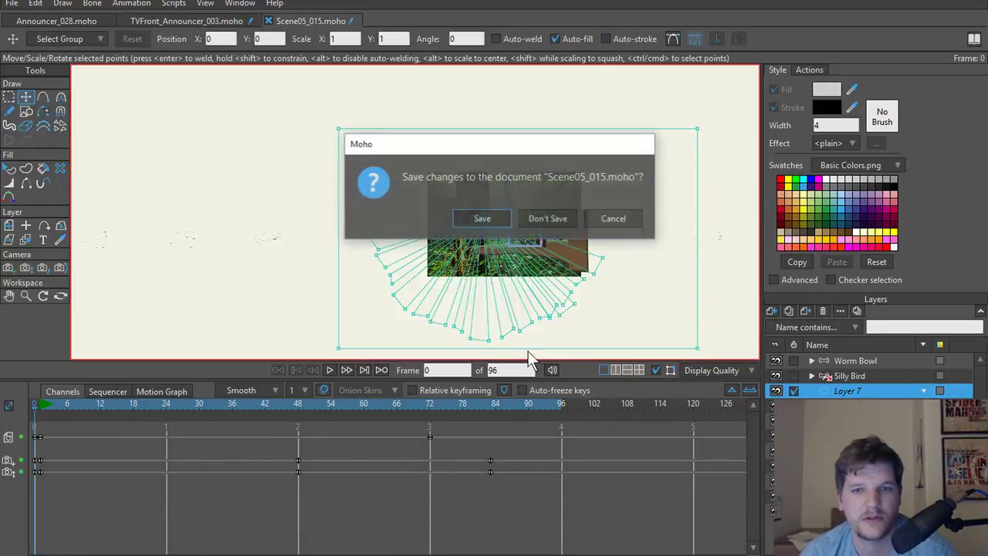
left_click(547, 218)
left_click(48, 22)
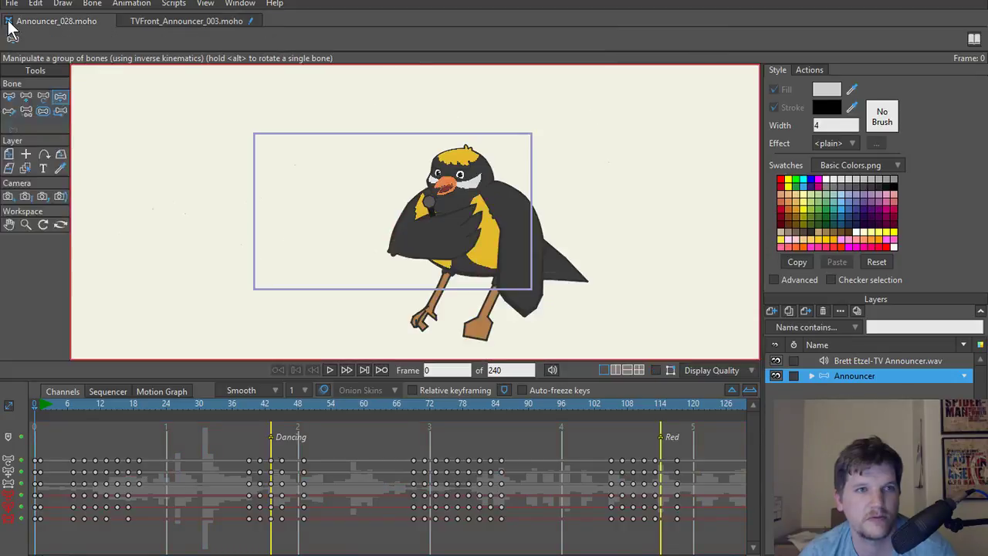
left_click(8, 20)
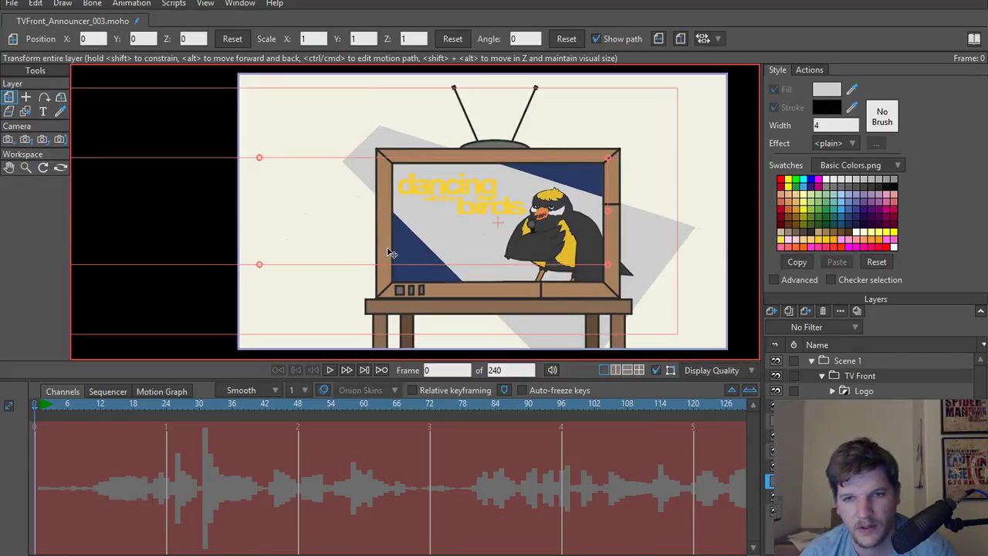
Change the fill of the wide grey diagonal band behind the logo to white, FFFFFF.
scroll(391, 253, "up", 2)
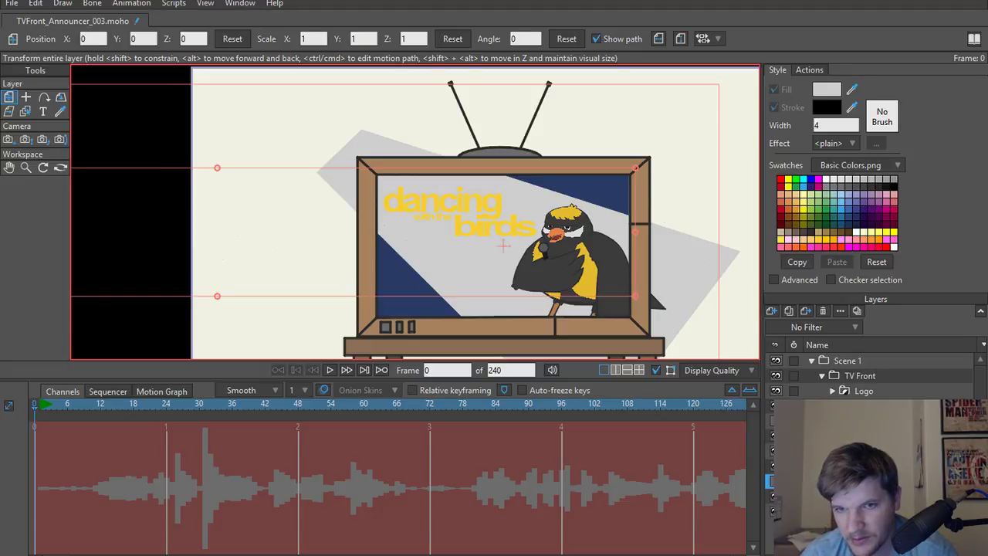
left_click(864, 511)
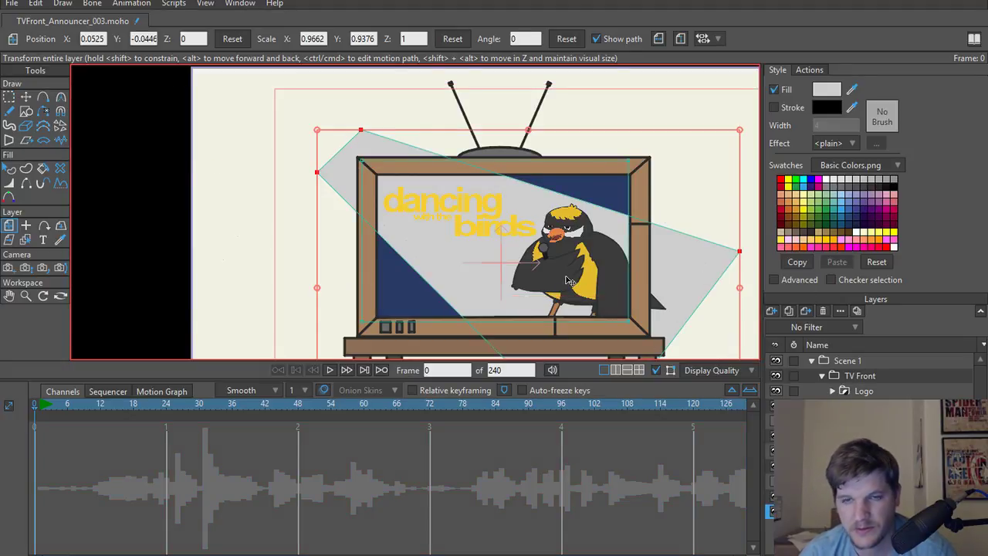
key("q")
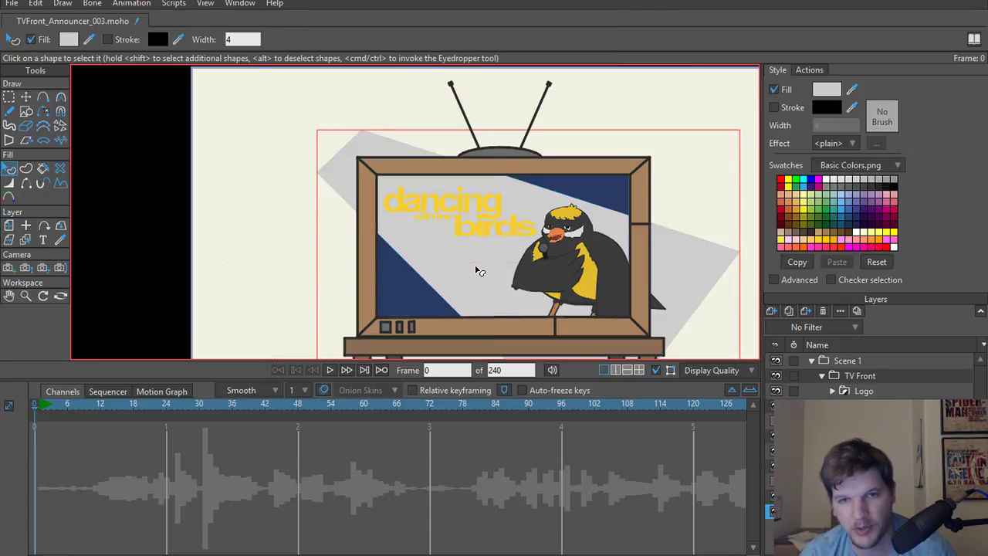
left_click(826, 90)
type("ffffff")
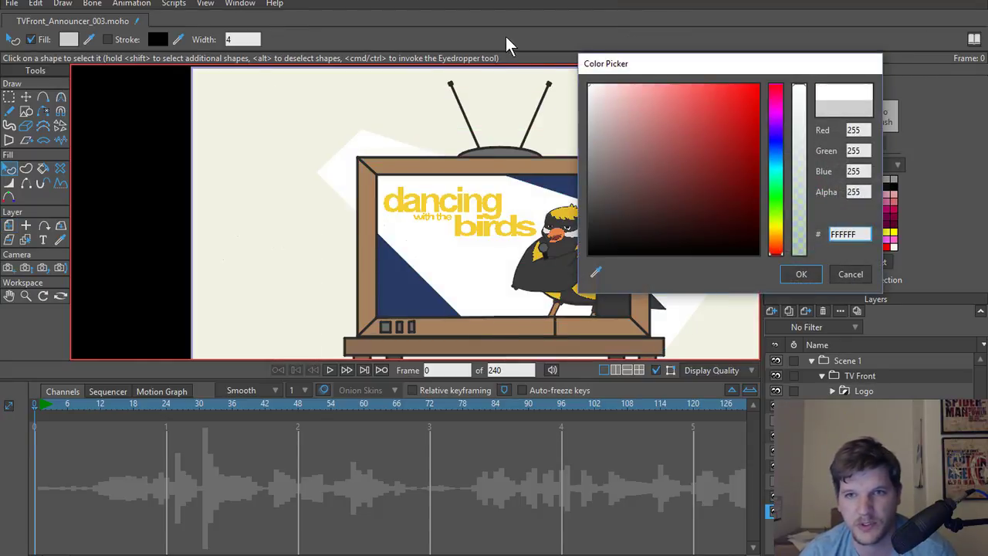
left_click(801, 276)
Draw a diagonal line across the lower-left navy corner, parallel to the white band, and create a stroke shape from it.
scroll(669, 193, "up", 2)
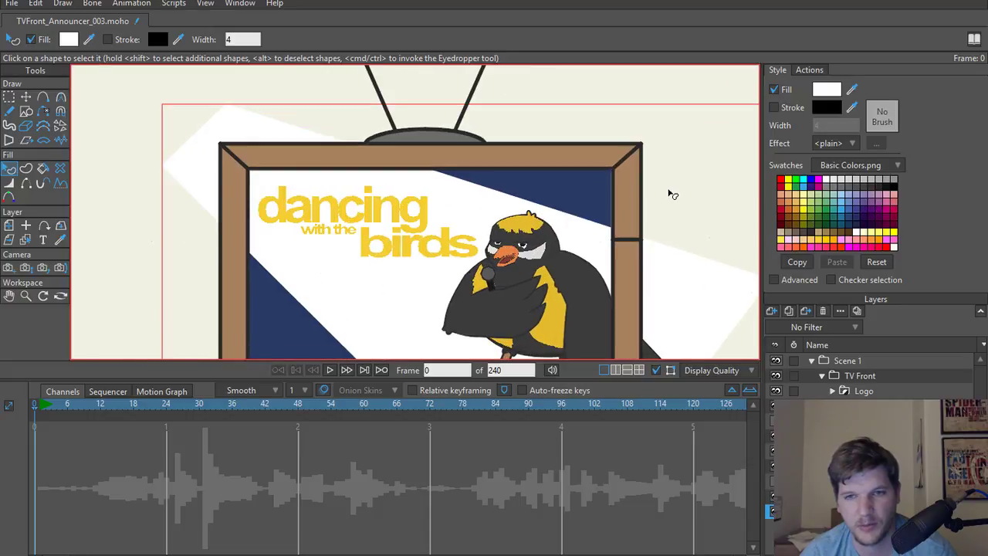
left_click_drag(665, 207, 670, 156)
scroll(671, 156, "down", 1)
key("a")
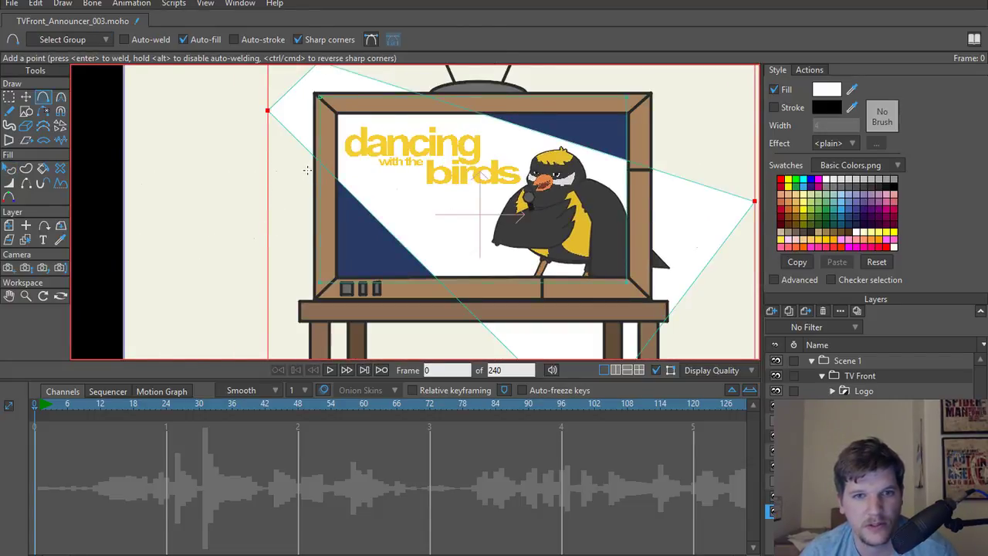
mouse_move(304, 162)
left_mouse_down()
mouse_move(370, 221)
mouse_move(430, 300)
mouse_move(438, 292)
left_mouse_up()
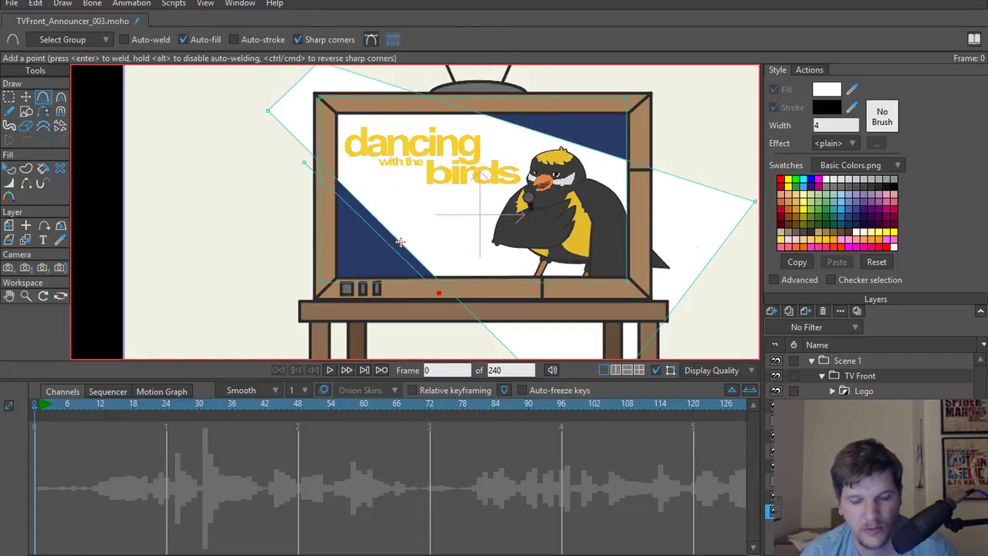
key("u")
left_click(395, 249)
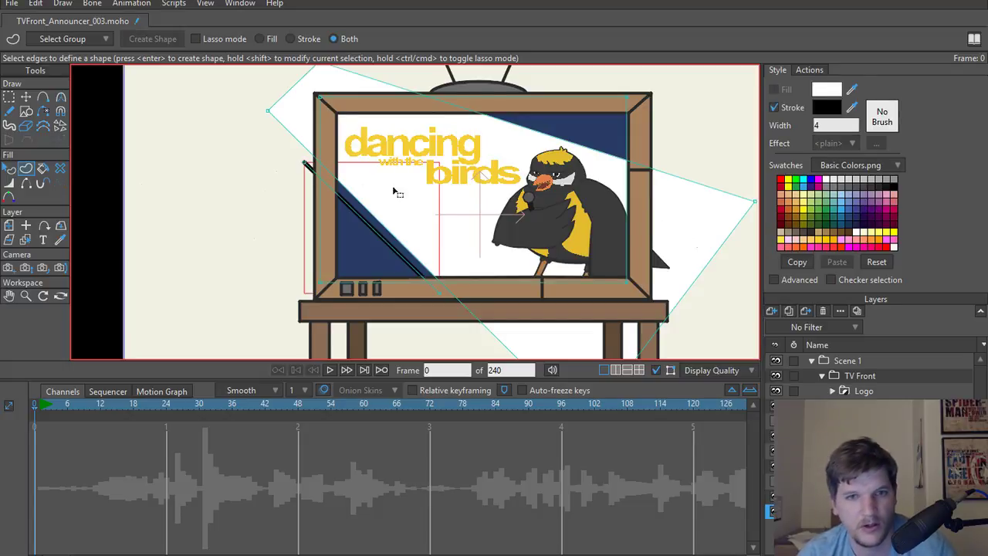
key("Return")
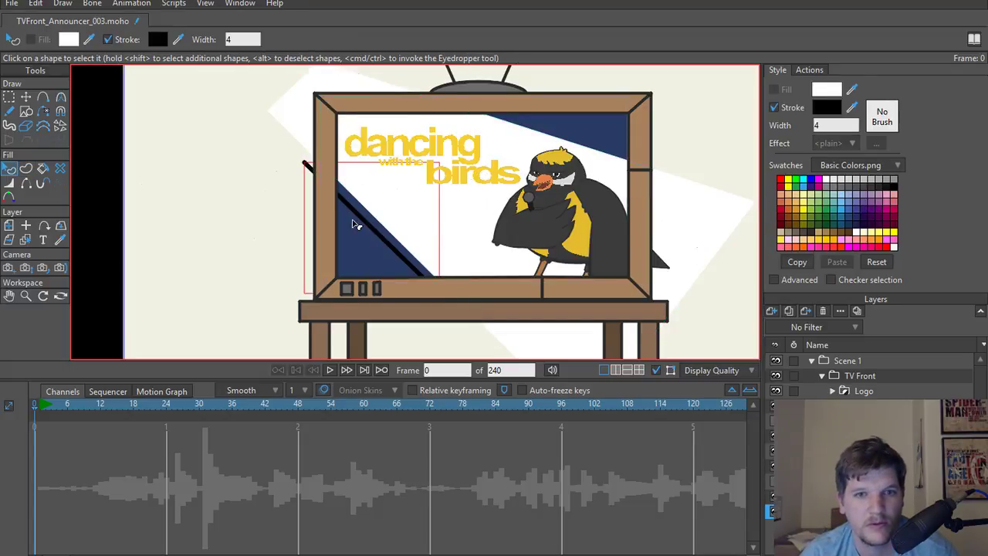
Set the diagonal line's stroke color to white, FFFFFF.
left_click(824, 108)
left_click_drag(623, 123, 554, 25)
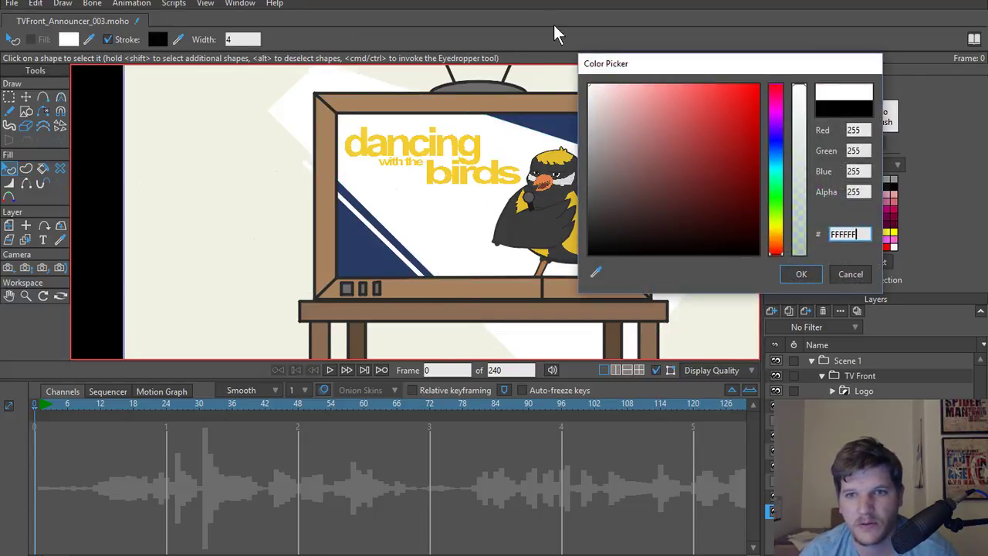
left_click(800, 274)
Move the white stripe closer to the band's edge, then duplicate it and offset the copy down toward the navy corner.
scroll(357, 230, "up", 3)
key("t")
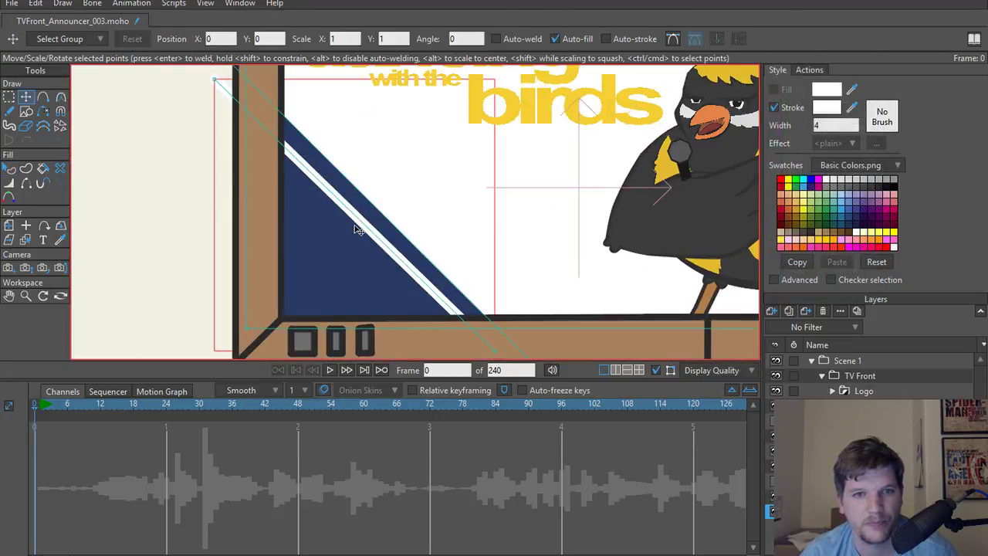
key("ctrl+a")
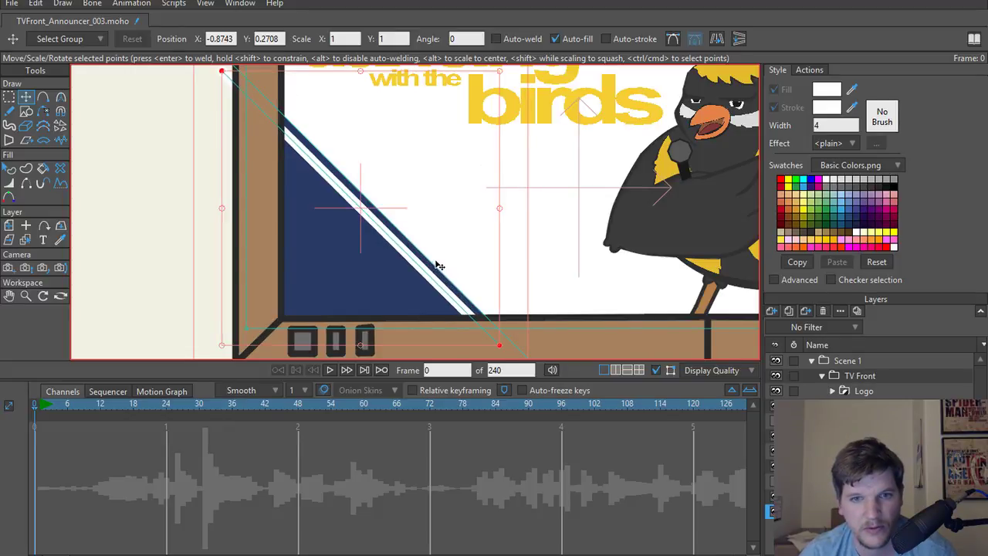
key("ctrl+v")
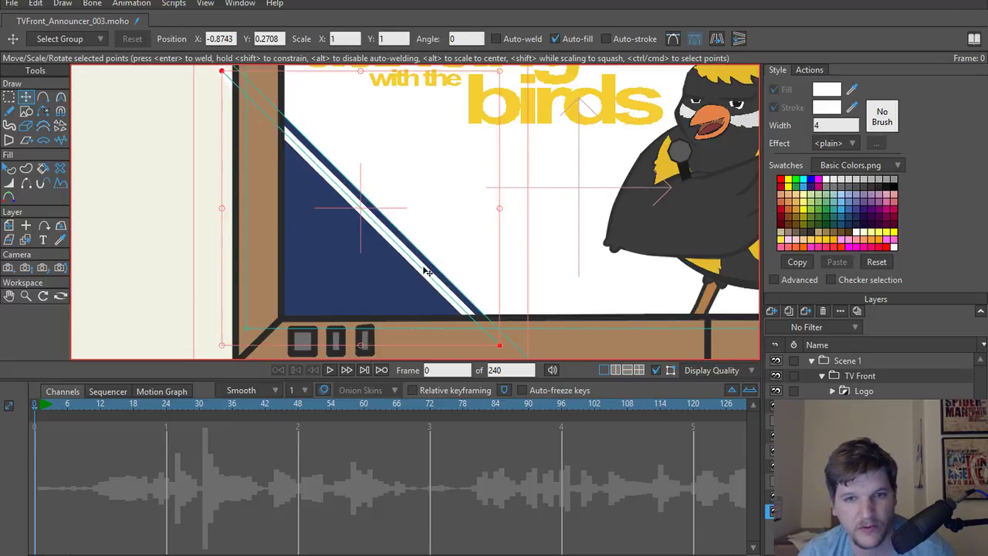
mouse_move(405, 249)
left_mouse_down()
mouse_move(387, 268)
mouse_move(392, 261)
left_mouse_up()
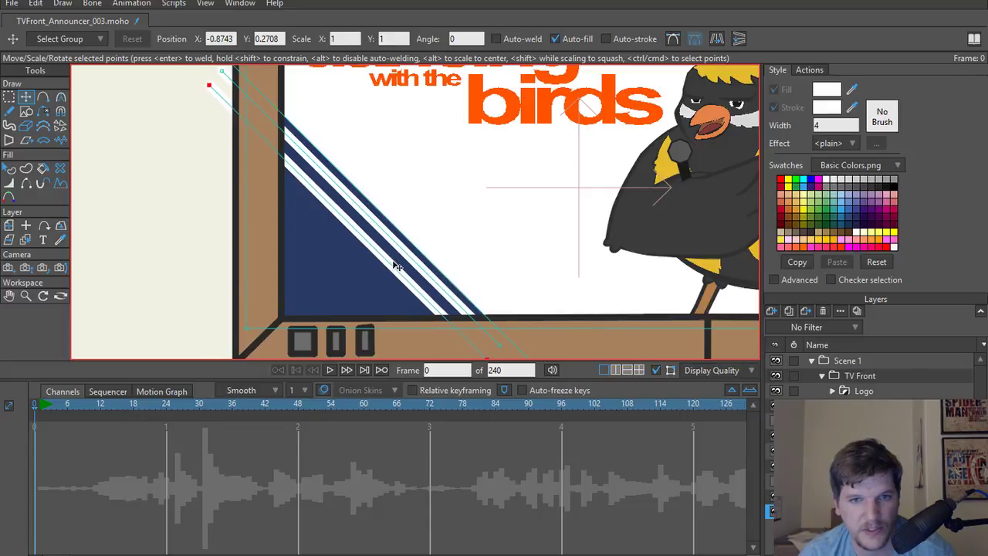
Thin the duplicated stripe by setting its stroke width to 1.
key("w")
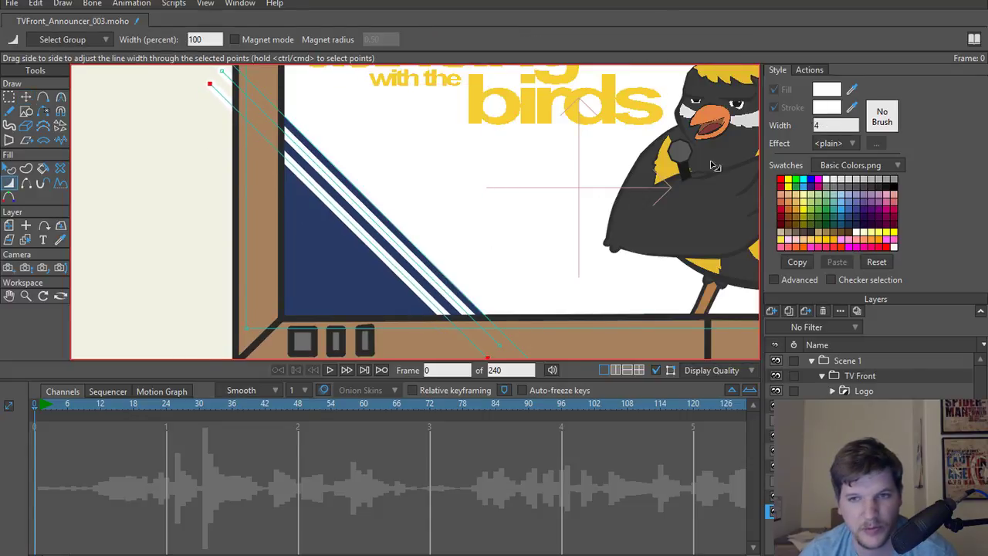
double_click(832, 127)
type("0.25q")
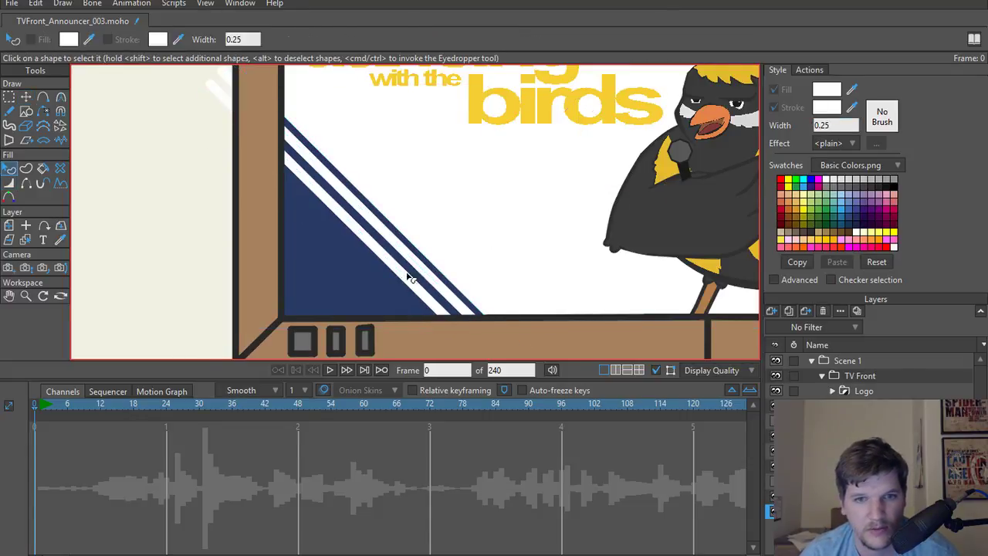
left_click(411, 273)
left_click(827, 126)
type("1")
key("Return")
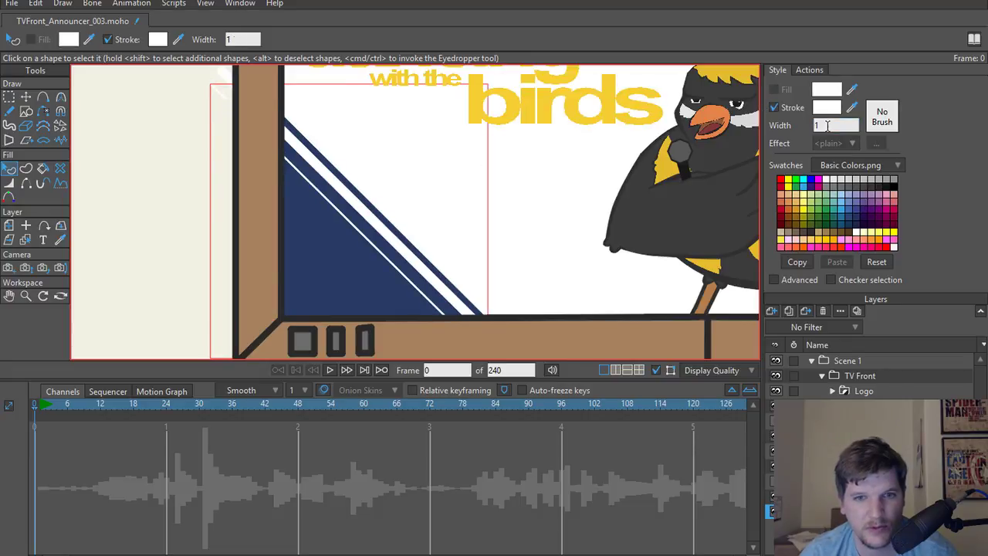
Move the thin stripe up next to the thick one and render a preview of the frame.
key("t")
key("ctrl+a")
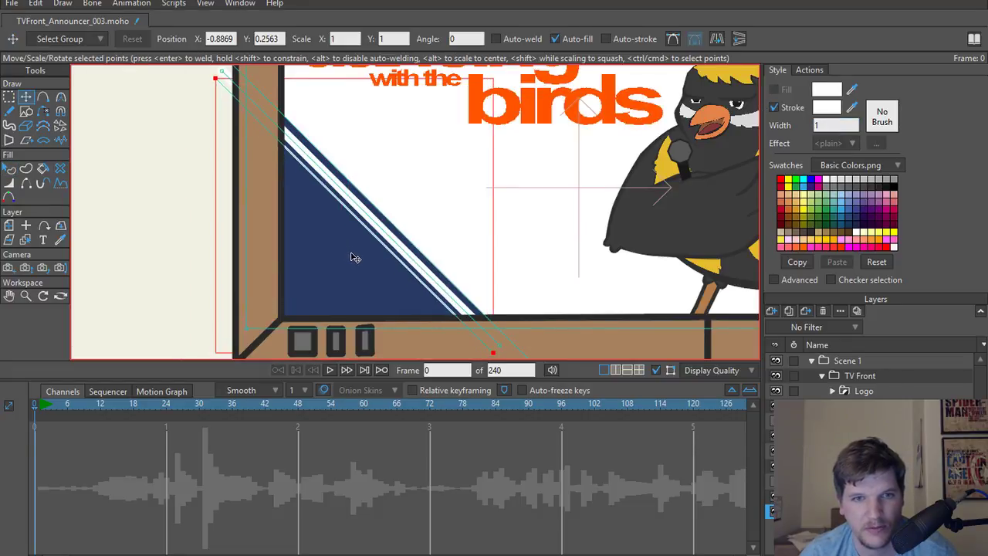
key("ctrl+d")
key("ctrl+r")
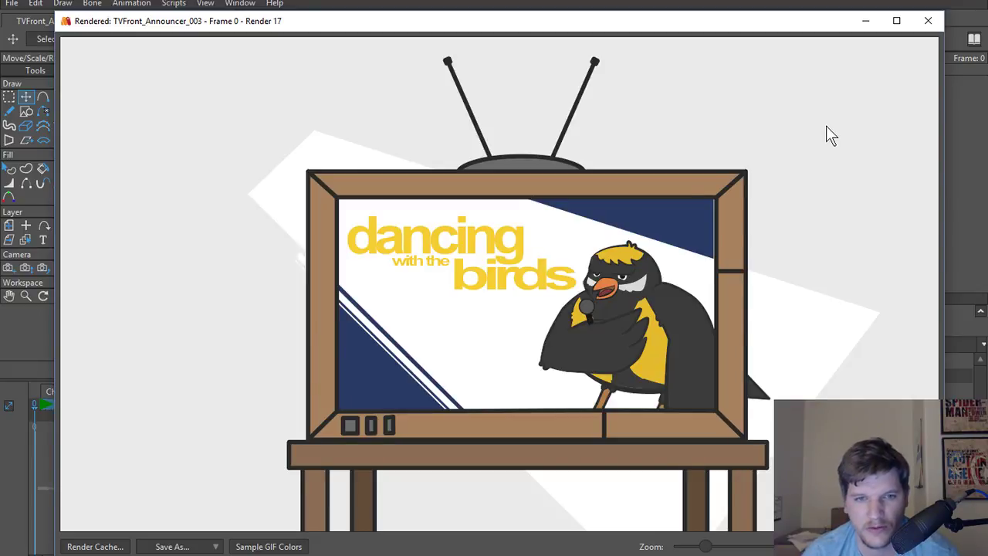
left_click(928, 21)
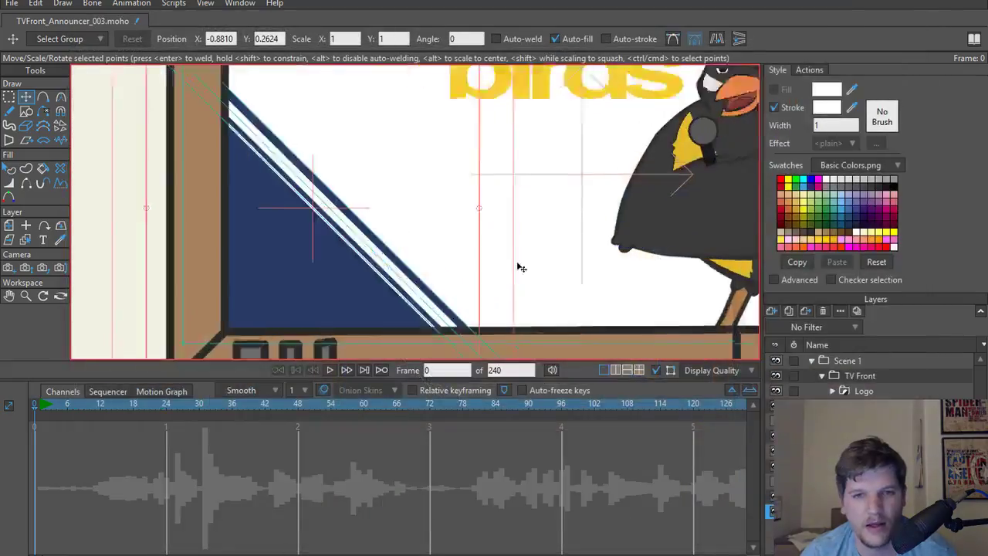
Copy both lower-left stripes and place the copies in the upper-right navy corner, rotated parallel to the white band's edge.
scroll(369, 278, "down", 3)
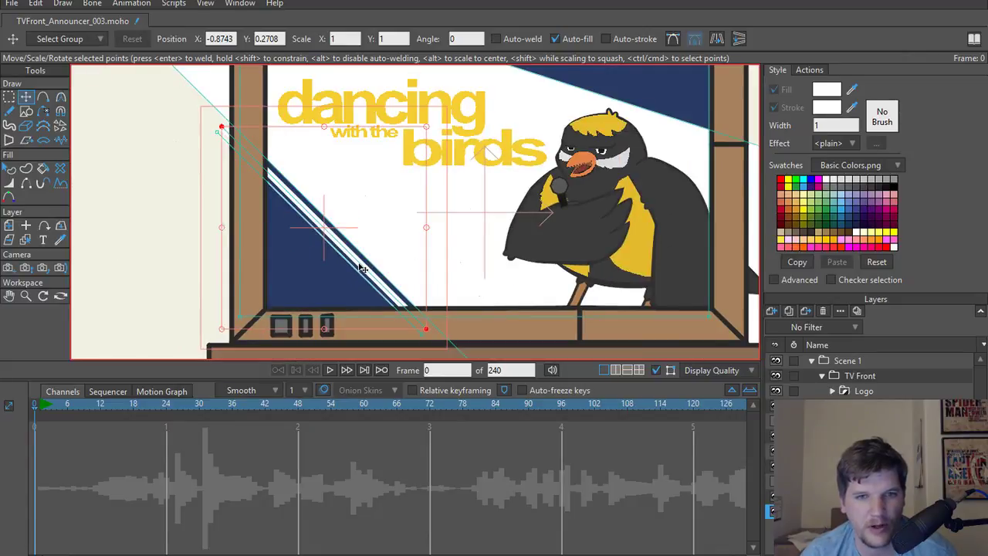
left_click_drag(360, 268, 368, 283)
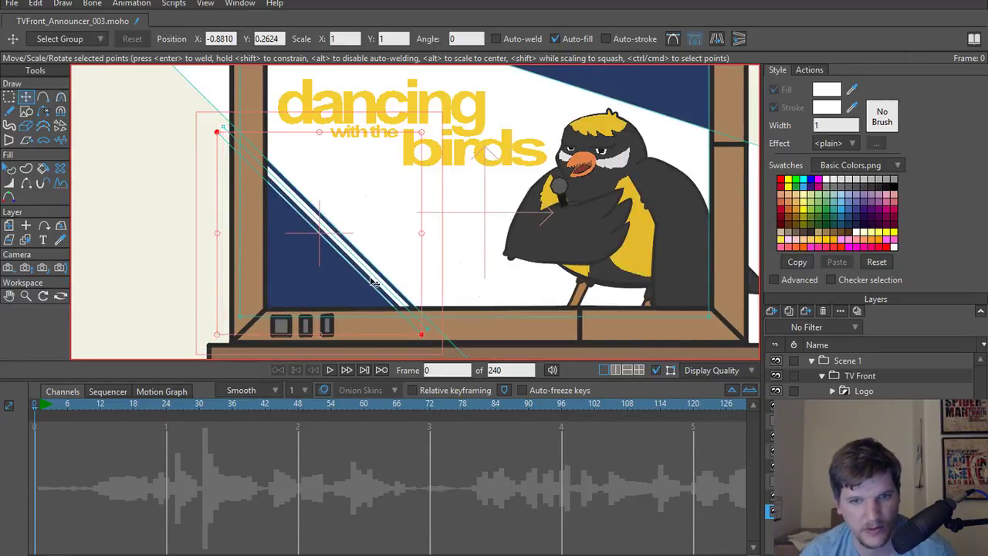
key("g")
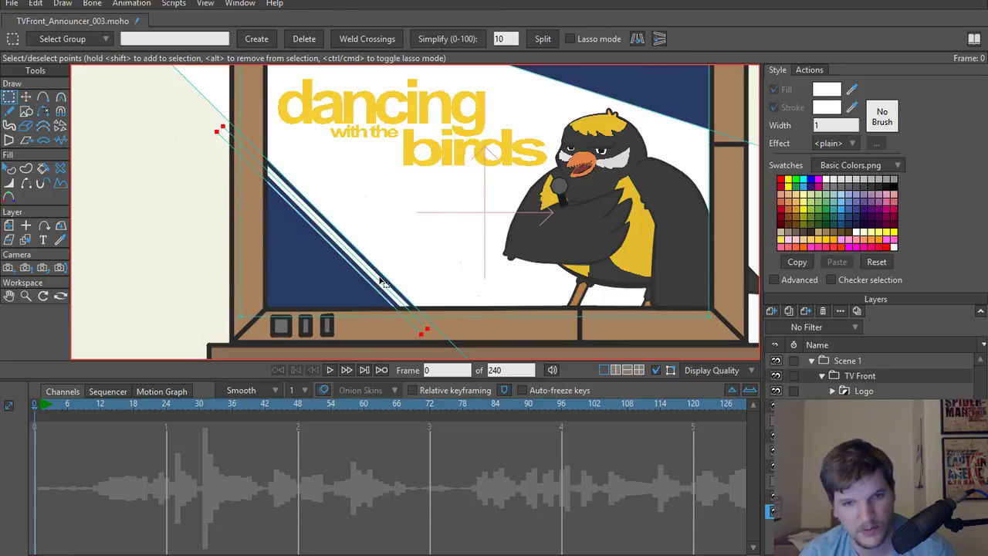
scroll(381, 278, "down", 2)
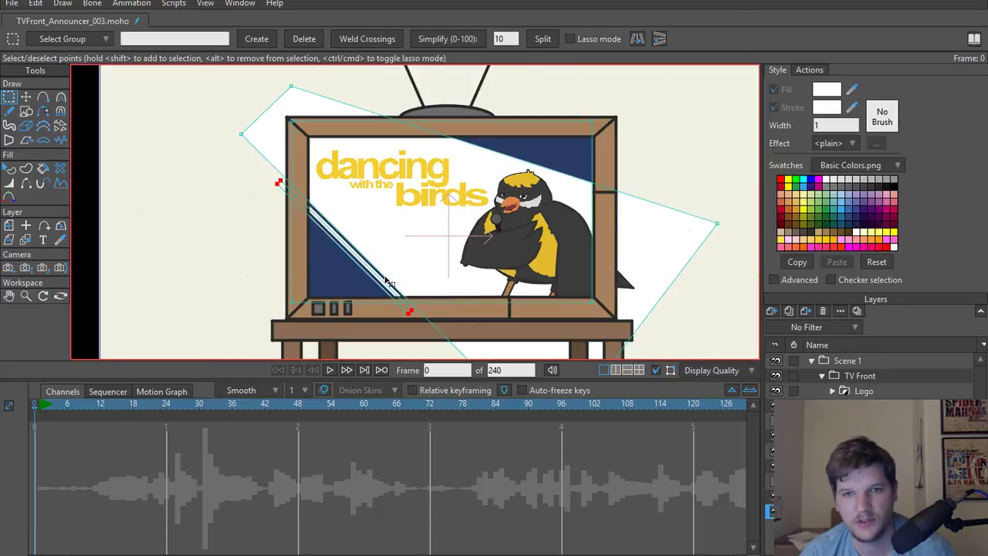
key("ctrl+c")
key("ctrl+v")
key("t")
left_click_drag(381, 279, 374, 75)
left_click_drag(533, 132, 529, 158)
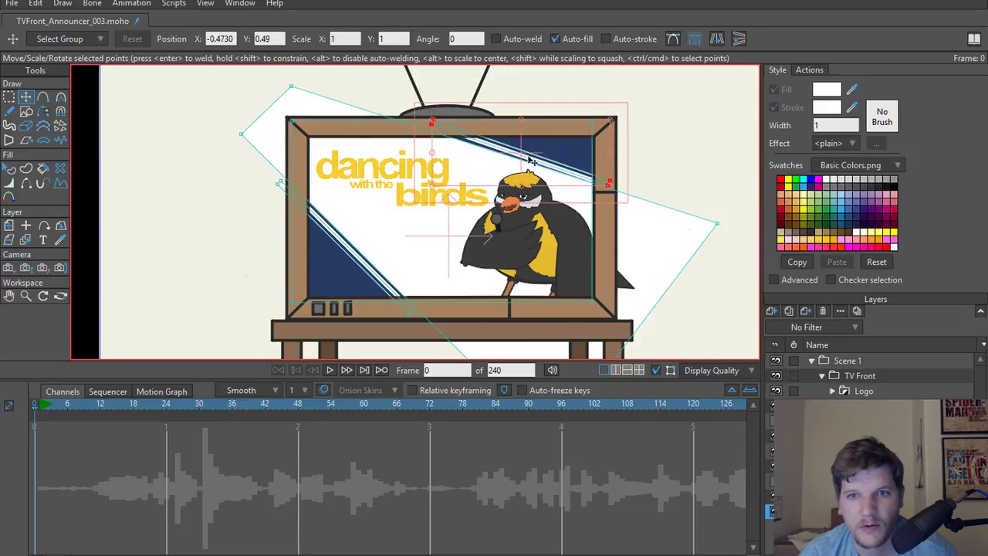
Render a preview of the frame and inspect the upper-right stripes up close.
key("ctrl+r")
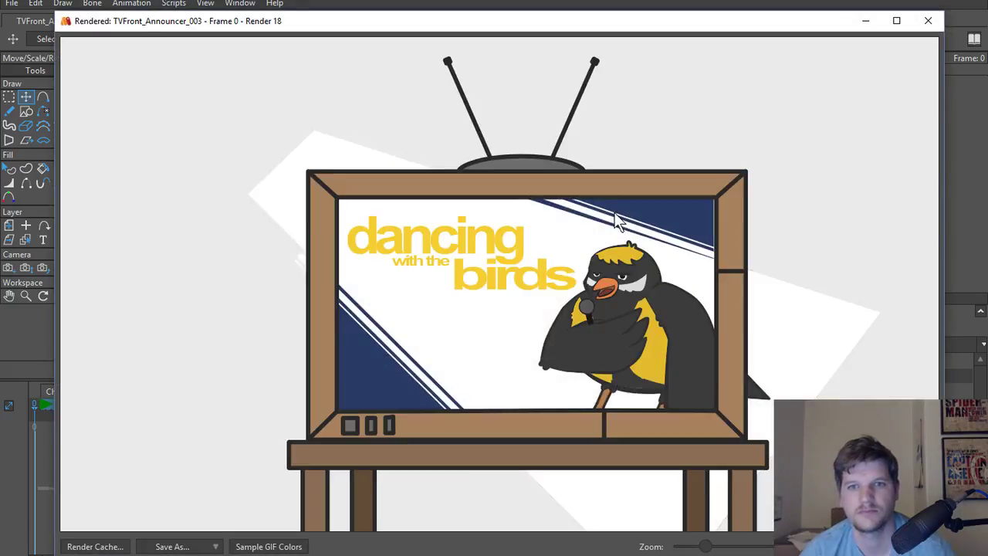
left_click(928, 20)
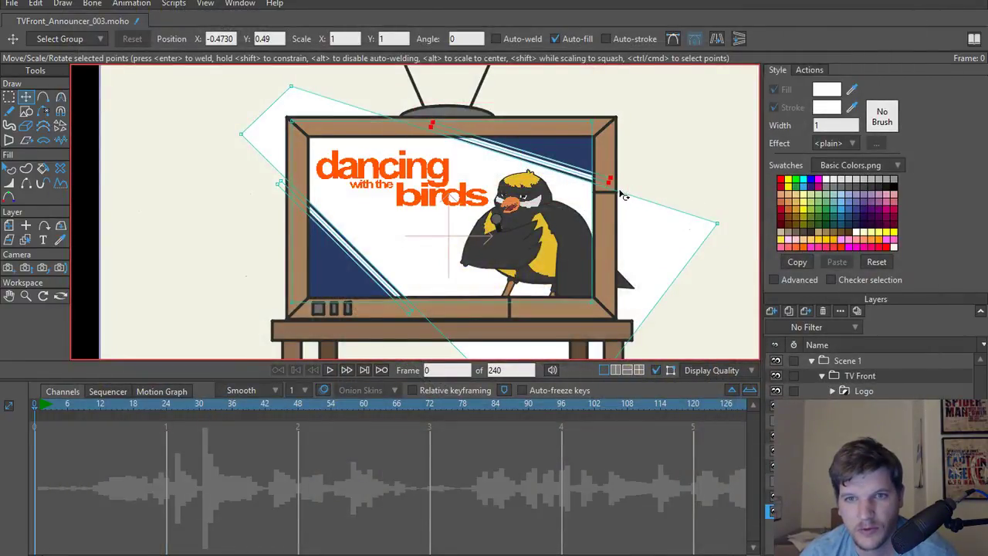
scroll(622, 196, "up", 5)
scroll(560, 200, "down", 5)
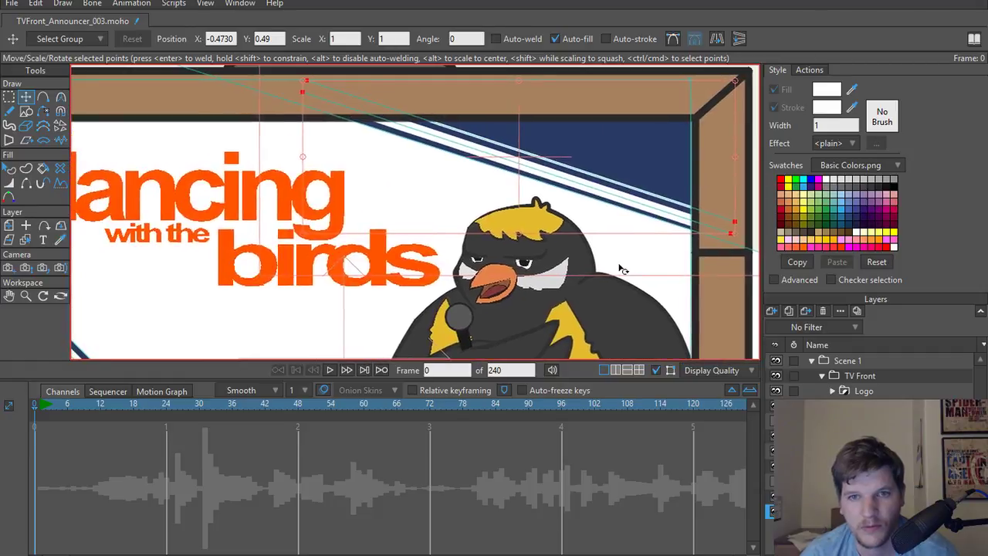
Render previews of frame 0 and frame 63 to check the logo and its gradient layer, and return to frame 0.
key("ctrl+r")
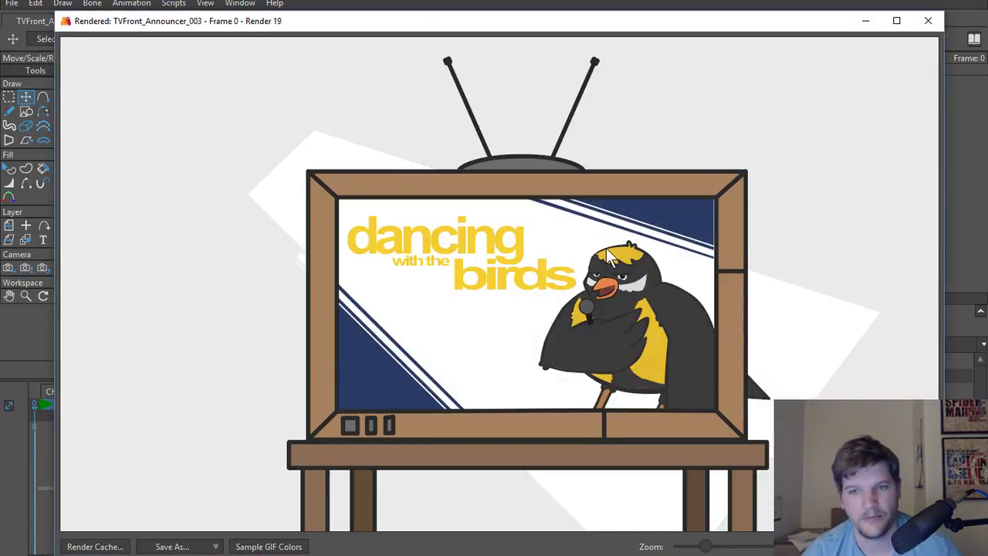
left_click(927, 20)
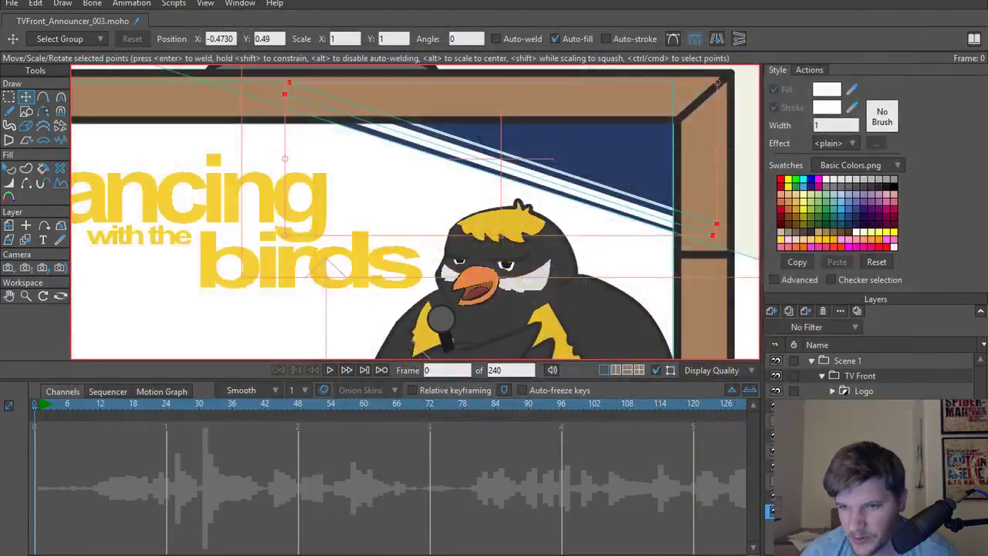
left_click(872, 390)
left_click(831, 390)
left_click(872, 406)
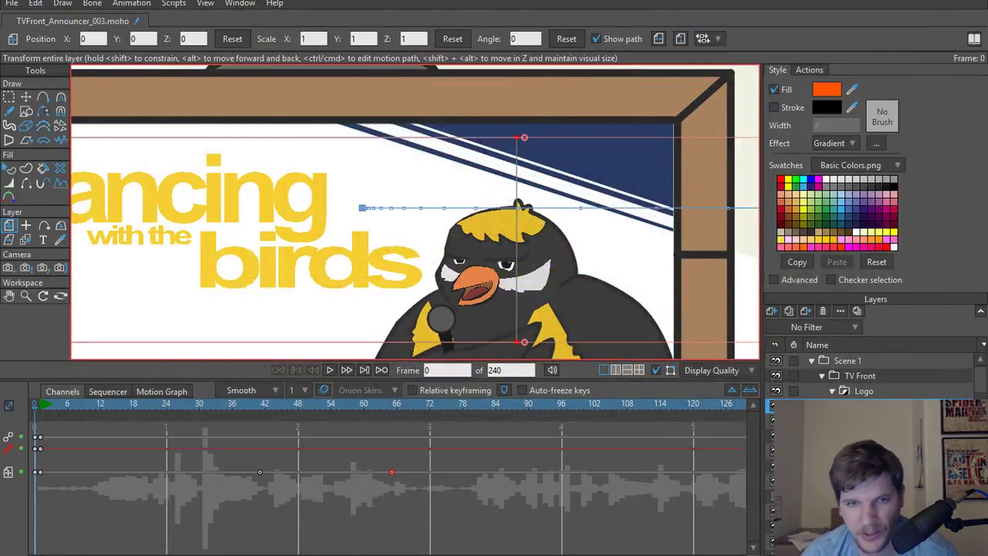
scroll(405, 304, "down", 3)
left_click_drag(74, 406, 377, 430)
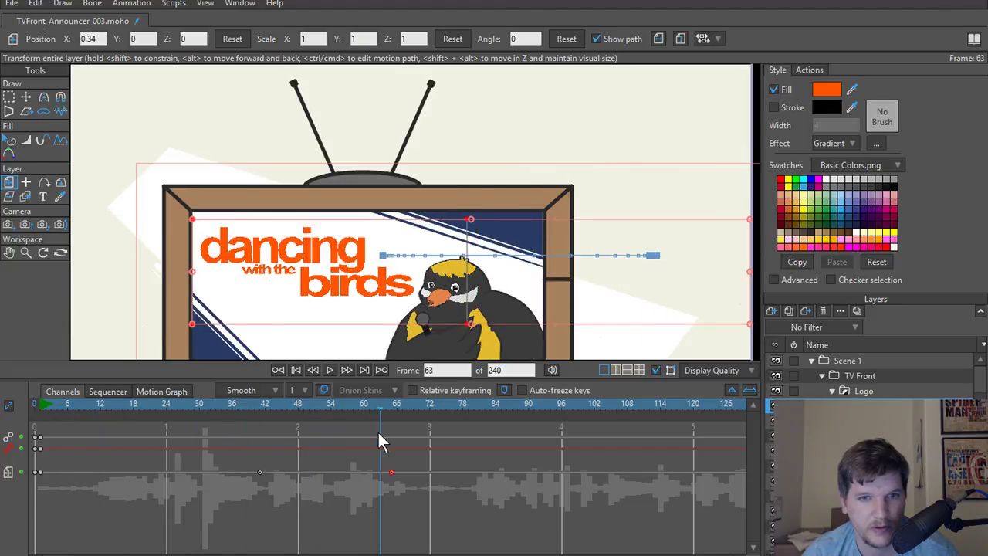
key("ctrl+r")
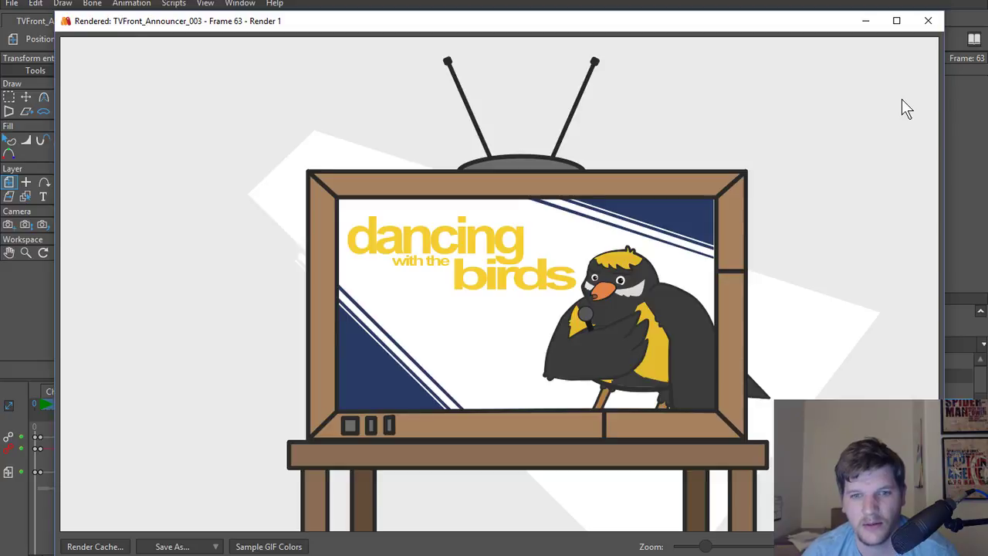
left_click(927, 21)
scroll(590, 301, "down", 2)
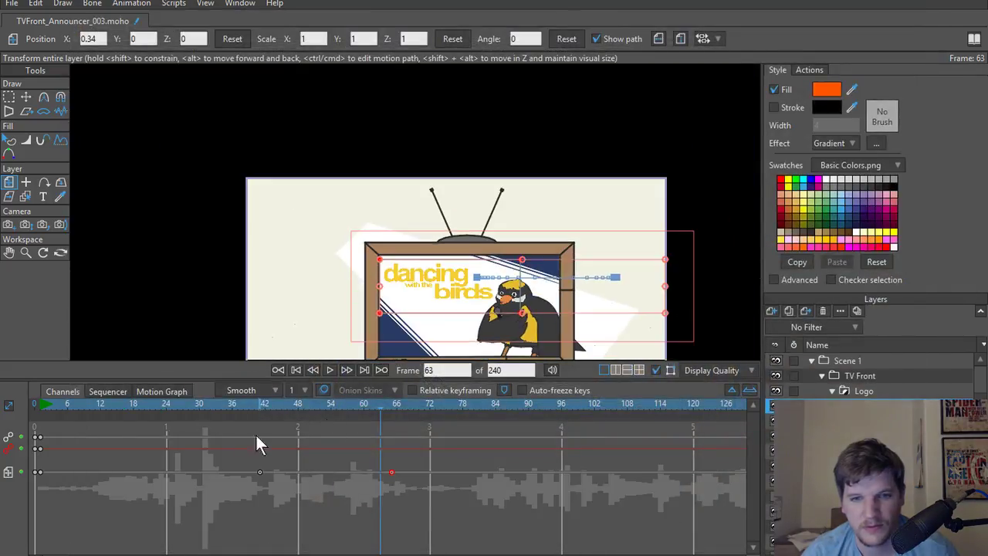
left_click(295, 369)
scroll(339, 254, "down", 2)
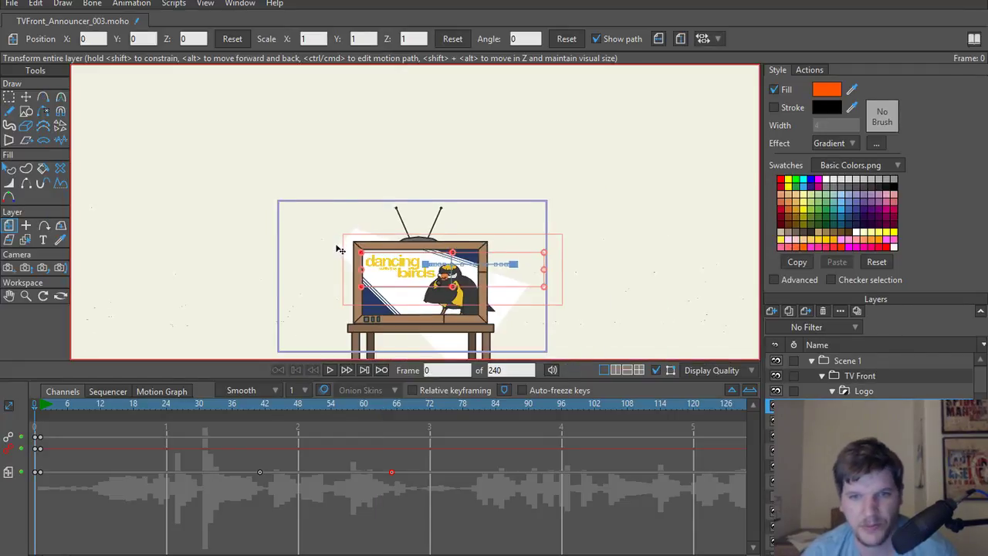
Collapse the TV Front group and set the Scene 1 group mask to Hide all.
scroll(339, 249, "up", 2)
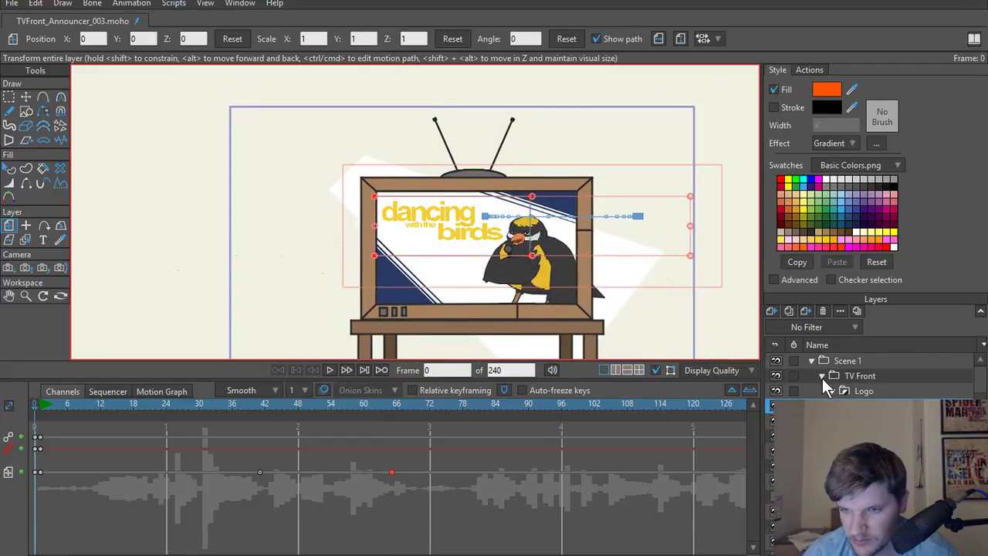
left_click(822, 378)
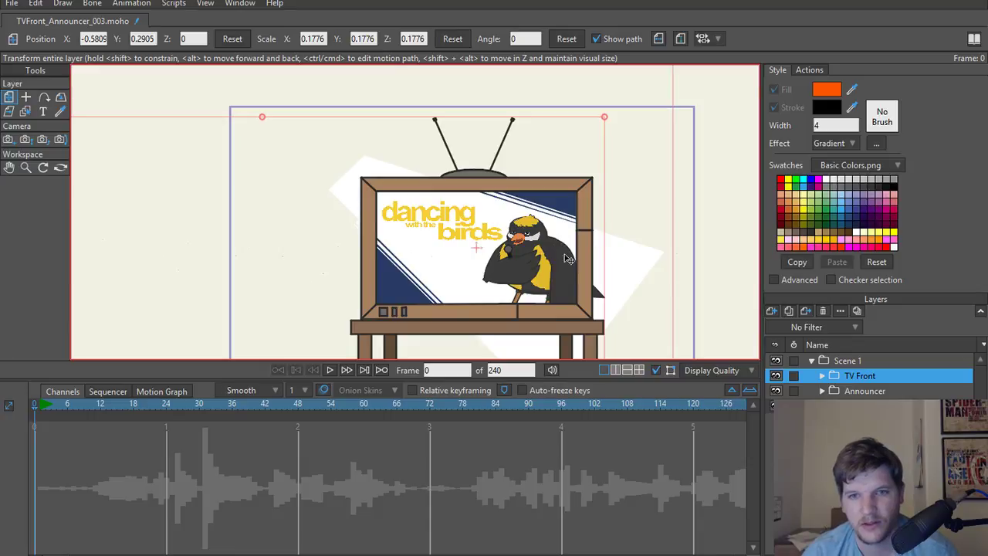
scroll(524, 270, "down", 1)
scroll(544, 286, "up", 1)
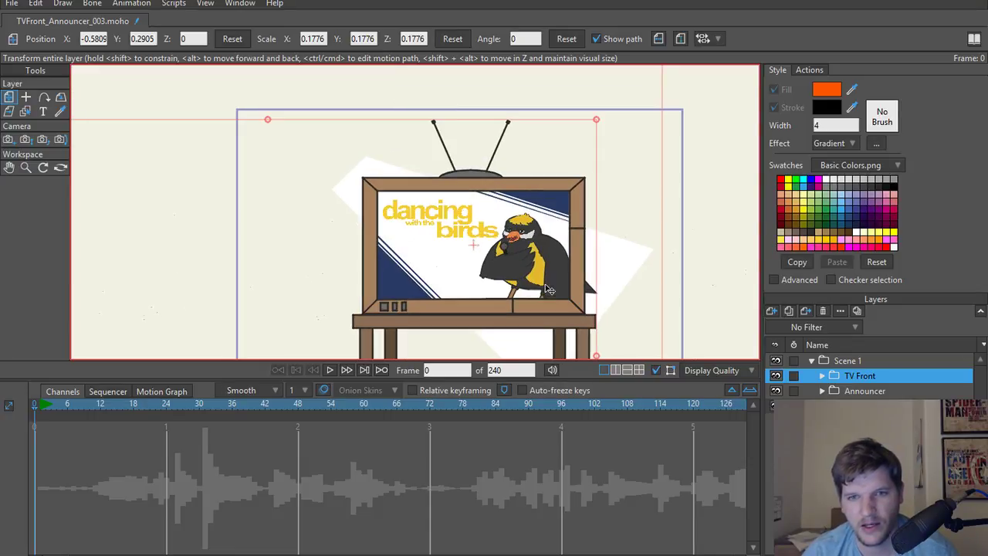
left_click_drag(541, 295, 536, 289)
scroll(537, 289, "up", 1)
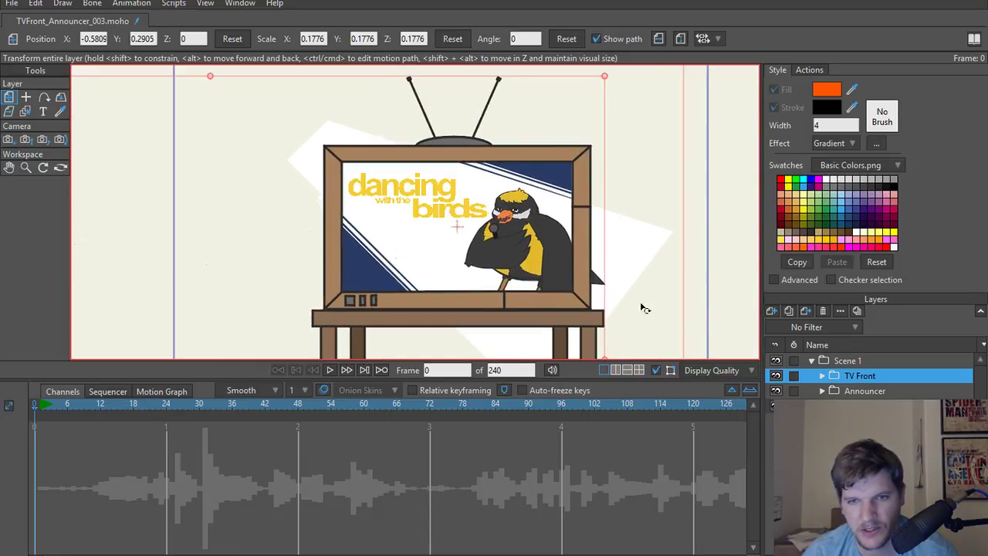
double_click(857, 360)
left_click(506, 48)
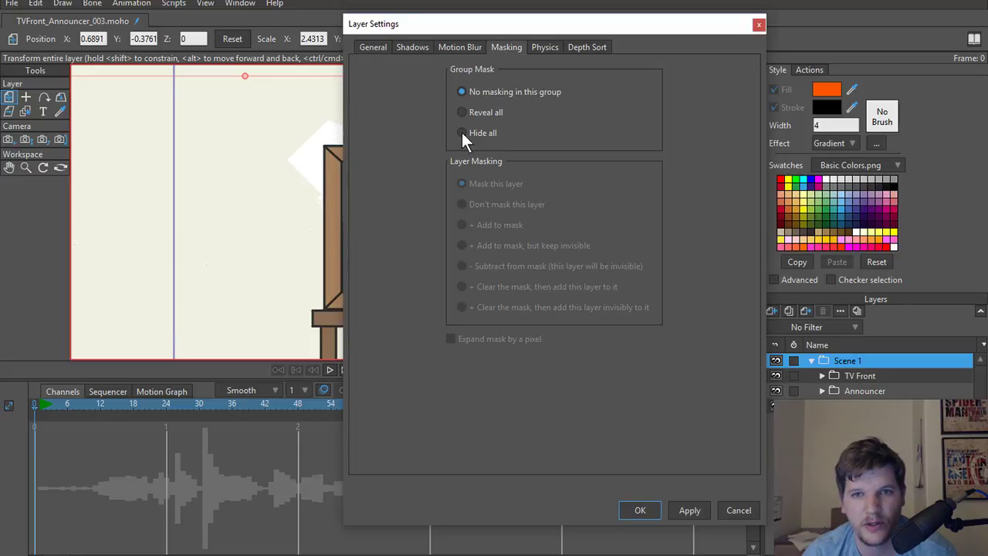
left_click(655, 511)
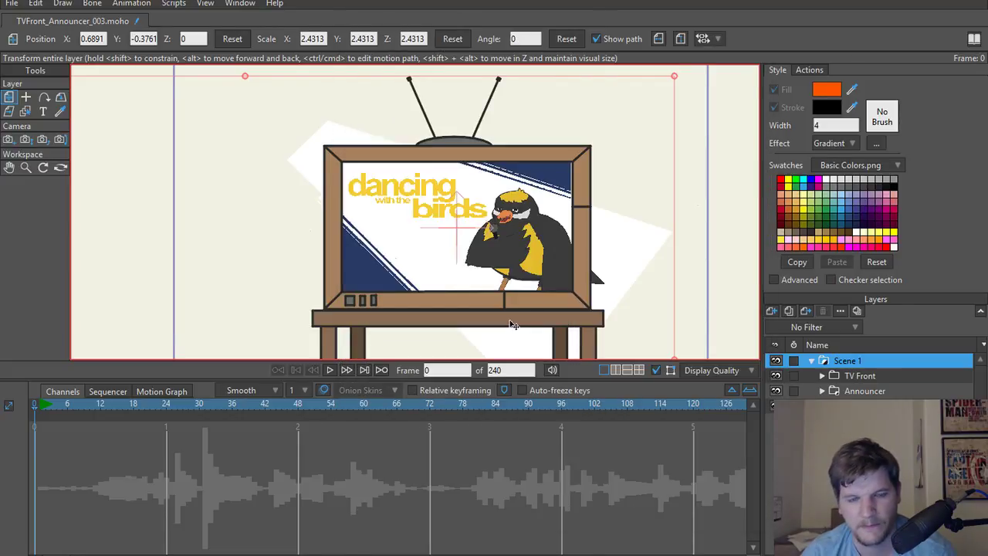
Try masking the TV Front group within Scene 1.
left_click(856, 376)
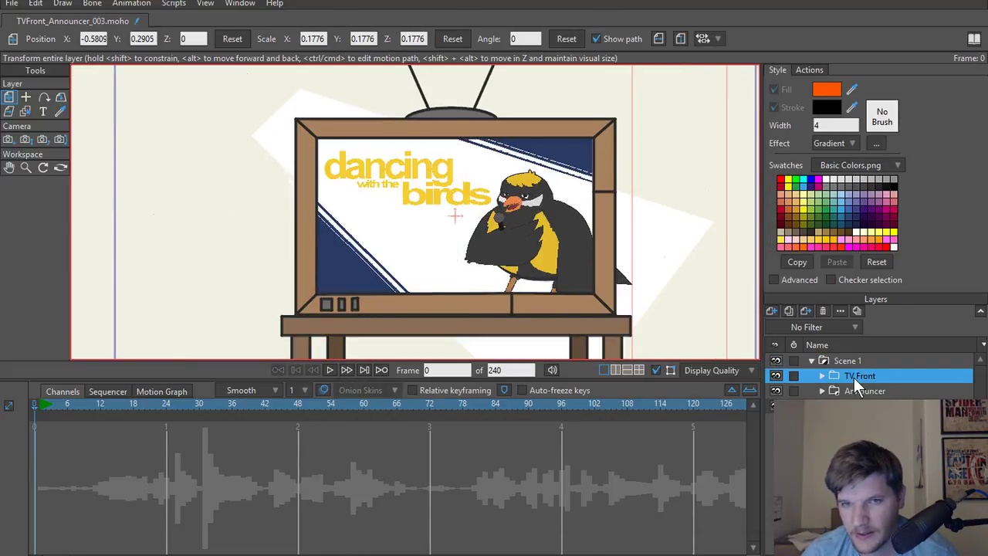
right_click(854, 374)
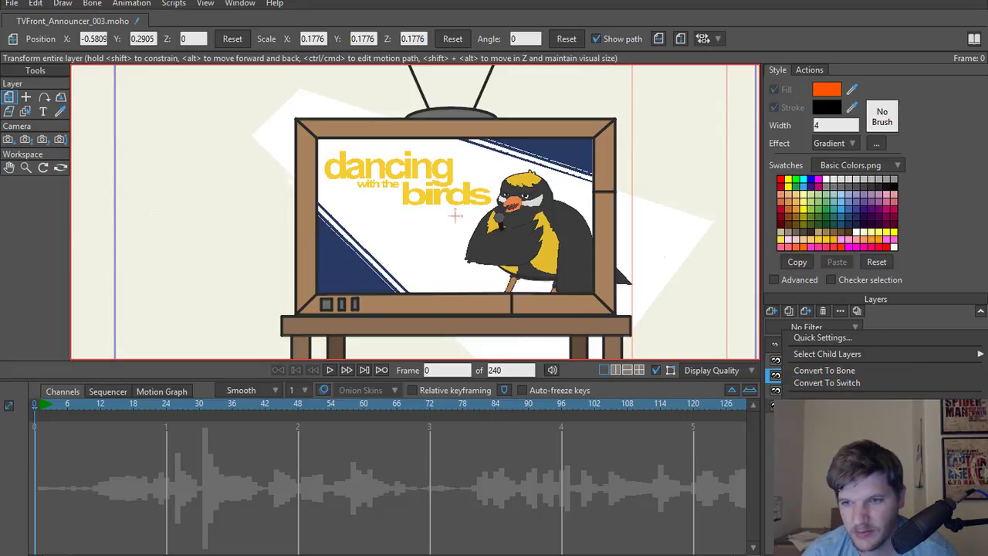
left_click(834, 404)
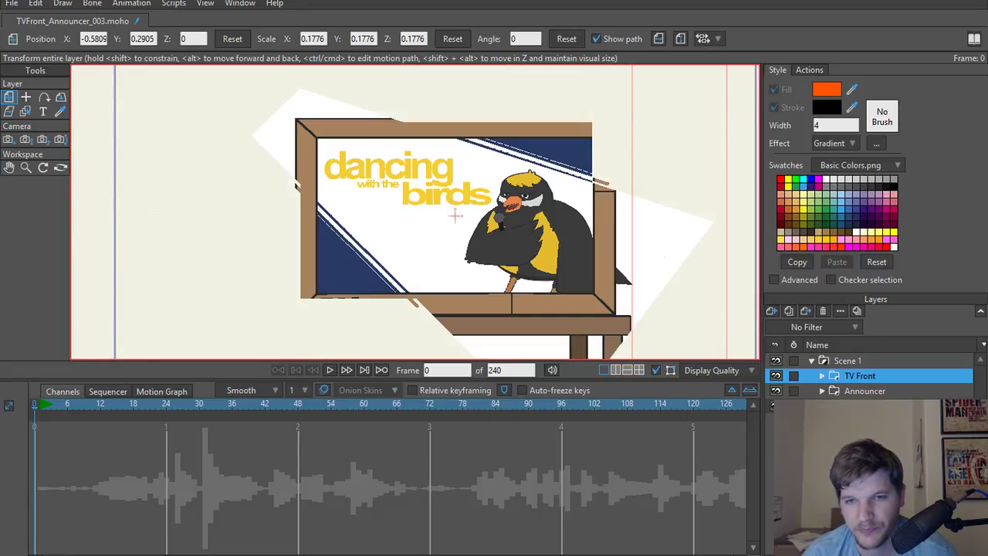
Try setting the Logo group inside TV Front to No masking in this group.
left_click(822, 375)
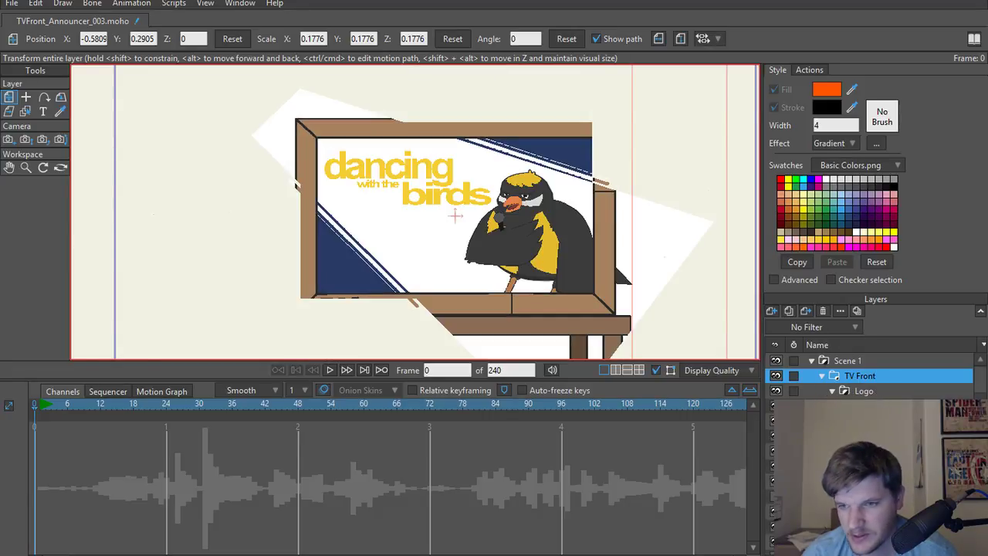
left_click(832, 392)
right_click(867, 392)
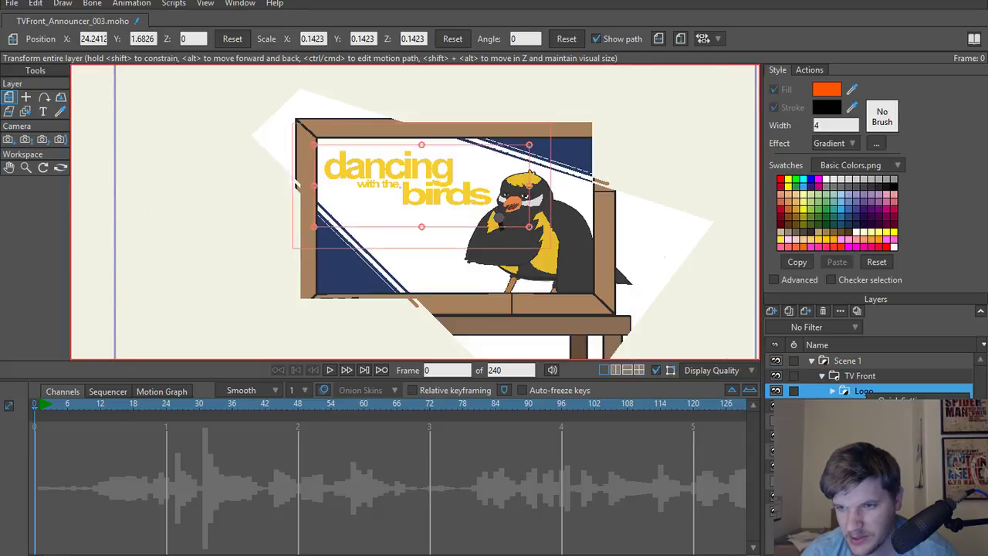
left_click(854, 393)
double_click(864, 392)
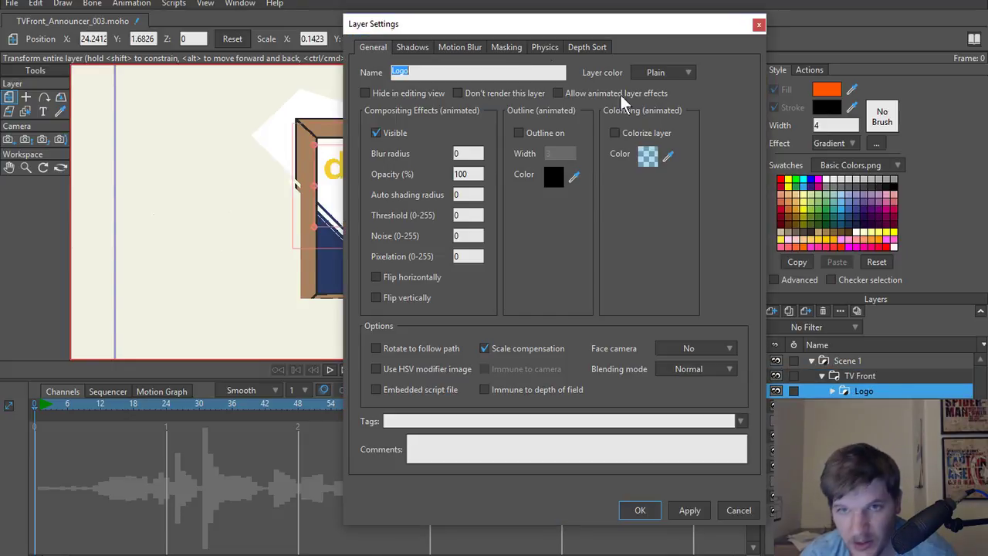
left_click(503, 48)
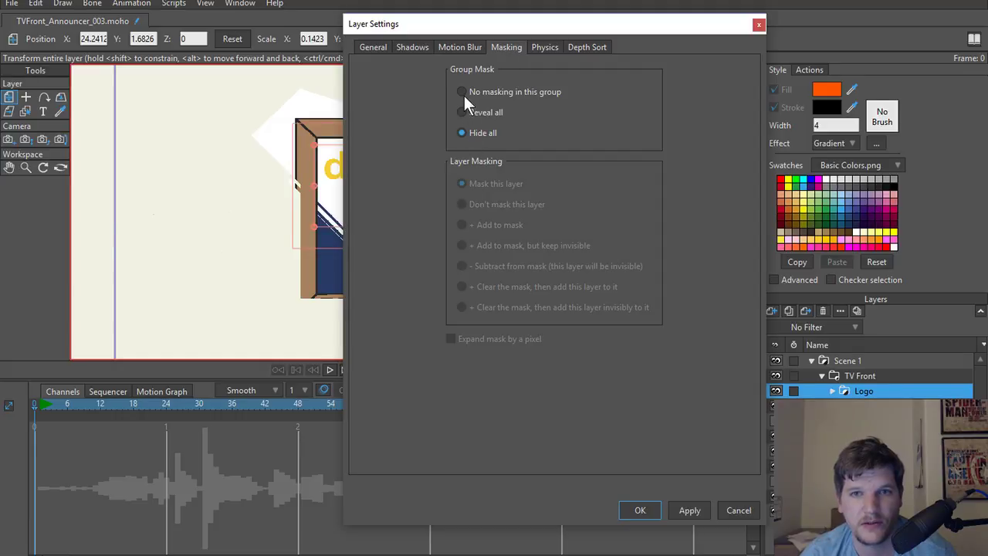
left_click(463, 93)
left_click(681, 509)
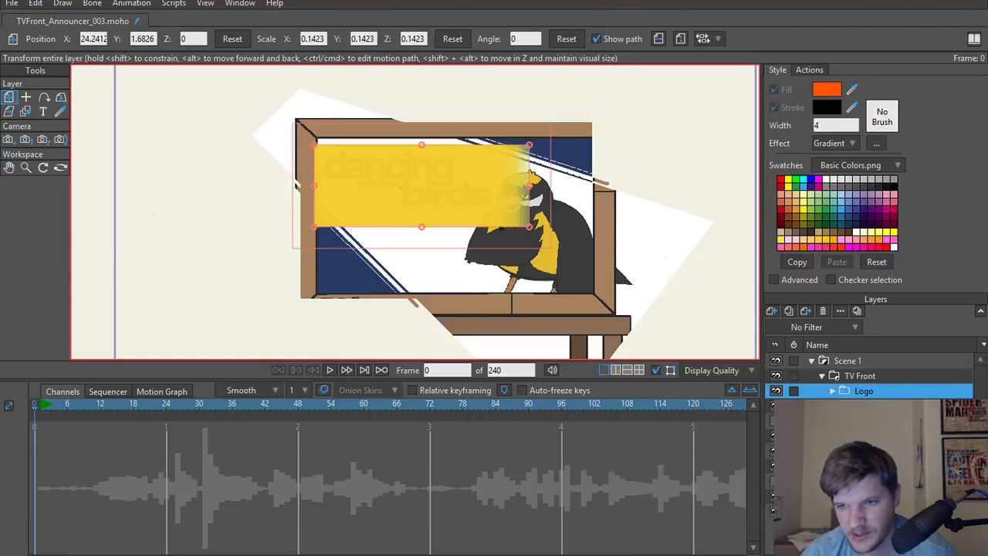
Undo the Logo group's mask change and select the layer below it.
left_click(863, 406)
left_click(862, 392)
key("ctrl+z")
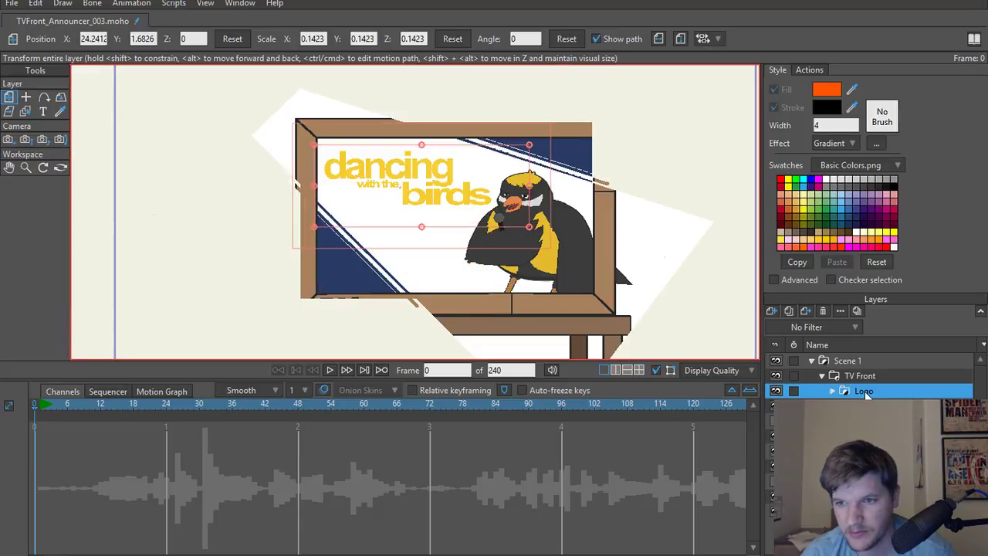
left_click(862, 406)
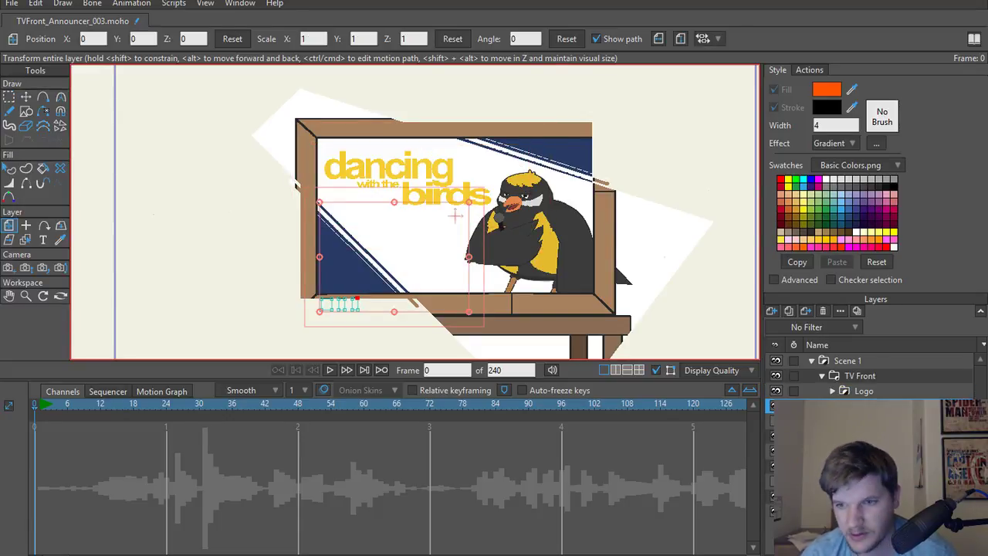
Turn the masking of the TV Front group back off and collapse the group.
left_click(858, 374)
right_click(858, 375)
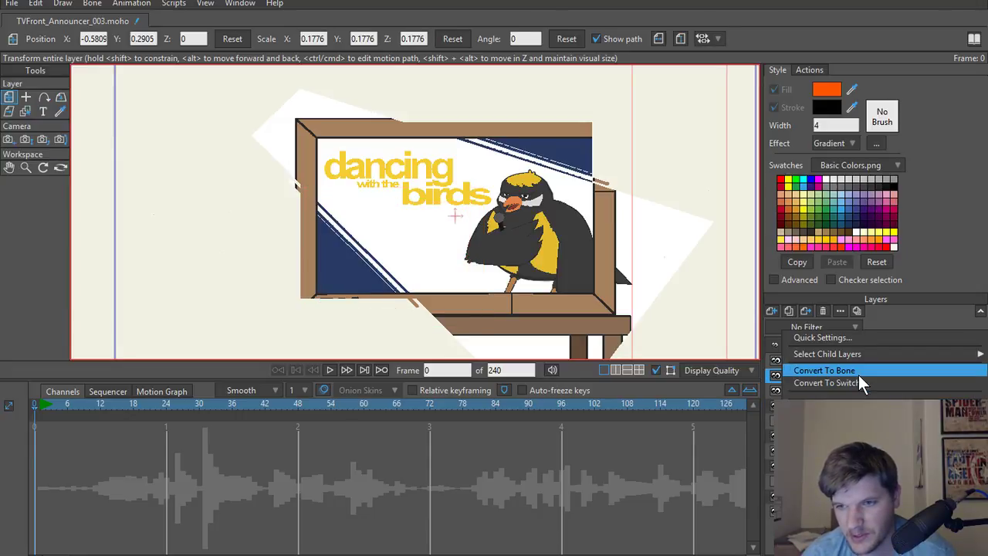
left_click(841, 414)
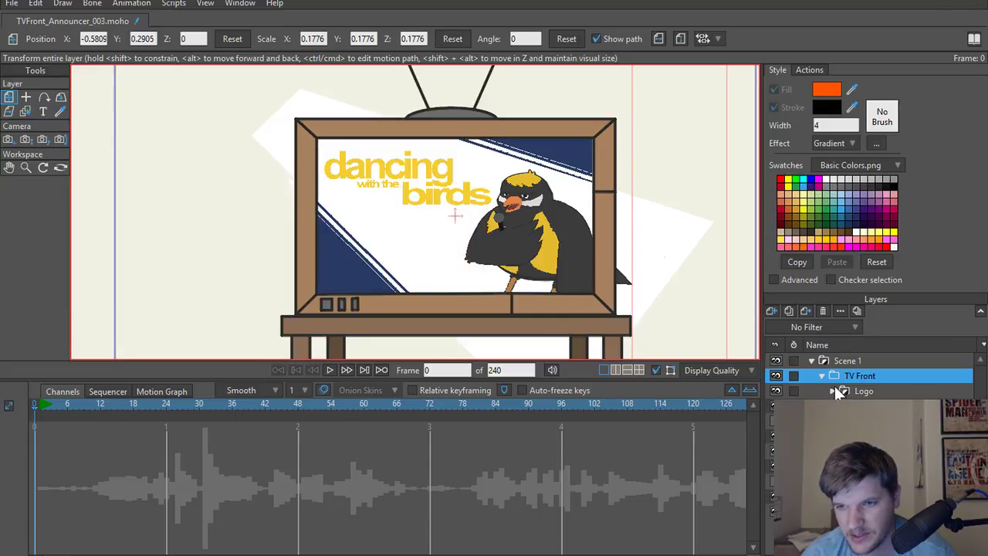
left_click(823, 375)
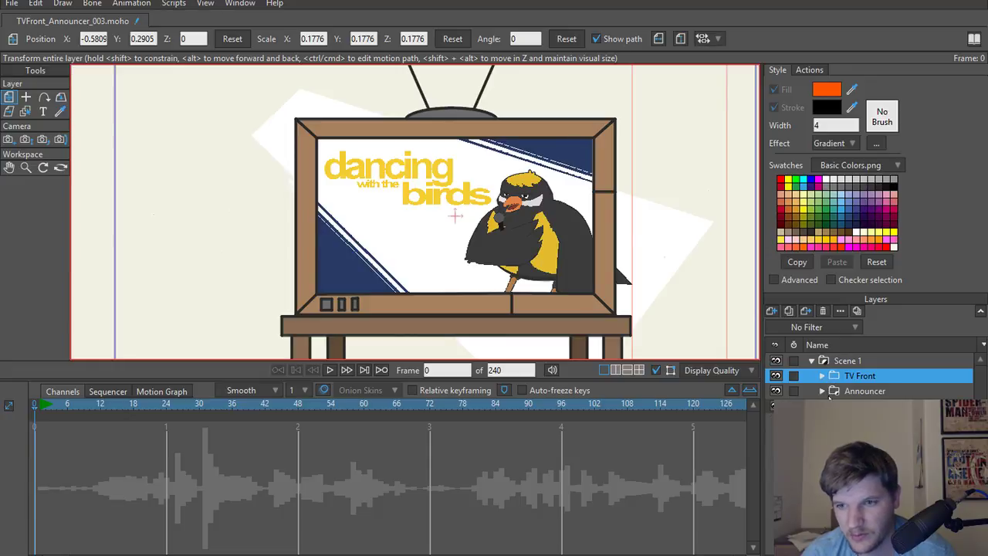
Set the Announcer group's mask to Hide all, keeping its layer masking at Mask this layer.
left_click(823, 391)
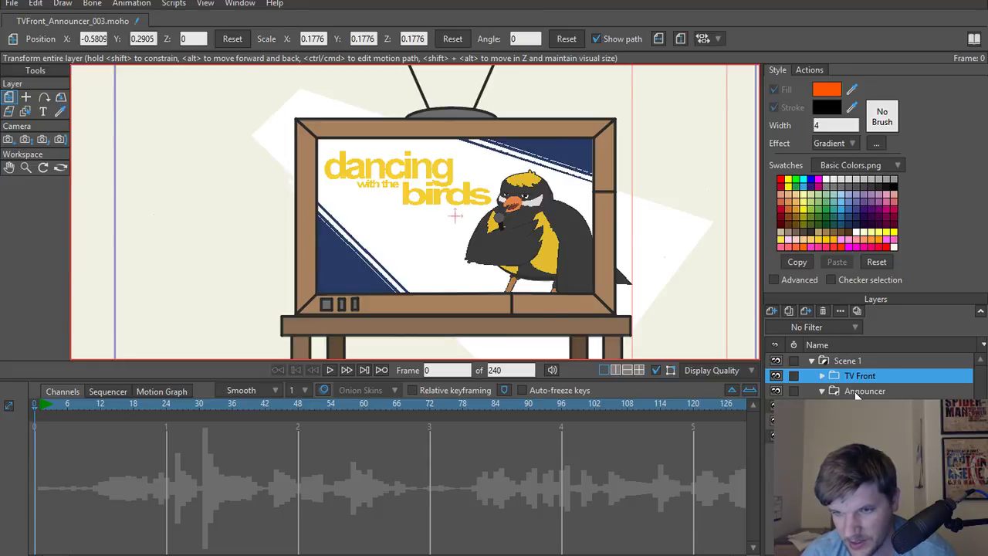
double_click(860, 392)
left_click(506, 49)
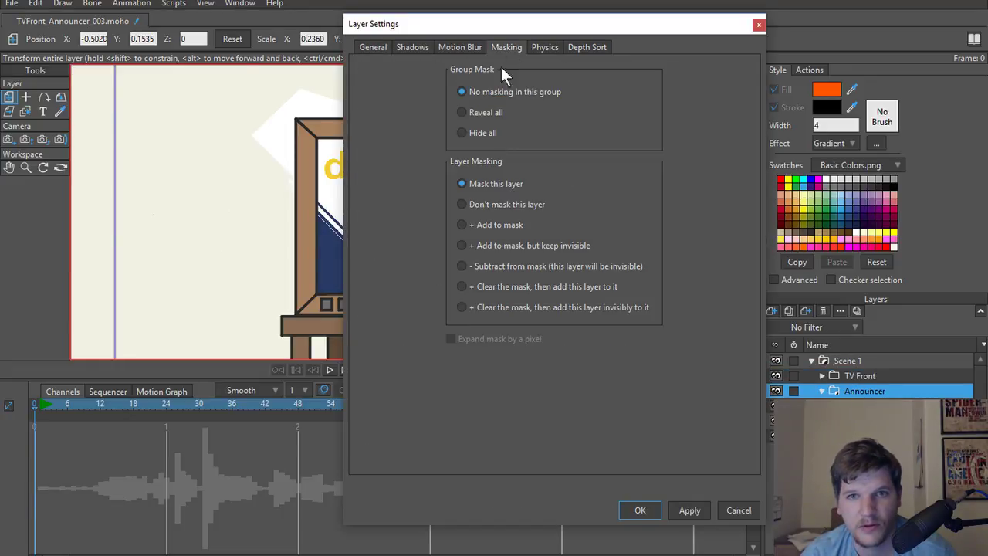
left_click(461, 131)
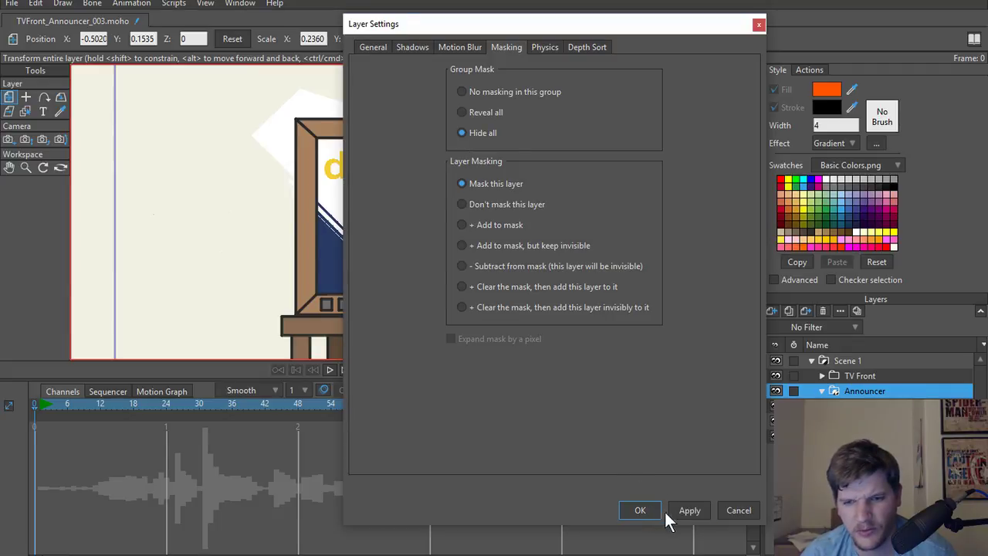
left_click(627, 512)
scroll(624, 311, "down", 3)
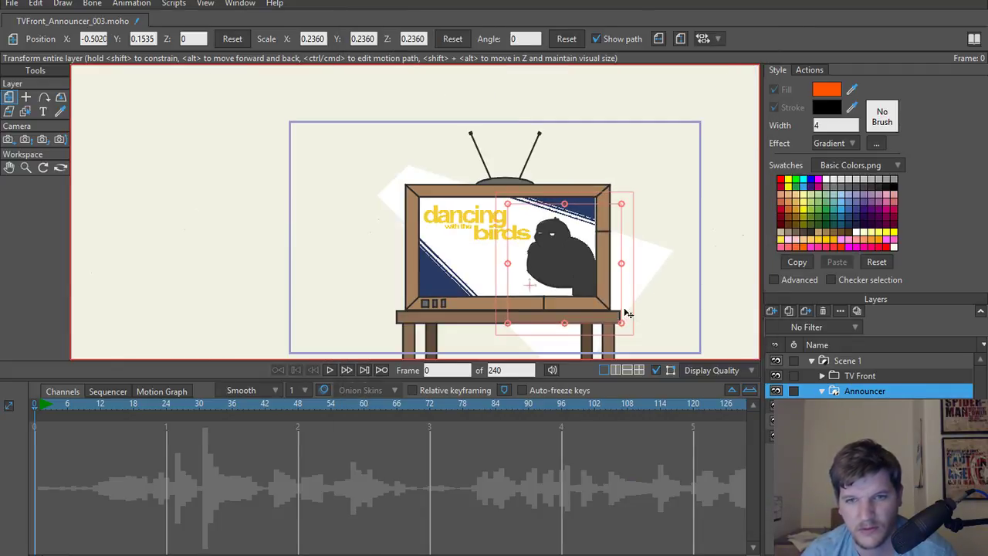
scroll(634, 317, "up", 2)
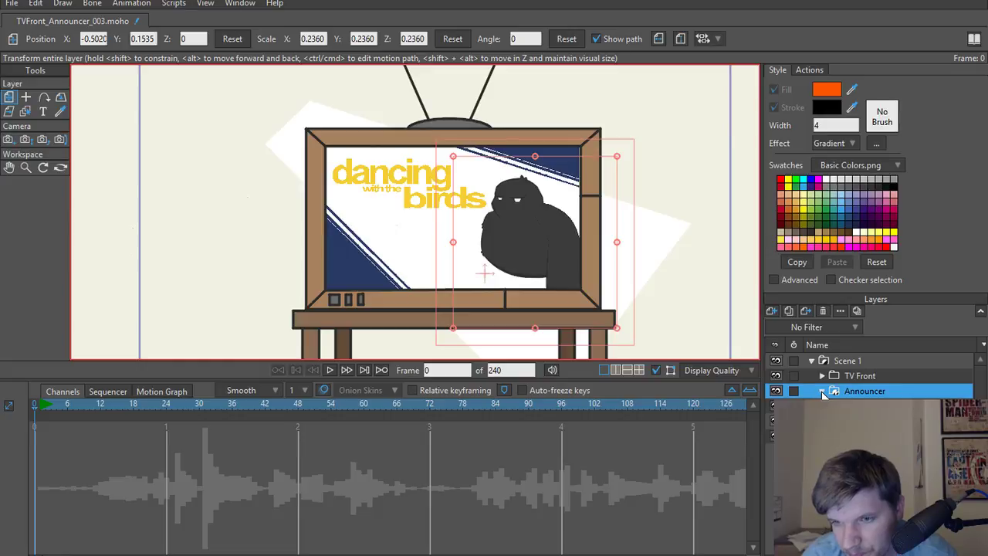
Select the background layer, render a preview of frame 0 to check the announcer's masking, and expand the Announcer group.
left_click(858, 406)
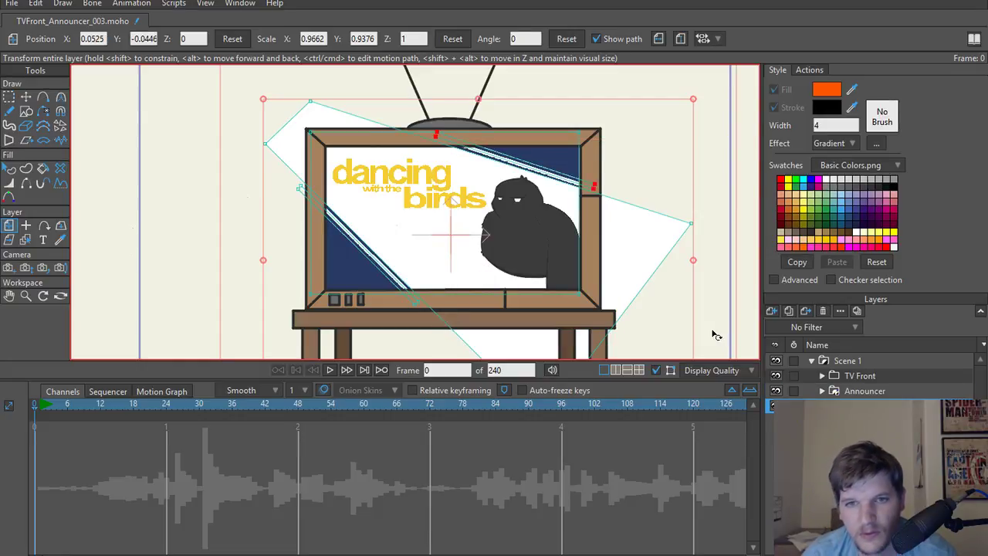
key("ctrl+r")
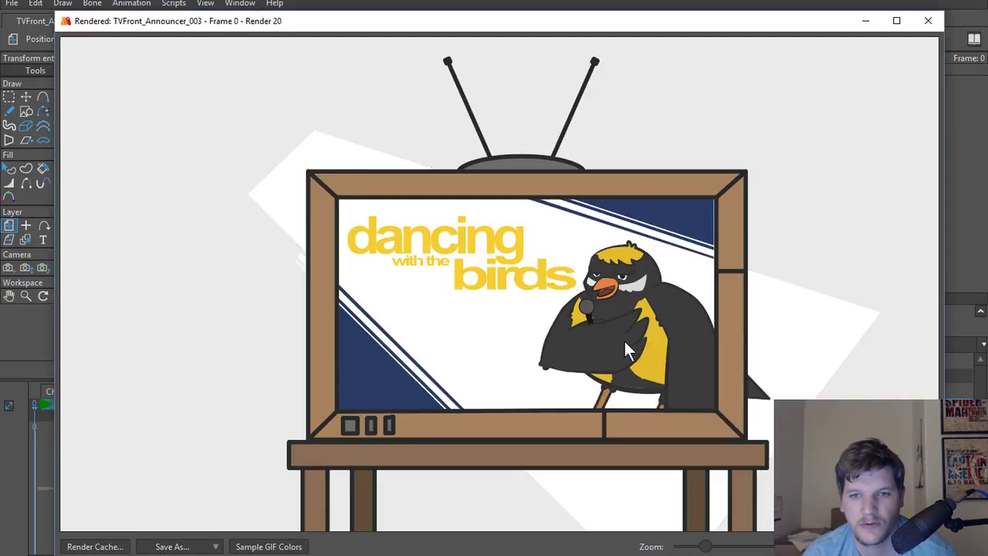
left_click(928, 21)
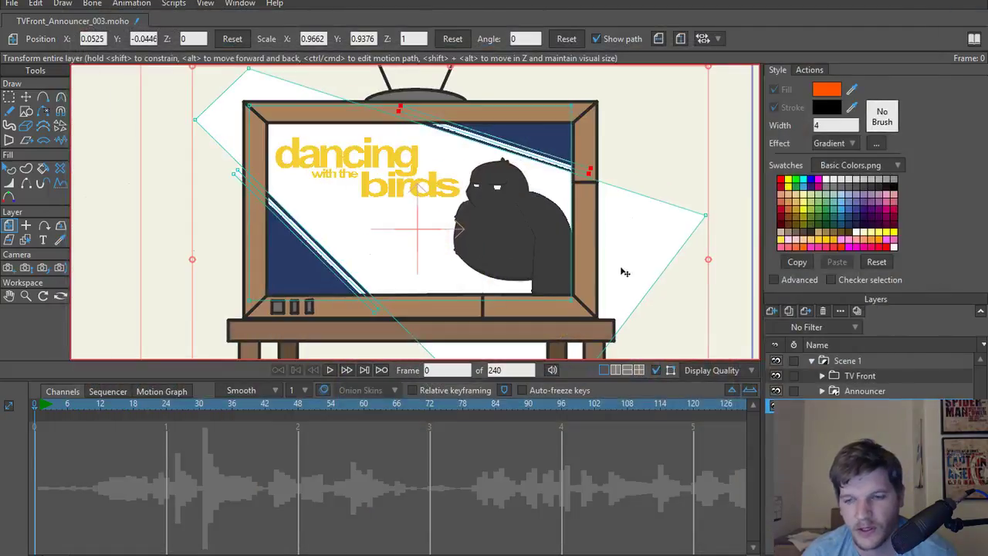
left_click(823, 391)
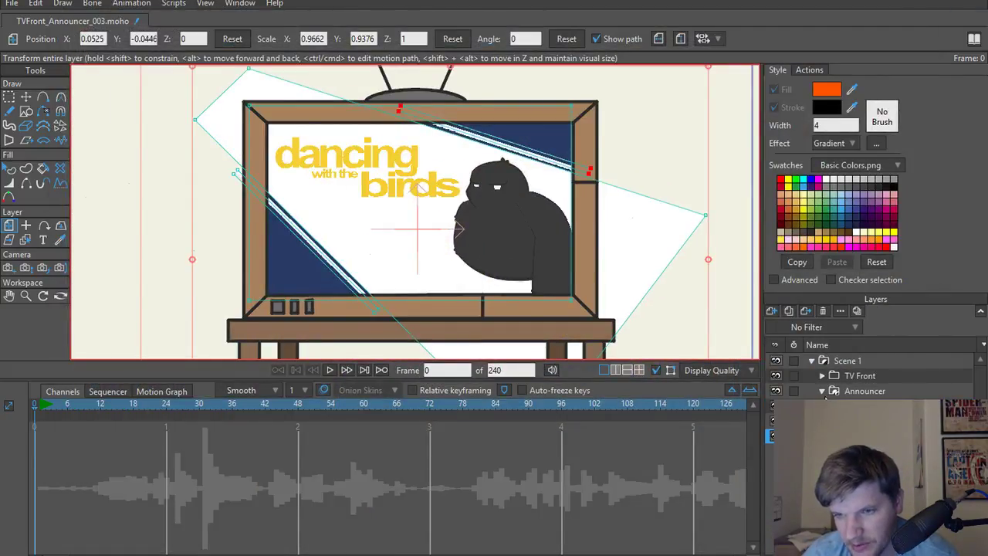
Collapse the Announcer group and set the Scene 1 group's mask to No masking in this group.
left_click(823, 391)
left_click(852, 362)
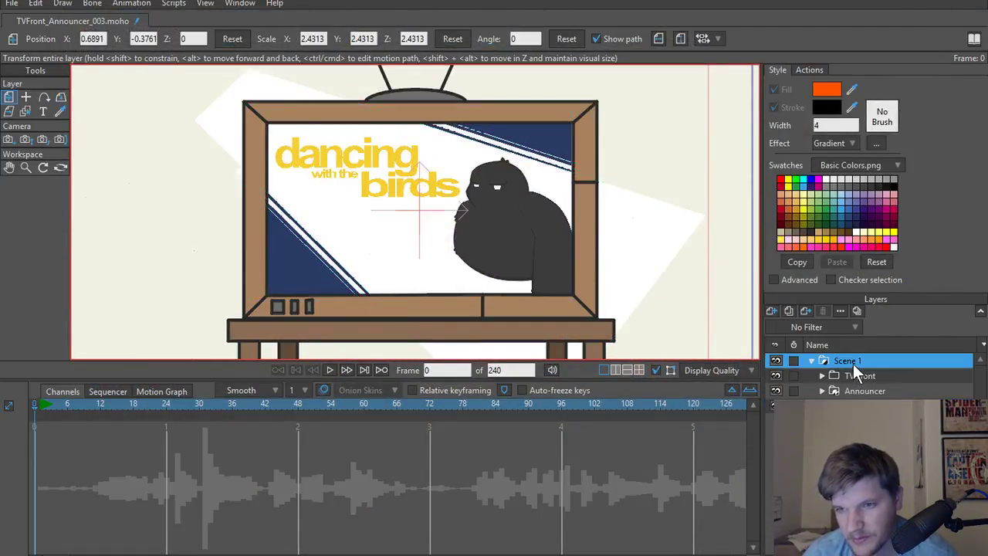
right_click(852, 361)
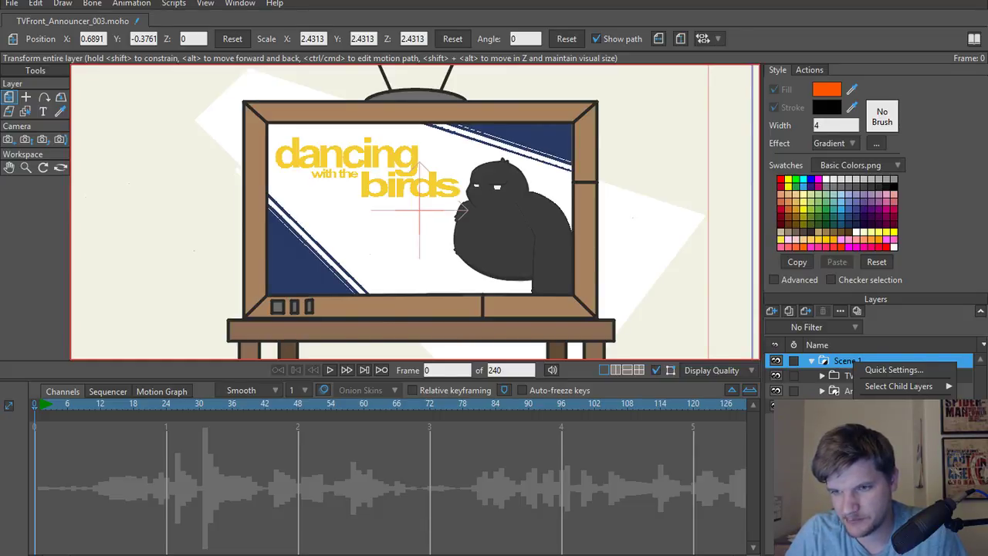
left_click(835, 376)
double_click(840, 362)
left_click(517, 48)
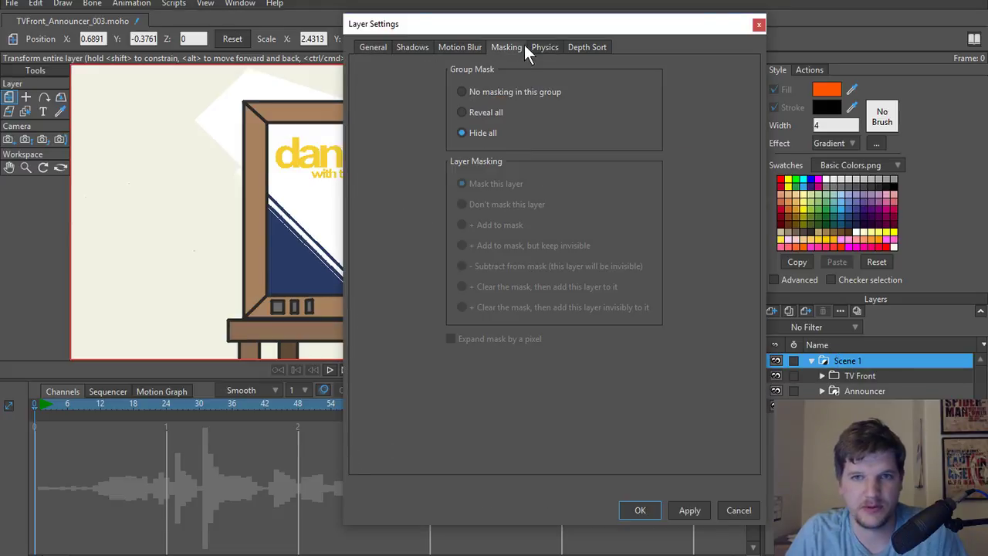
left_click(466, 91)
left_click(691, 508)
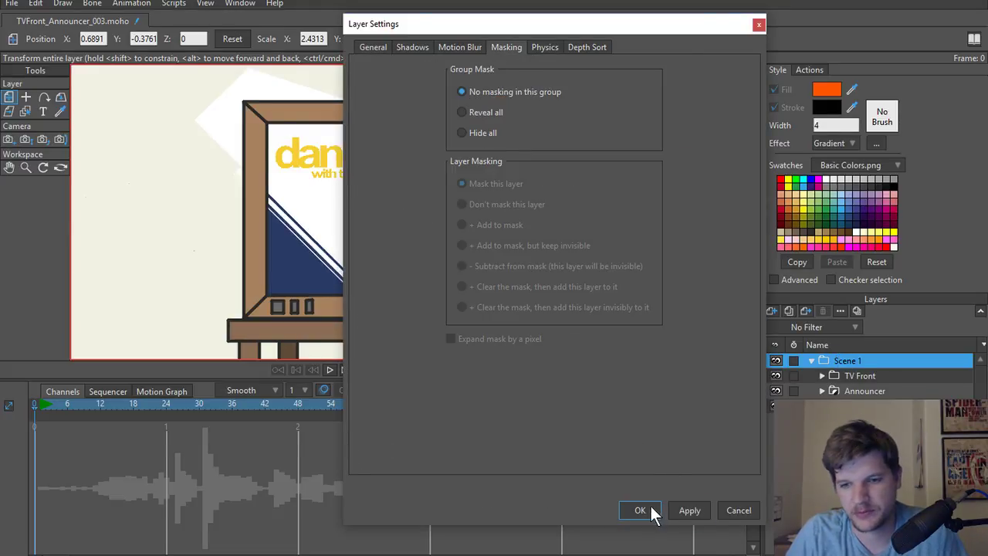
left_click(639, 510)
Set the Announcer group's mask to No masking in this group.
double_click(864, 390)
left_click(507, 47)
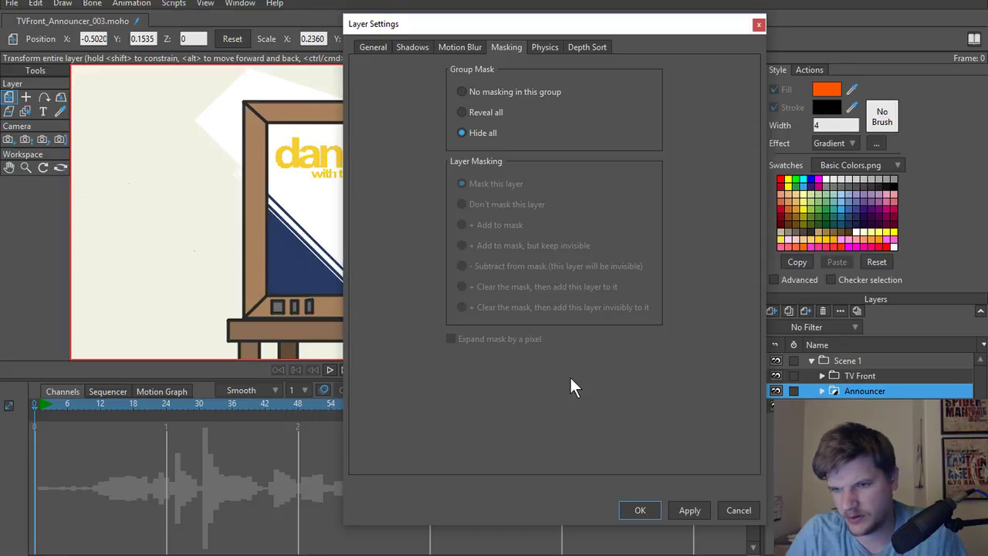
left_click(464, 92)
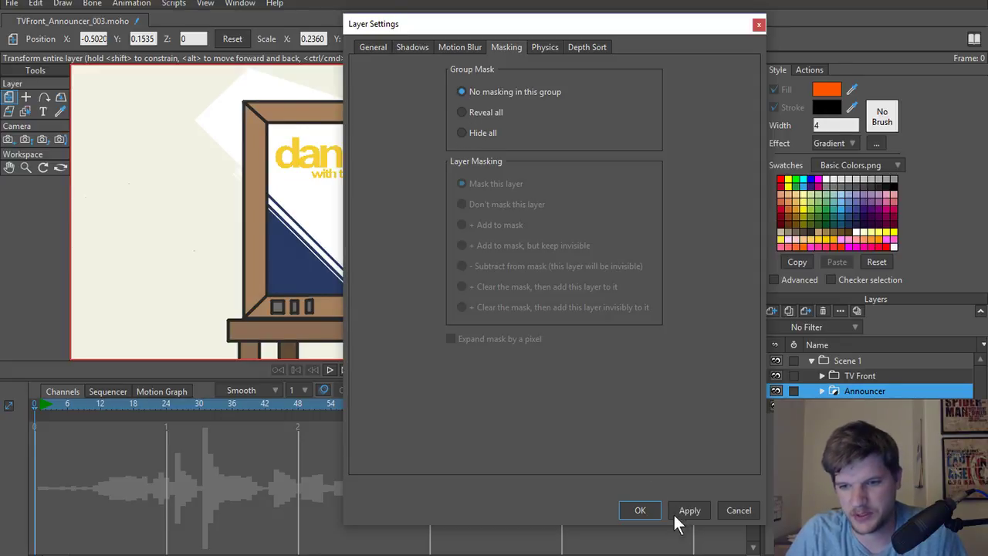
left_click(642, 511)
Zoom the camera in on the TV, track it to X 0.0840, Y -0.0315, and render a preview of frame 0.
scroll(647, 297, "down", 2)
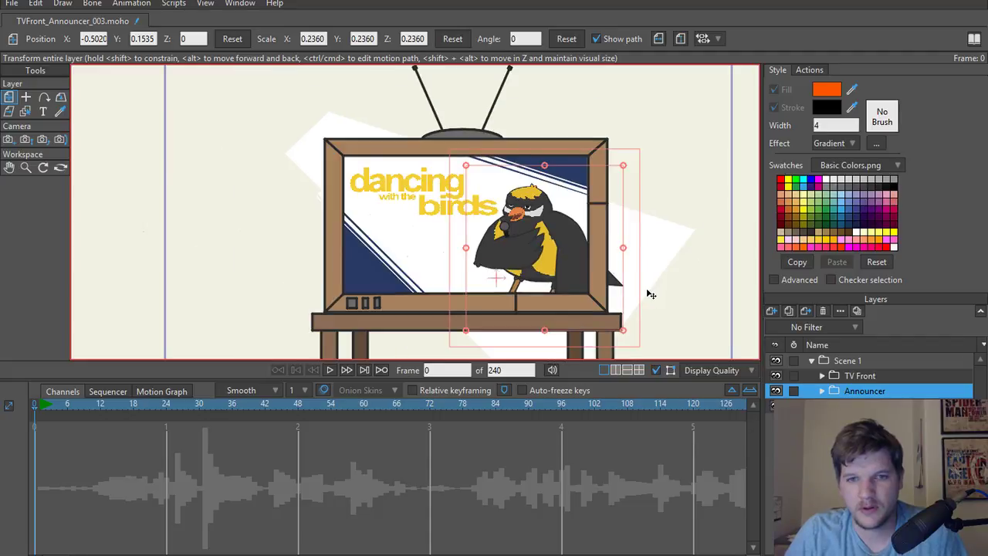
scroll(639, 300, "down", 2)
left_click_drag(614, 305, 540, 271)
left_click(31, 140)
left_click_drag(526, 228, 529, 425)
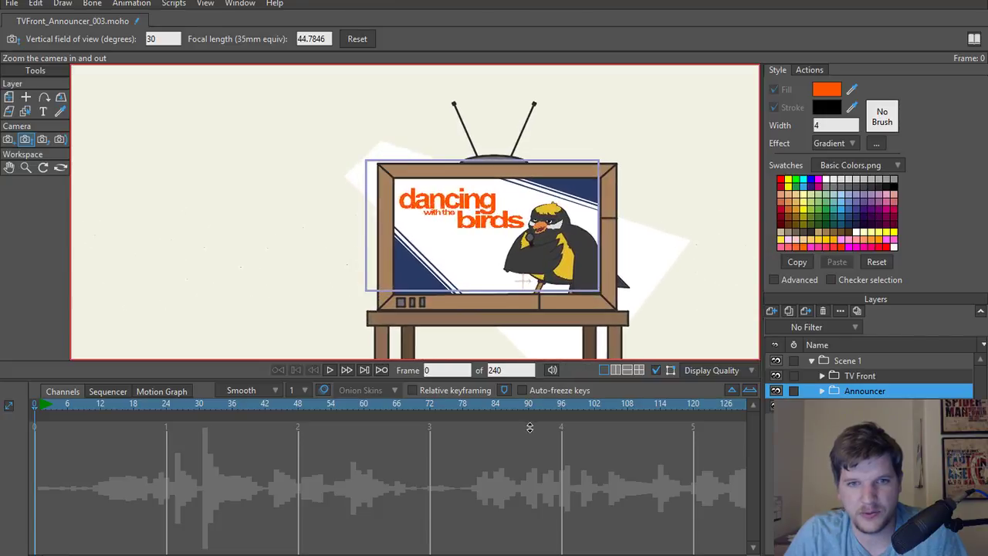
left_click(8, 139)
left_click_drag(475, 254, 471, 264)
key("ctrl+r")
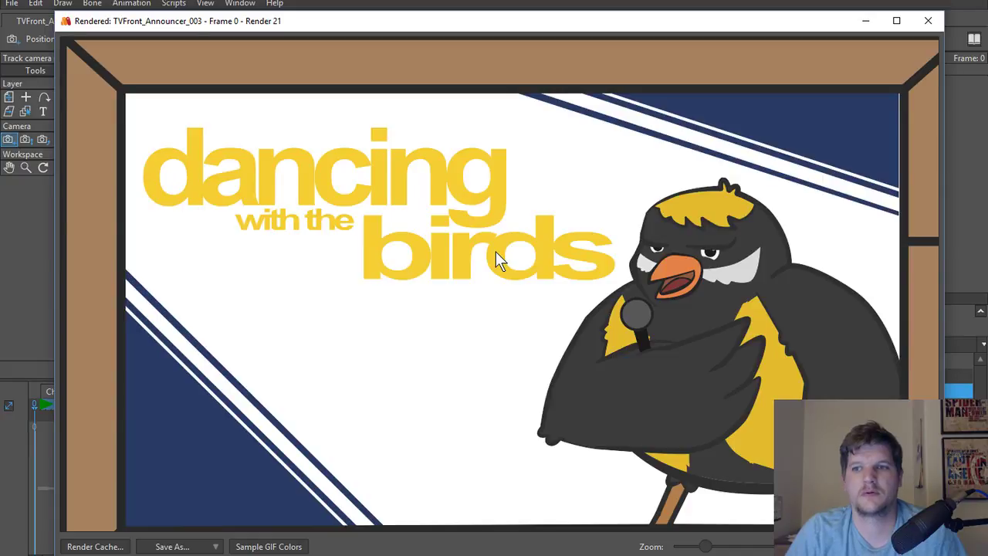
left_click(928, 22)
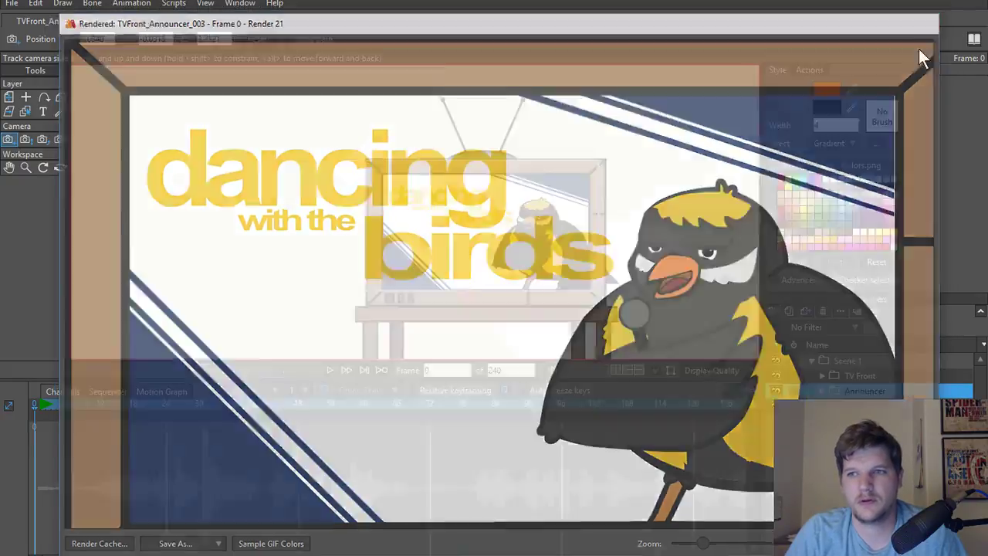
Enlarge the navy background rectangle past all edges of the TV frame, recentre it behind the screen, and render a preview of frame 0.
scroll(578, 215, "up", 10)
scroll(590, 185, "down", 8)
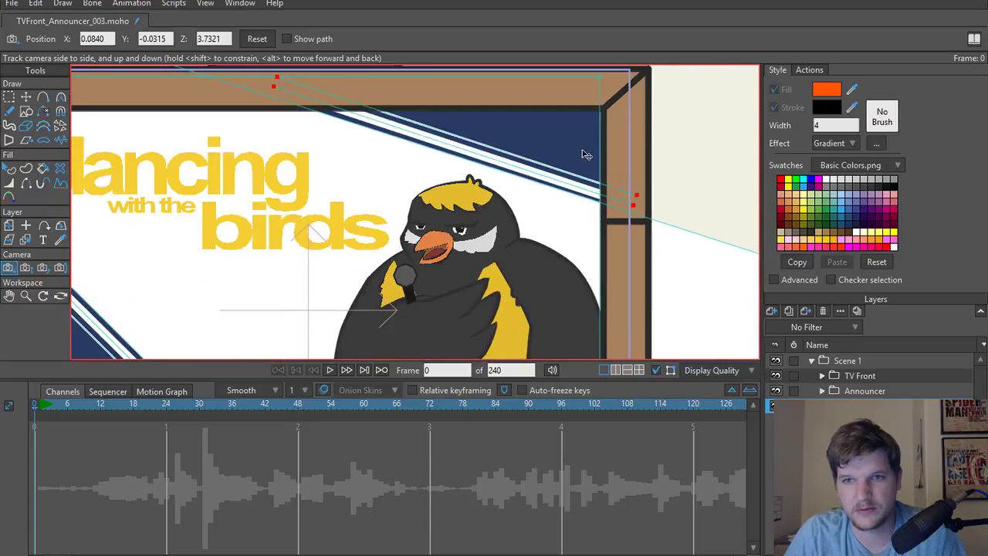
scroll(574, 139, "down", 5)
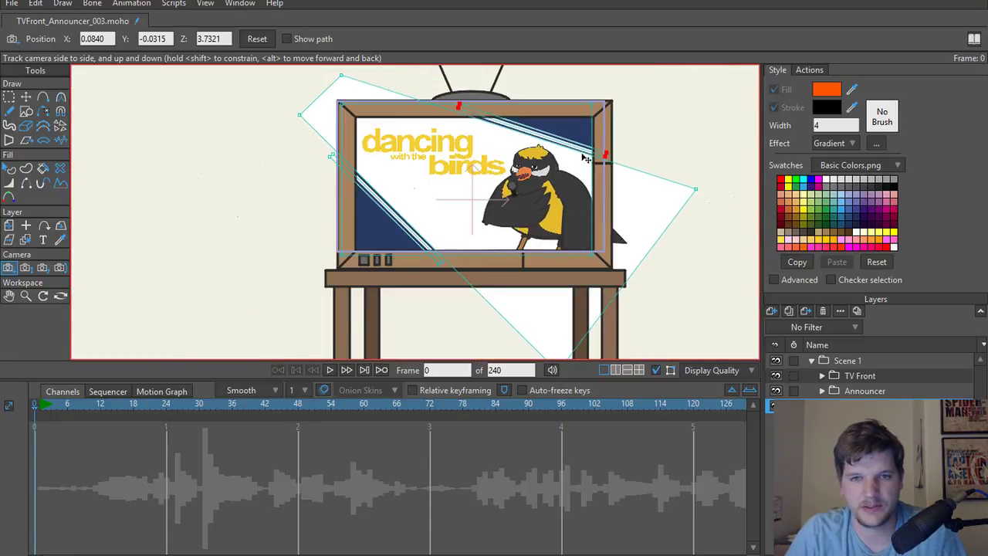
key("t")
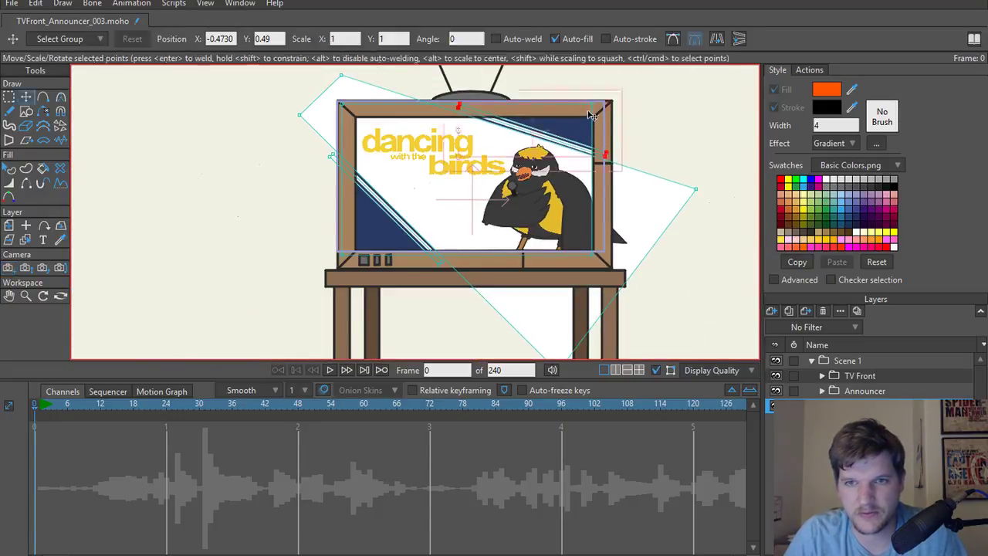
left_click(574, 121)
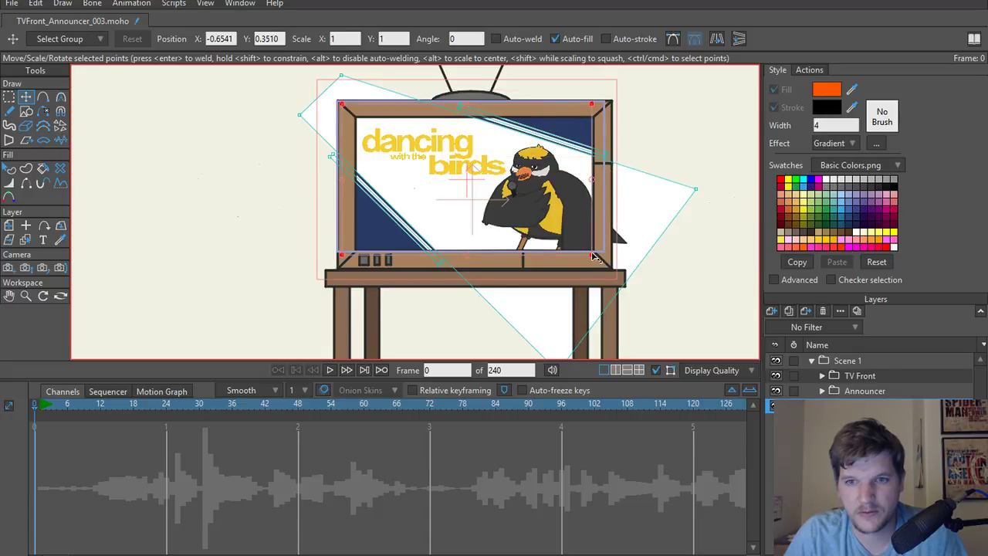
left_click_drag(594, 257, 629, 276)
mouse_move(391, 224)
left_mouse_down()
mouse_move(419, 233)
mouse_move(408, 231)
left_mouse_up()
key("ctrl+r")
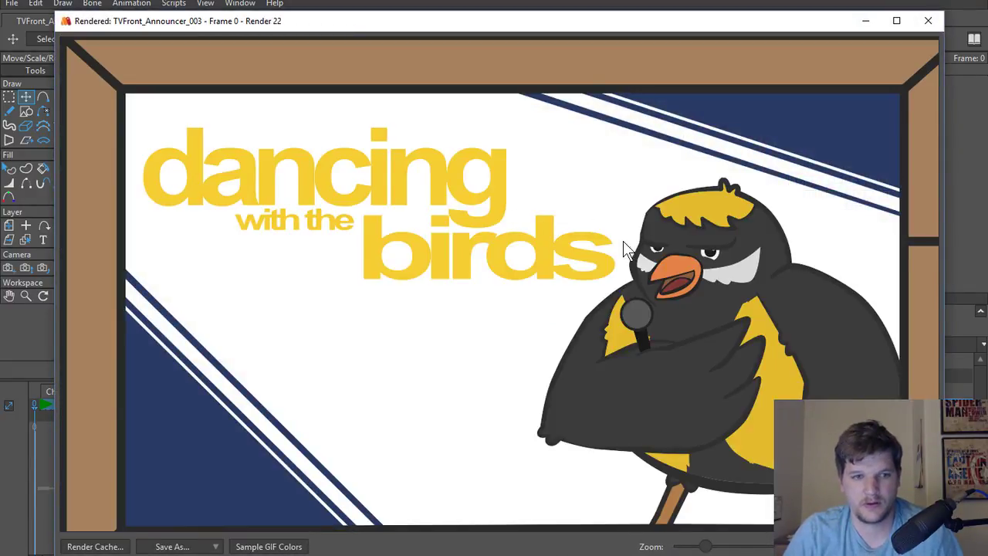
left_click(926, 21)
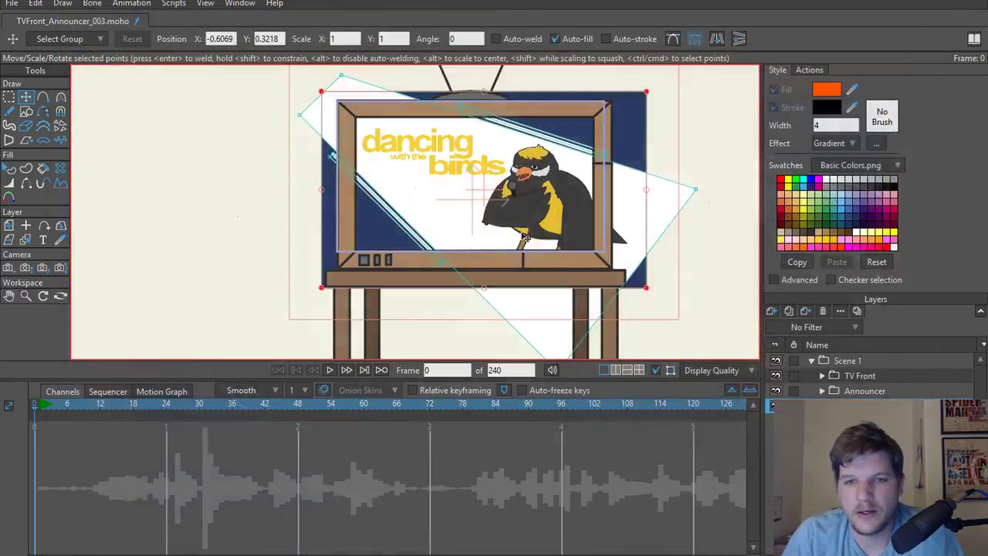
Track the camera to Y -0.1305 and tighten its zoom around the TV screen.
left_click_drag(496, 235, 494, 259)
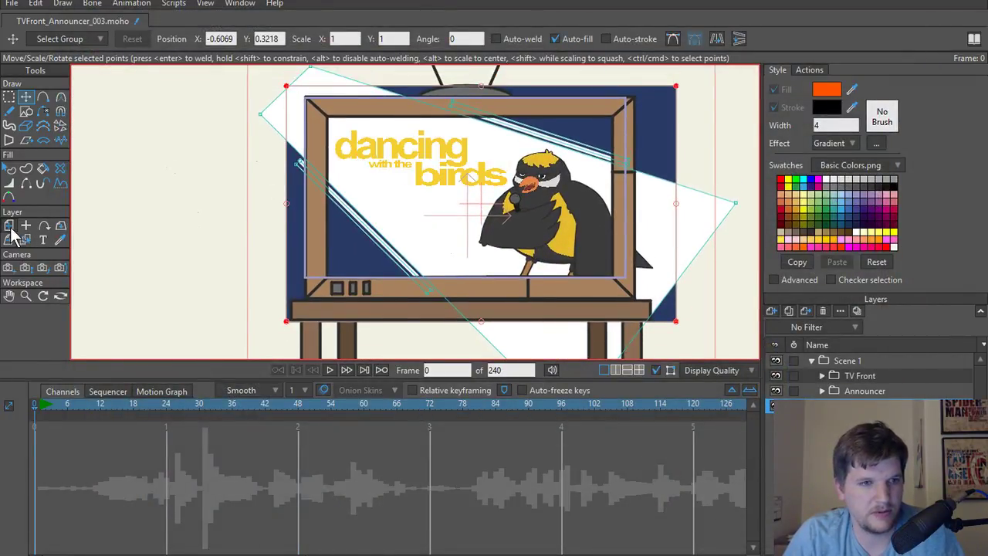
left_click(10, 267)
left_click_drag(386, 251, 389, 242)
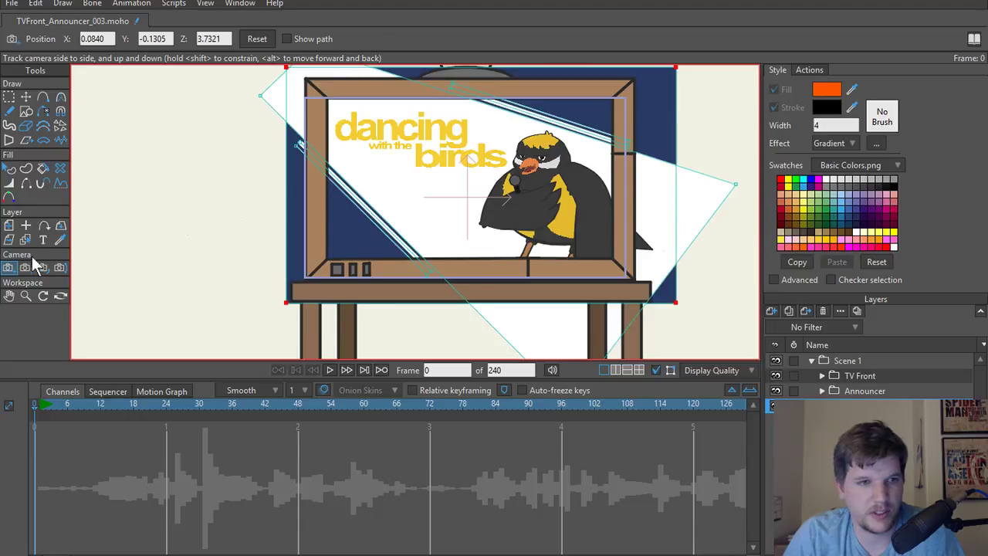
left_click(25, 267)
left_click_drag(379, 224, 381, 199)
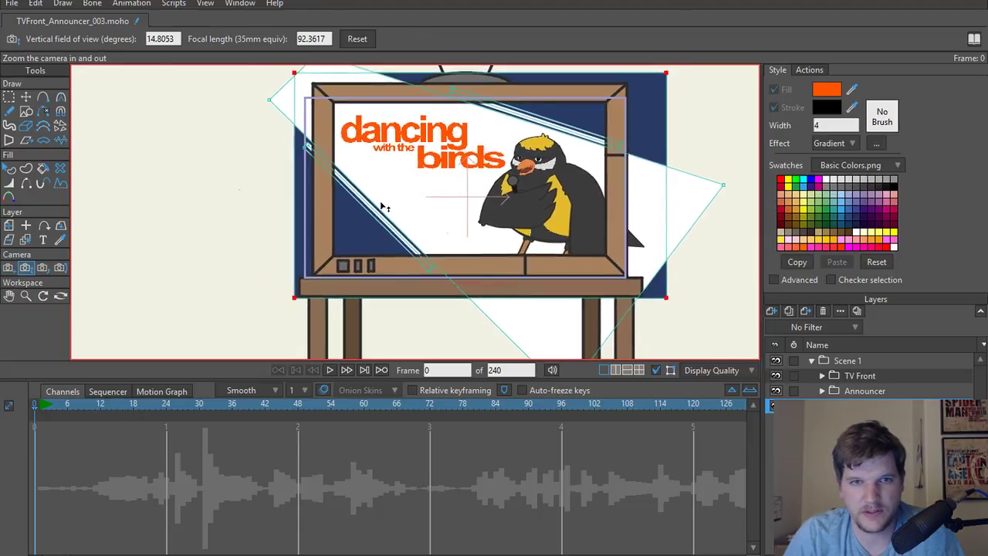
Refine the camera framing on the TV screen to X 0.0837, Y -0.0772 with a vertical field of view of 12.9617 degrees.
left_click(8, 267)
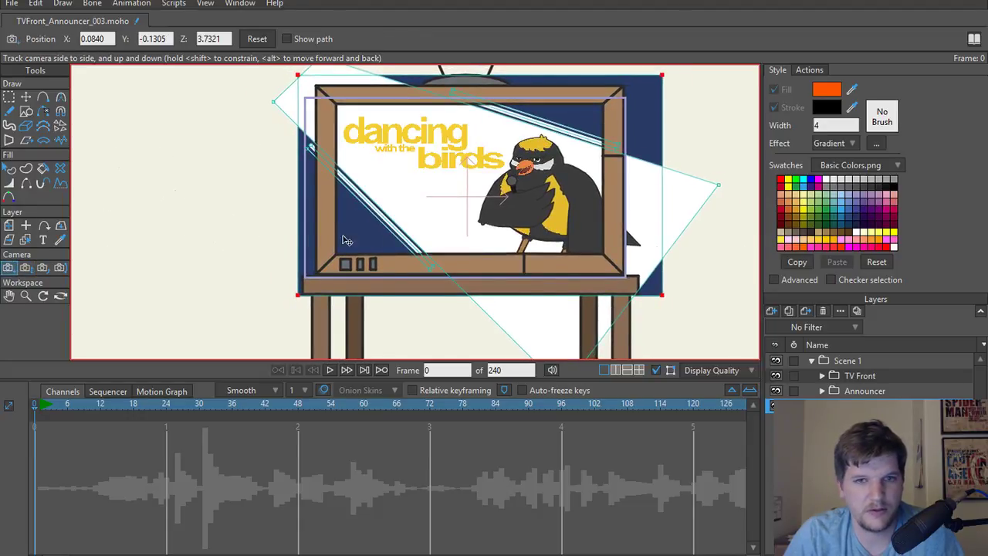
left_click_drag(347, 241, 325, 252)
left_click(25, 268)
left_click(8, 268)
left_click(25, 268)
left_click(7, 267)
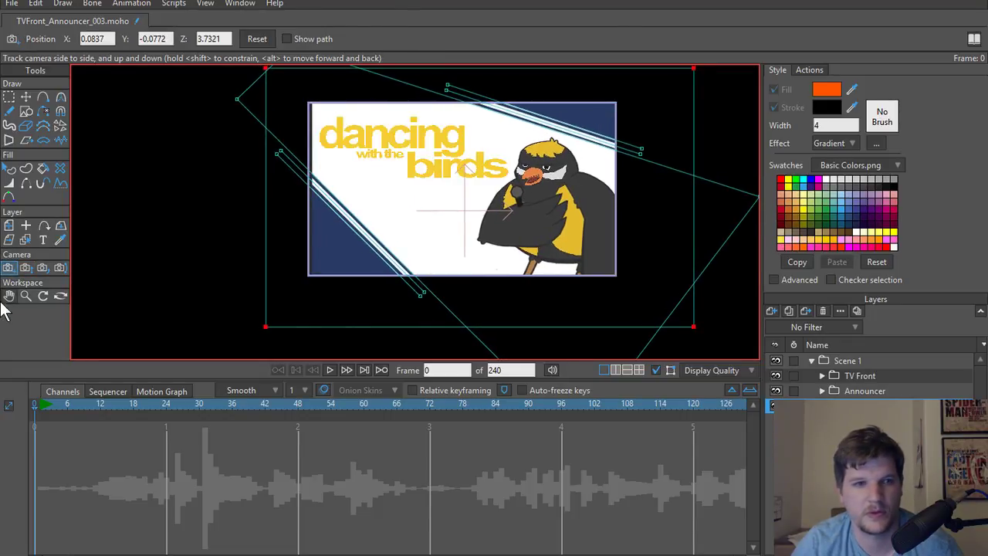
Fit the camera frame to the TV screen's inner edges, with the camera at X 0.1075, Y -0.0931, and show the artwork outside the frame.
left_click(25, 267)
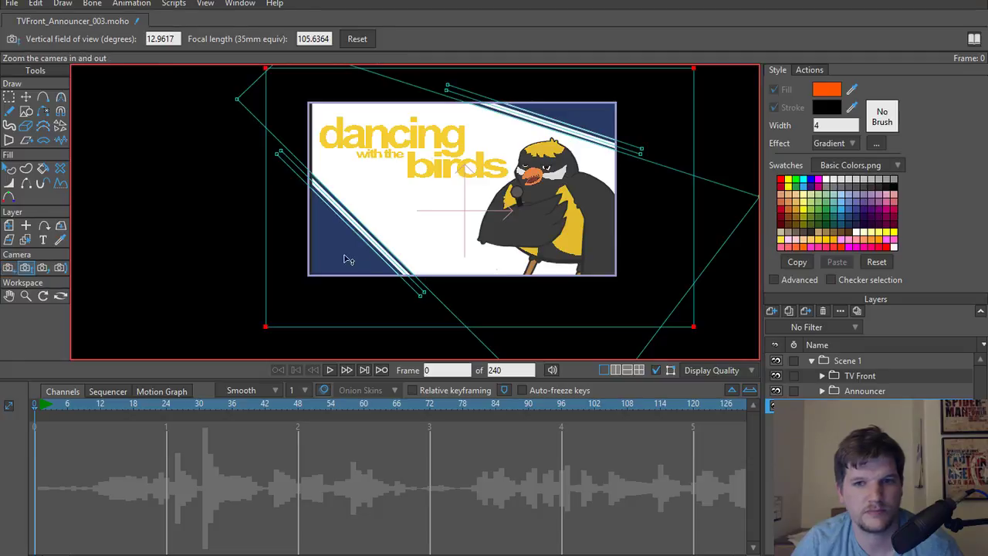
mouse_move(370, 244)
left_mouse_down()
mouse_move(371, 200)
mouse_move(375, 223)
mouse_move(318, 265)
mouse_move(386, 235)
left_mouse_up()
left_click(8, 267)
left_click(25, 268)
left_click(8, 268)
key("ctrl+m")
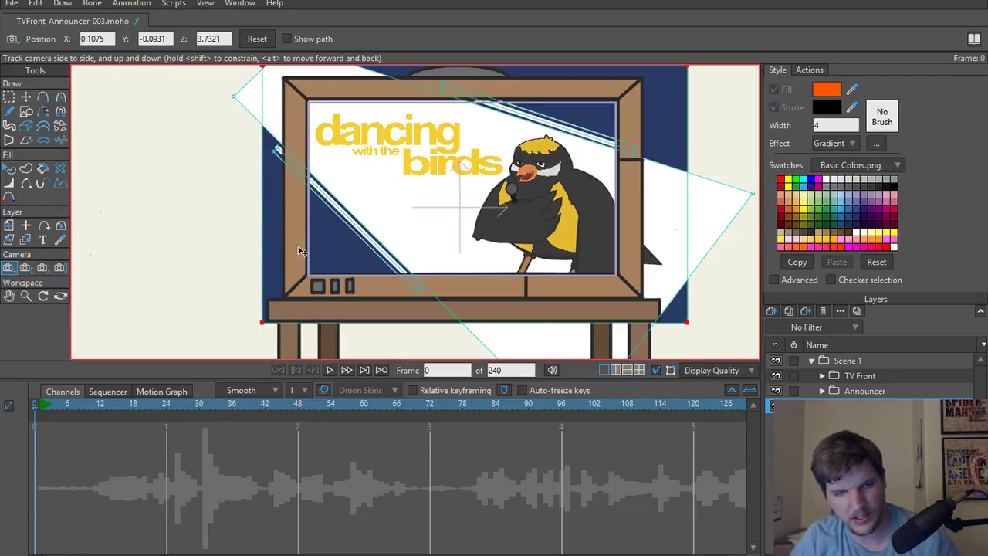
Export frames 1 to 240 as an MP4 (H.264-AAC) named TV_AnnouncerTest to the Silly Bird\Video folder.
left_click(12, 4)
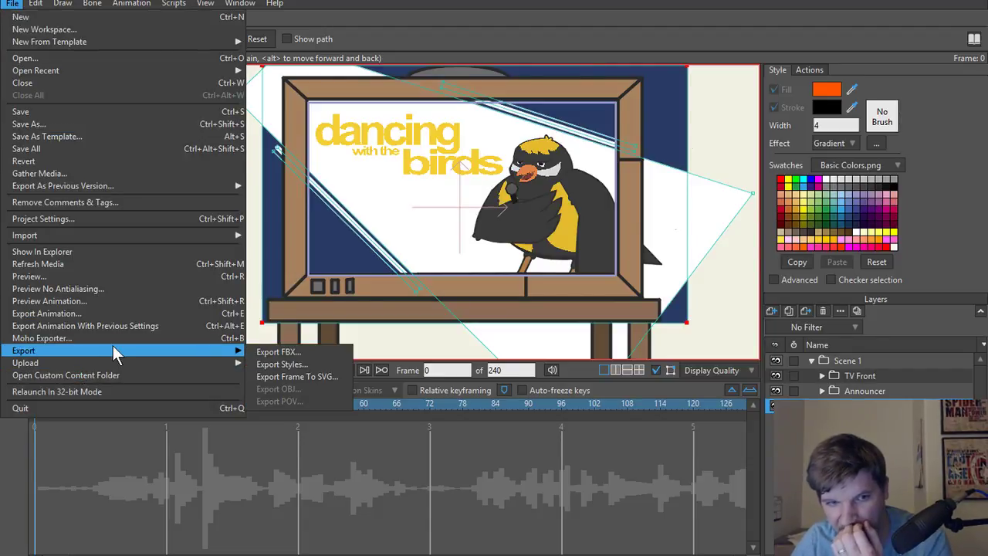
left_click(109, 313)
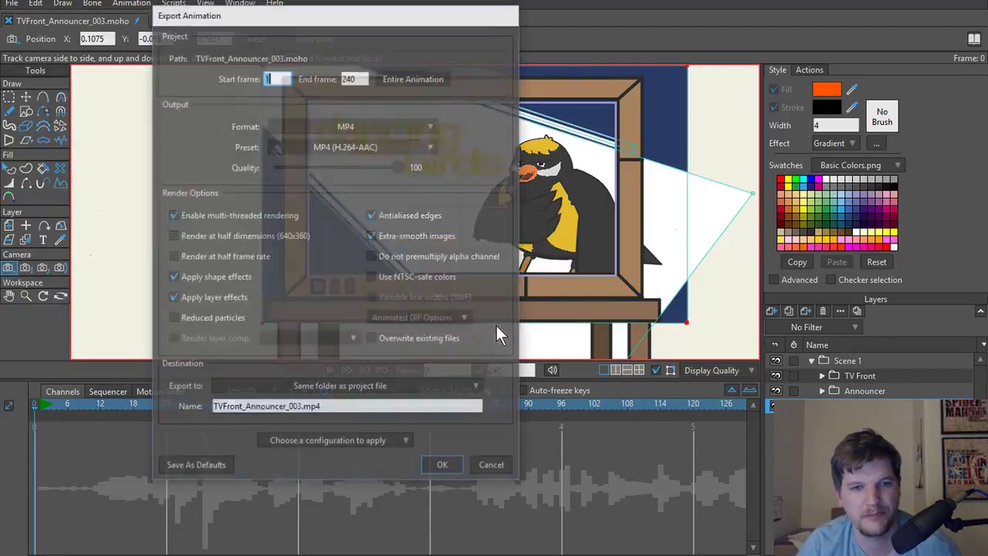
triple_click(371, 409)
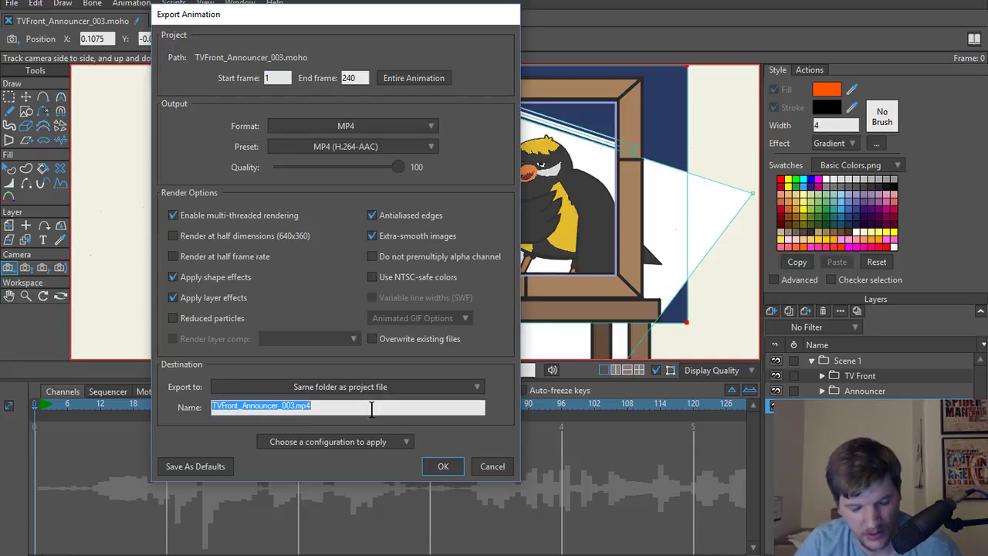
type("TV_AnnouncerTest")
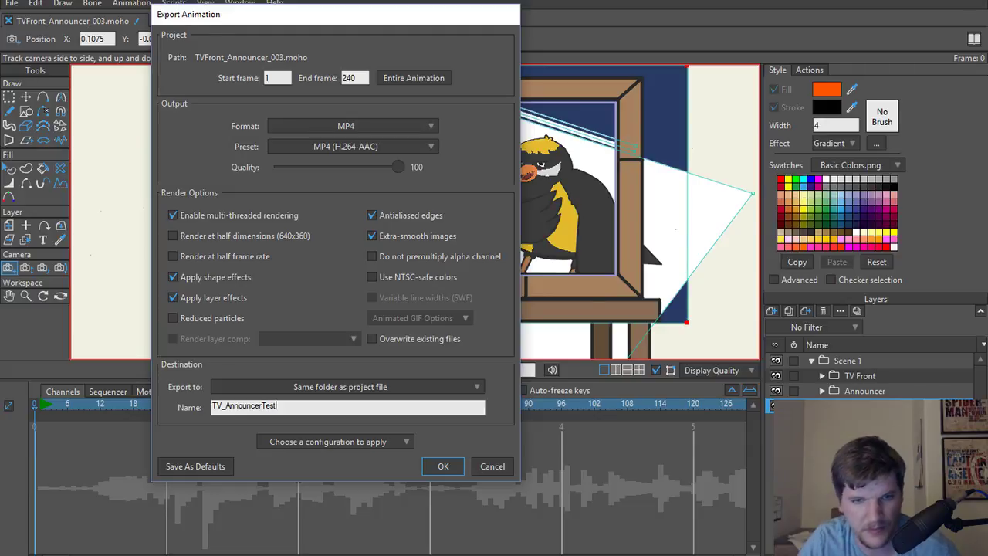
left_click(333, 389)
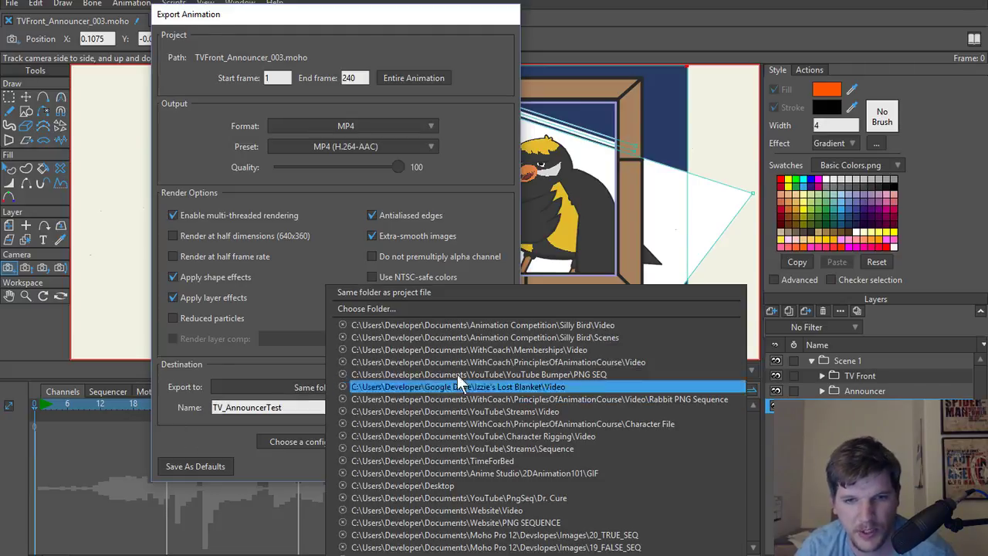
left_click(448, 326)
left_click(452, 466)
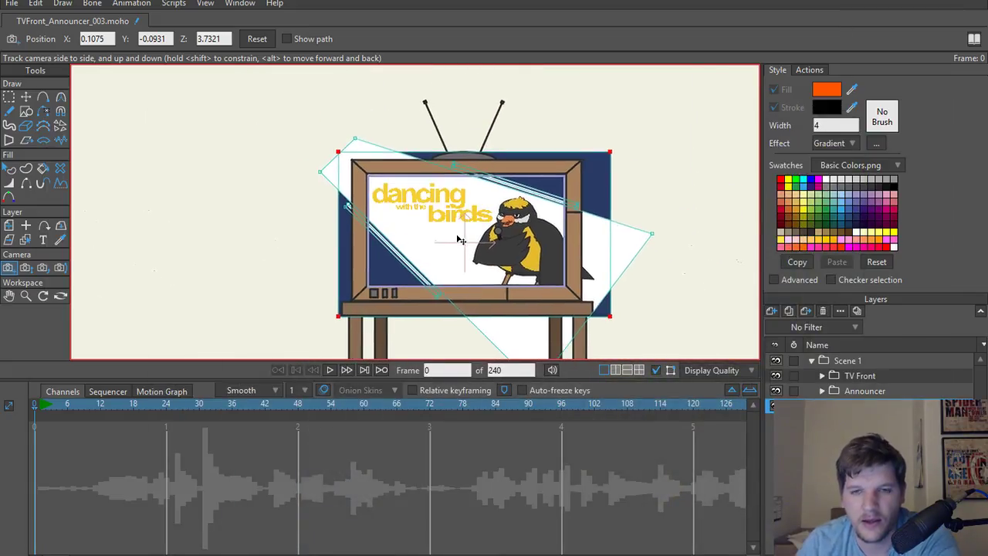
scroll(457, 238, "up", 2)
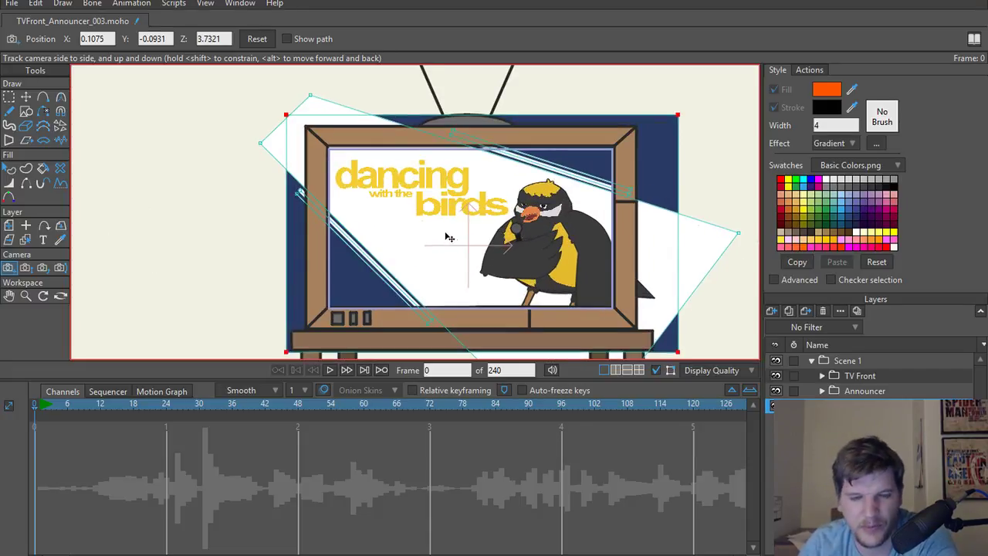
left_click_drag(448, 235, 453, 255)
scroll(452, 254, "down", 1)
scroll(453, 254, "up", 1)
scroll(452, 254, "down", 2)
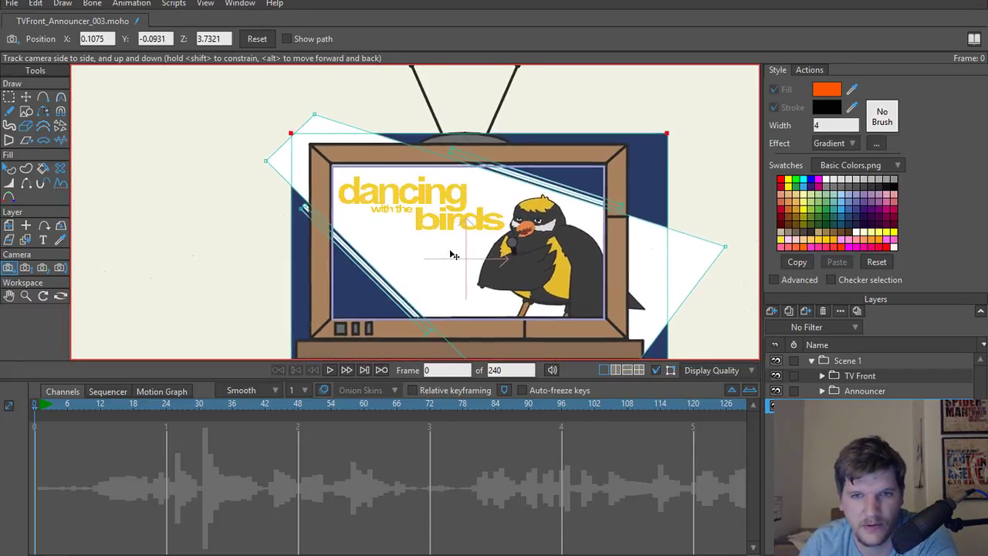
scroll(446, 247, "down", 1)
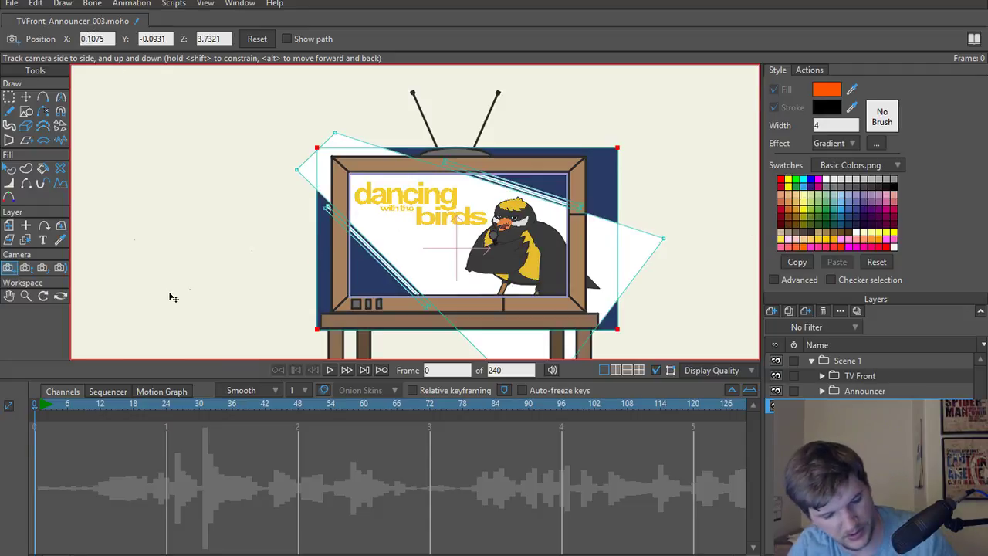
Save the project in the Assets folder as a new version named TVFront_Announcer_004.
key("ctrl+shift+s")
left_click(233, 437)
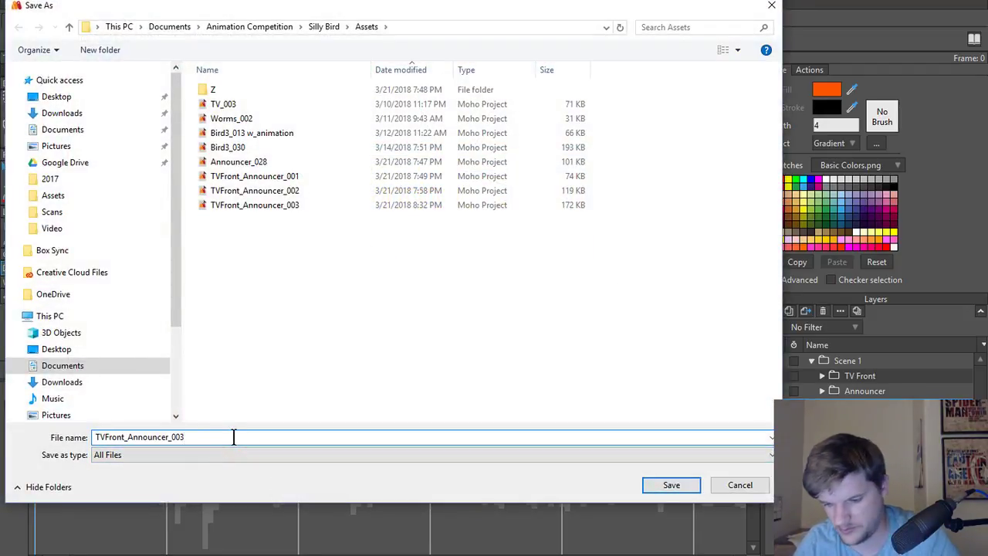
key("BackSpace")
type("4")
key("Return")
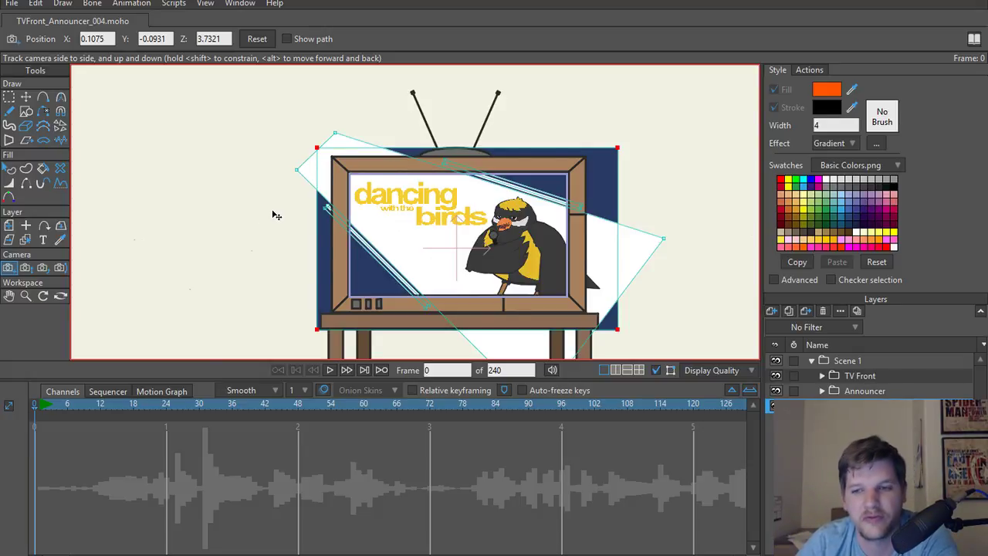
left_click_drag(304, 257, 285, 240)
scroll(285, 241, "up", 1)
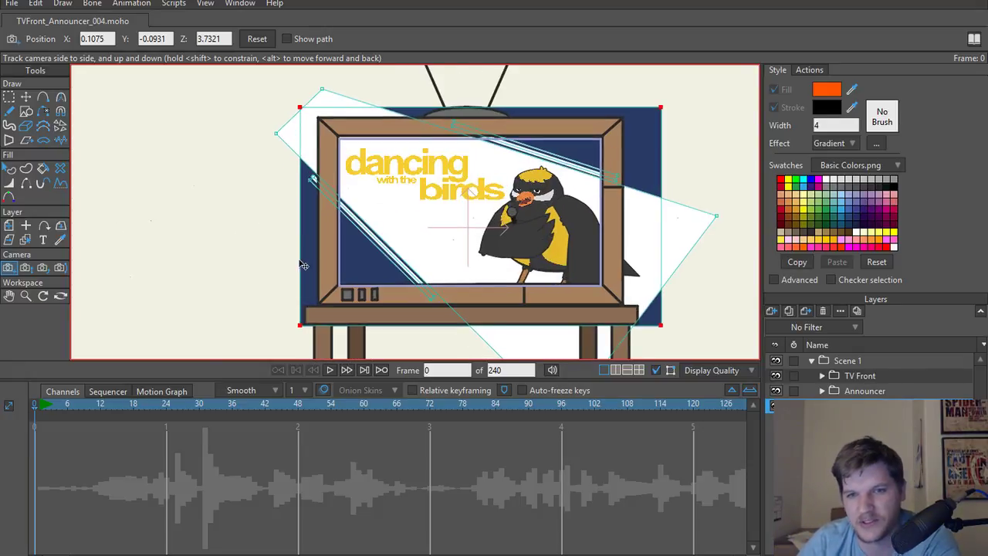
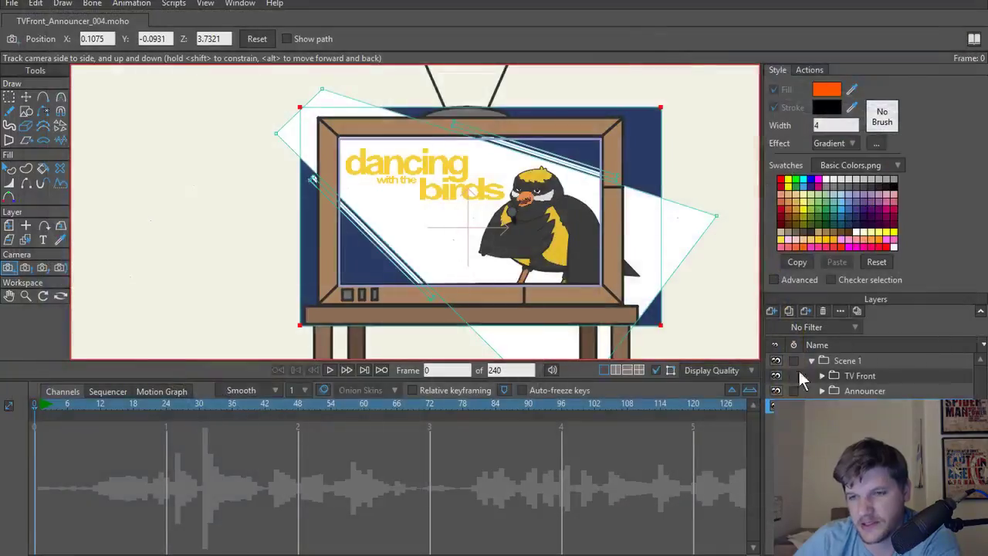
Try moving the Logo group lower in the layer stack from its place in the TV Front group, and undo the move.
left_click(872, 376)
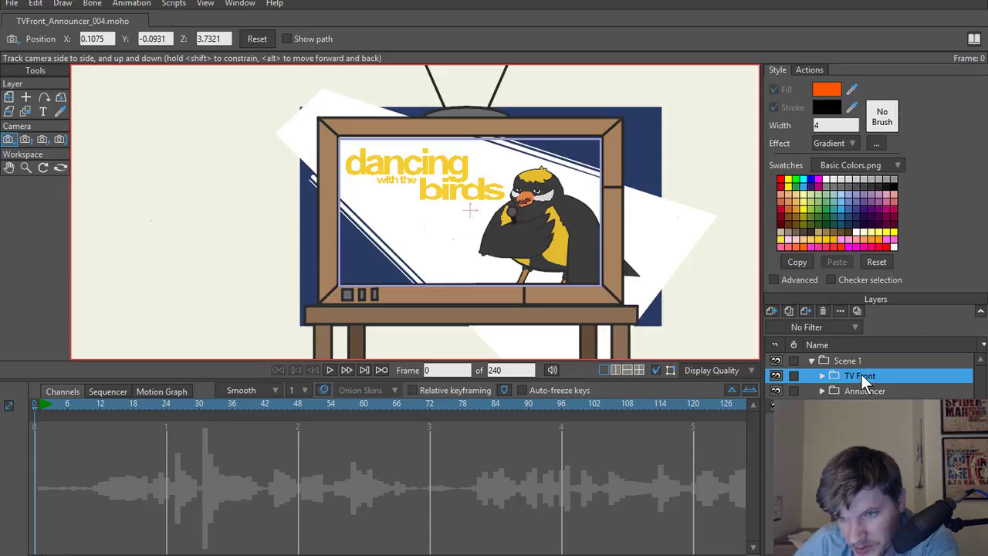
left_click(822, 376)
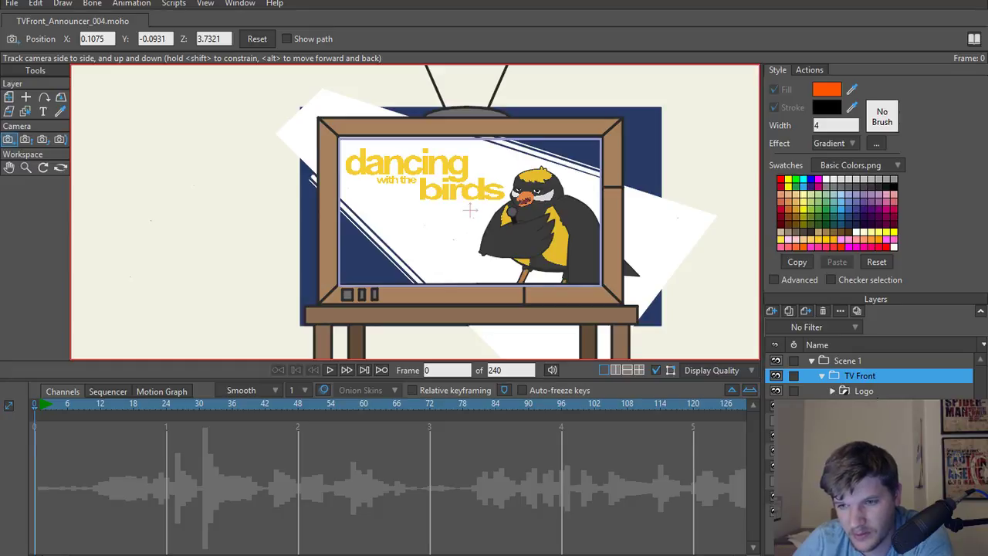
left_click(868, 392)
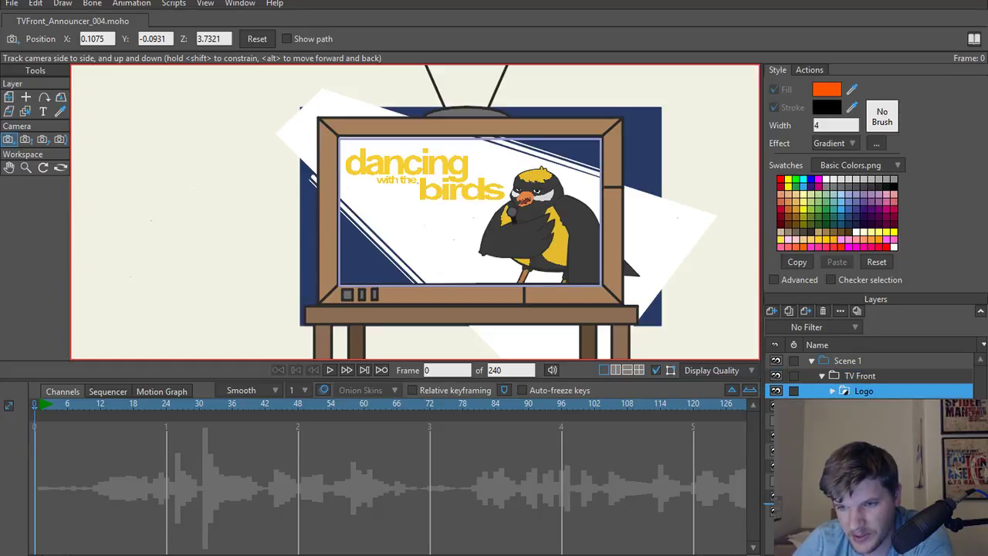
left_click_drag(864, 391, 864, 503)
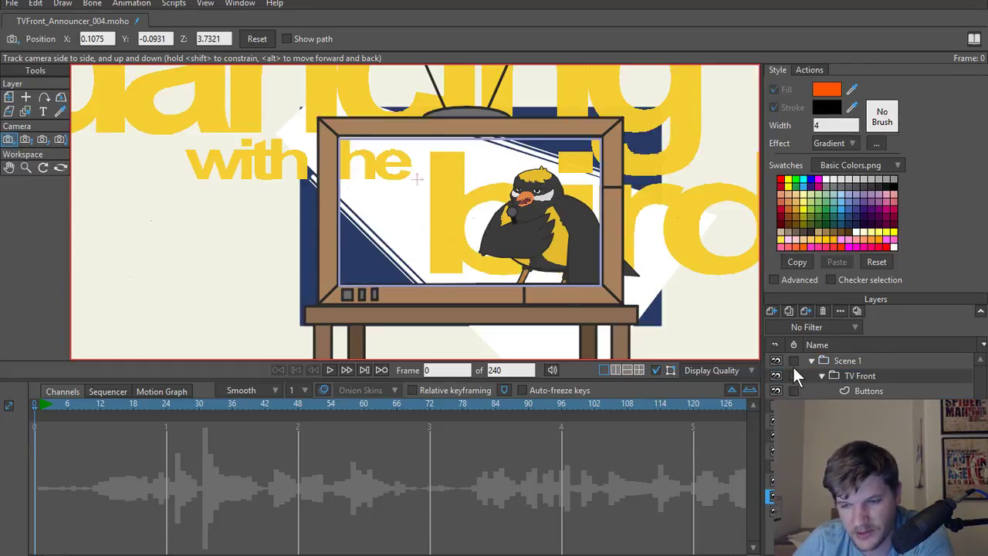
key("ctrl+z")
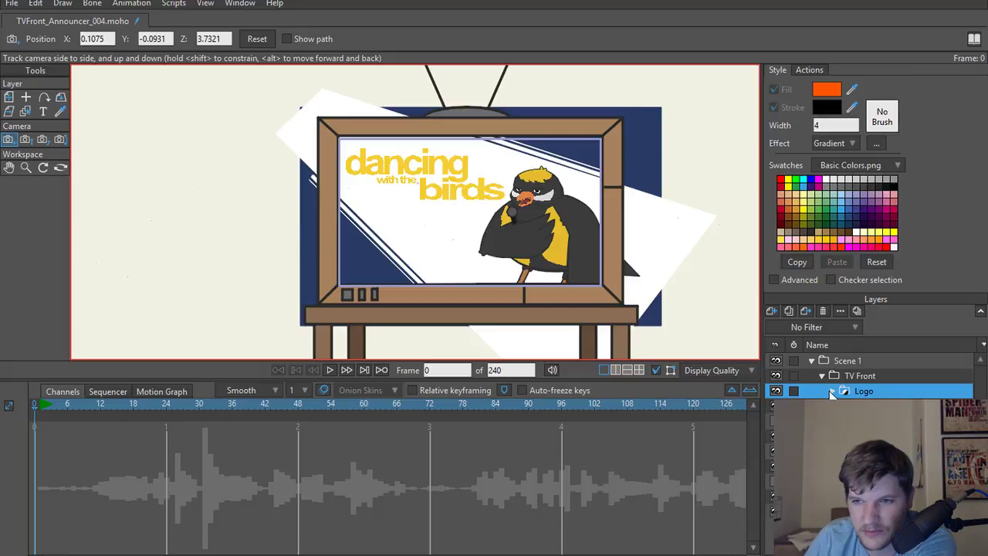
left_click(821, 376)
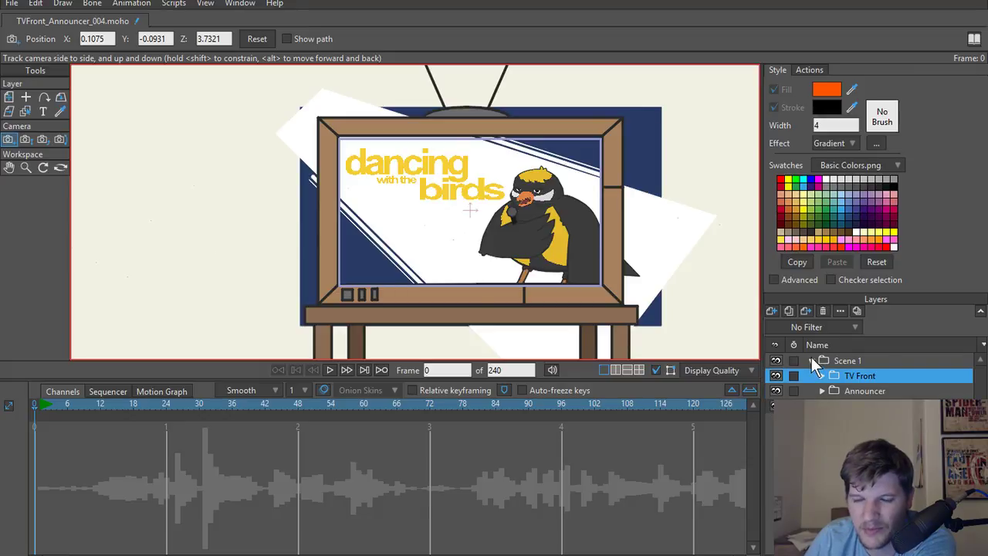
left_click(812, 360)
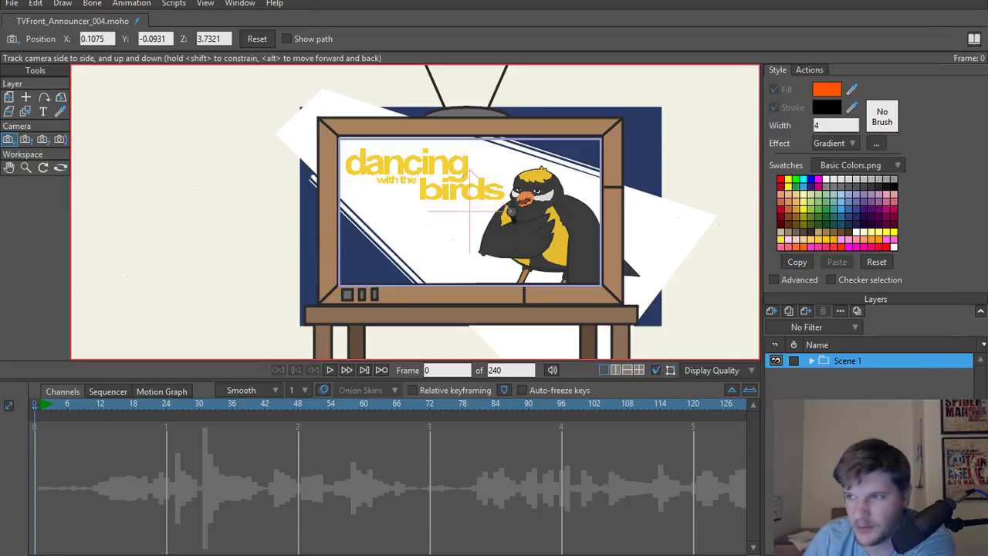
Switch to File Explorer, play the exported TV_AnnouncerTest video from the recent files to review it, and return to Moho.
key("alt+Tab")
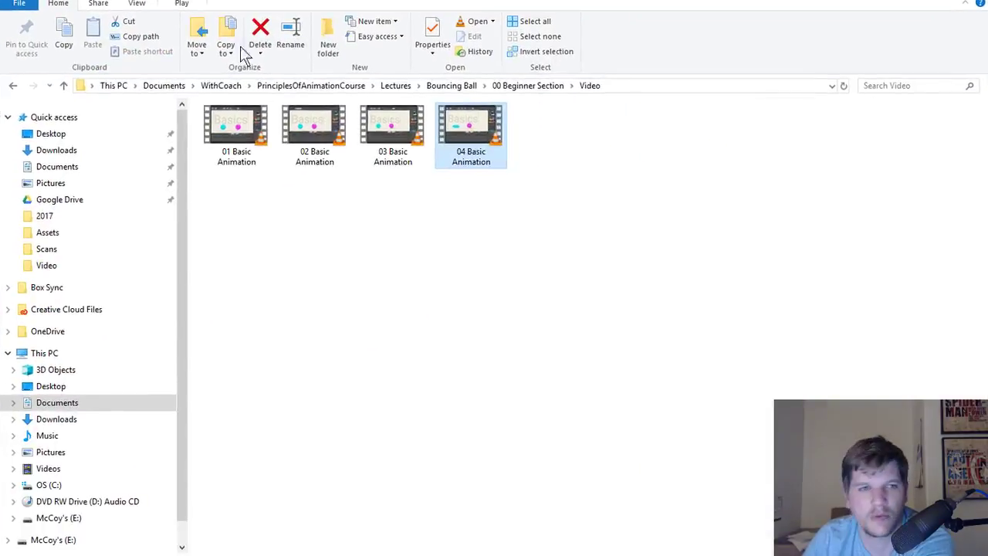
left_click(46, 135)
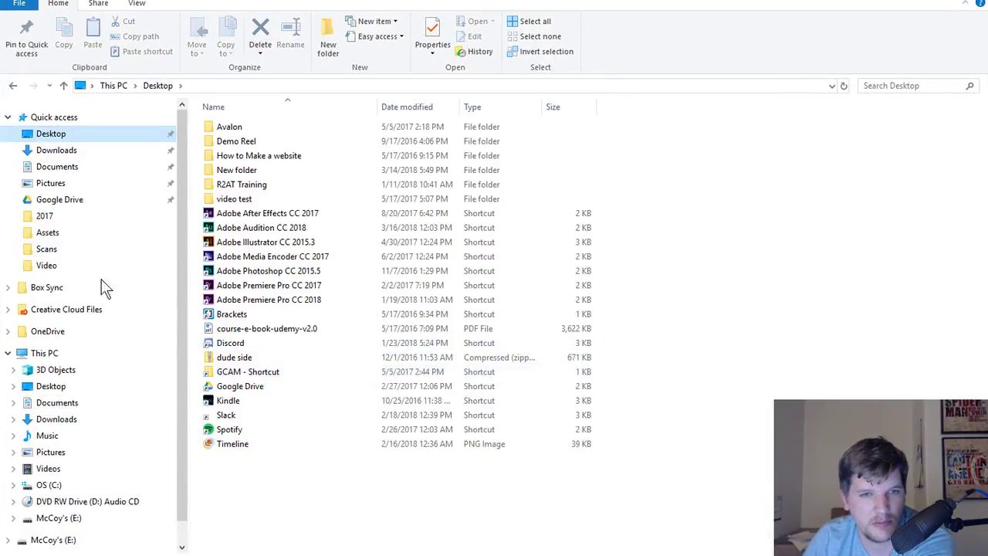
left_click(52, 118)
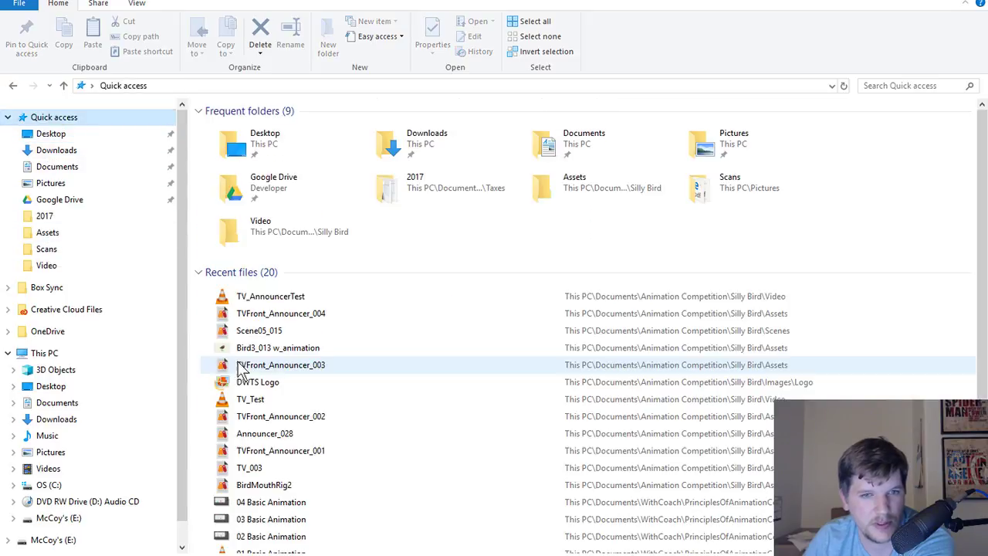
double_click(268, 298)
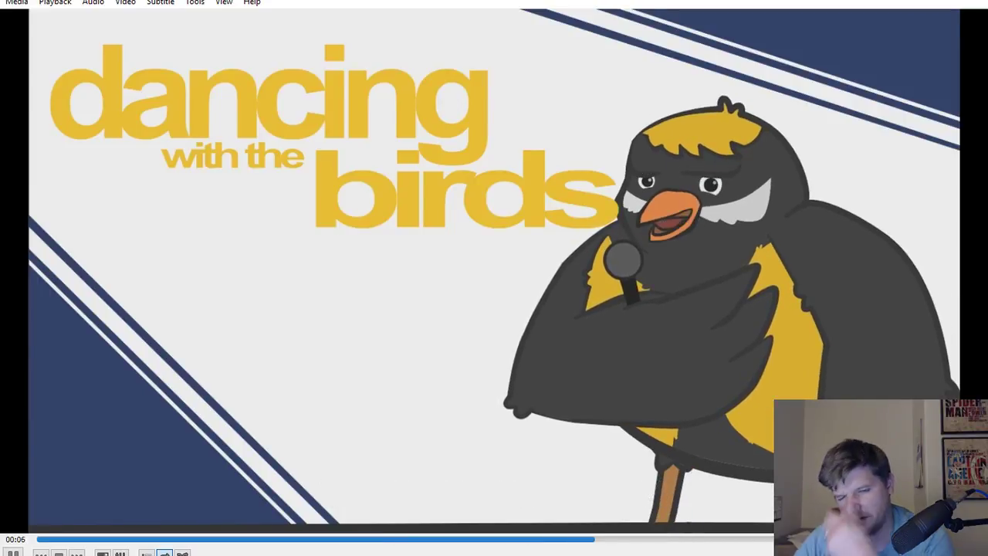
left_click(979, 2)
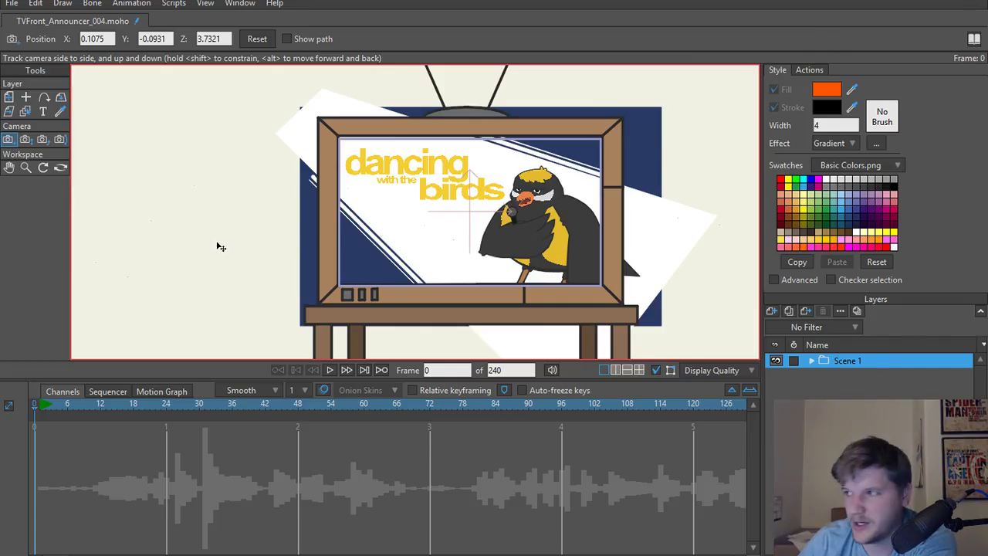
Save the project in the Assets folder as a new version named TVFront_Announcer_005.
scroll(216, 245, "down", 4)
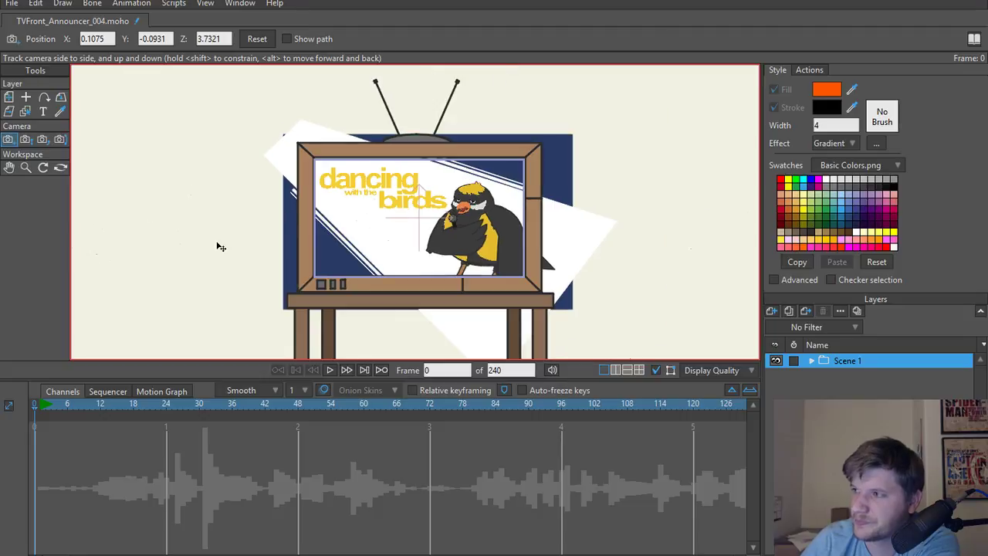
scroll(217, 245, "up", 3)
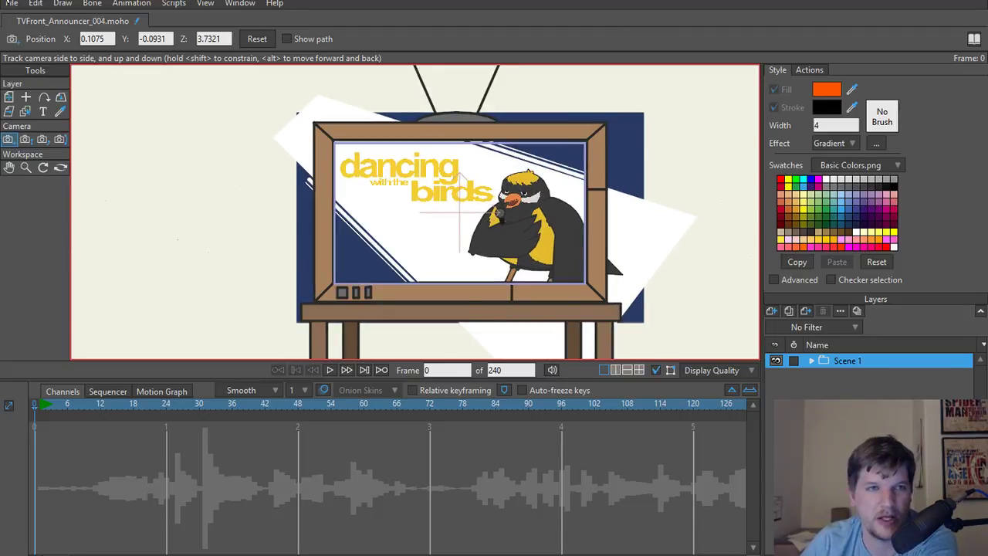
left_click(11, 5)
left_click(343, 17)
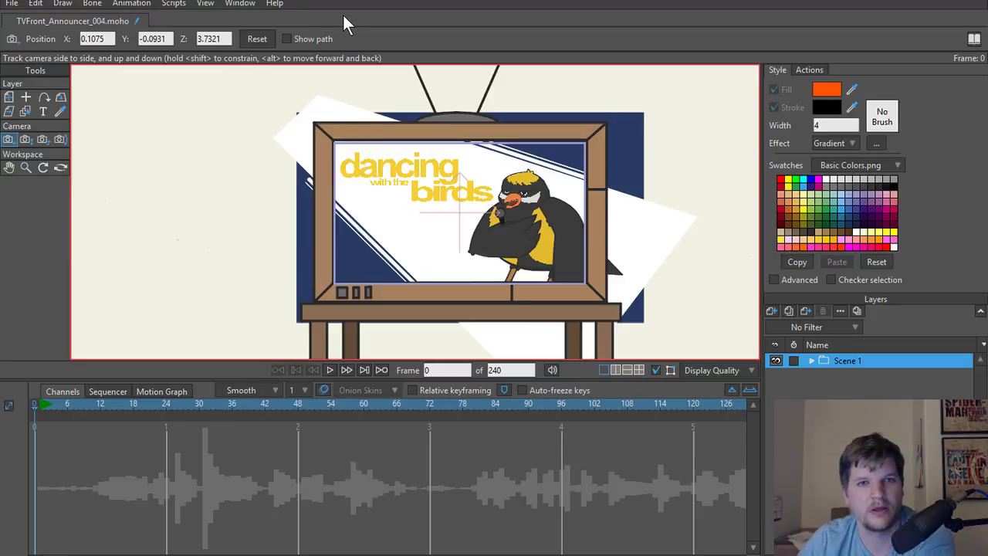
key("ctrl+shift+s")
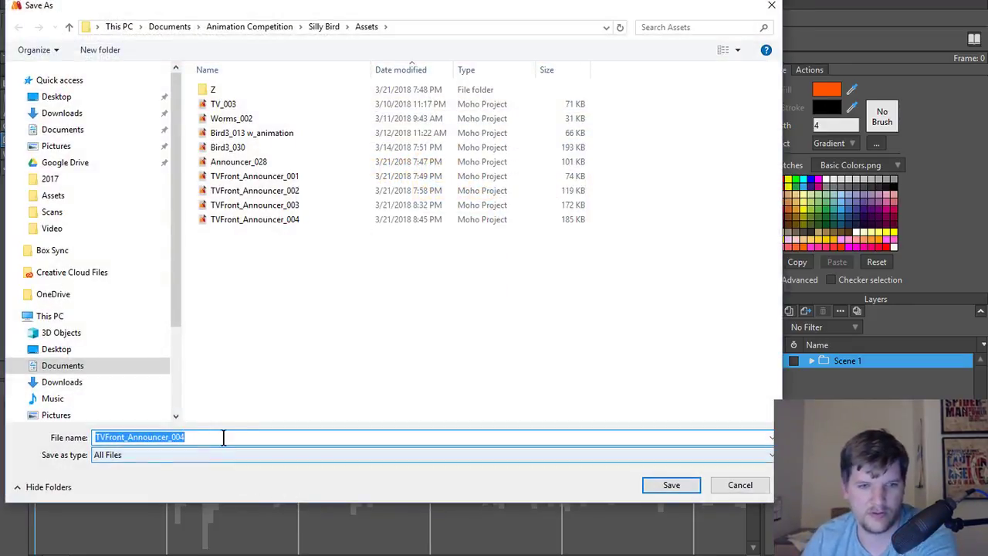
left_click(223, 437)
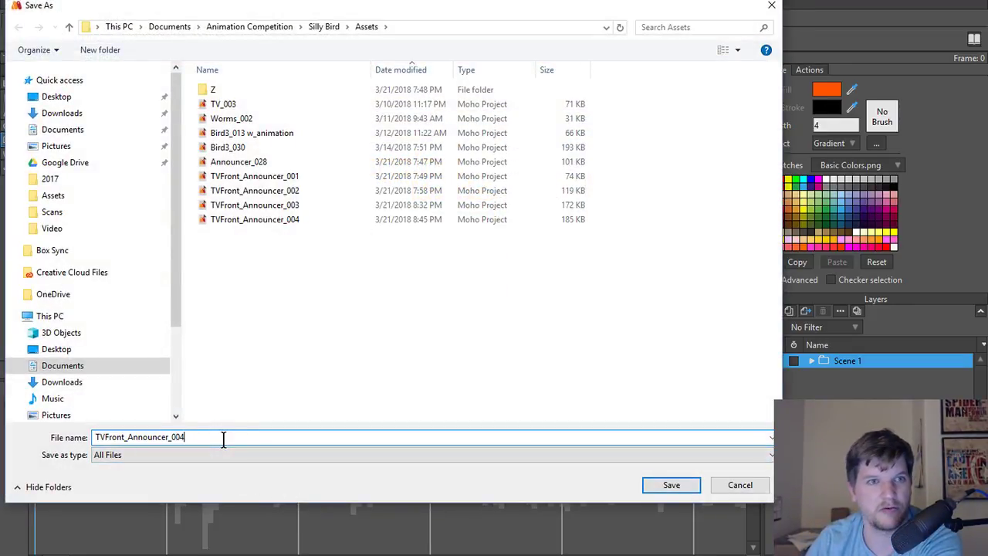
key("BackSpace")
type("5")
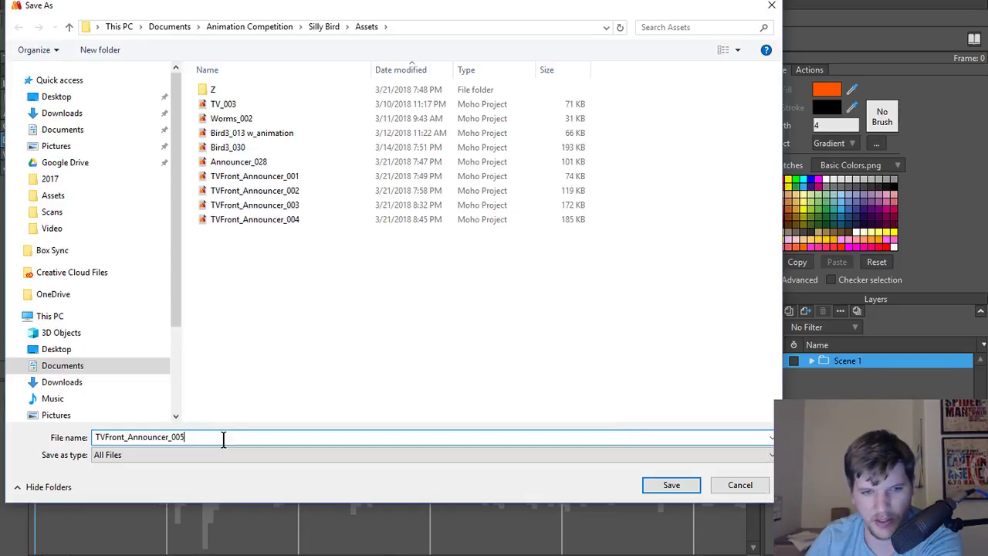
key("Return")
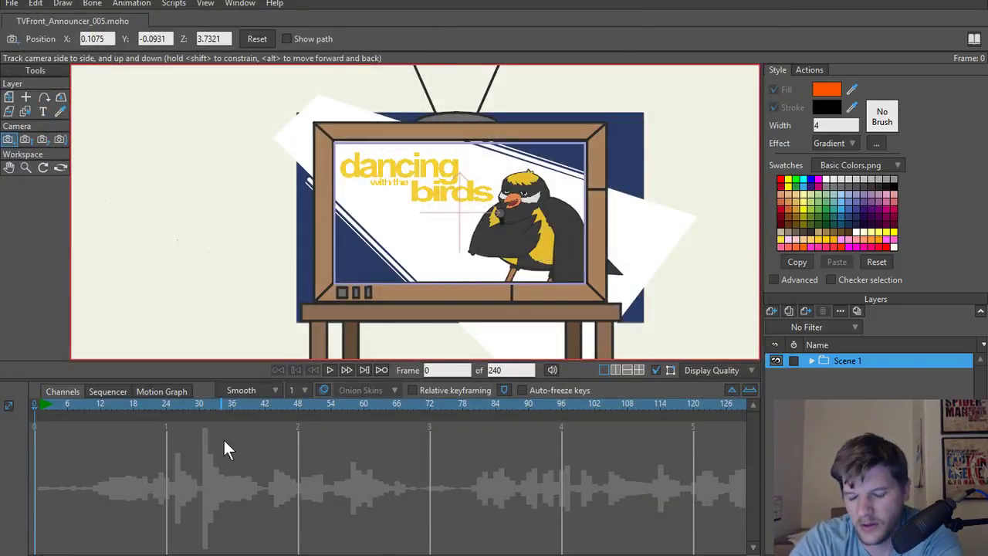